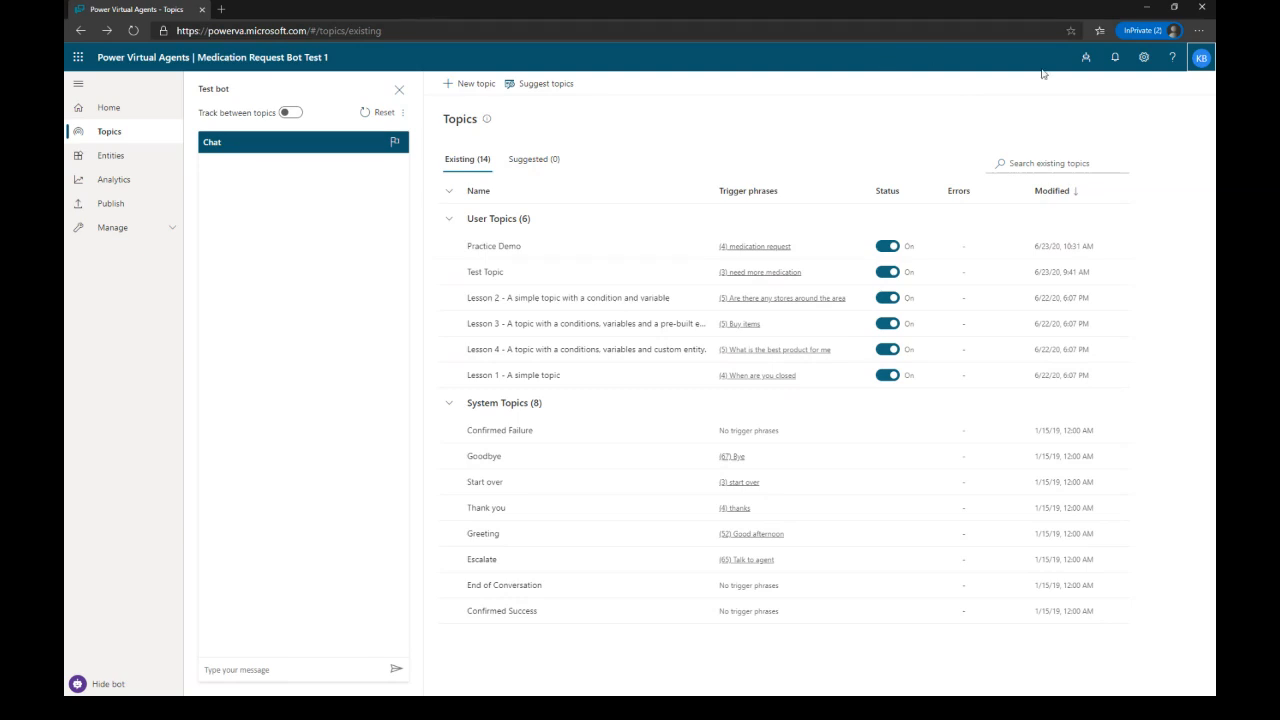
# Step: Check which account is signed in and highlight the Power Virtual Agents web address
pyautogui.click(1201, 57)
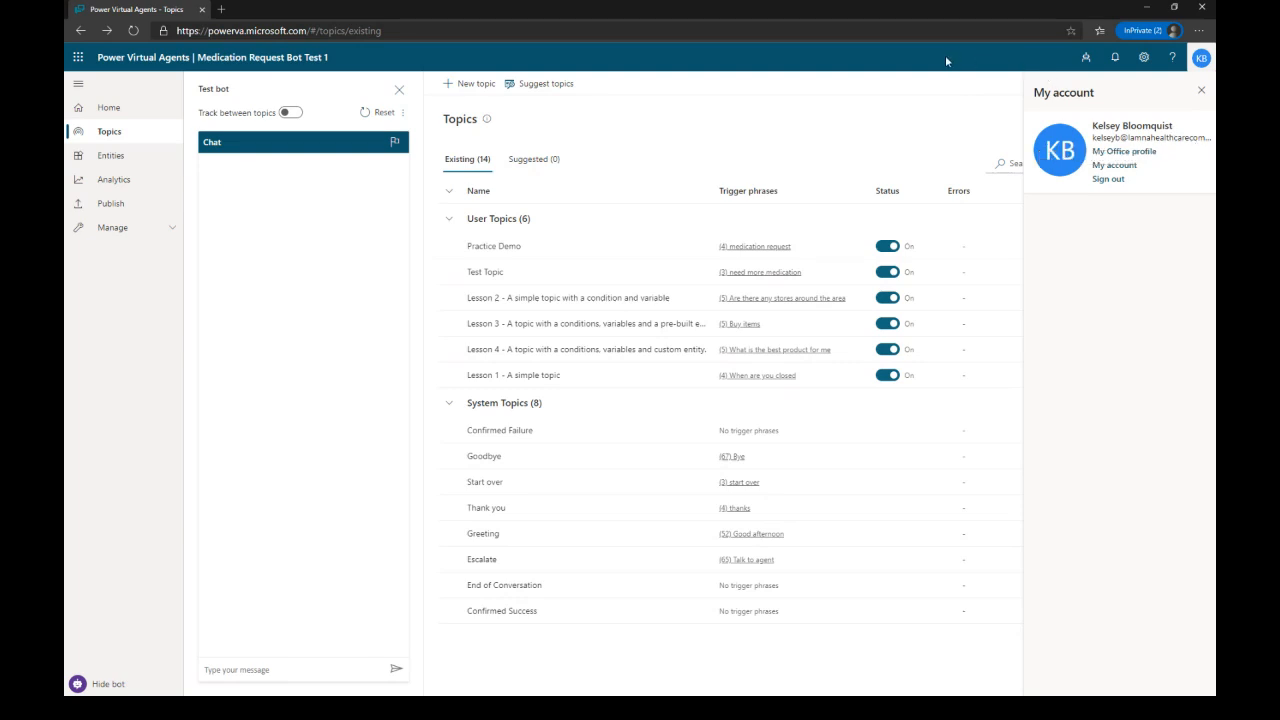
pyautogui.click(1200, 58)
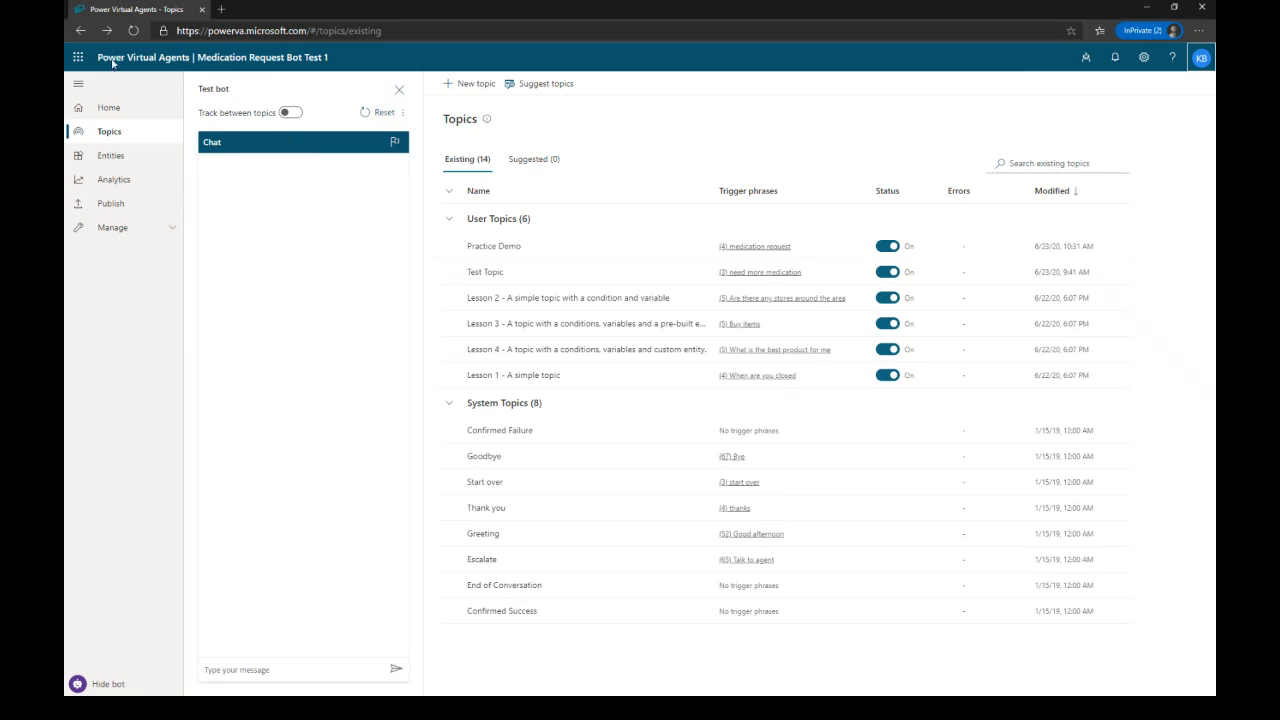
pyautogui.click(238, 31)
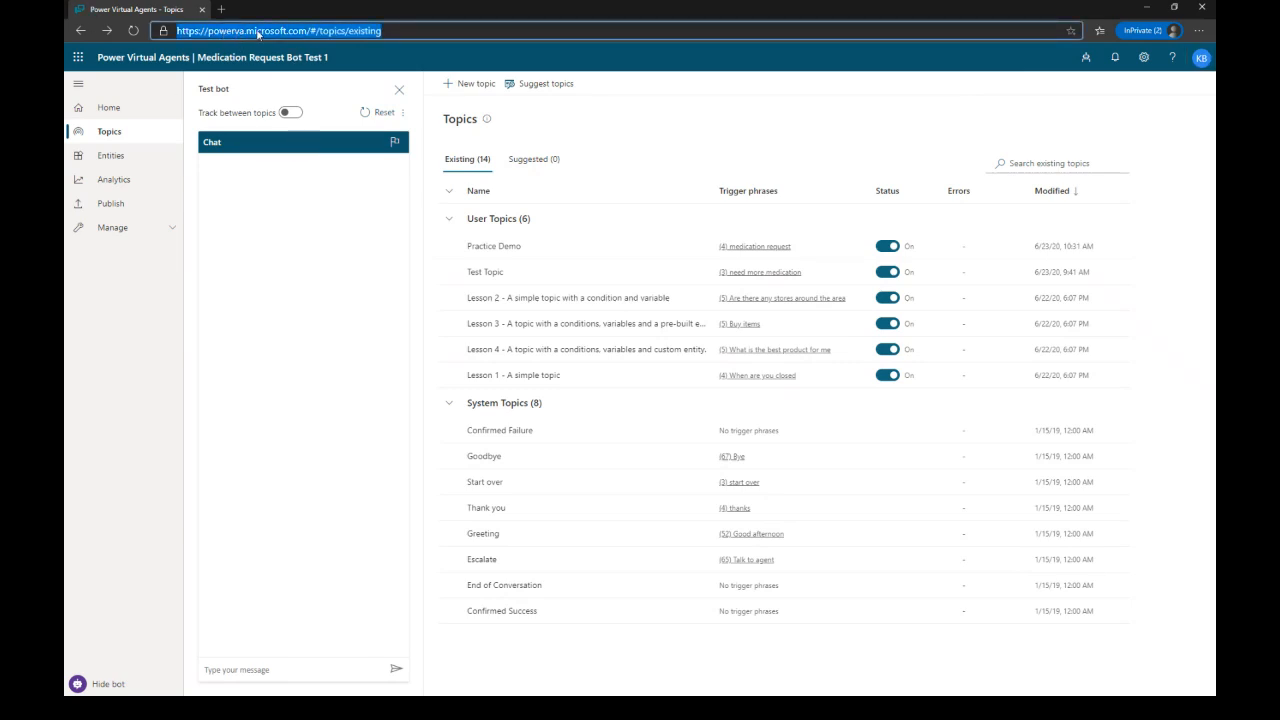
pyautogui.click(402, 29)
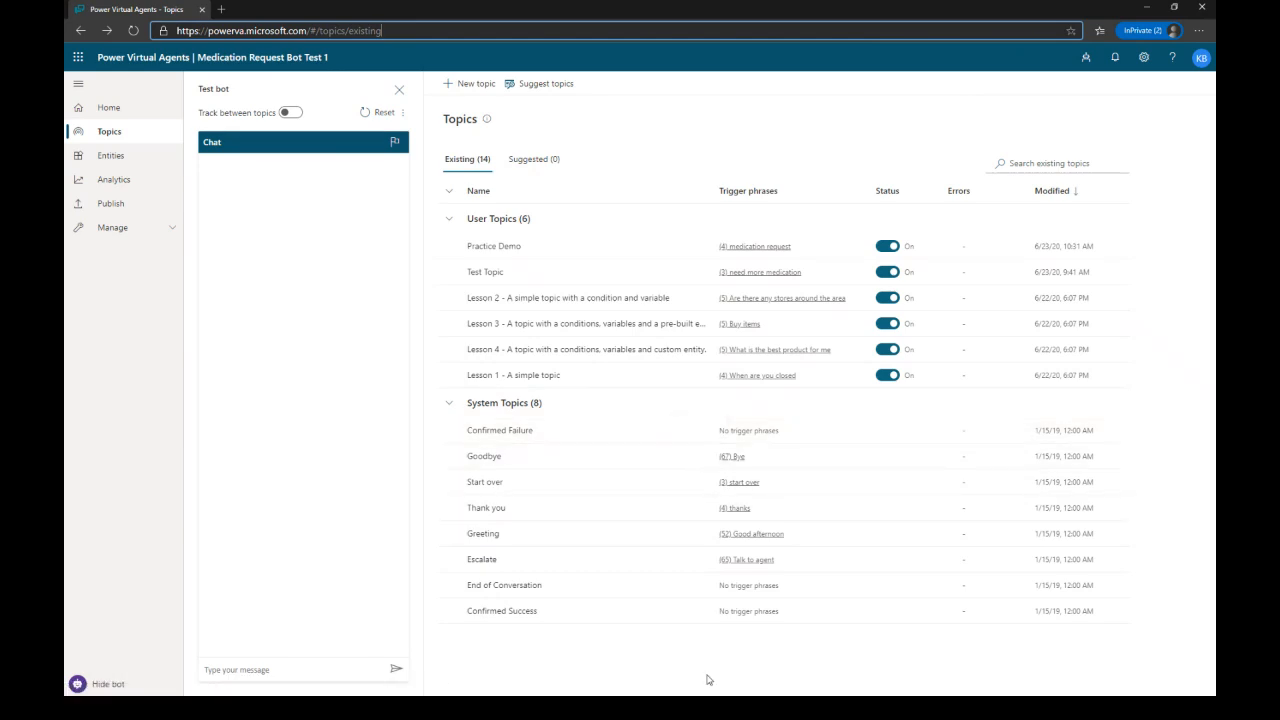
# Step: Examine the bots in the Lamna Healthcare (default) environment and return to the Lamna Healthcare environment containing the current bot
pyautogui.click(1087, 57)
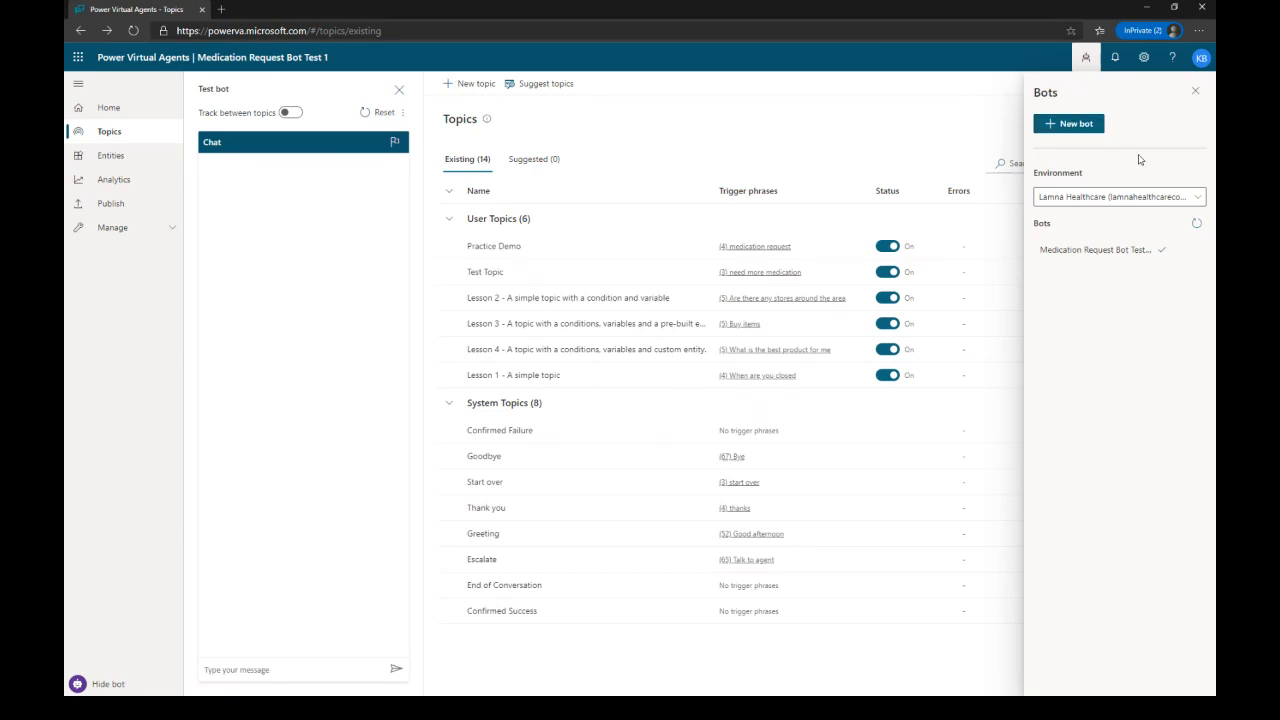
pyautogui.click(1177, 200)
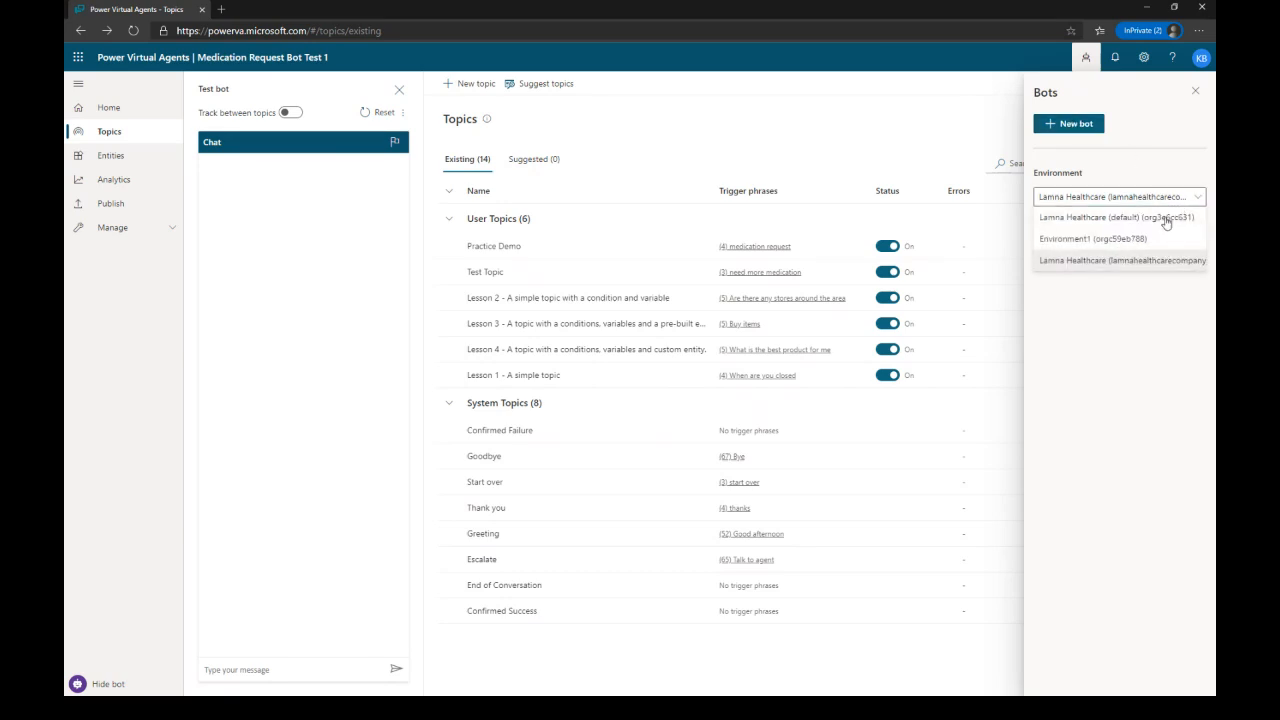
pyautogui.click(1168, 198)
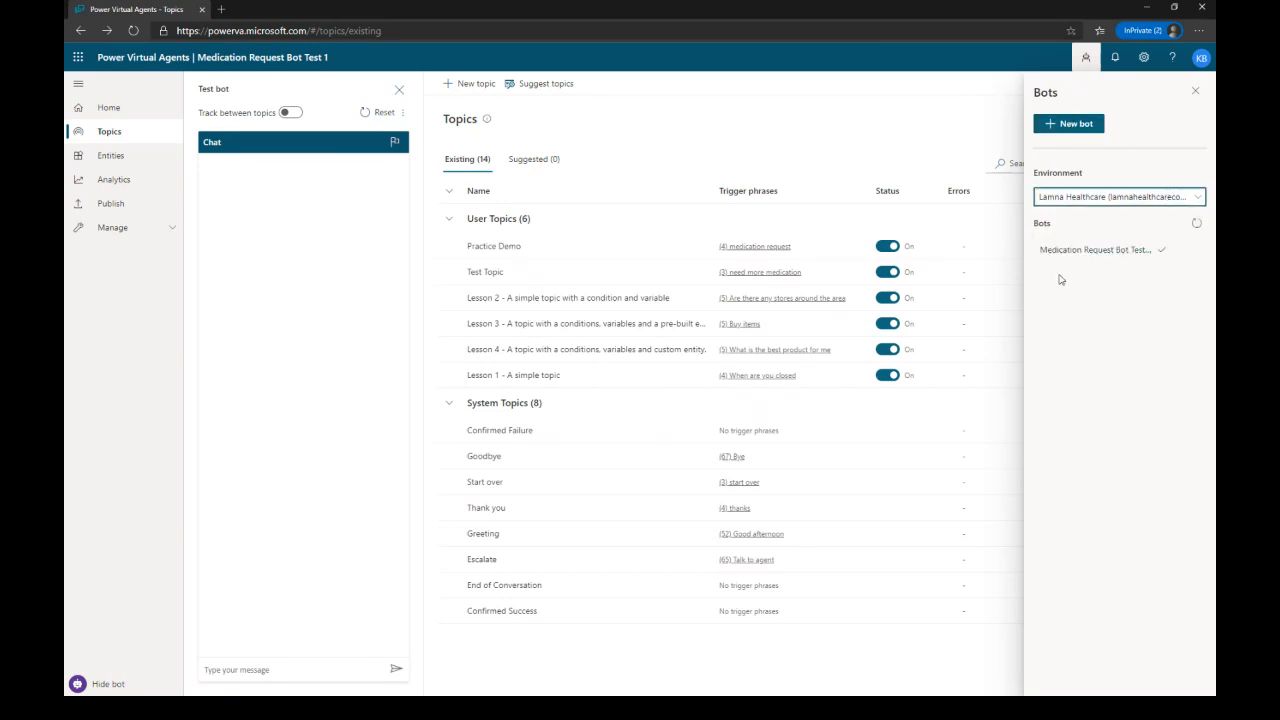
pyautogui.click(1143, 200)
pyautogui.click(1129, 216)
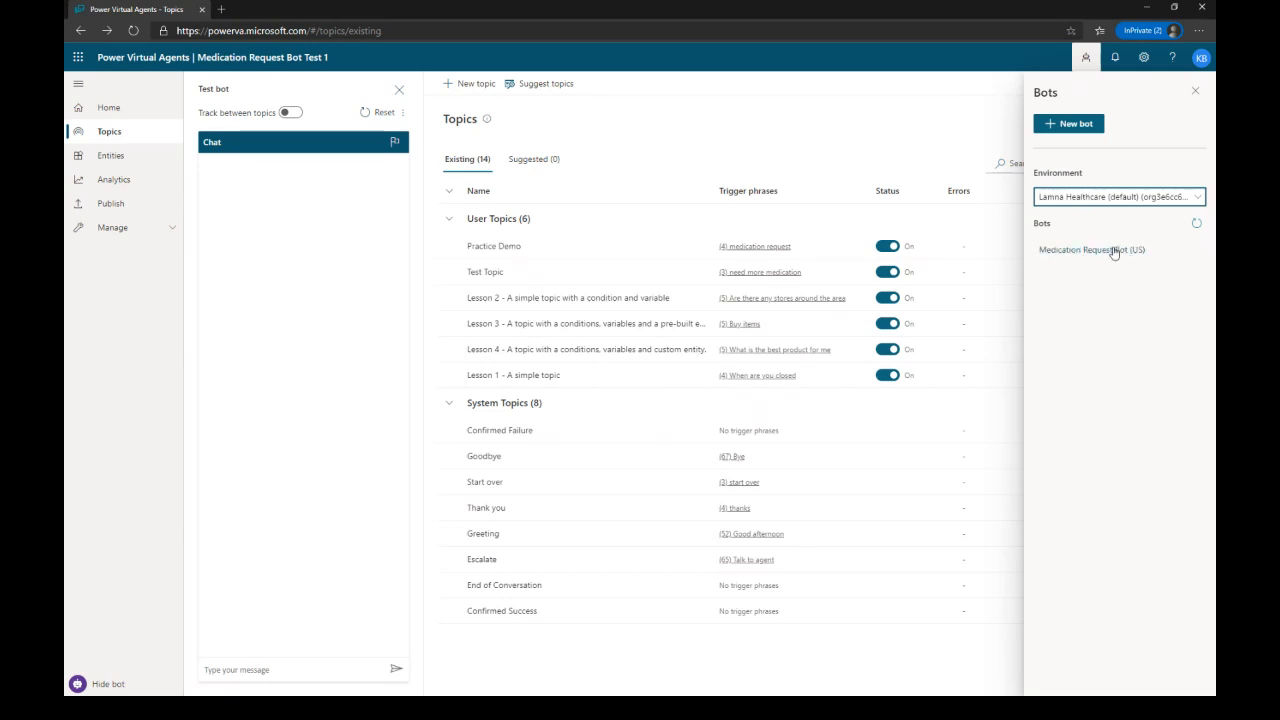
pyautogui.click(1147, 203)
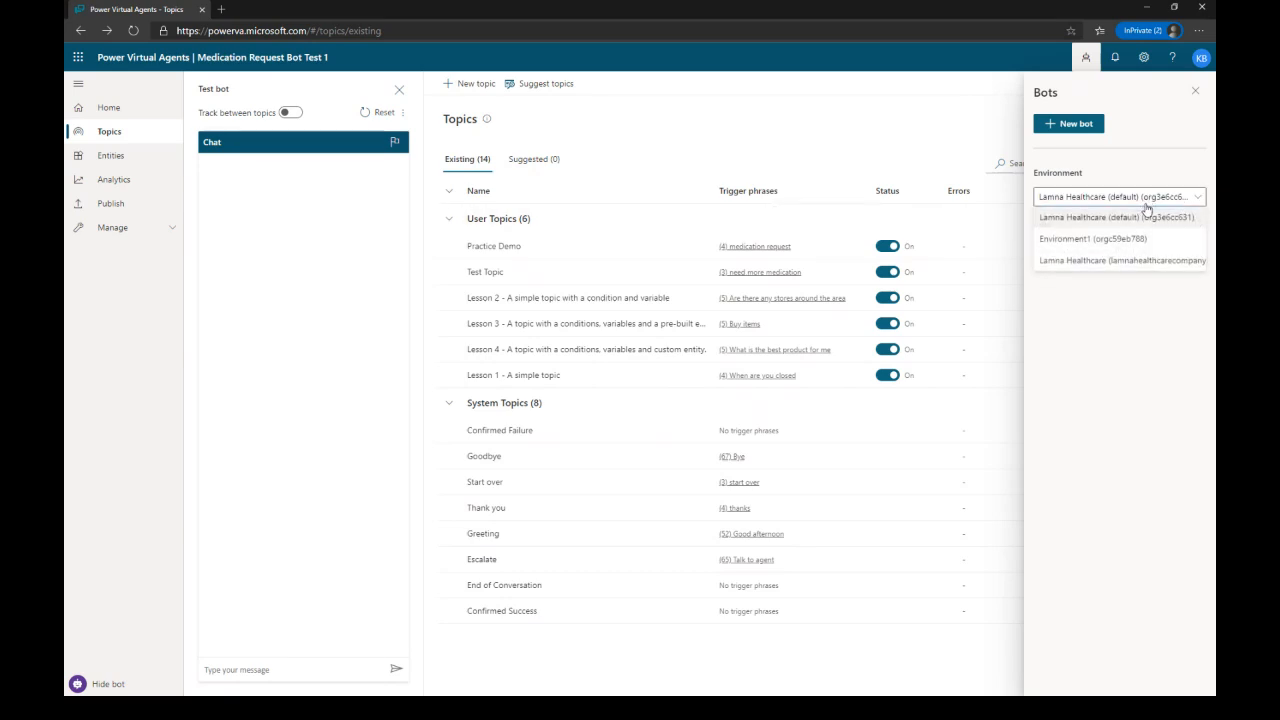
pyautogui.click(1139, 261)
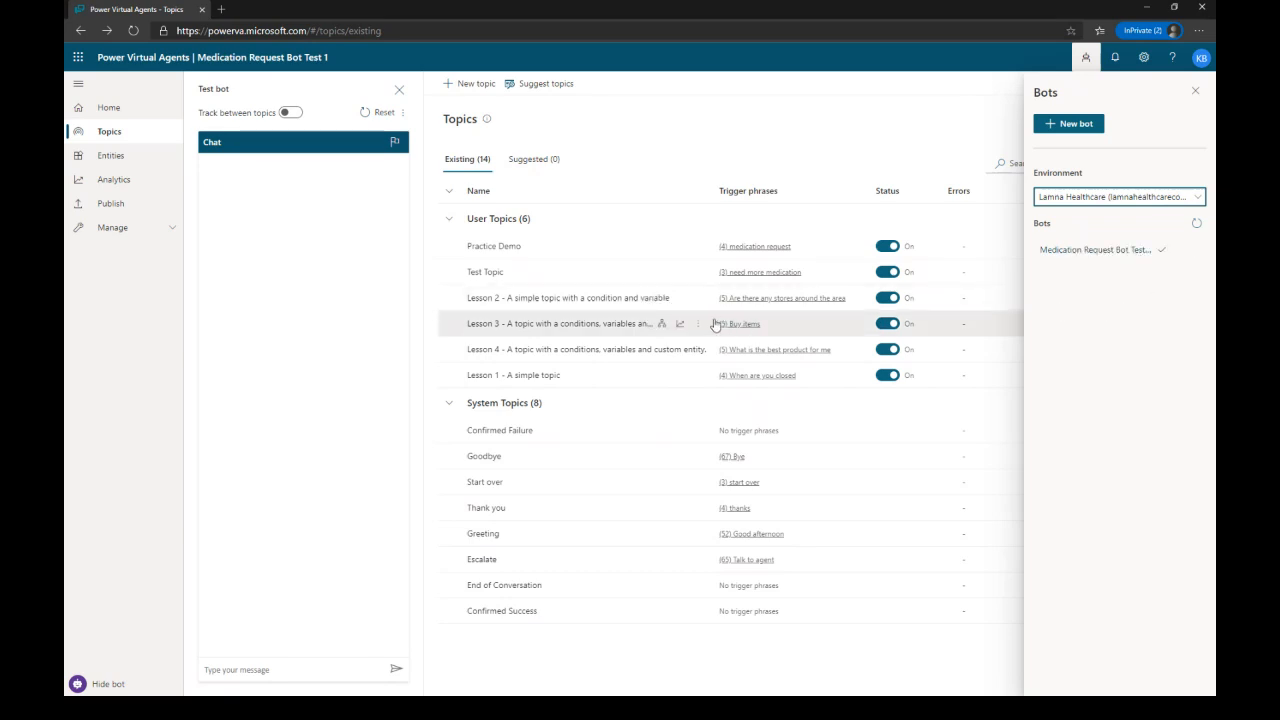
pyautogui.click(1193, 92)
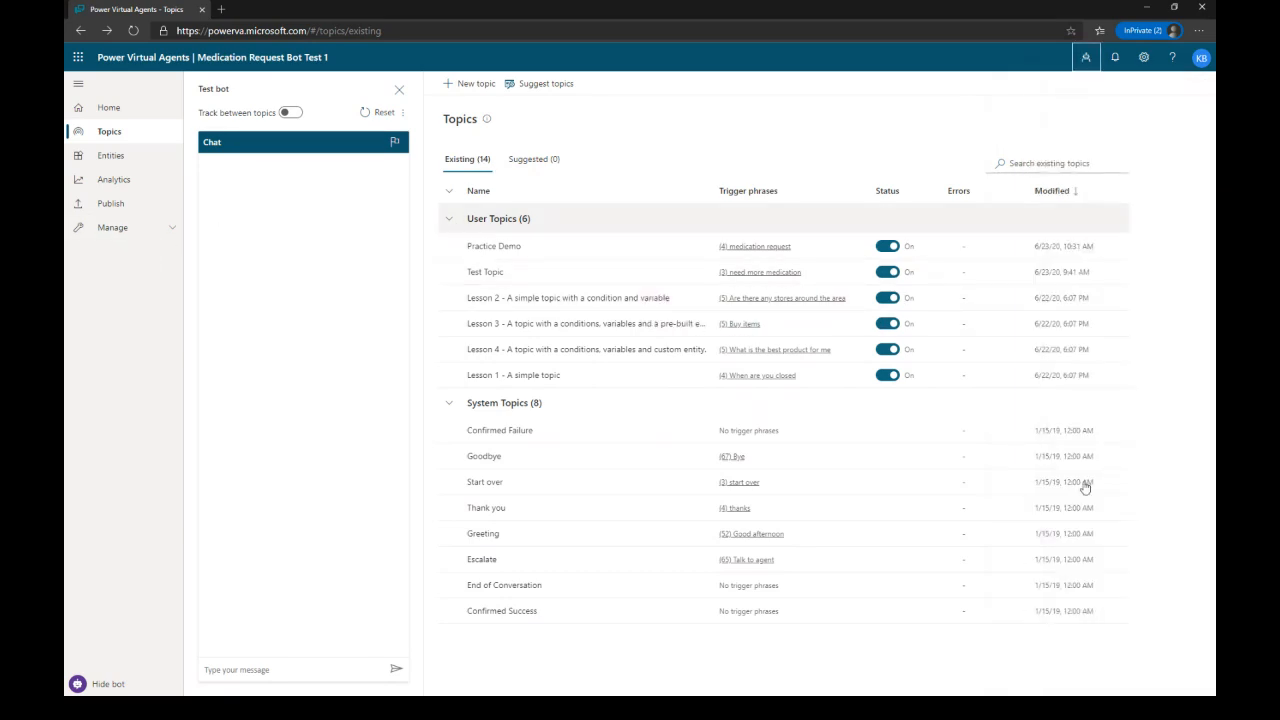
# Step: View the bot's home page and inspect the Goodbye system topic's trigger phrases, both in its setup and in the authoring canvas
pyautogui.click(117, 116)
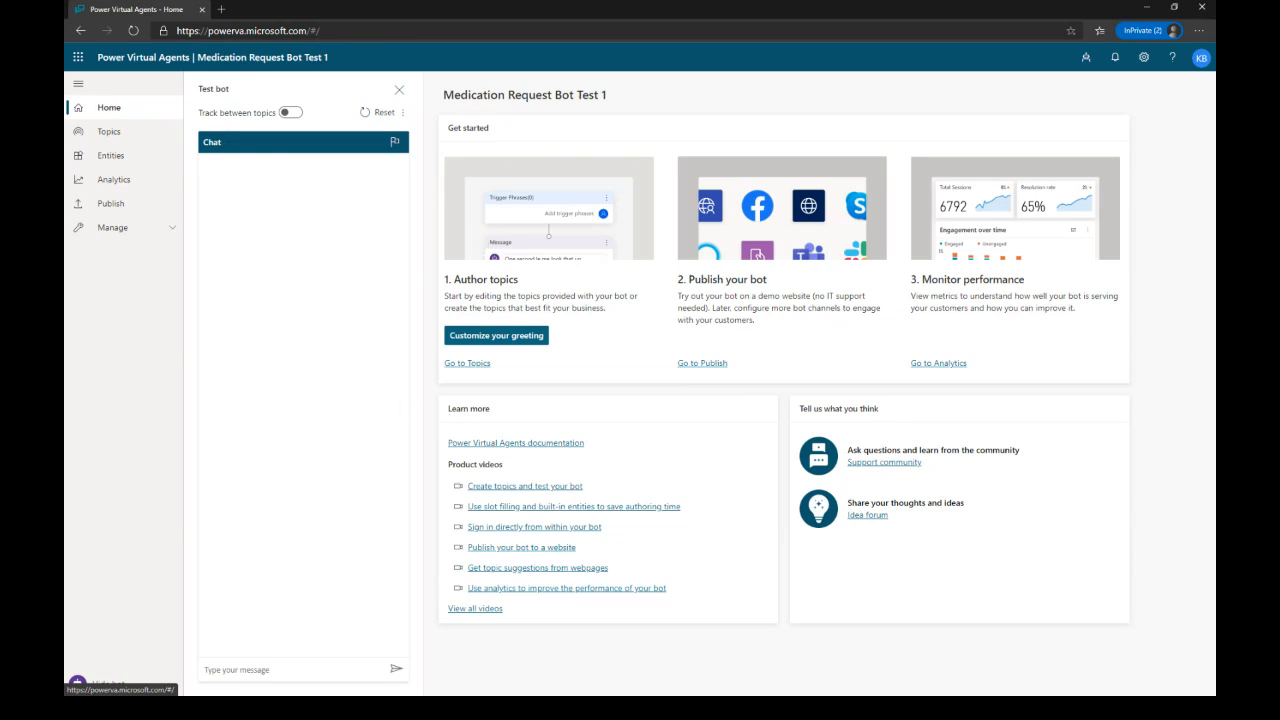
pyautogui.click(104, 136)
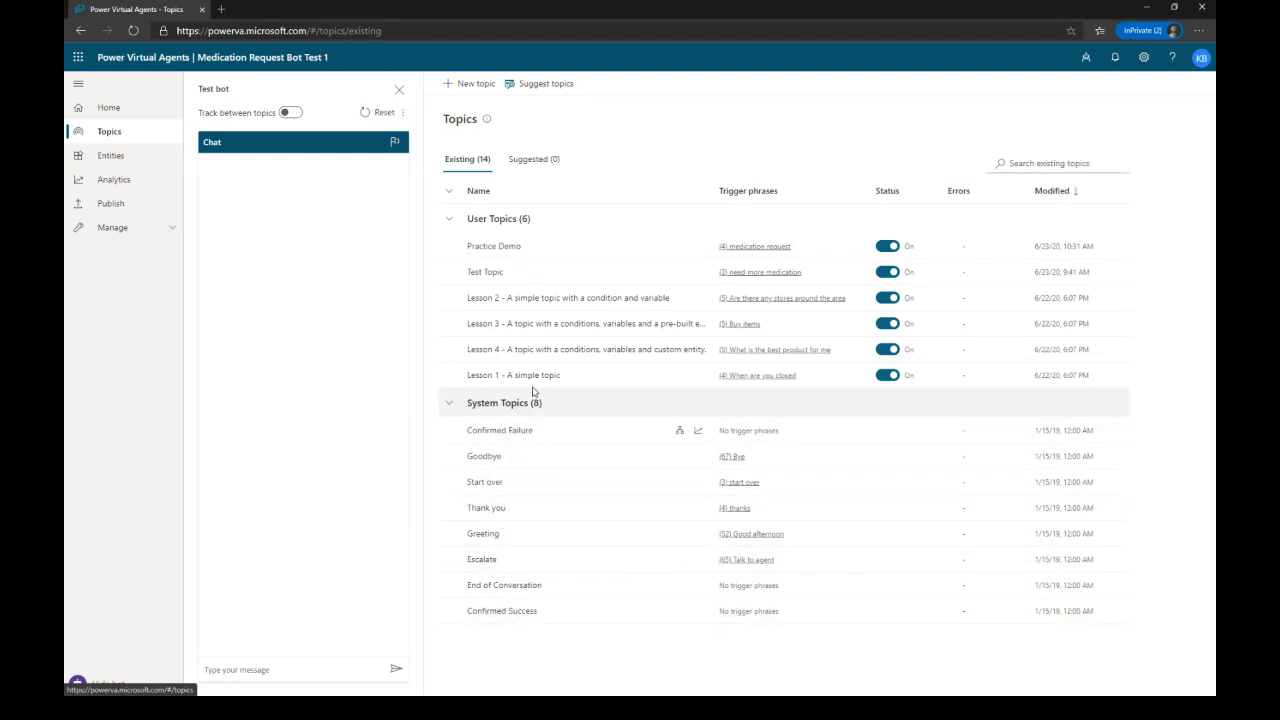
pyautogui.click(484, 456)
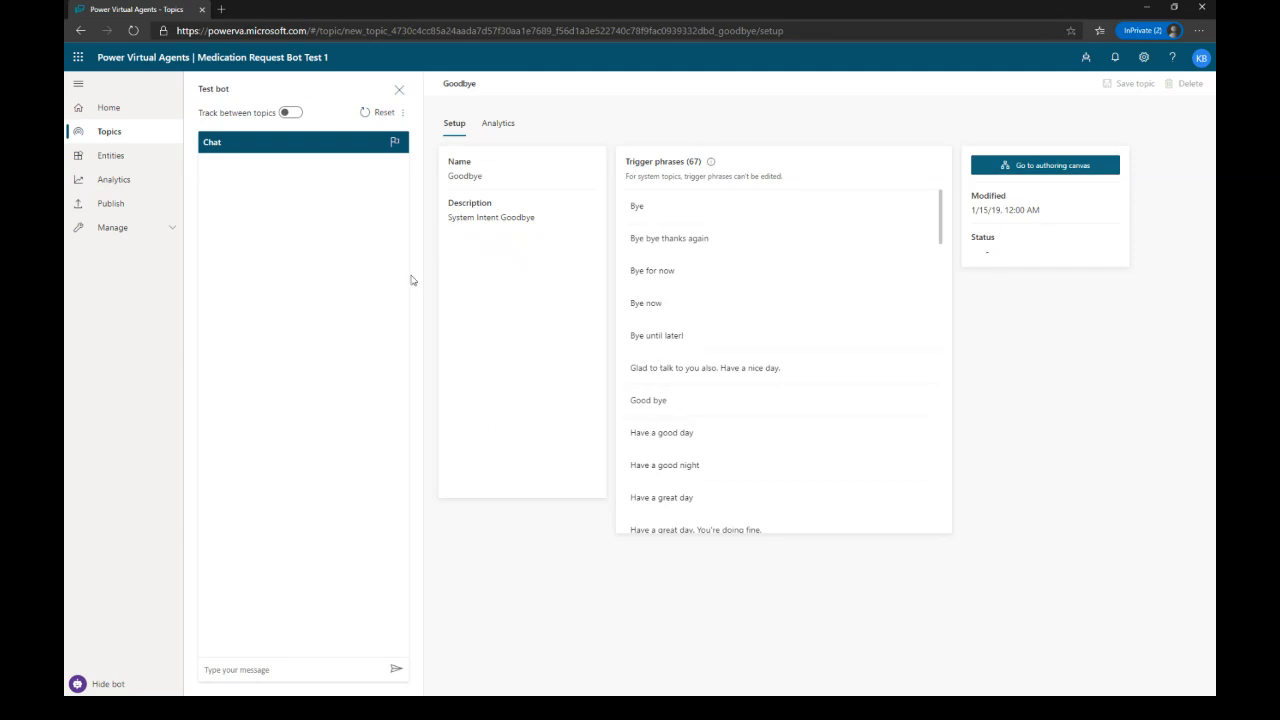
pyautogui.scroll(-18, 829, 366)
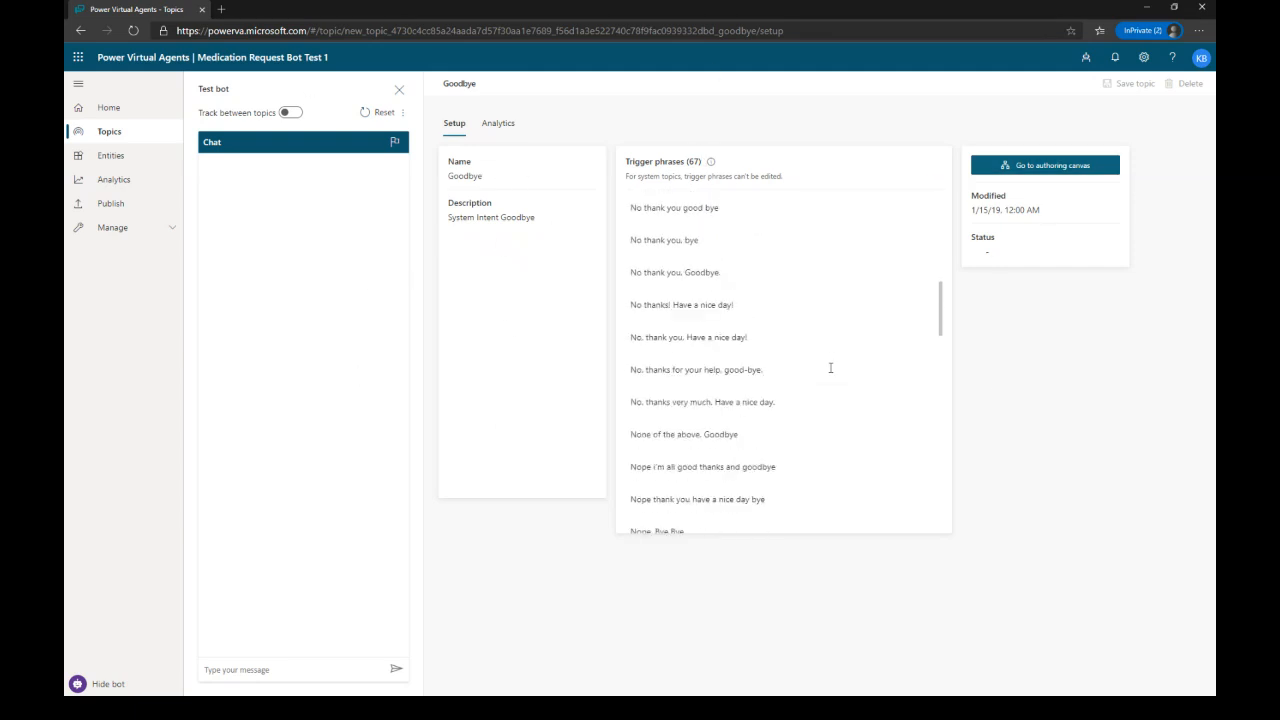
pyautogui.click(503, 124)
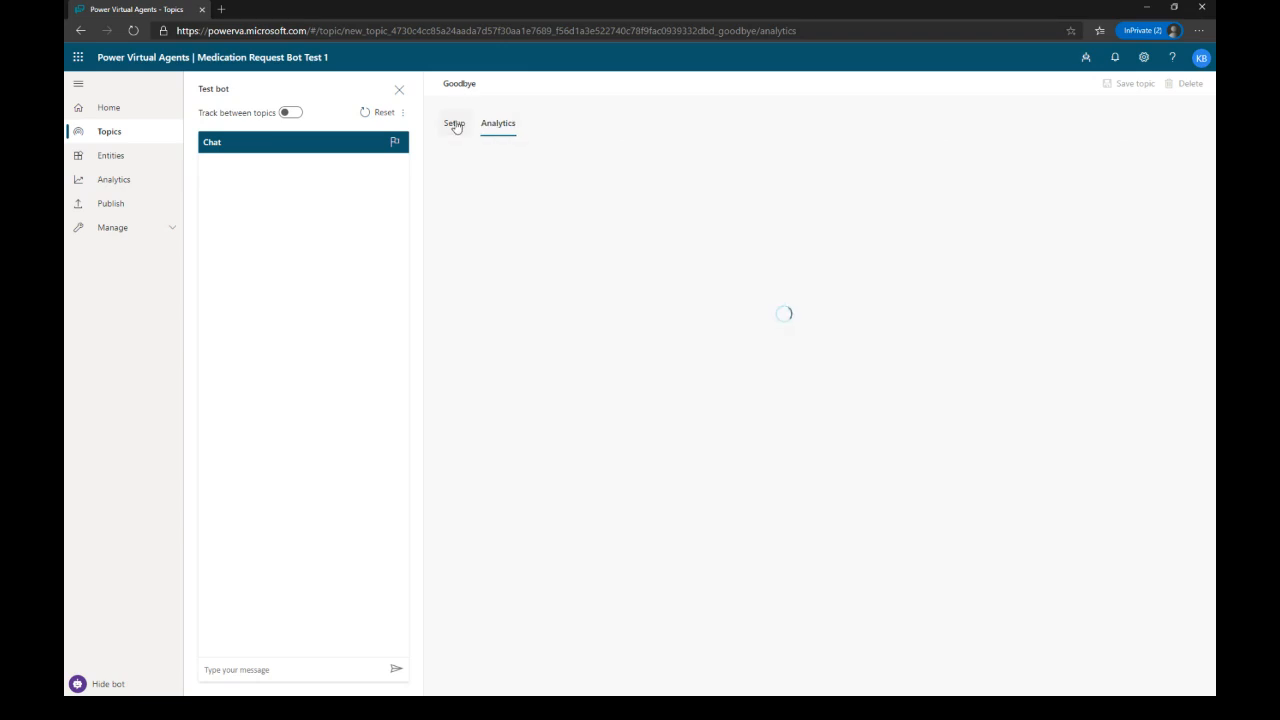
pyautogui.click(455, 124)
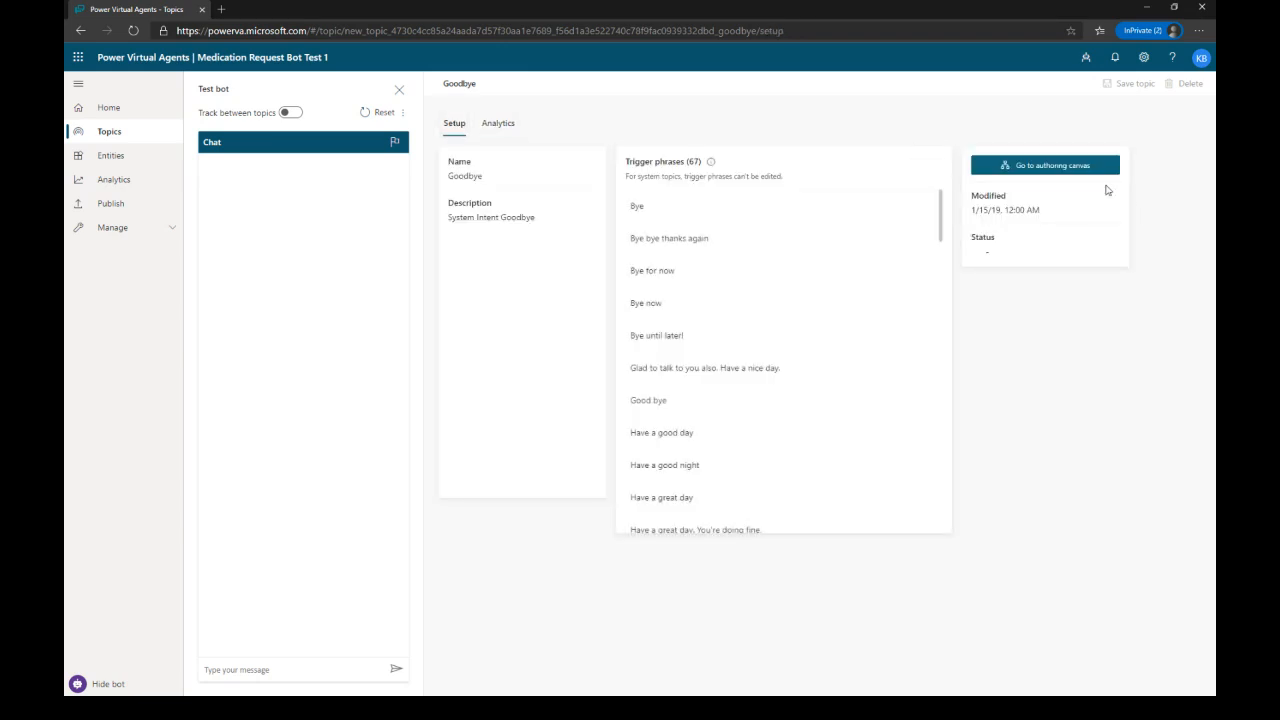
pyautogui.click(1044, 166)
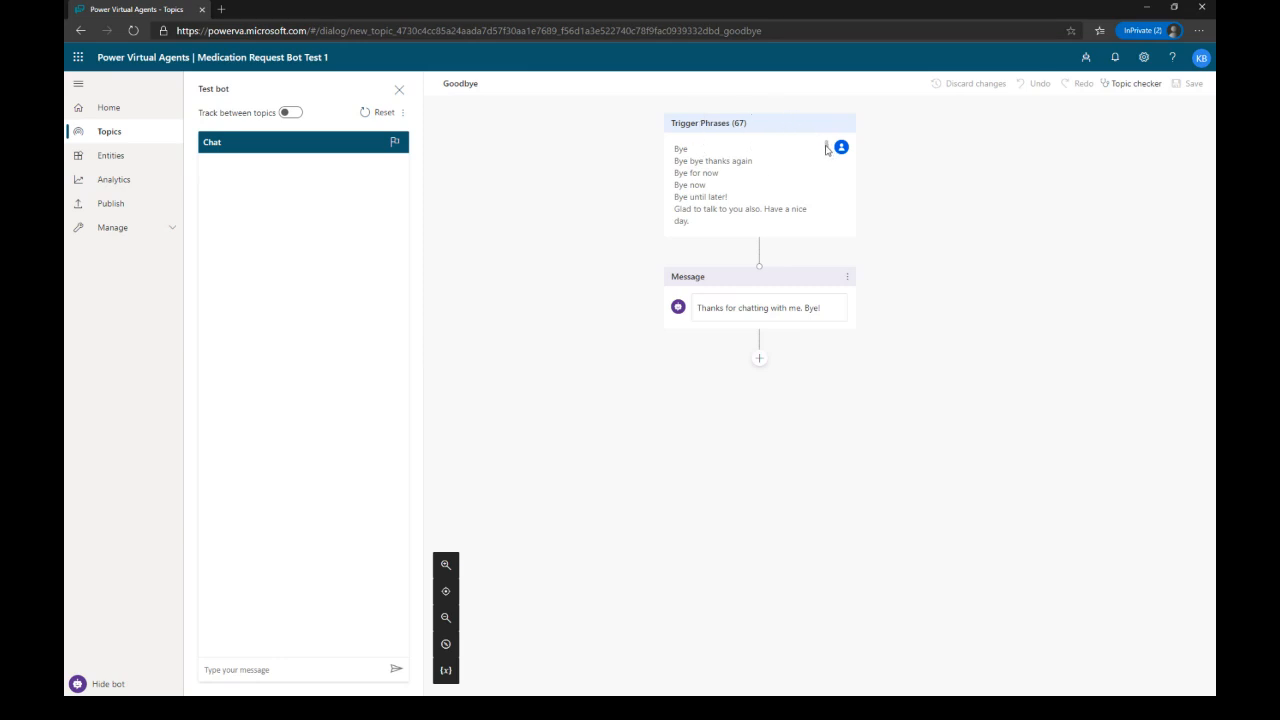
pyautogui.moveTo(826, 149); pyautogui.dragTo(806, 257)
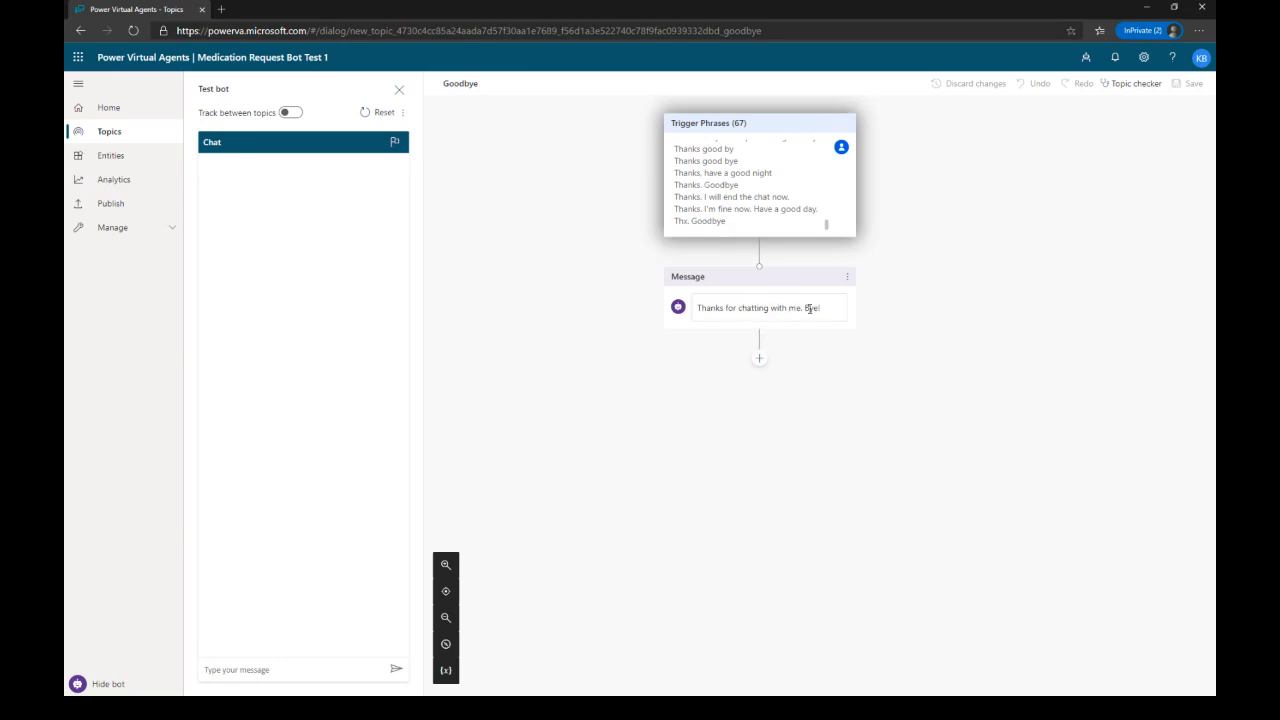
# Step: Open the user topic "Lesson 1 - A simple topic" from the topic list and review its name, description and trigger phrases
pyautogui.click(117, 134)
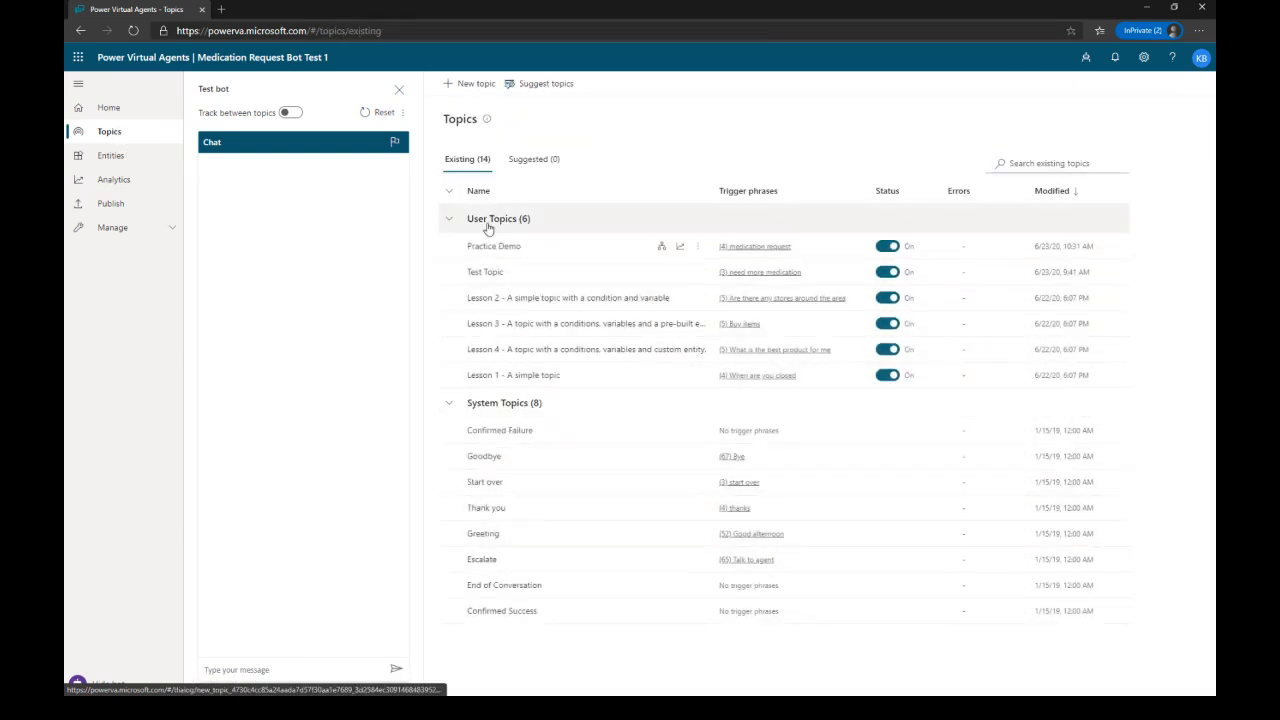
pyautogui.click(548, 375)
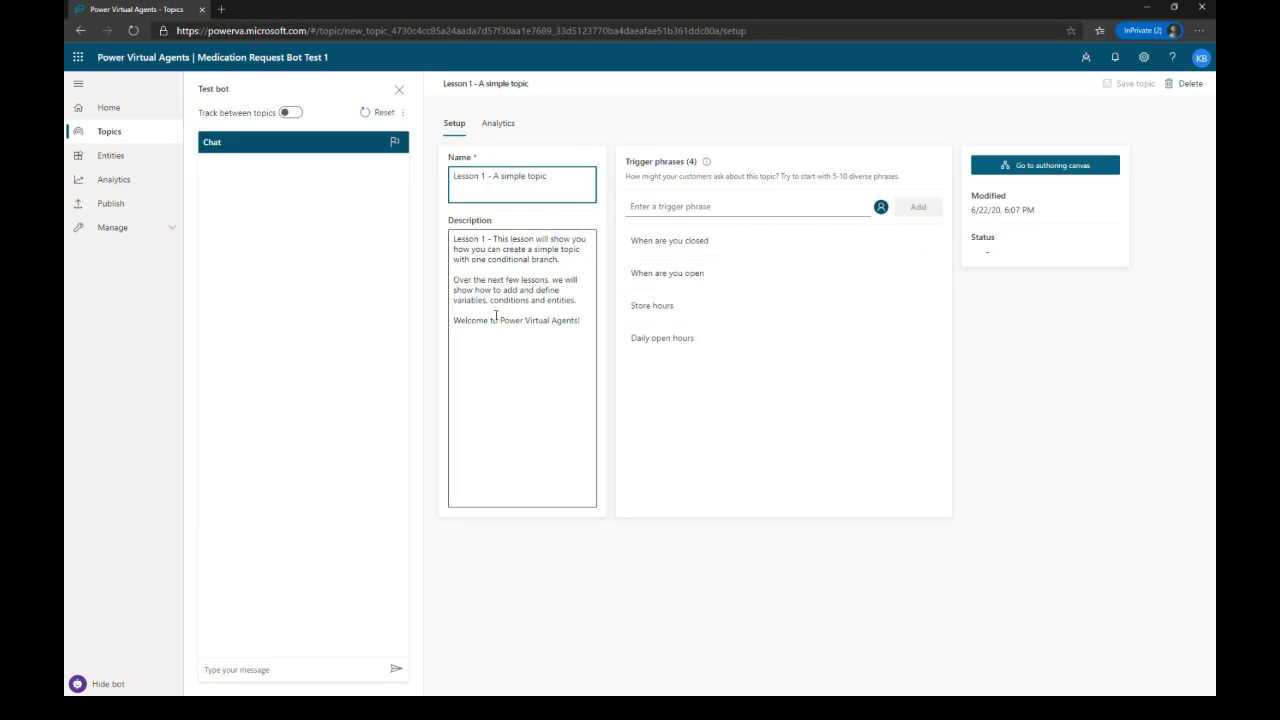
pyautogui.moveTo(501, 281); pyautogui.dragTo(531, 386)
pyautogui.click(531, 386)
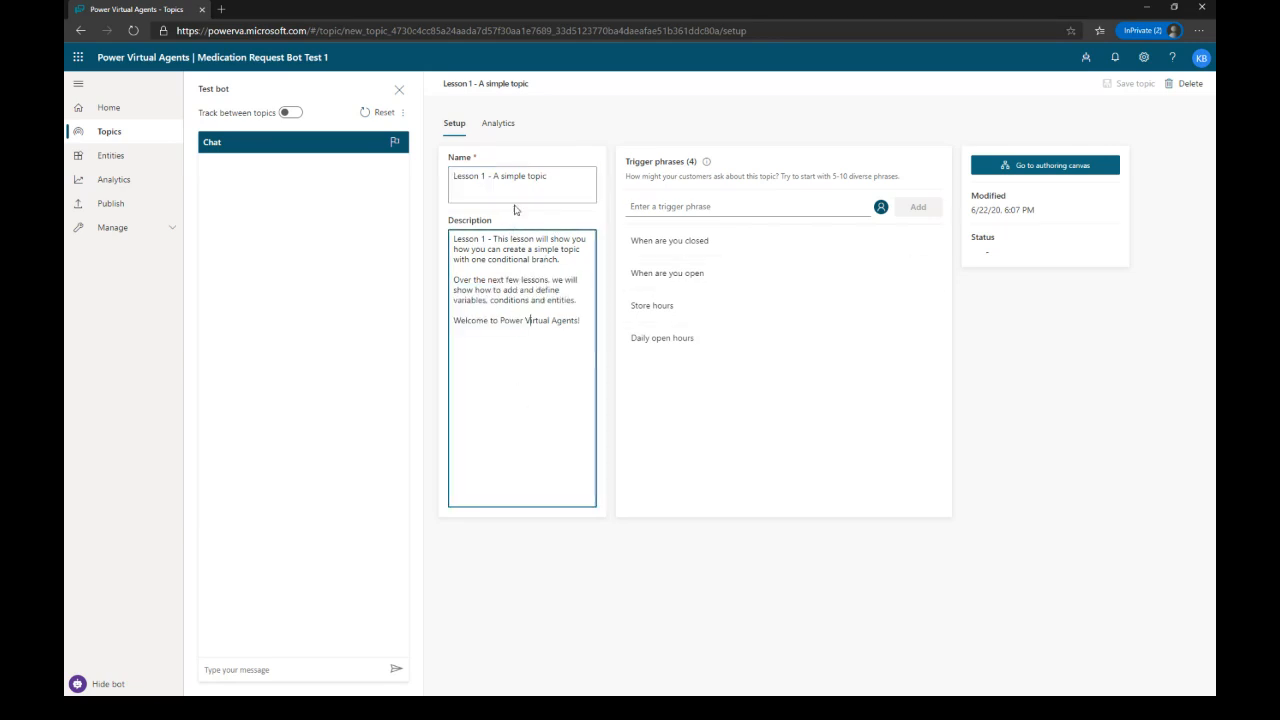
# Step: Examine the Lesson 1 conversation flow in the authoring canvas, highlighting the greeting message and the store hours message
pyautogui.click(1045, 166)
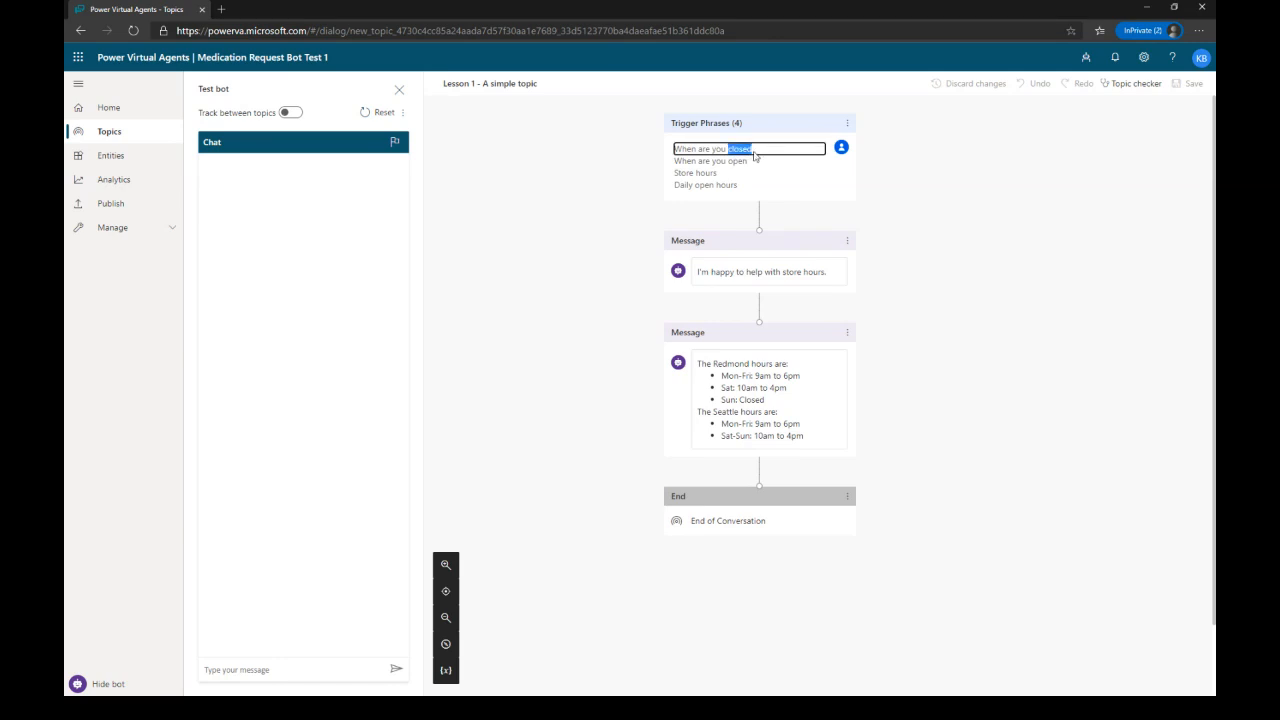
pyautogui.click(729, 270)
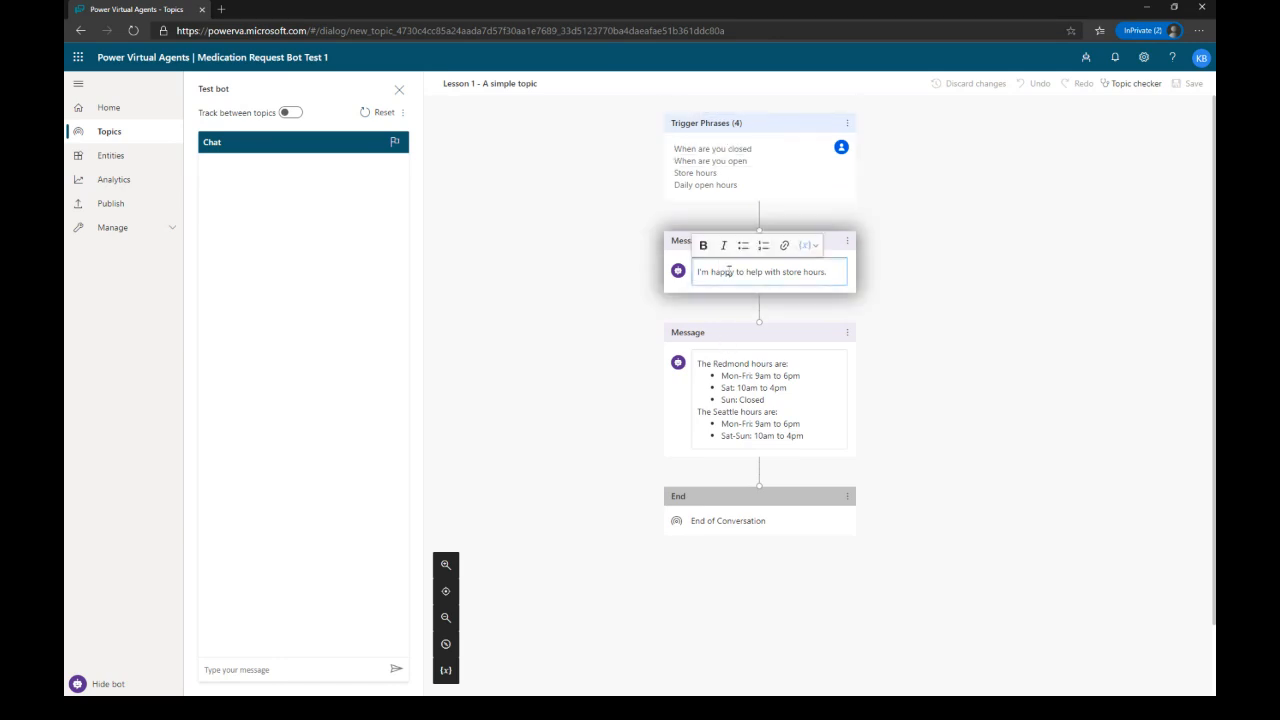
pyautogui.moveTo(842, 273); pyautogui.dragTo(697, 271)
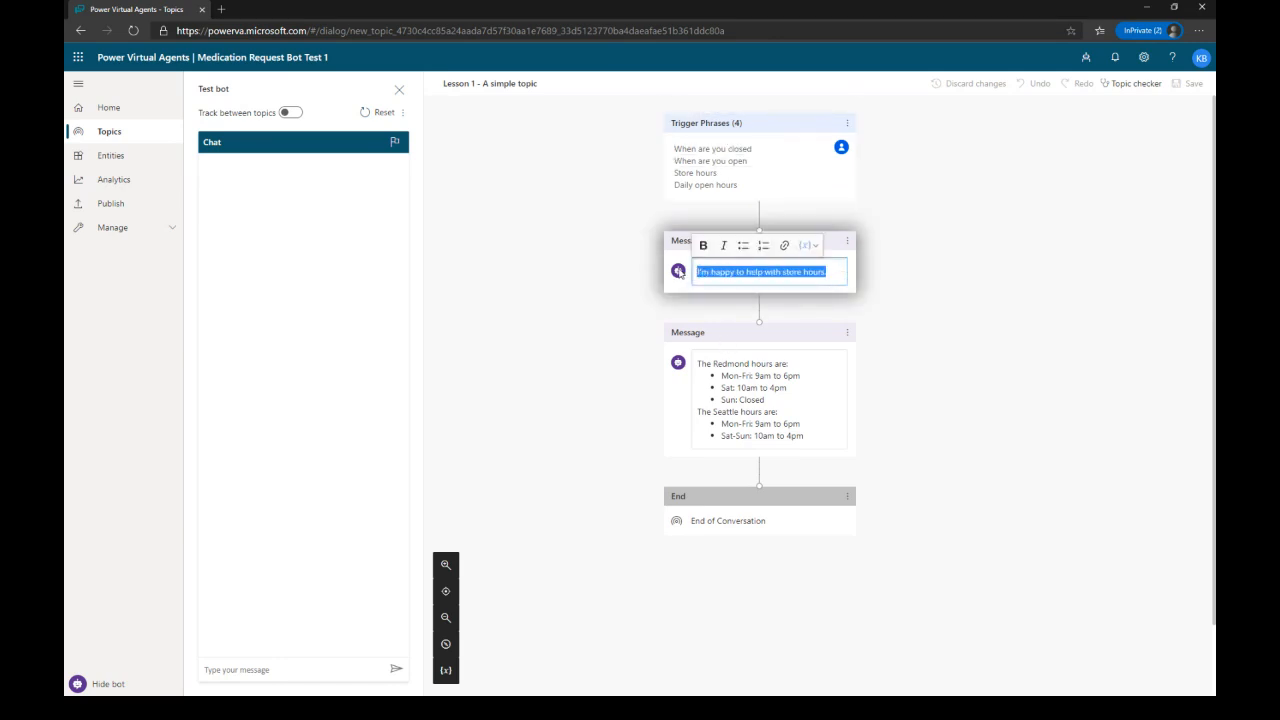
pyautogui.click(809, 444)
pyautogui.moveTo(809, 444); pyautogui.dragTo(680, 365)
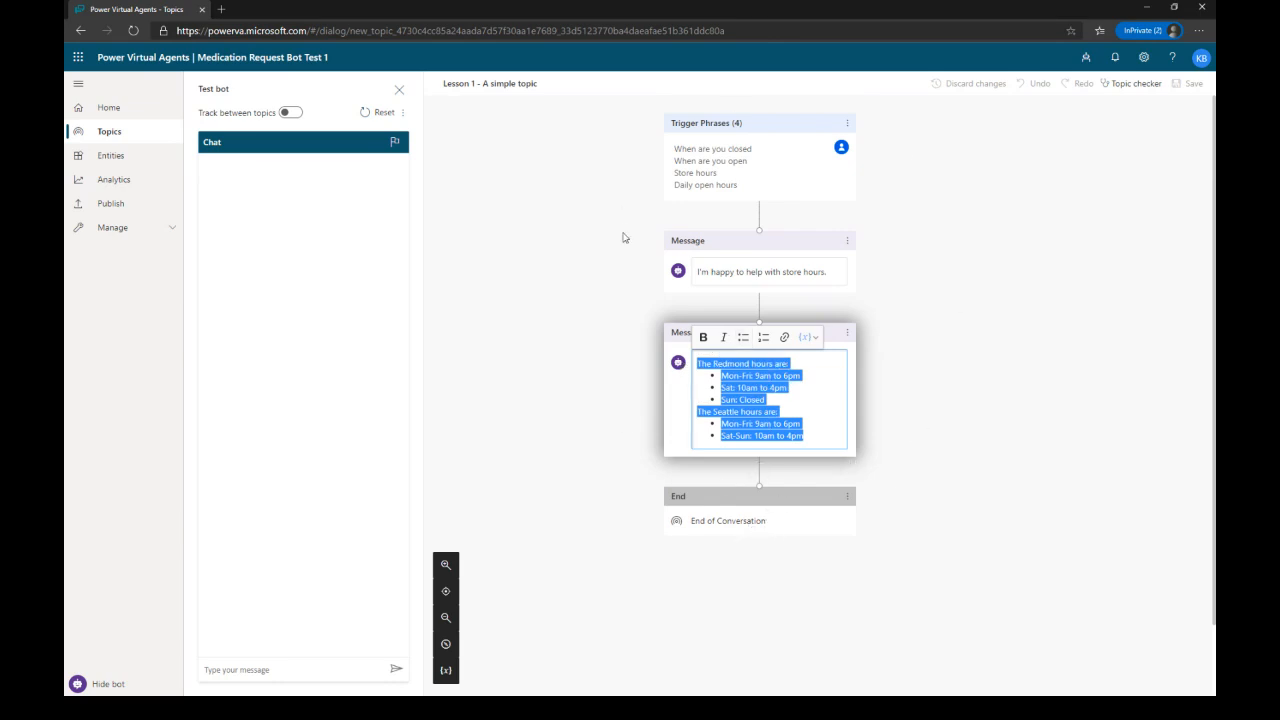
pyautogui.click(1031, 385)
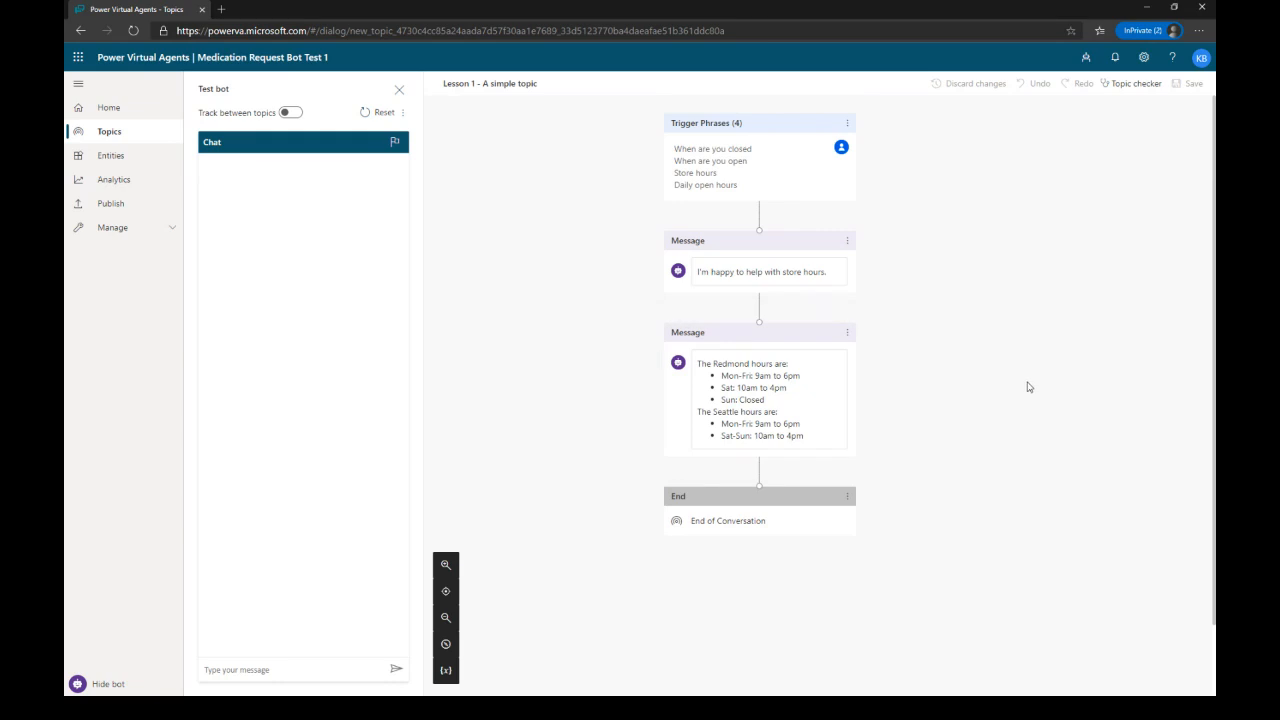
# Step: Look over the bot's topic list, entities, analytics summary and publishing page
pyautogui.click(129, 131)
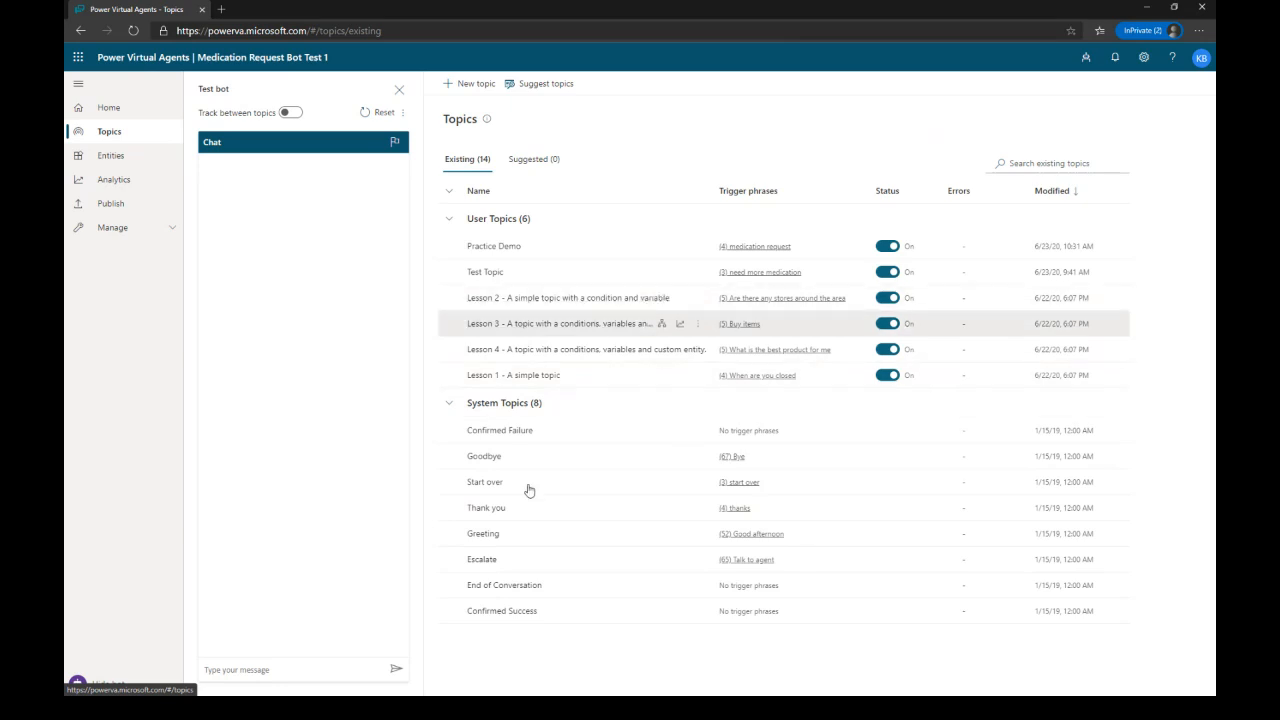
pyautogui.click(118, 163)
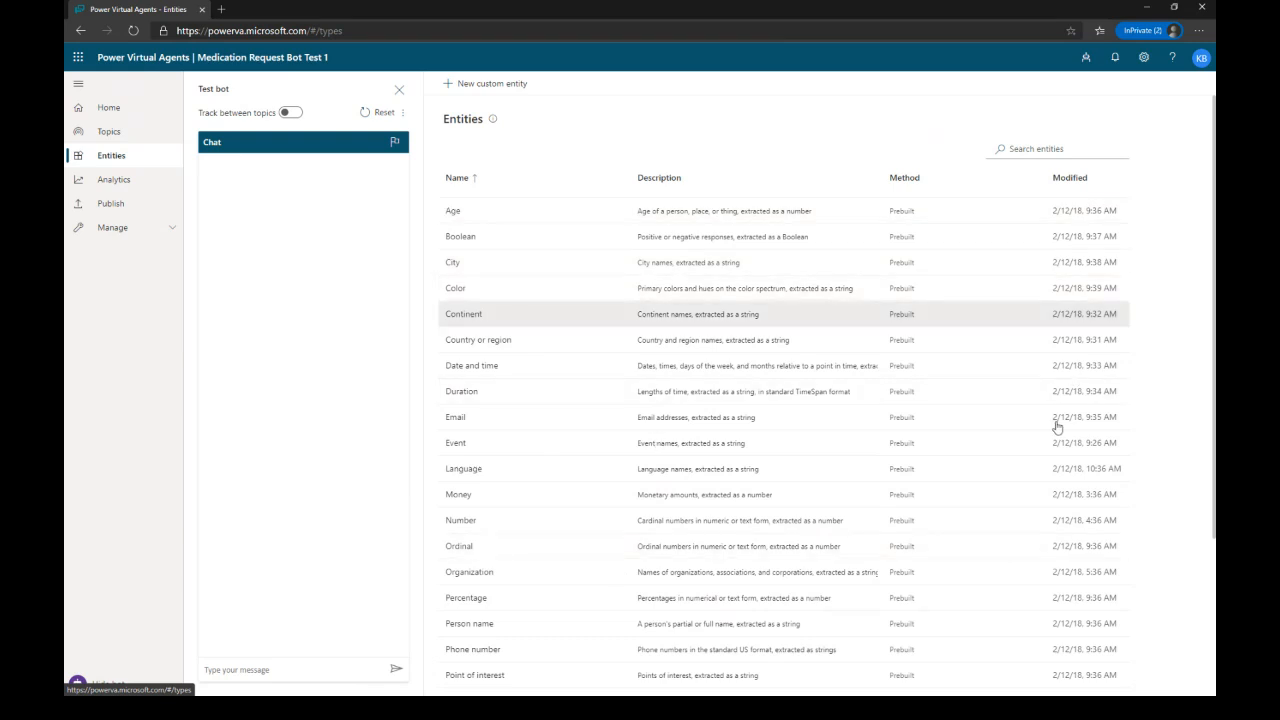
pyautogui.click(118, 184)
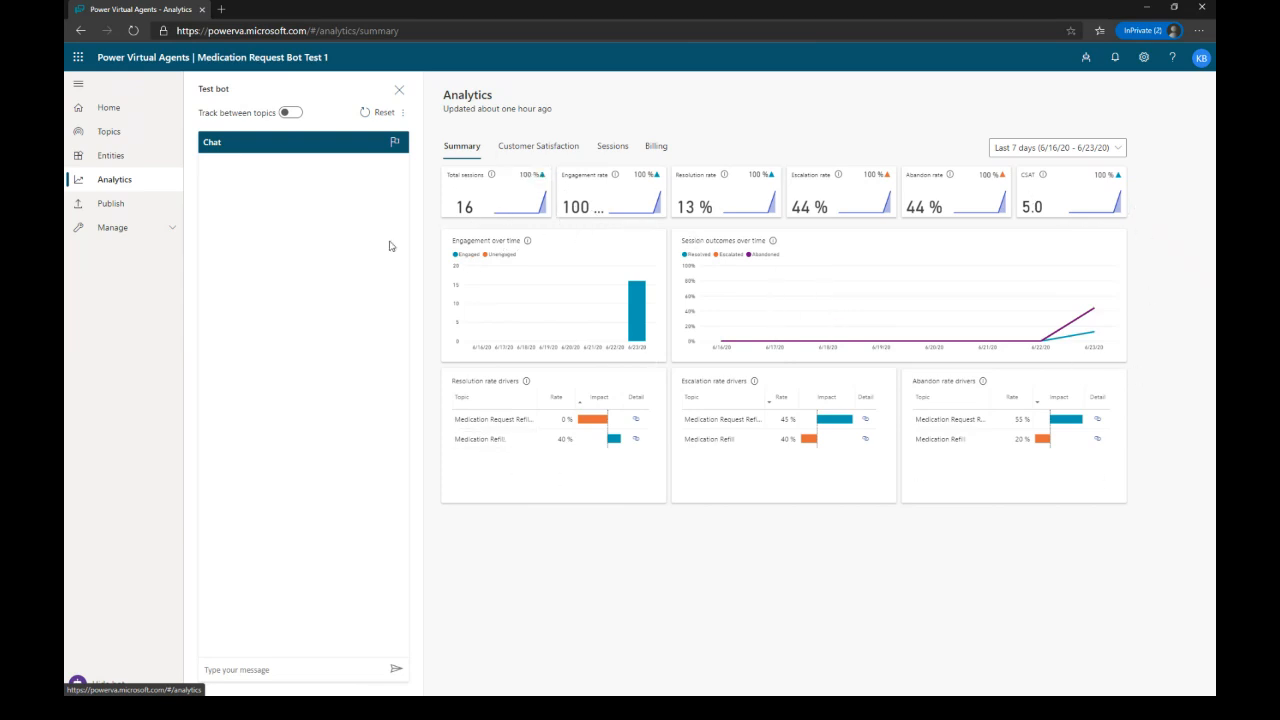
pyautogui.click(112, 207)
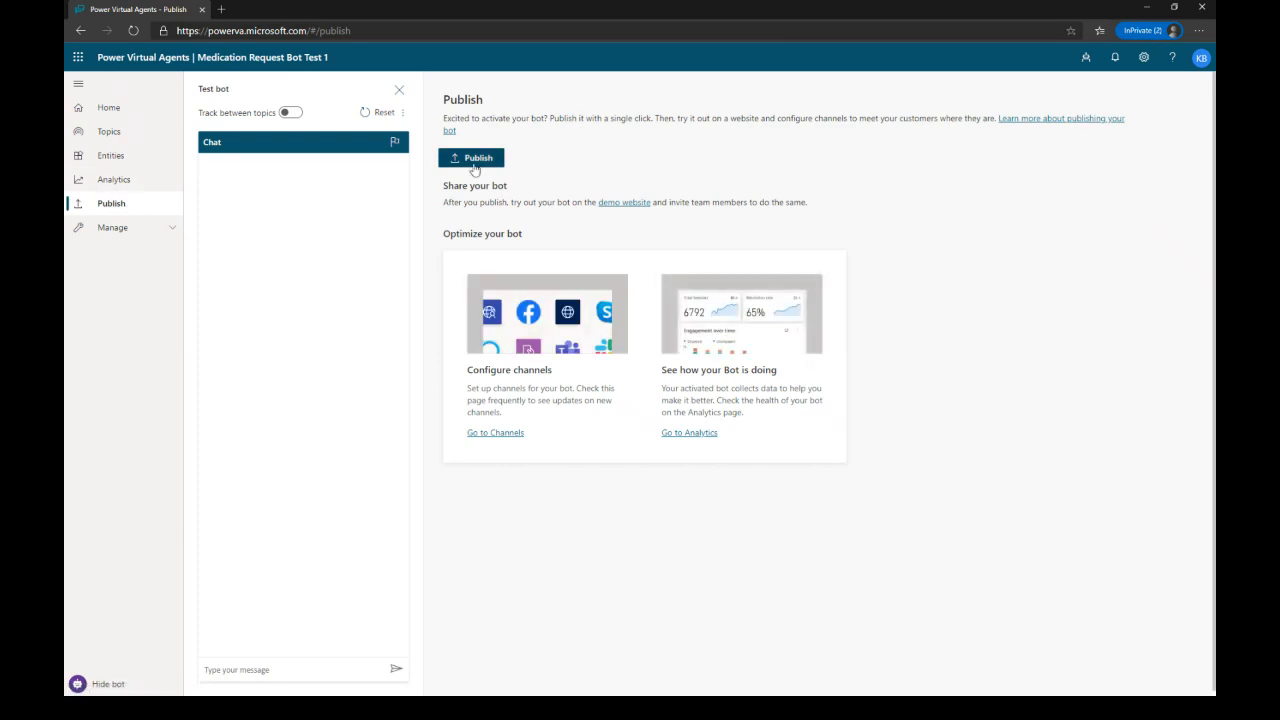
# Step: Review the bot's channels, skills and authentication settings and return to the topic list
pyautogui.click(171, 229)
pyautogui.click(134, 257)
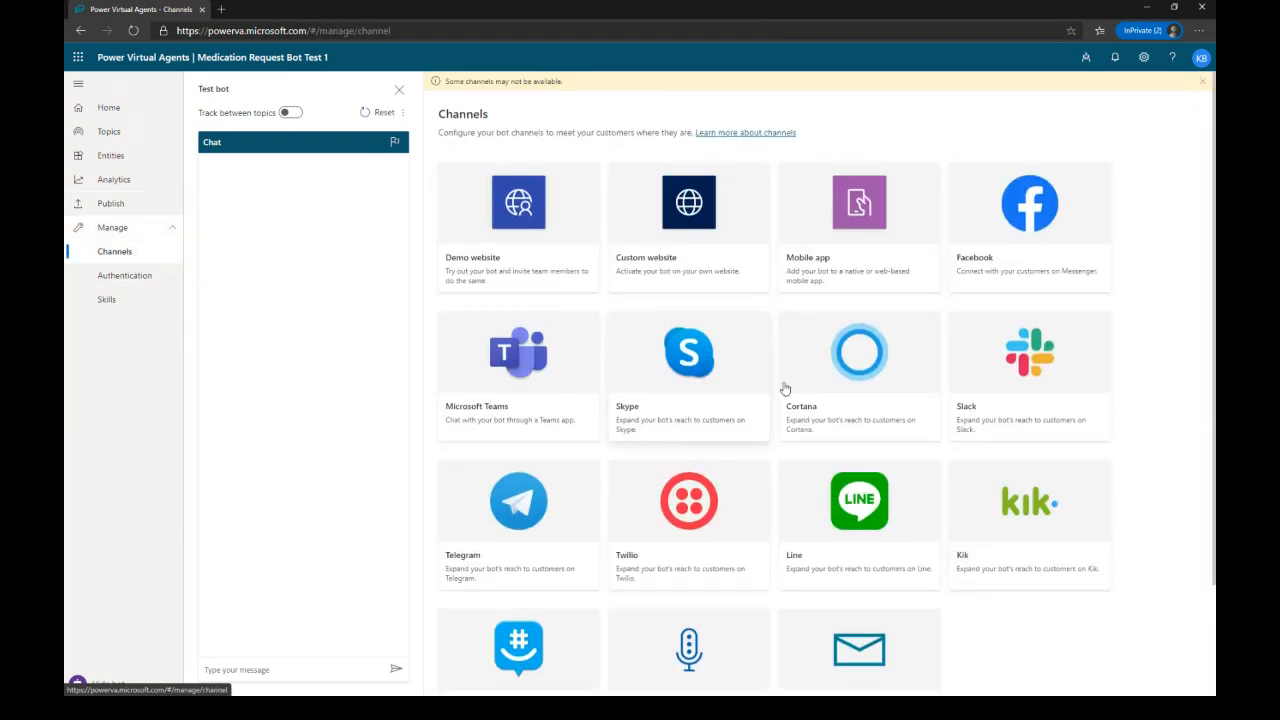
pyautogui.click(107, 299)
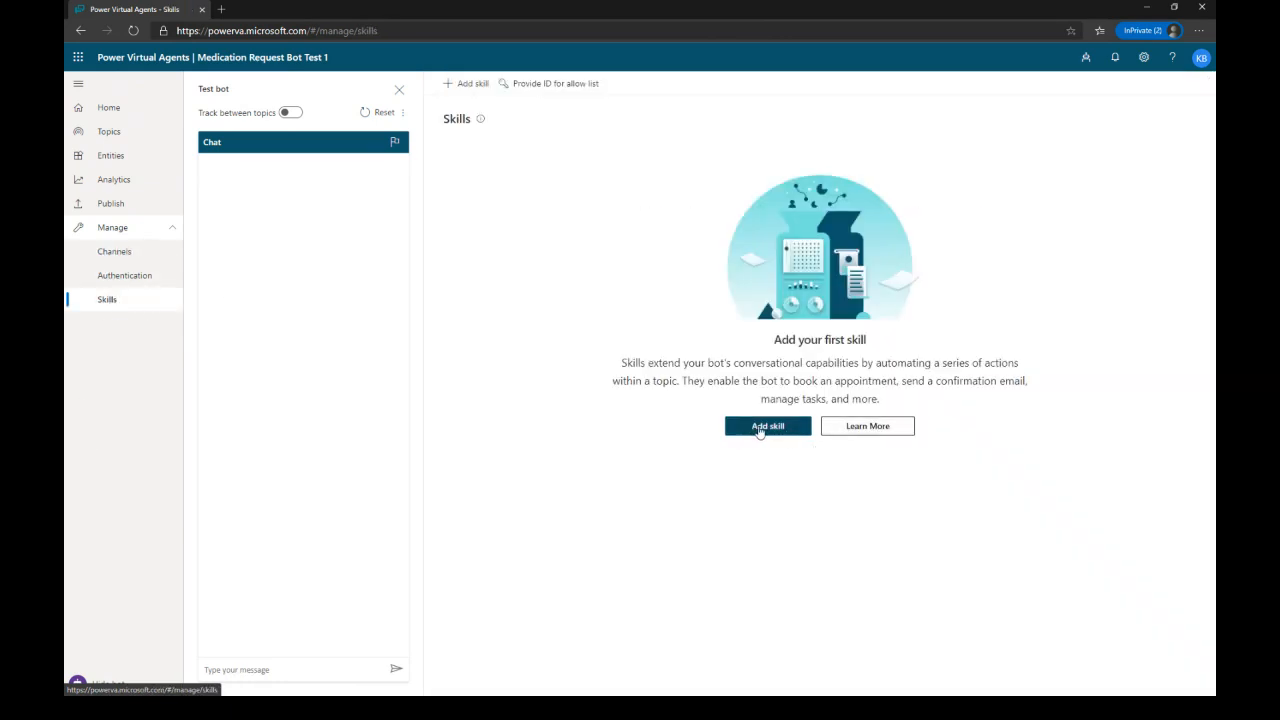
pyautogui.click(125, 279)
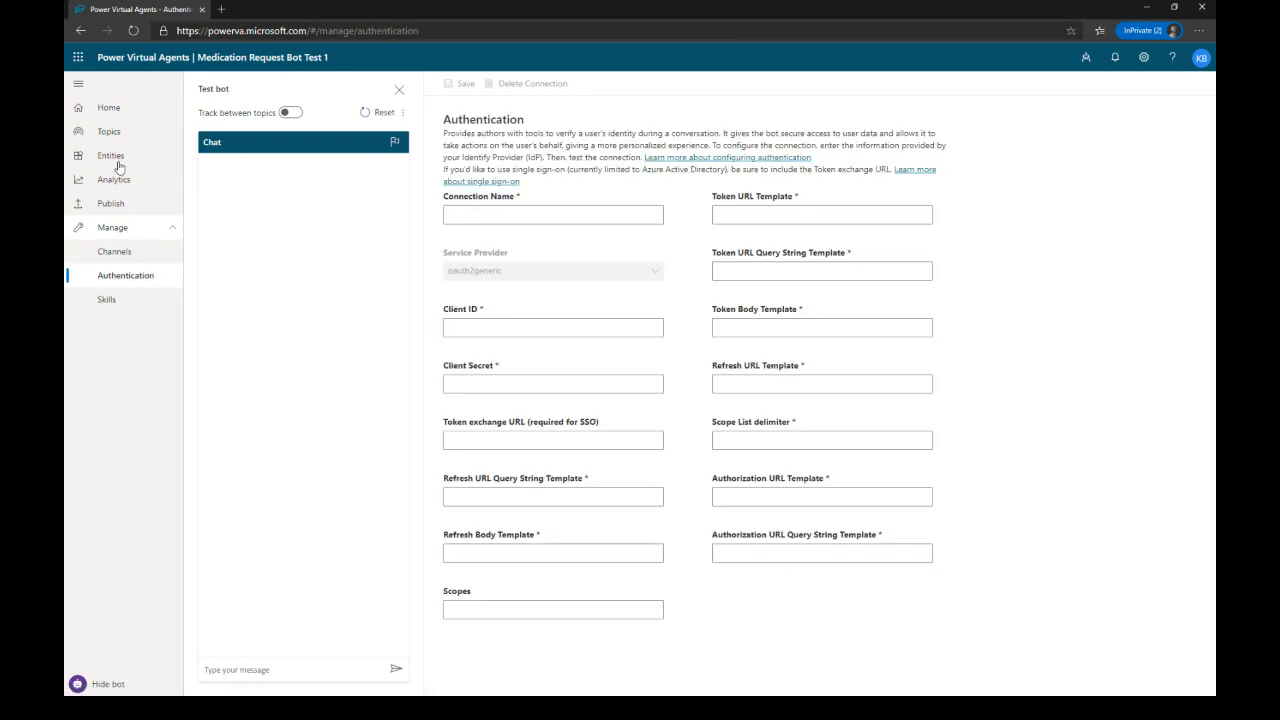
pyautogui.click(121, 131)
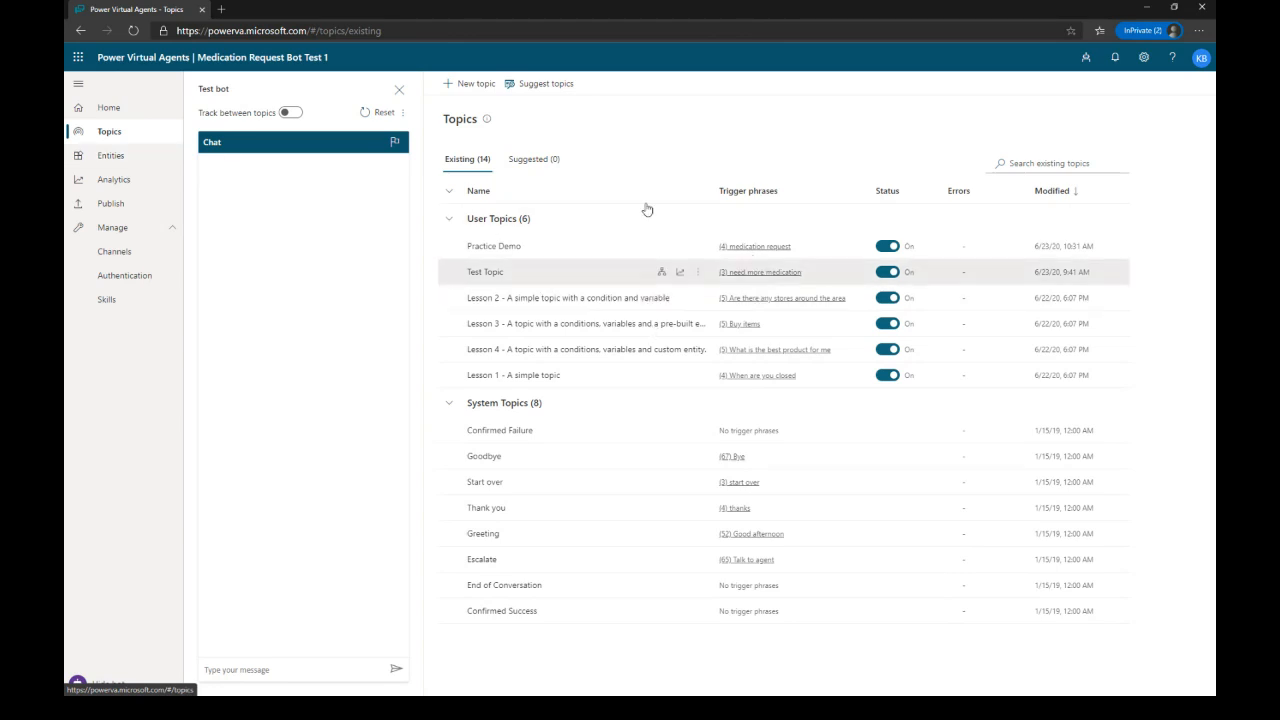
# Step: Create a new topic named "Medication Refill" with the description "For patient to refill medications"
pyautogui.click(477, 88)
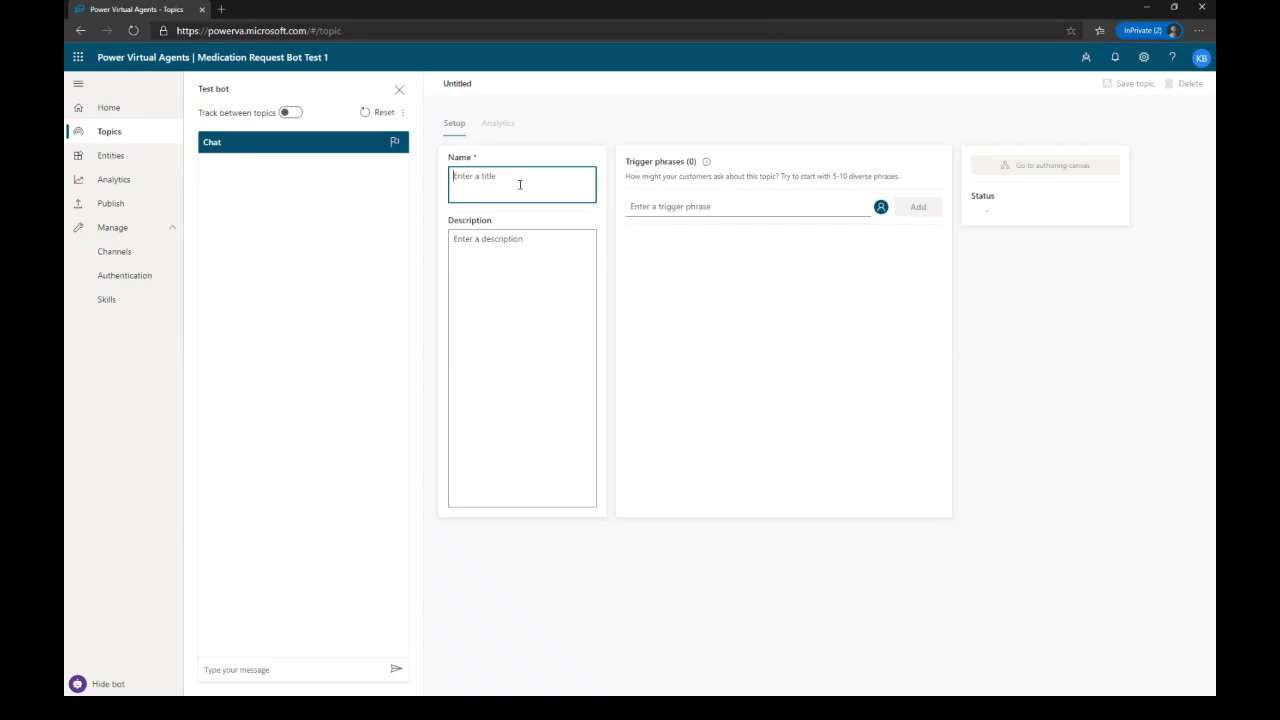
pyautogui.write('Medication Refill')
pyautogui.click(546, 256)
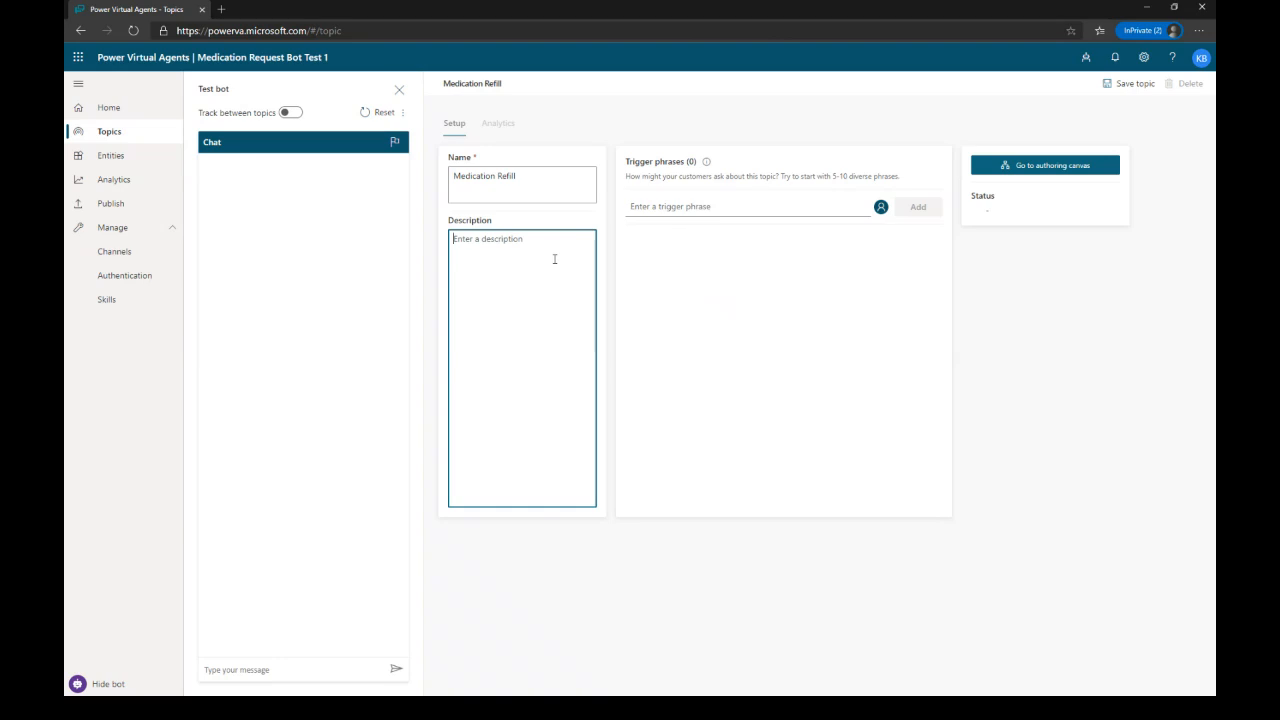
pyautogui.write('For patient to use')
pyautogui.hotkey('ctrl', 'a')
pyautogui.press('BackSpace')
pyautogui.write('FOr patient to refill mediaction')
pyautogui.press('BackSpace')
pyautogui.press('BackSpace')
pyautogui.press('BackSpace')
pyautogui.press('BackSpace')
pyautogui.press('BackSpace')
pyautogui.press('BackSpace')
pyautogui.write('ications')
pyautogui.click(462, 239)
pyautogui.write('o')
pyautogui.press('BackSpace')
pyautogui.press('BackSpace')
pyautogui.write('o')
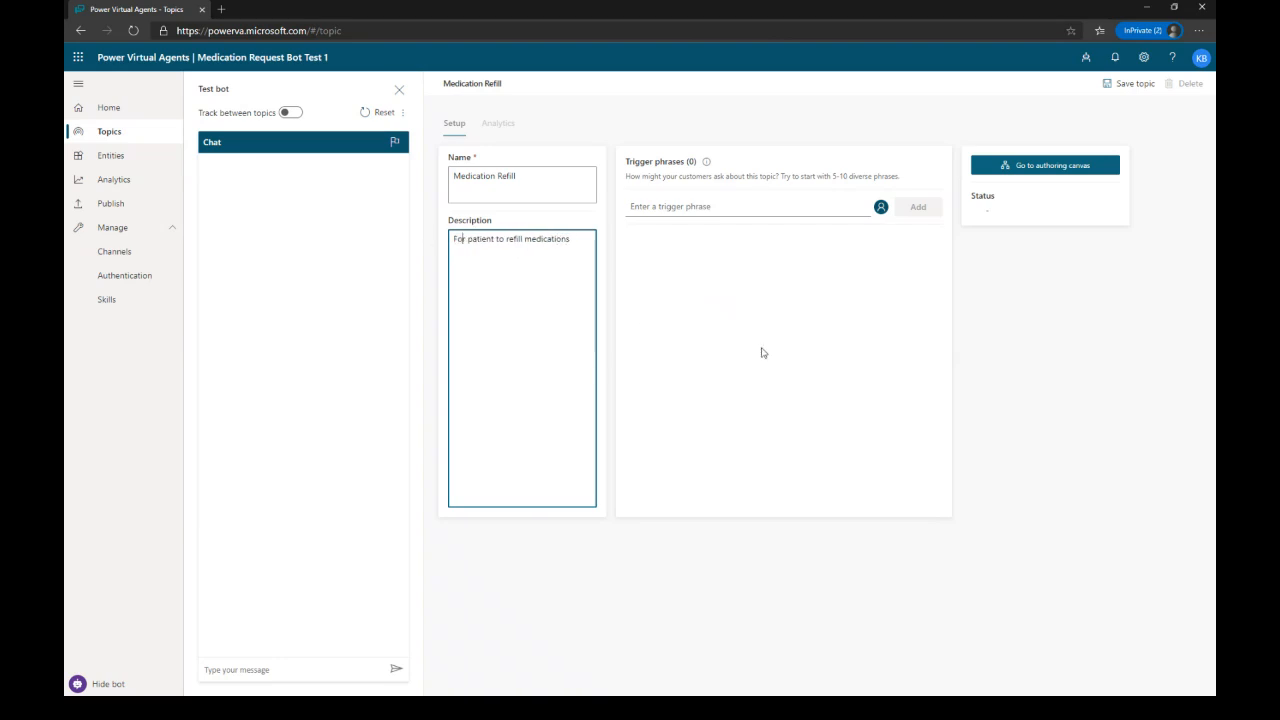
# Step: Add the trigger phrases "new medication", "need a refill", "refill a prescription" and "medication request" to the Medication Refill topic
pyautogui.click(744, 209)
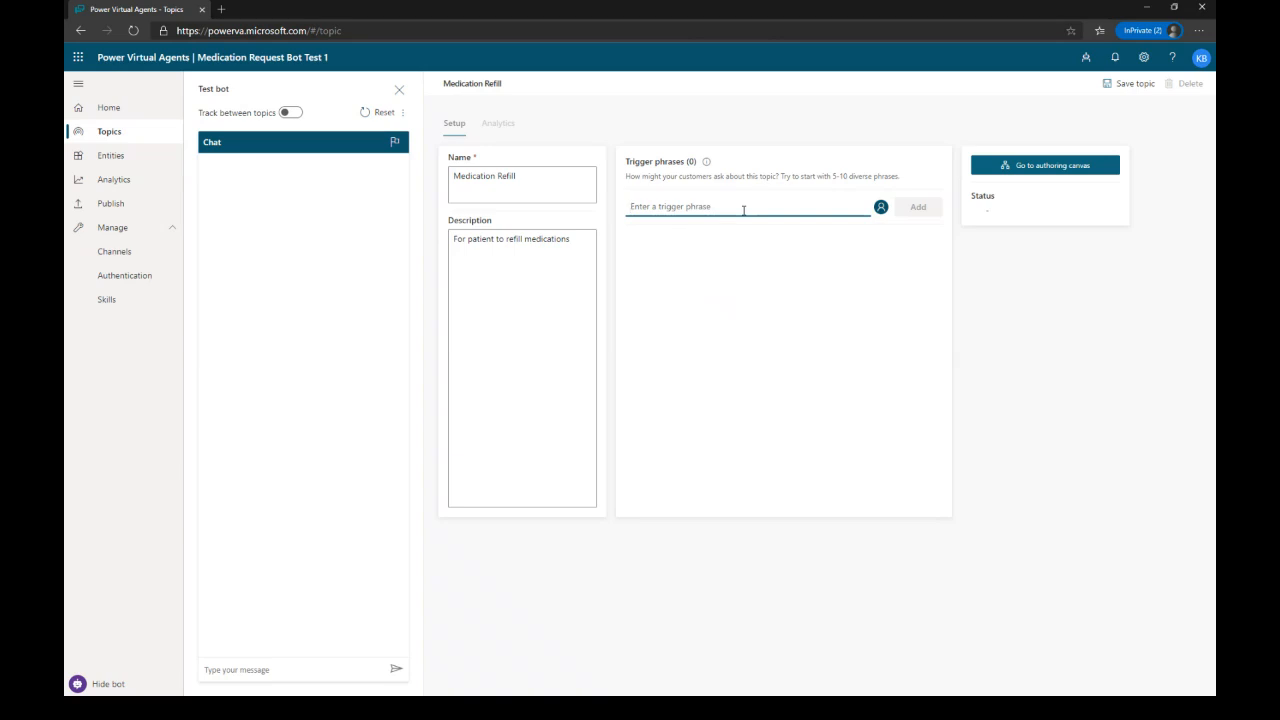
pyautogui.write('new medication')
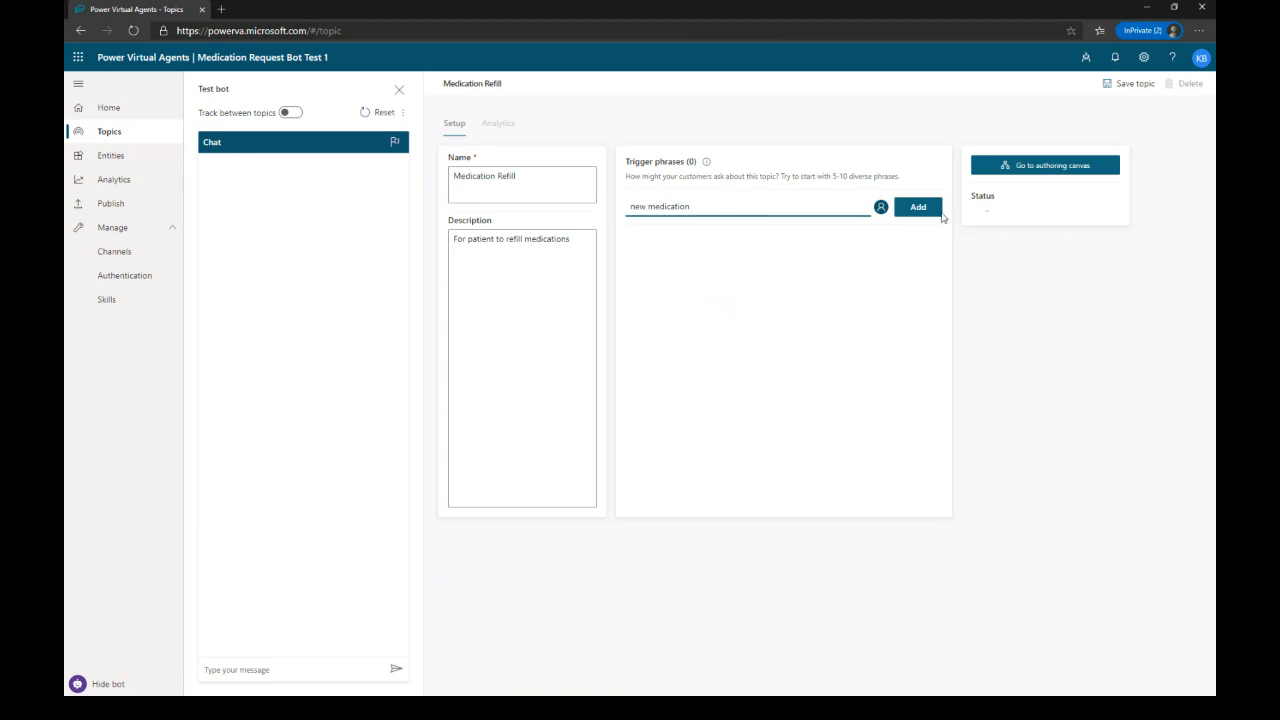
pyautogui.click(940, 214)
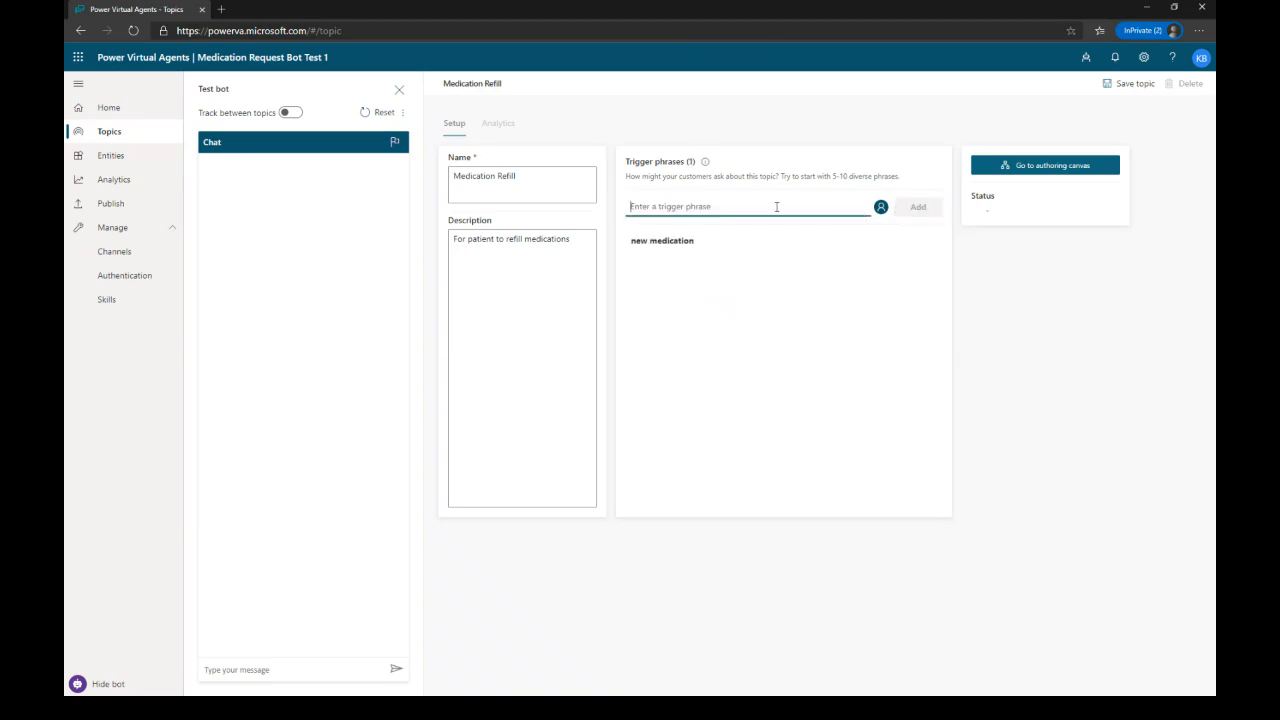
pyautogui.write('need af refill')
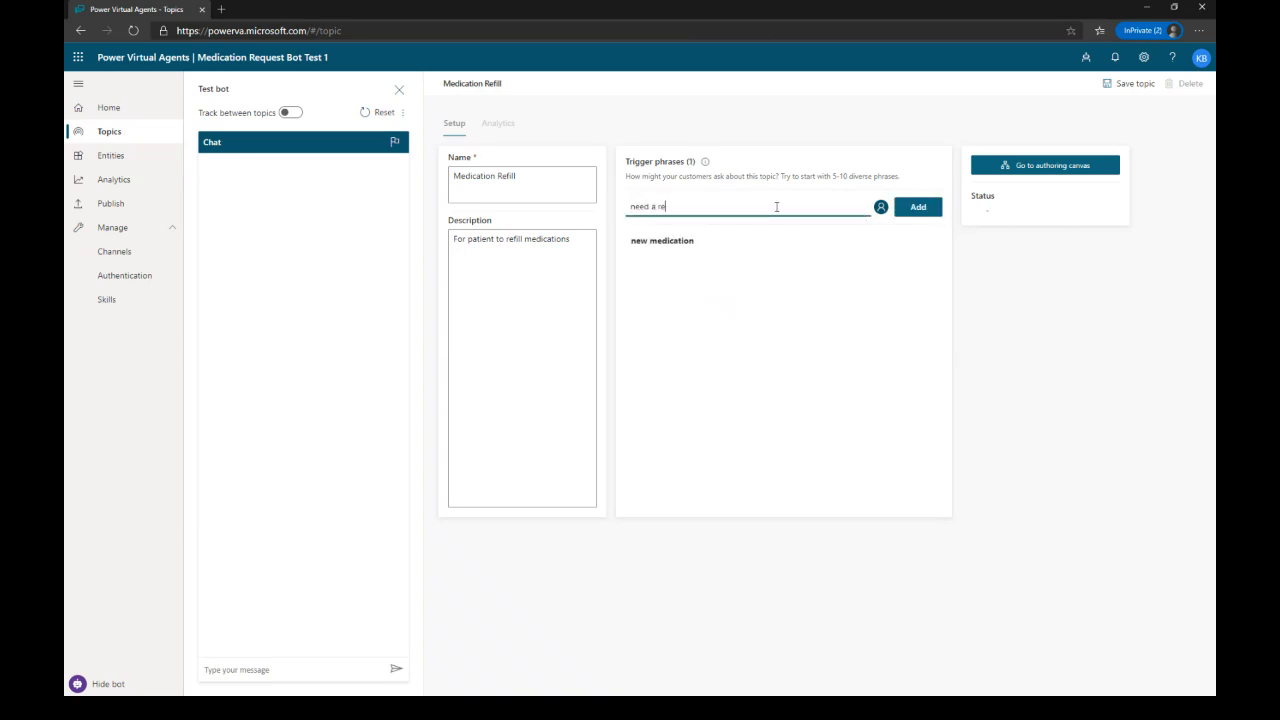
pyautogui.click(928, 211)
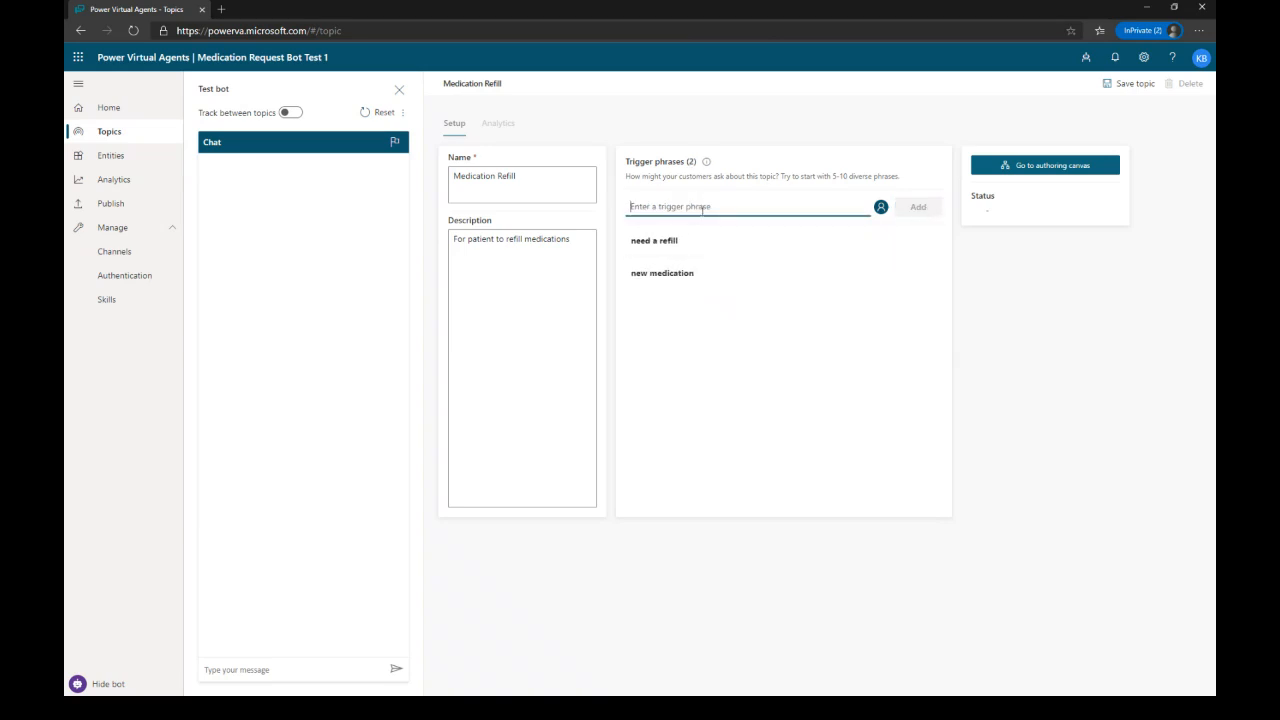
pyautogui.write('refill a prescrip')
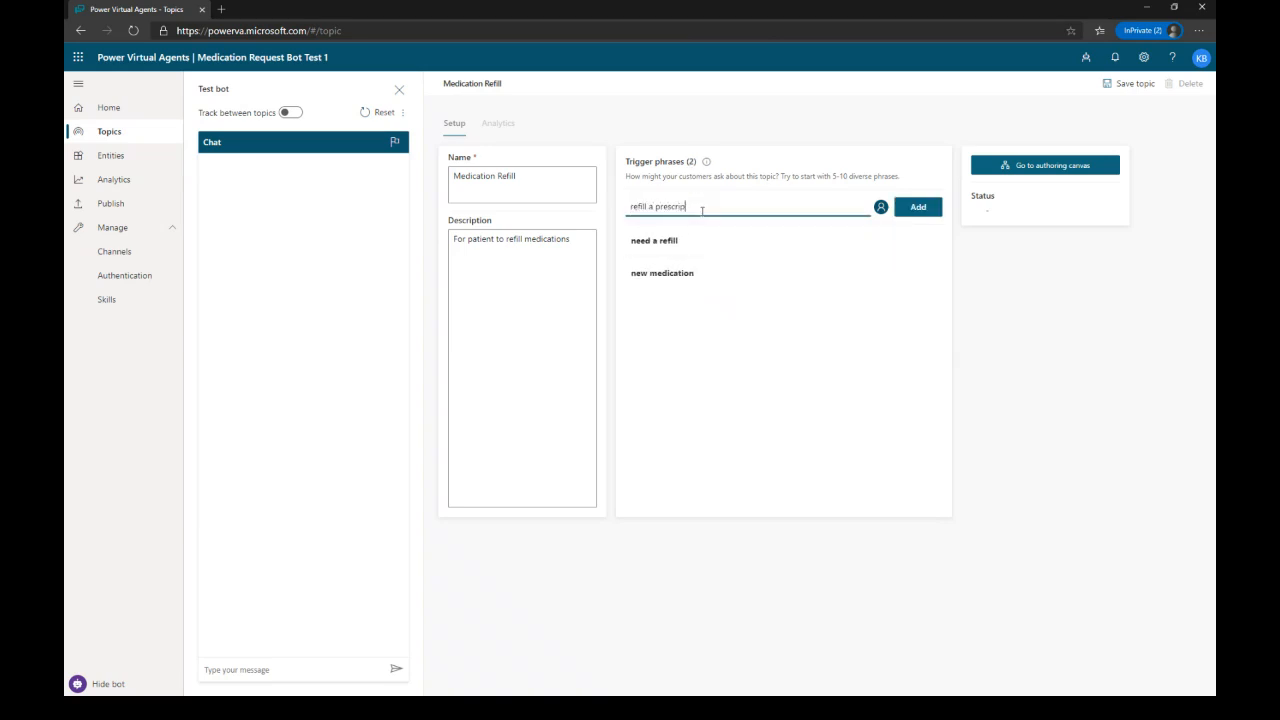
pyautogui.write('tion')
pyautogui.click(922, 210)
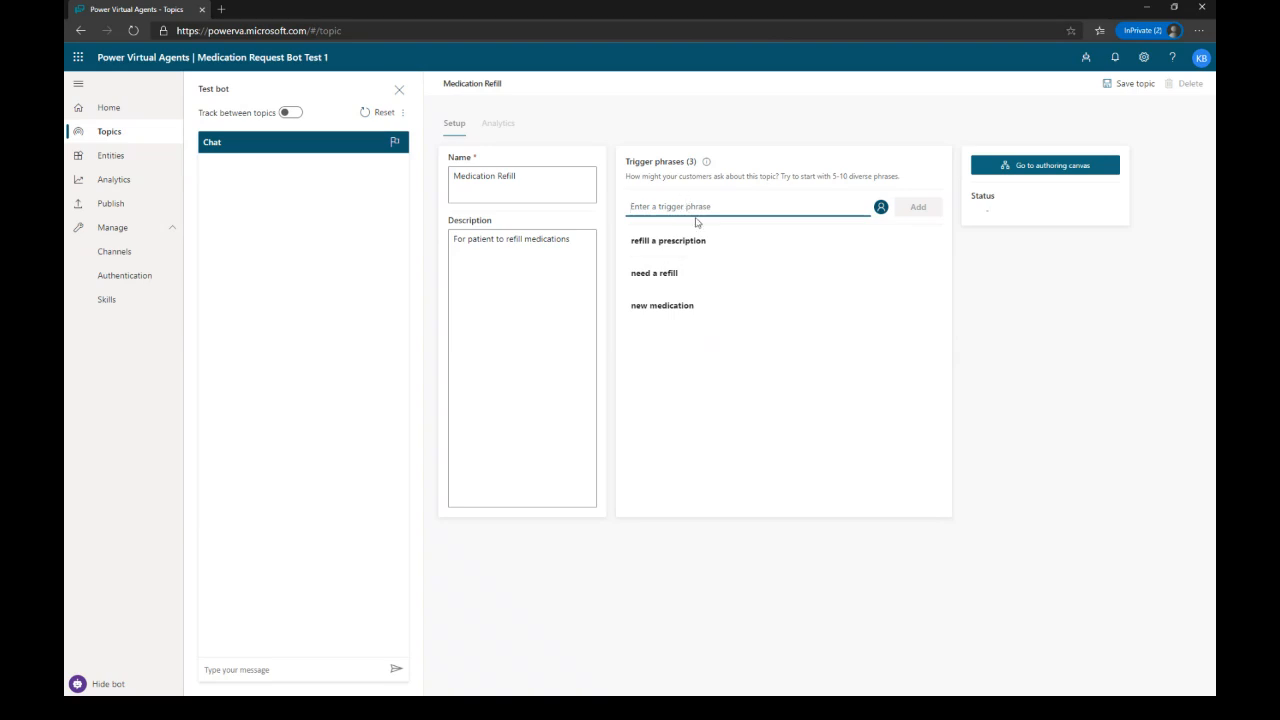
pyautogui.write('medication request')
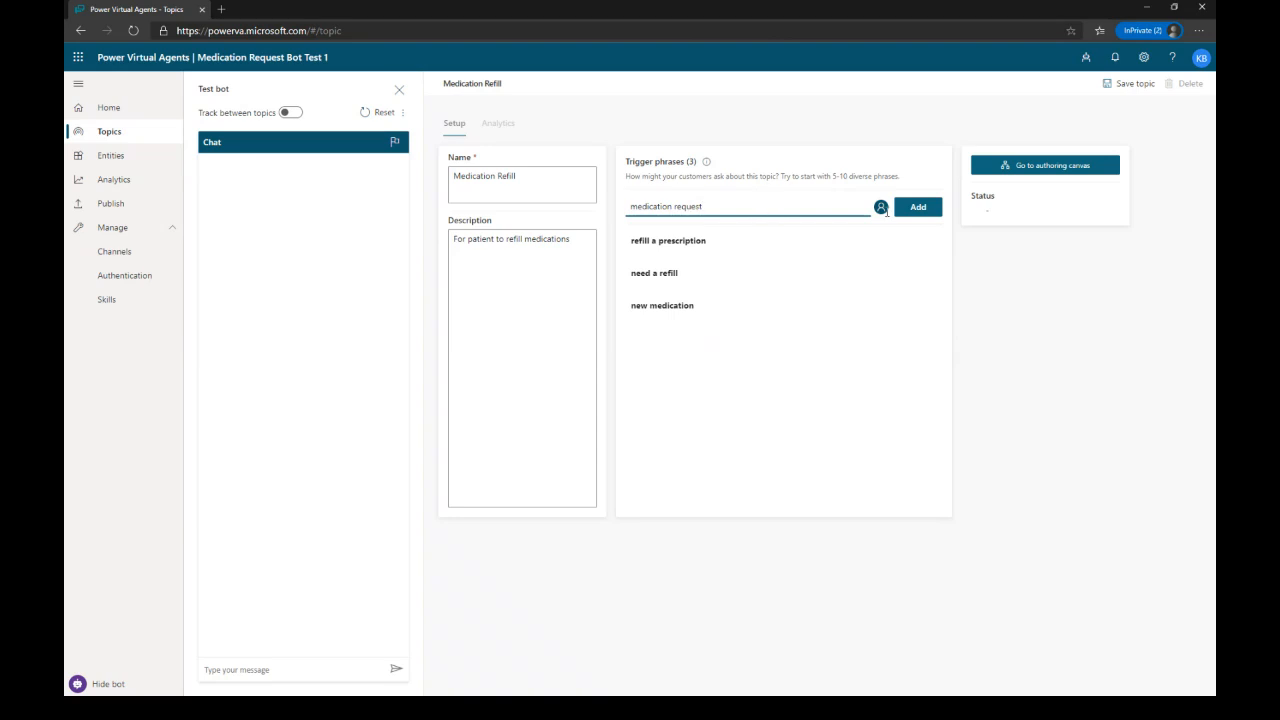
pyautogui.click(925, 208)
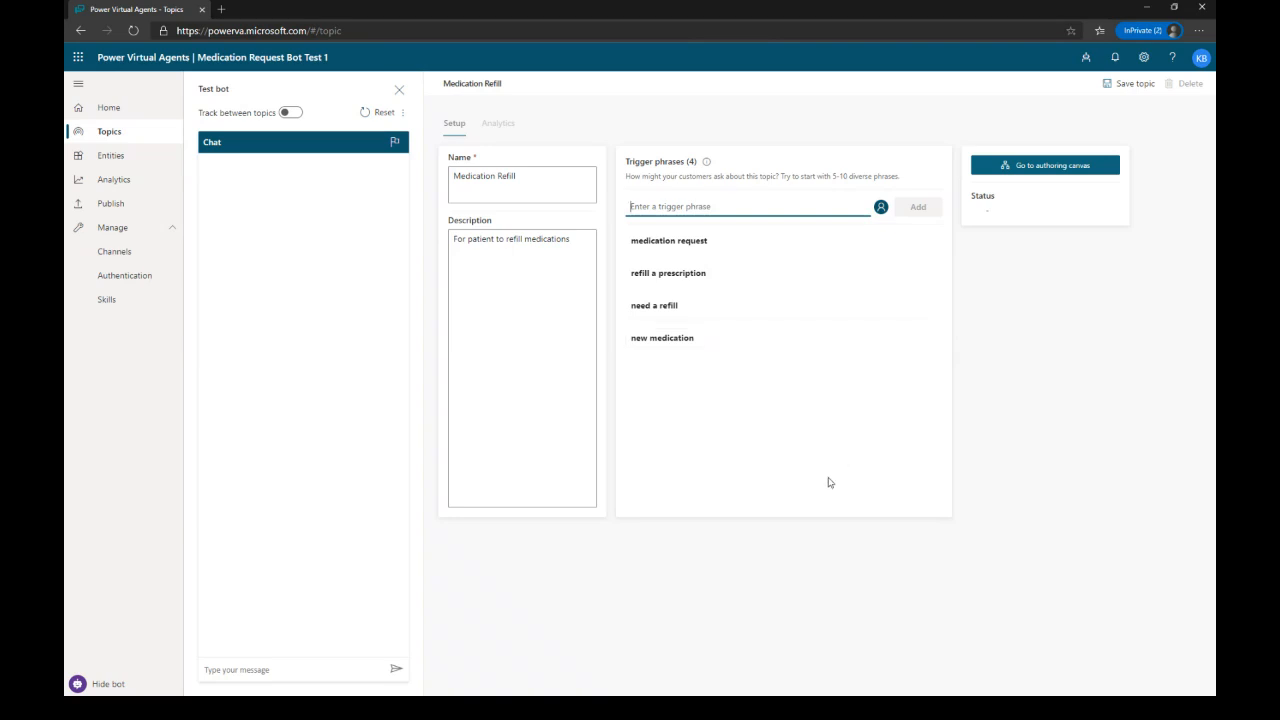
# Step: Open the Medication Refill topic in the authoring canvas and look over the node types that can follow the message
pyautogui.click(1050, 168)
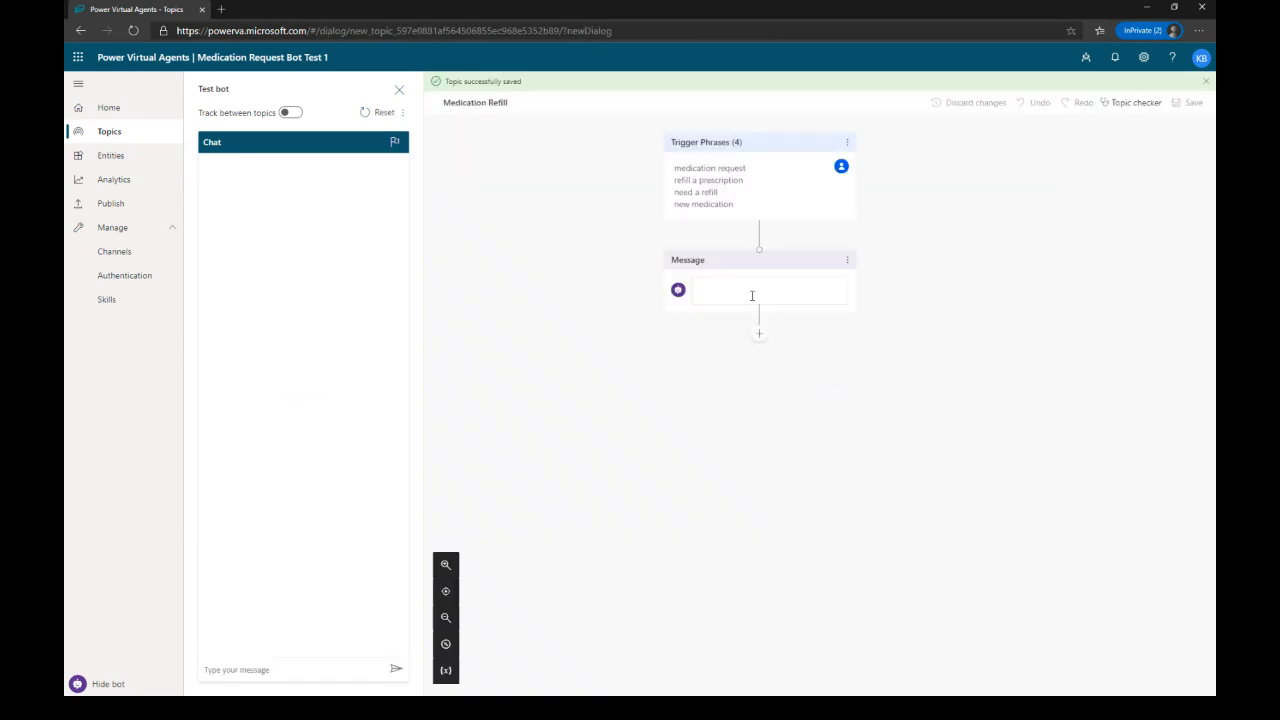
pyautogui.click(752, 296)
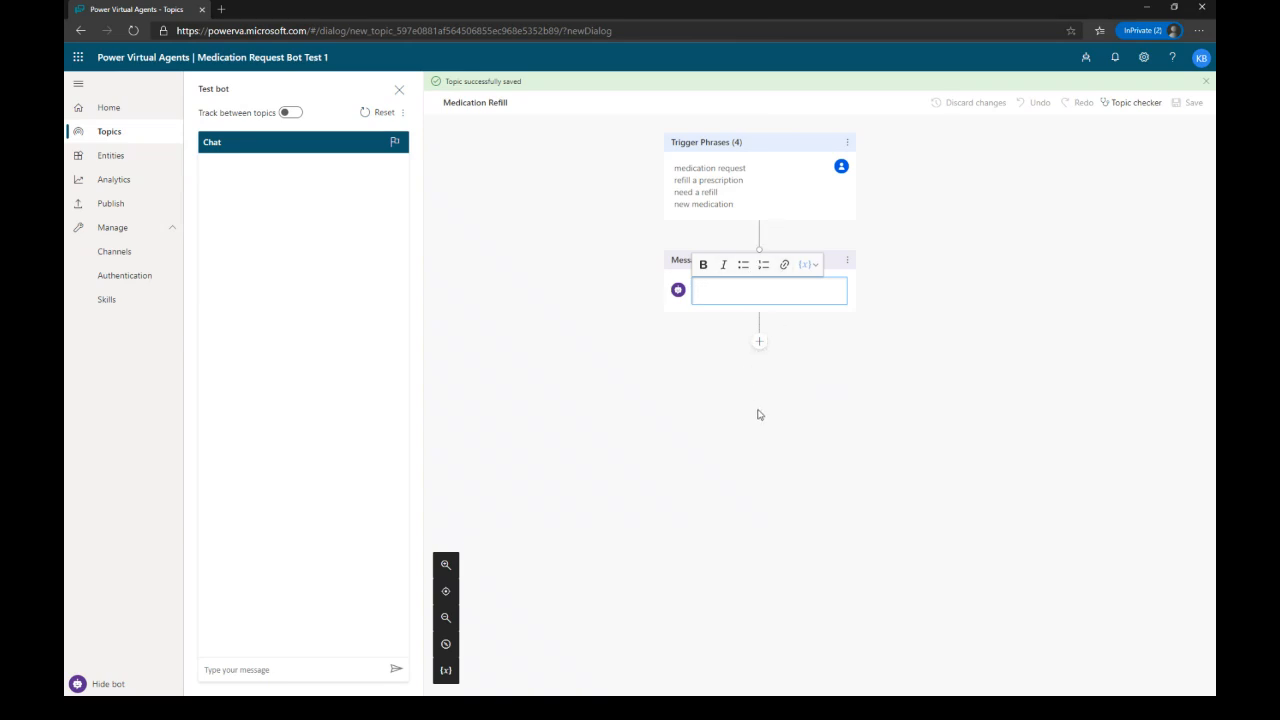
pyautogui.click(759, 346)
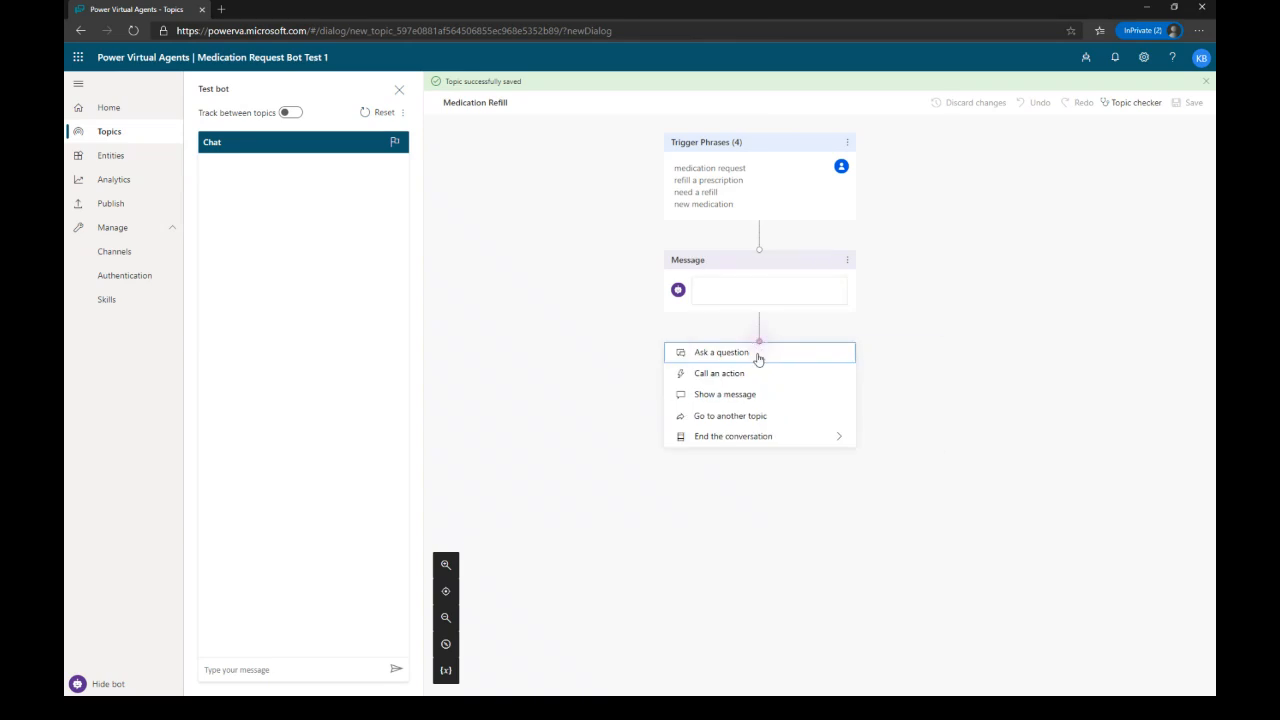
pyautogui.click(980, 357)
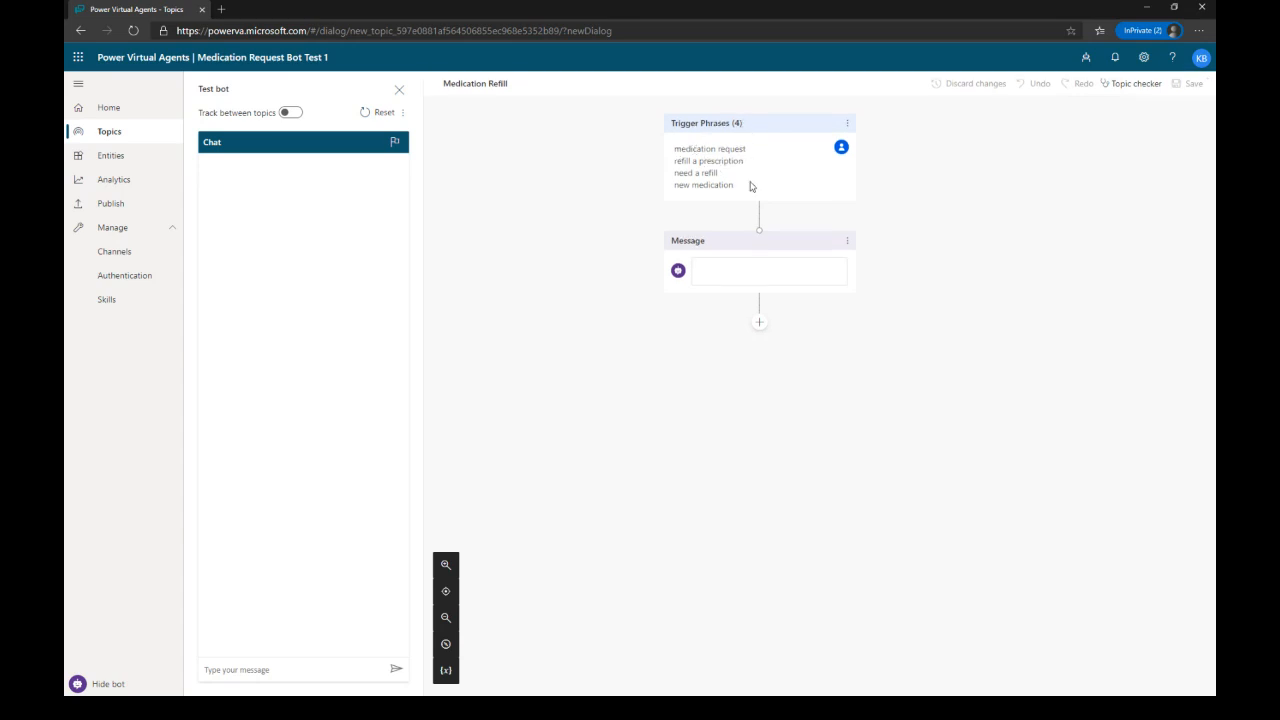
# Step: Write the message "Hello! I am the medication request bot. I can help you with your refill request." in the empty message node
pyautogui.click(769, 275)
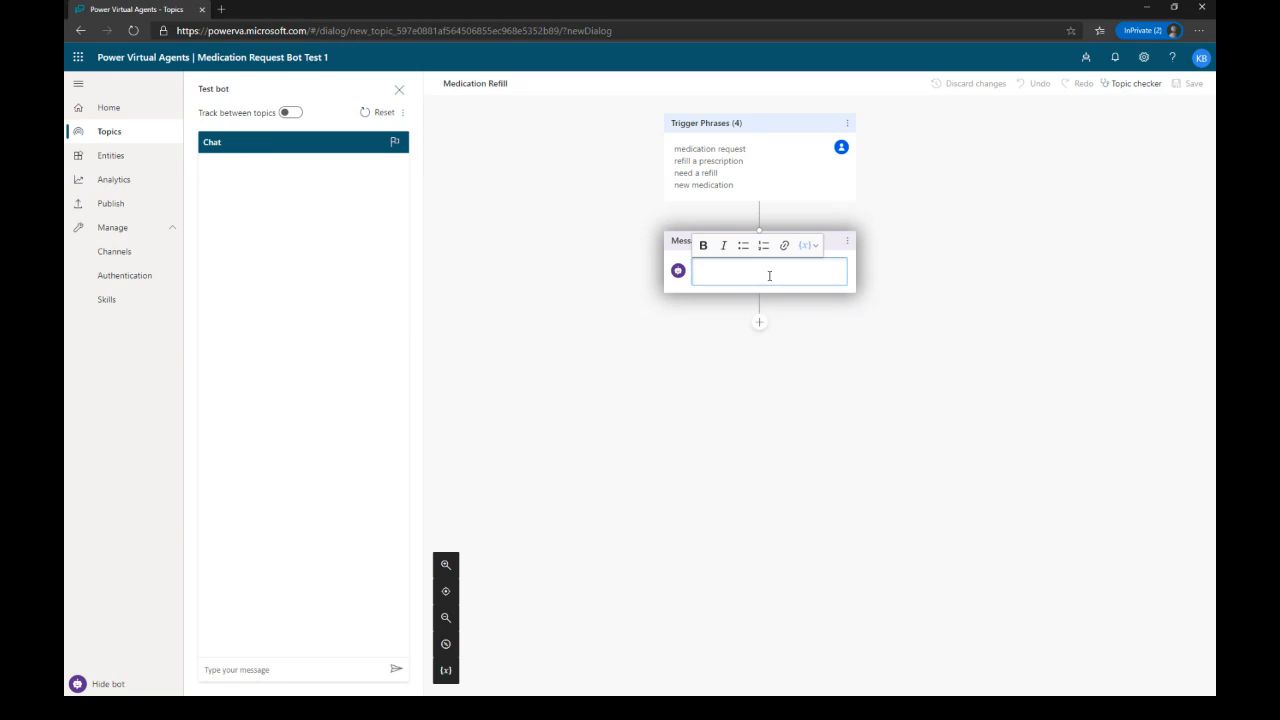
pyautogui.write('Hello! I am the m')
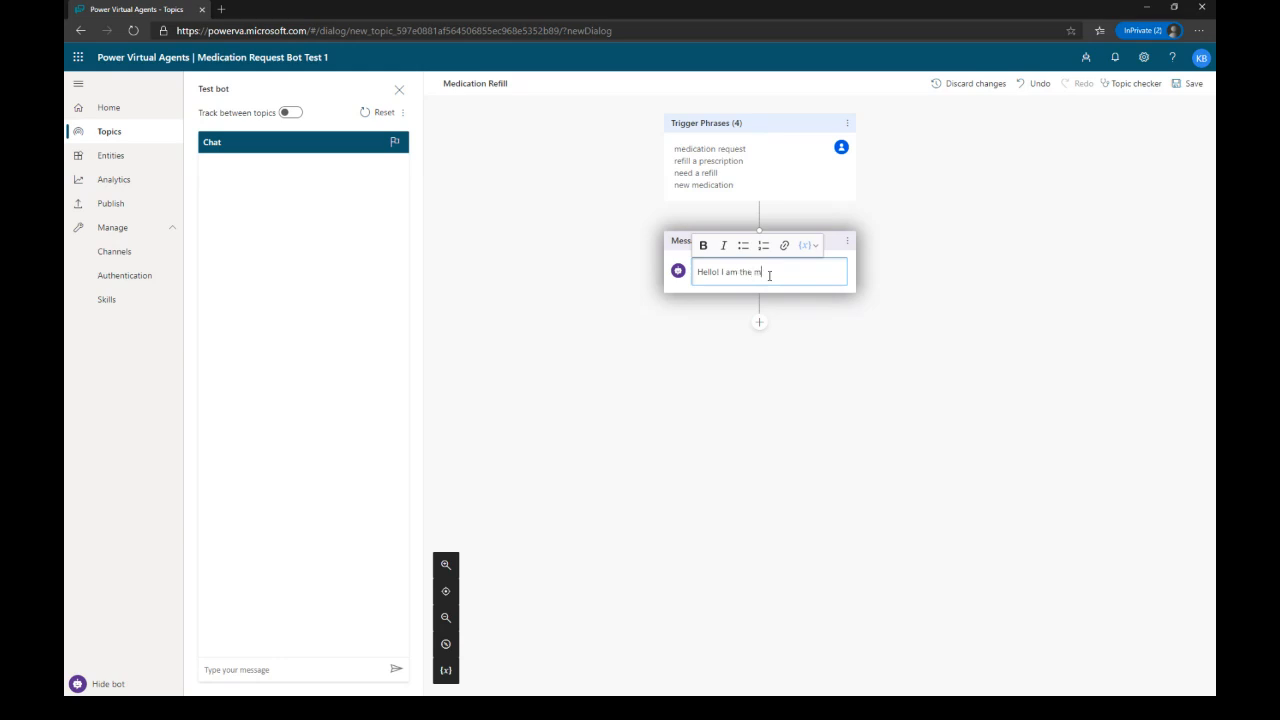
pyautogui.write('edication request bot.')
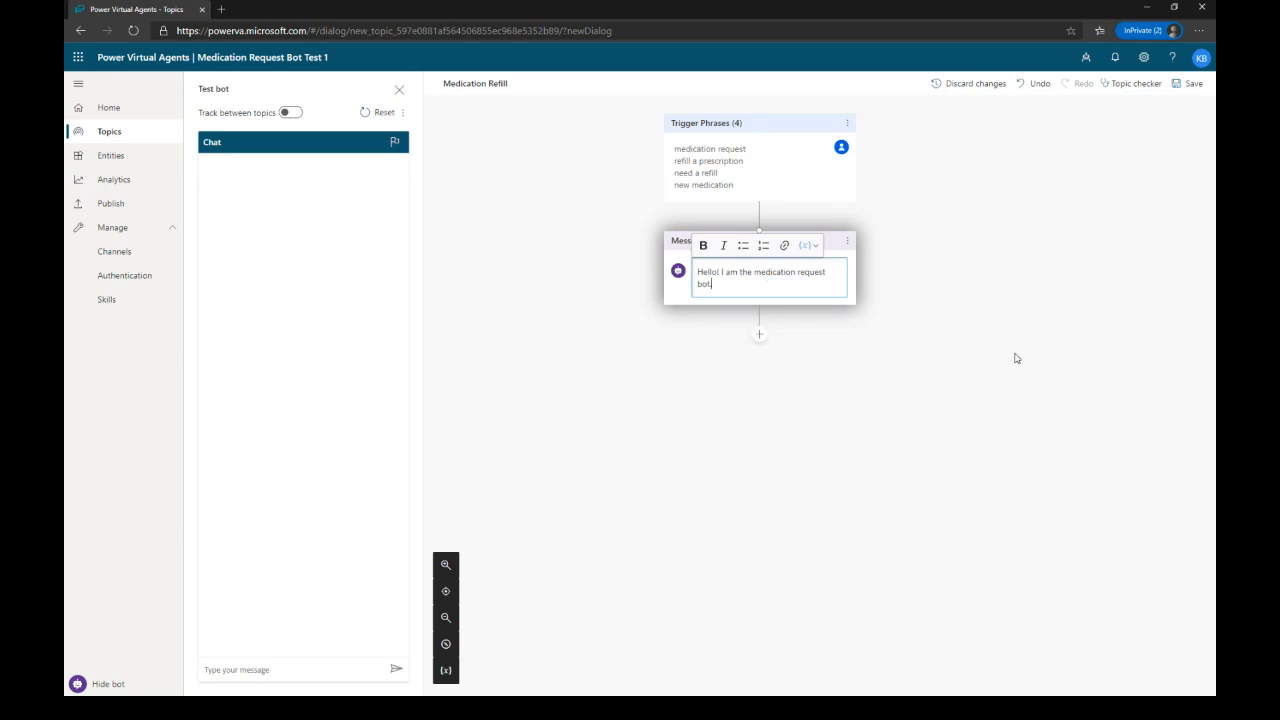
pyautogui.write(' I can help you with your refill request.')
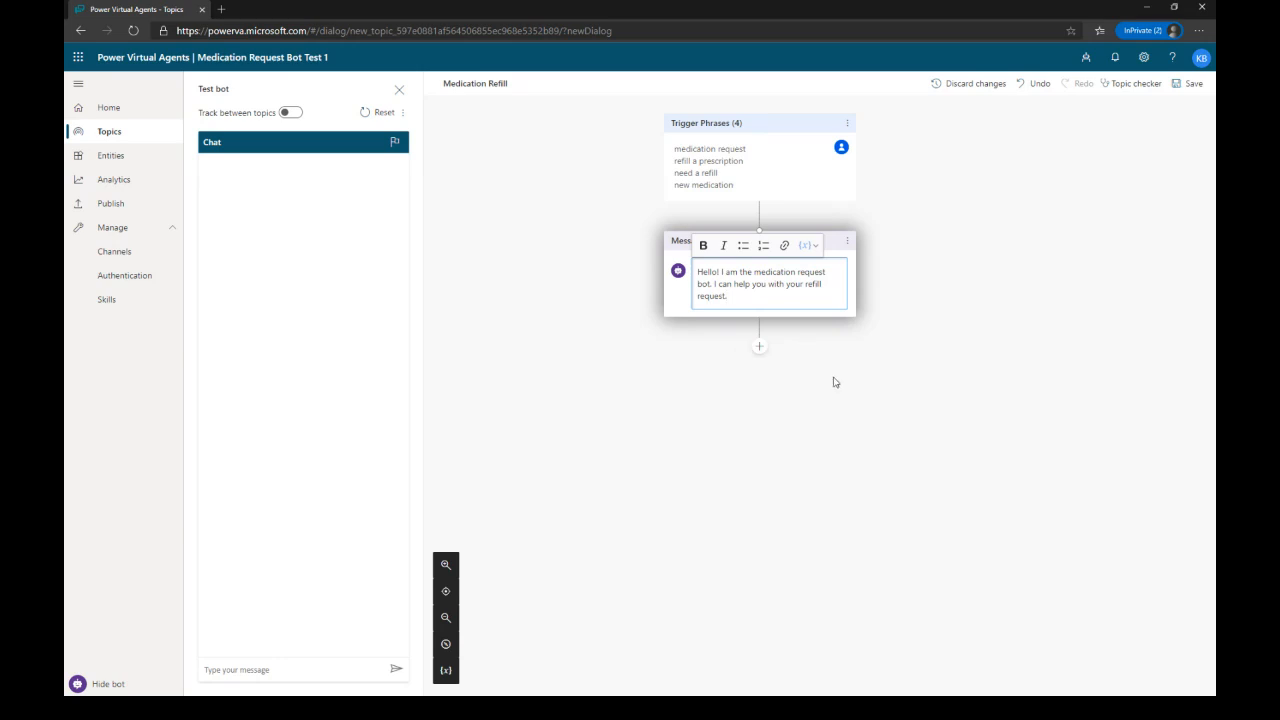
# Step: Add a question node below the greeting message that asks "What is your Medication Request Number?"
pyautogui.click(760, 348)
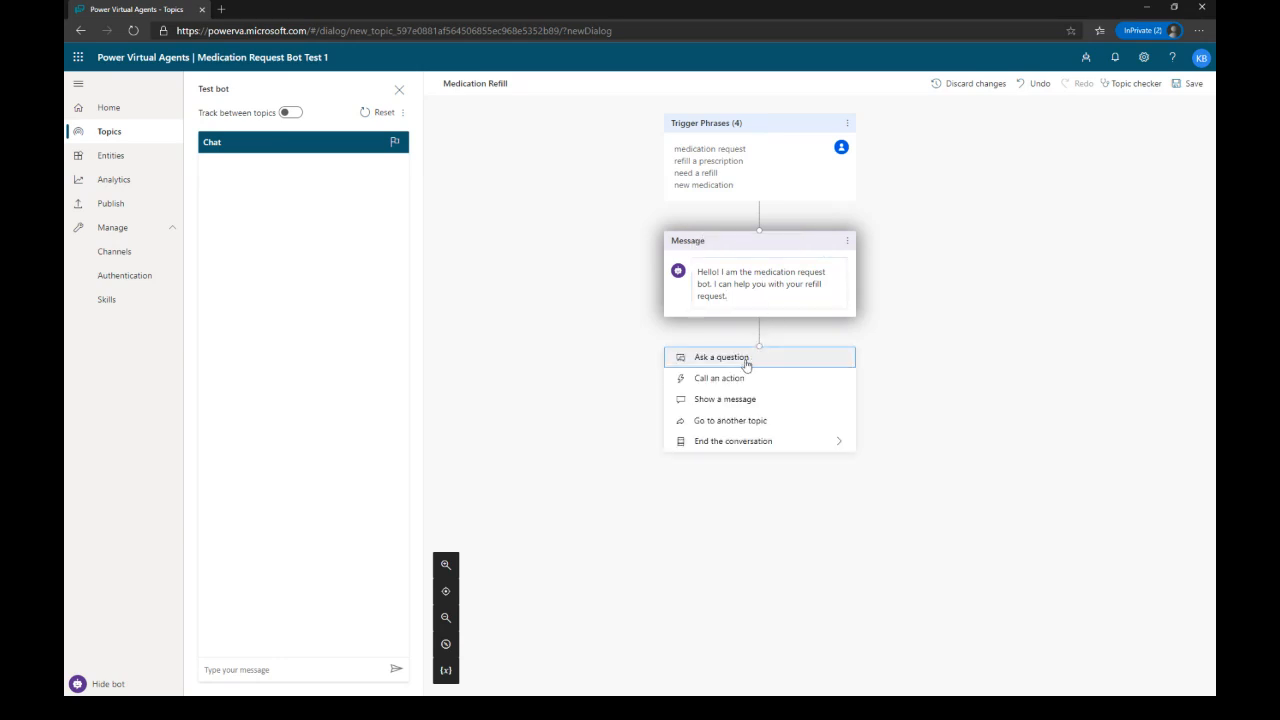
pyautogui.click(745, 362)
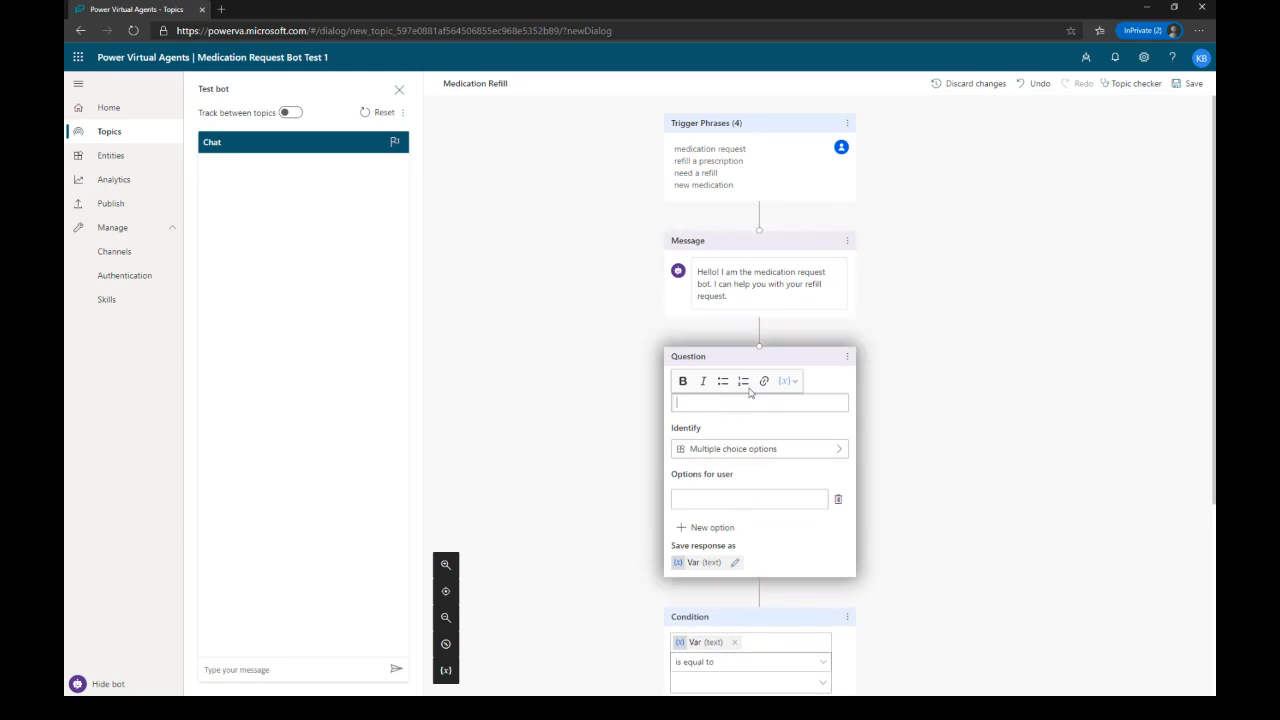
pyautogui.click(770, 398)
pyautogui.write('What is you r Medication Request Number?')
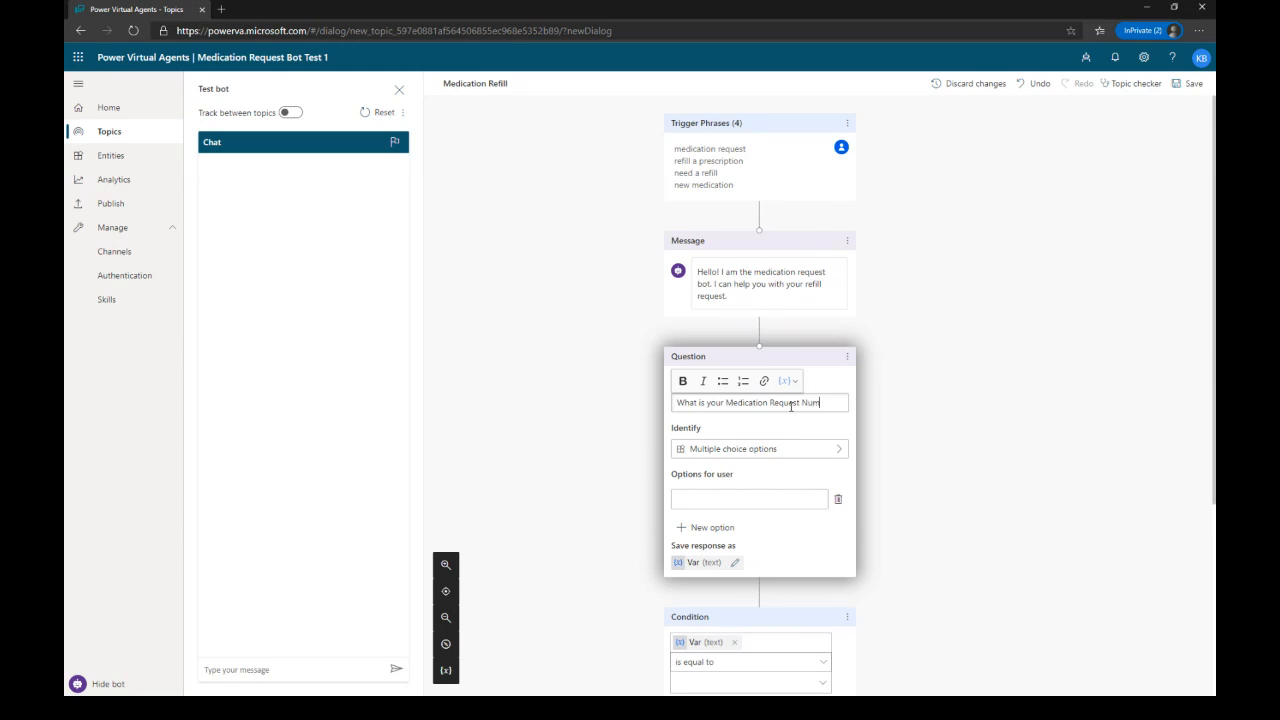
# Step: Look through the prebuilt entities and set the question to identify the user's entire response
pyautogui.click(799, 451)
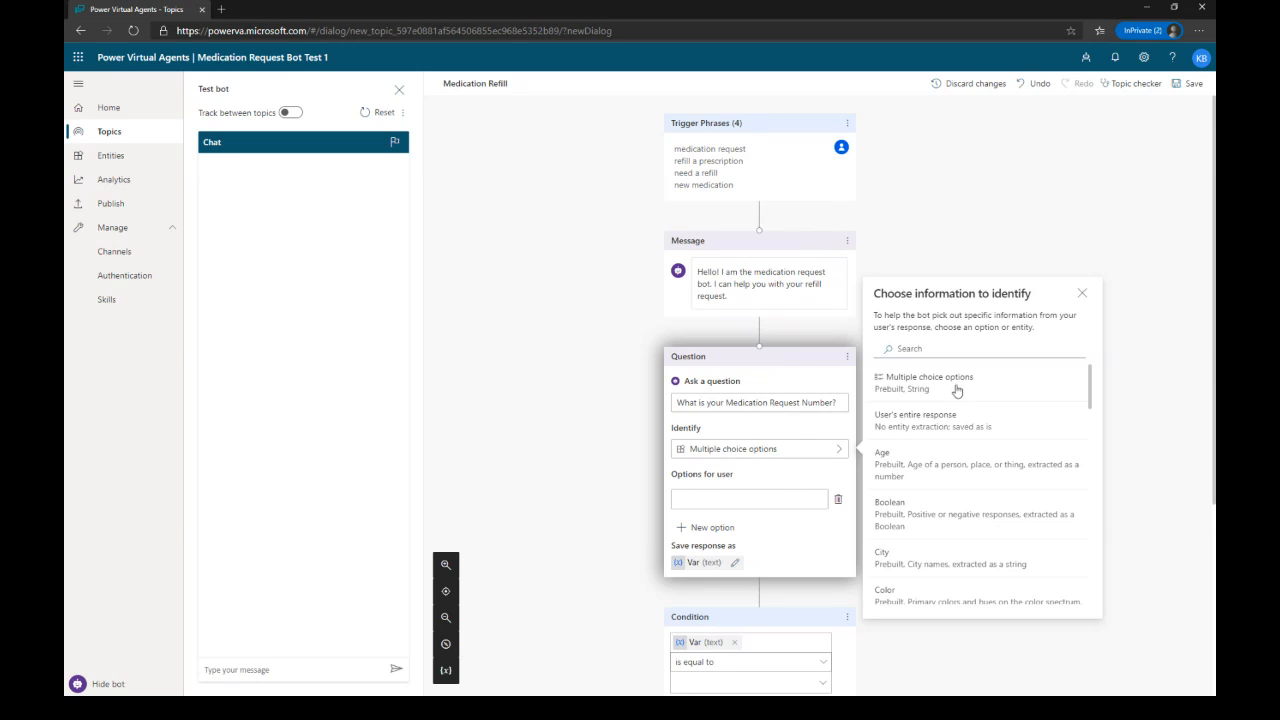
pyautogui.scroll(-1, 950, 489)
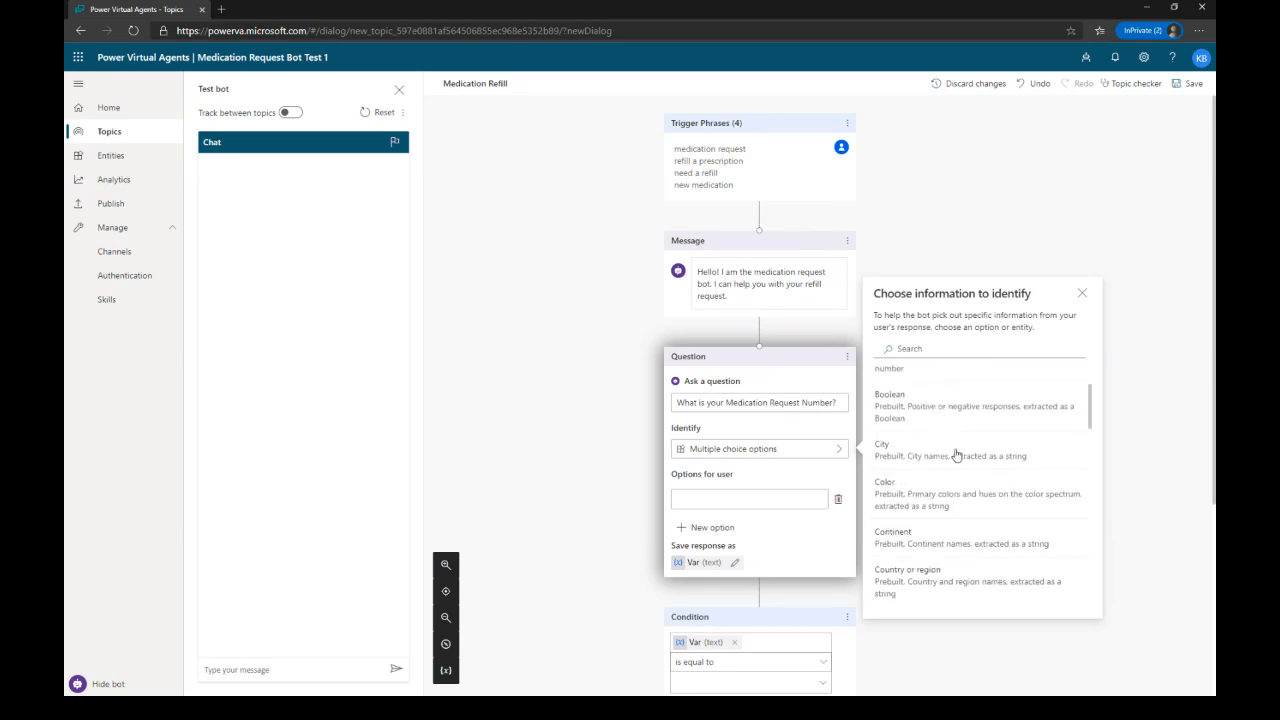
pyautogui.scroll(-2, 949, 451)
pyautogui.scroll(-3, 997, 494)
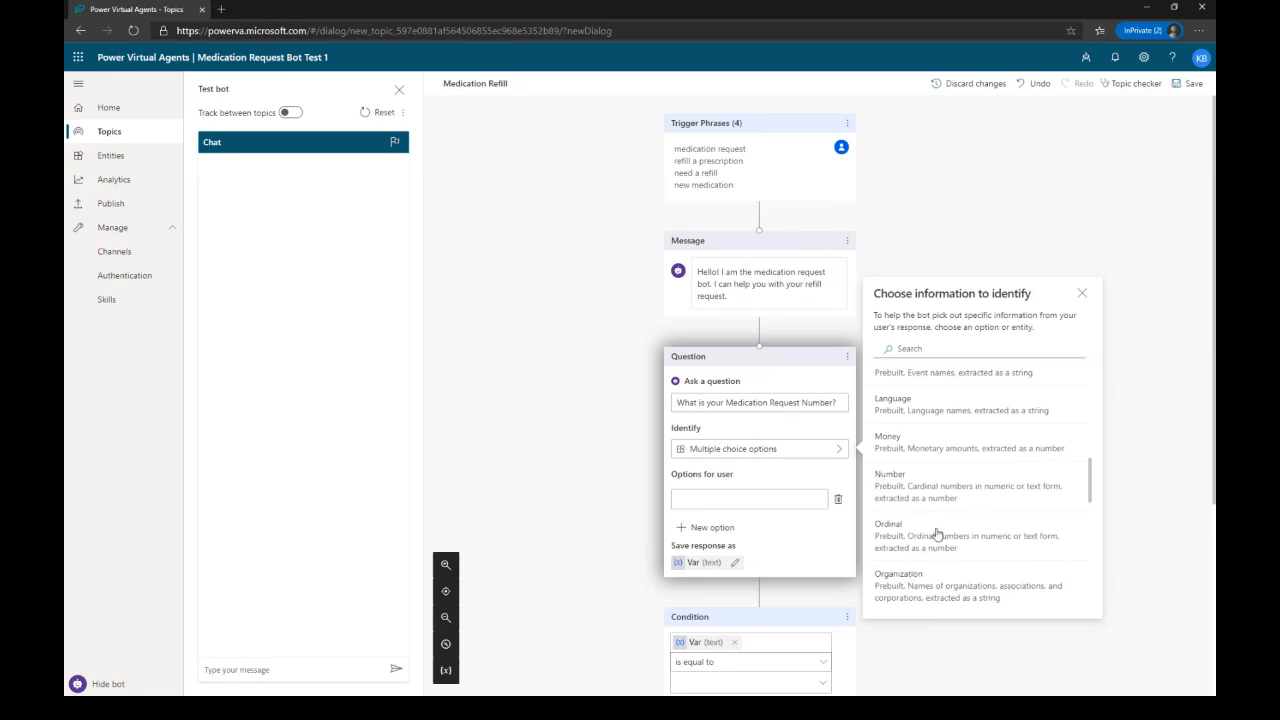
pyautogui.scroll(-3, 1003, 517)
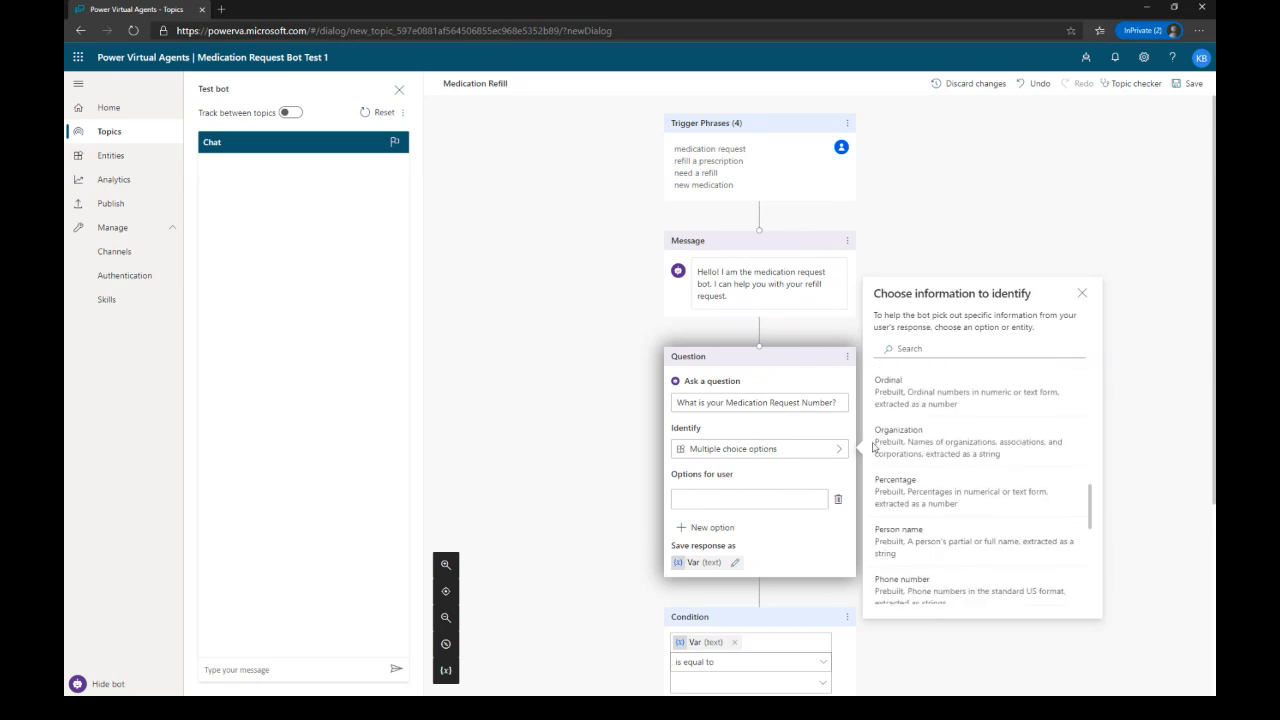
pyautogui.scroll(10, 998, 543)
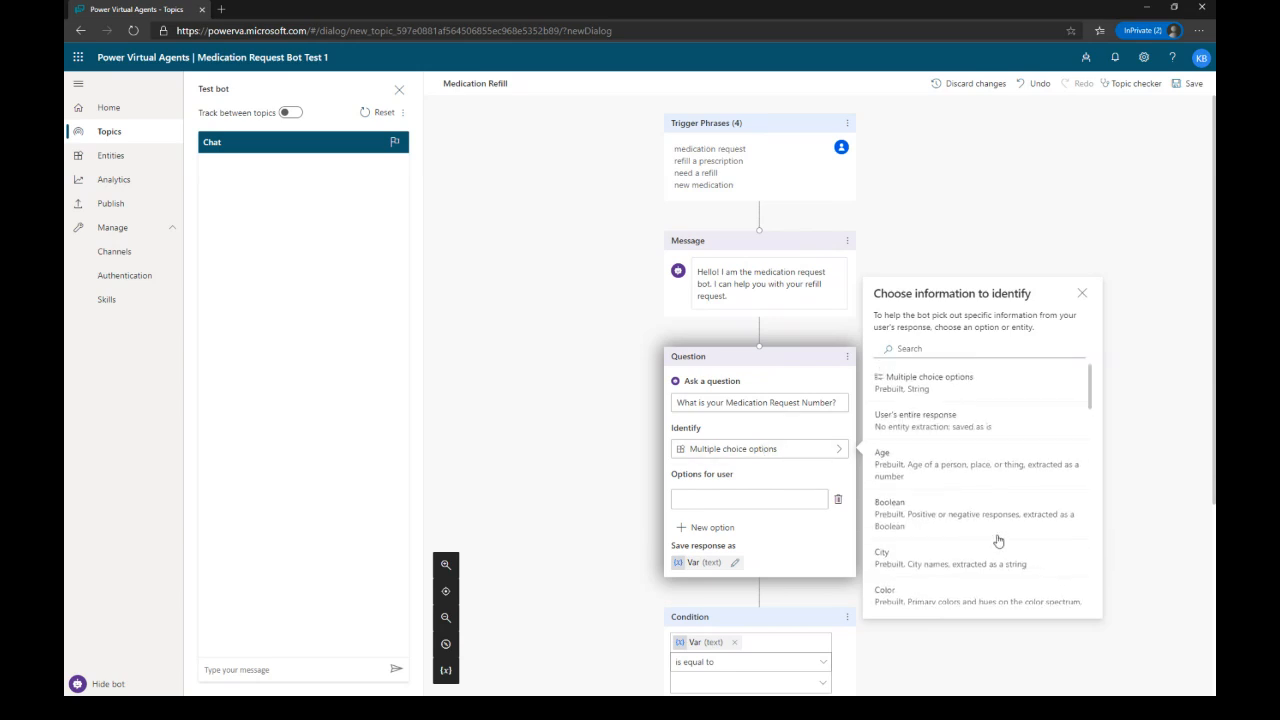
pyautogui.click(912, 425)
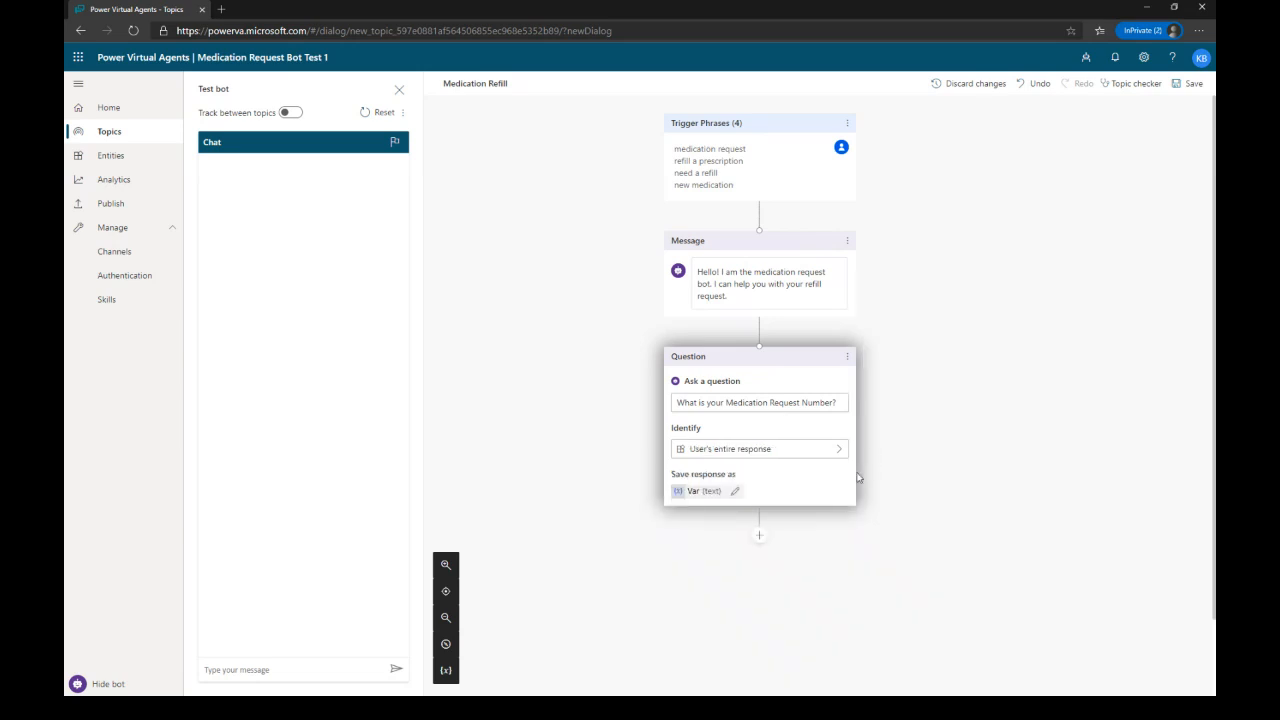
# Step: Name the question's response variable MRN, trying bot-wide usage before setting it to Topic (limited scope)
pyautogui.click(735, 491)
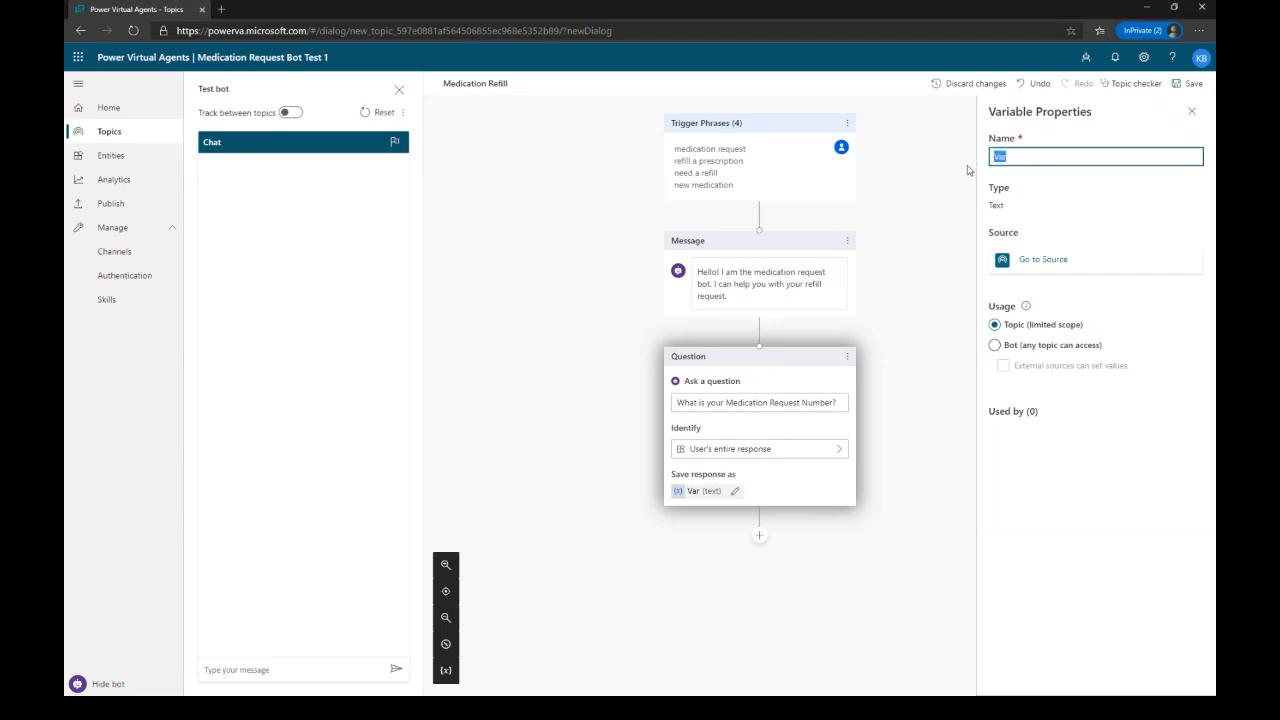
pyautogui.write('MRN')
pyautogui.click(996, 347)
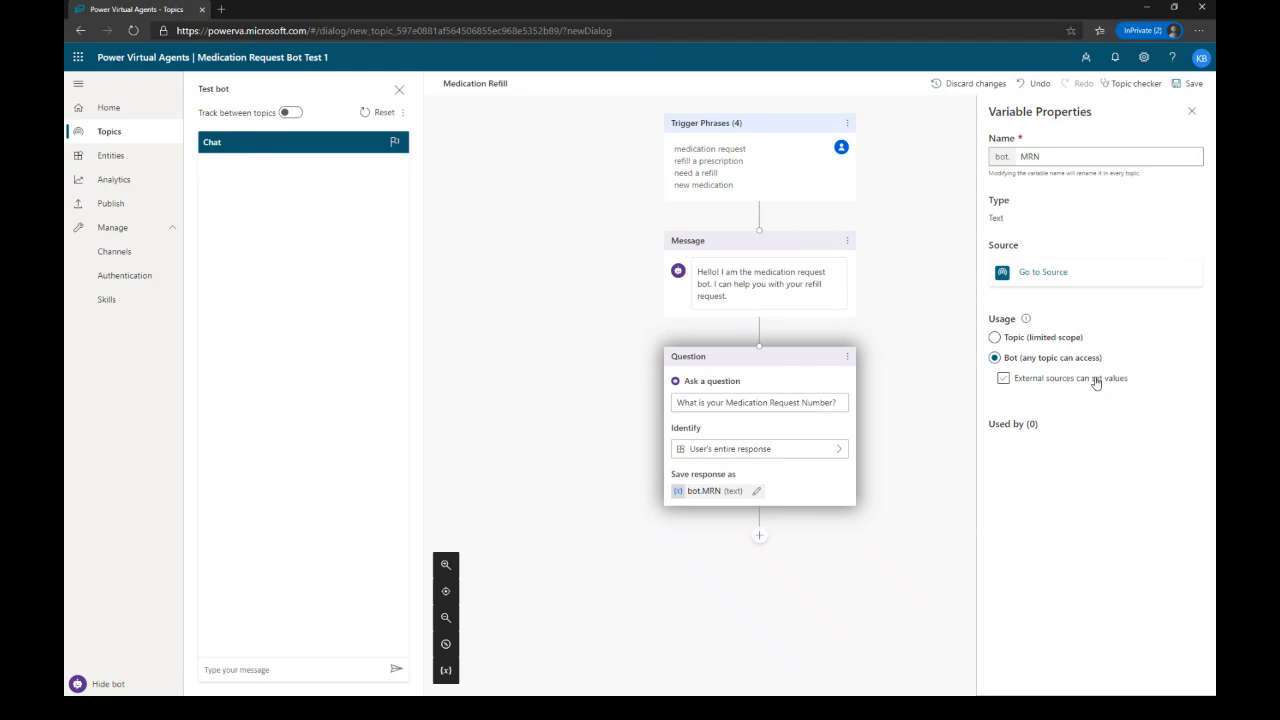
pyautogui.click(995, 338)
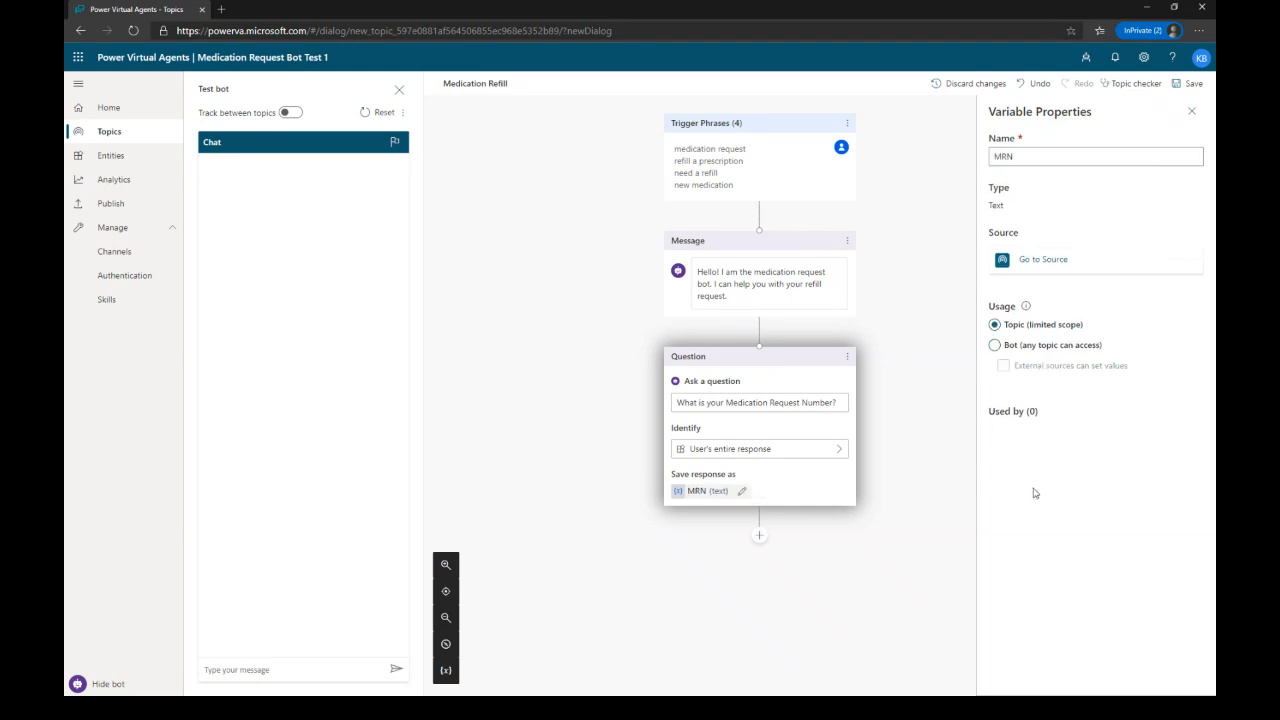
# Step: Switch to the active medication requests in Dynamics 365 and open the Amoxicillin request to examine its details
pyautogui.scroll(-1, 960, 452)
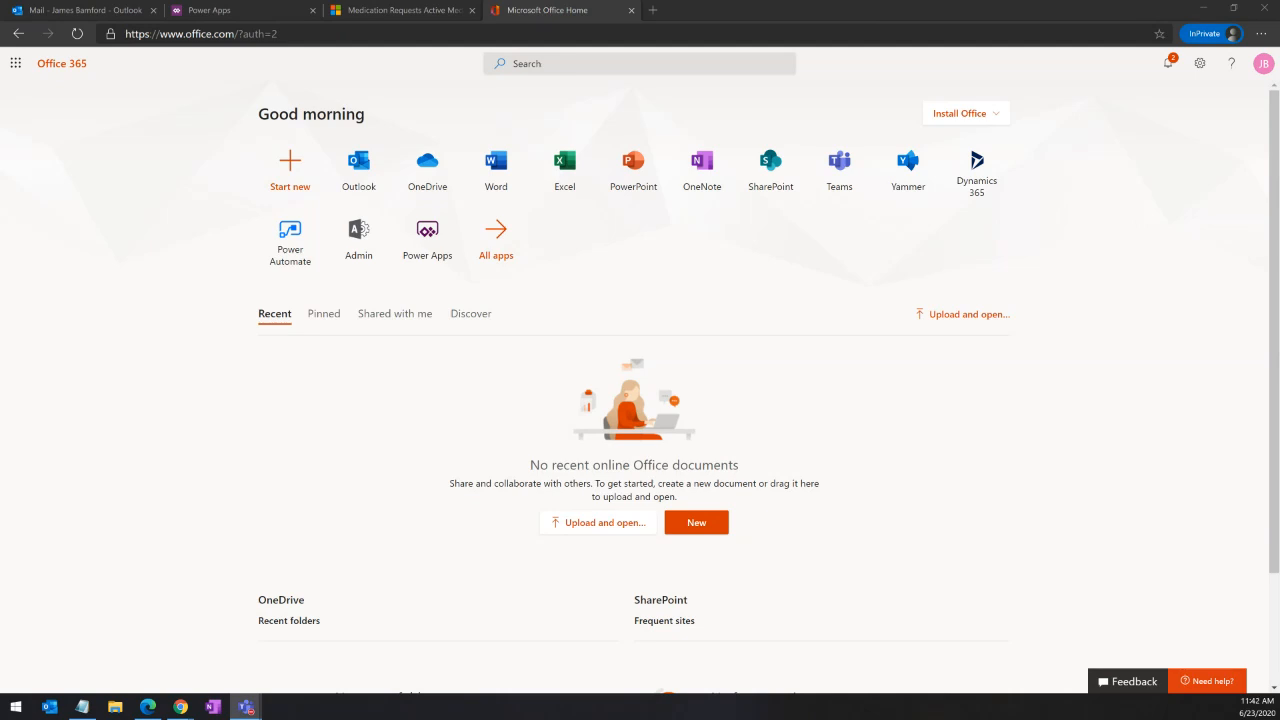
pyautogui.click(376, 17)
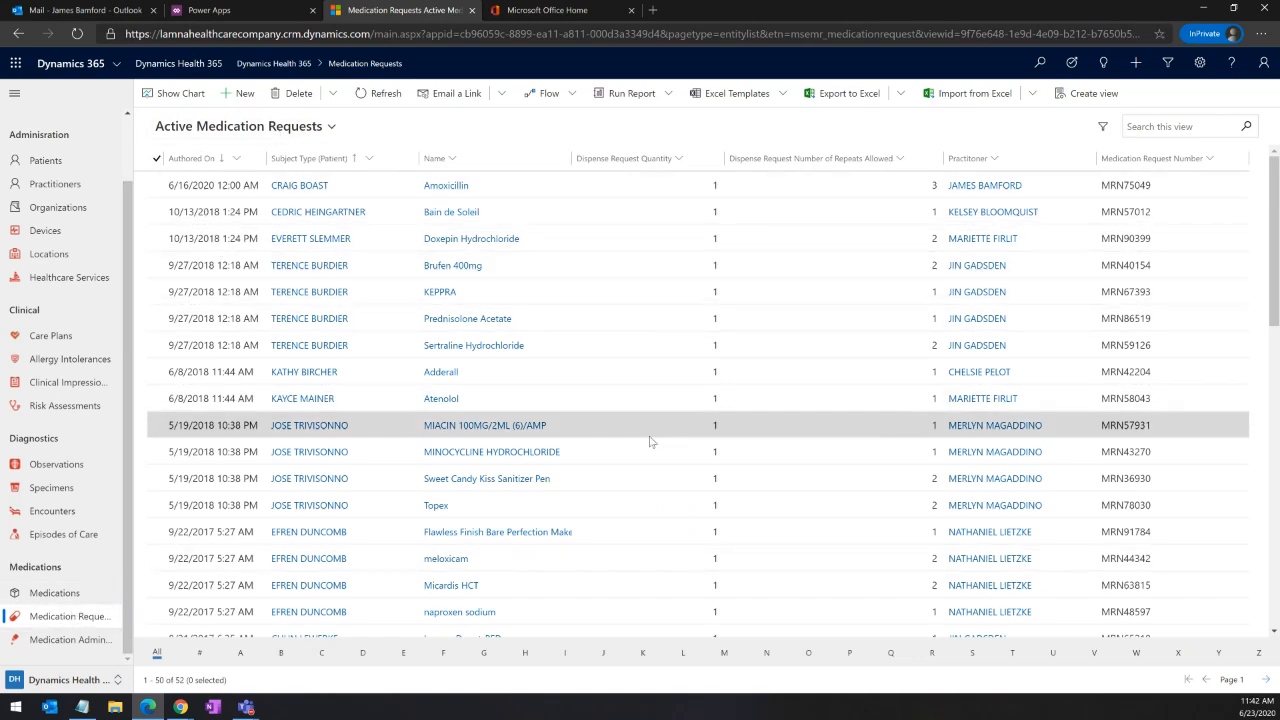
pyautogui.doubleClick(597, 193)
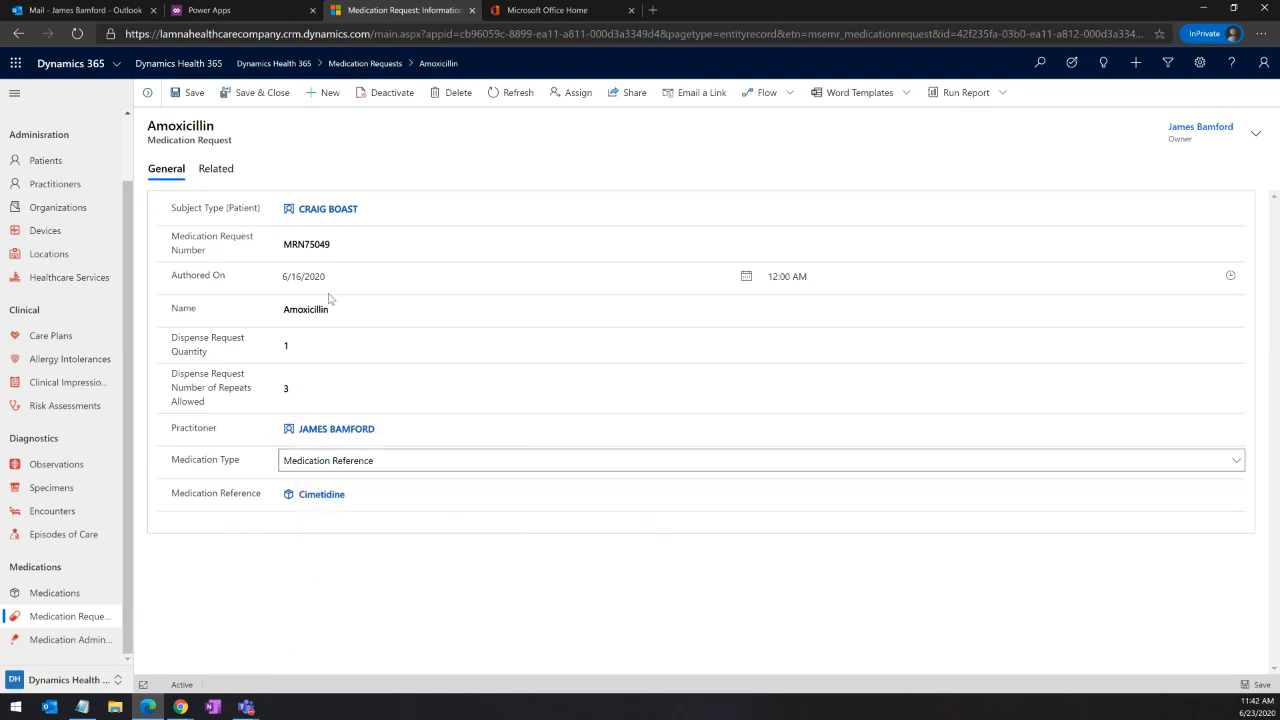
# Step: Return to the active medication requests list, then switch to the Office 365 home page and launch Power Automate
pyautogui.click(60, 619)
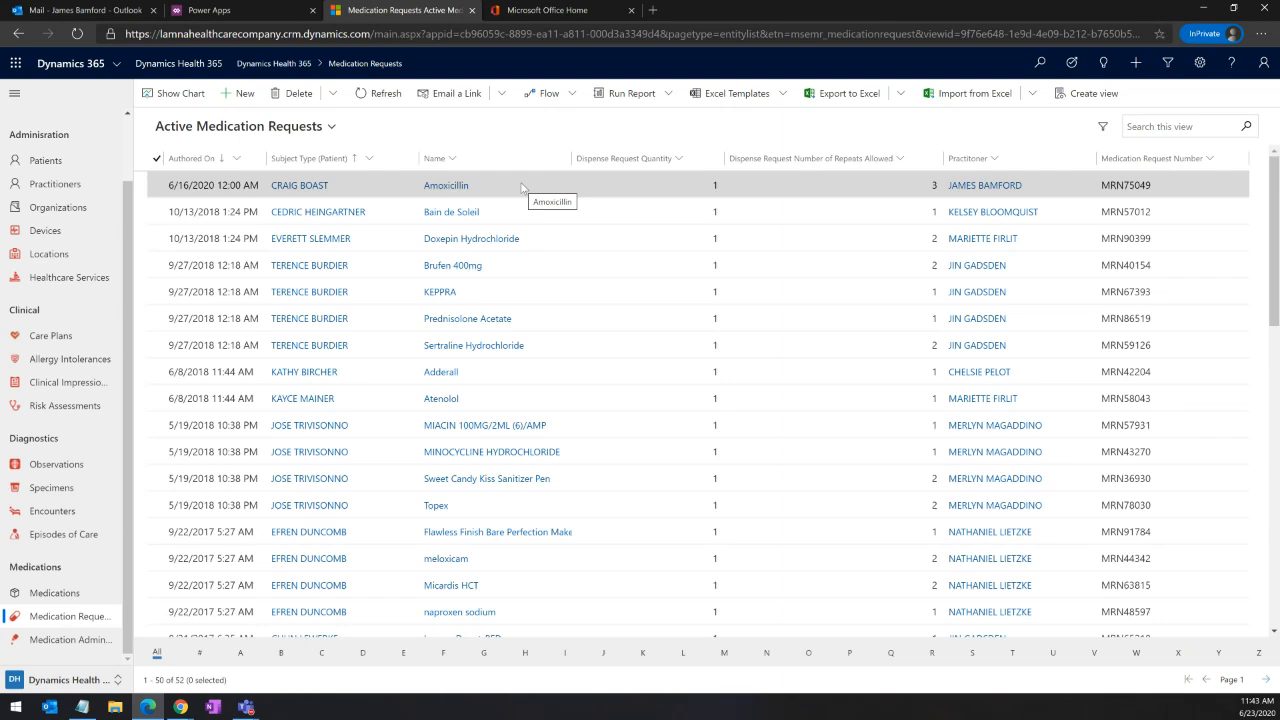
pyautogui.click(552, 11)
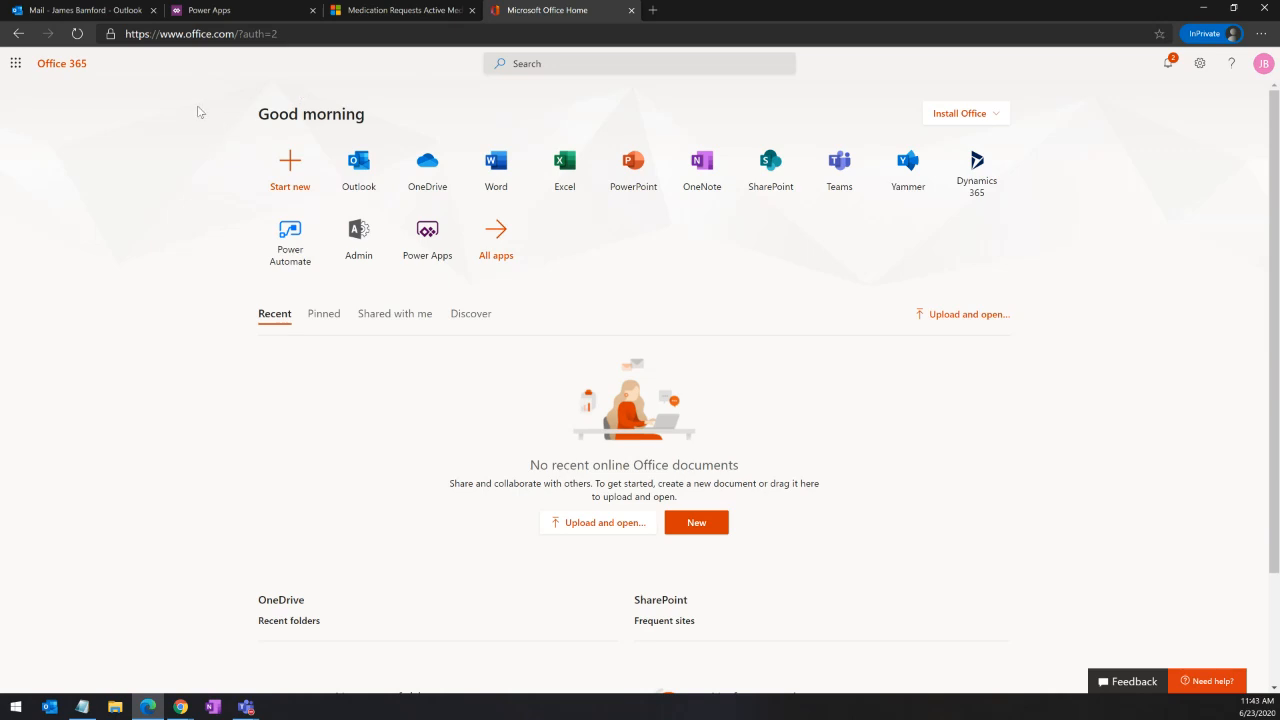
pyautogui.click(290, 245)
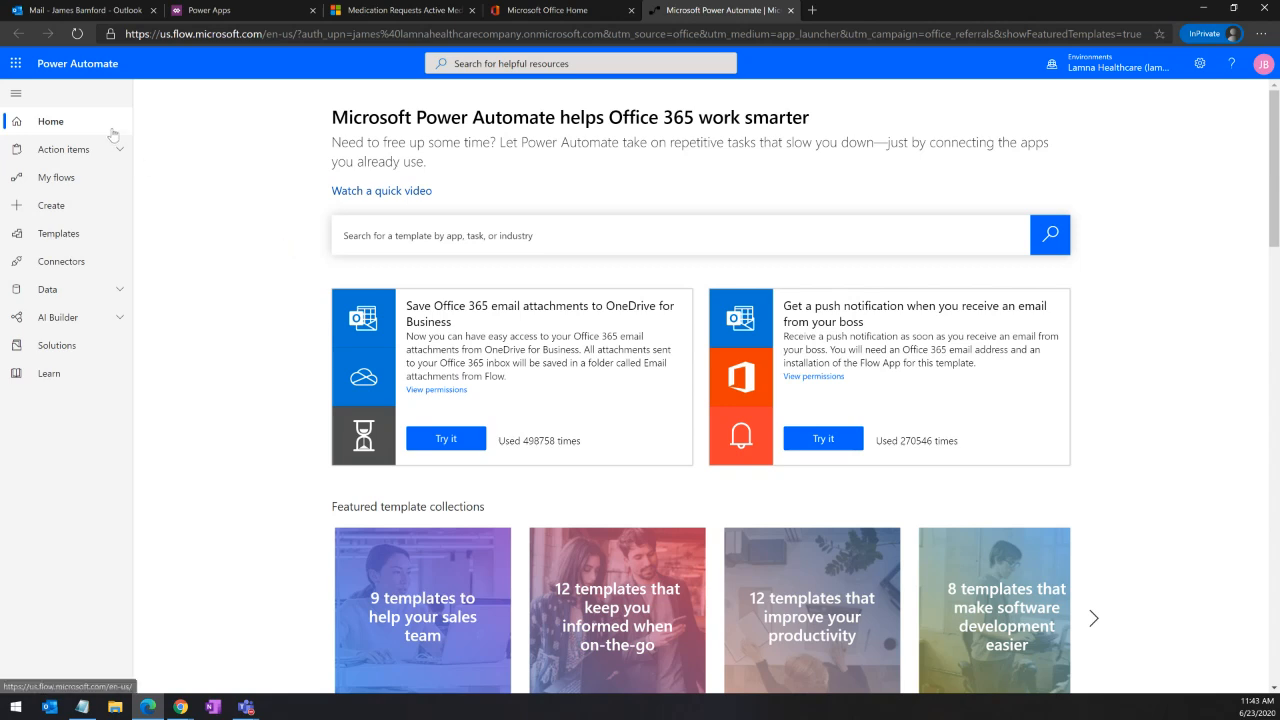
# Step: Look through the Data and AI Builder sections of Power Automate and the existing flows
pyautogui.click(114, 291)
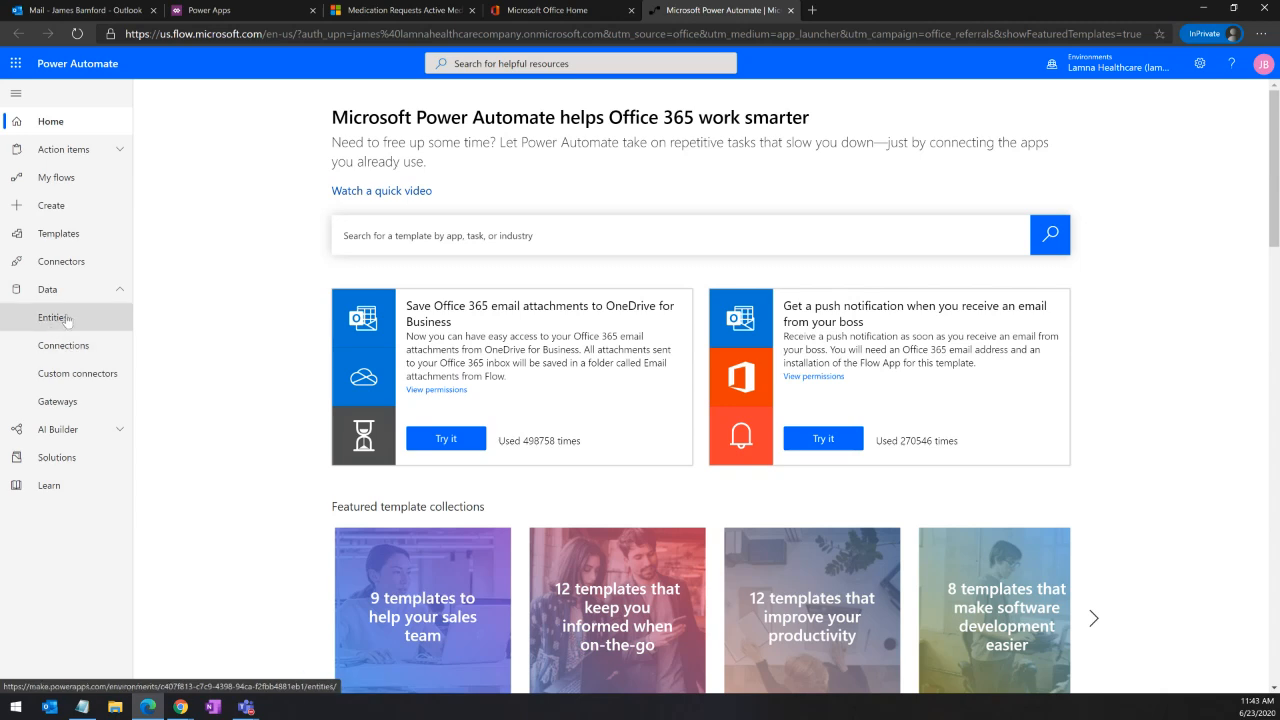
pyautogui.click(117, 291)
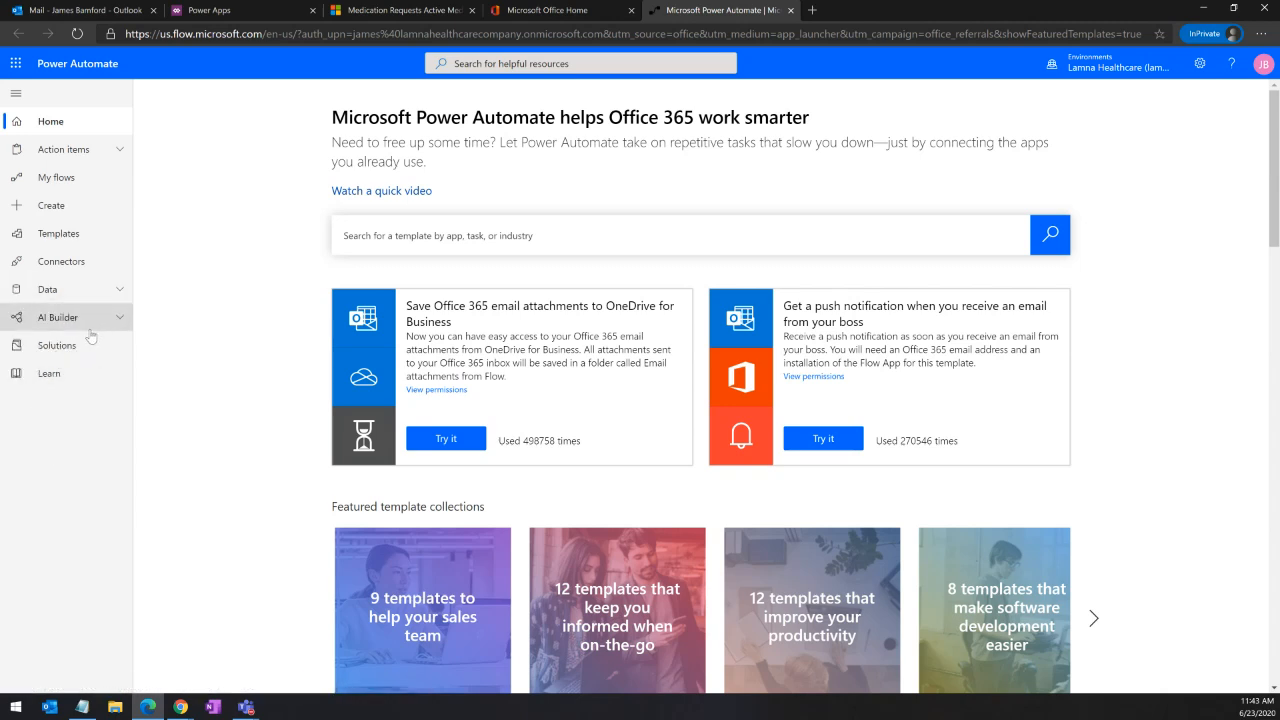
pyautogui.click(90, 318)
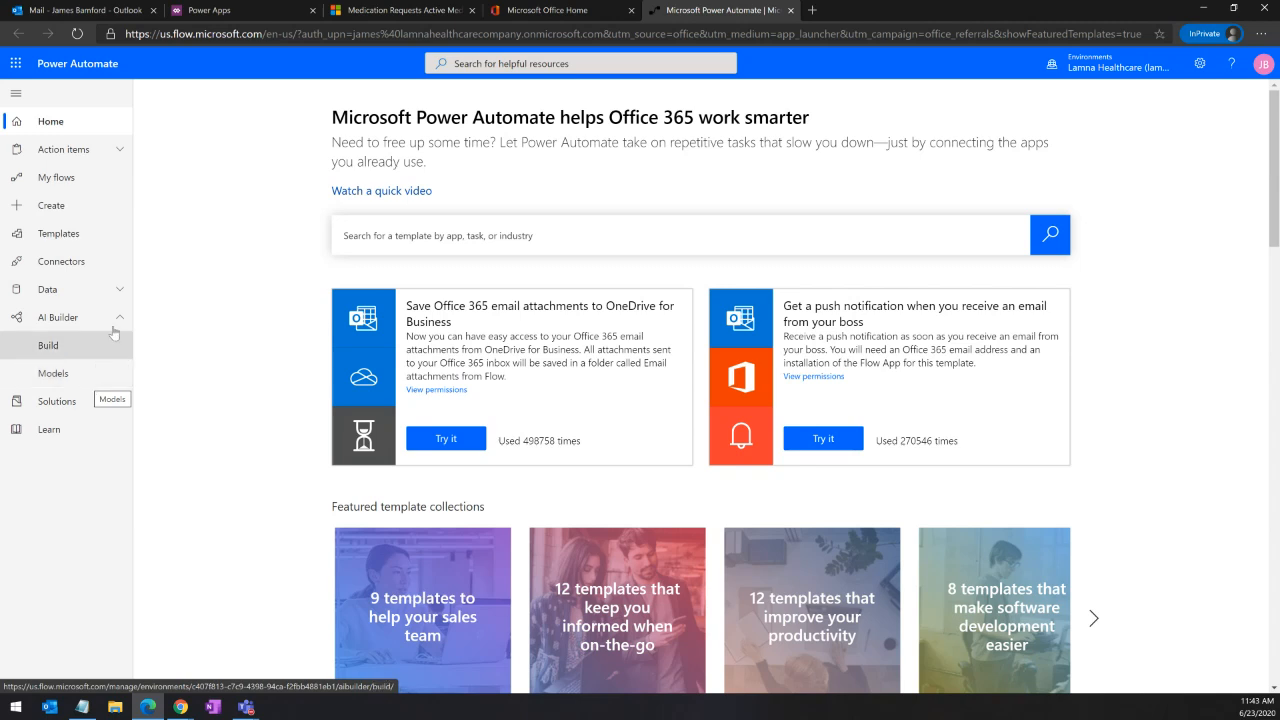
pyautogui.click(70, 317)
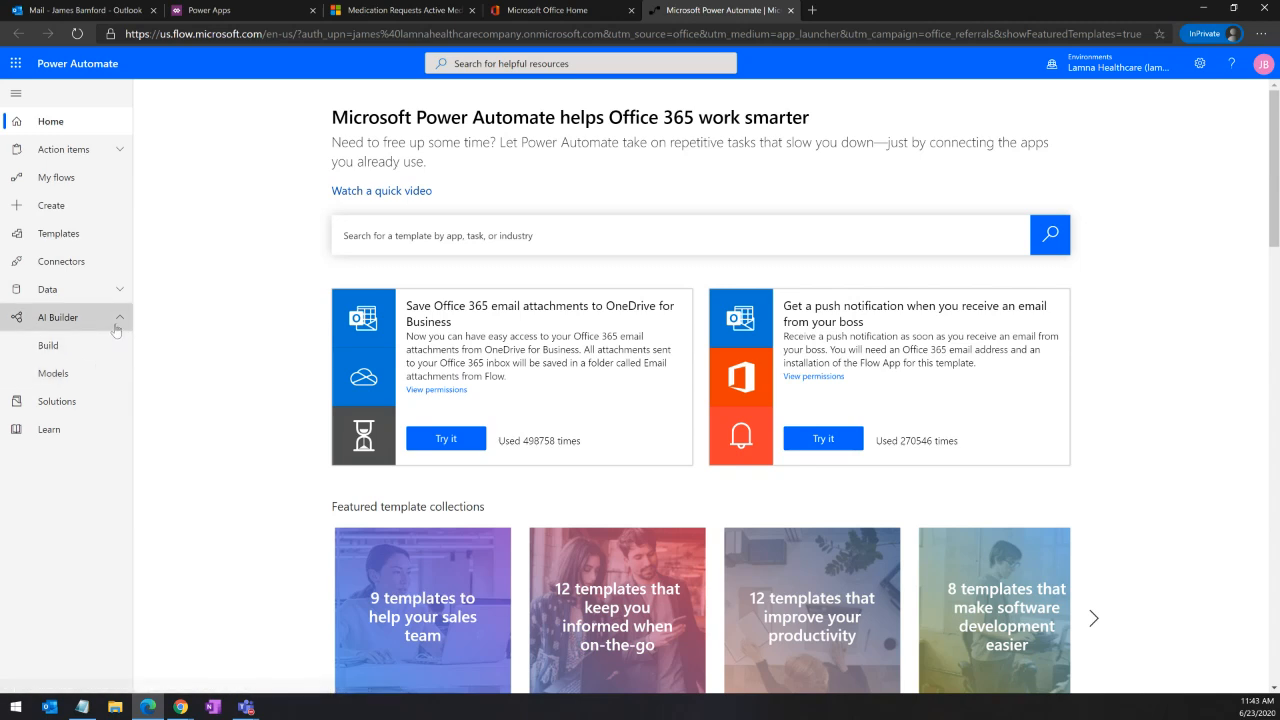
pyautogui.click(103, 183)
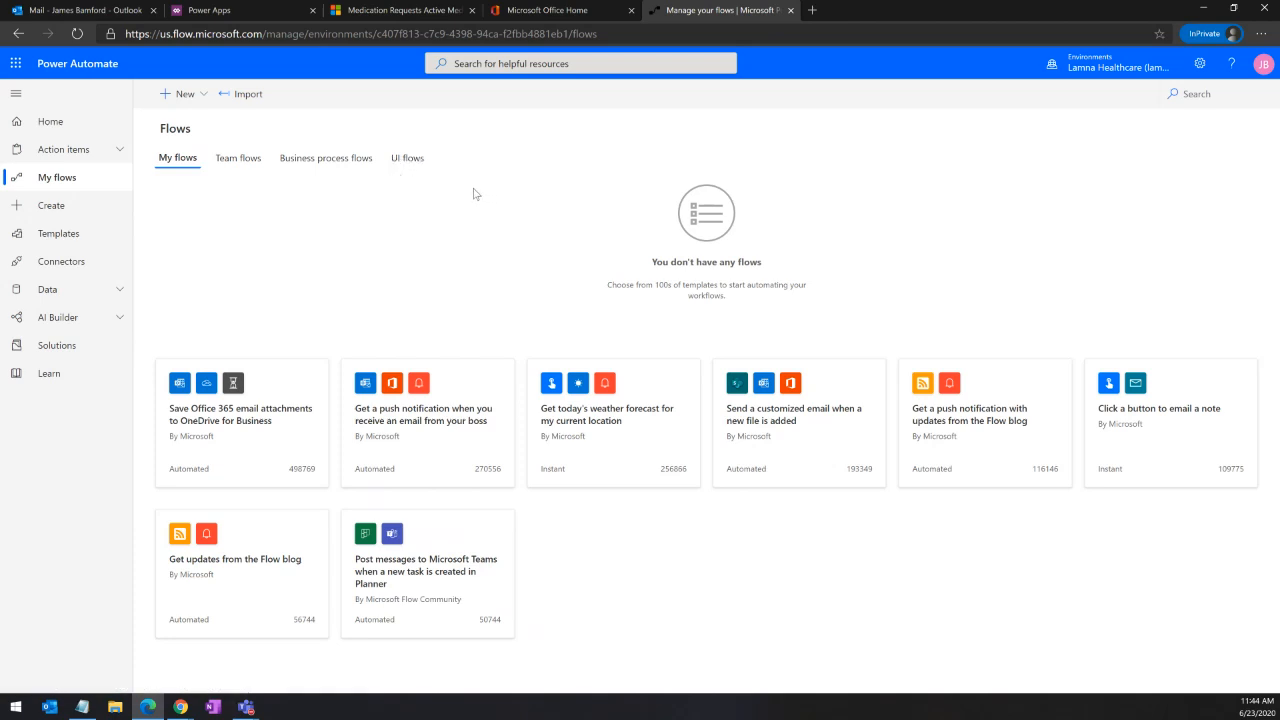
# Step: Create a new solution named PVA DEMO with CDS Default Publisher as its publisher
pyautogui.click(54, 352)
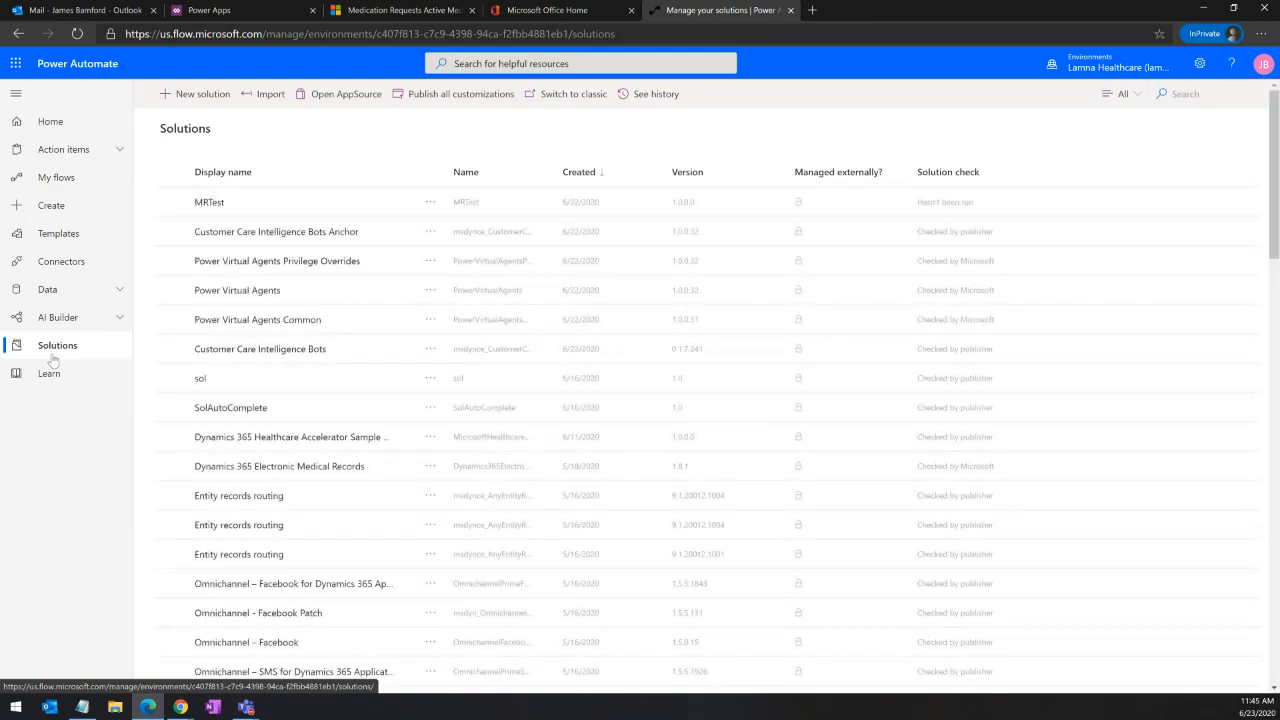
pyautogui.click(190, 97)
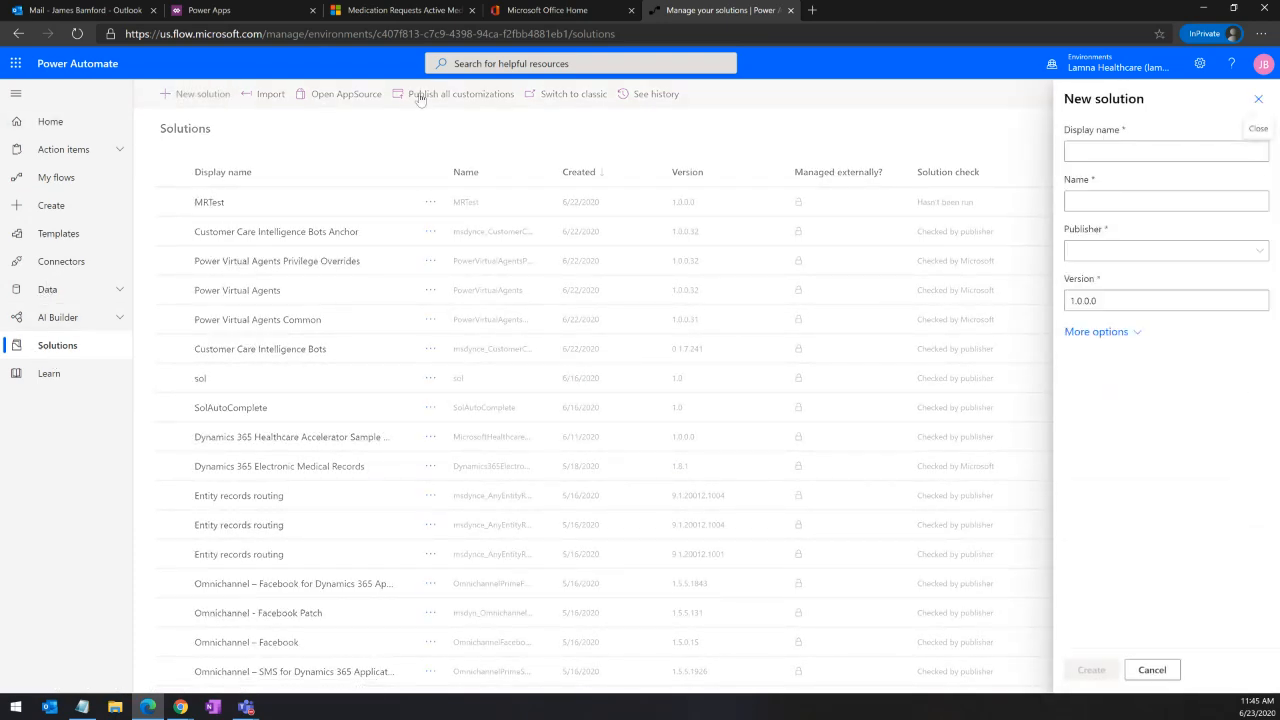
pyautogui.click(1103, 148)
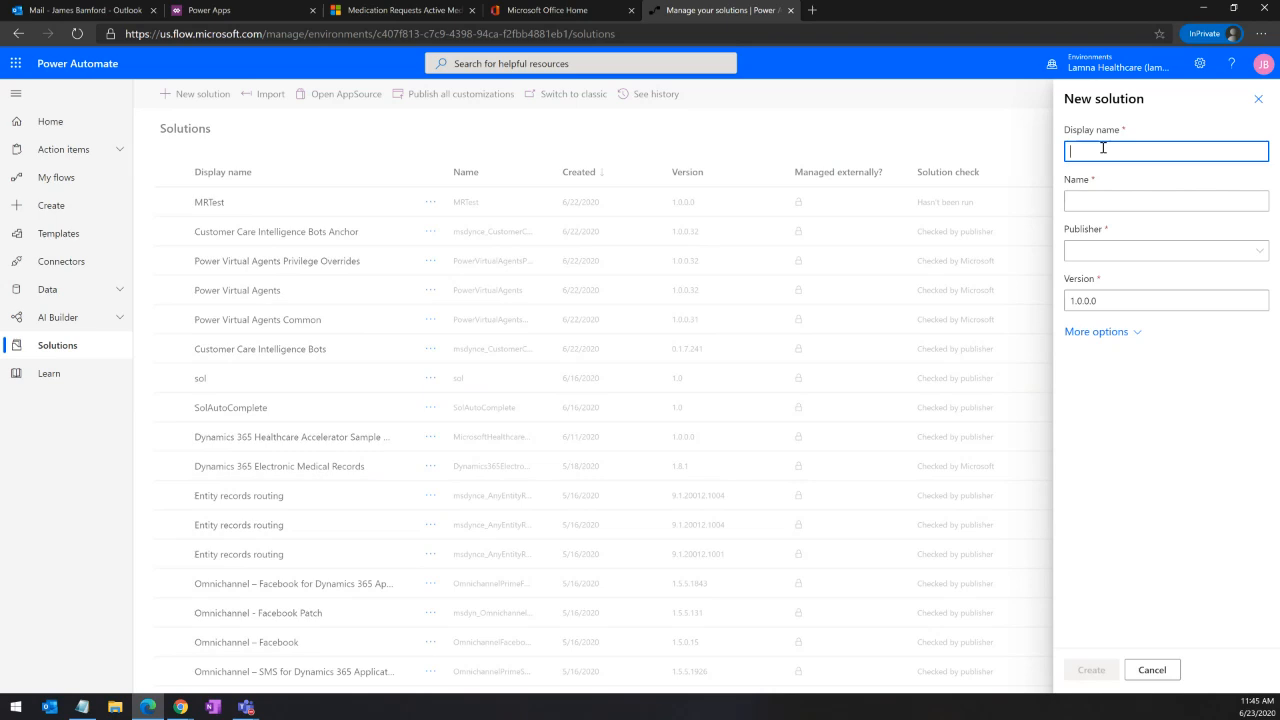
pyautogui.write('PVA DEMO')
pyautogui.click(1164, 250)
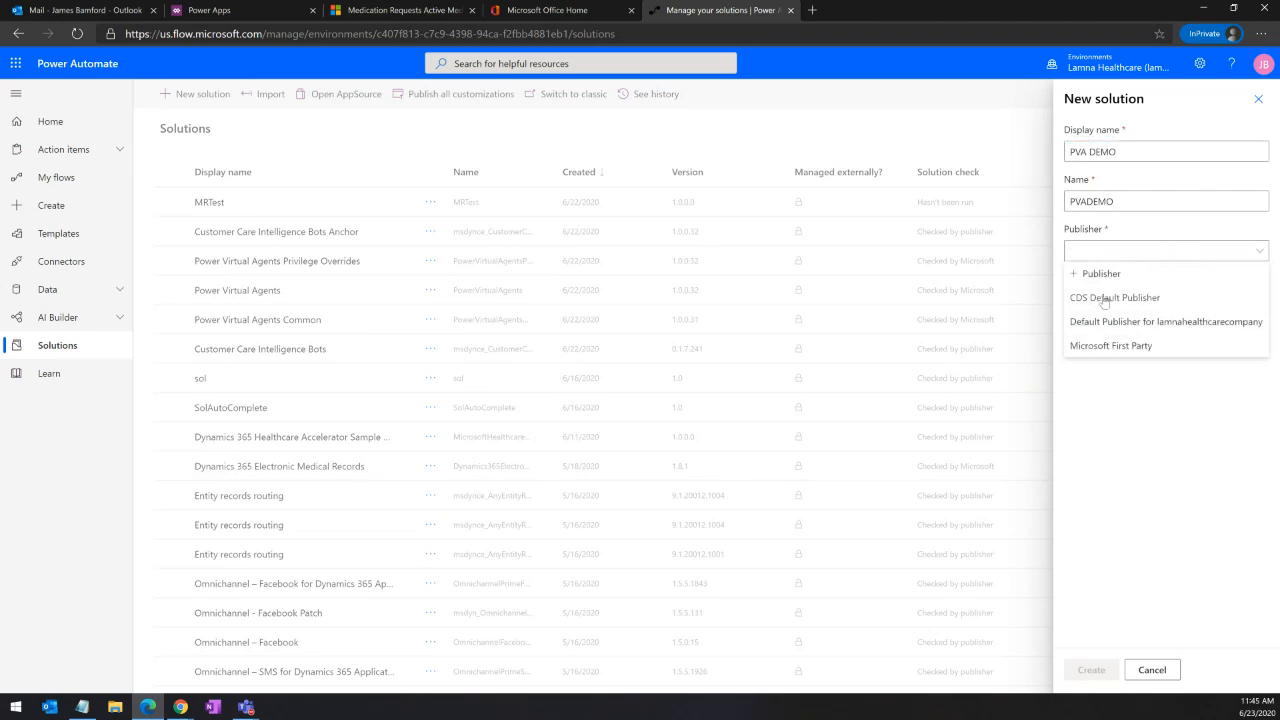
pyautogui.click(1105, 298)
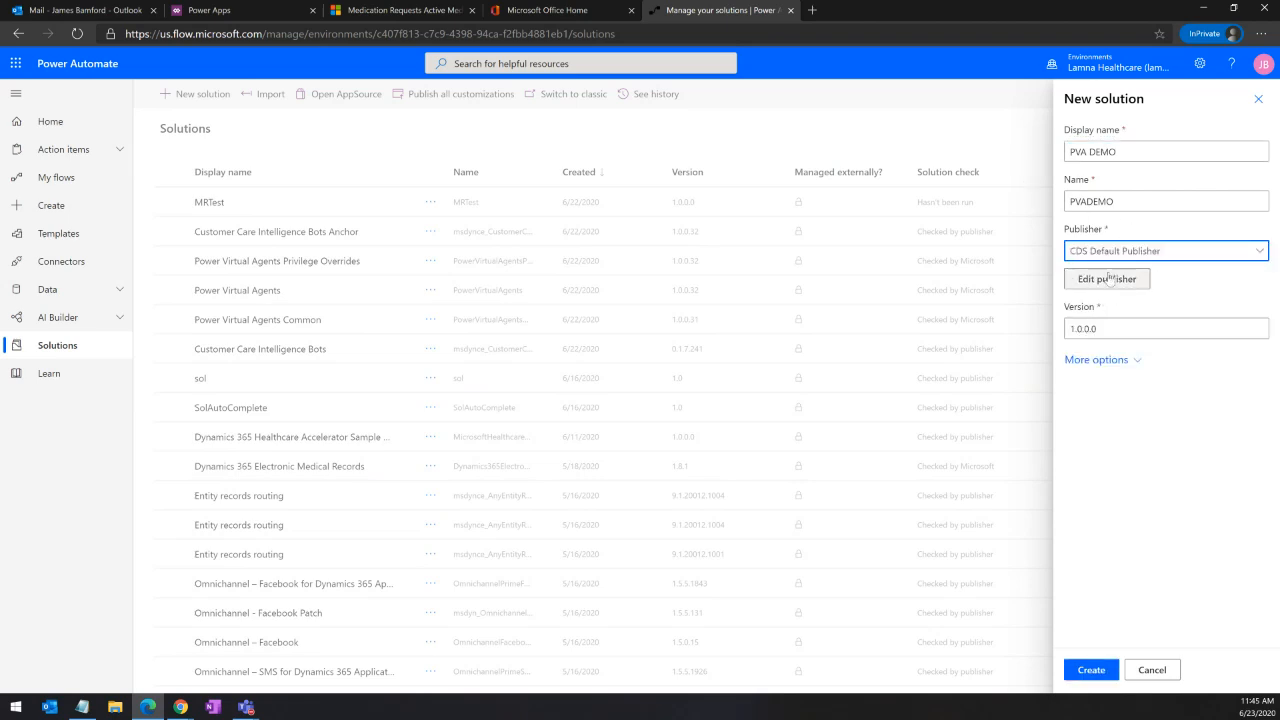
pyautogui.click(1093, 669)
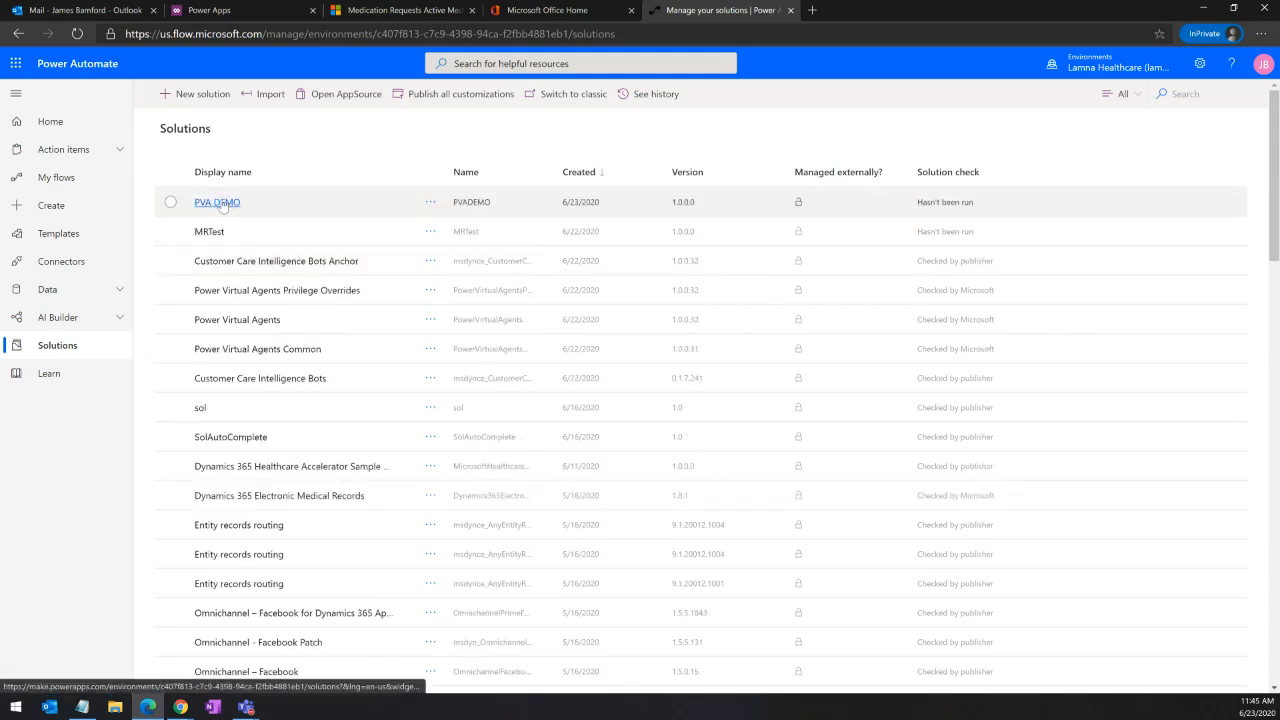
# Step: Create a flow in the PVA DEMO solution, triggered by "When Power Virtual Agents calls a flow"
pyautogui.click(220, 203)
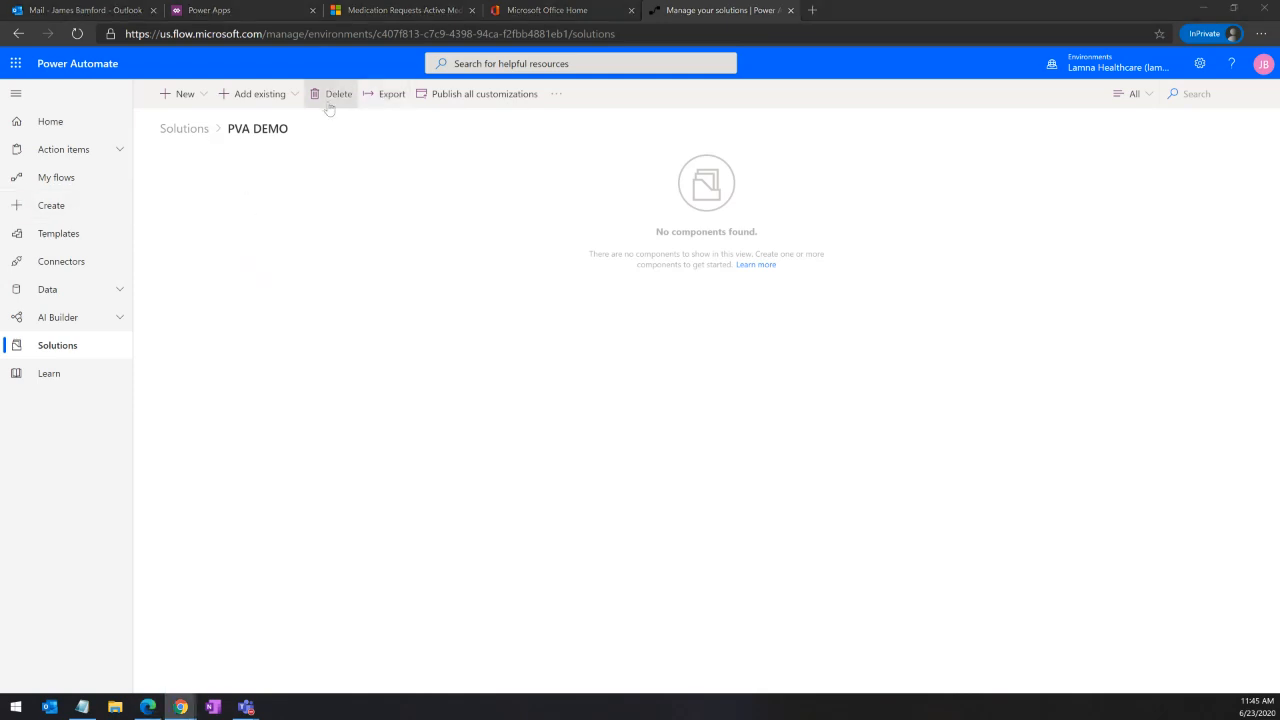
pyautogui.click(206, 99)
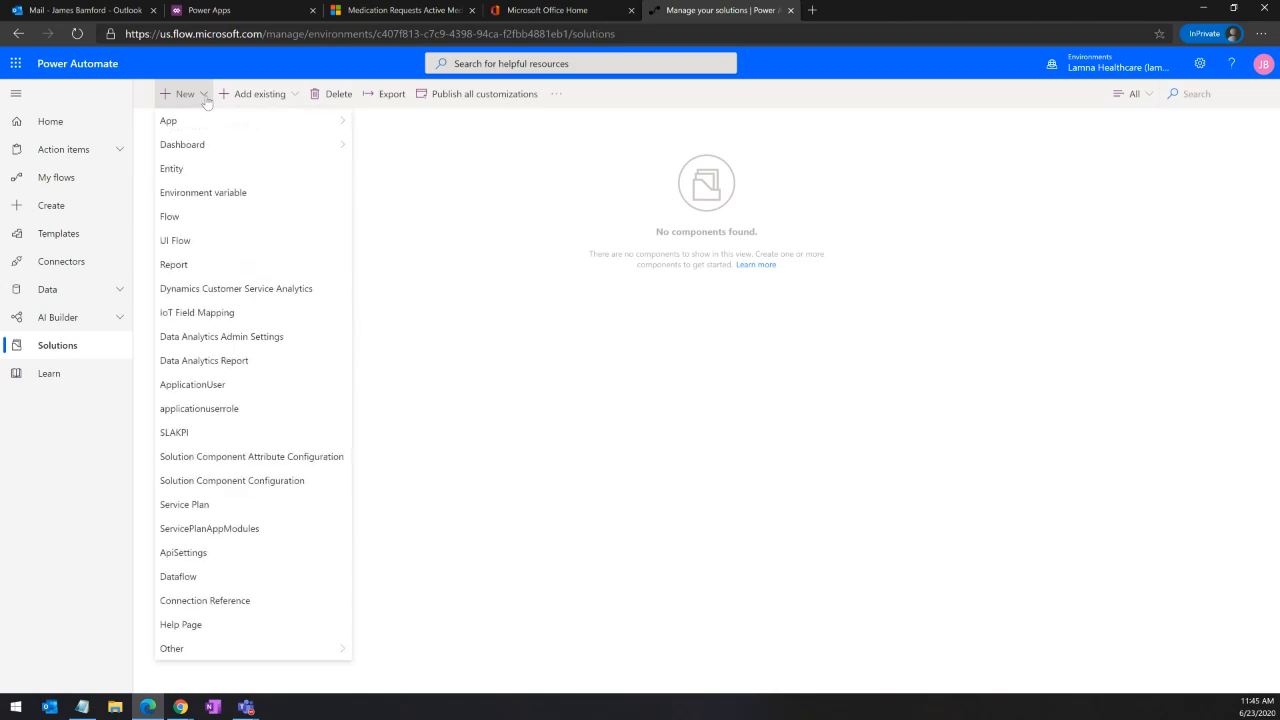
pyautogui.click(202, 219)
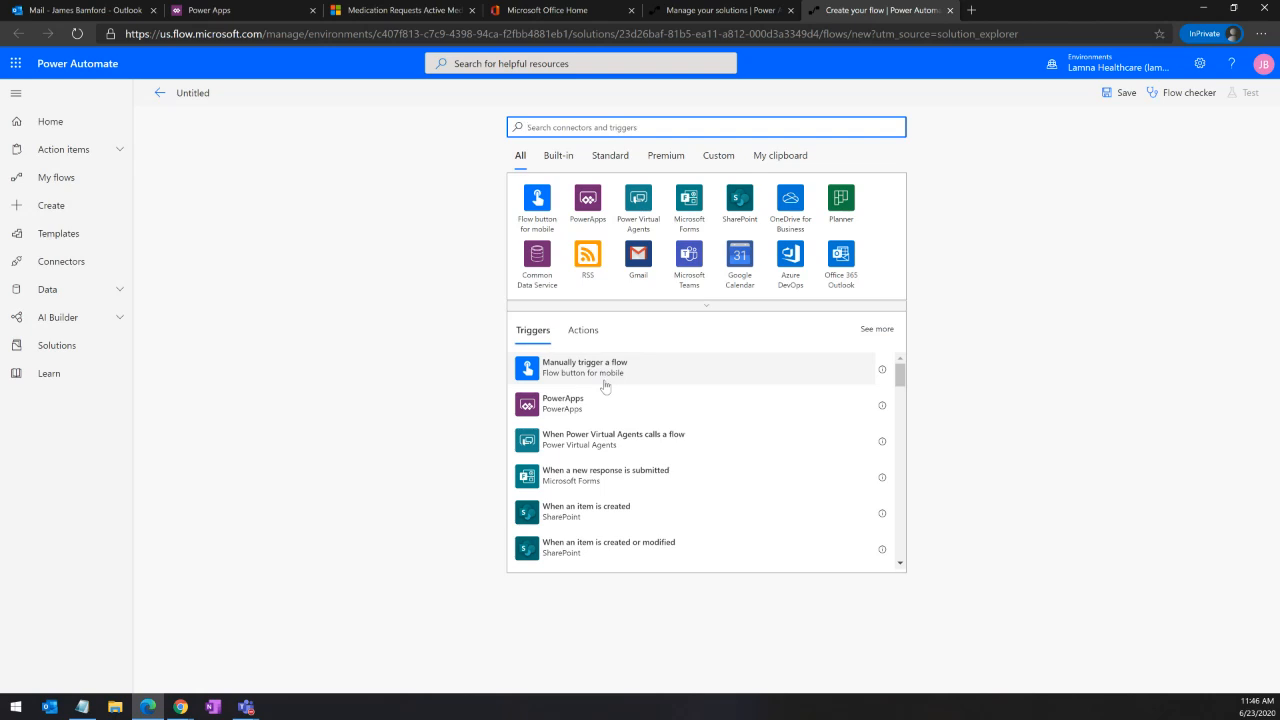
pyautogui.click(644, 446)
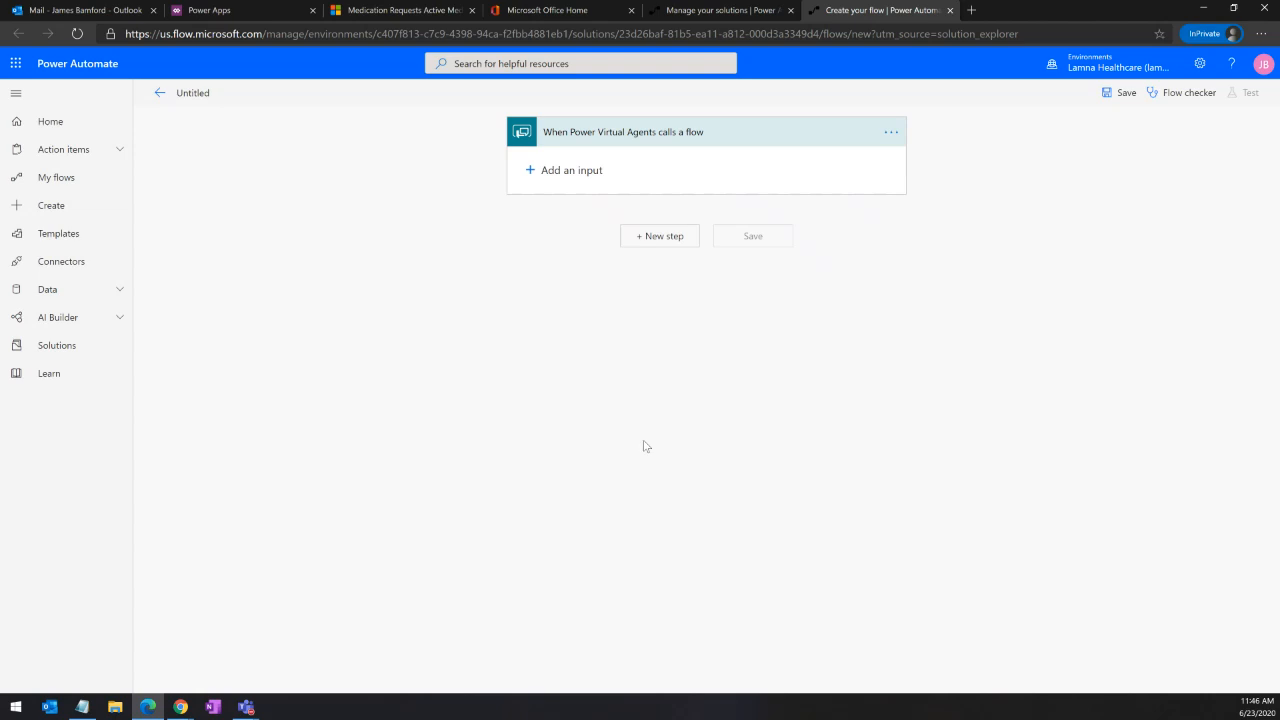
# Step: Add a text input named MRN to the Power Virtual Agents trigger
pyautogui.click(532, 171)
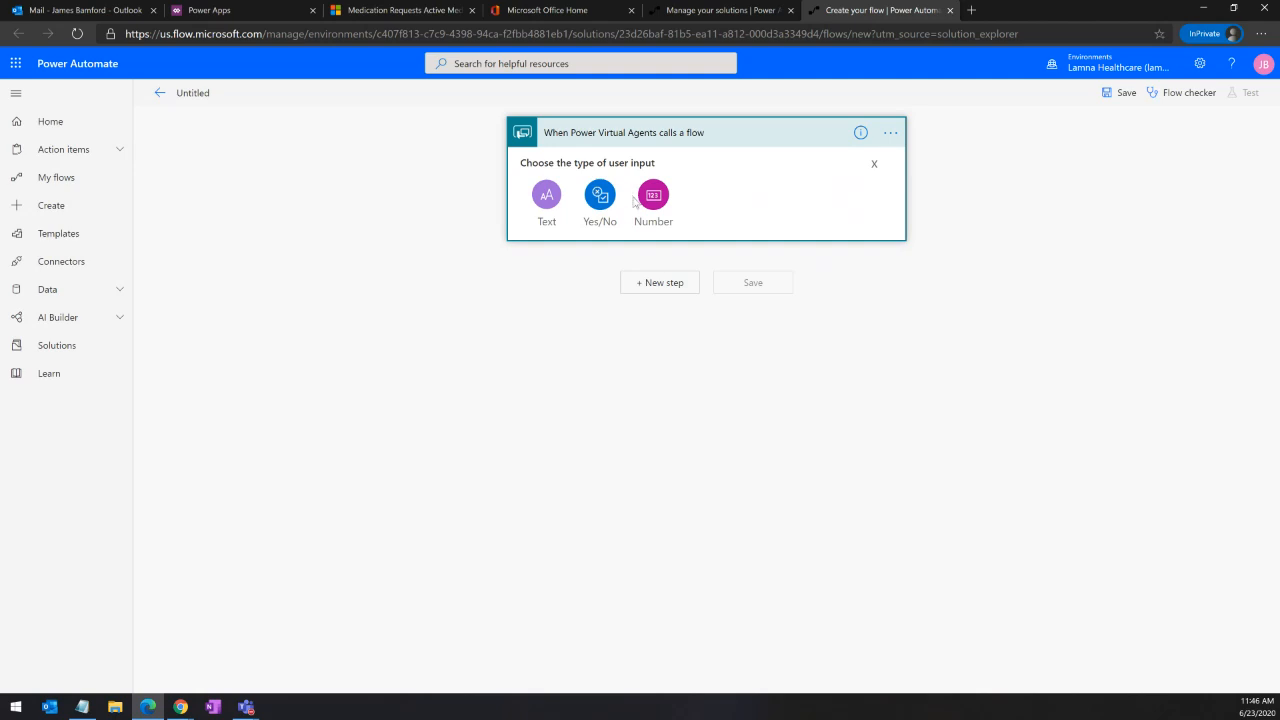
pyautogui.click(547, 200)
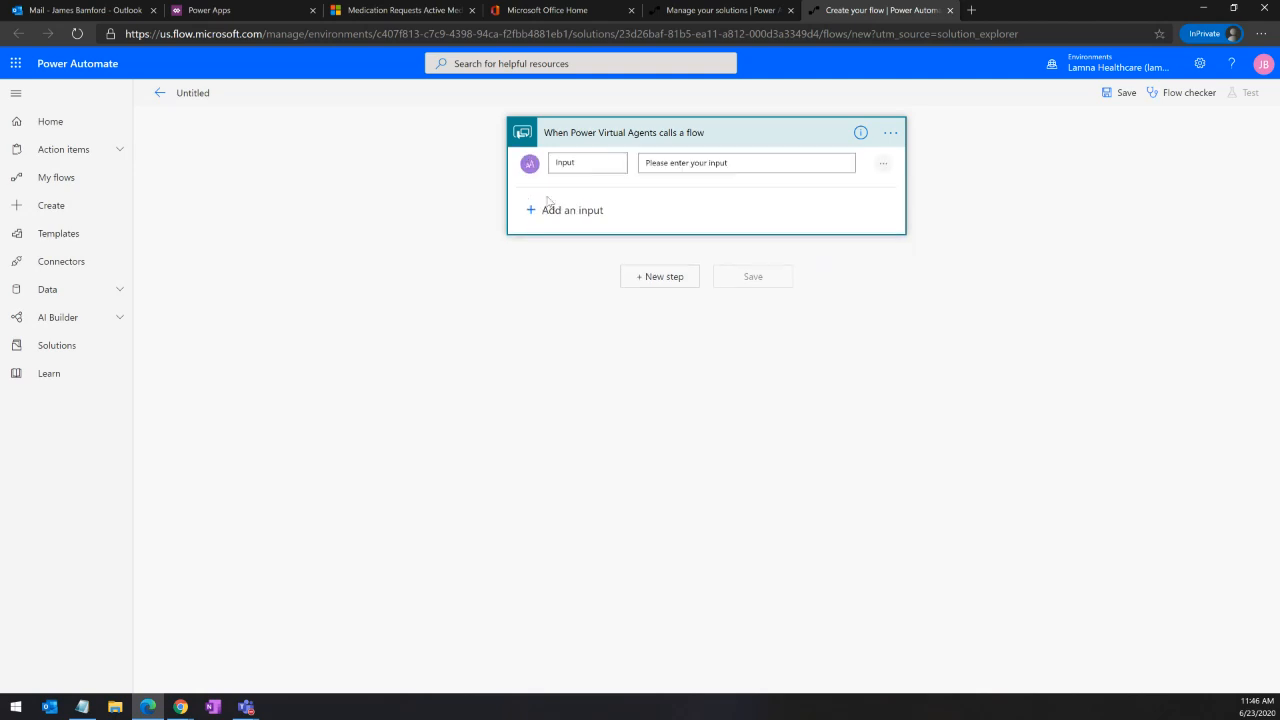
pyautogui.doubleClick(586, 164)
pyautogui.write('MRN')
# Step: Add an Initialize variable action below the trigger, with the variable named ReturnMRN and its type set to String
pyautogui.click(646, 288)
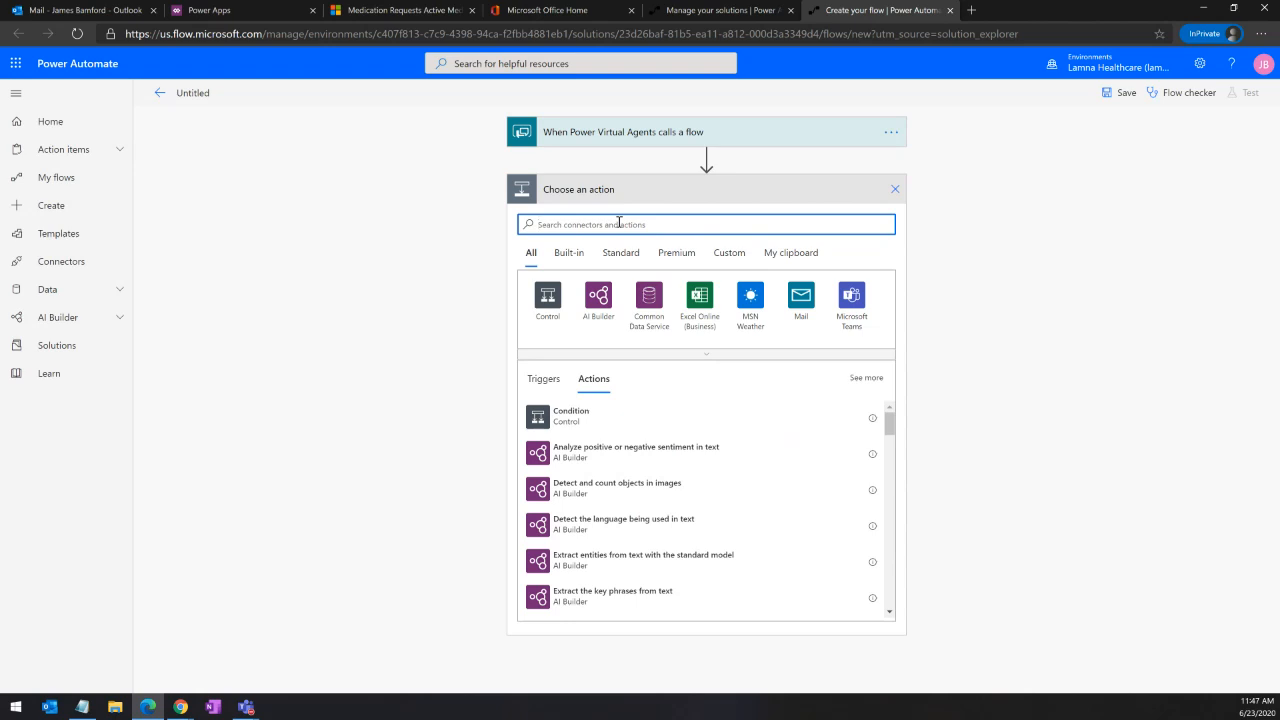
pyautogui.write('ini')
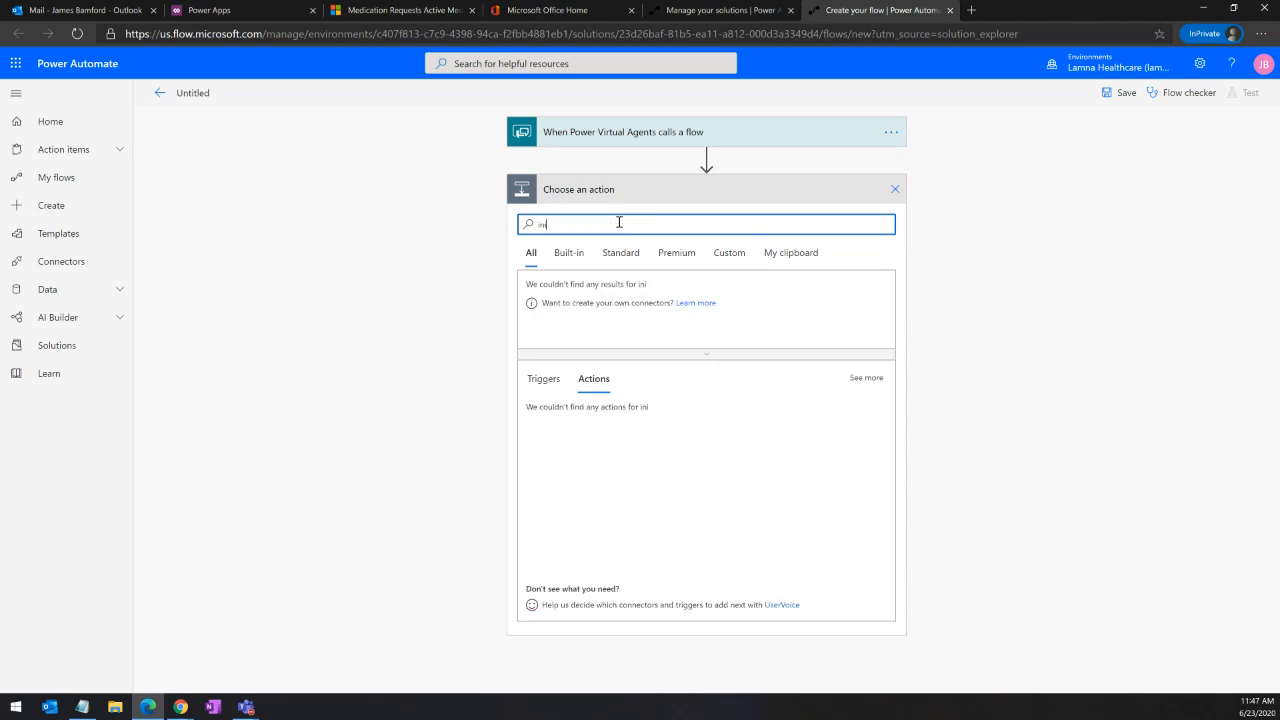
pyautogui.write('tialize')
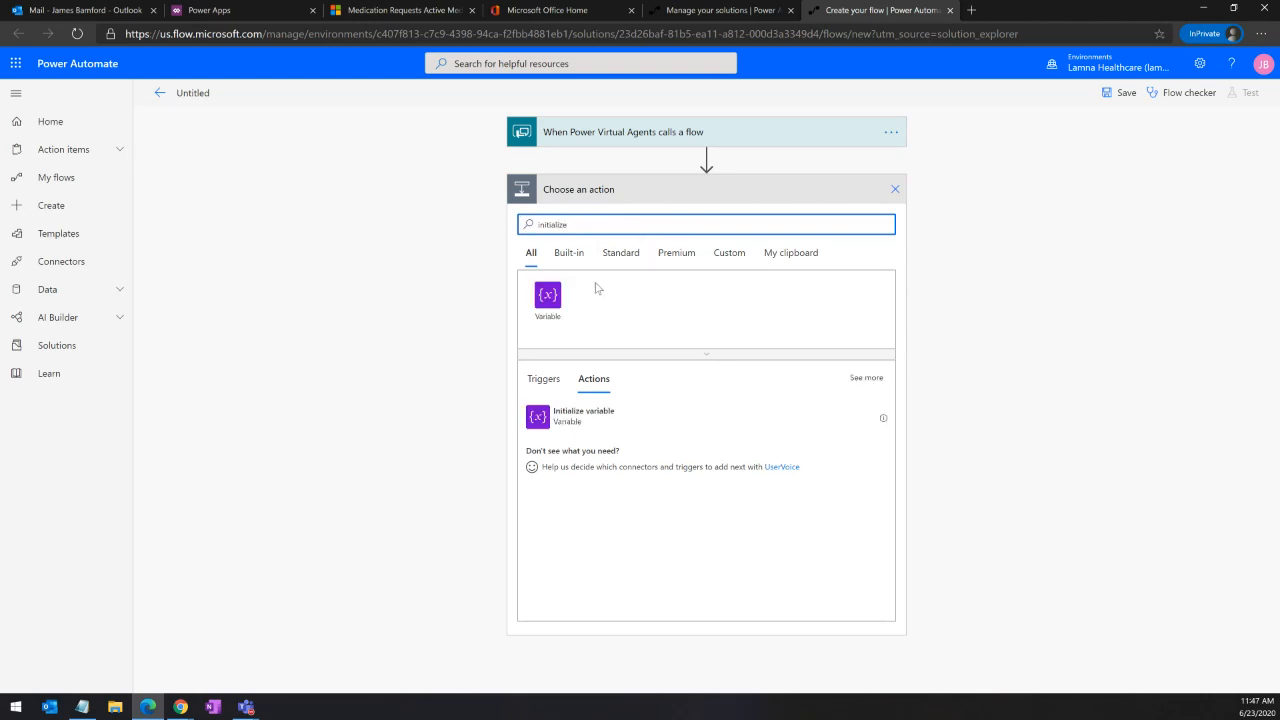
pyautogui.click(561, 414)
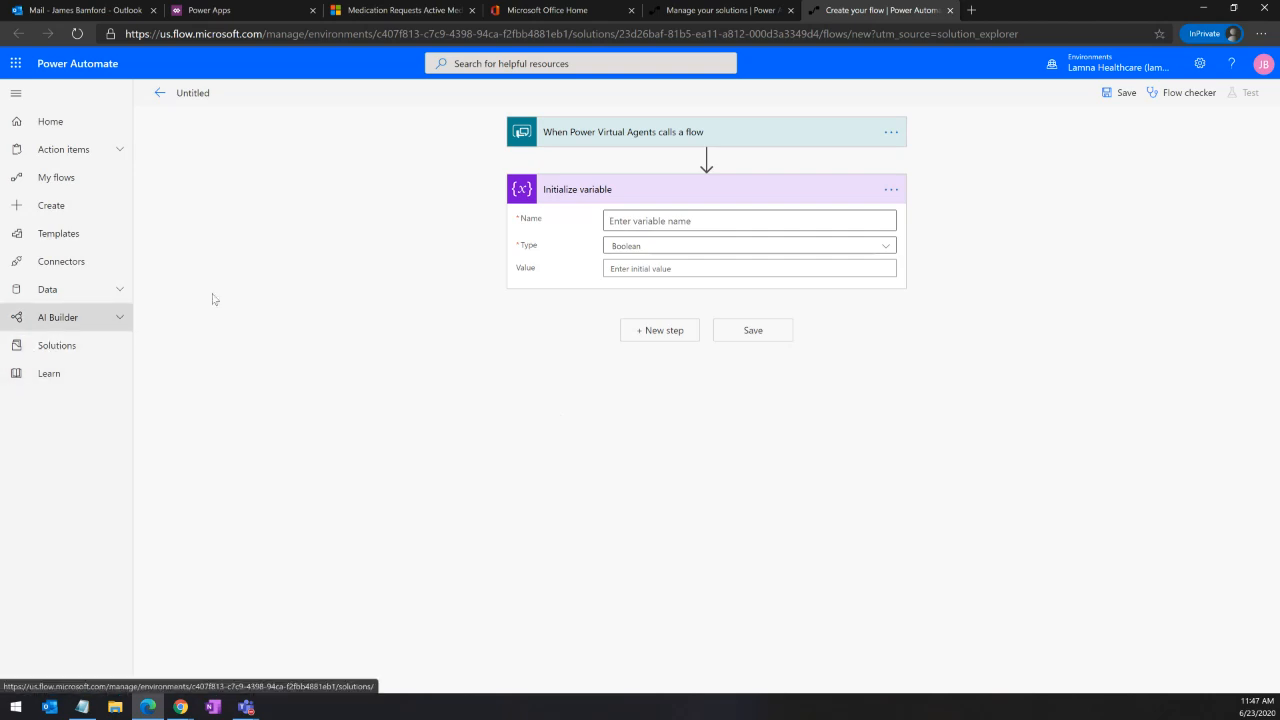
pyautogui.click(645, 219)
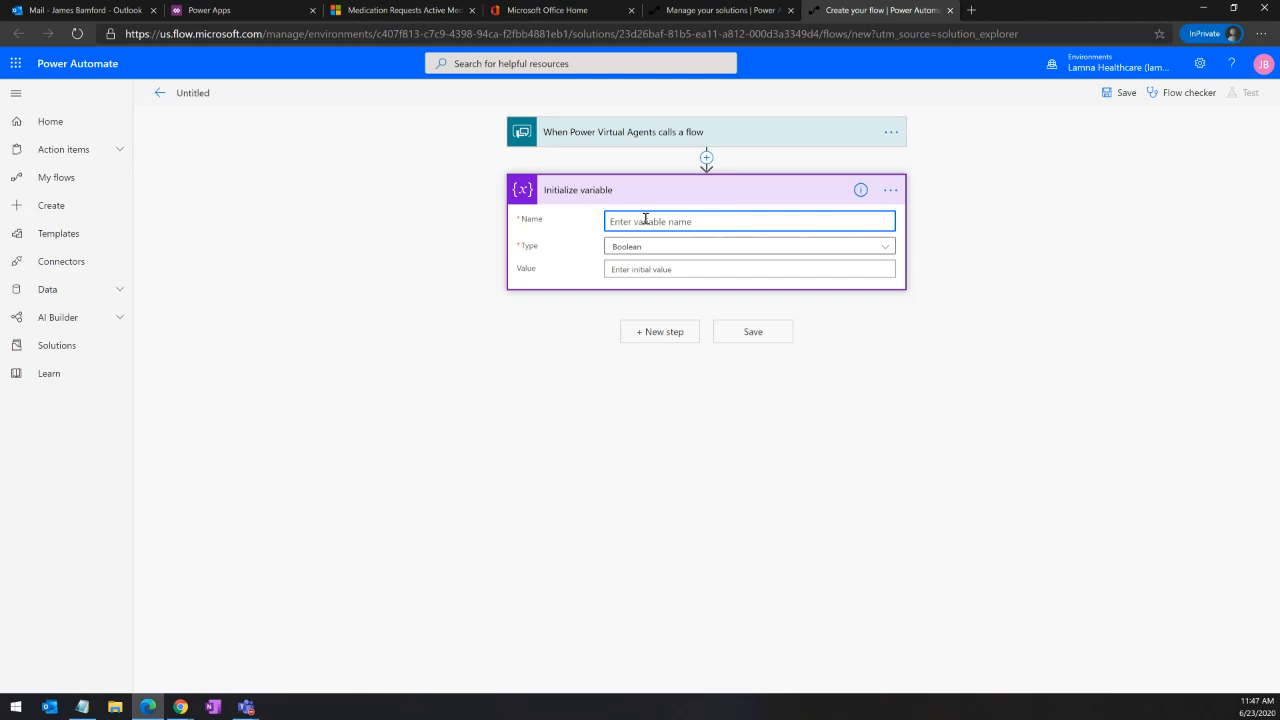
pyautogui.write('ReturnM')
pyautogui.write('&N')
pyautogui.click(677, 247)
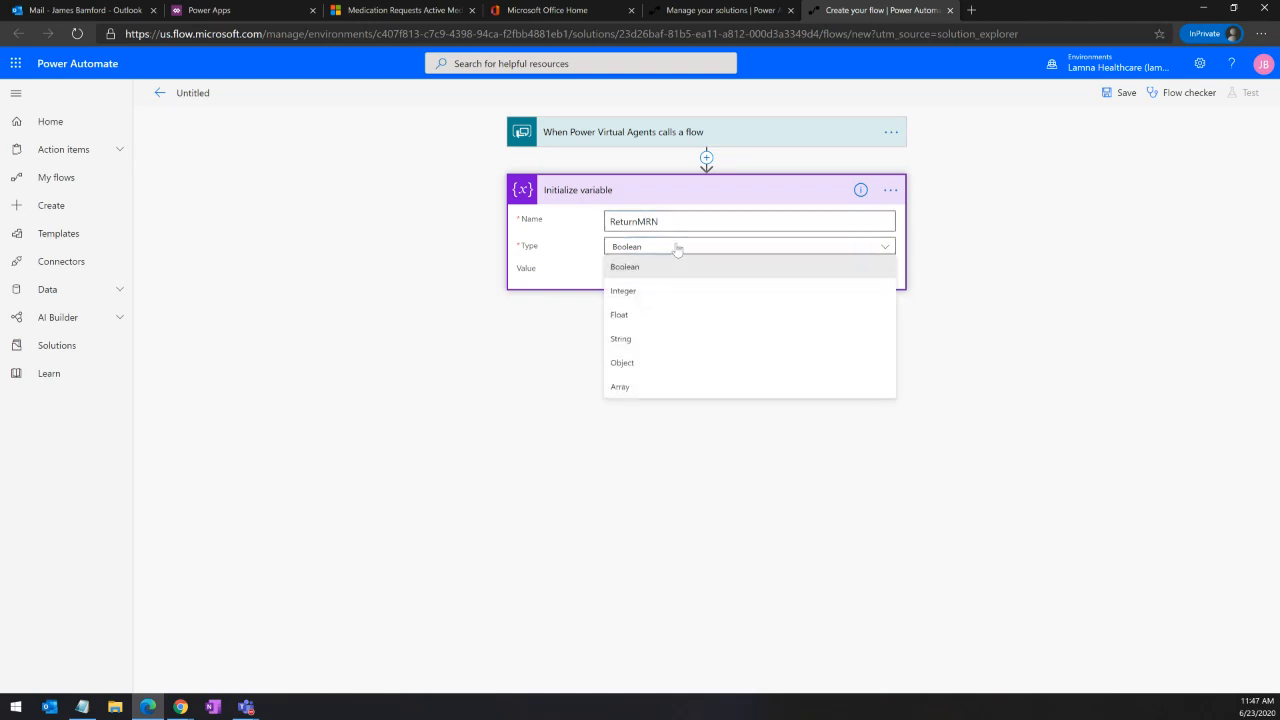
pyautogui.click(643, 345)
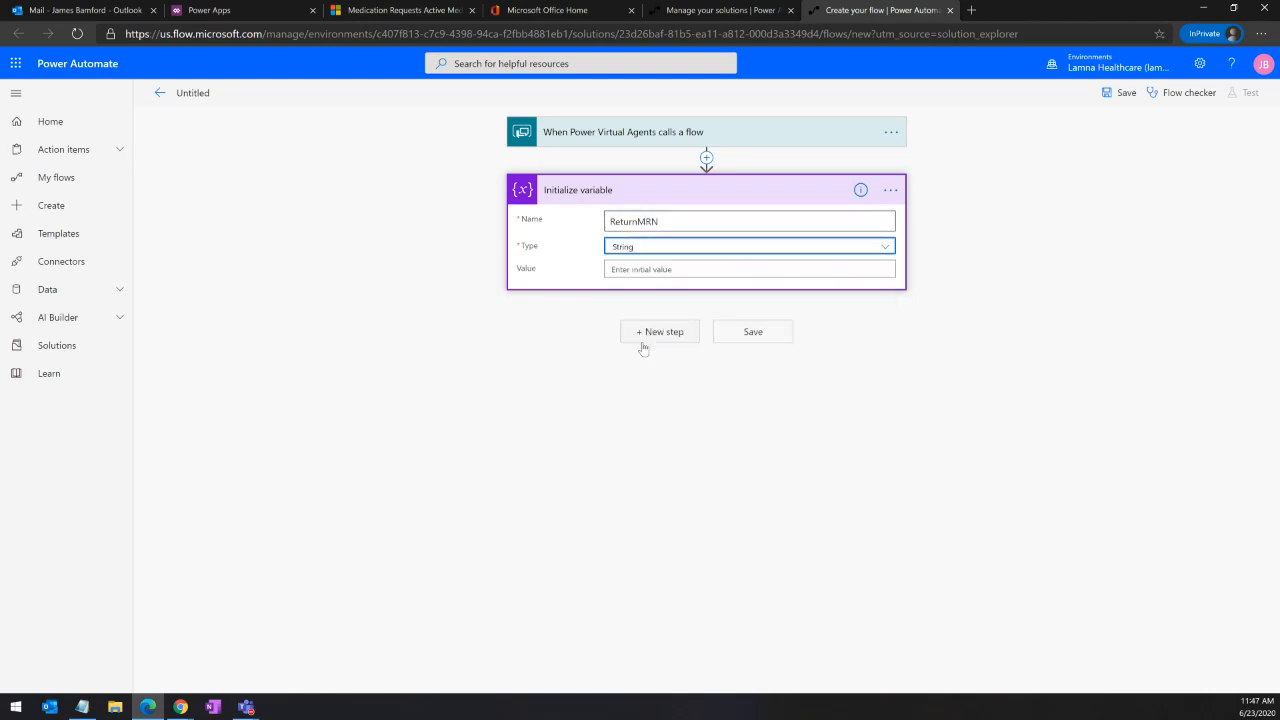
# Step: Set the ReturnMRN variable's initial value to "No results found for Medical Request Number:" followed by the trigger's MRN dynamic content
pyautogui.click(668, 269)
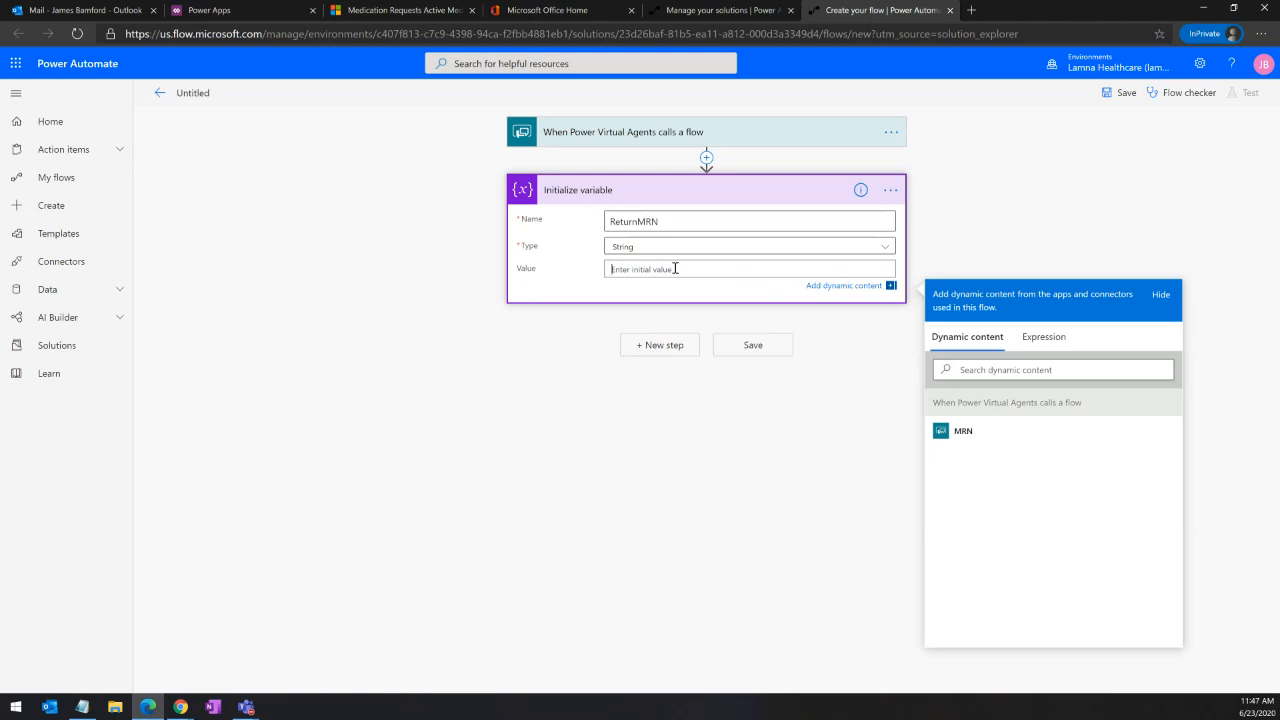
pyautogui.write('No results found for MR')
pyautogui.write('dical Request Num')
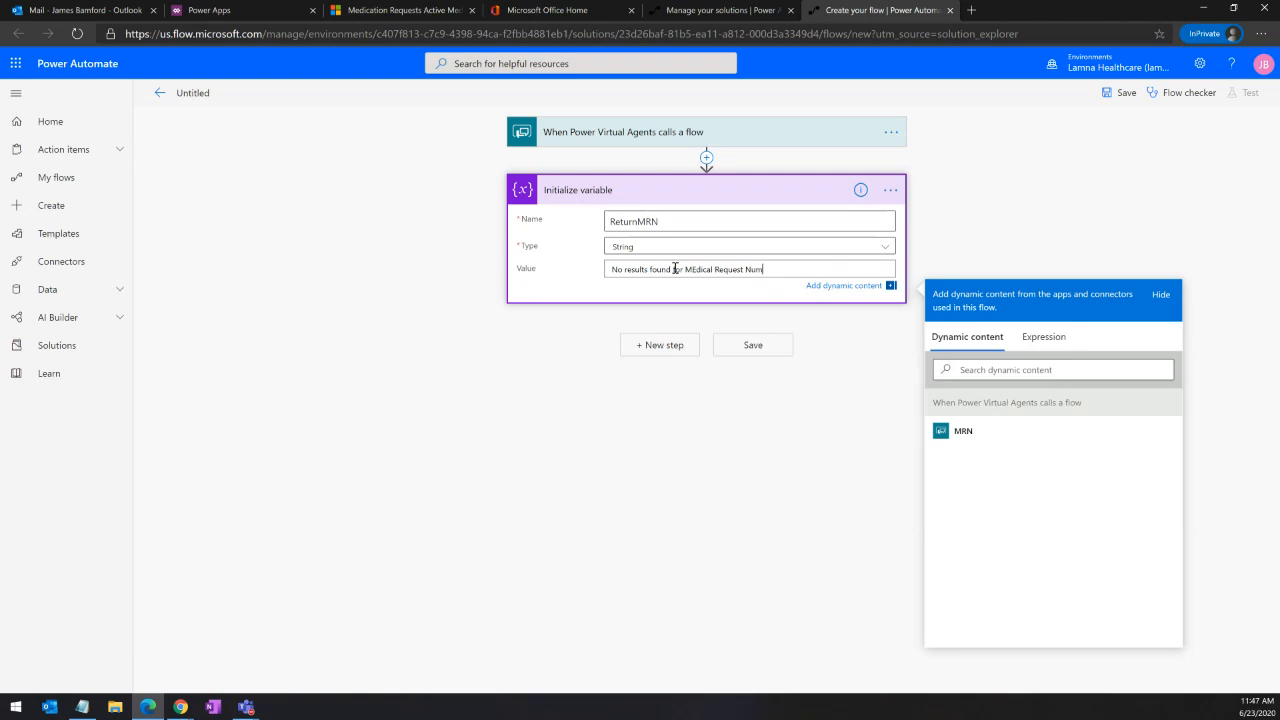
pyautogui.write('ber:')
pyautogui.click(955, 431)
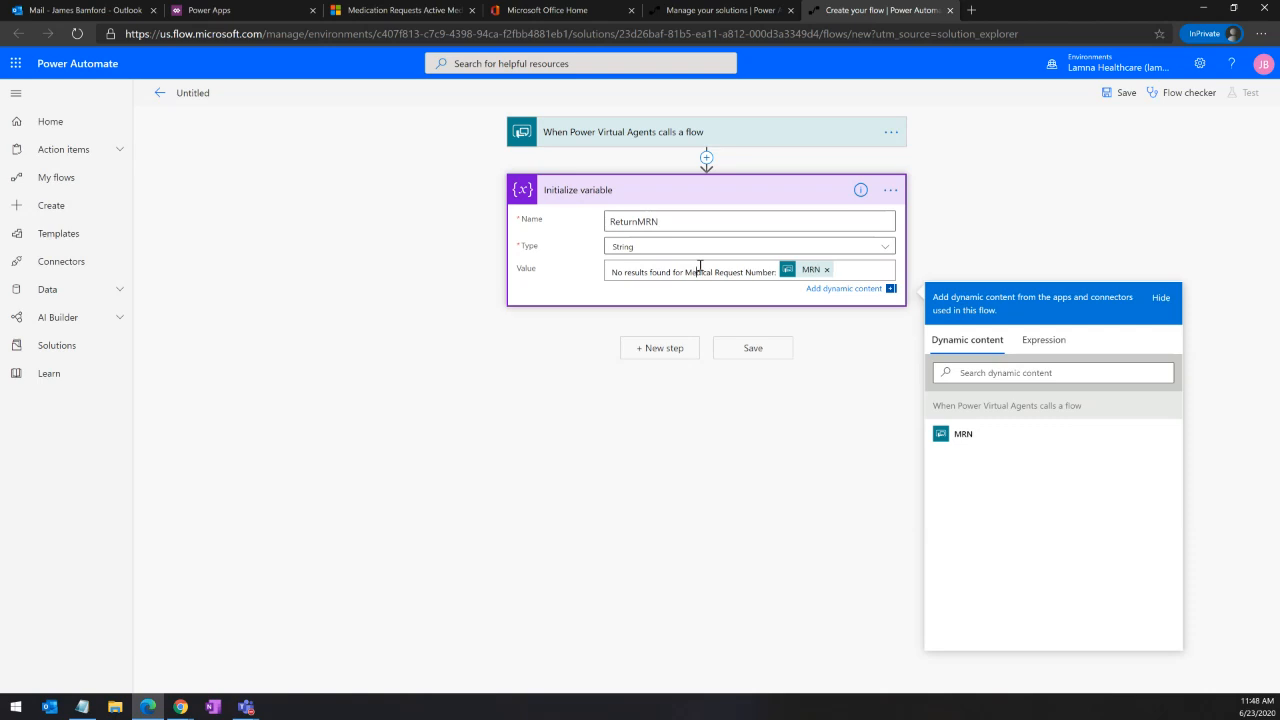
# Step: Add the Common Data Service Get record action after the Initialize variable action
pyautogui.click(671, 357)
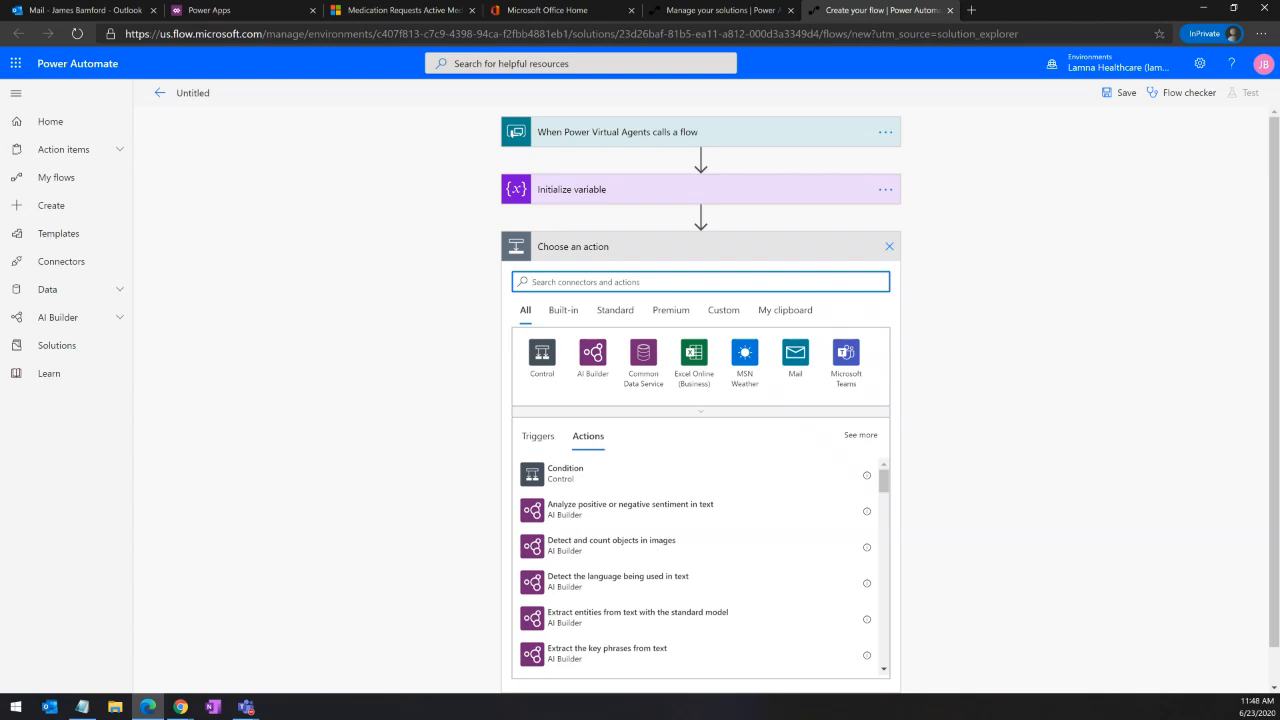
pyautogui.click(643, 355)
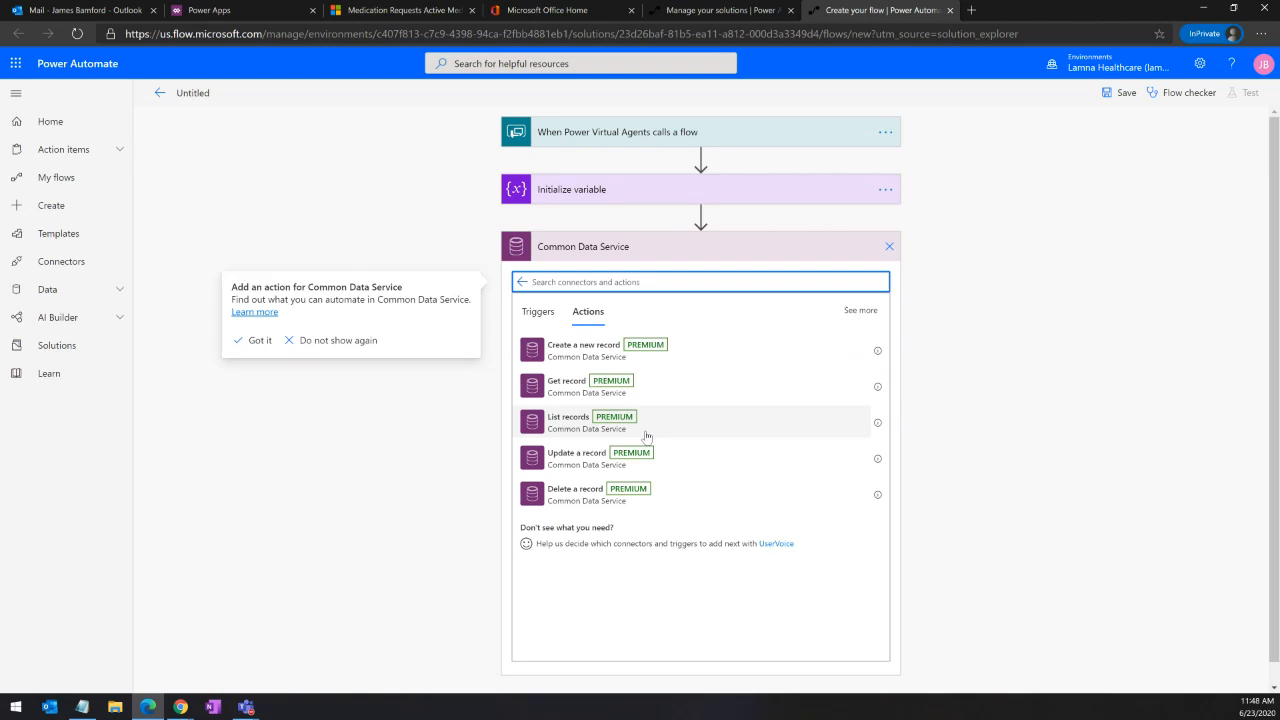
pyautogui.click(649, 398)
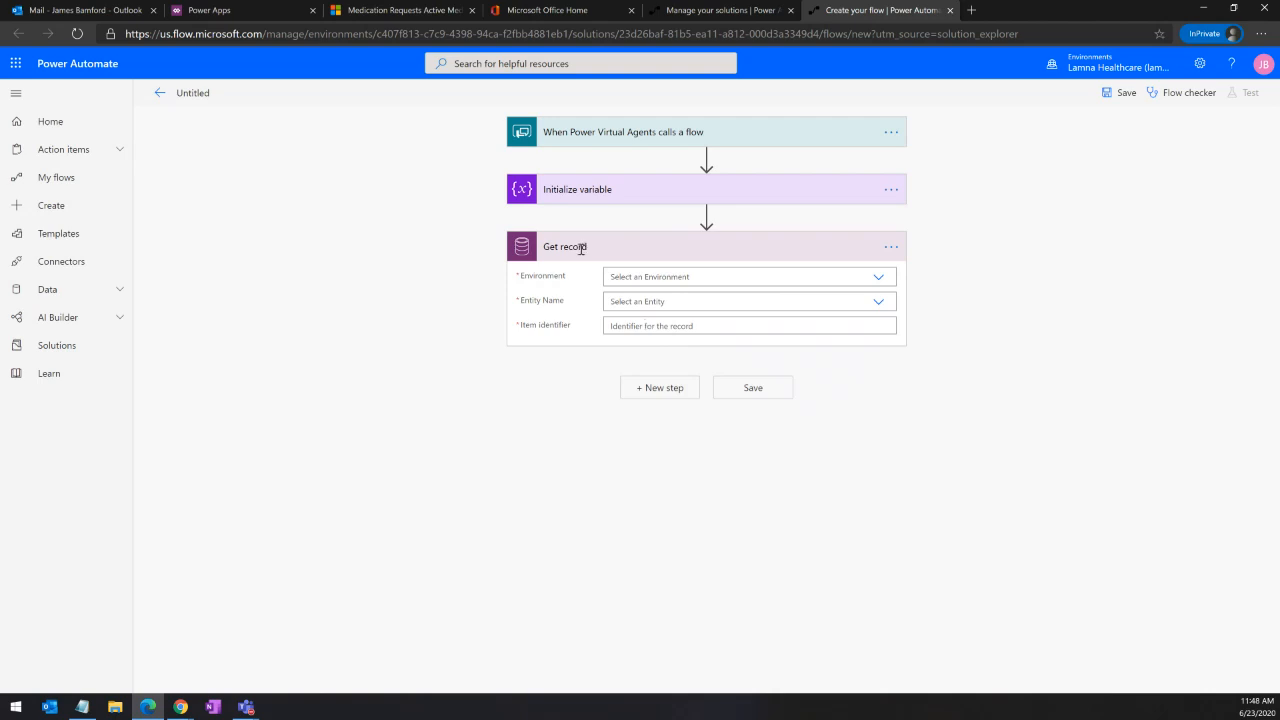
# Step: Switch to Power Apps and open the Medication Request entity to examine its fields
pyautogui.click(263, 14)
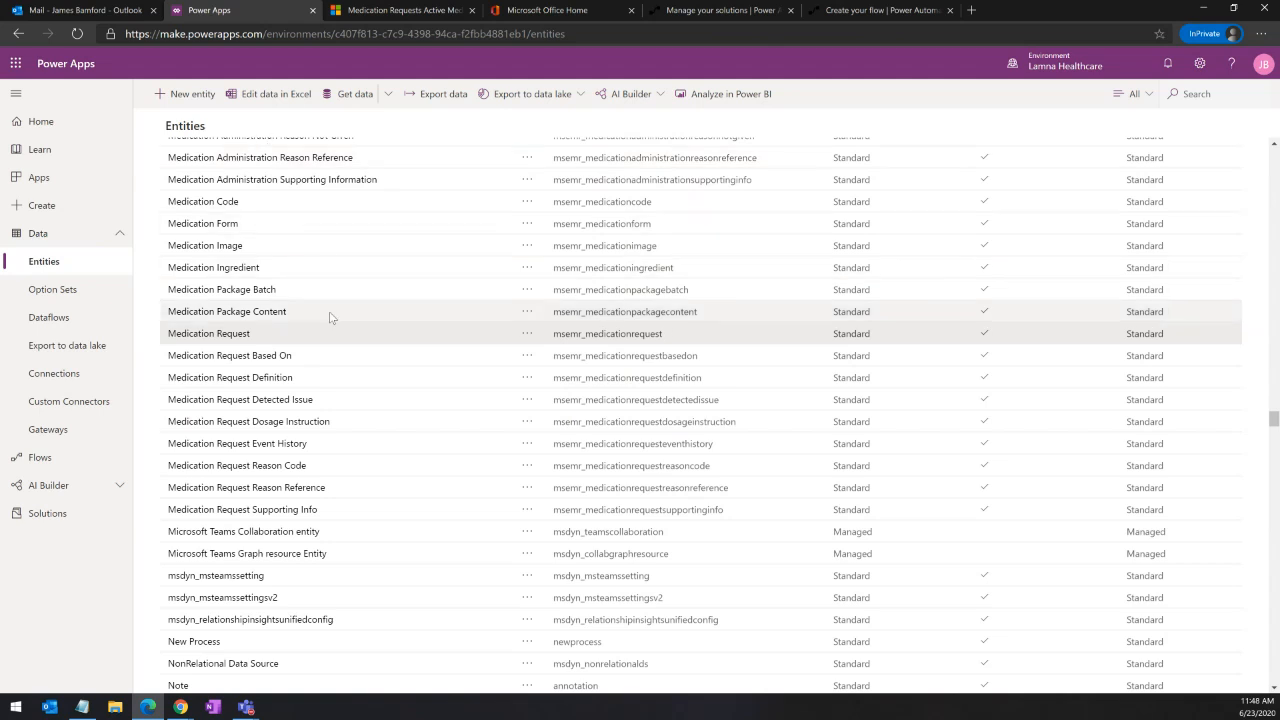
pyautogui.click(392, 335)
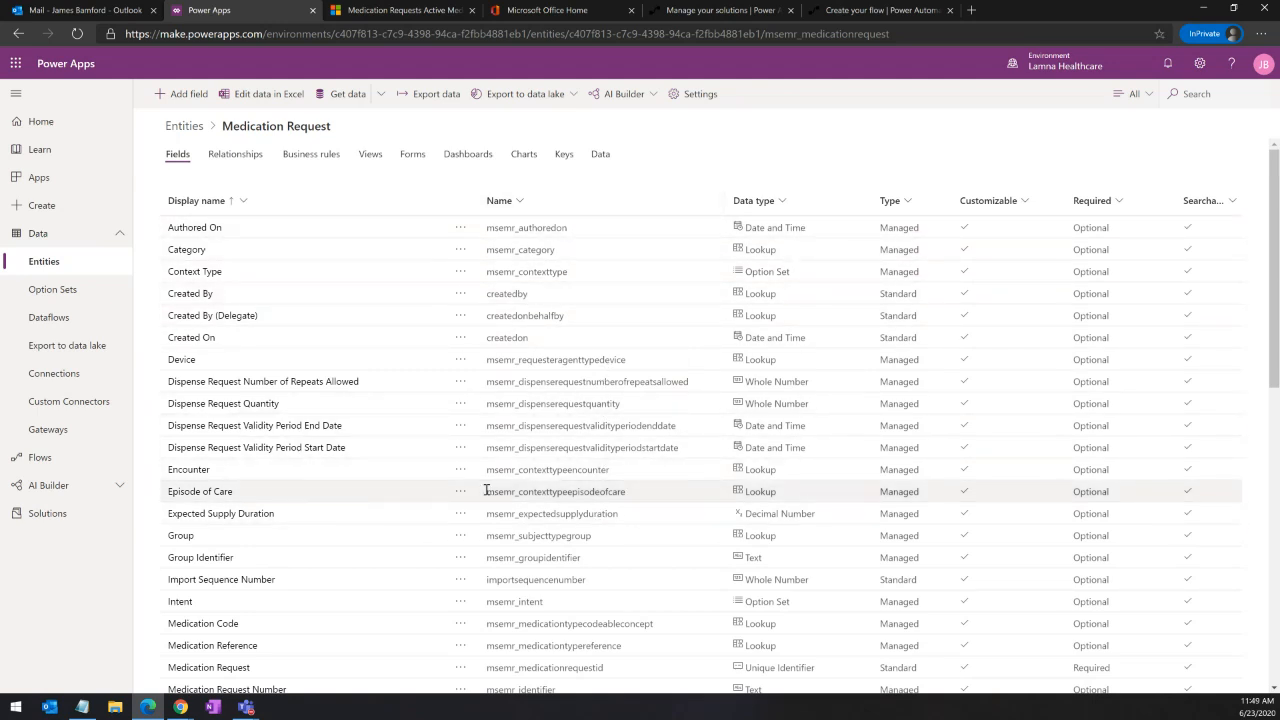
# Step: Locate the Medication Request Number field in the Medication Request entity and read its internal name
pyautogui.scroll(-3, 486, 491)
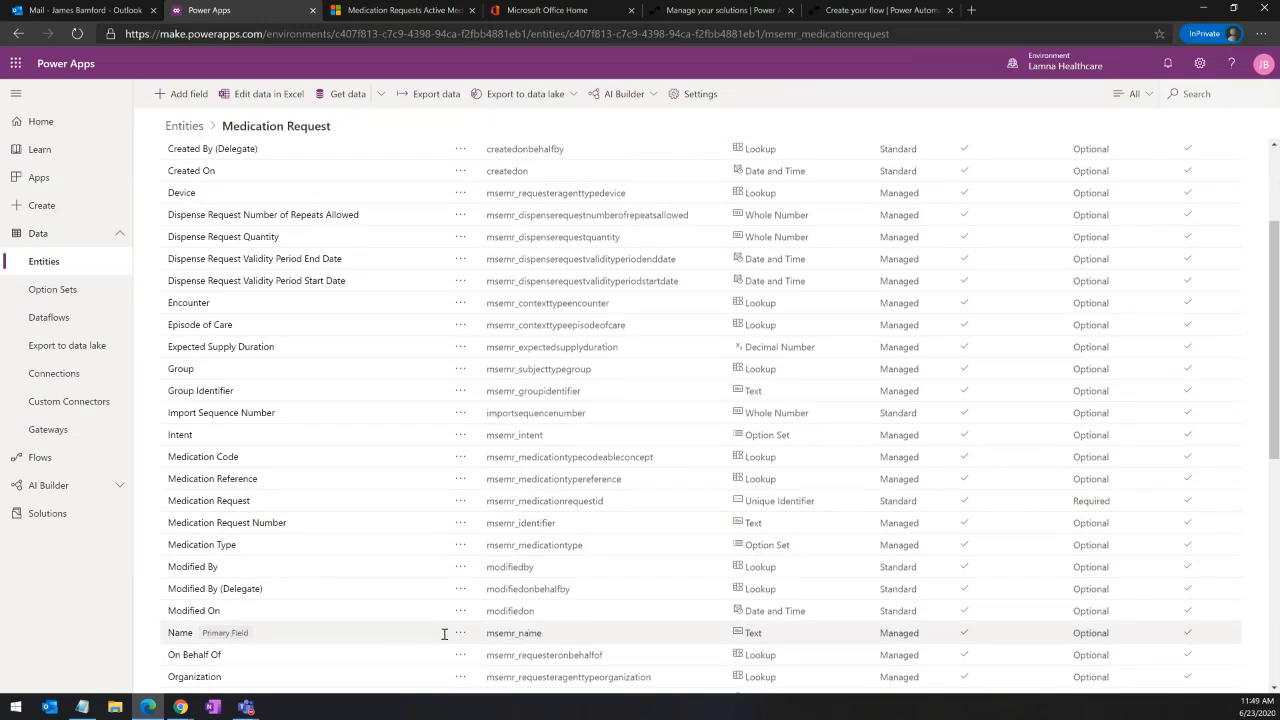
pyautogui.click(401, 532)
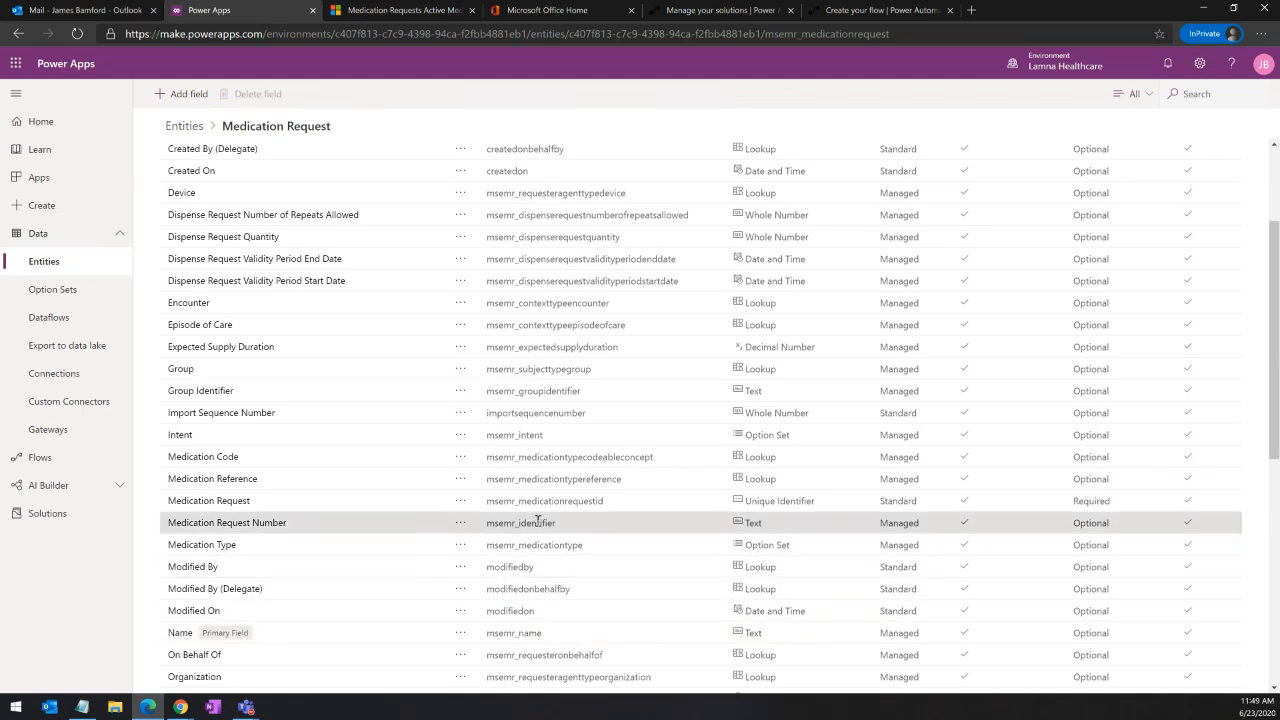
# Step: Switch back to the Power Automate flow and delete the Get record action
pyautogui.click(836, 14)
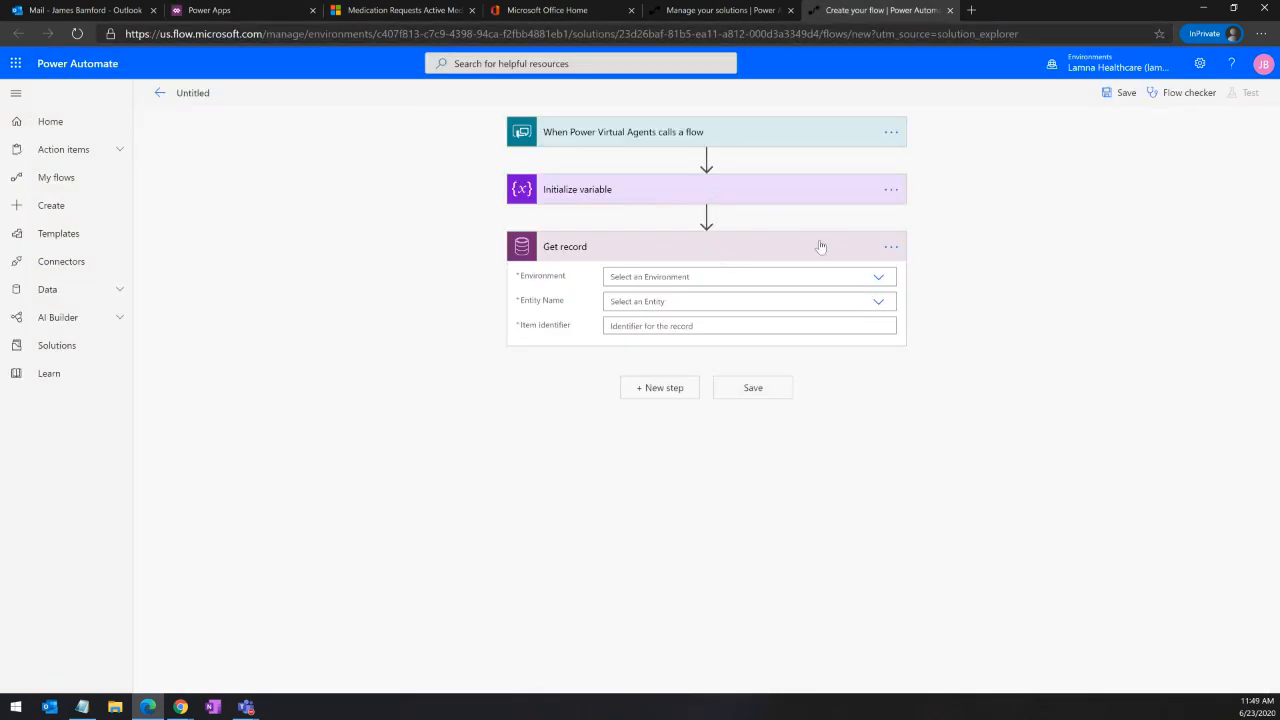
pyautogui.click(890, 247)
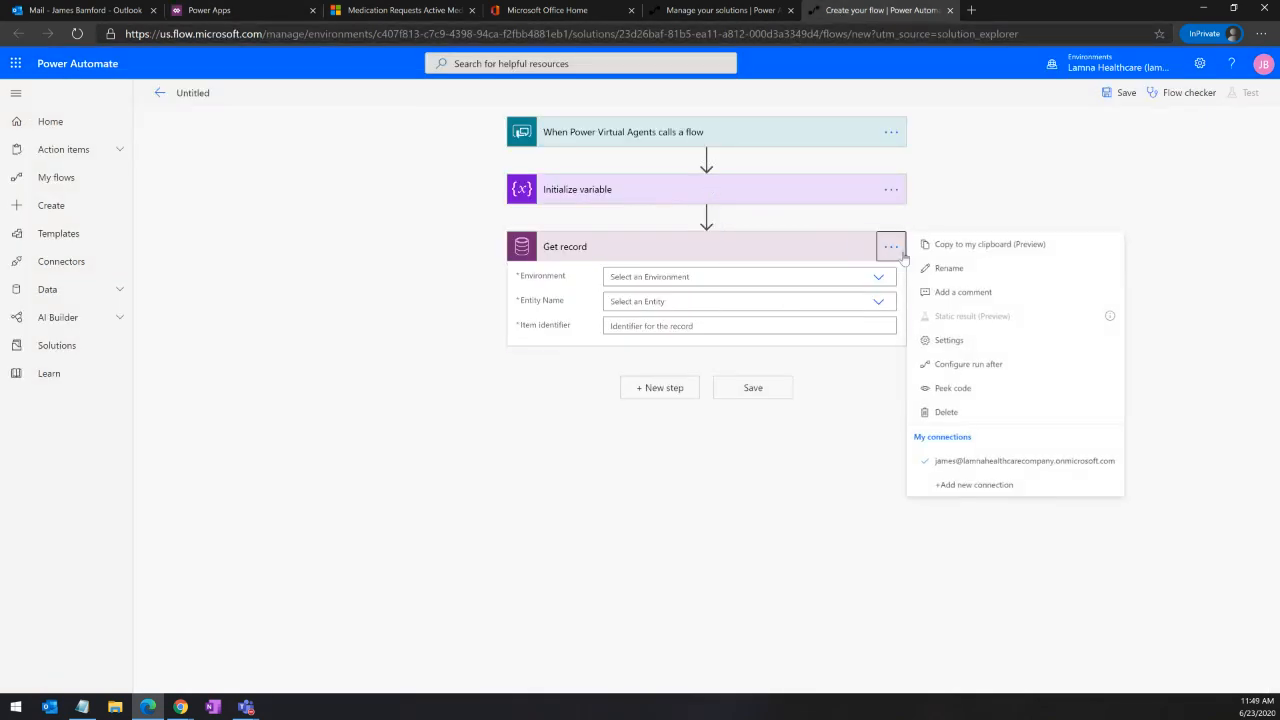
pyautogui.click(945, 412)
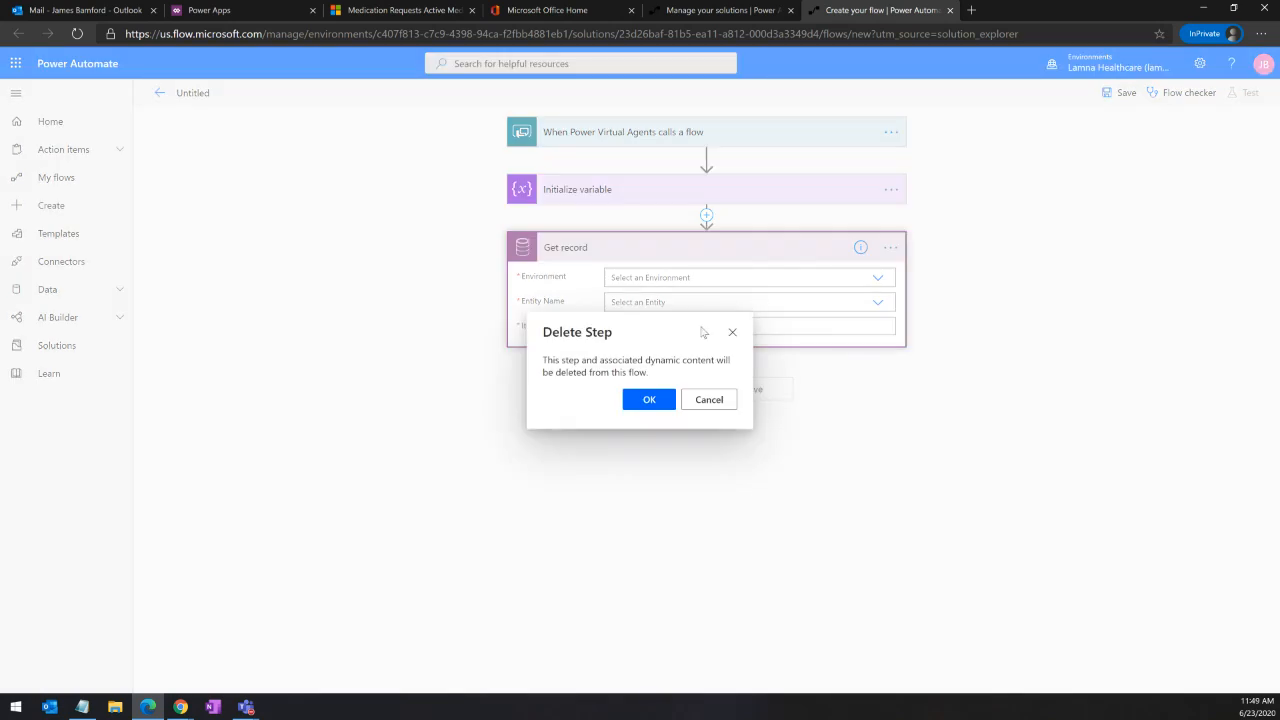
pyautogui.click(662, 395)
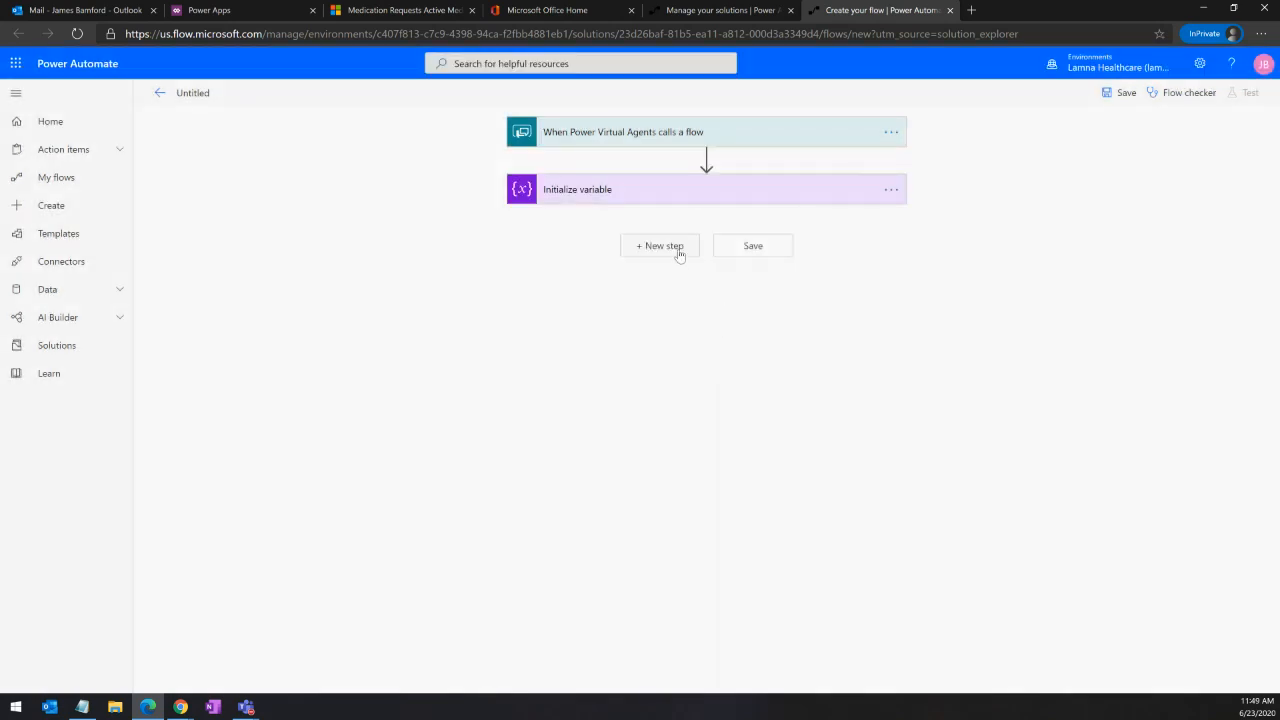
# Step: Add the Common Data Service List records action after the Initialize variable action
pyautogui.click(679, 254)
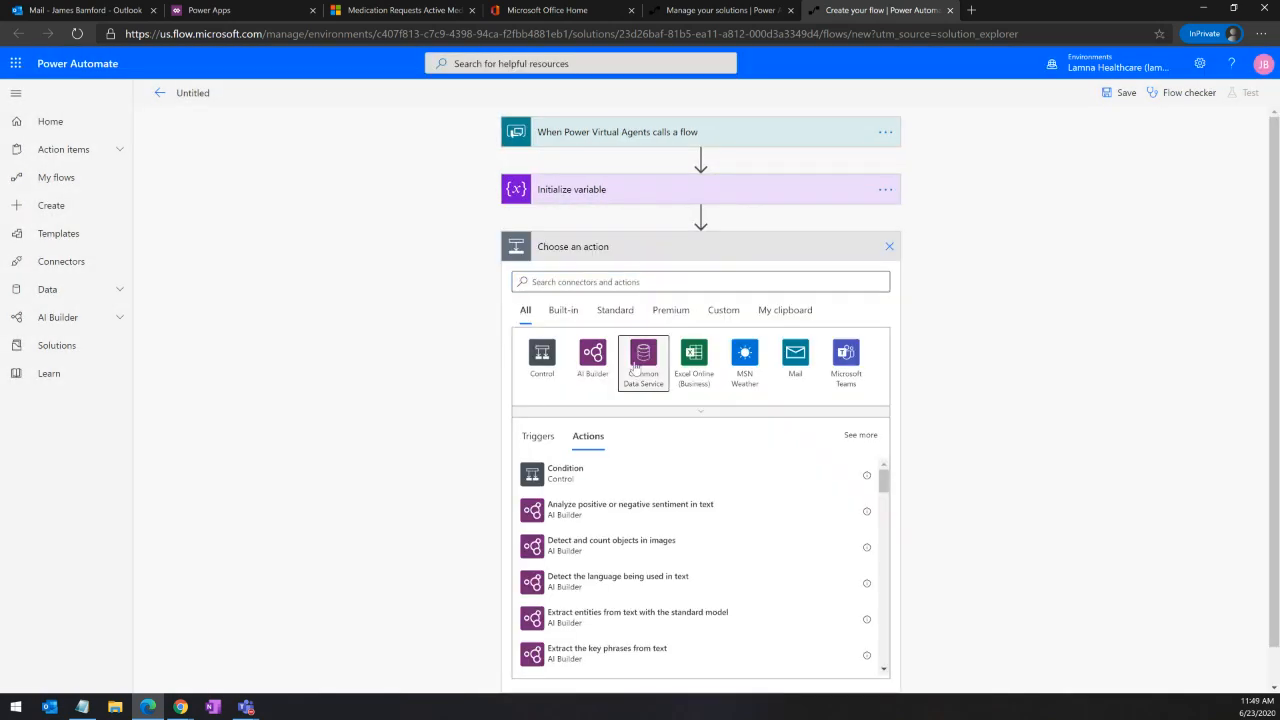
pyautogui.click(634, 366)
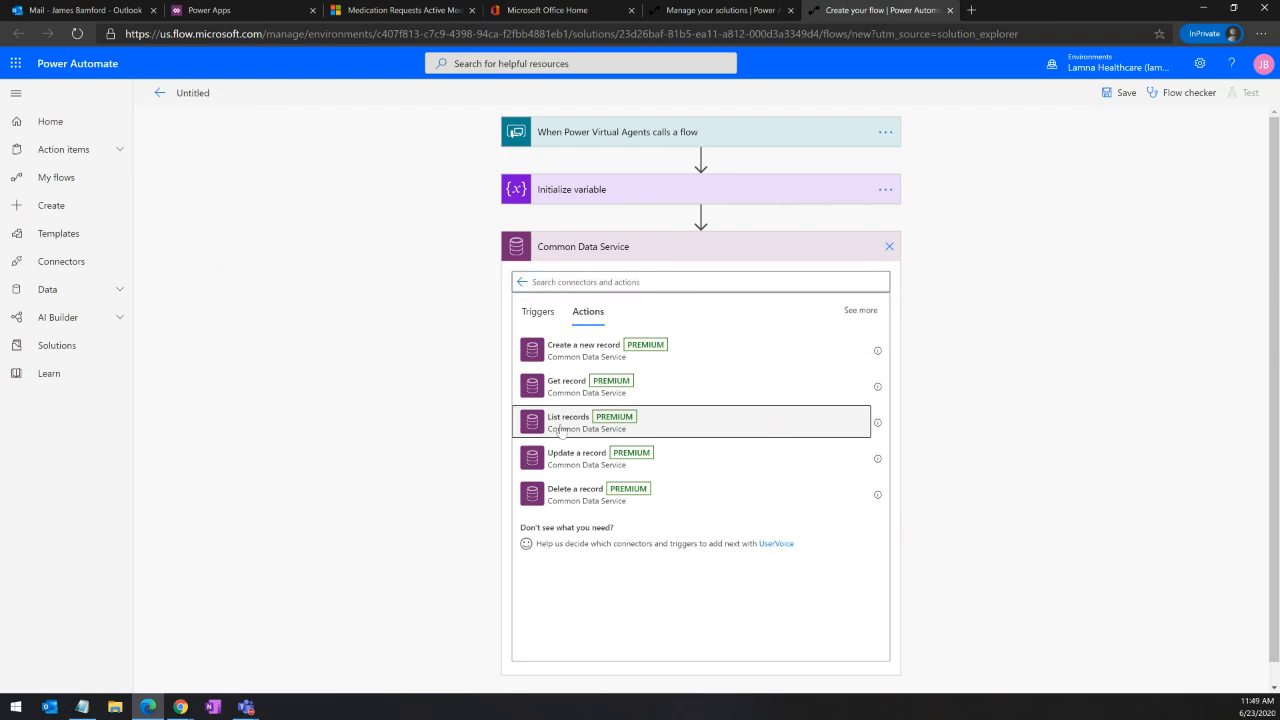
pyautogui.click(561, 428)
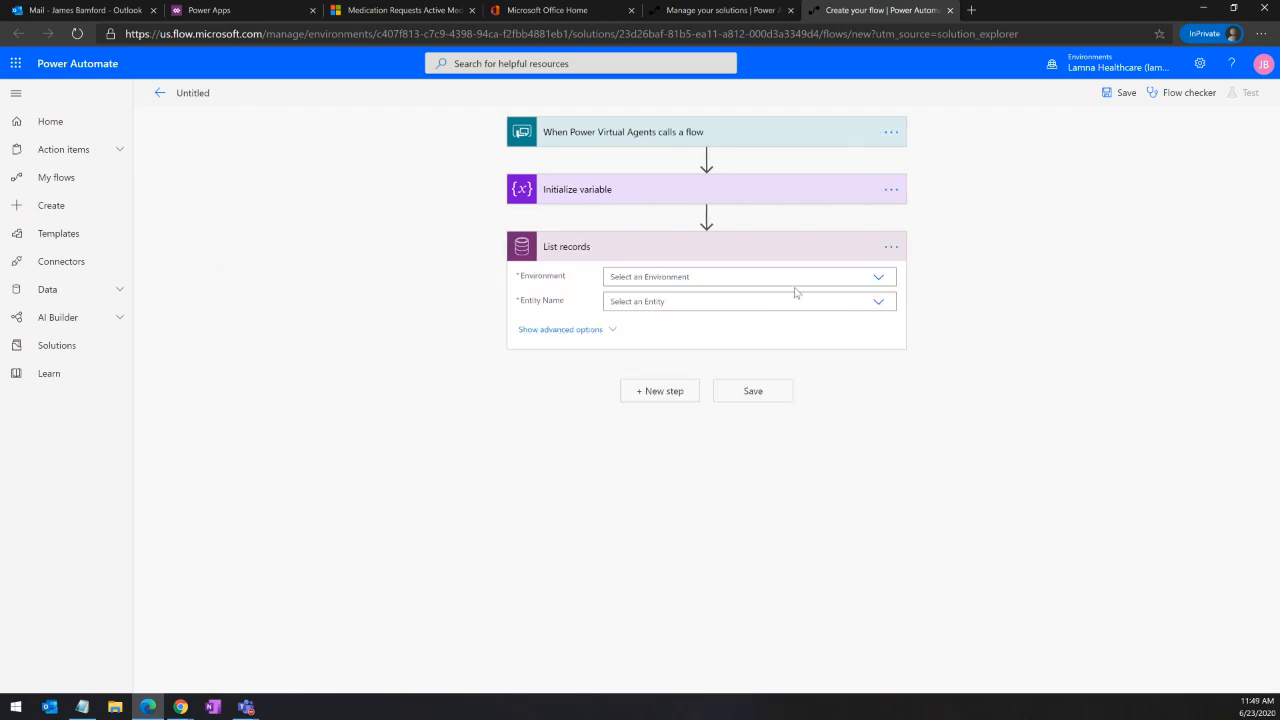
# Step: Set the List records environment to (Current) and its entity name to Medication Requests
pyautogui.click(878, 278)
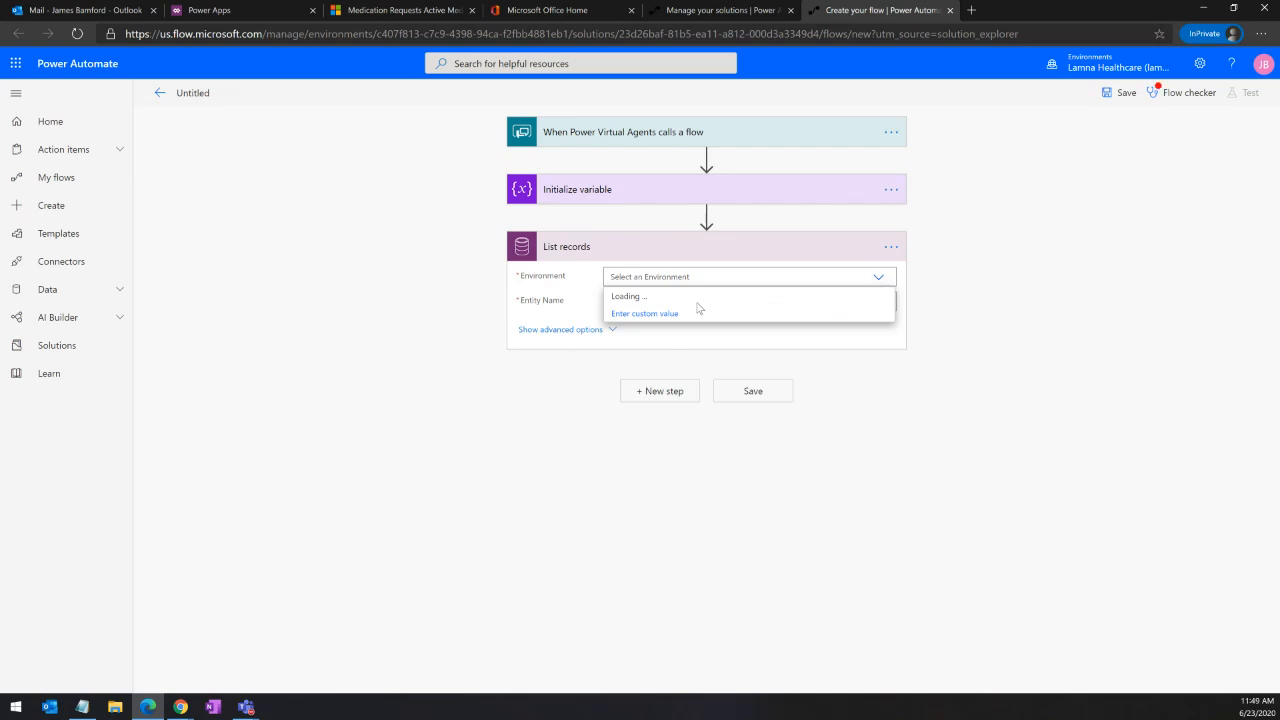
pyautogui.click(655, 295)
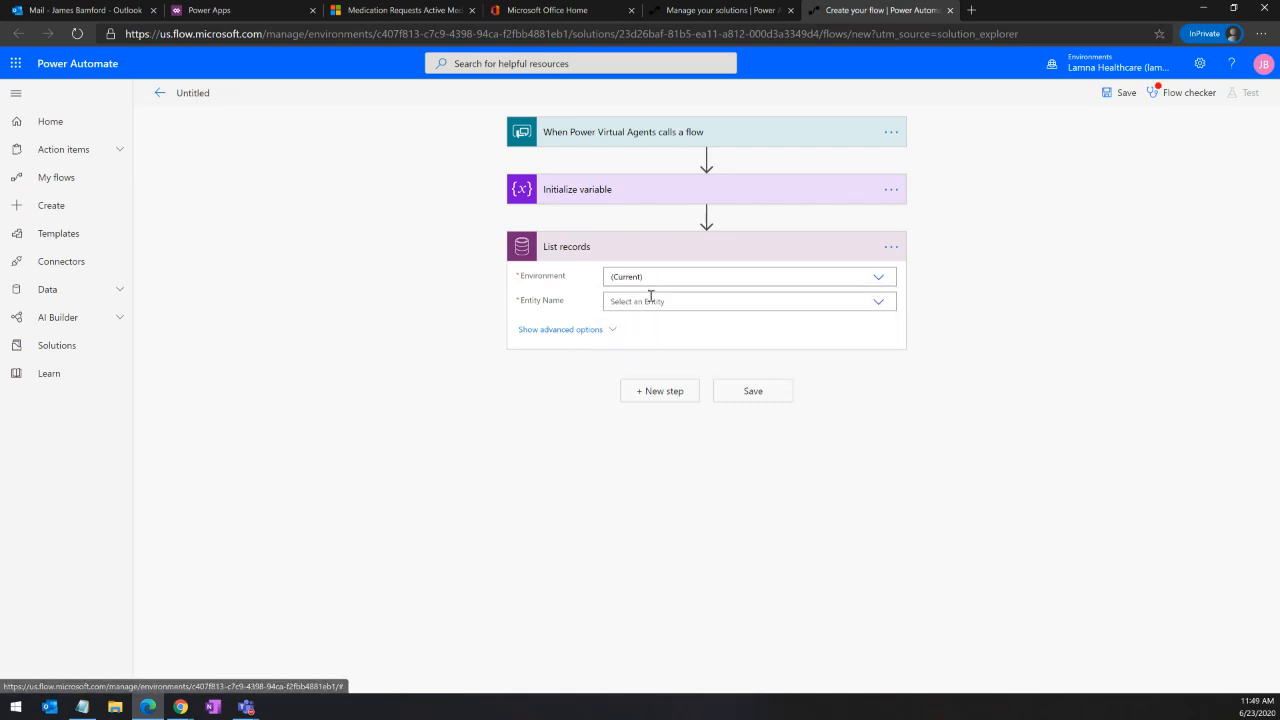
pyautogui.click(878, 302)
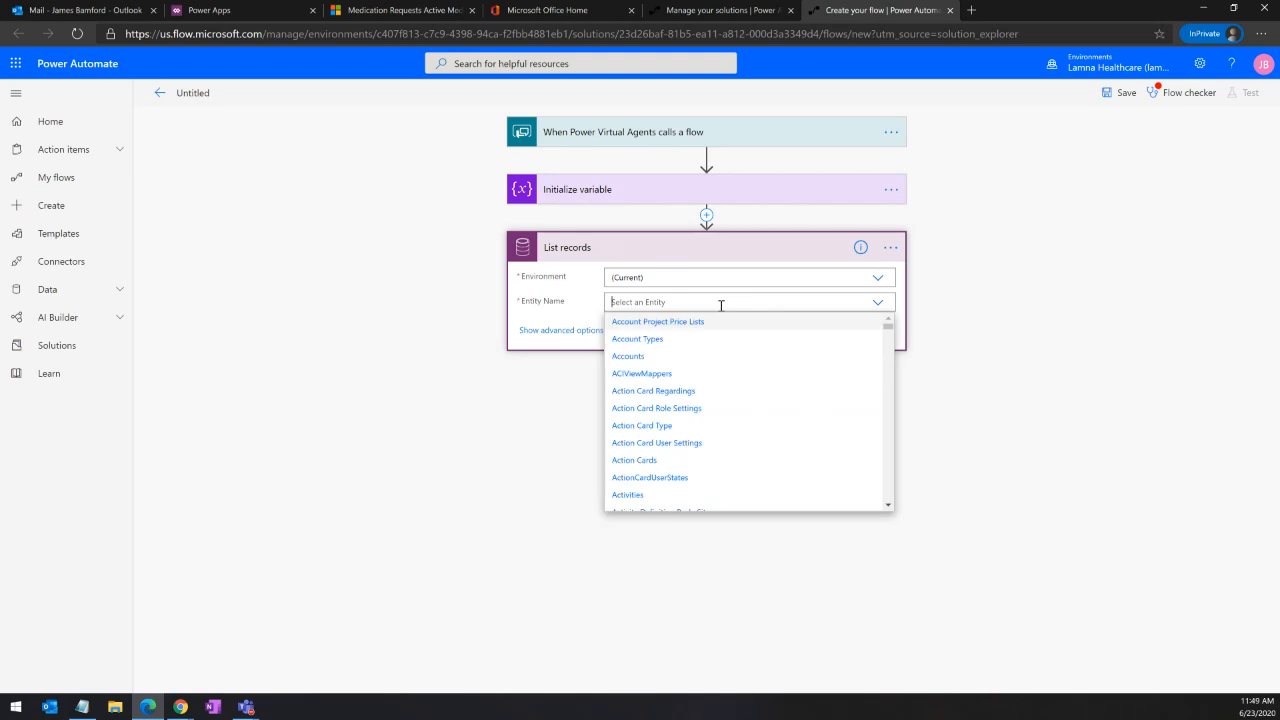
pyautogui.moveTo(884, 326); pyautogui.dragTo(897, 409)
pyautogui.scroll(-5, 840, 420)
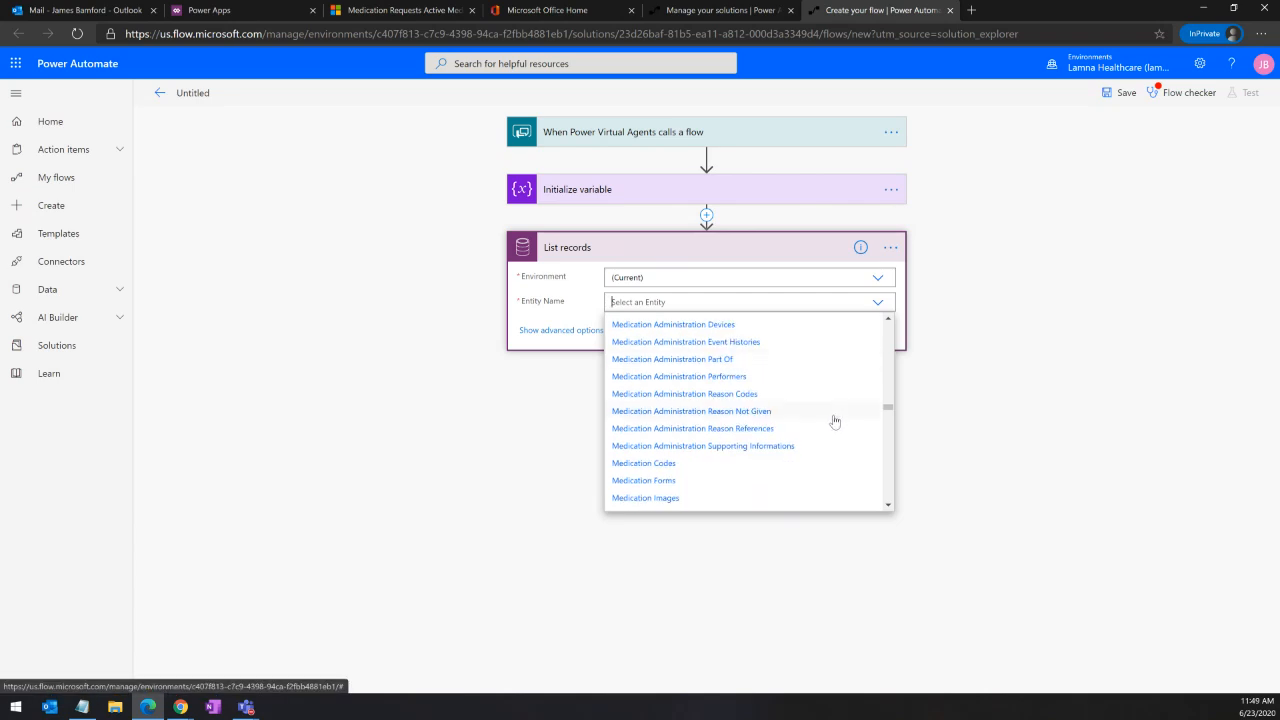
pyautogui.scroll(-4, 829, 424)
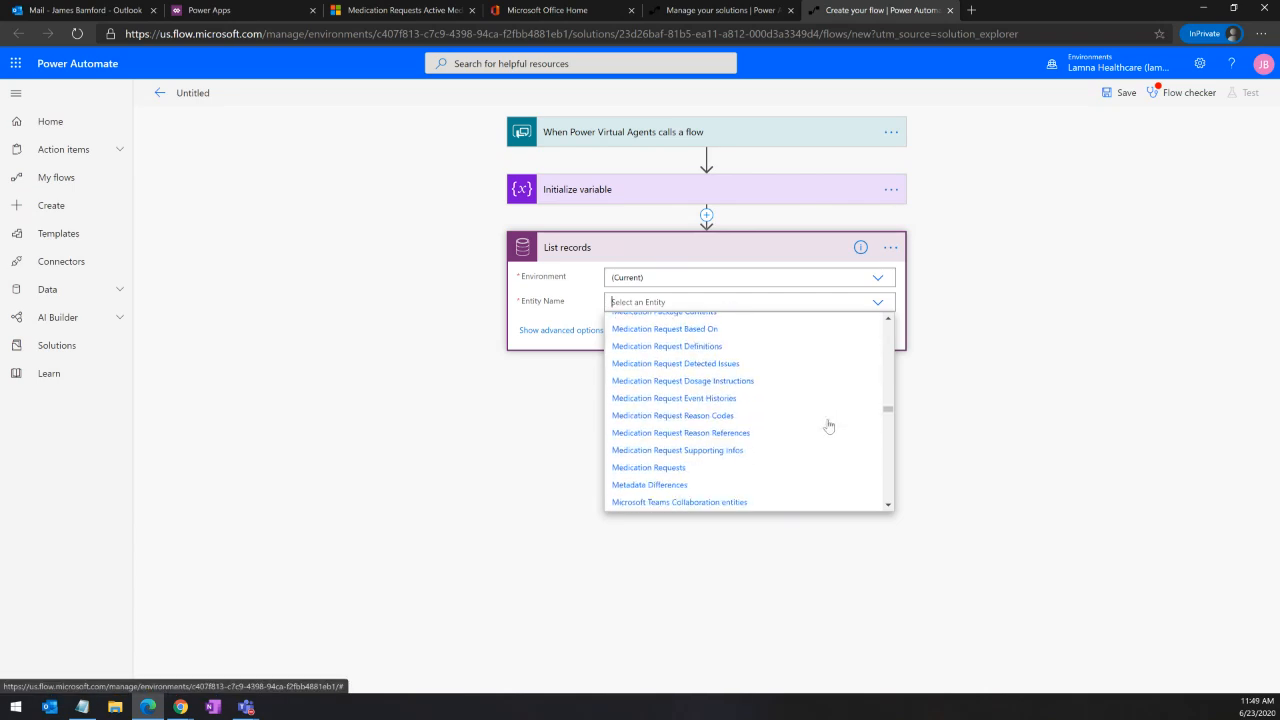
pyautogui.click(733, 470)
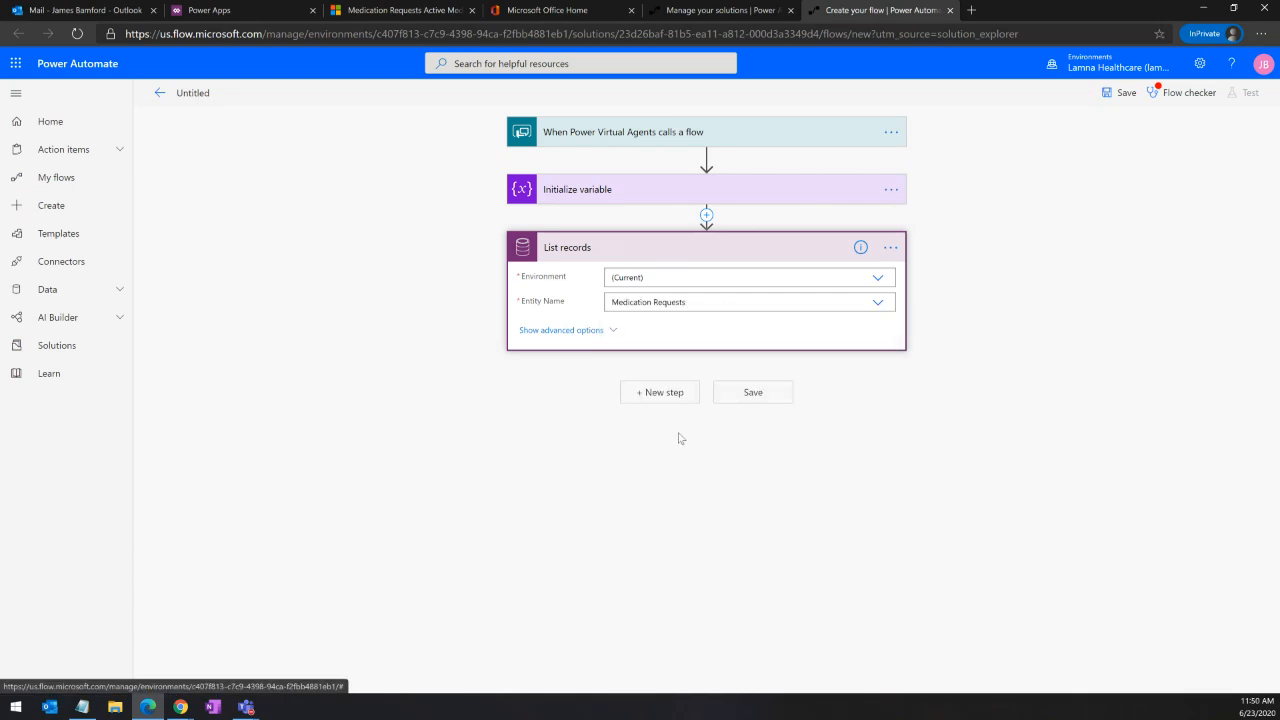
# Step: Set the List records filter query to msemr_identifier, copied from the entity's fields in Power Apps, eq the trigger's MRN dynamic content
pyautogui.click(605, 331)
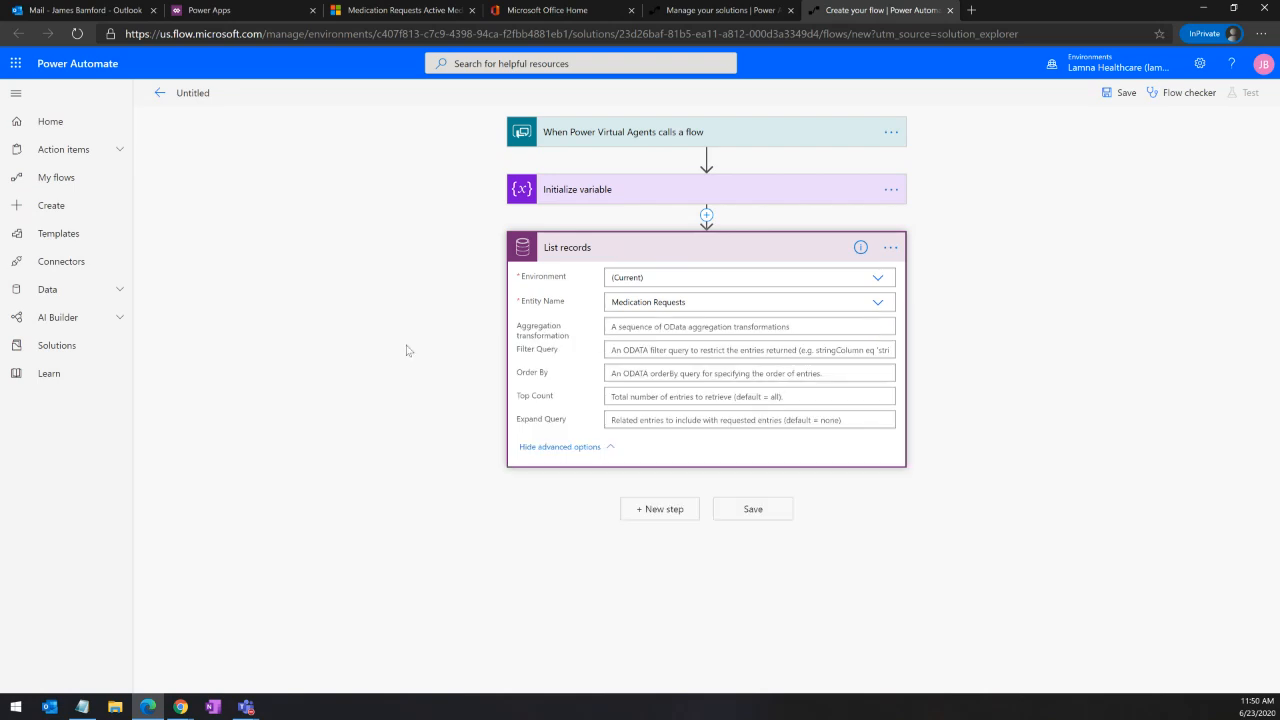
pyautogui.hotkey('alt', 'Tab')
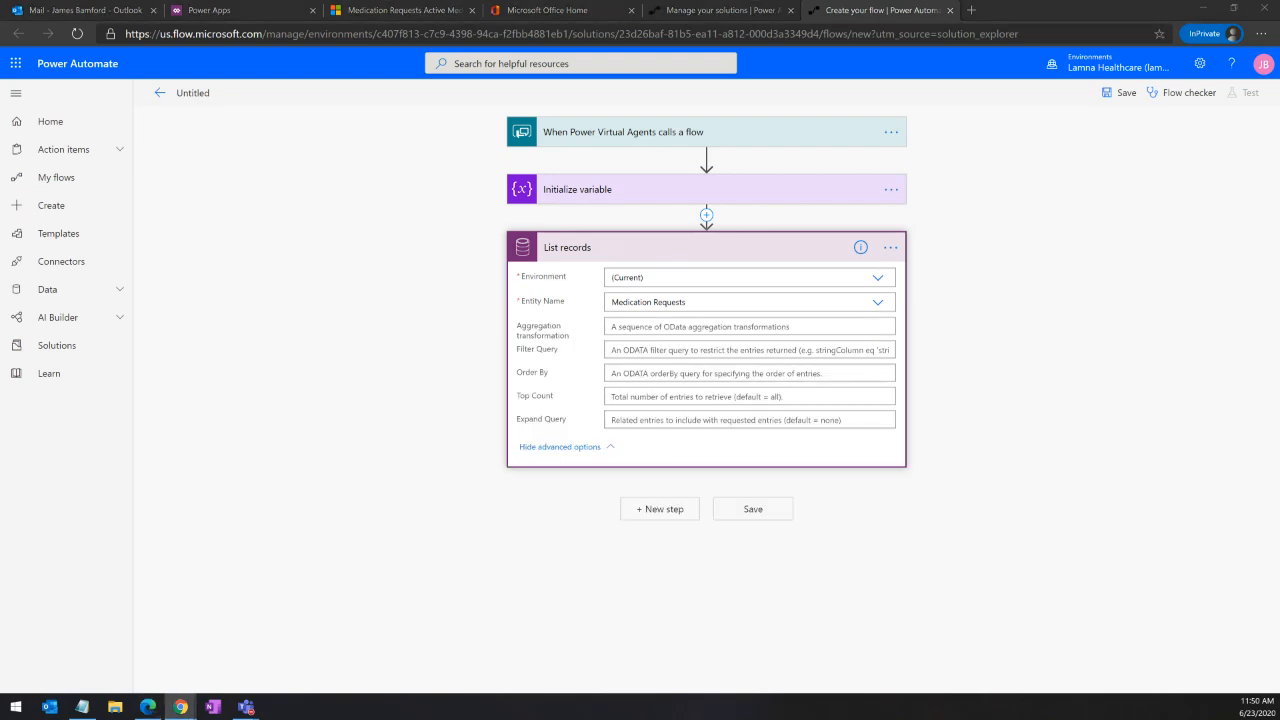
pyautogui.click(662, 352)
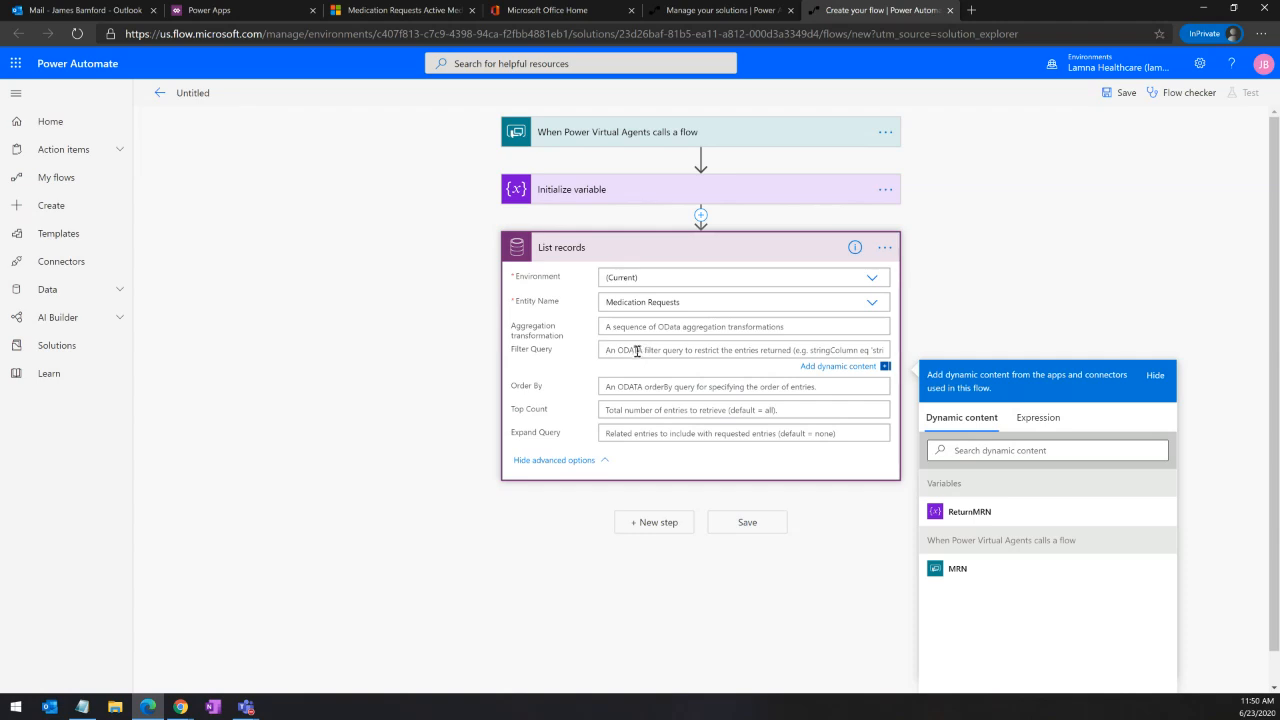
pyautogui.click(245, 22)
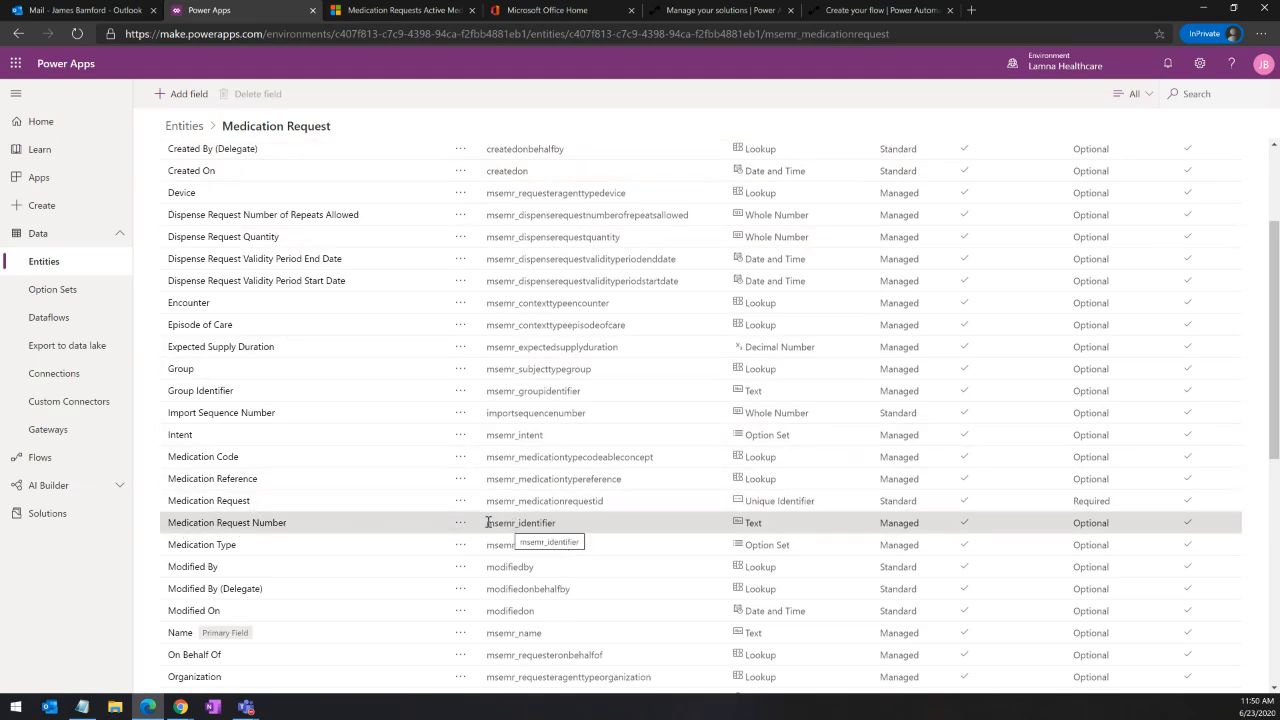
pyautogui.moveTo(487, 522); pyautogui.dragTo(558, 524)
pyautogui.hotkey('ctrl', 'c')
pyautogui.click(886, 12)
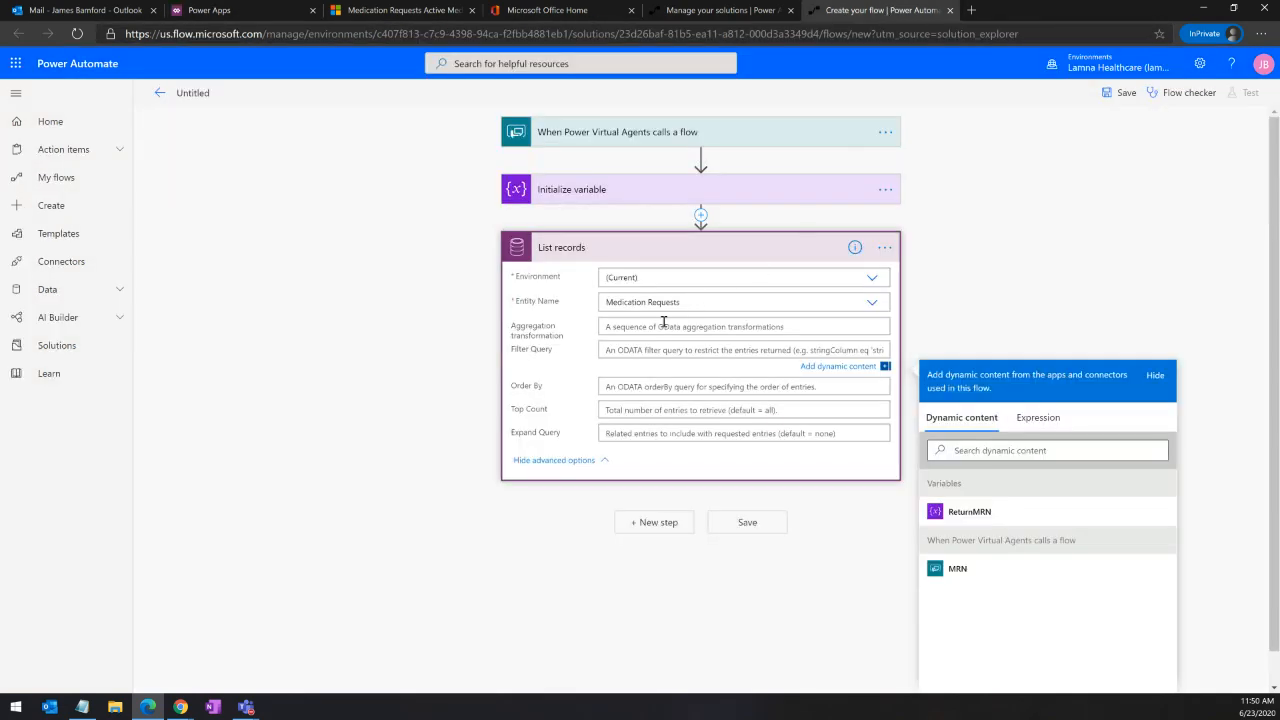
pyautogui.click(650, 352)
pyautogui.hotkey('ctrl', 'v')
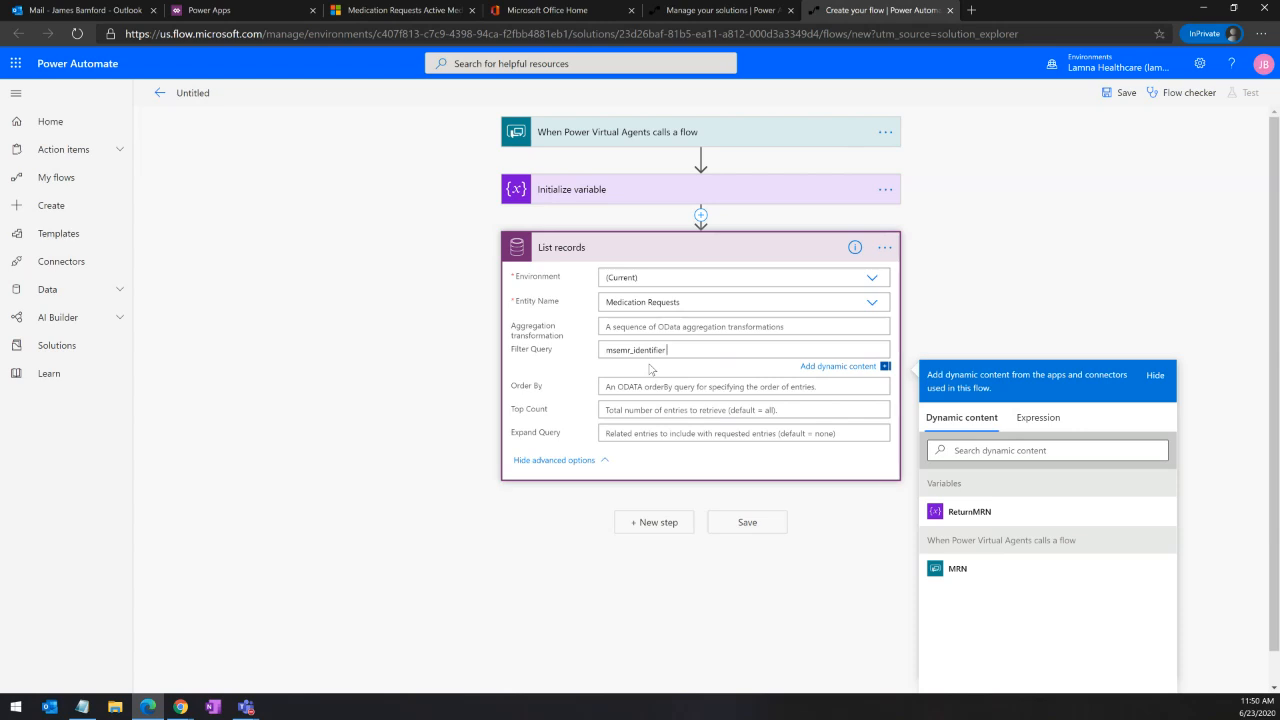
pyautogui.write('eq')
pyautogui.click(952, 569)
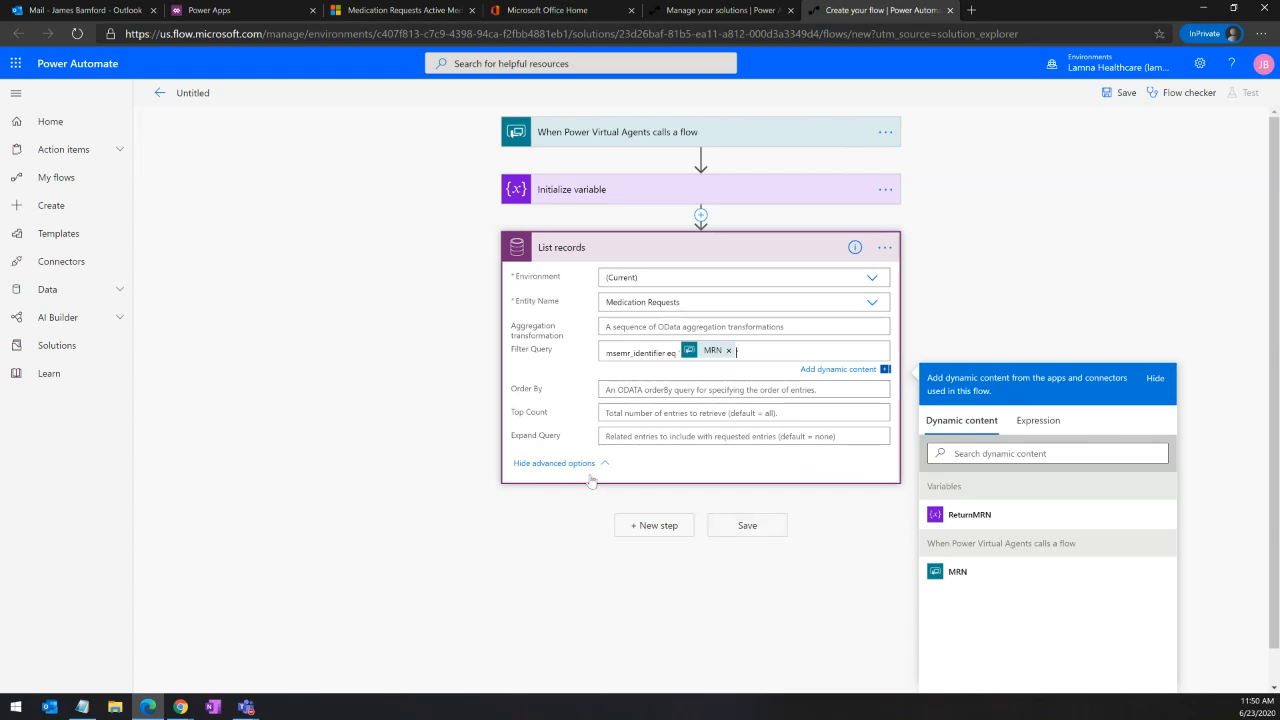
# Step: Limit the List records top count to 1 and check the Active Medication Requests view in Dynamics 365
pyautogui.click(636, 412)
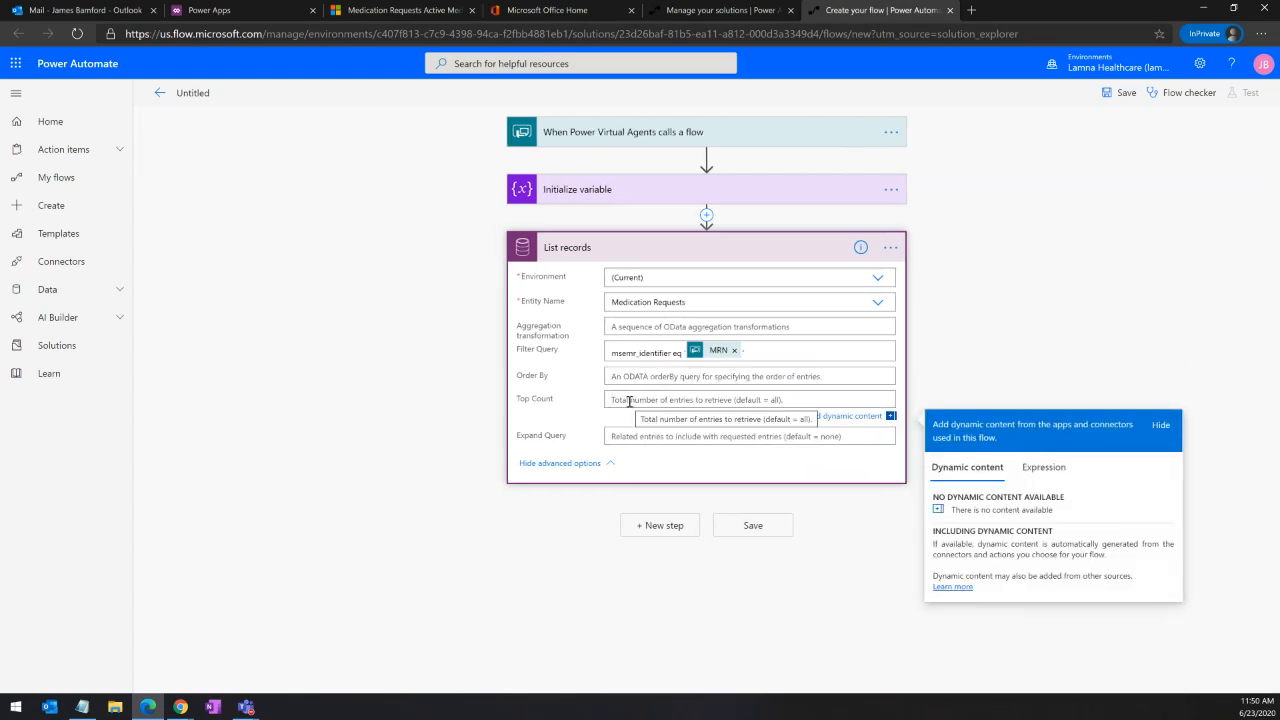
pyautogui.write('1')
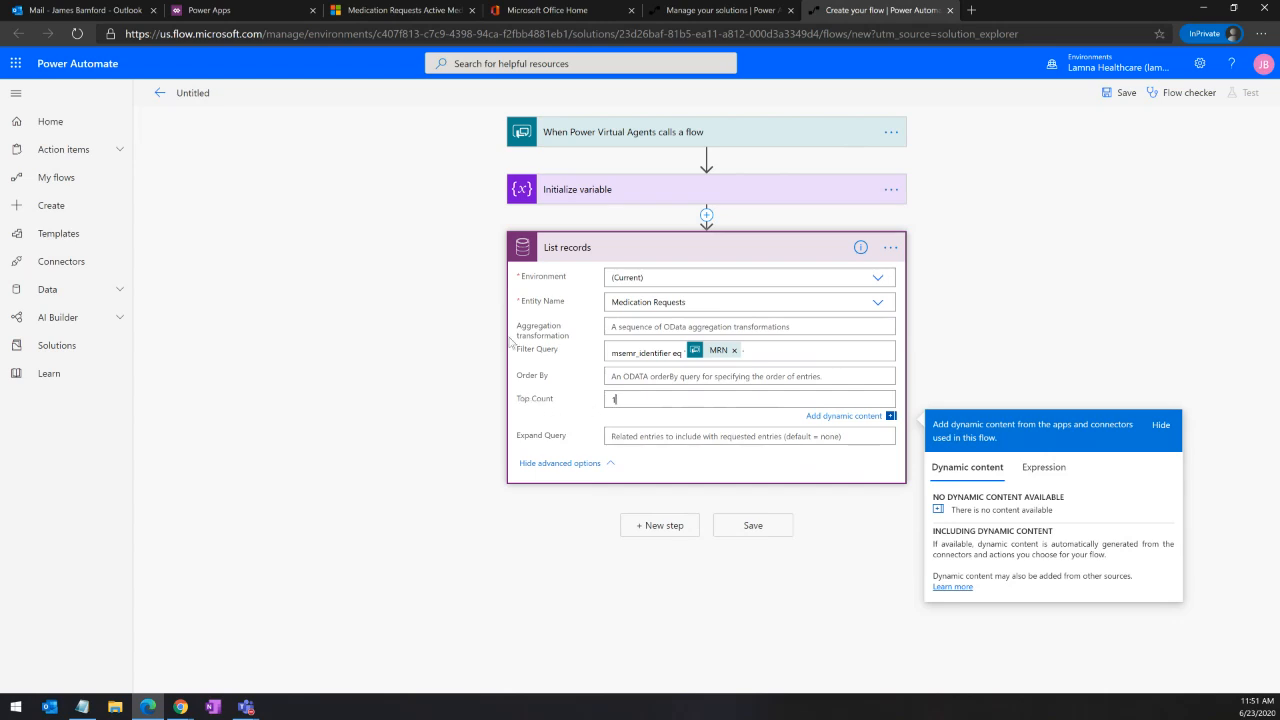
pyautogui.click(380, 10)
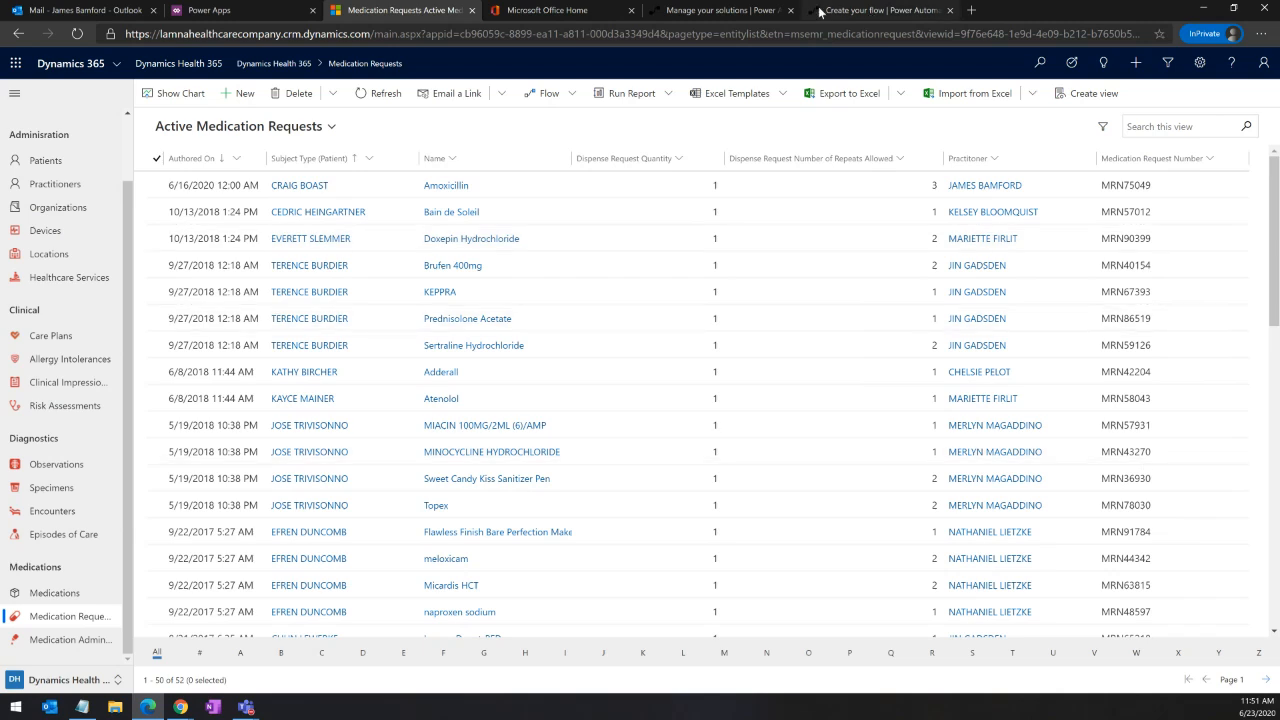
pyautogui.click(857, 11)
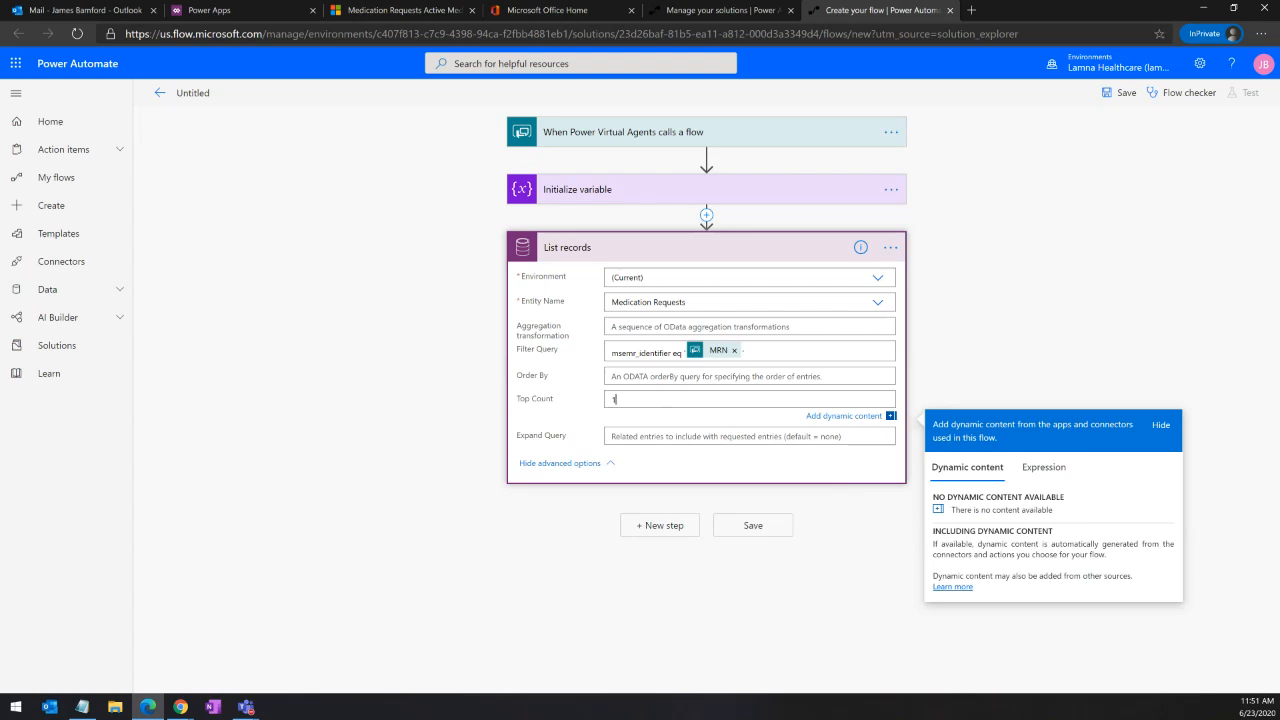
pyautogui.click(655, 525)
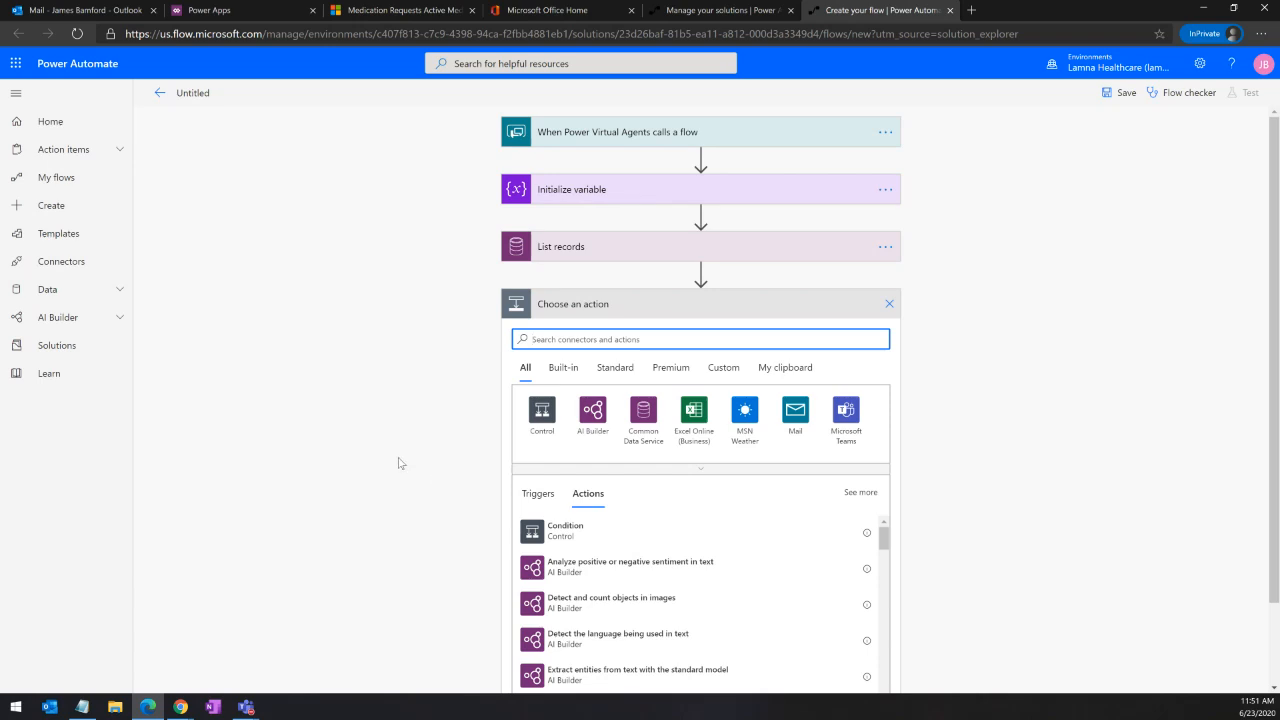
pyautogui.scroll(-2, 396, 425)
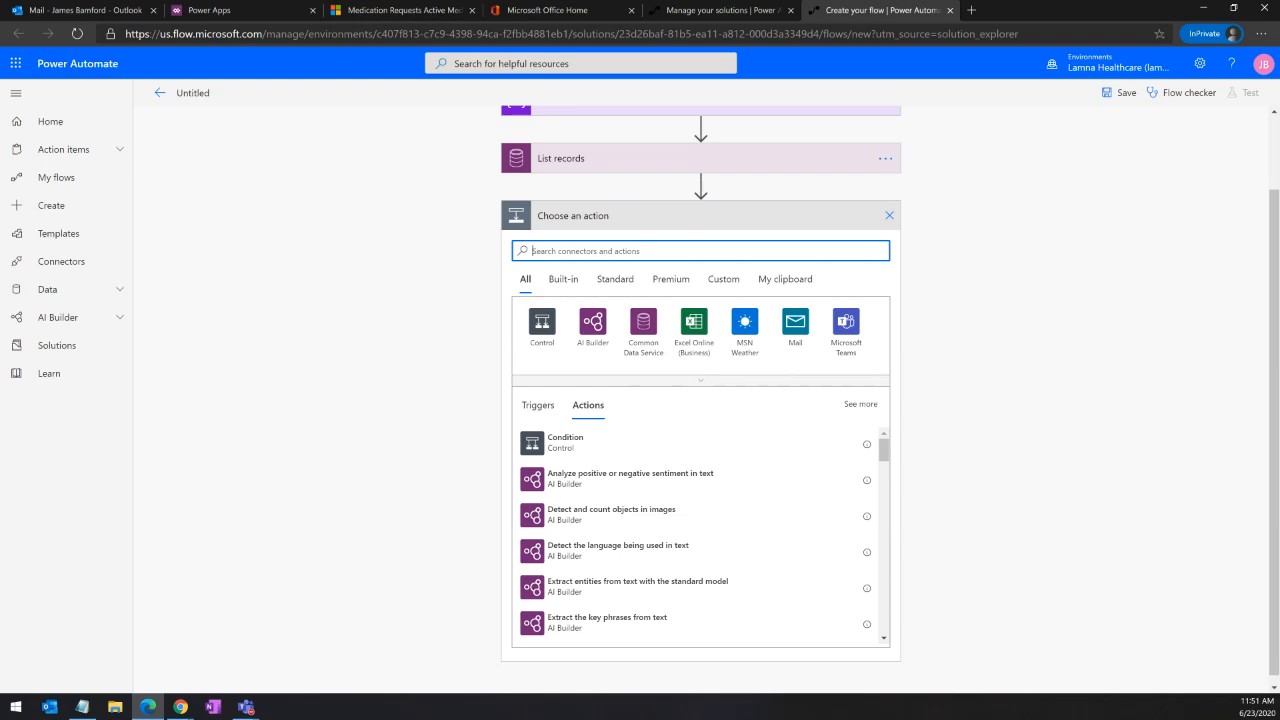
pyautogui.hotkey('alt', 'Tab')
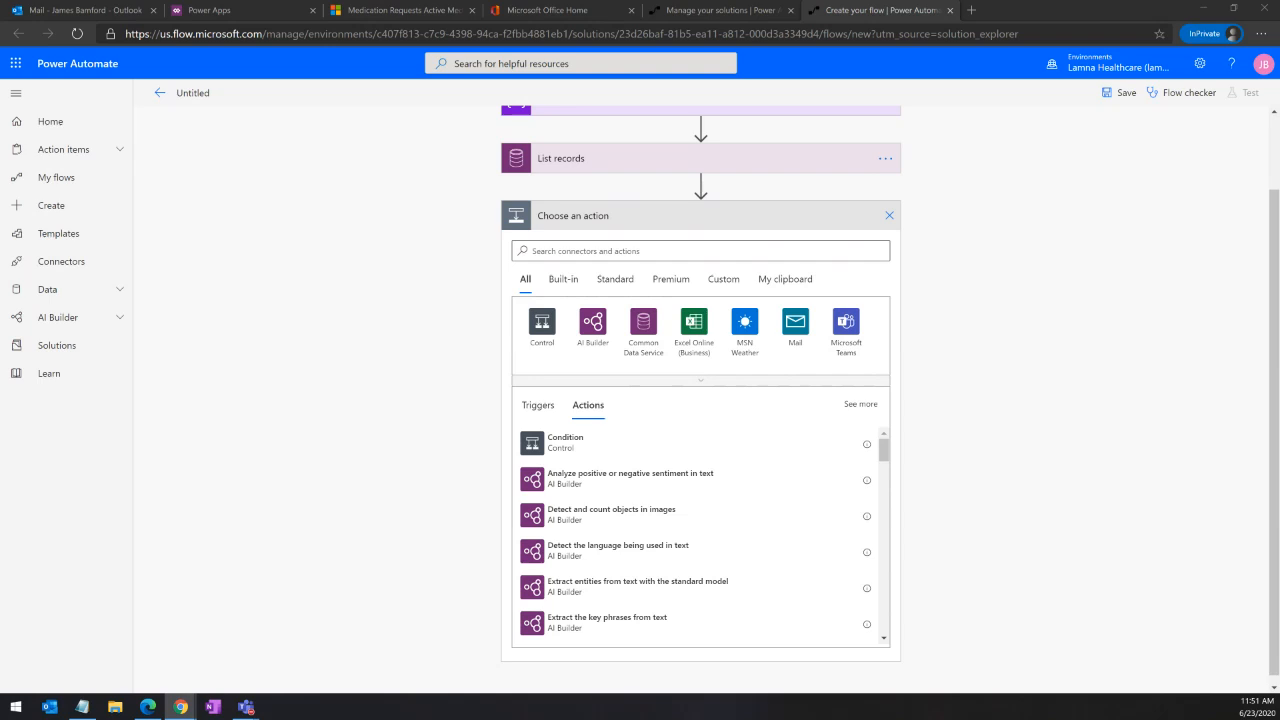
pyautogui.click(654, 331)
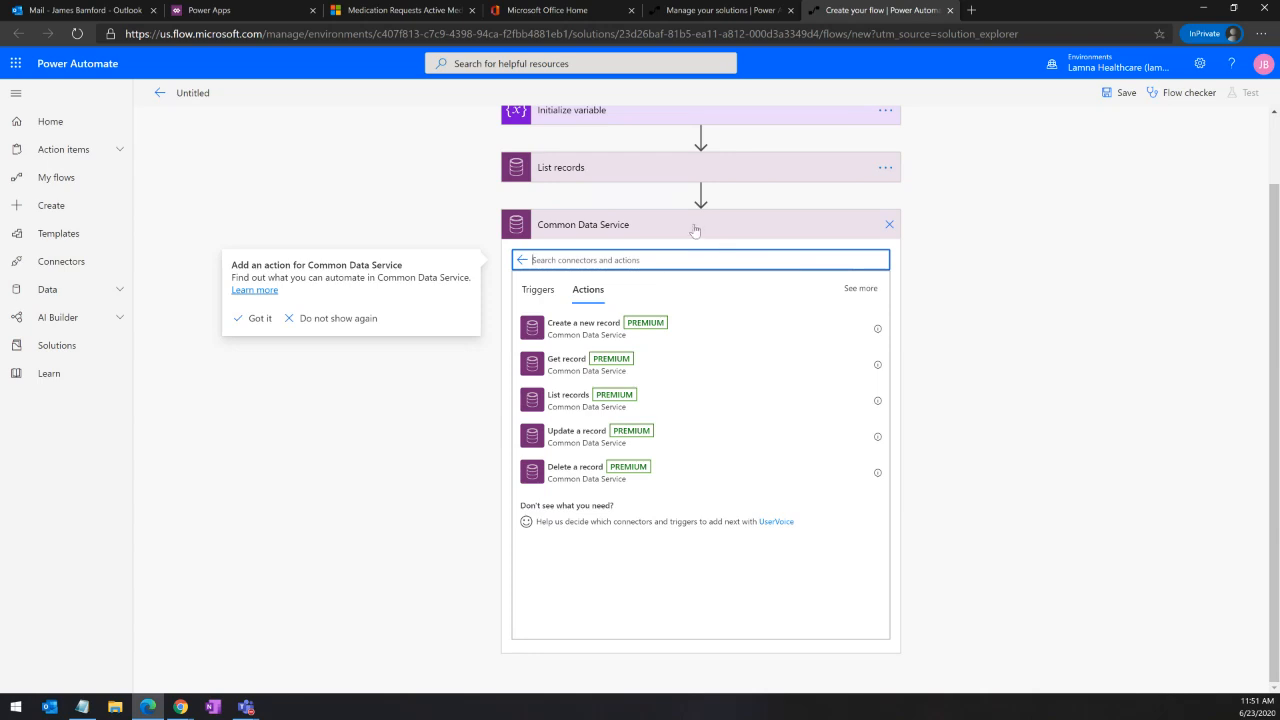
pyautogui.click(889, 224)
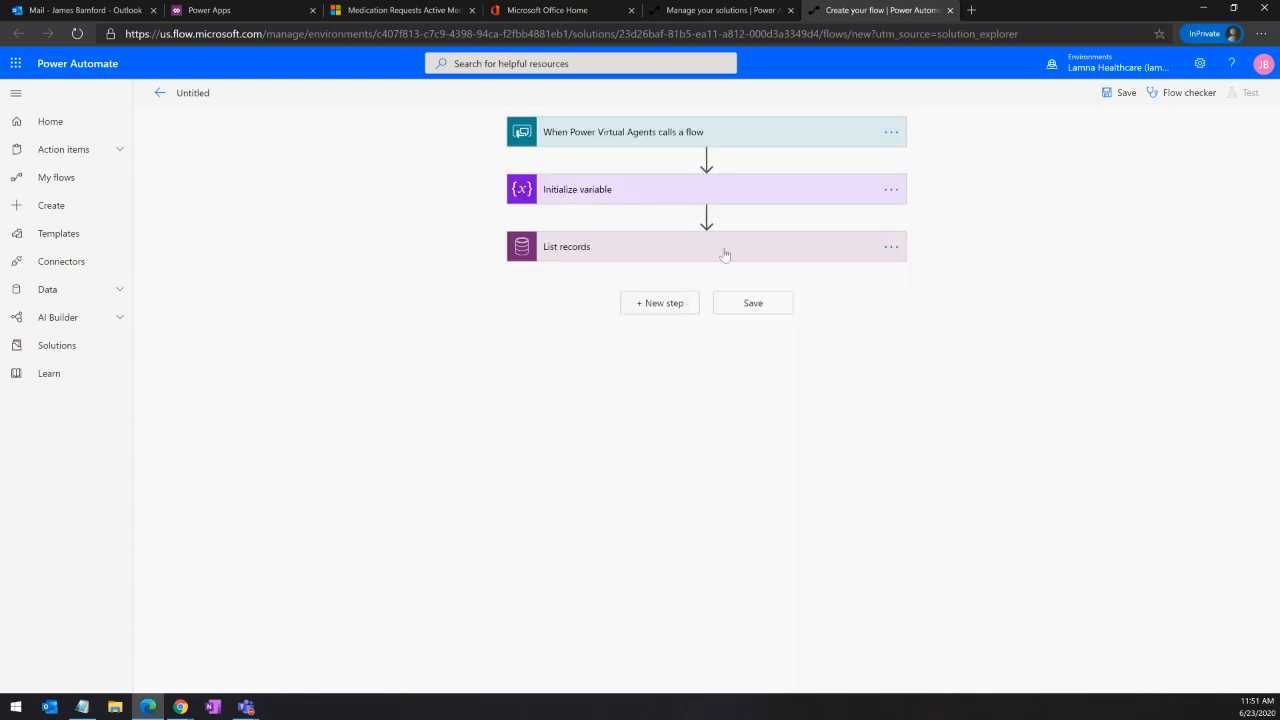
# Step: Add a Set variable action directly after the List records action
pyautogui.click(677, 307)
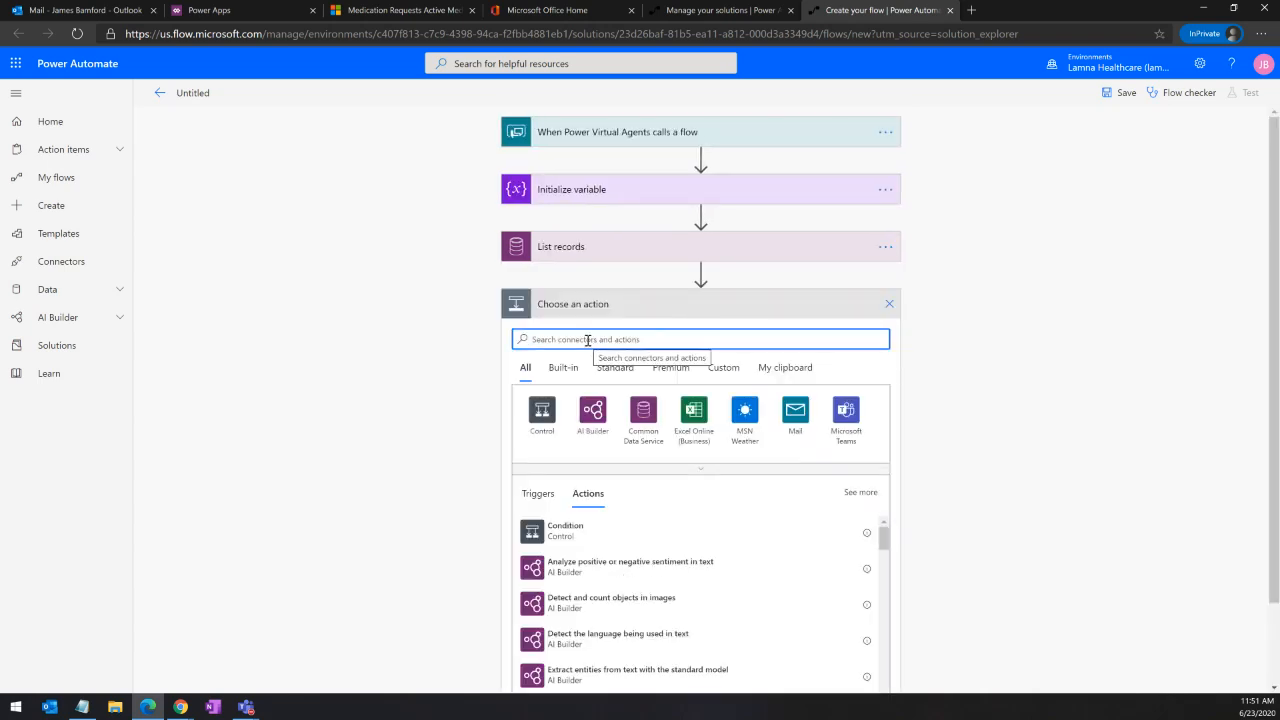
pyautogui.write('set vara')
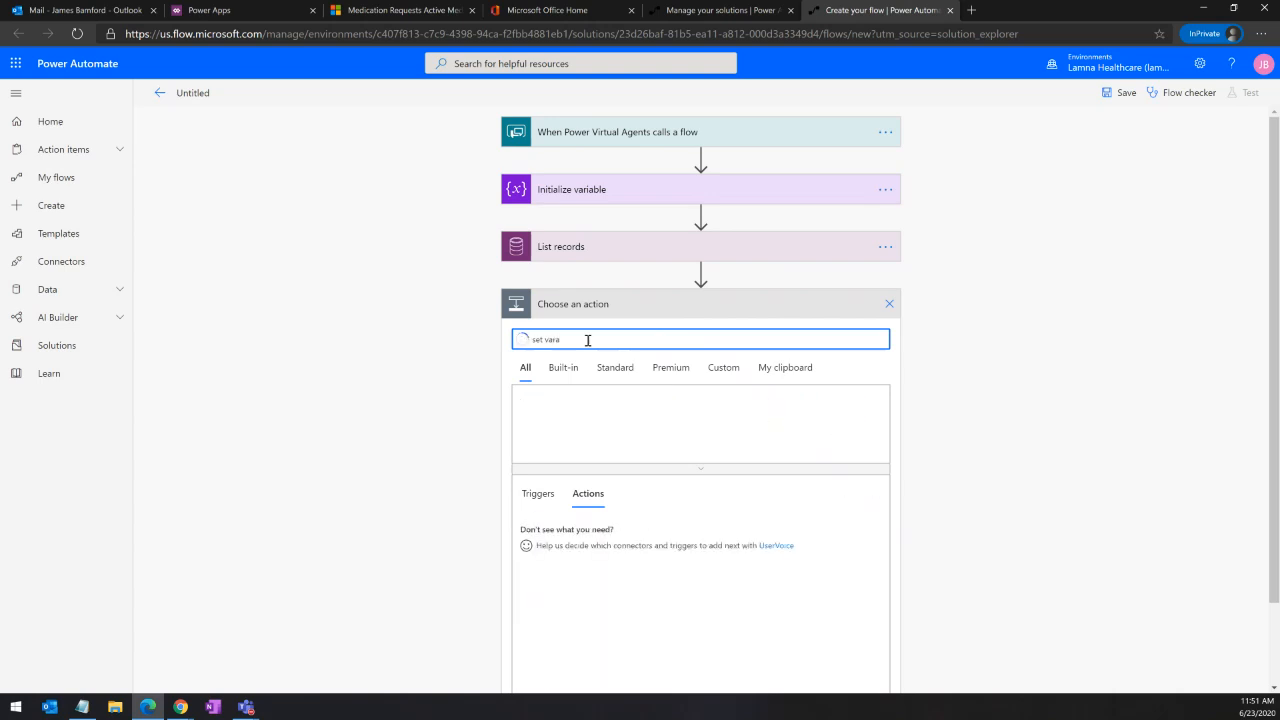
pyautogui.press('BackSpace')
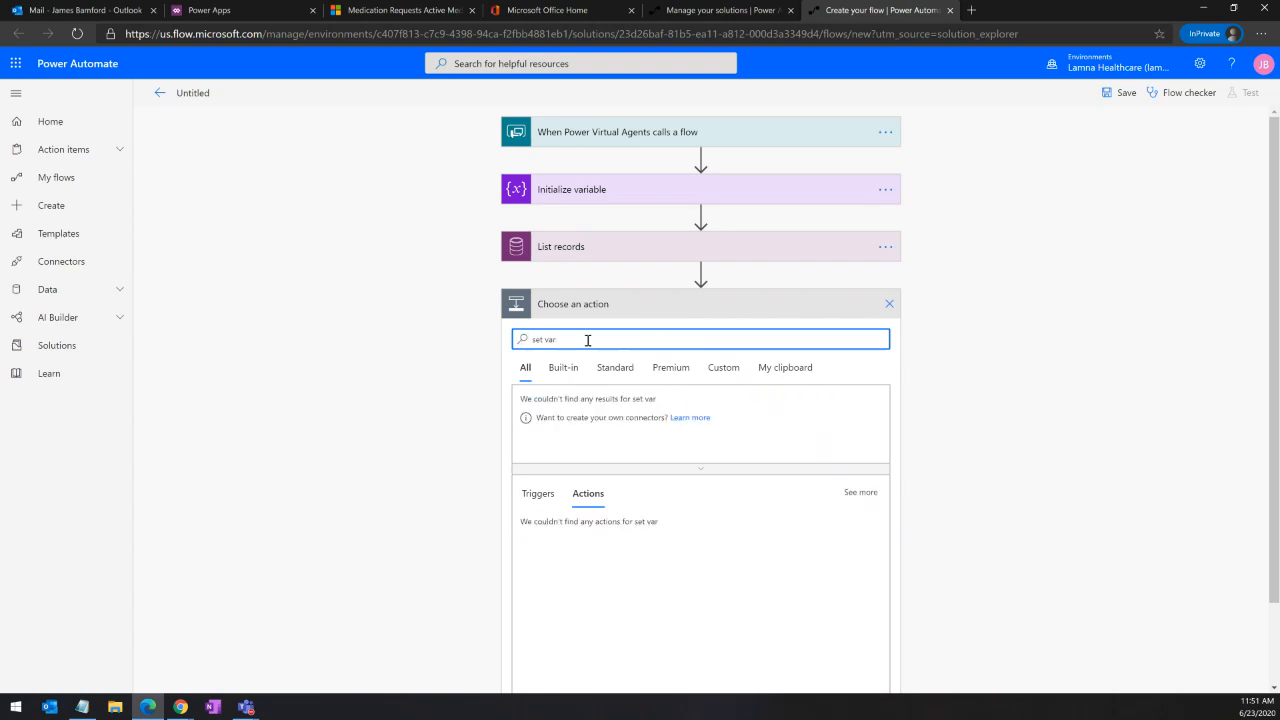
pyautogui.write('iab')
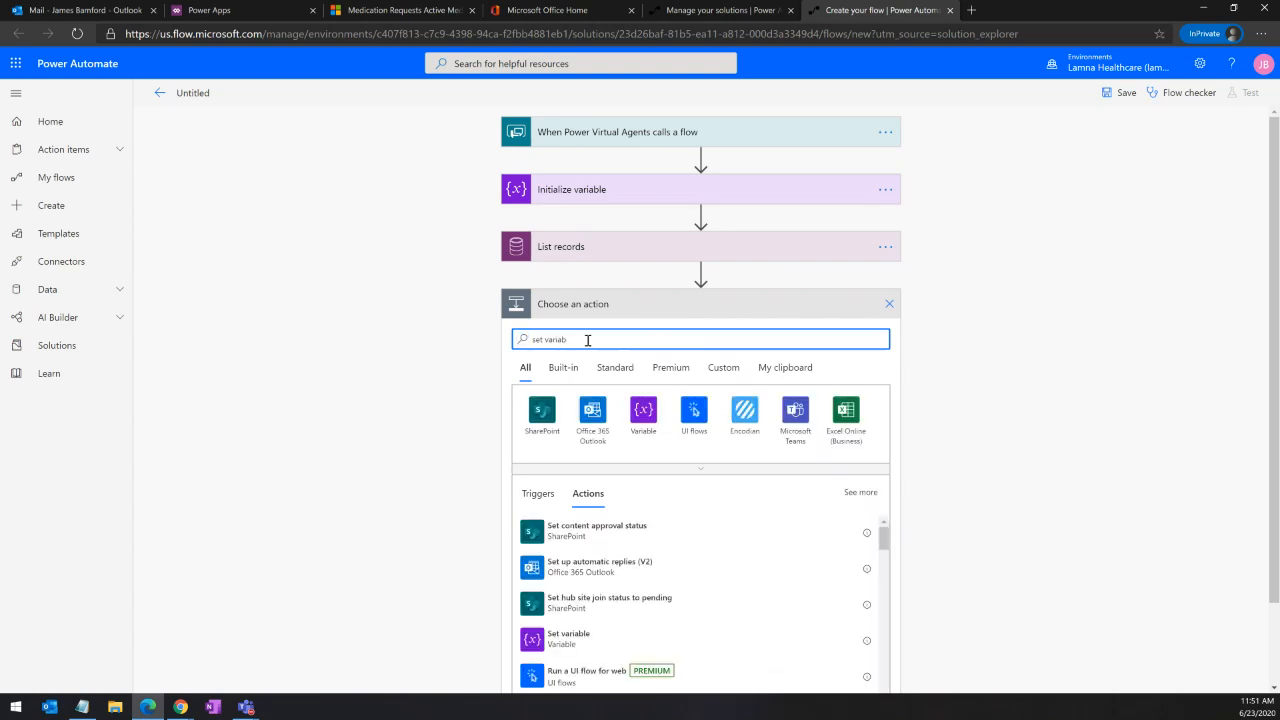
pyautogui.click(582, 638)
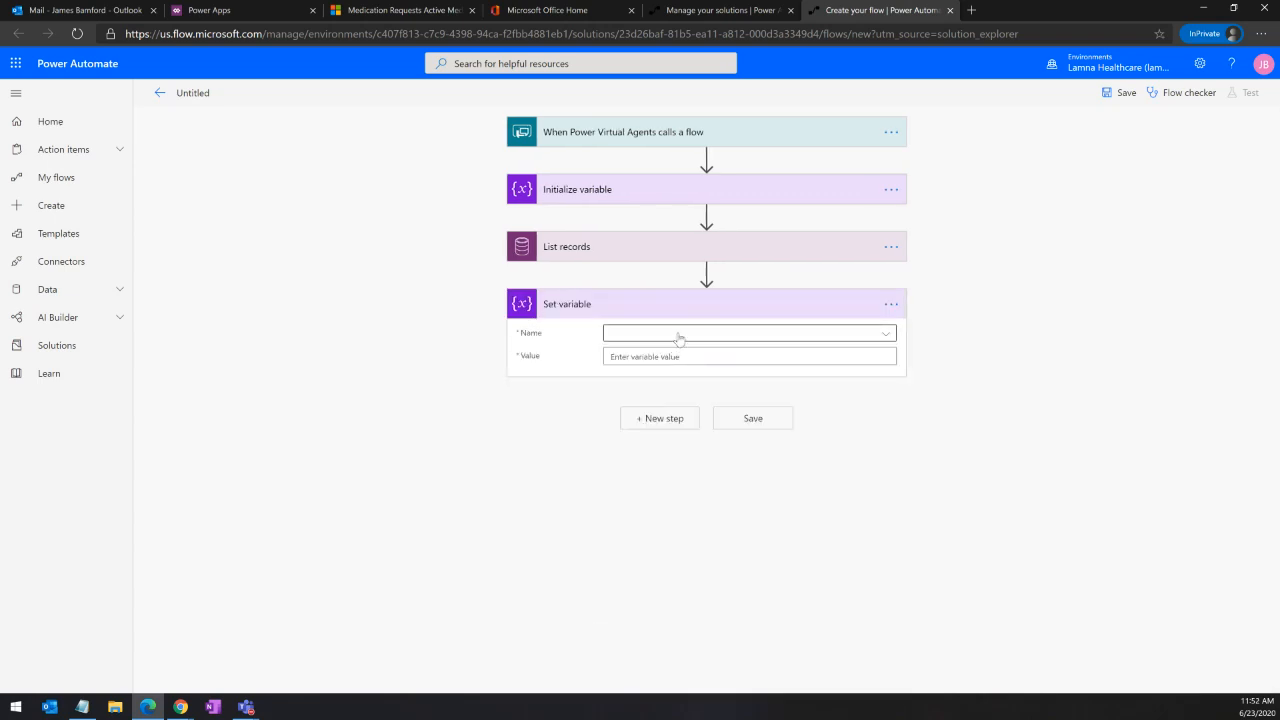
# Step: Set the Set variable action's name to ReturnMRN and its value to the List records value dynamic content
pyautogui.click(678, 338)
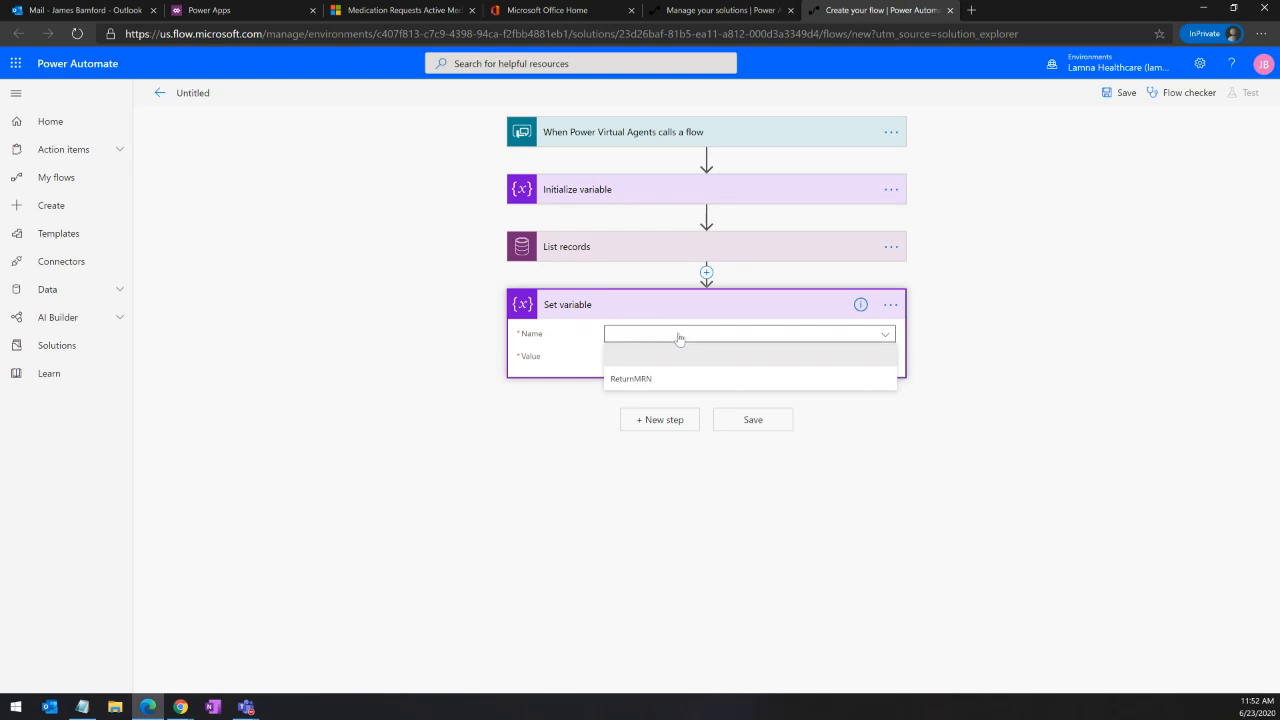
pyautogui.click(659, 379)
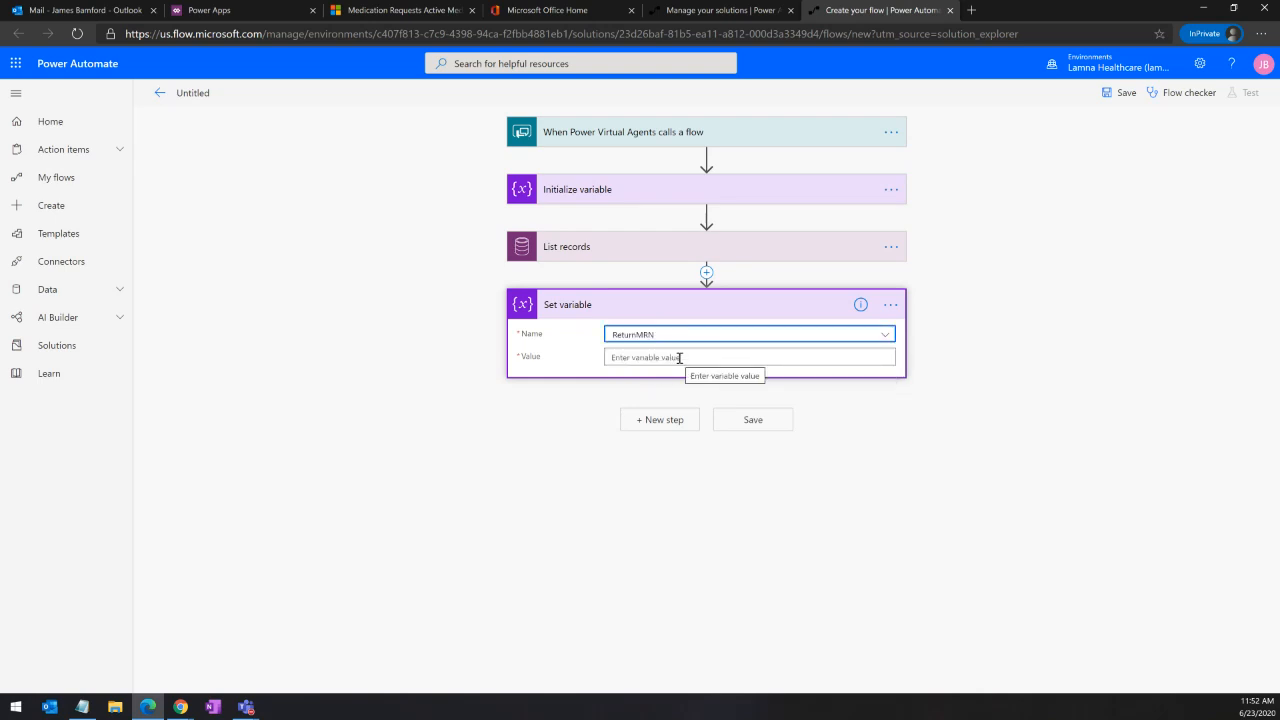
pyautogui.click(679, 357)
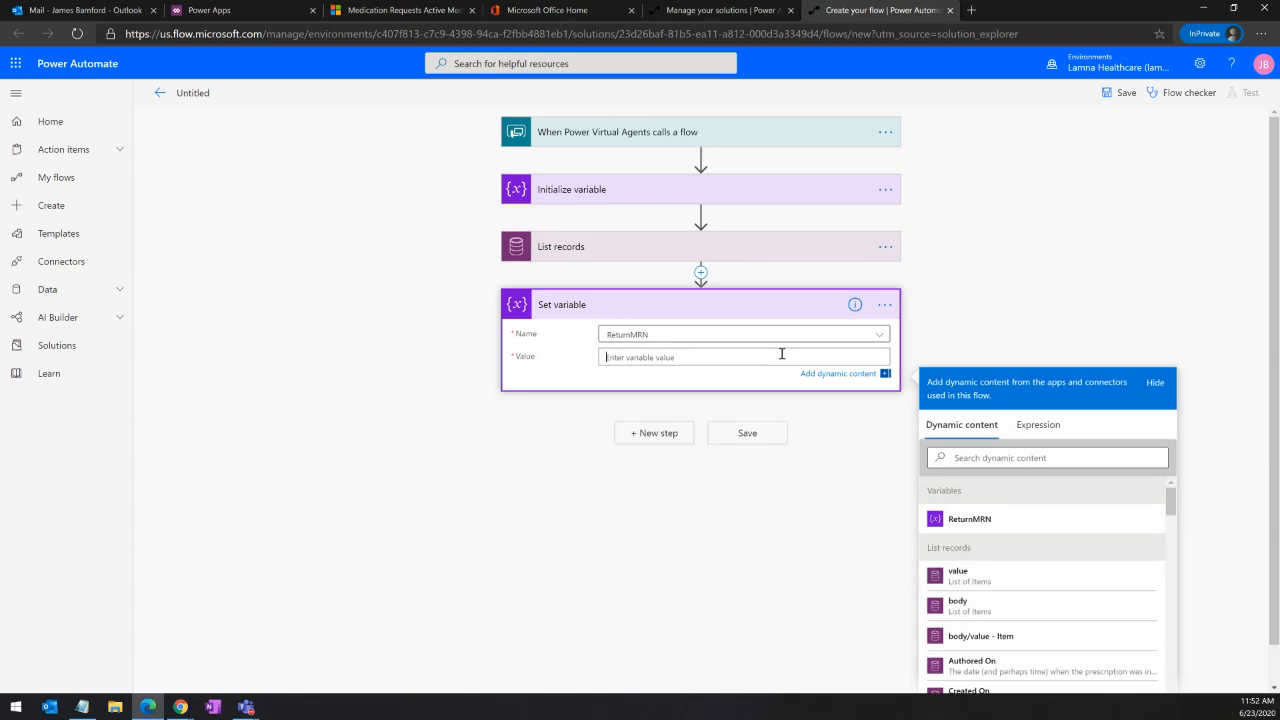
pyautogui.click(976, 580)
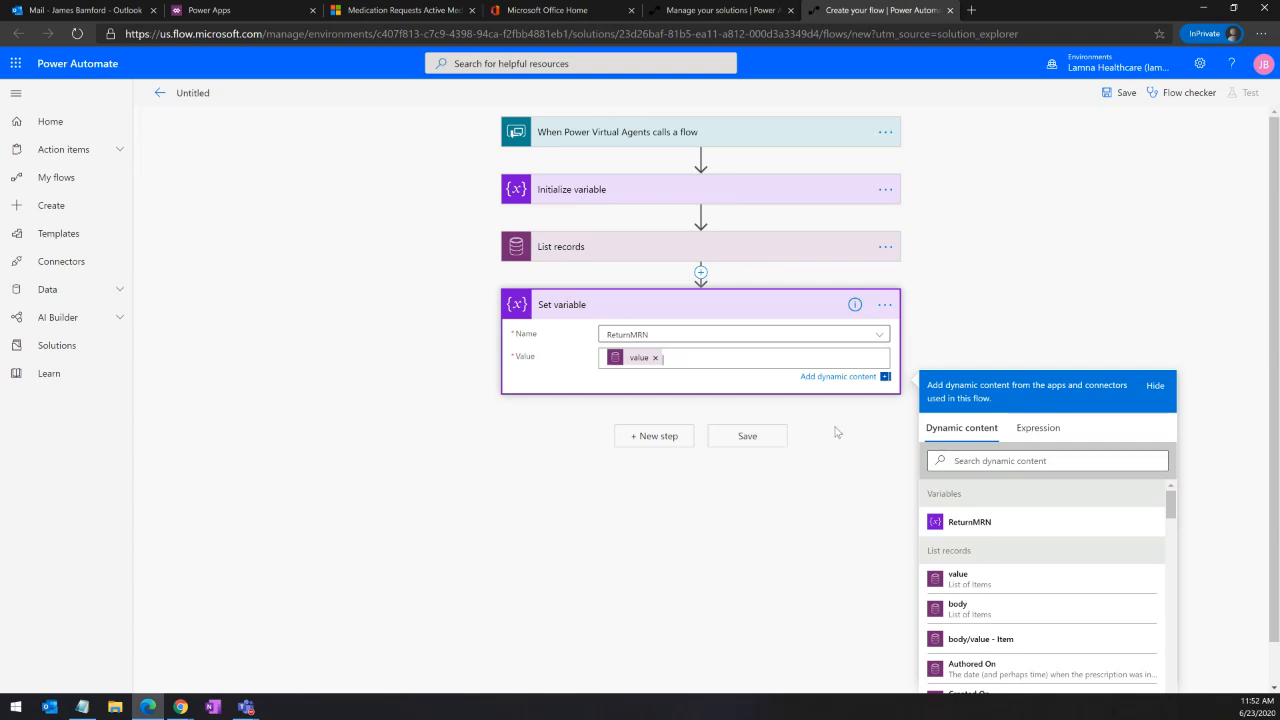
pyautogui.click(843, 378)
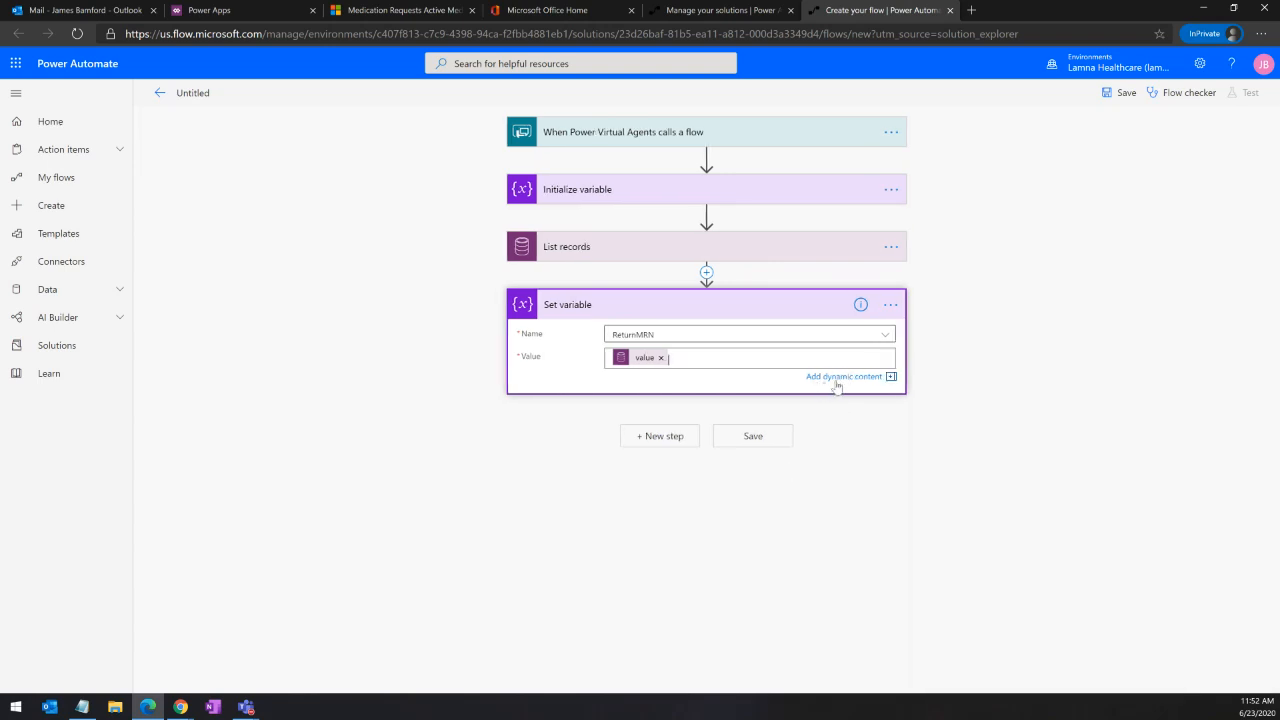
# Step: Clear the value of the Set variable action and discard the unused new step below it
pyautogui.click(651, 435)
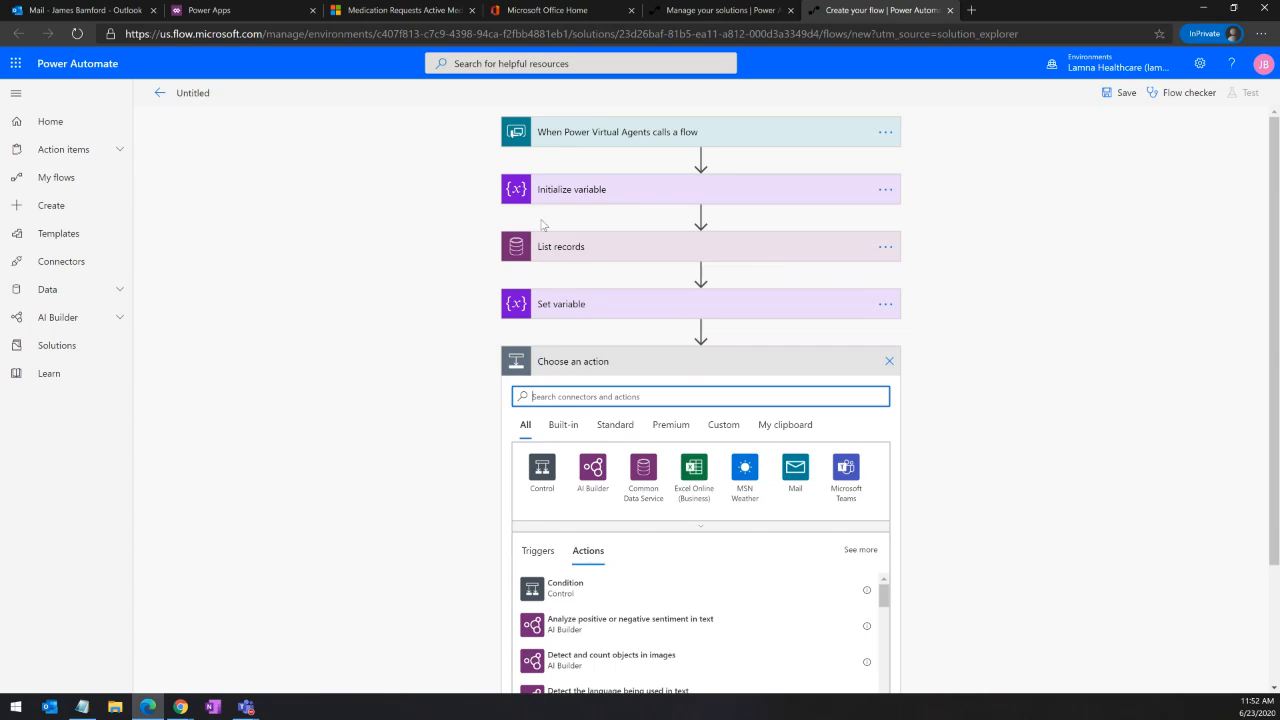
pyautogui.click(686, 302)
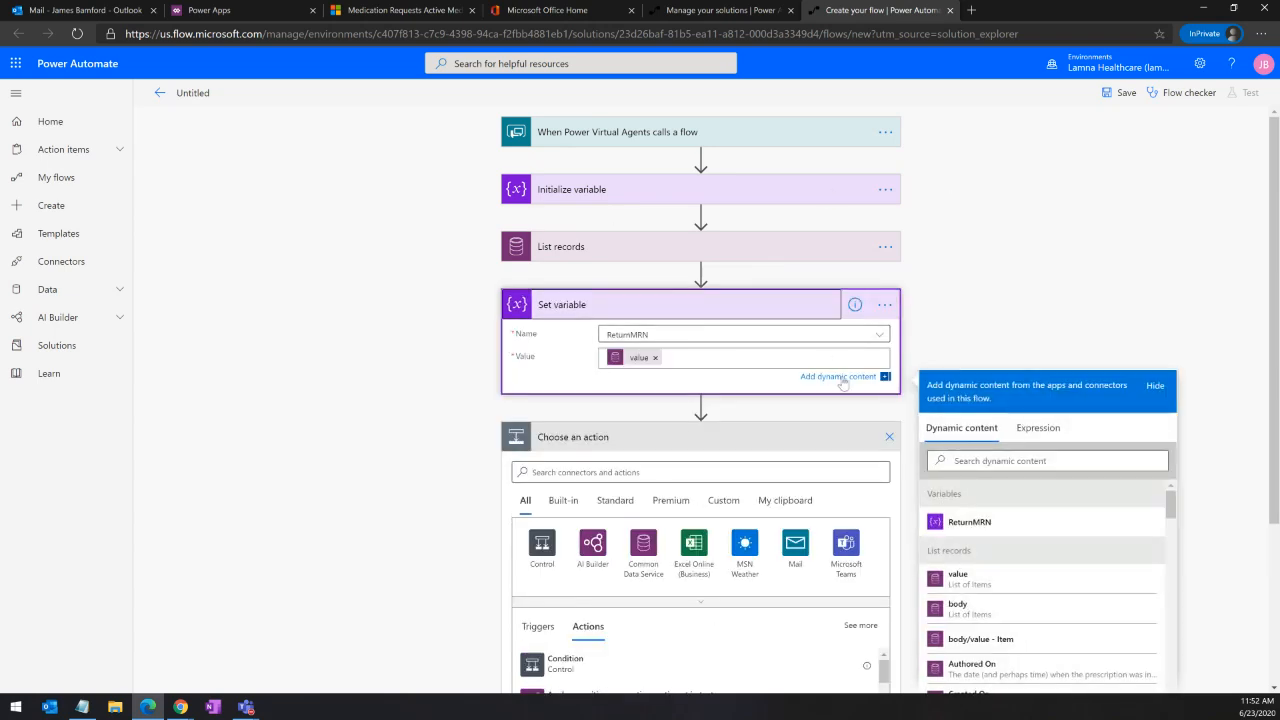
pyautogui.click(783, 360)
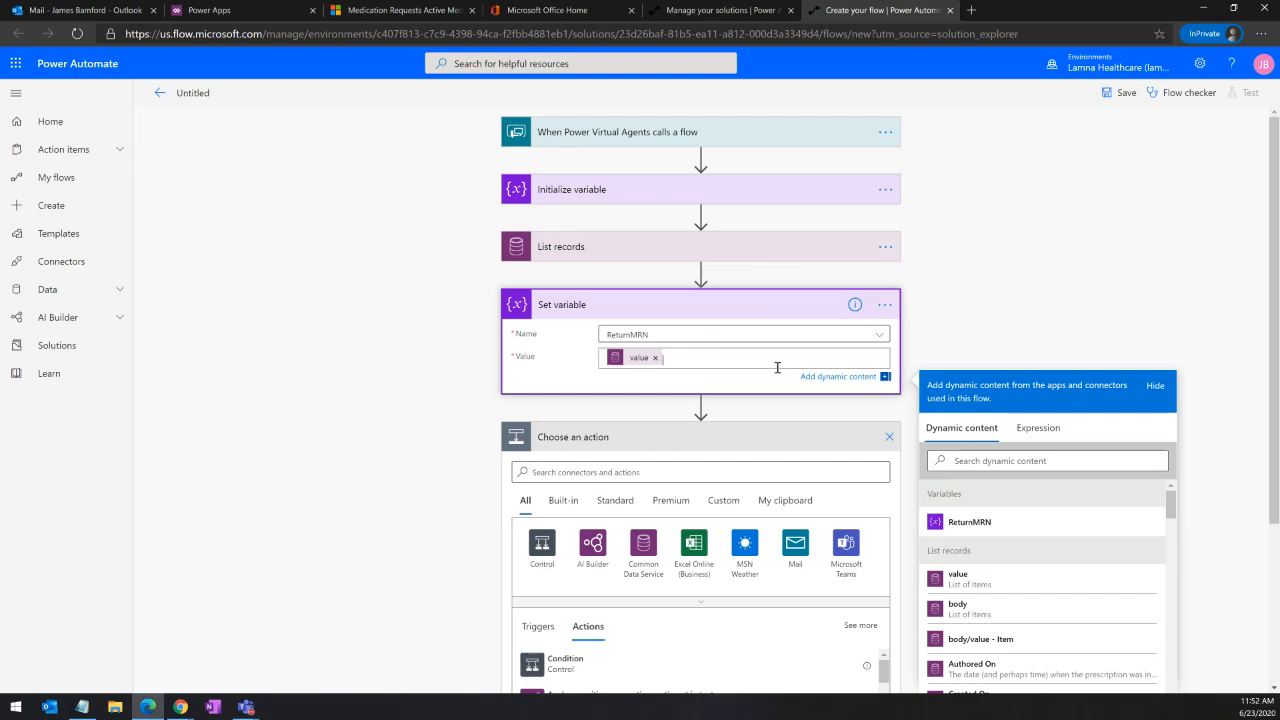
pyautogui.press('BackSpace')
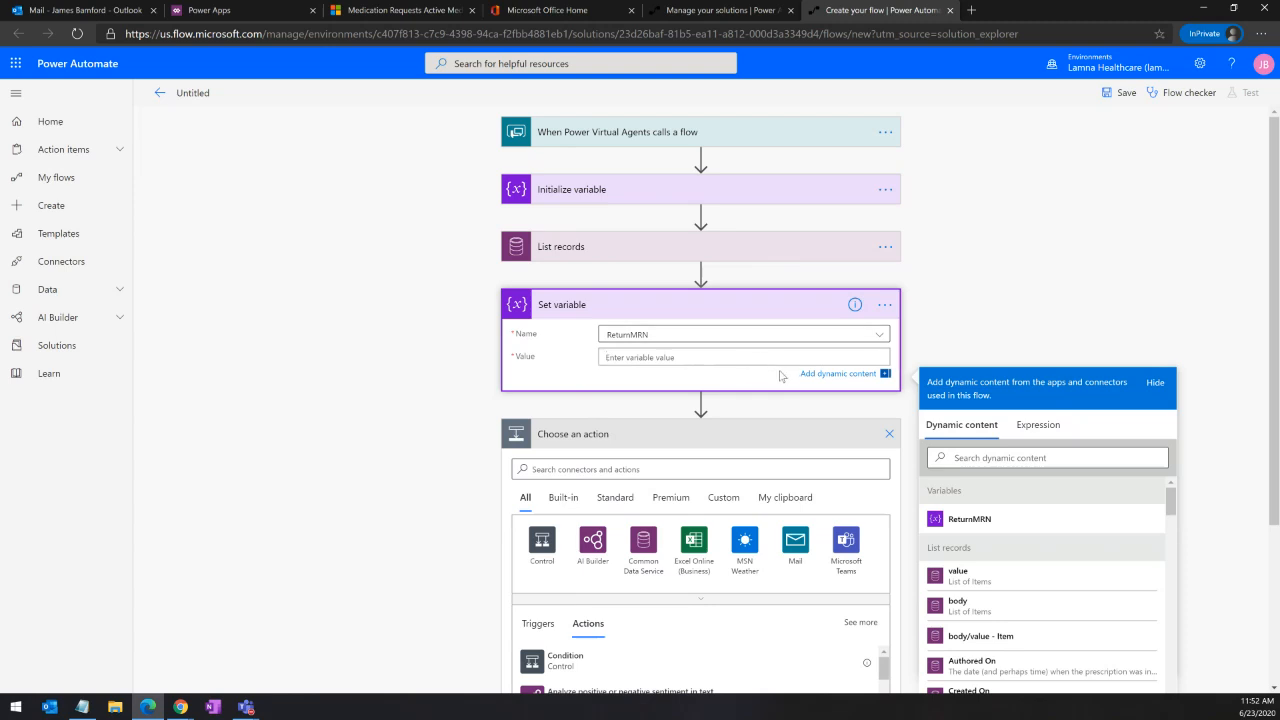
pyautogui.click(706, 307)
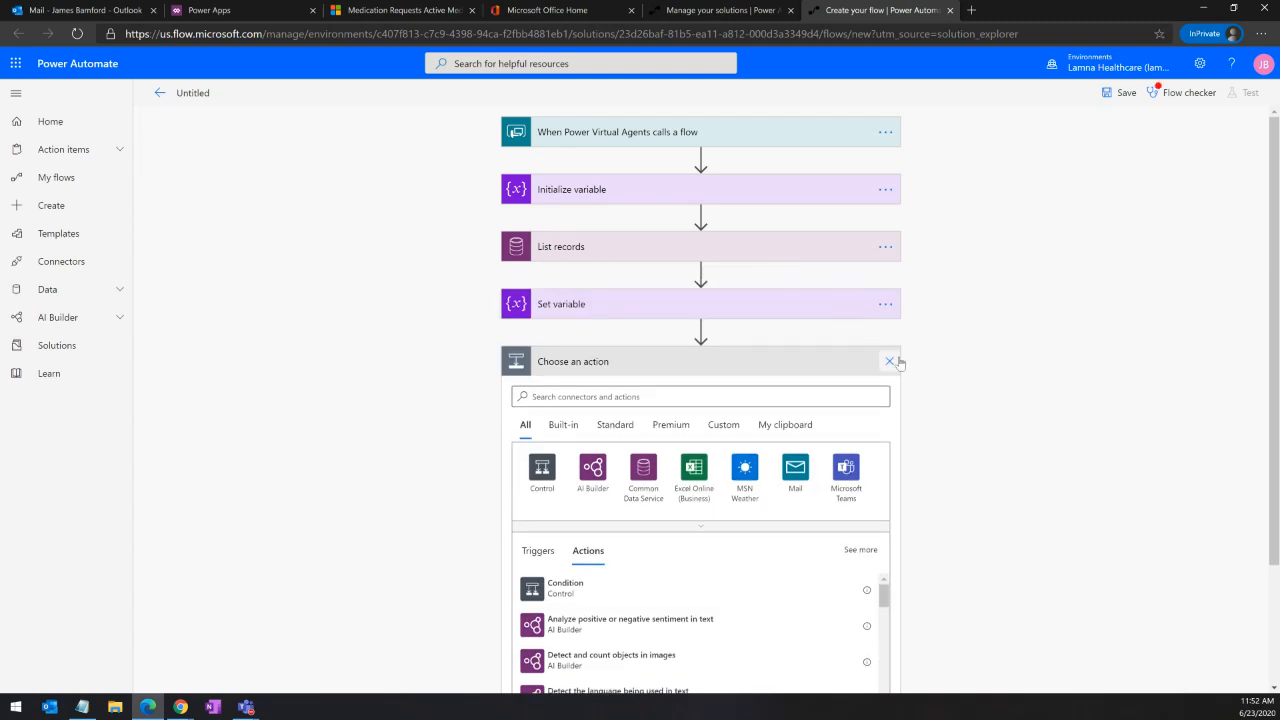
pyautogui.click(890, 362)
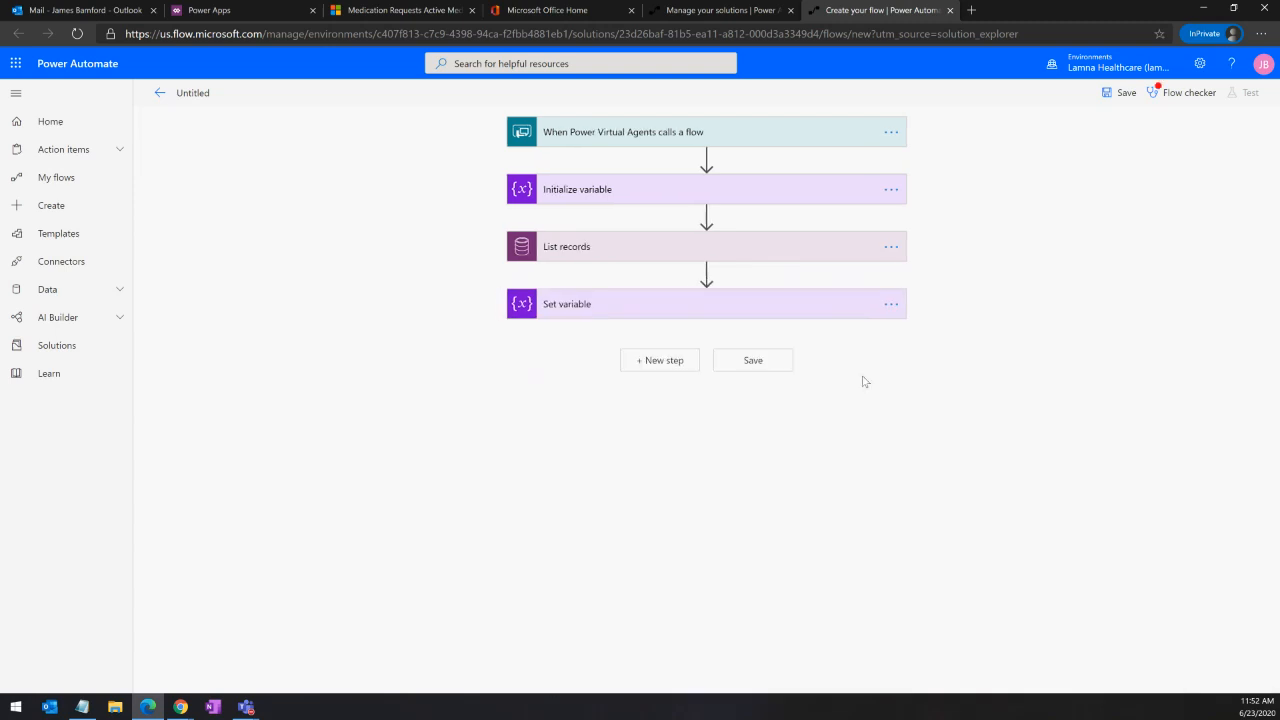
# Step: Delete the Set variable action from the flow and confirm its removal
pyautogui.click(890, 304)
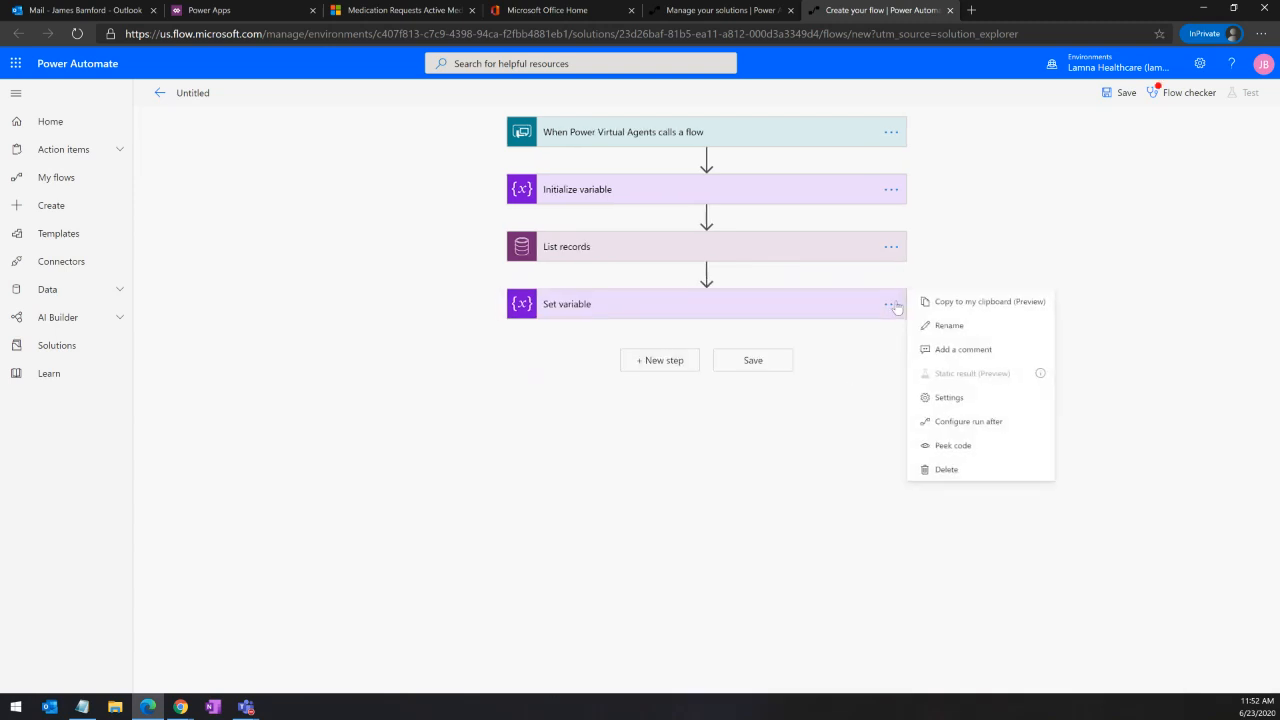
pyautogui.click(946, 470)
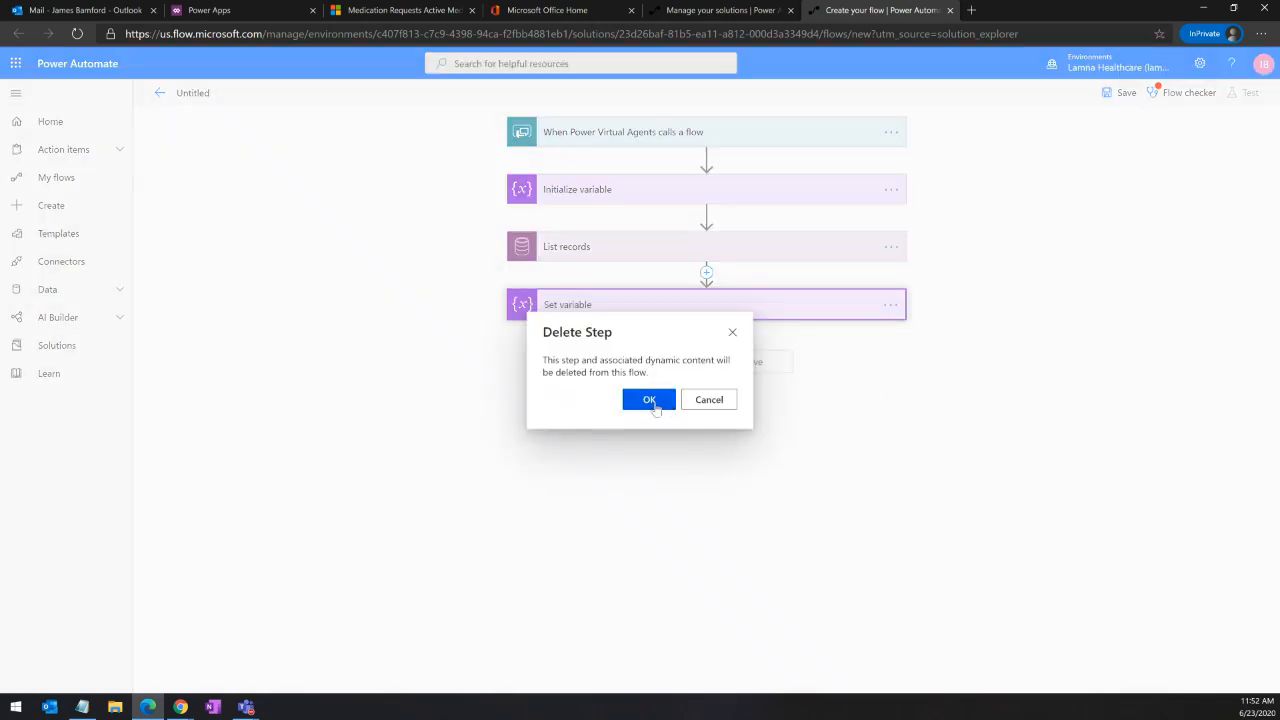
pyautogui.click(652, 402)
# Step: Add the Common Data Service Get record action after the List records action
pyautogui.click(639, 305)
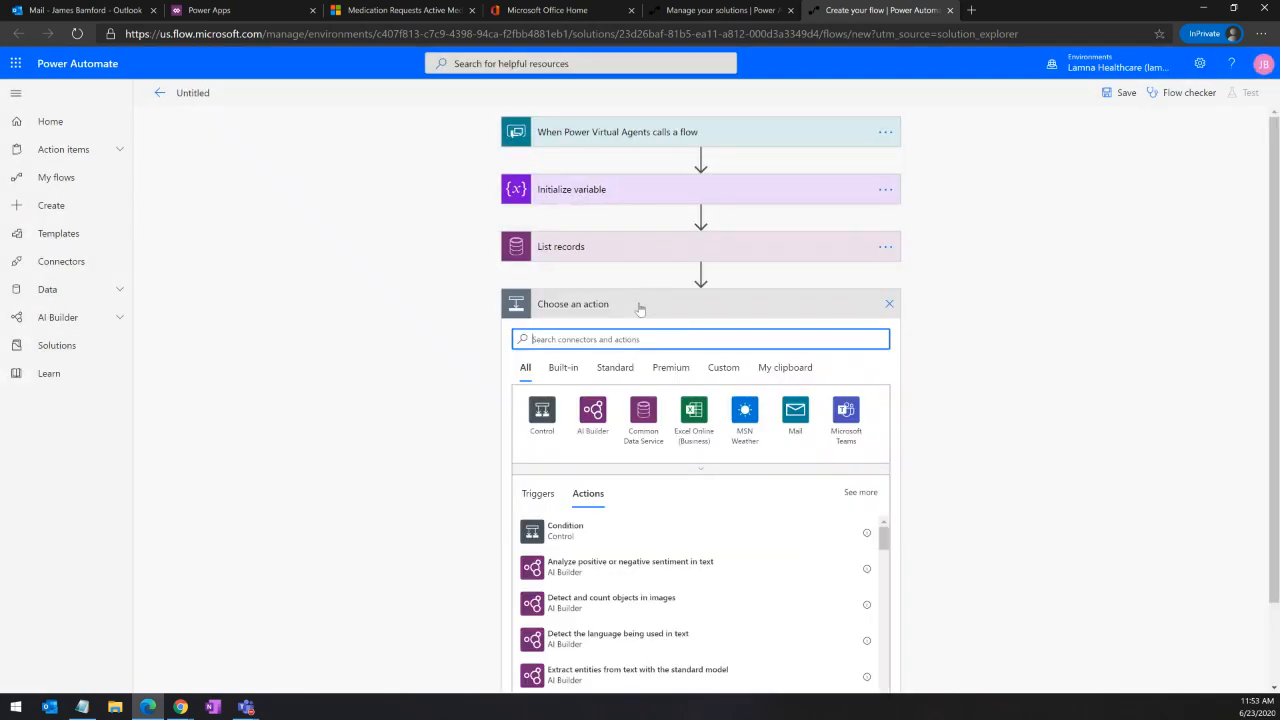
pyautogui.click(646, 410)
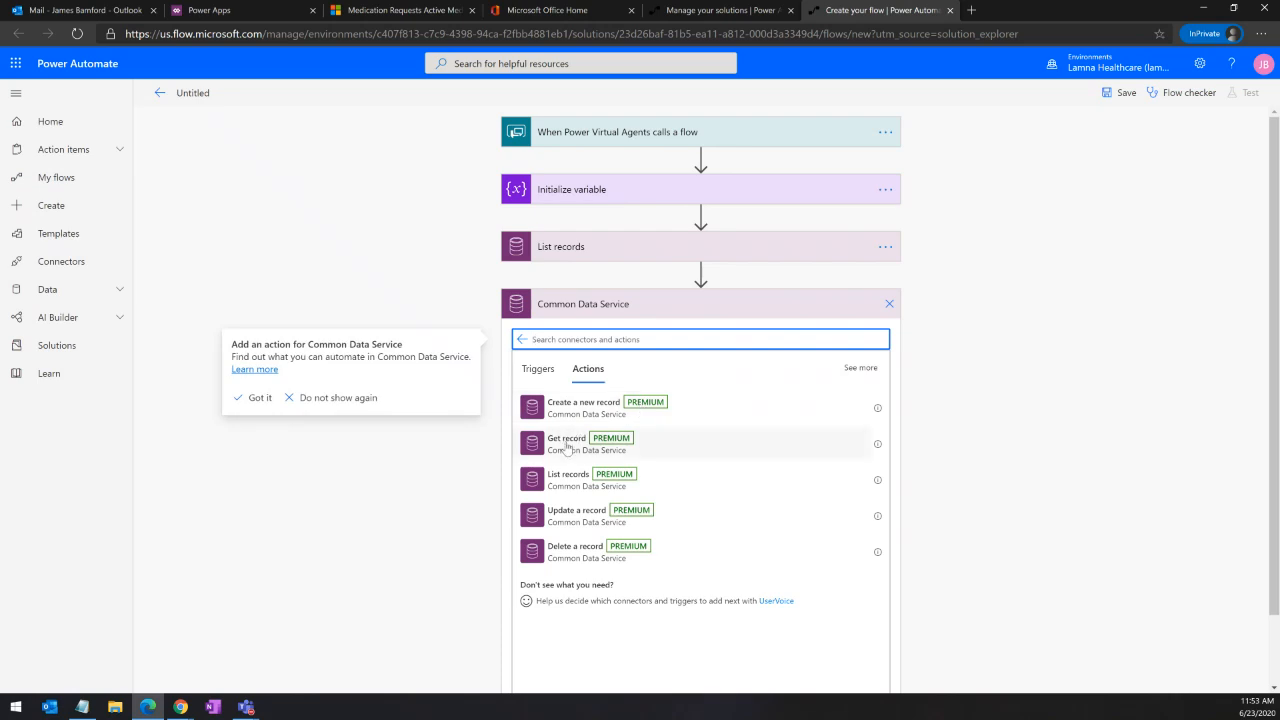
pyautogui.click(566, 447)
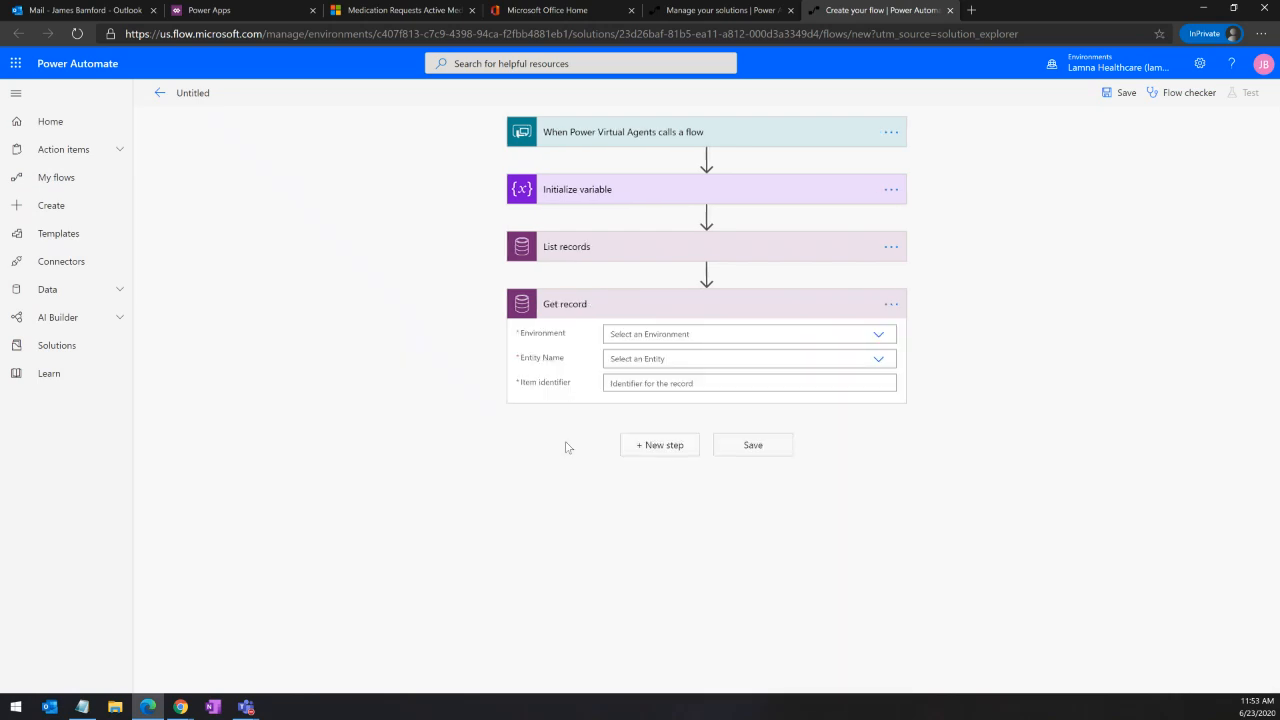
# Step: Set the Get record environment to (Current) and its entity name to Contacts
pyautogui.click(879, 337)
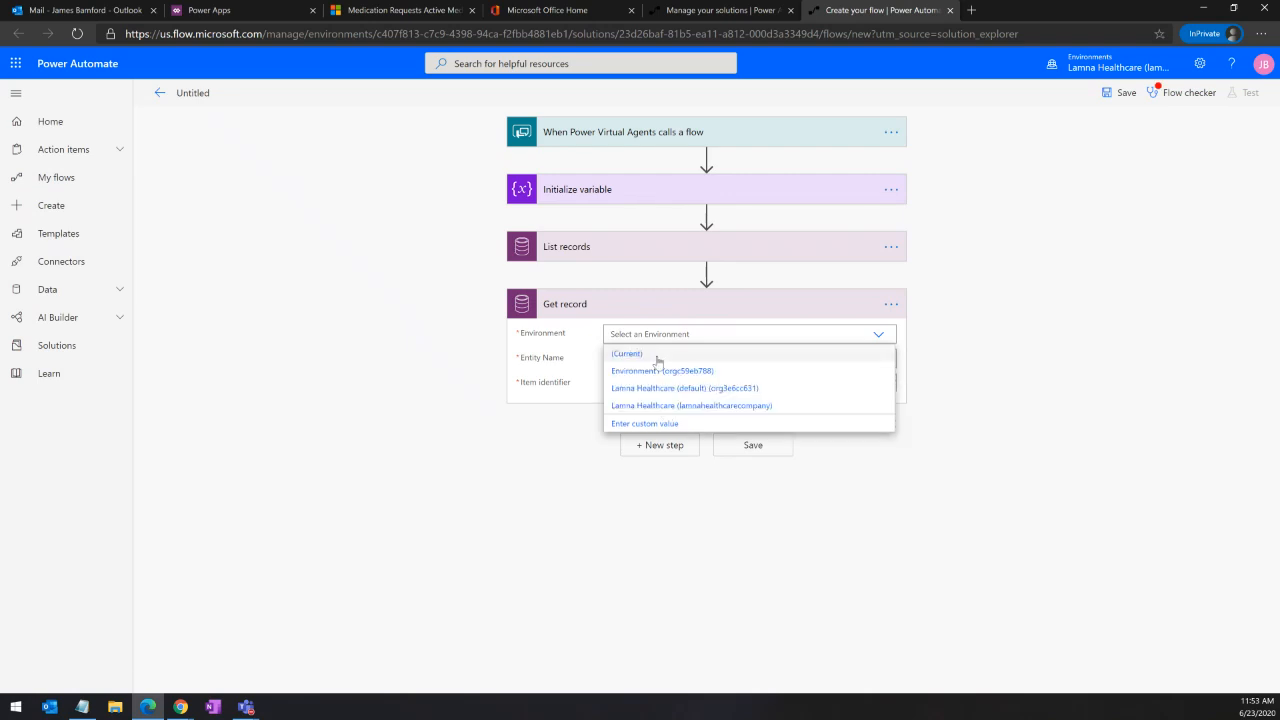
pyautogui.click(657, 356)
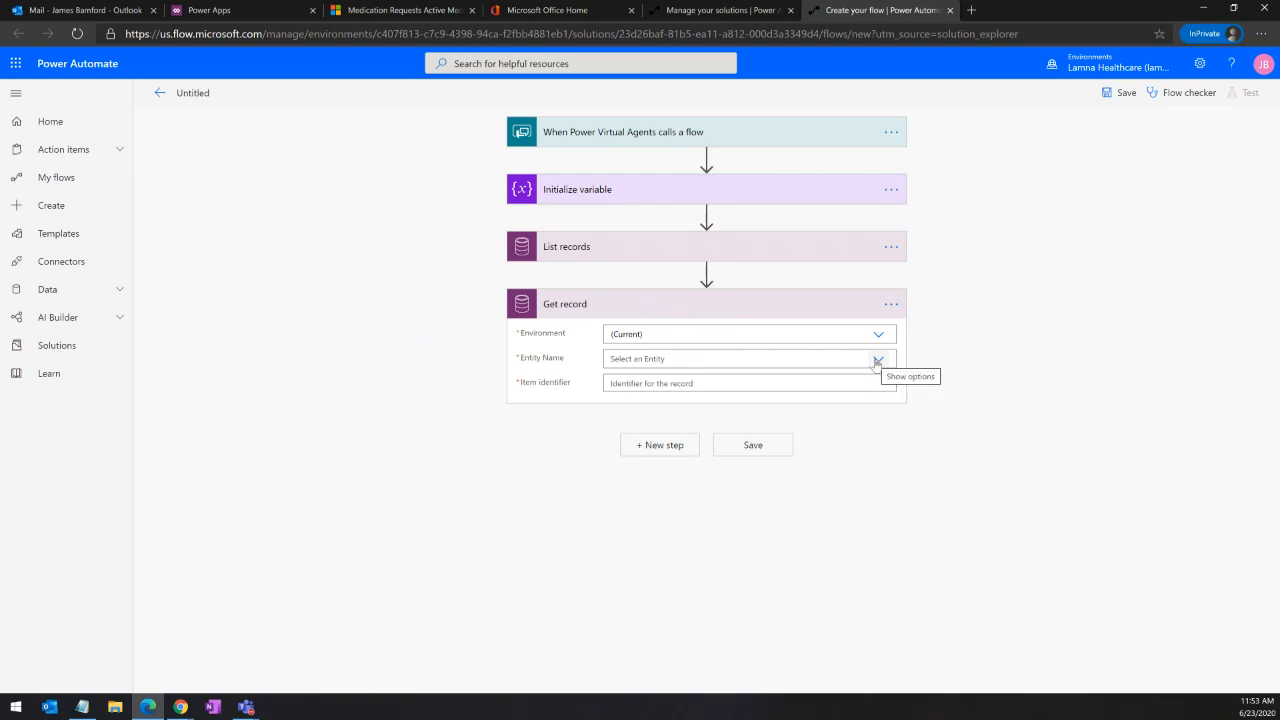
pyautogui.click(877, 359)
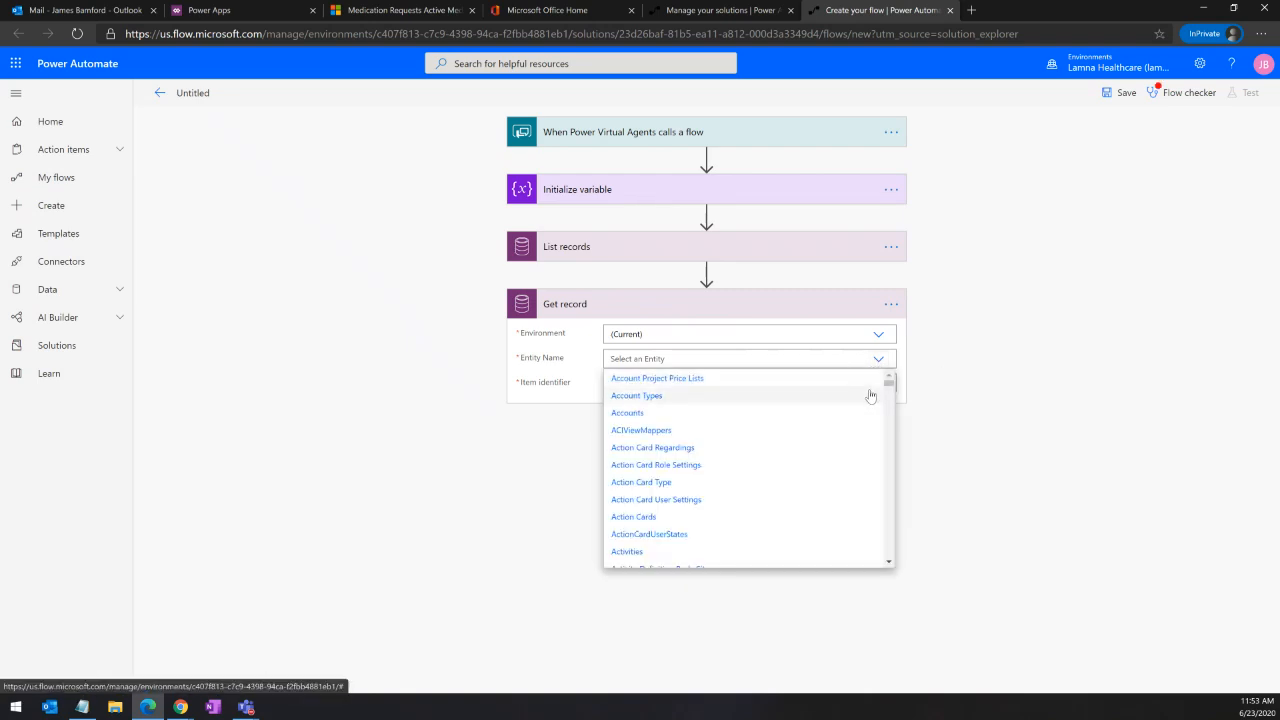
pyautogui.scroll(-2, 888, 388)
pyautogui.moveTo(888, 388); pyautogui.dragTo(888, 420)
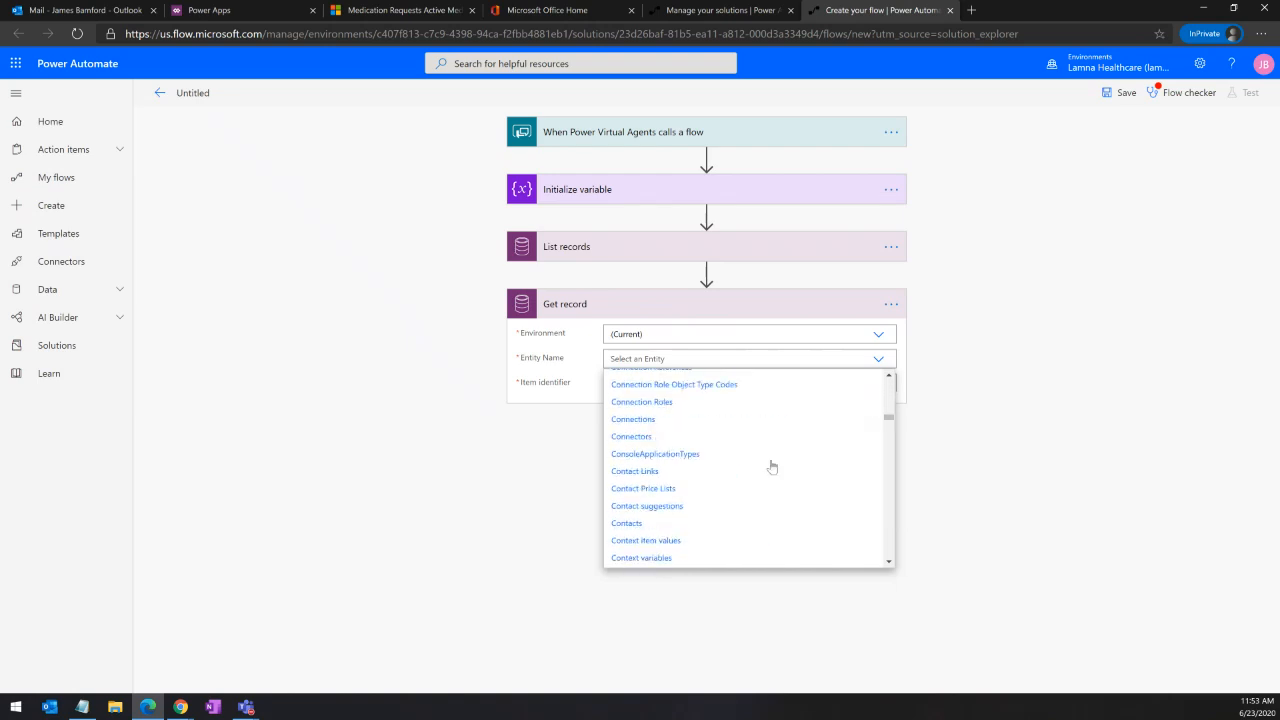
pyautogui.click(656, 523)
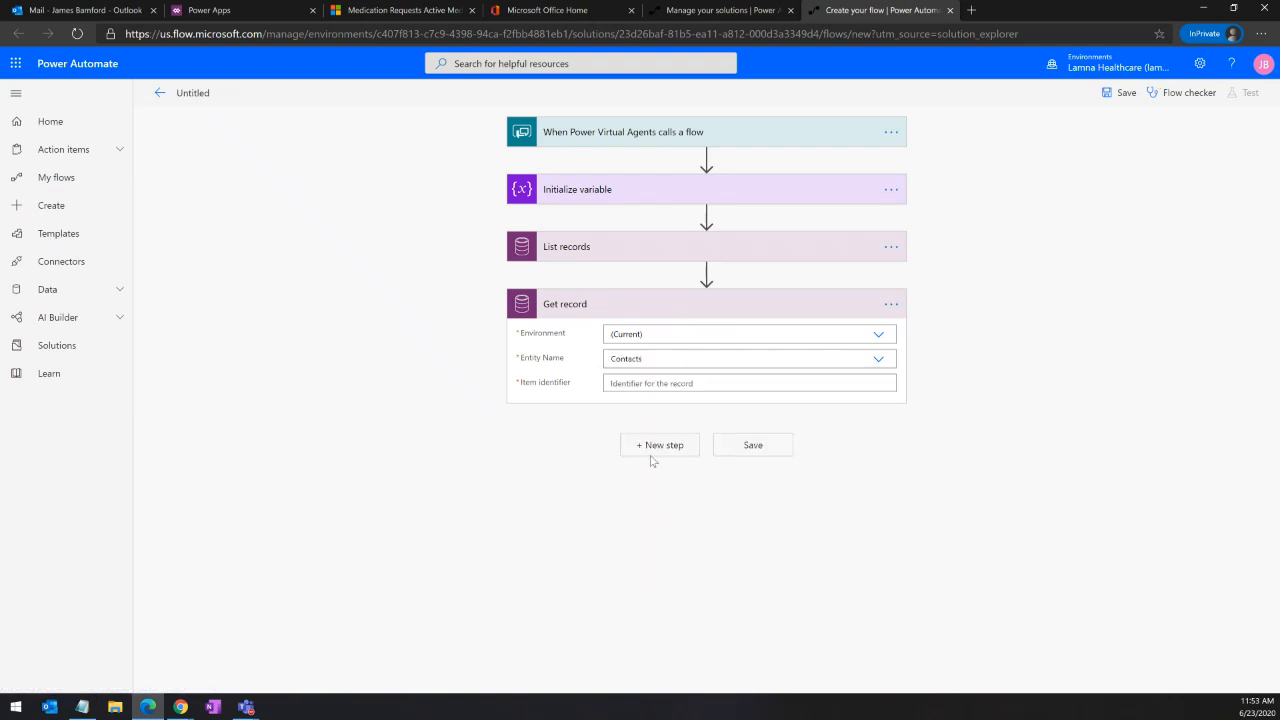
# Step: Fill the Get record item identifier with a dynamic content field from the List records output
pyautogui.click(673, 383)
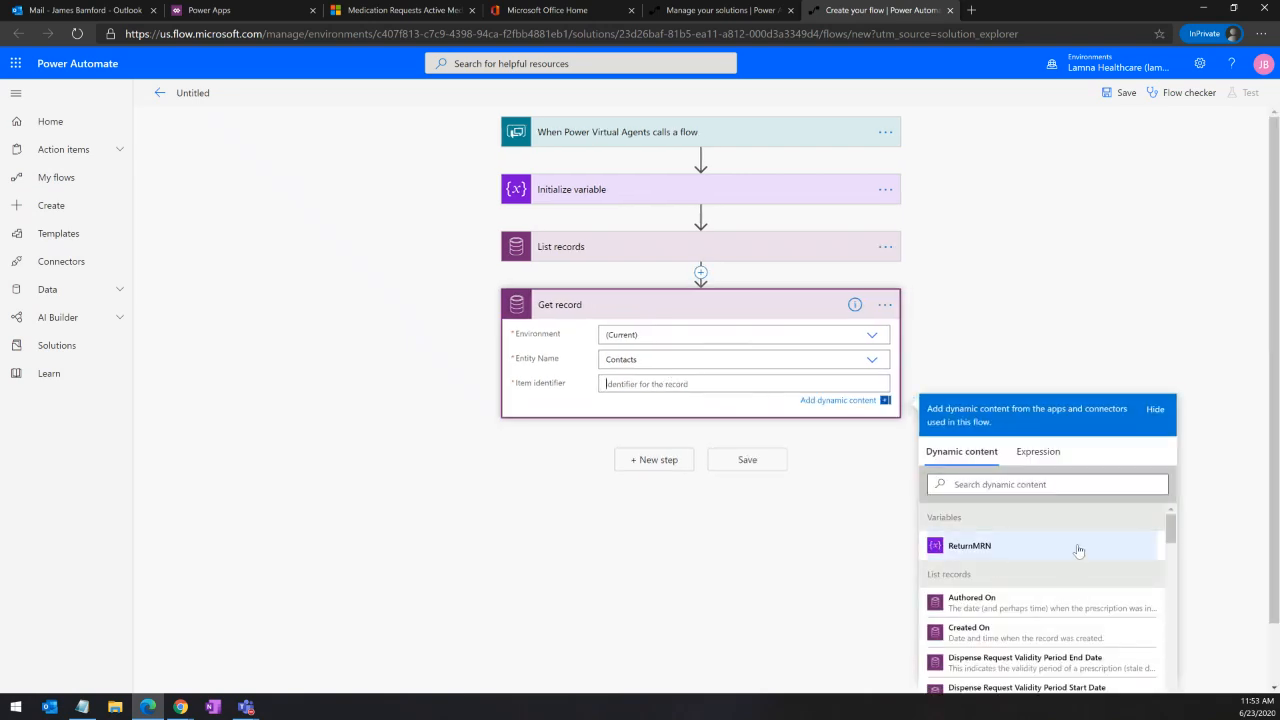
pyautogui.scroll(-1, 1070, 552)
pyautogui.scroll(-2, 1206, 431)
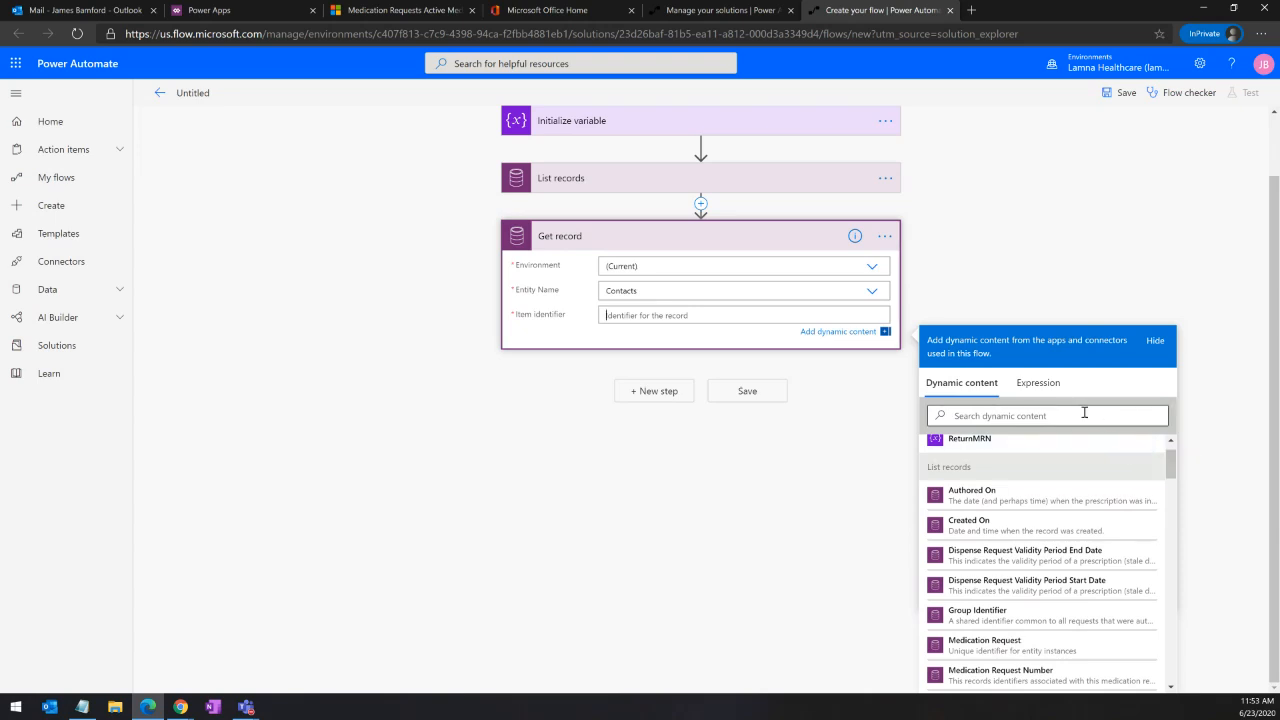
pyautogui.moveTo(1174, 467); pyautogui.dragTo(1176, 495)
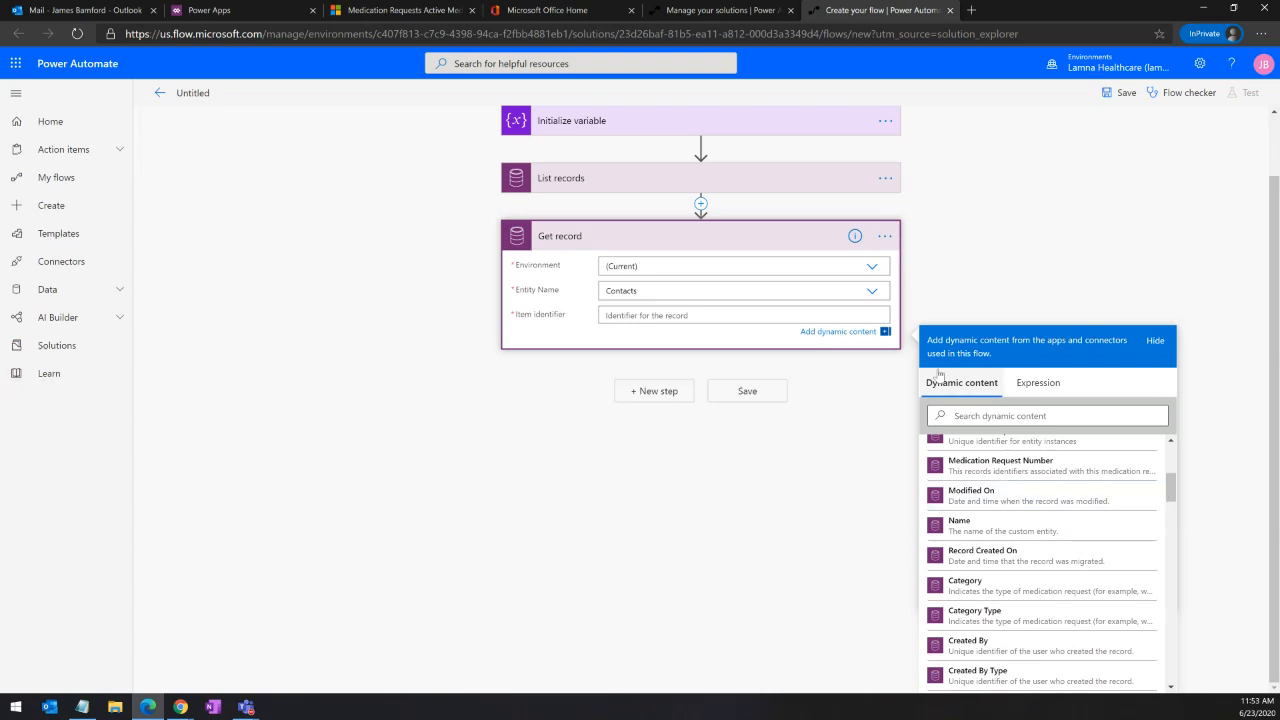
pyautogui.moveTo(1172, 488); pyautogui.dragTo(1171, 505)
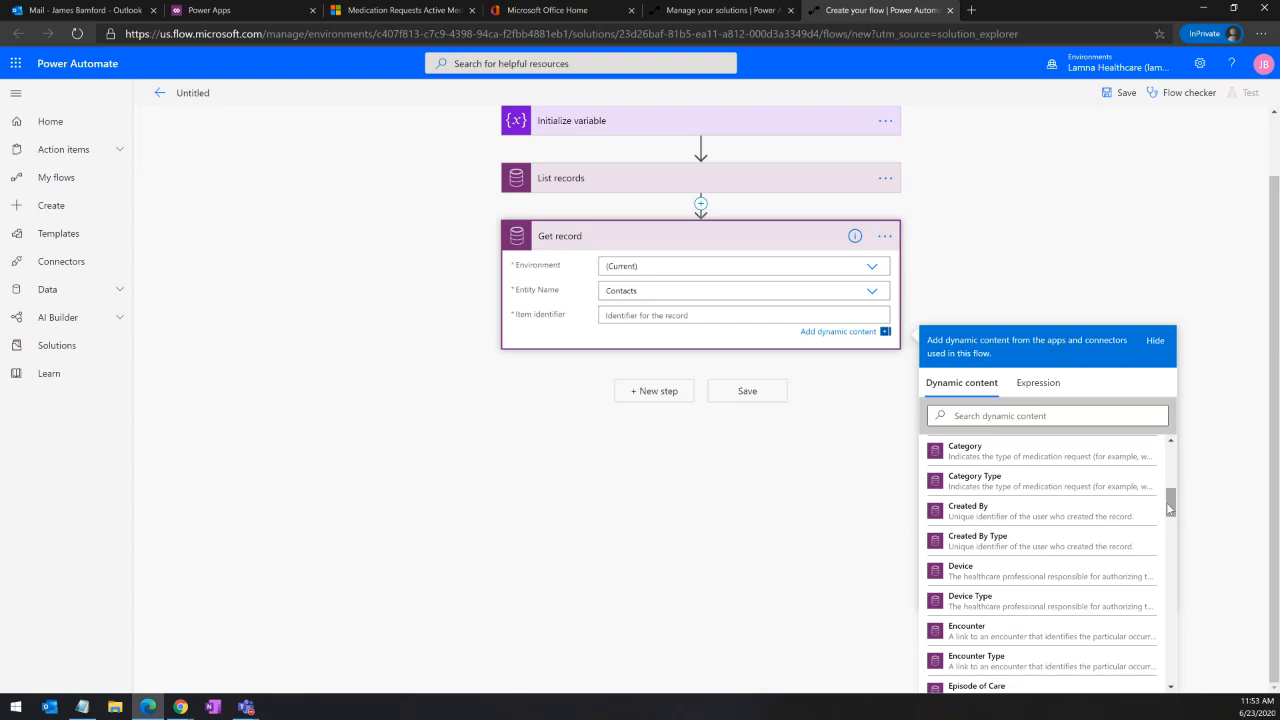
pyautogui.moveTo(1169, 508); pyautogui.dragTo(1169, 580)
pyautogui.click(1055, 598)
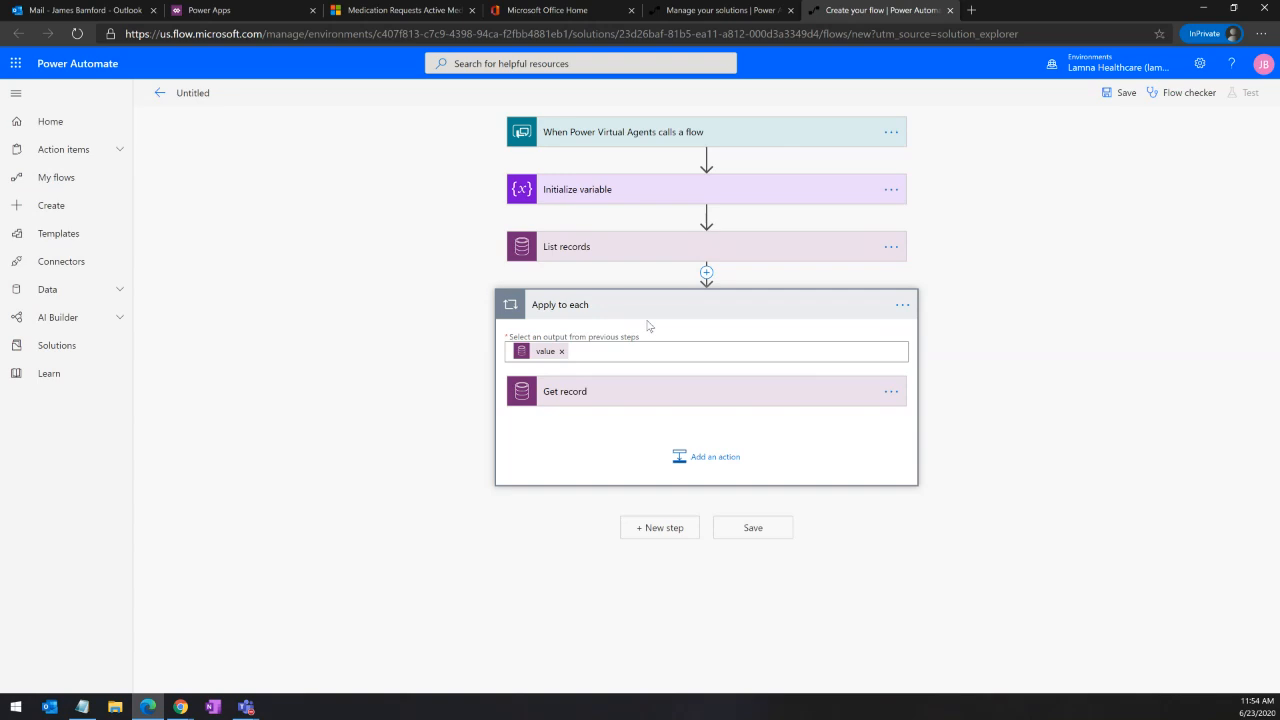
# Step: Add a Set variable action after Get record inside the Apply to each loop
pyautogui.click(696, 456)
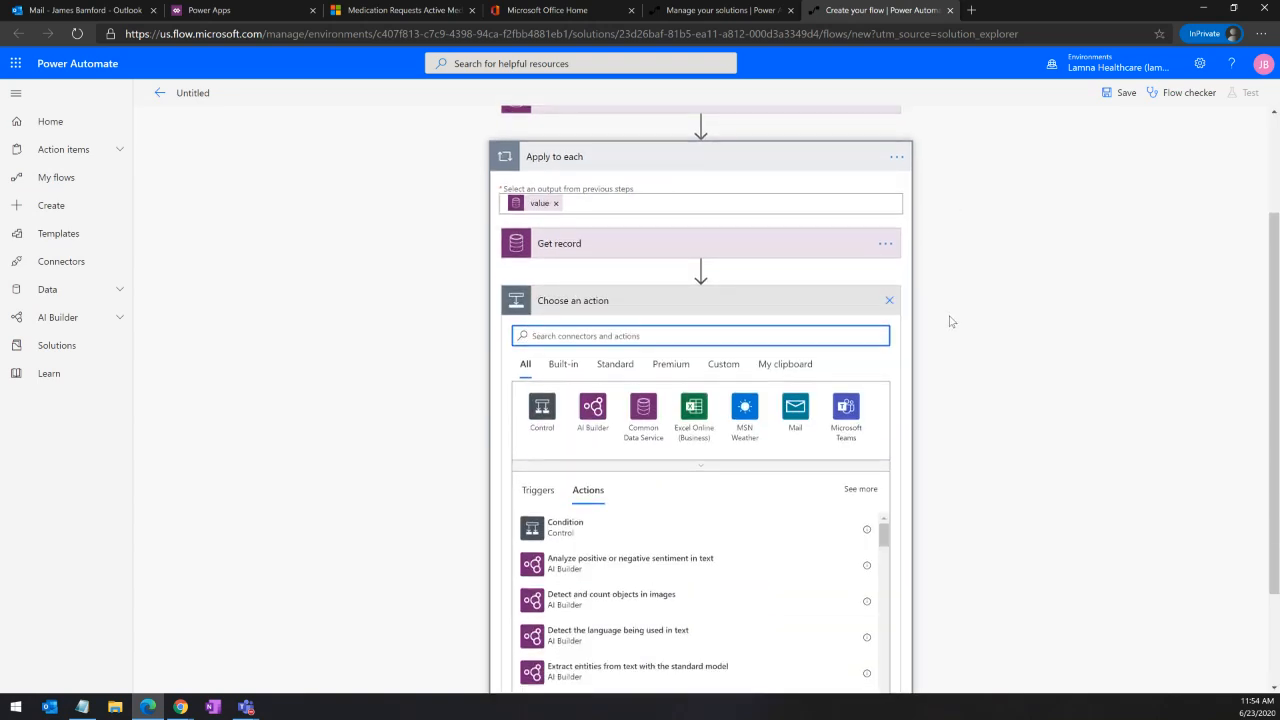
pyautogui.write('set var')
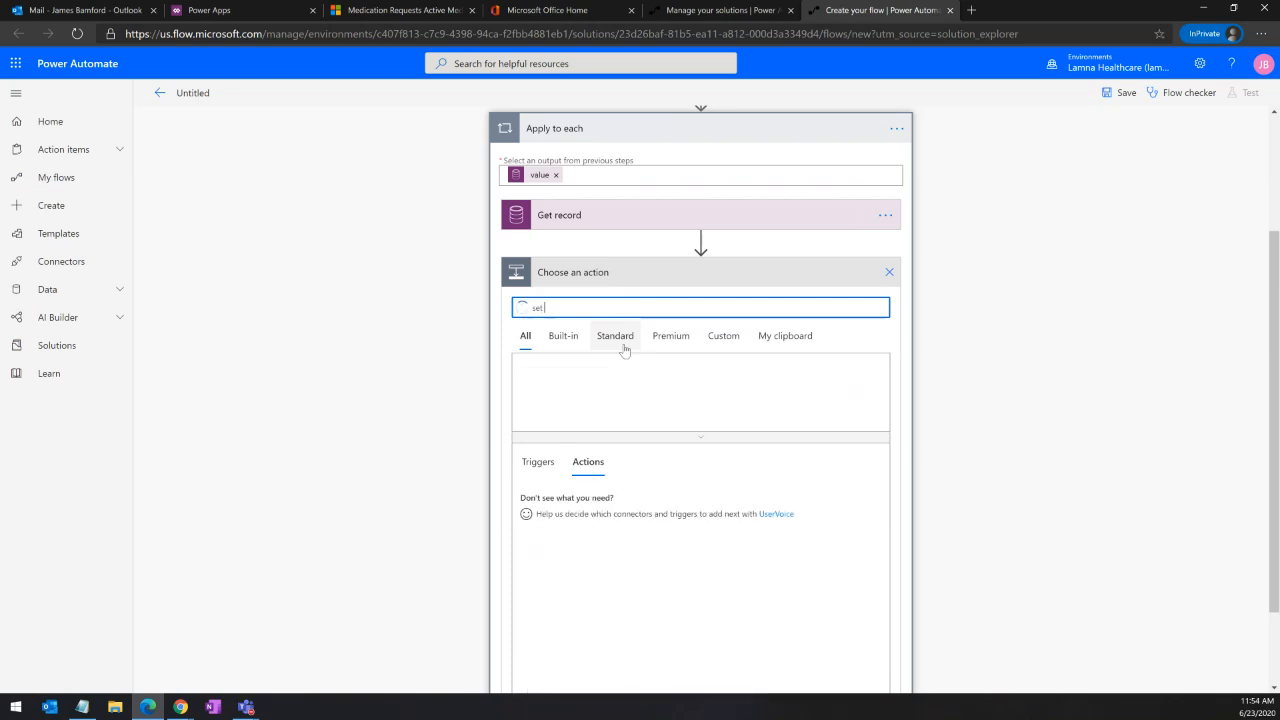
pyautogui.write('i')
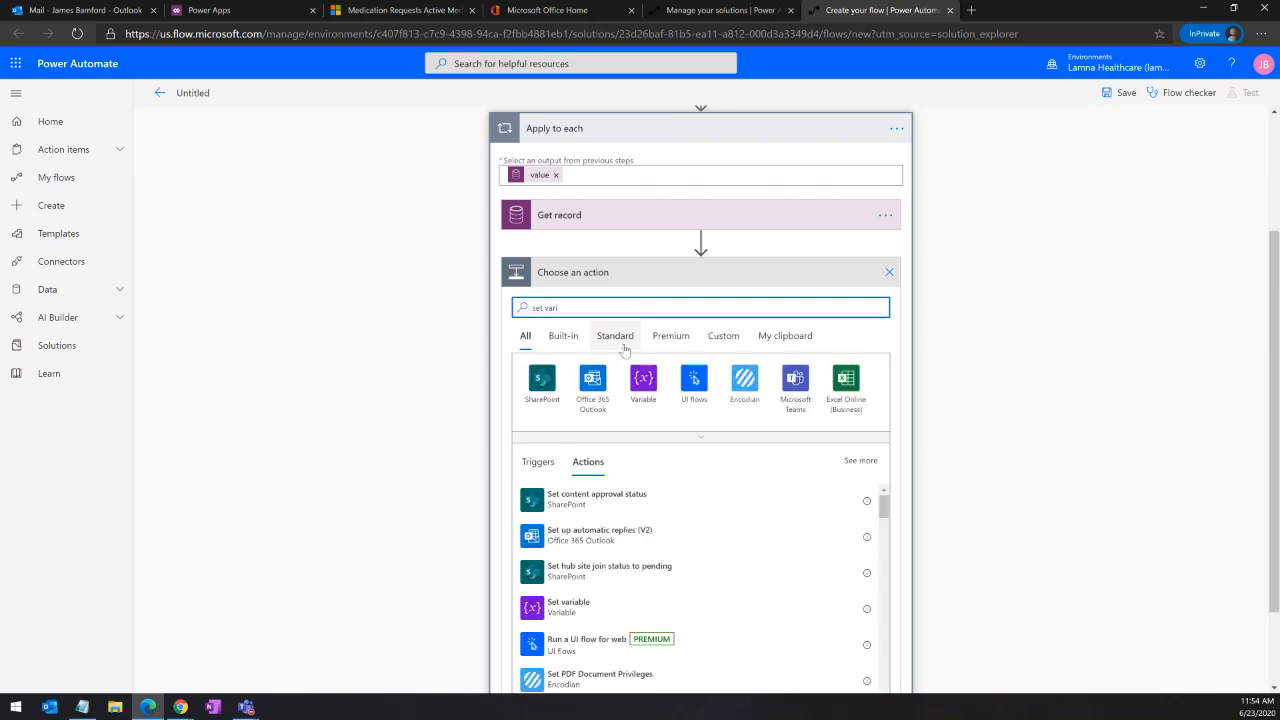
pyautogui.click(580, 606)
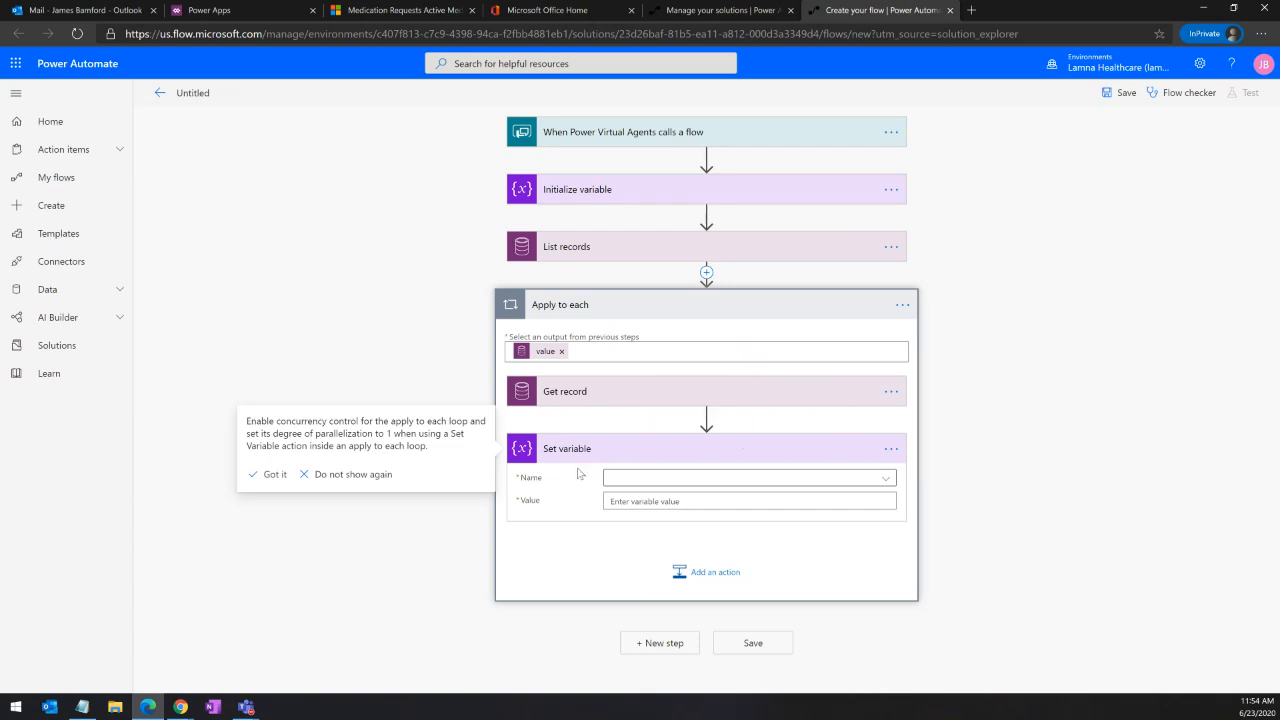
# Step: Set the Set variable action's name to ReturnMRN and start its value with "Your prescription for"
pyautogui.click(643, 477)
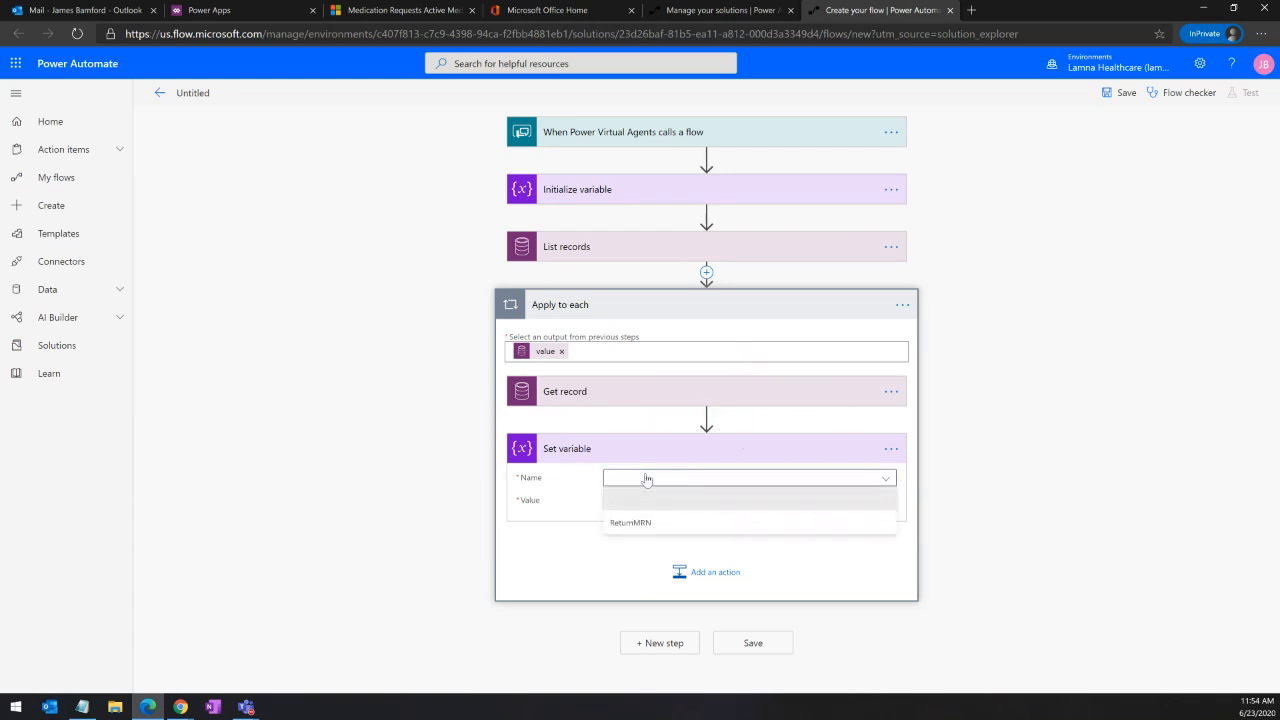
pyautogui.click(643, 527)
pyautogui.click(700, 501)
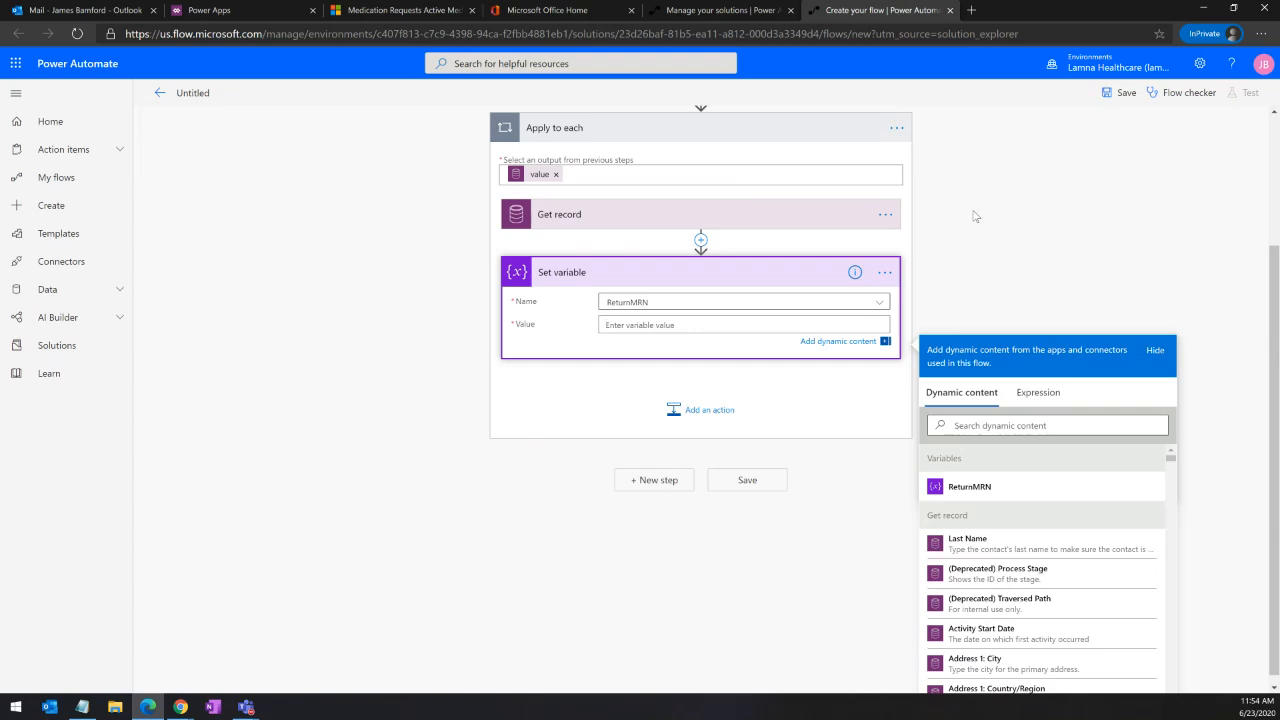
pyautogui.write('Your prescription for')
# Step: Search the dynamic content for "Name" and look through the matching Get record fields
pyautogui.scroll(-1, 1217, 422)
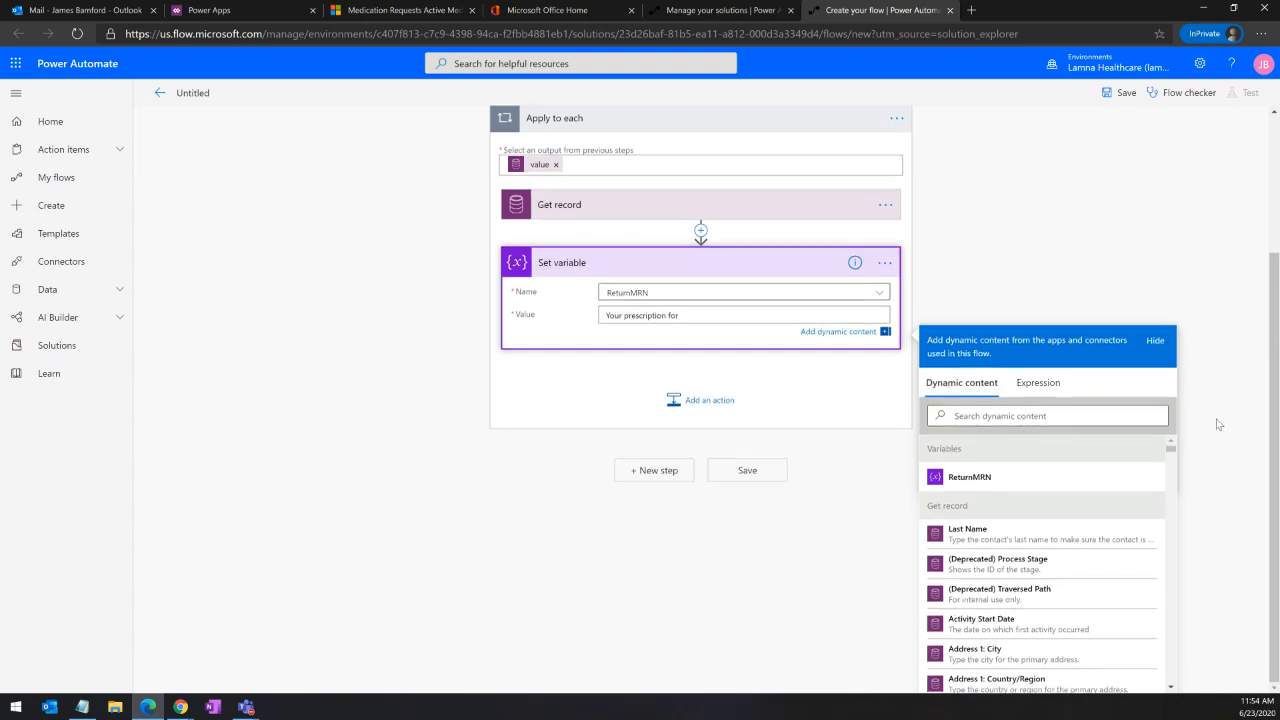
pyautogui.click(1002, 419)
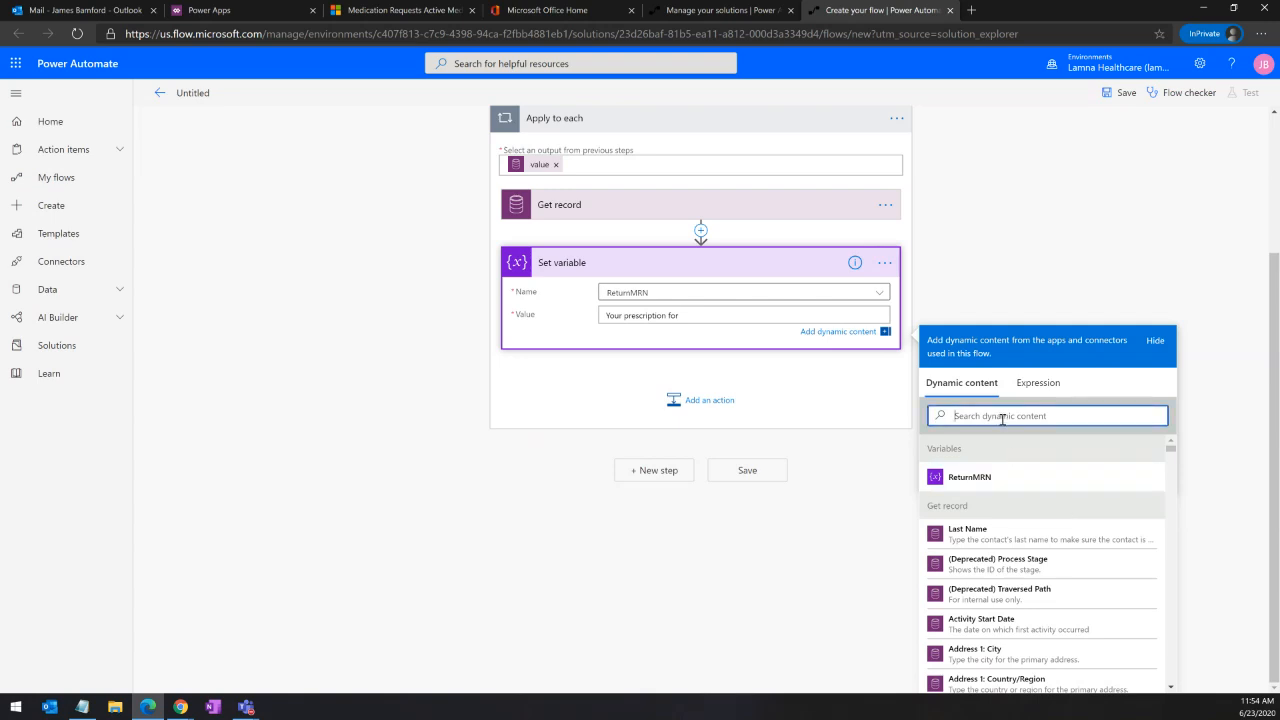
pyautogui.write('NAme')
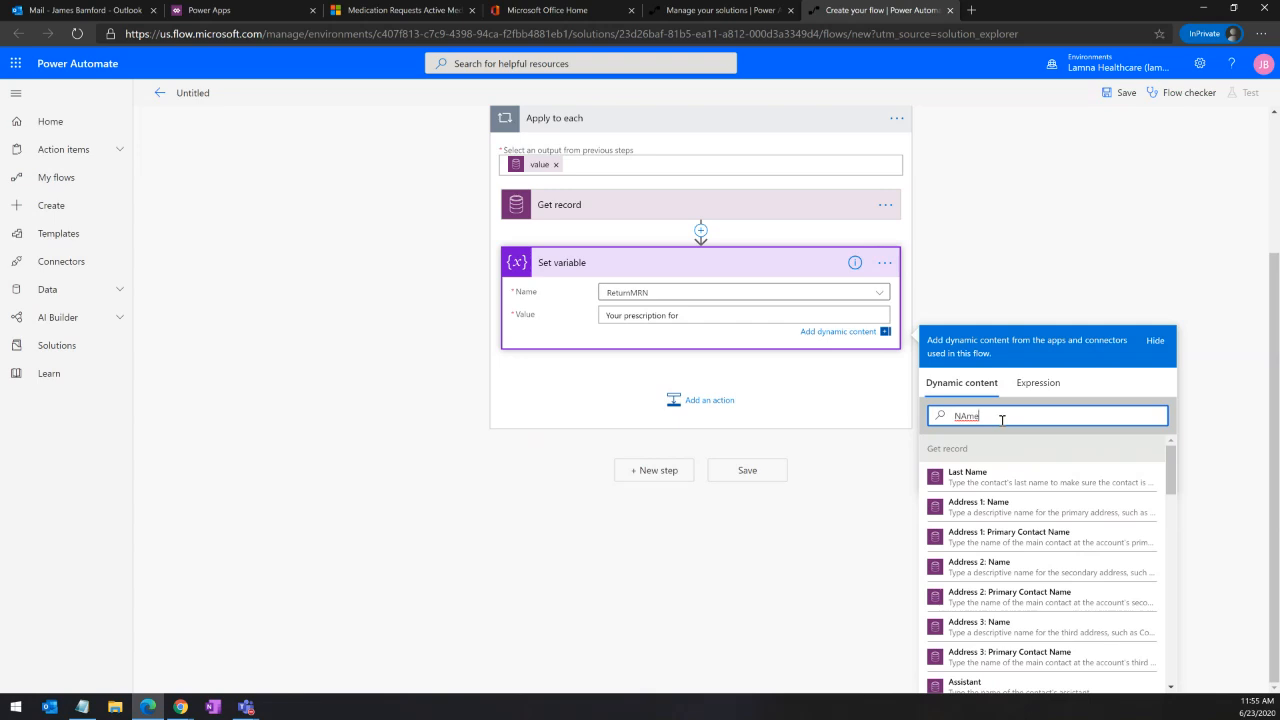
pyautogui.press('BackSpace')
pyautogui.press('BackSpace')
pyautogui.press('BackSpace')
pyautogui.write('ame')
pyautogui.scroll(-3, 1100, 455)
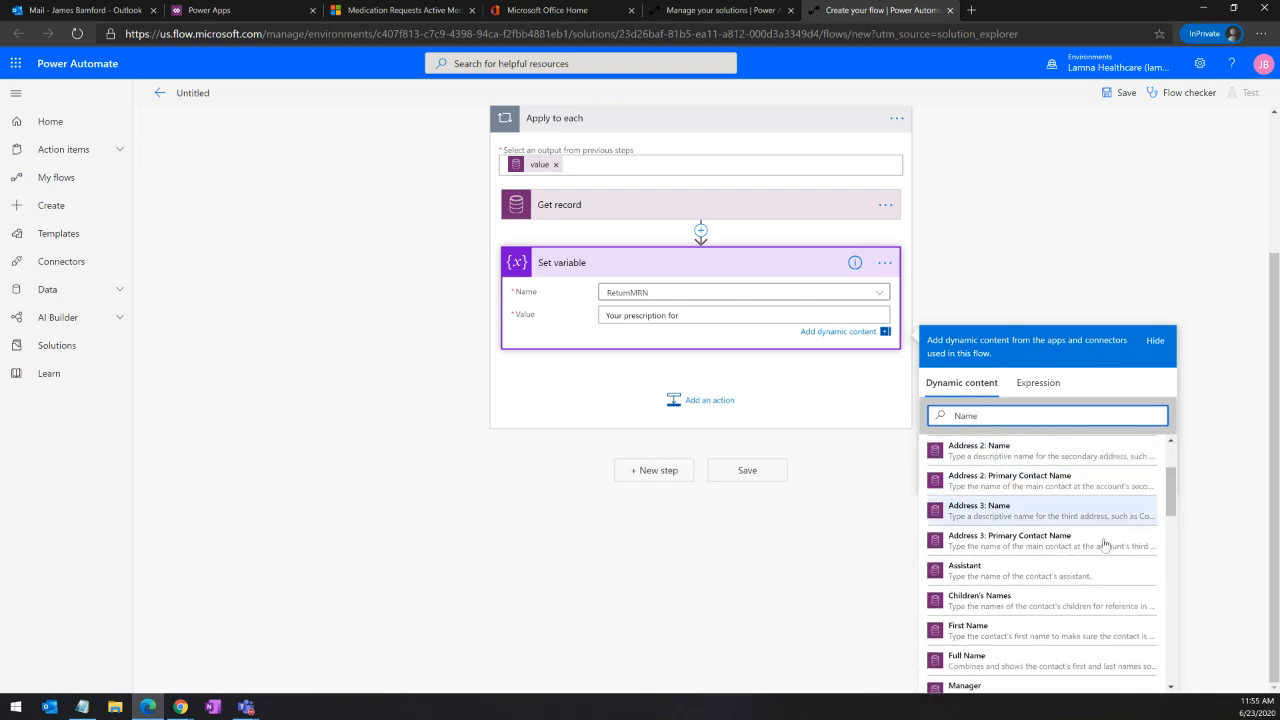
pyautogui.scroll(-6, 1105, 545)
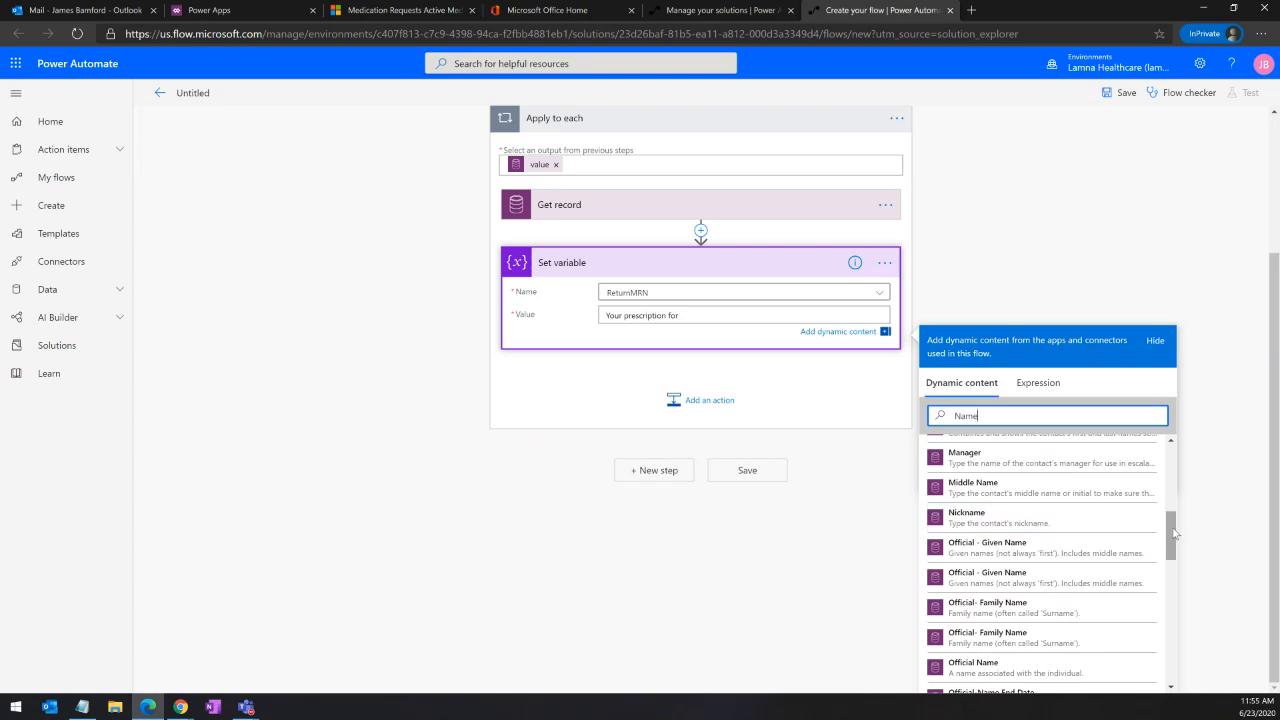
pyautogui.scroll(2, 1170, 500)
pyautogui.scroll(2, 1017, 322)
pyautogui.scroll(2, 1020, 318)
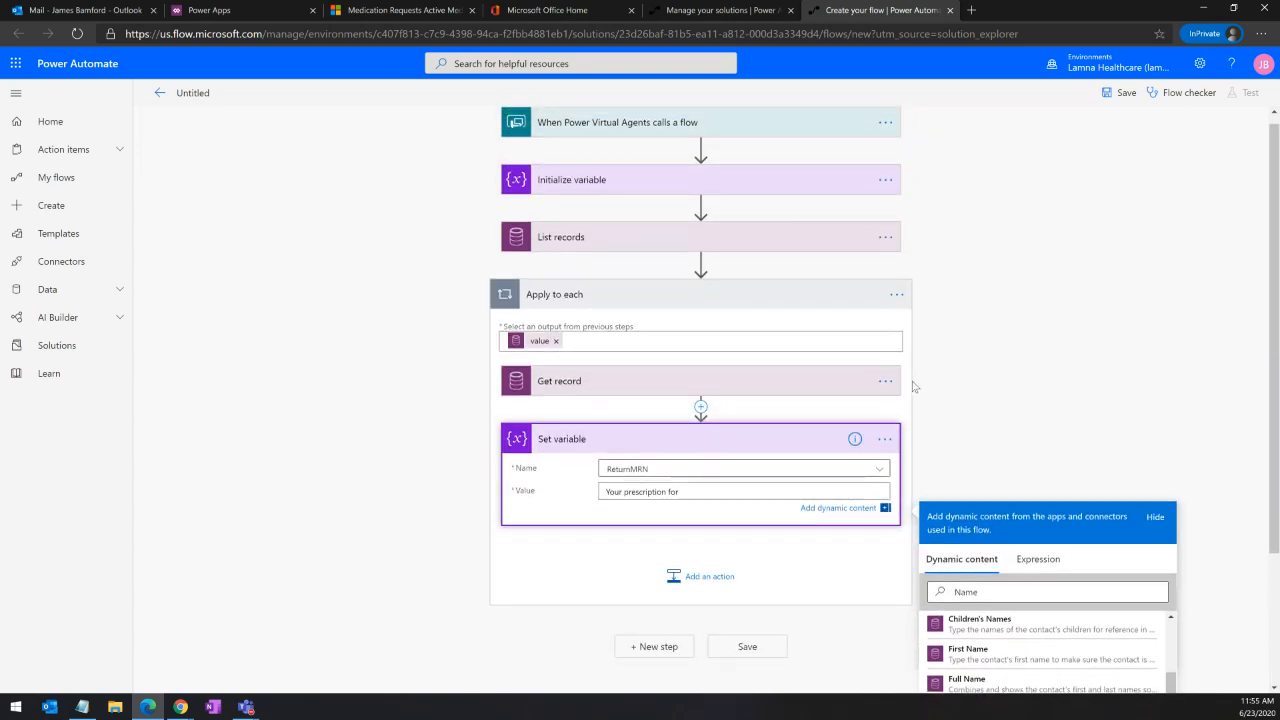
pyautogui.scroll(-3, 1125, 417)
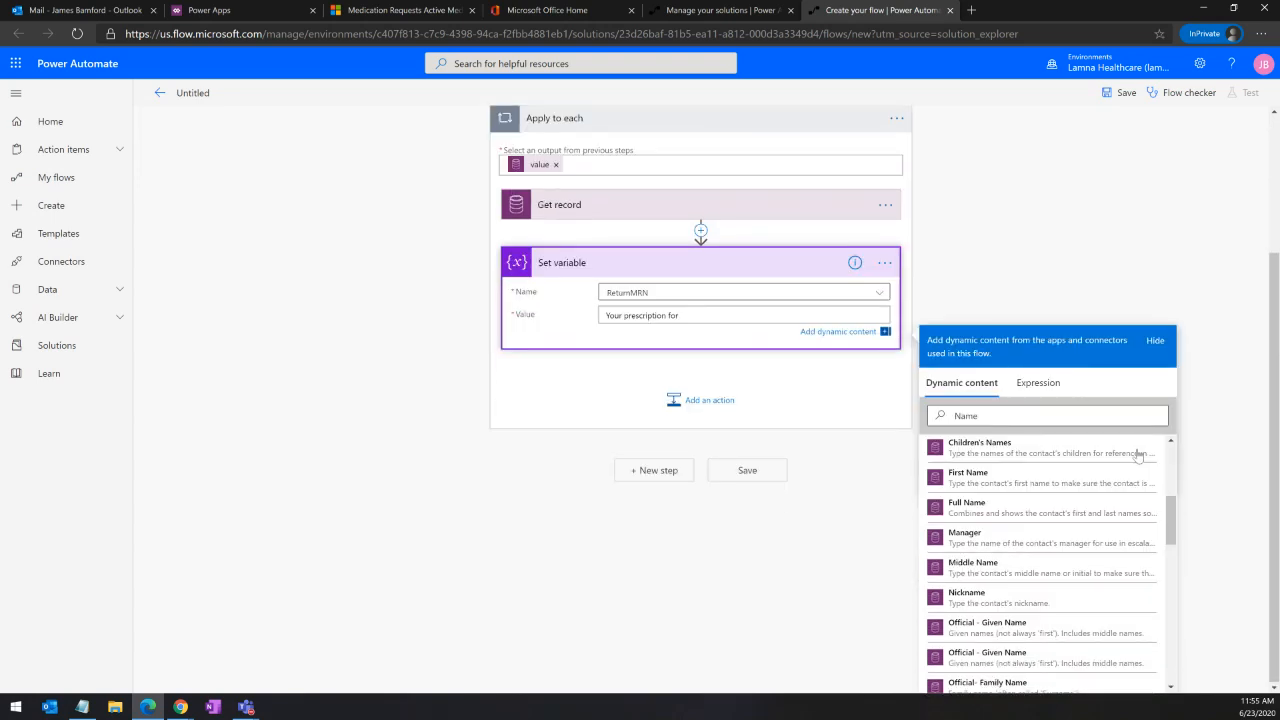
pyautogui.scroll(-1, 1130, 483)
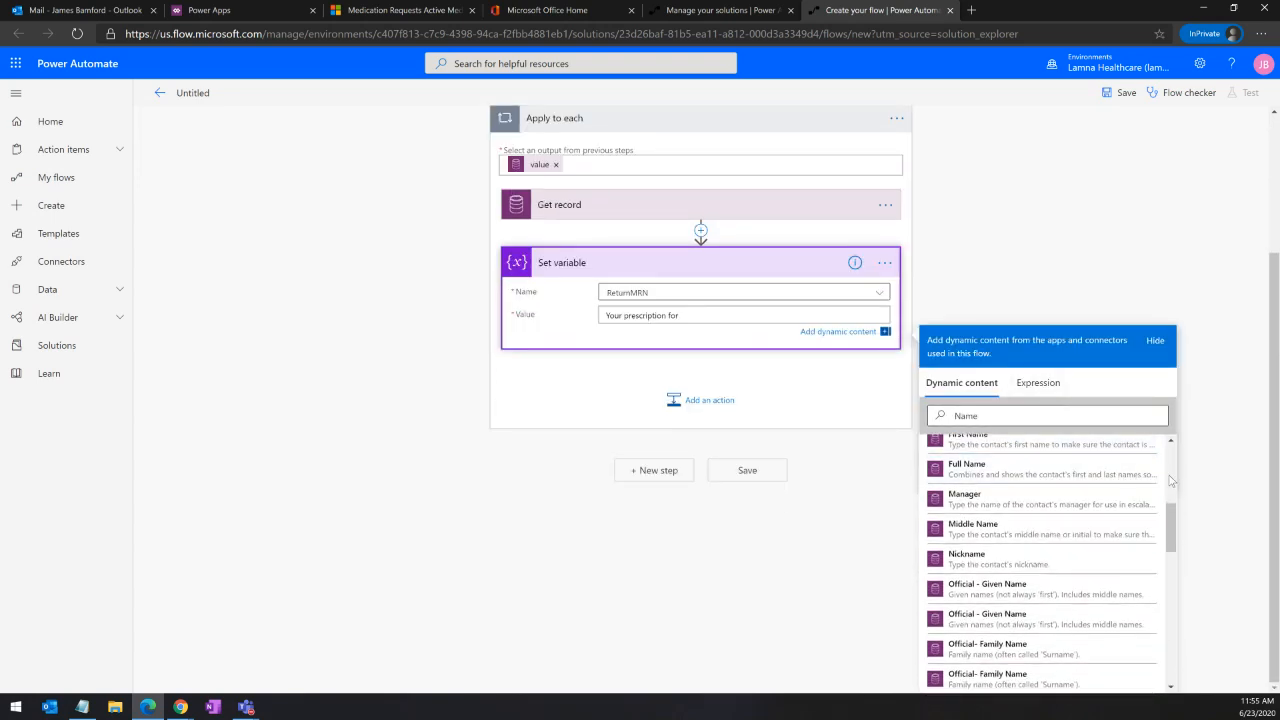
pyautogui.click(1041, 418)
pyautogui.moveTo(1041, 418); pyautogui.dragTo(948, 418)
# Step: Reword the value to "Your prescription from", followed by the Get record Full Name field and "is in our records."
pyautogui.click(721, 316)
pyautogui.press('BackSpace')
pyautogui.press('BackSpace')
pyautogui.write('rom')
pyautogui.scroll(-1, 1020, 545)
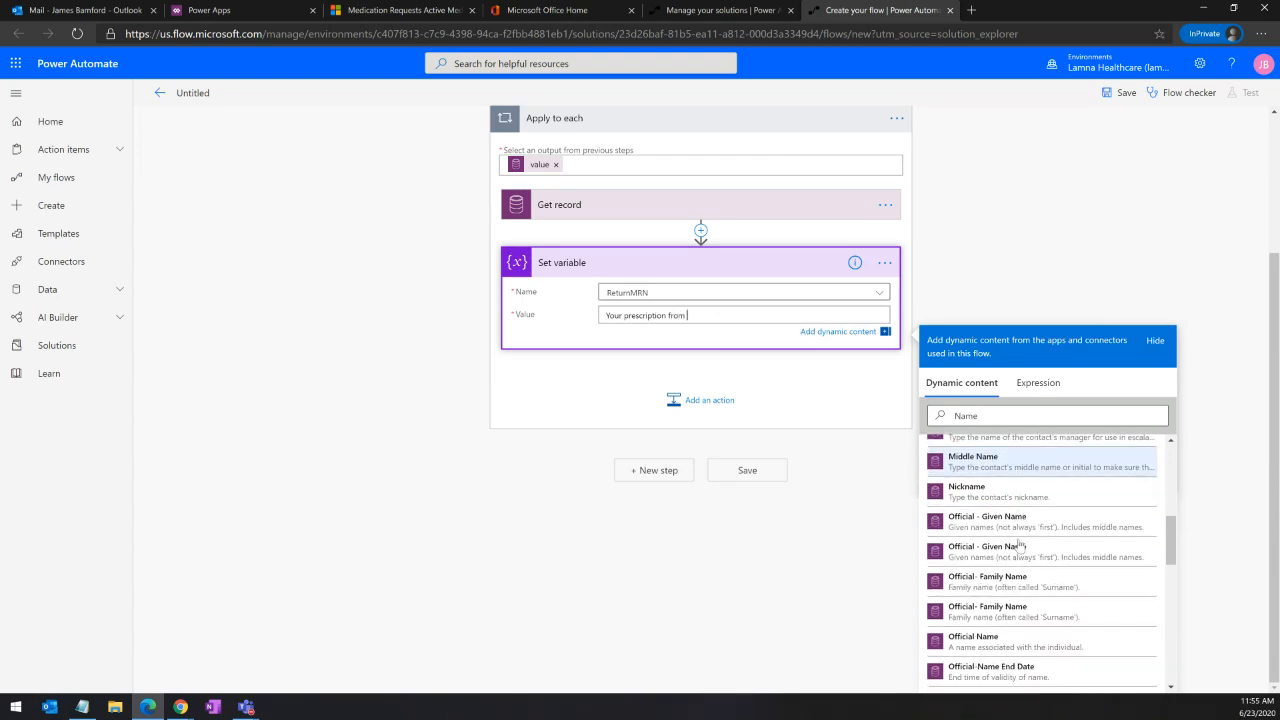
pyautogui.scroll(2, 1015, 543)
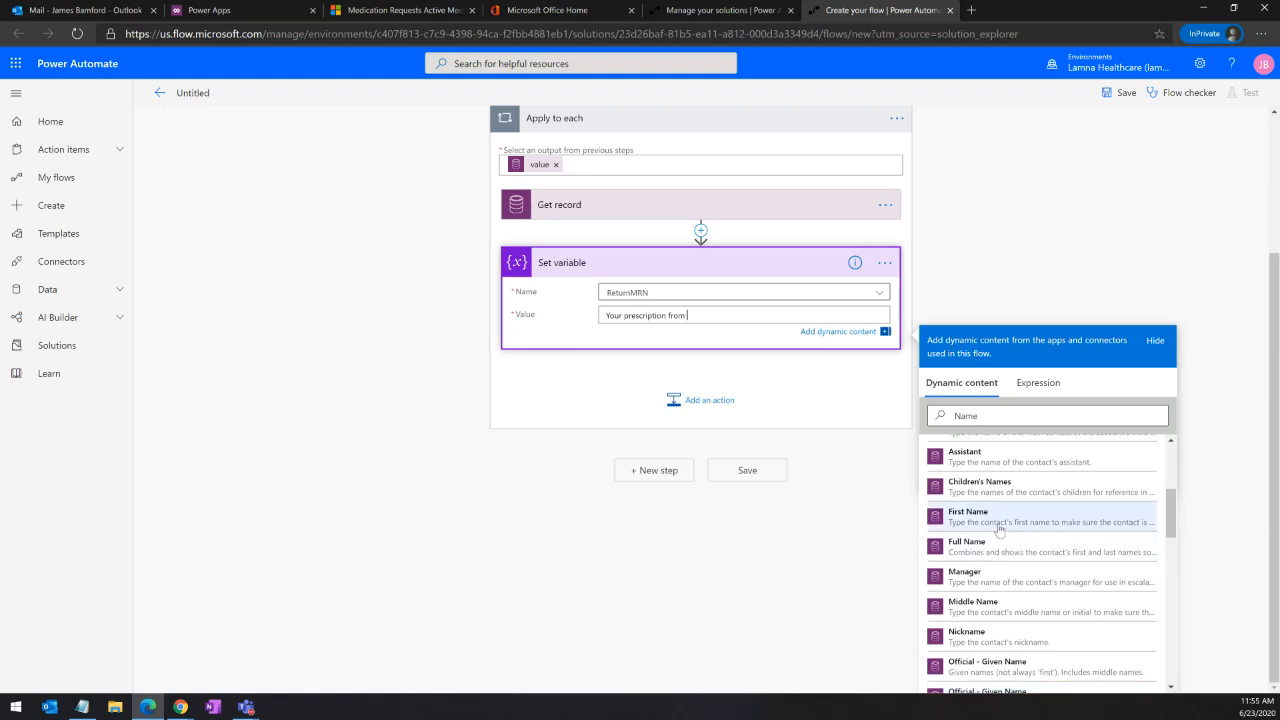
pyautogui.click(1000, 546)
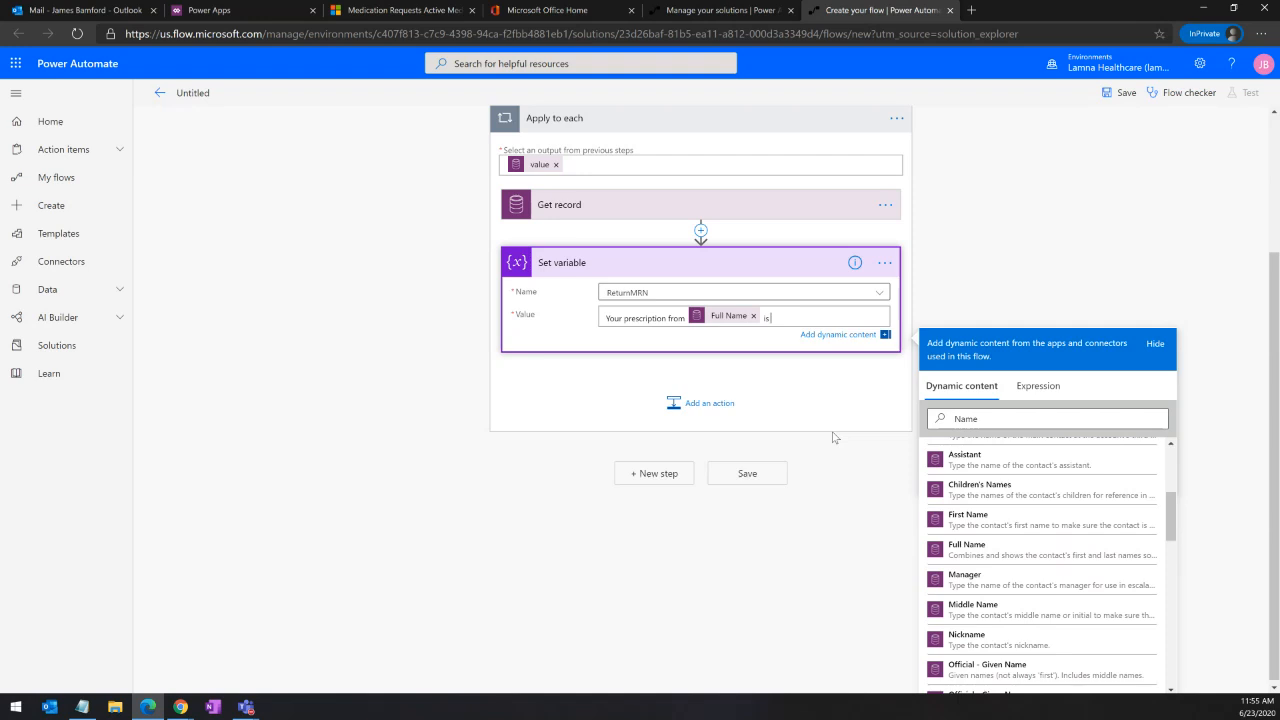
pyautogui.write('in our records.')
# Step: Review the configuration of the List records action
pyautogui.scroll(3, 700, 232)
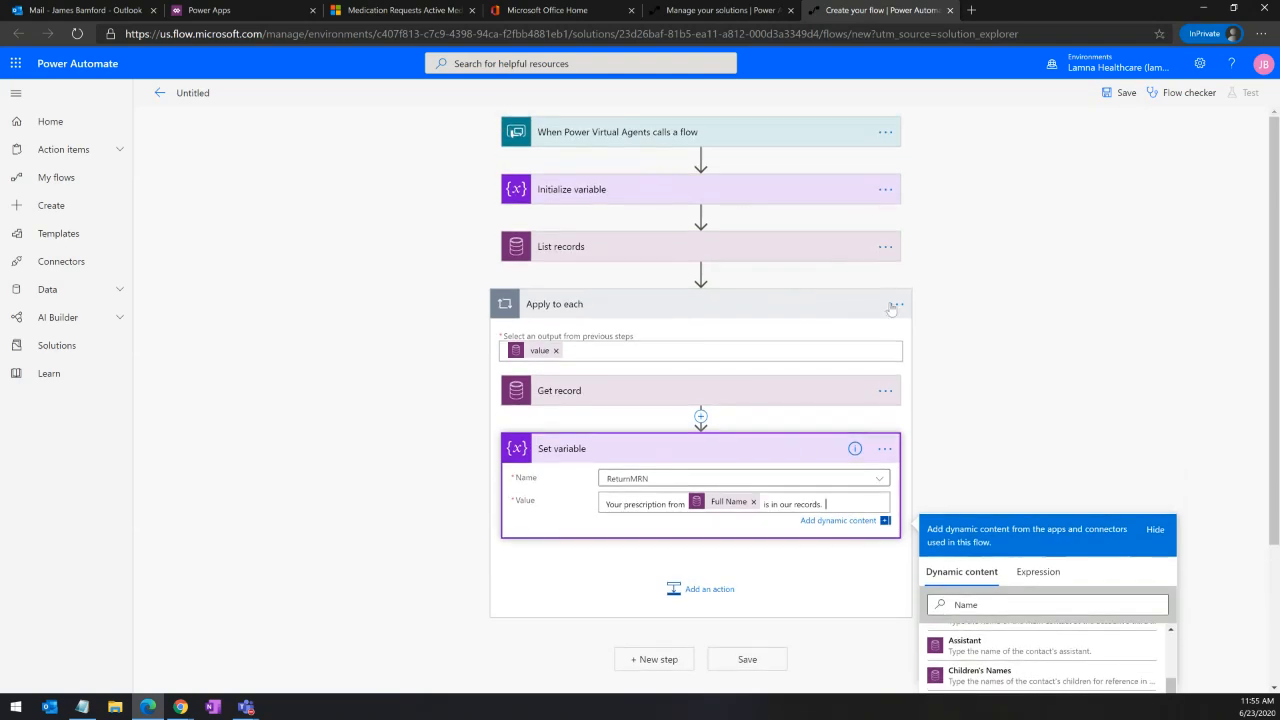
pyautogui.click(690, 256)
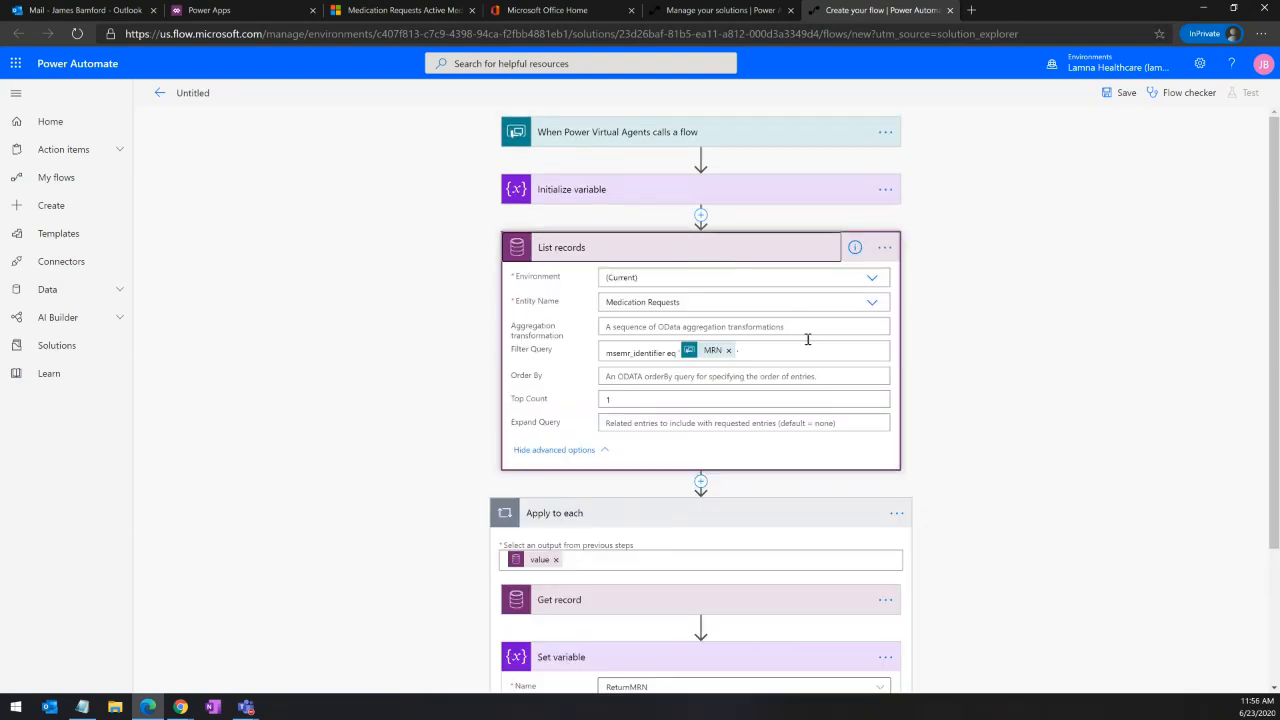
pyautogui.click(696, 254)
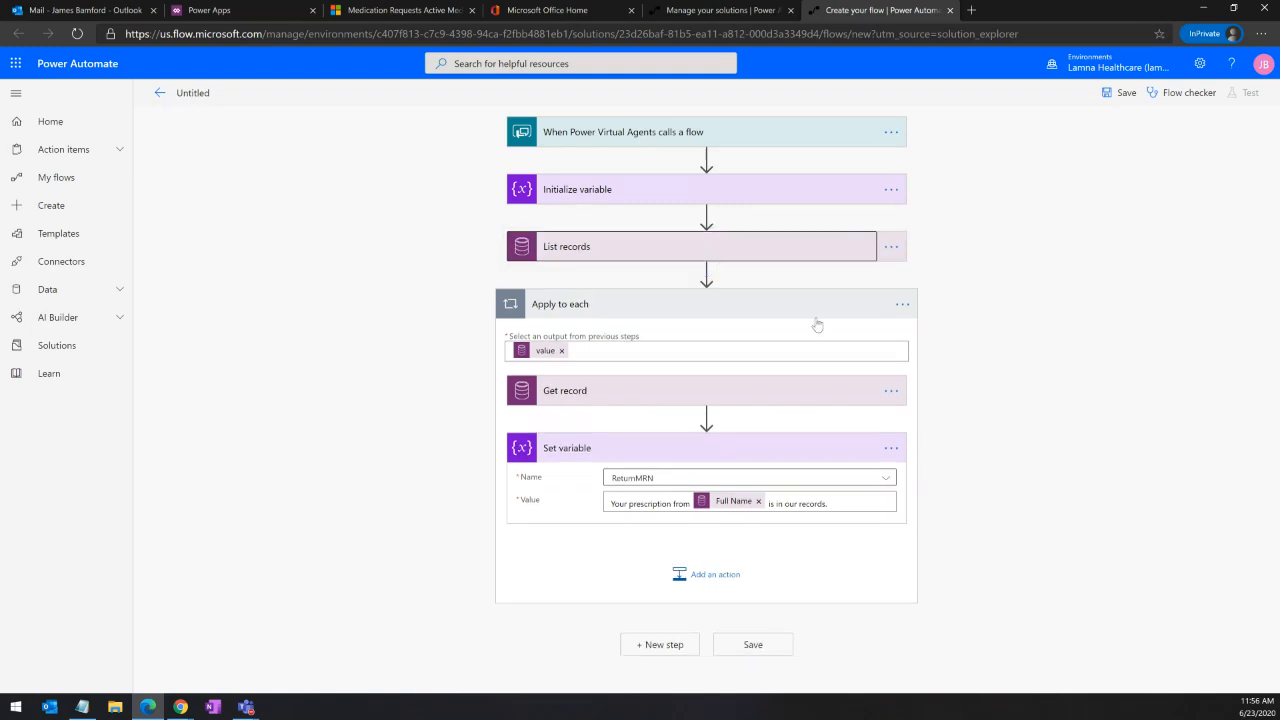
# Step: Append "It was authord on" and the List records Authored On field to the ReturnMRN value
pyautogui.click(835, 503)
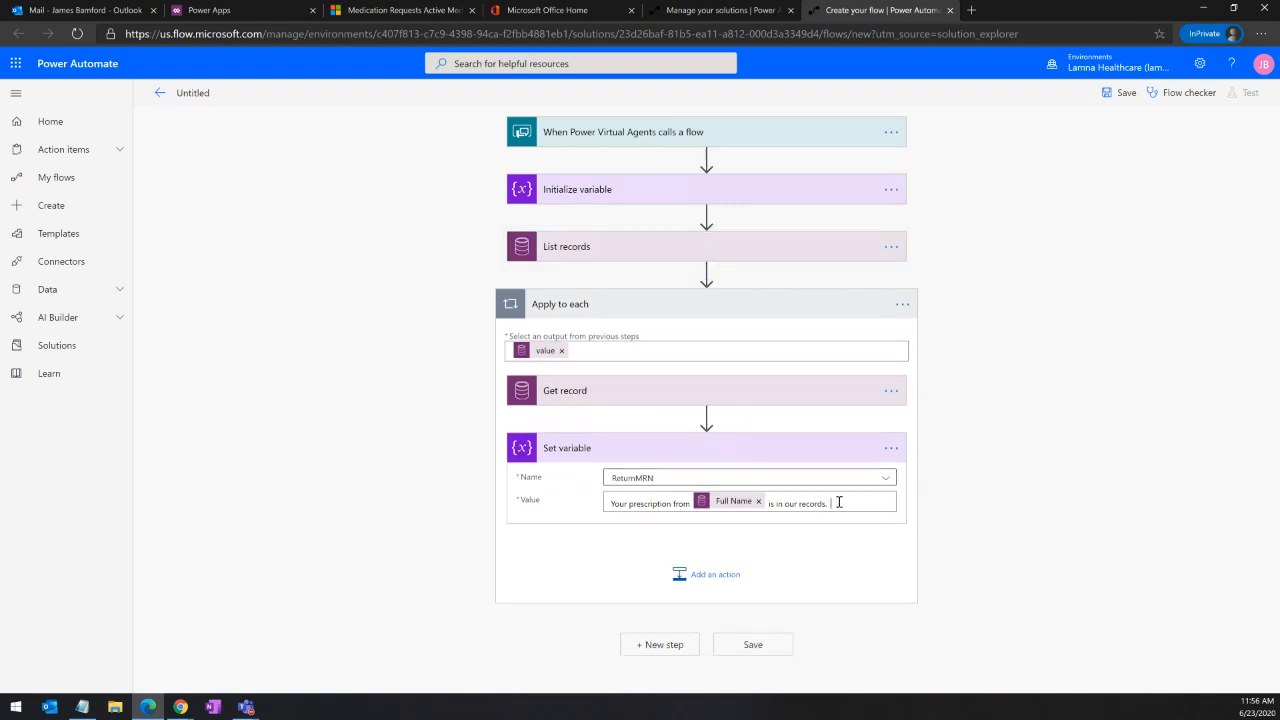
pyautogui.scroll(-2, 1081, 395)
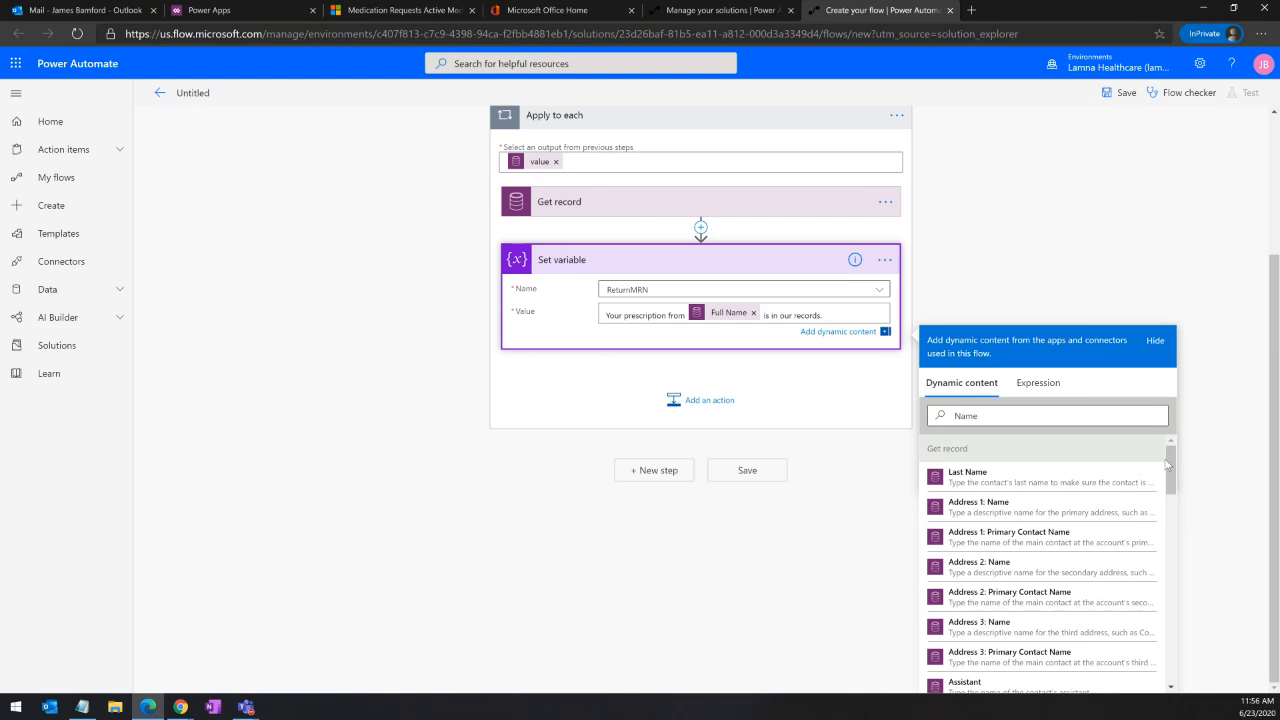
pyautogui.click(1048, 419)
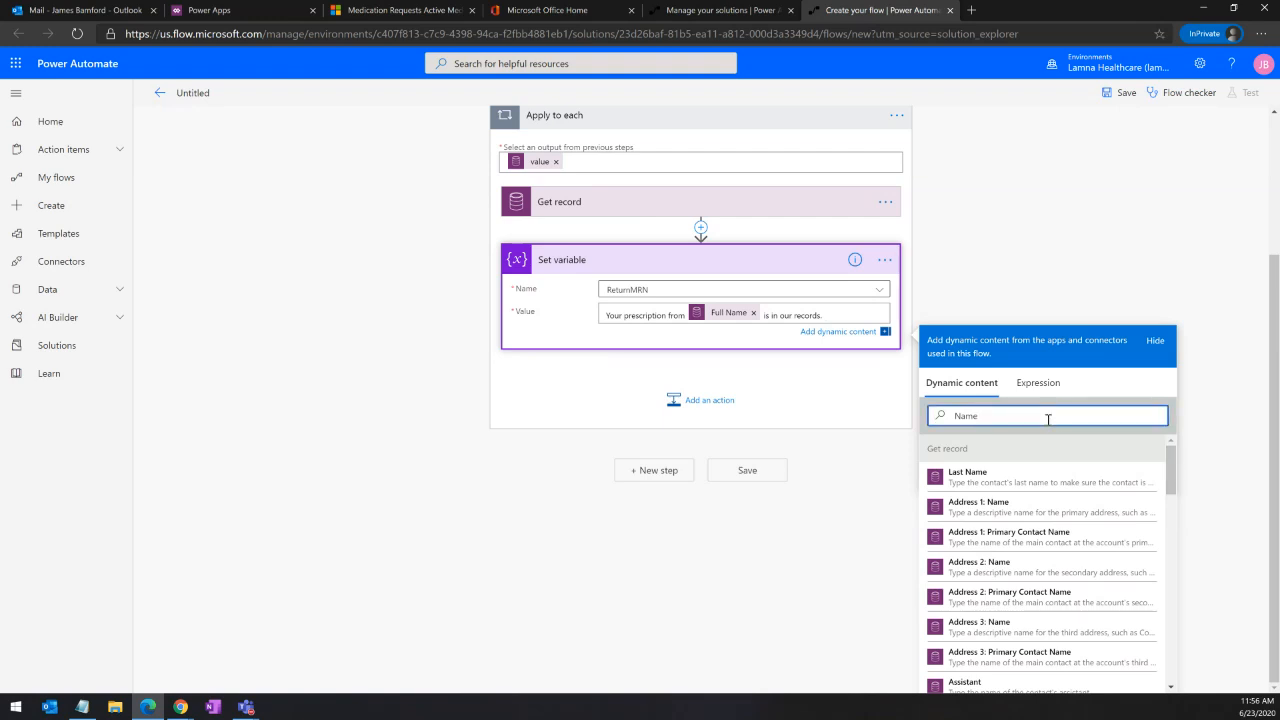
pyautogui.write('auth')
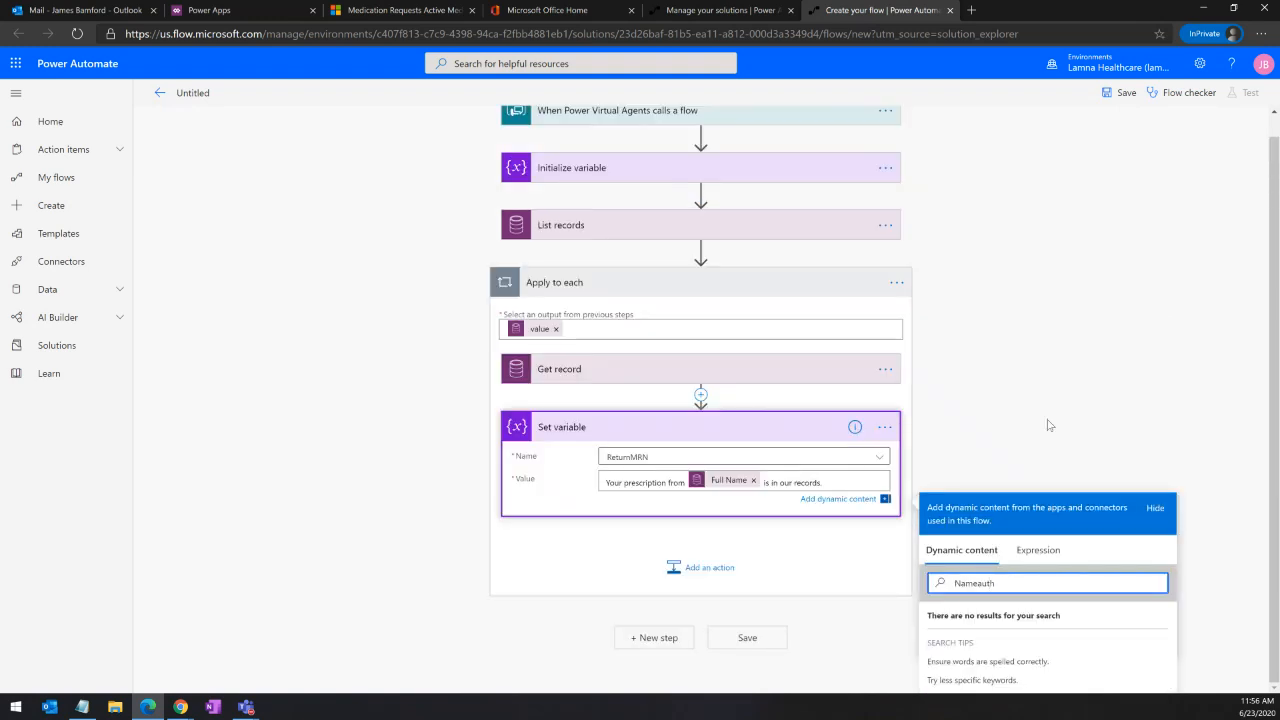
pyautogui.hotkey('ctrl', 'a')
pyautogui.press('BackSpace')
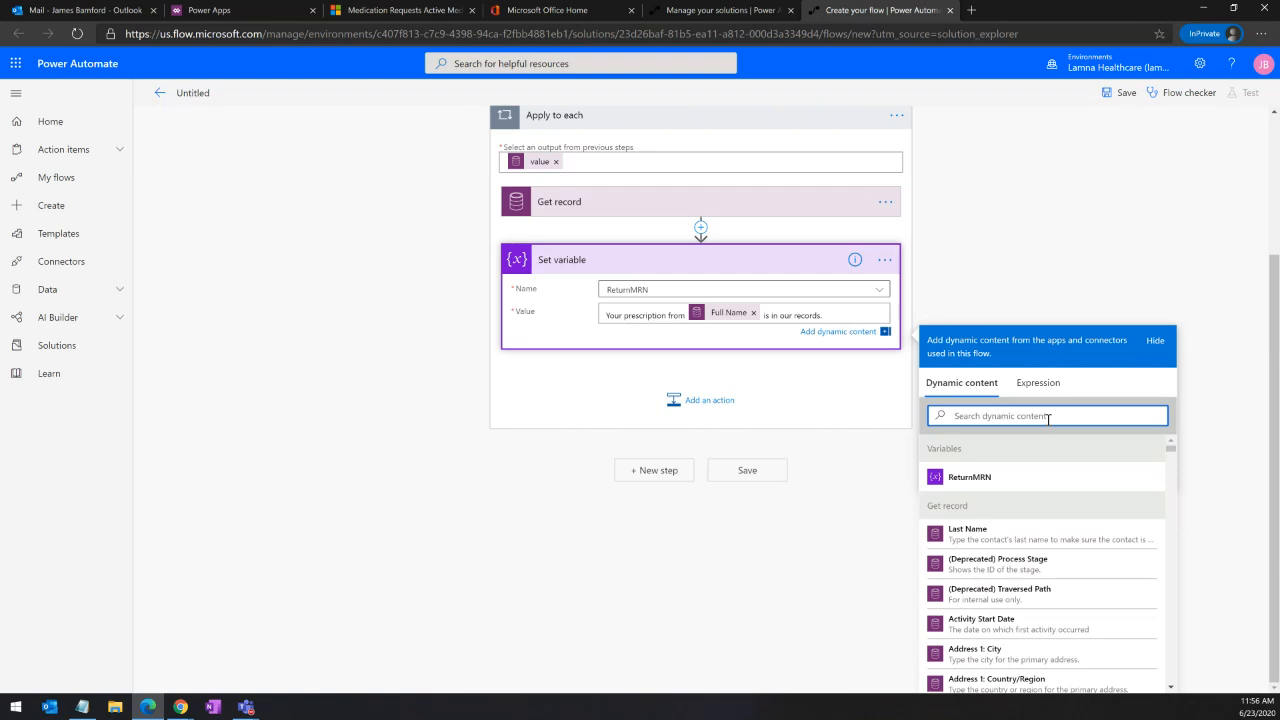
pyautogui.write('auth')
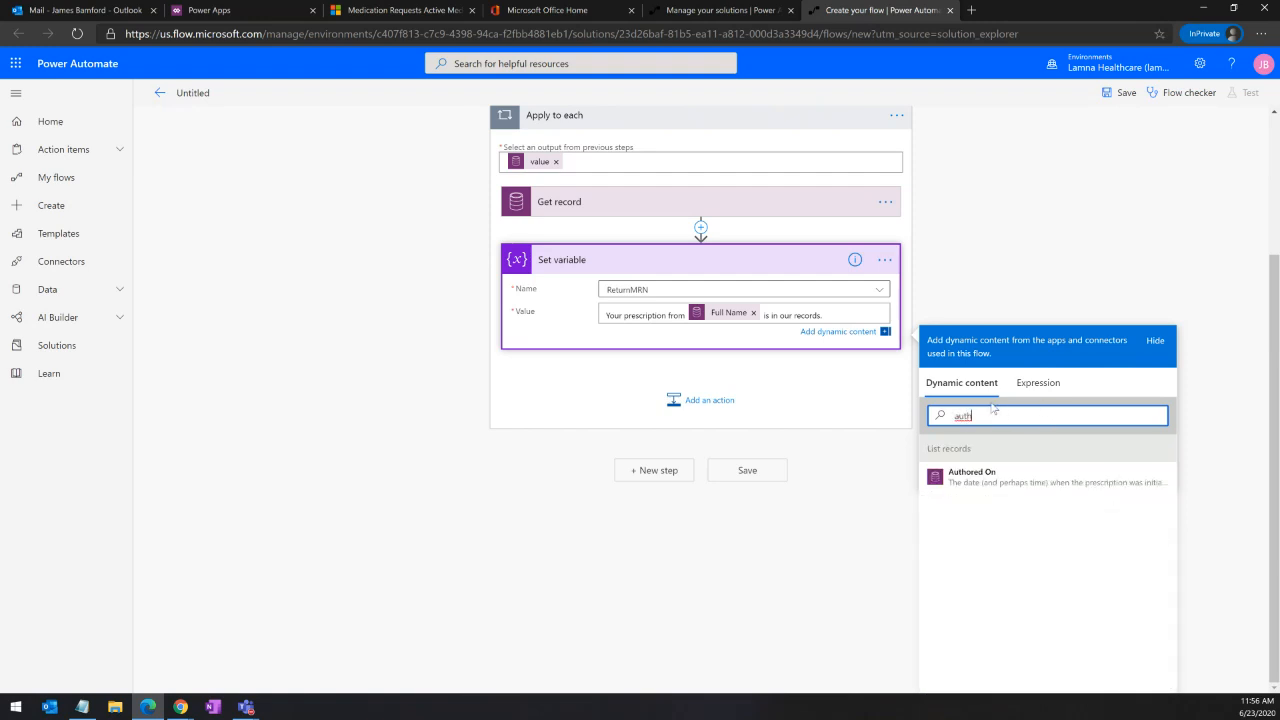
pyautogui.click(851, 316)
pyautogui.write('It')
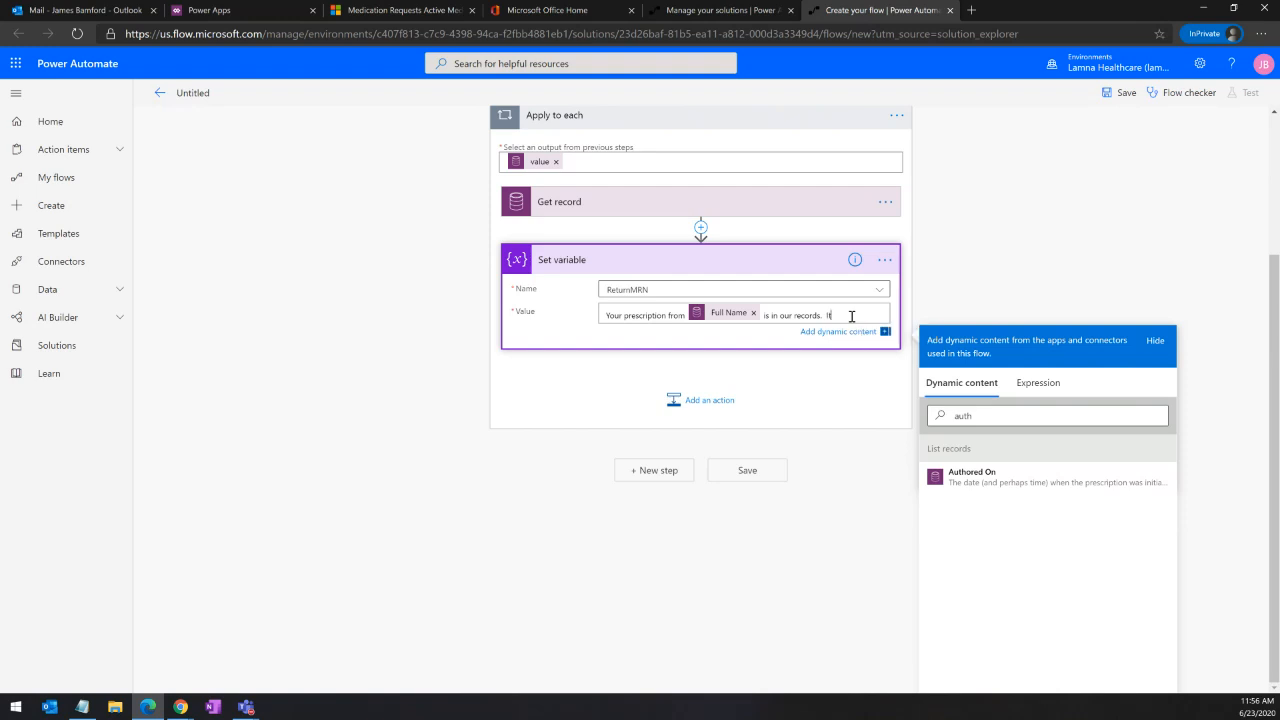
pyautogui.write(' was authord on')
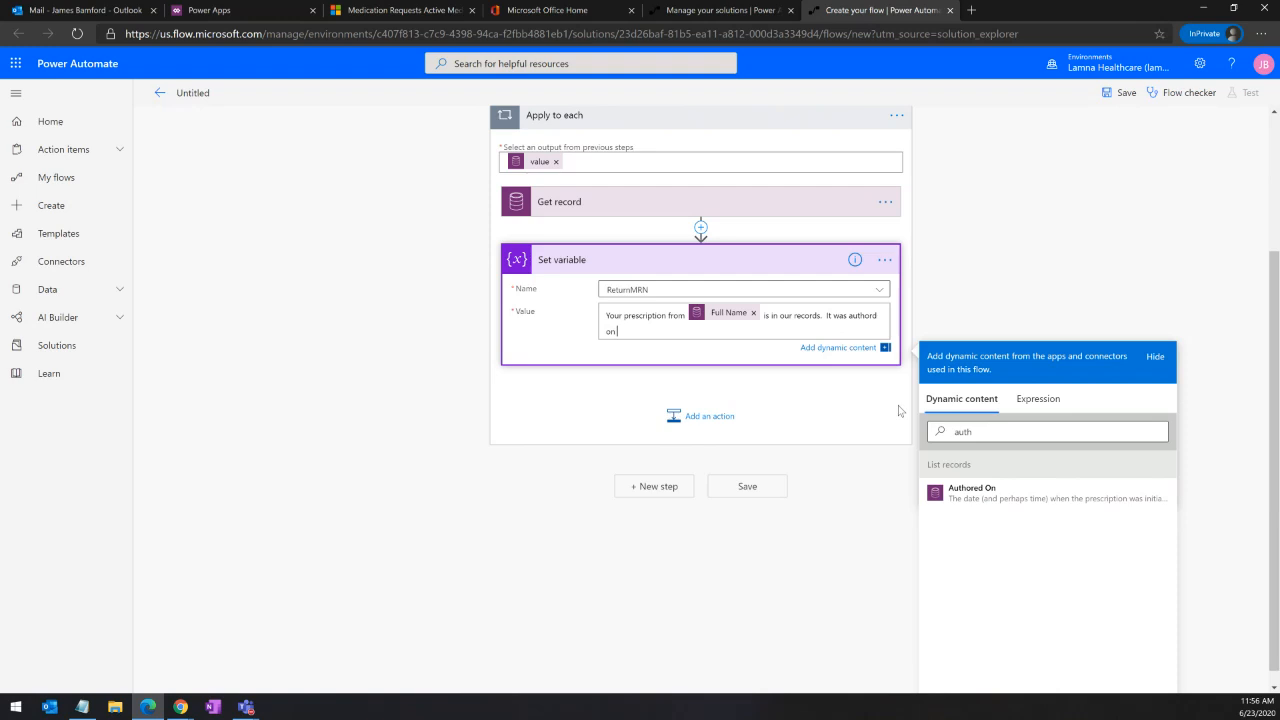
pyautogui.click(1000, 490)
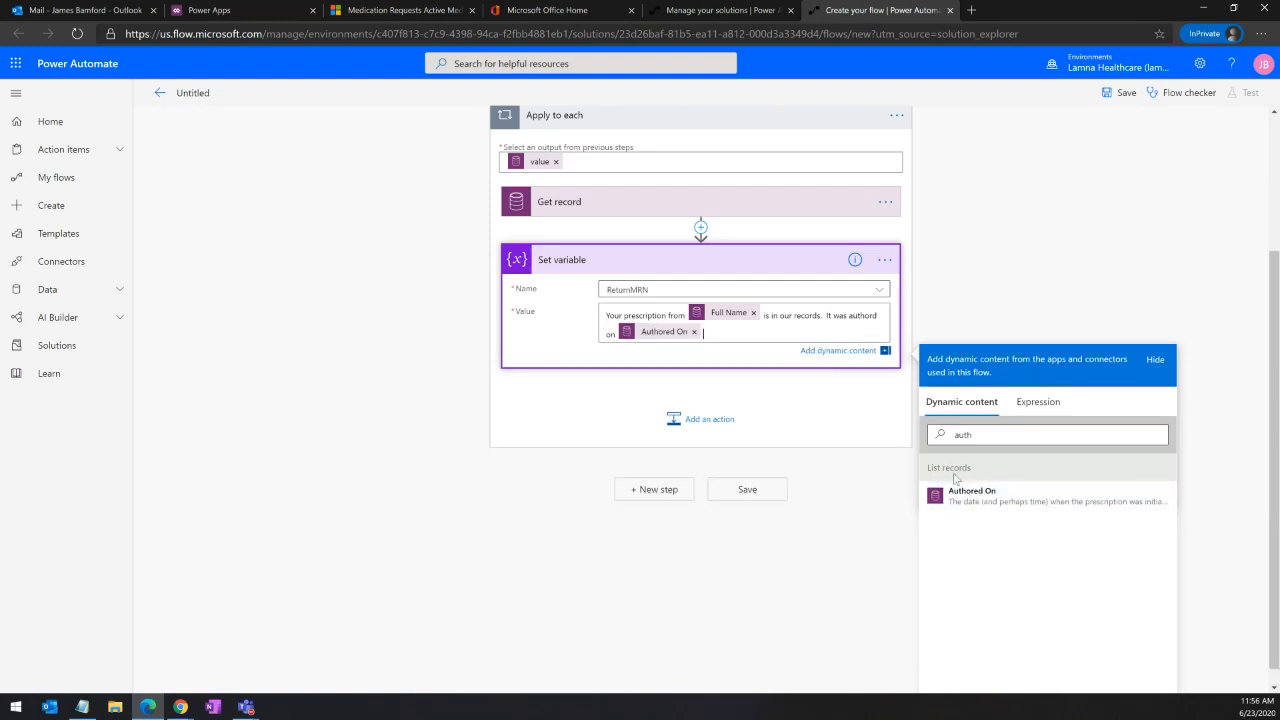
# Step: Append ". You were given a quantity of" and the Dispense Request Quantity field to the ReturnMRN value
pyautogui.write('You were given a quantity of')
pyautogui.click(1011, 434)
pyautogui.press('BackSpace')
pyautogui.press('BackSpace')
pyautogui.press('BackSpace')
pyautogui.press('BackSpace')
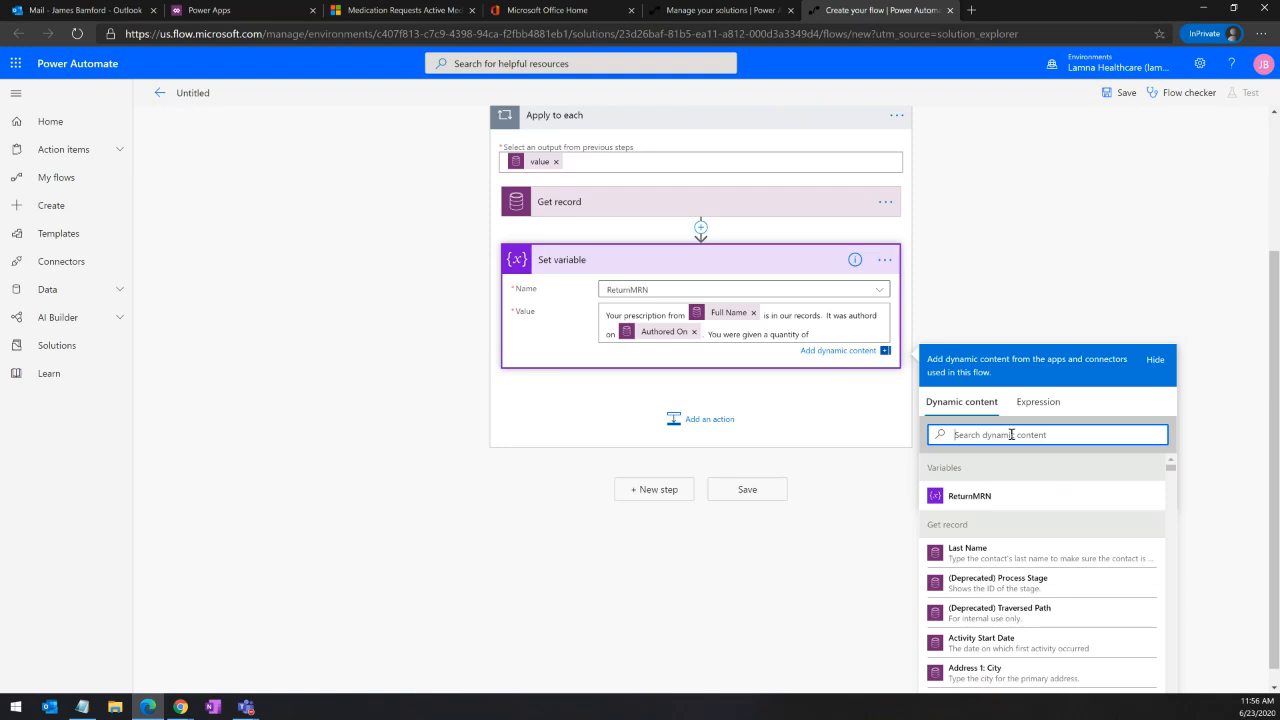
pyautogui.write('dispen')
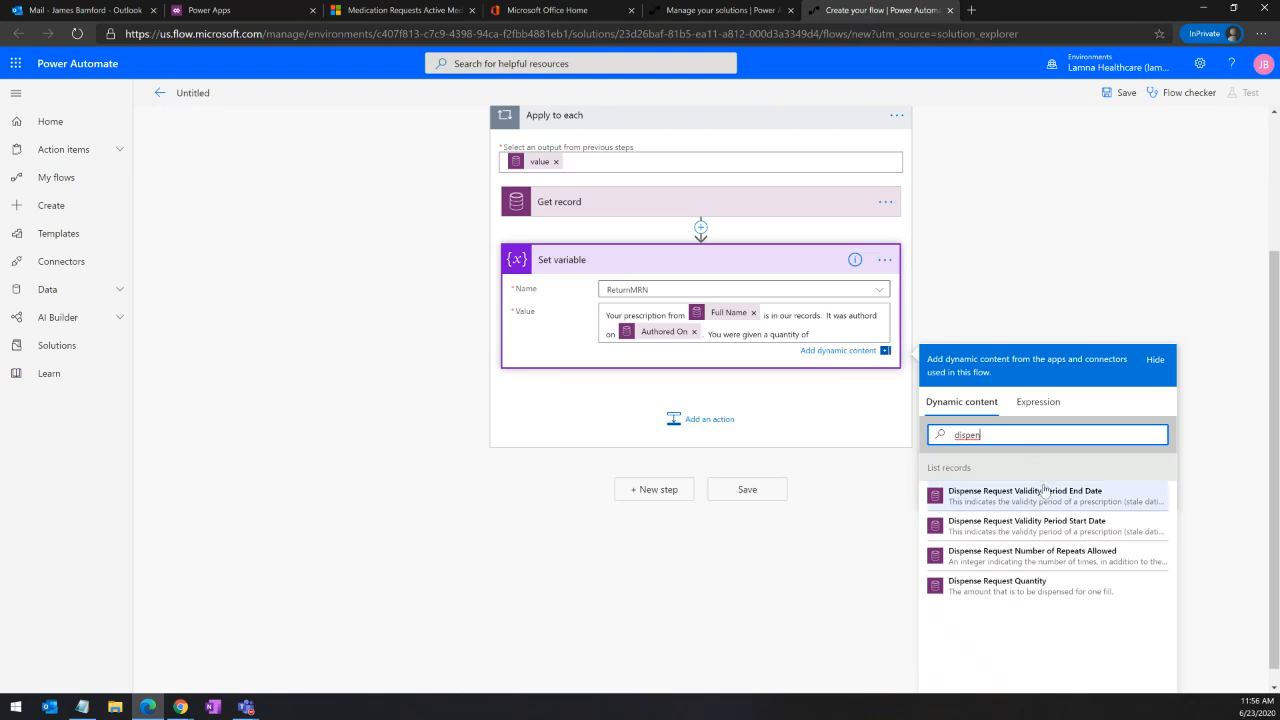
pyautogui.click(1020, 592)
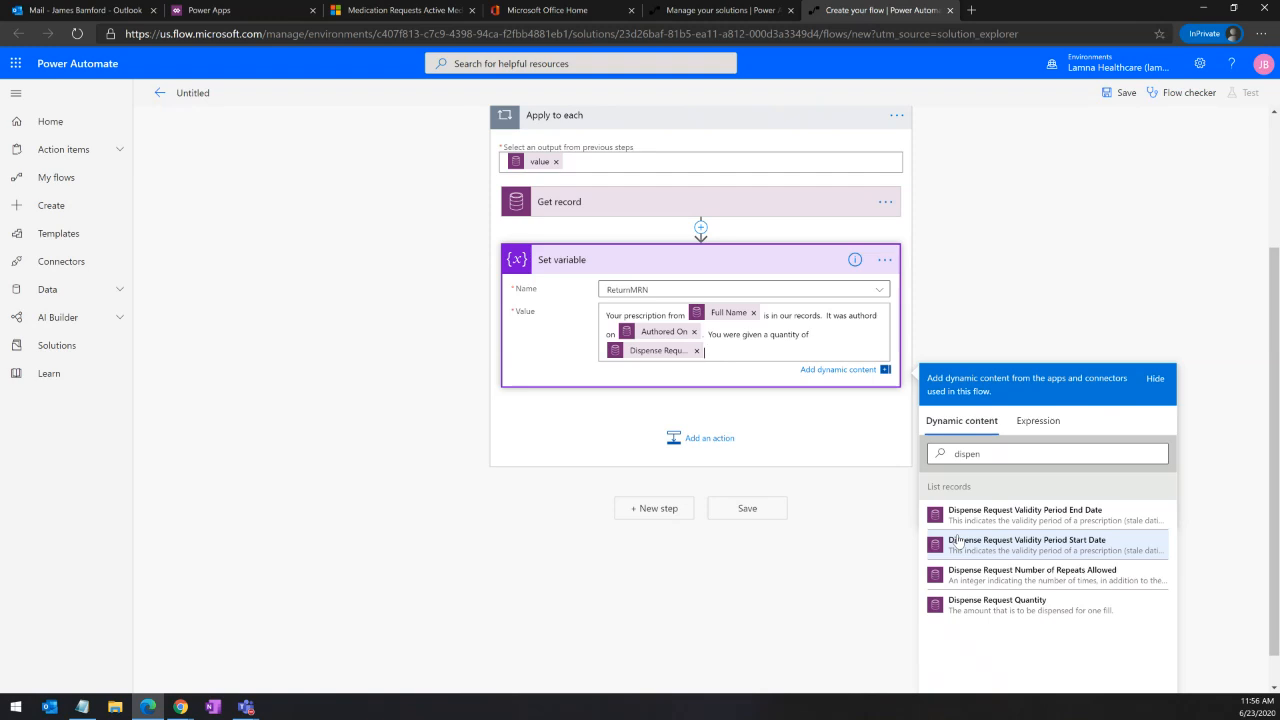
# Step: Finish the ReturnMRN value with "with", the Dispense Request Number of Repeats Allowed field and "refills."
pyautogui.write('with')
pyautogui.click(987, 572)
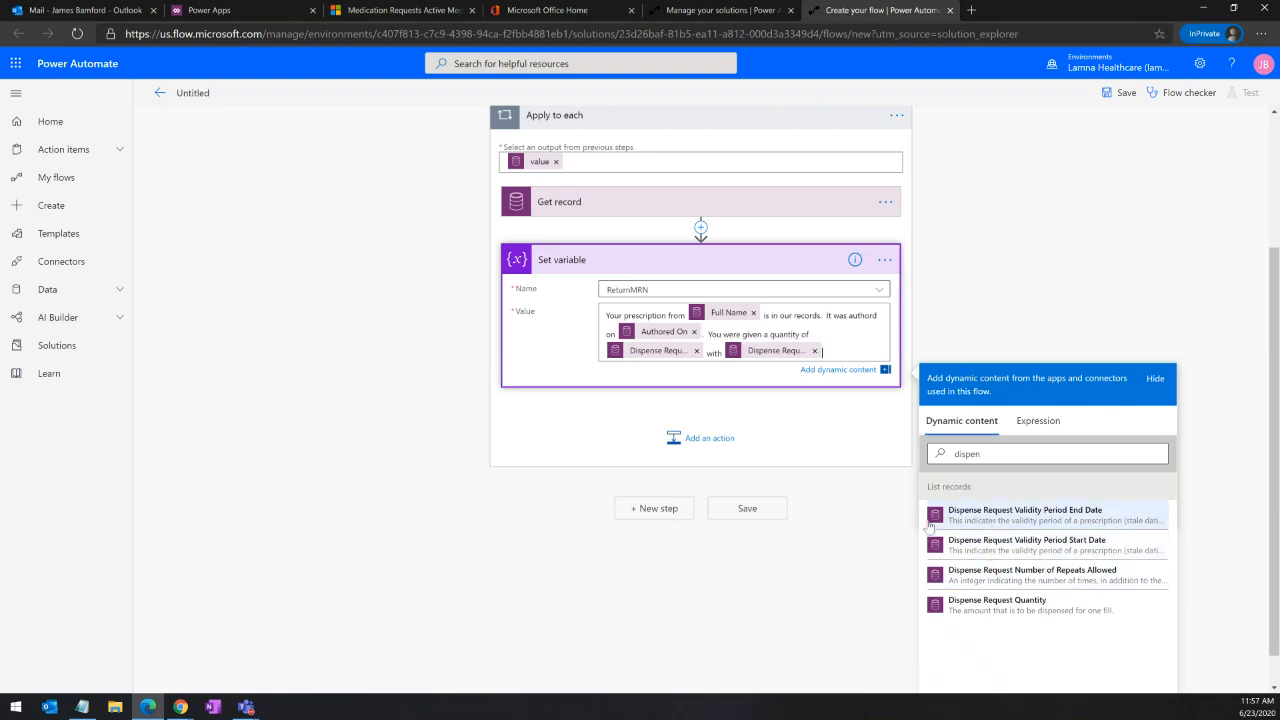
pyautogui.write('refills.')
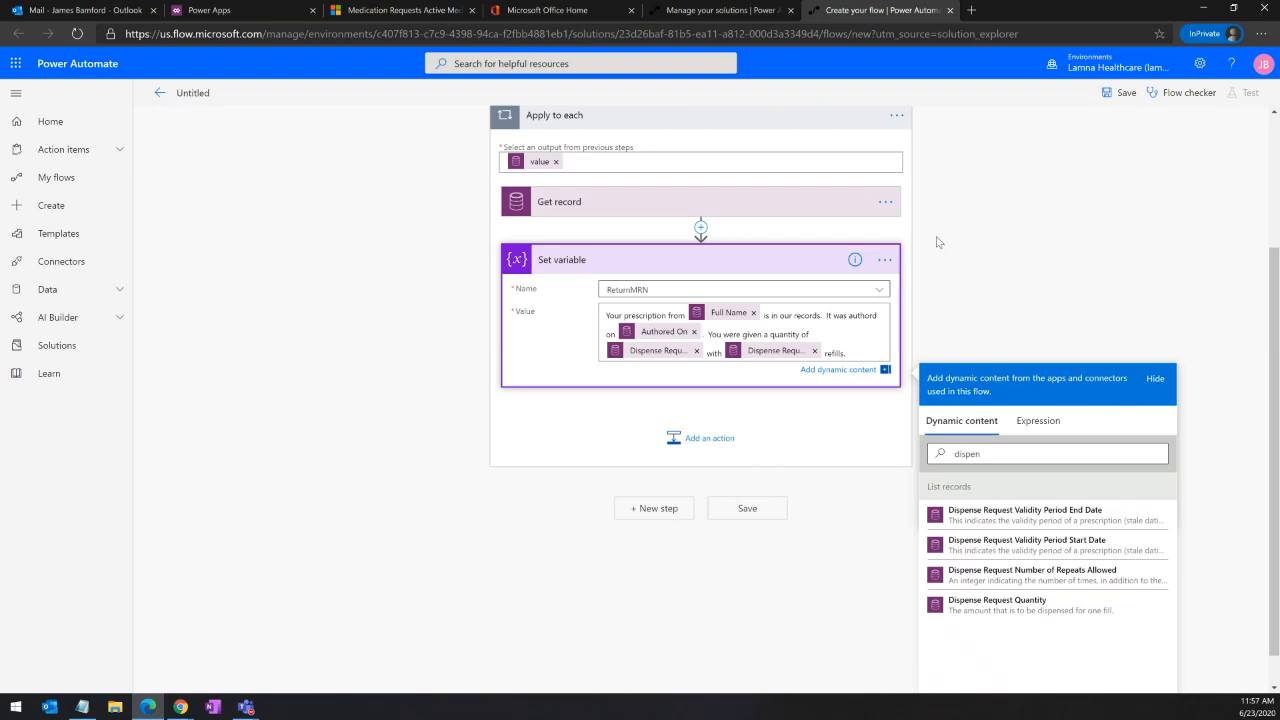
pyautogui.click(962, 313)
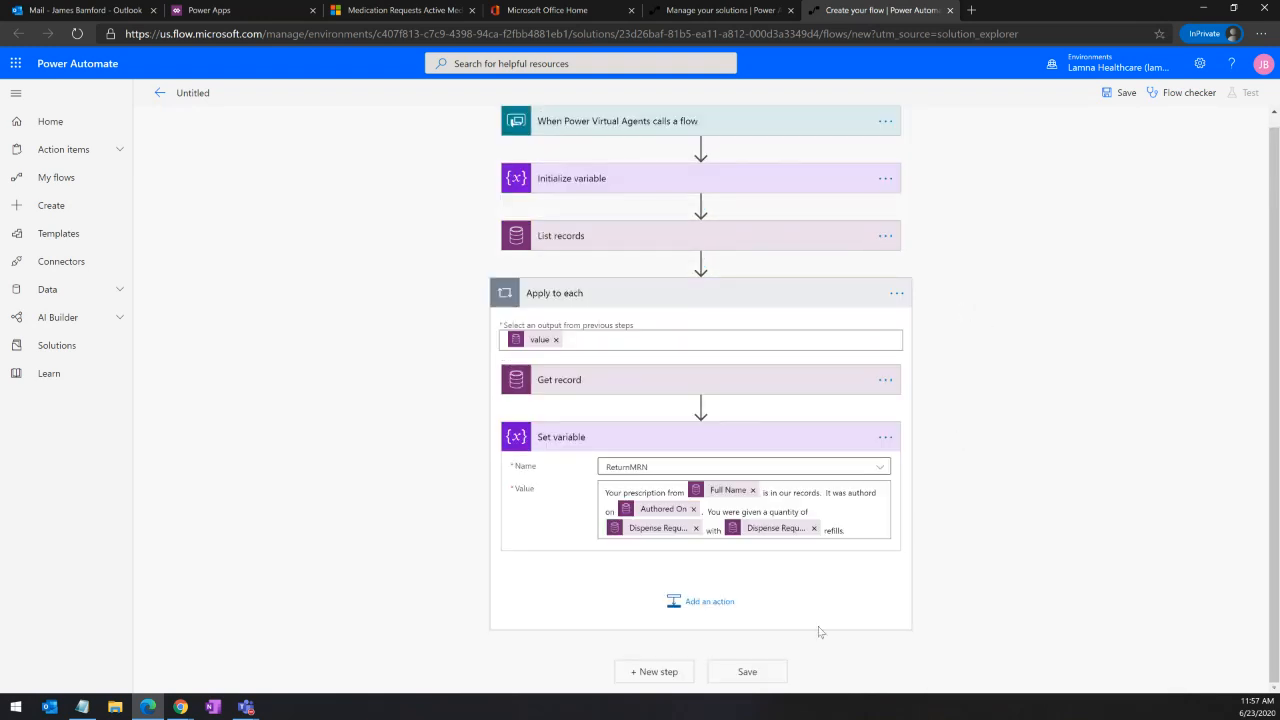
# Step: Add a Return value(s) to Power Virtual Agents action after the Apply to each loop
pyautogui.click(667, 671)
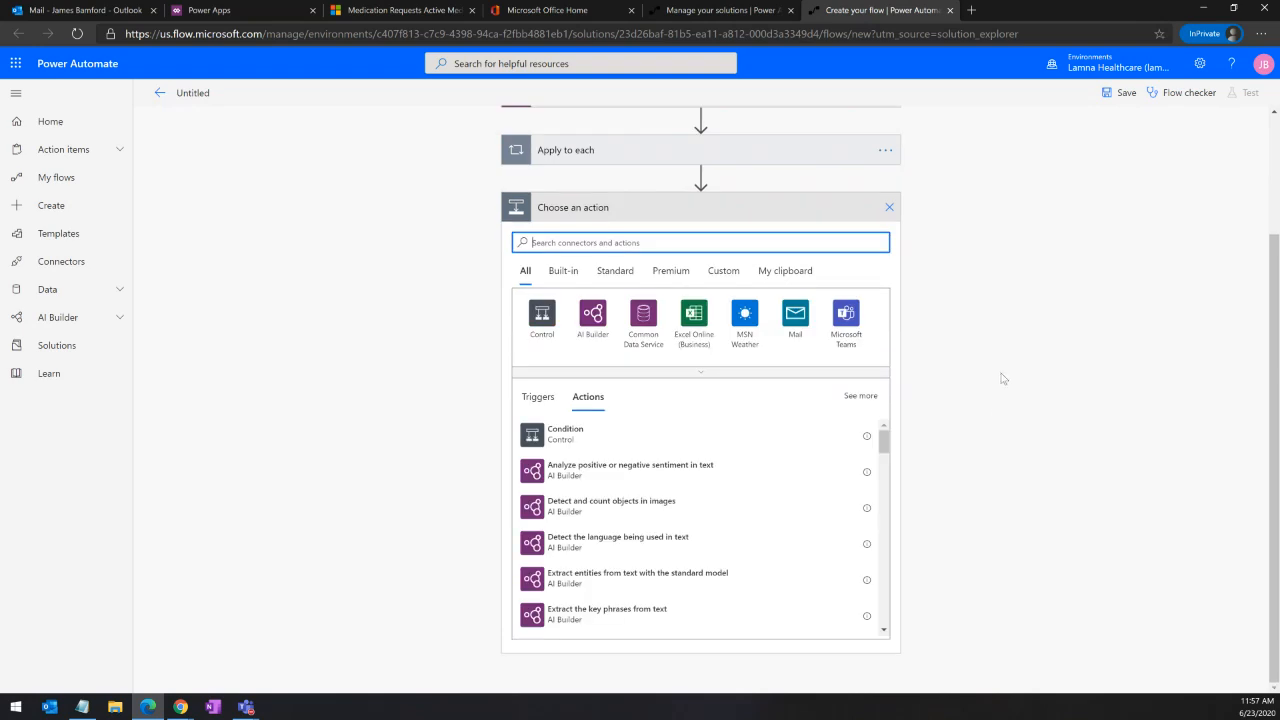
pyautogui.scroll(2, 934, 303)
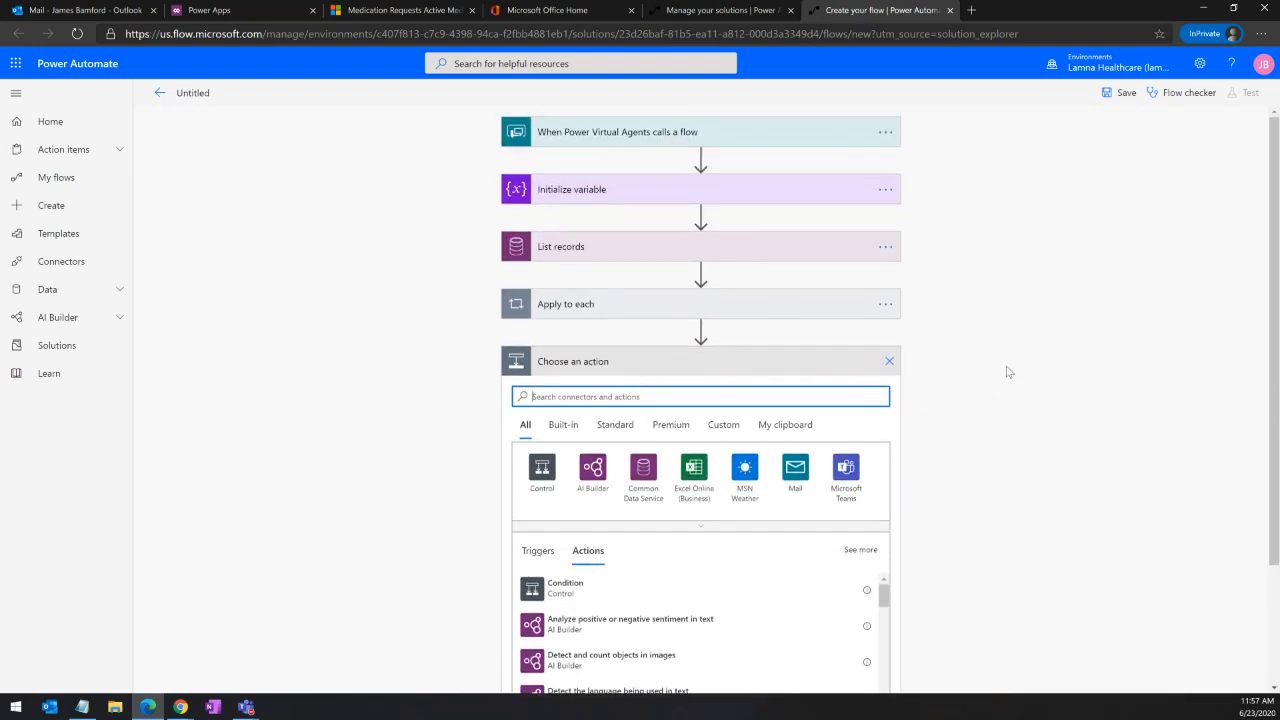
pyautogui.scroll(-2, 1009, 372)
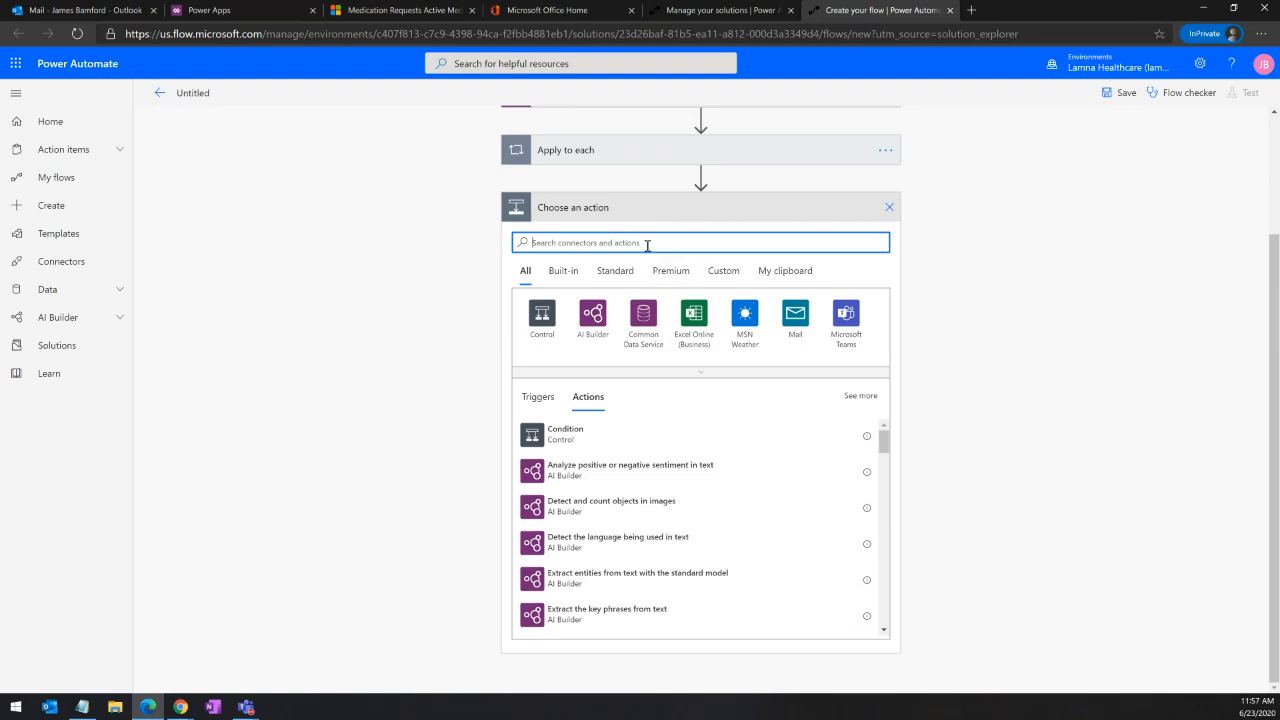
pyautogui.write('return')
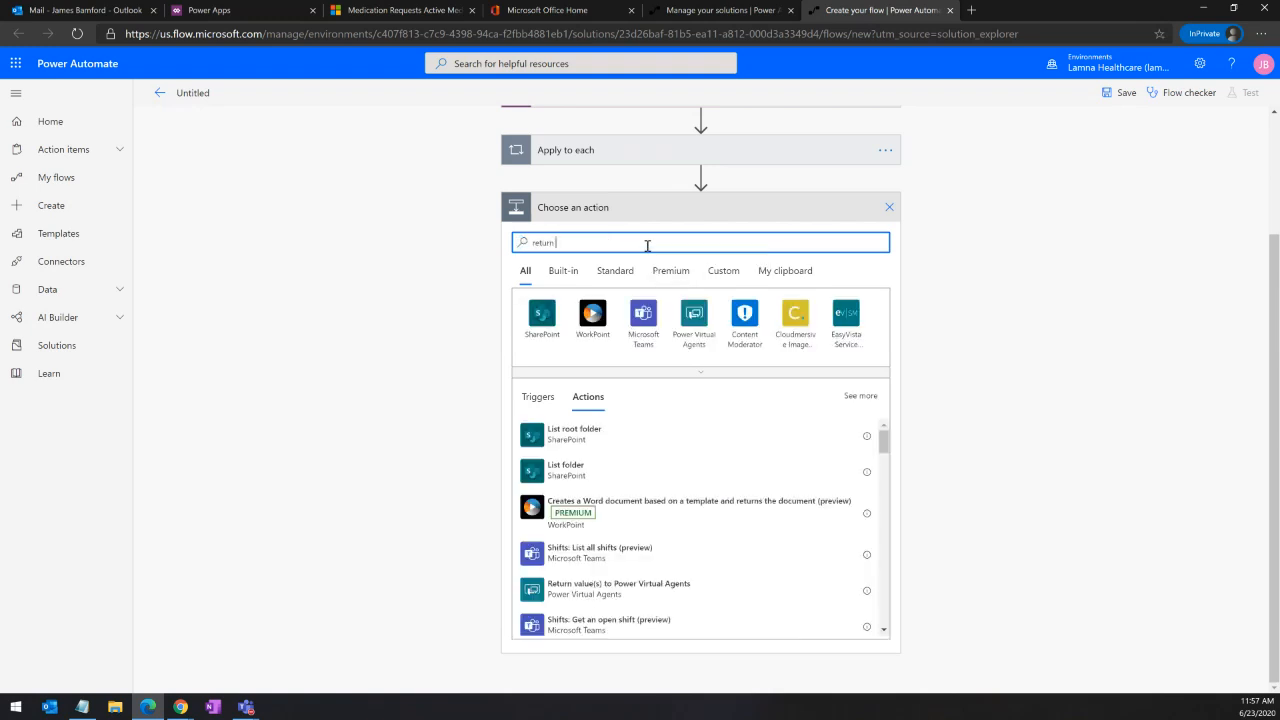
pyautogui.click(620, 588)
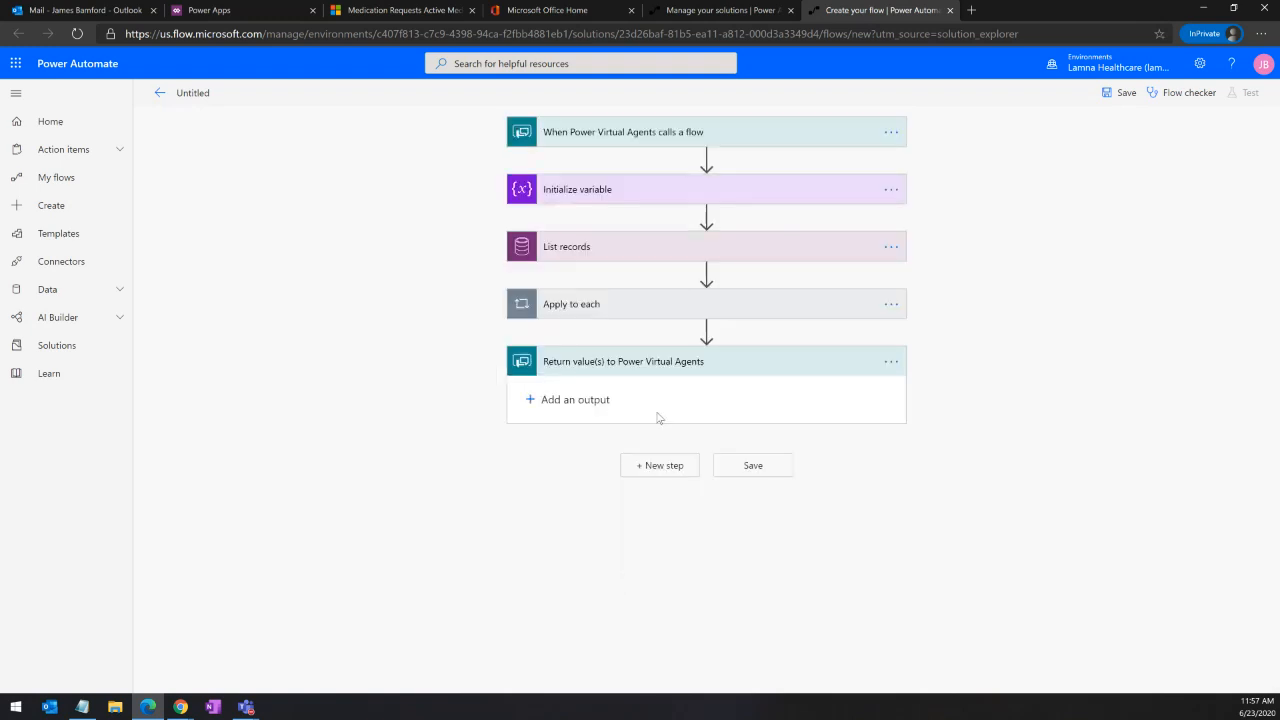
# Step: Add a text output named ReturnMRN that returns the ReturnMRN variable, and save the flow
pyautogui.click(536, 399)
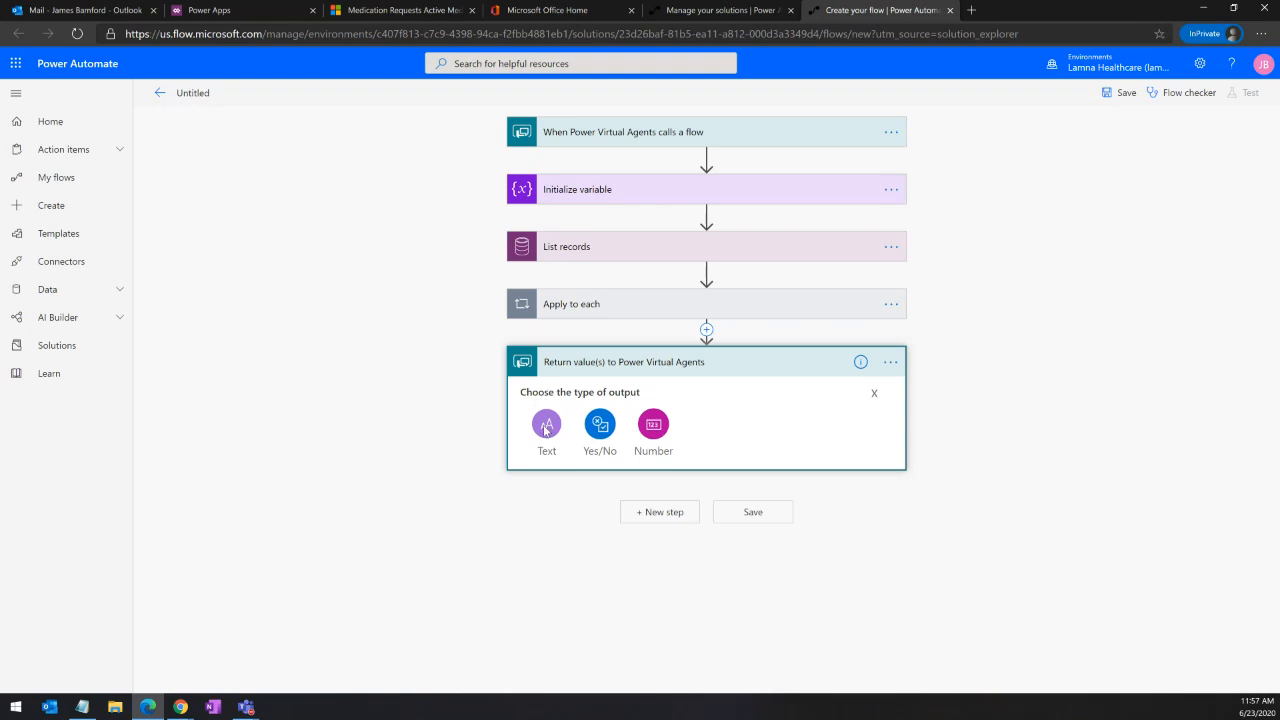
pyautogui.click(547, 428)
pyautogui.click(577, 397)
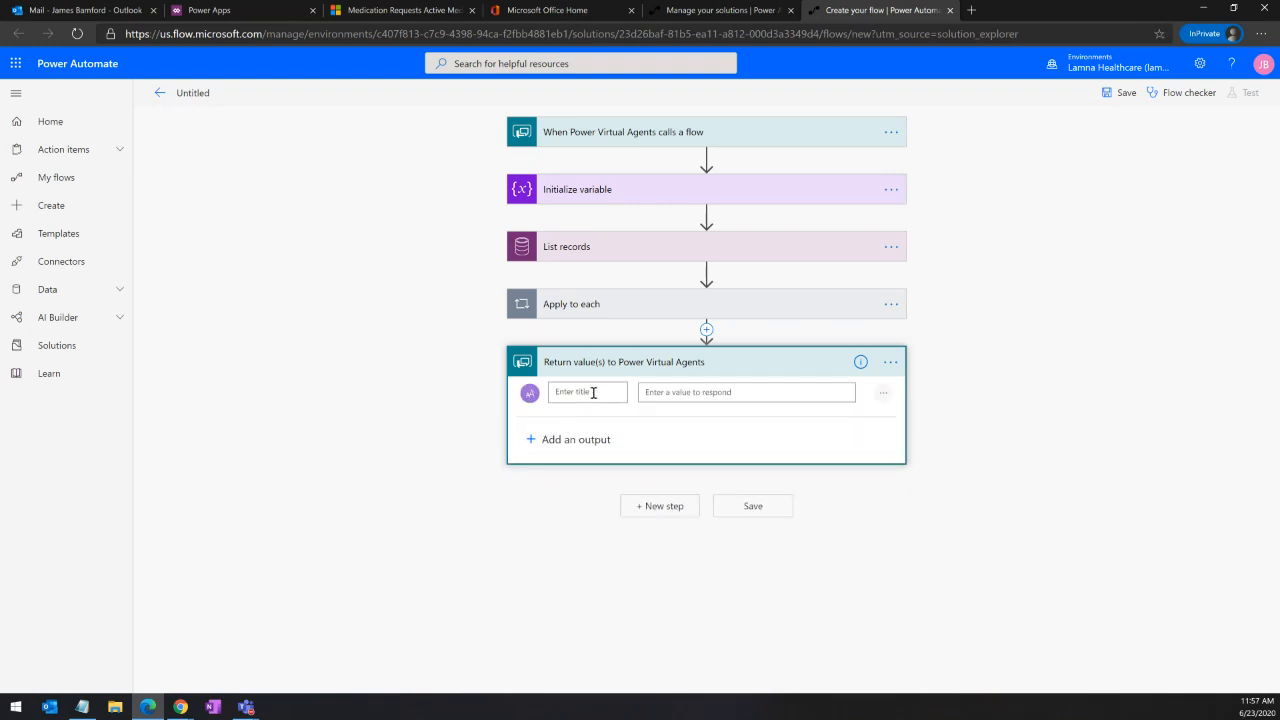
pyautogui.write('ReturnMRN')
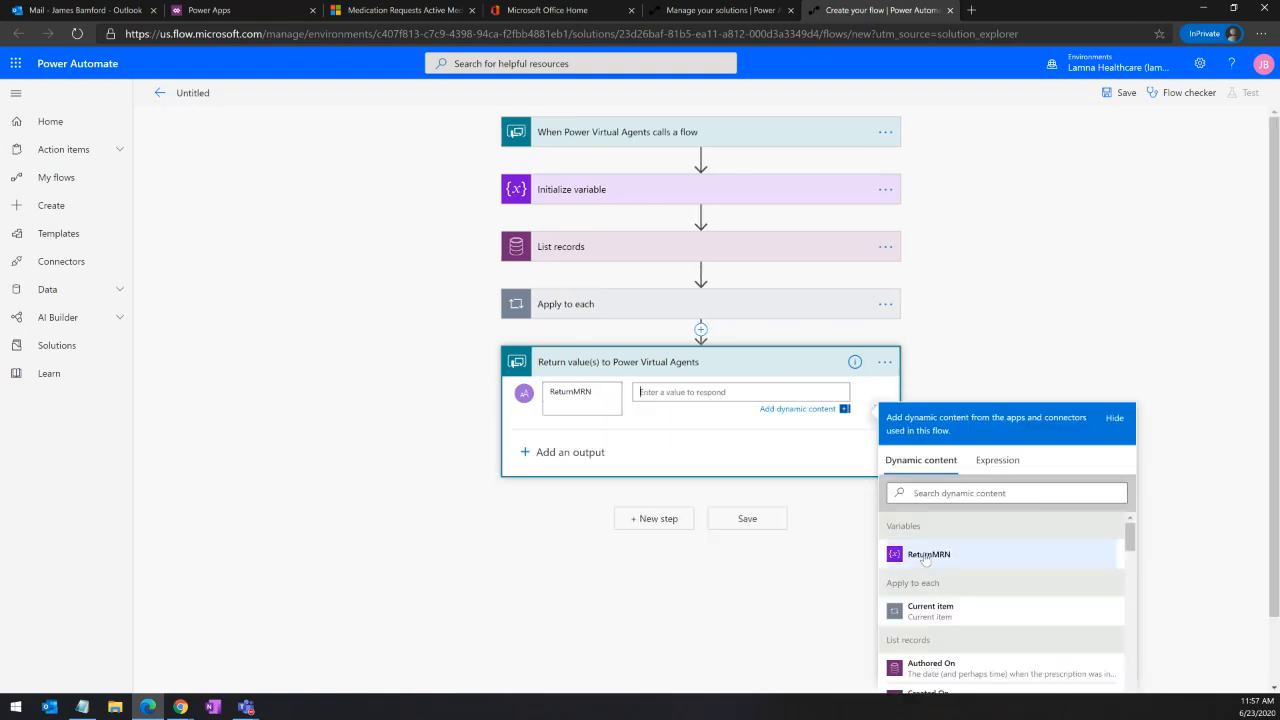
pyautogui.click(926, 558)
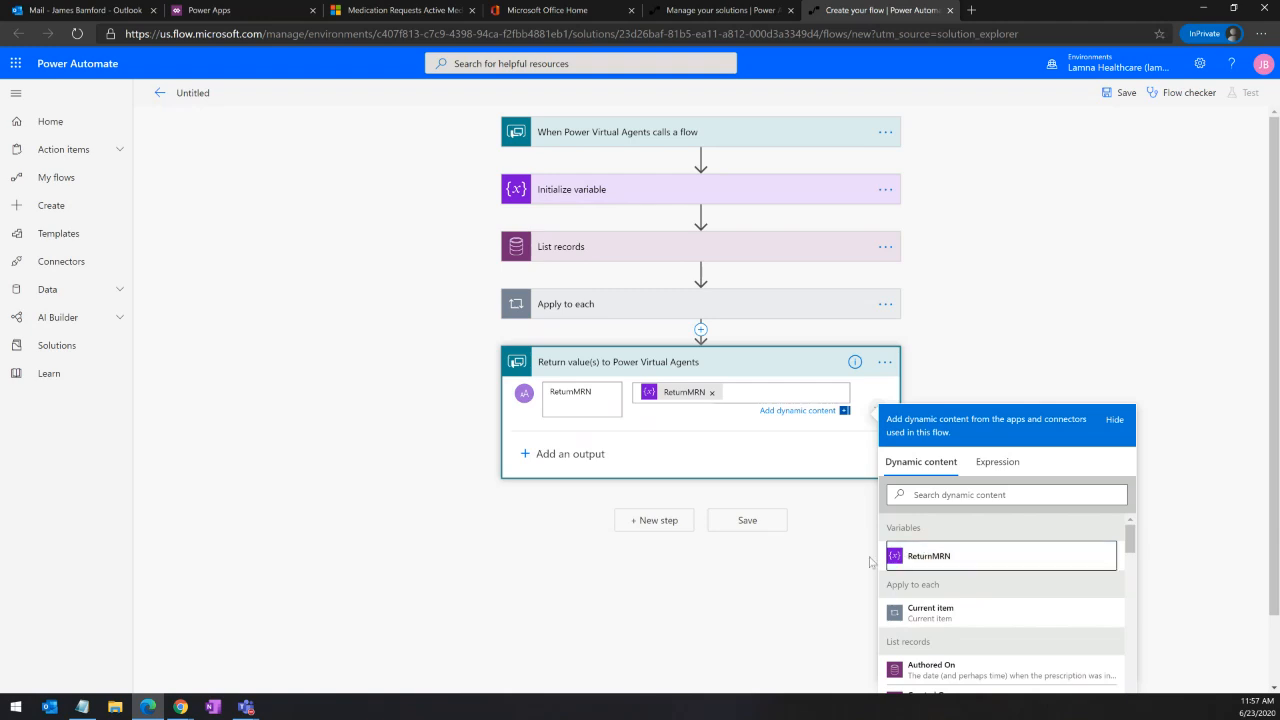
pyautogui.click(1055, 328)
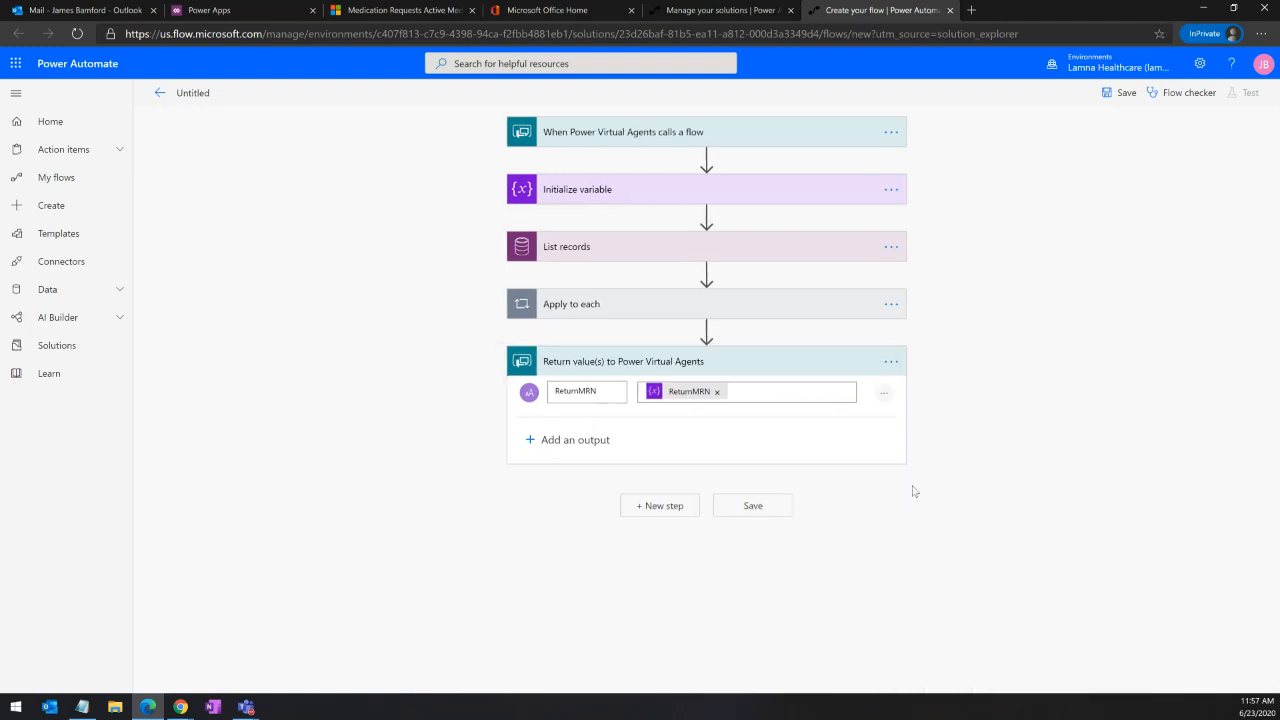
pyautogui.hotkey('alt', 'Tab')
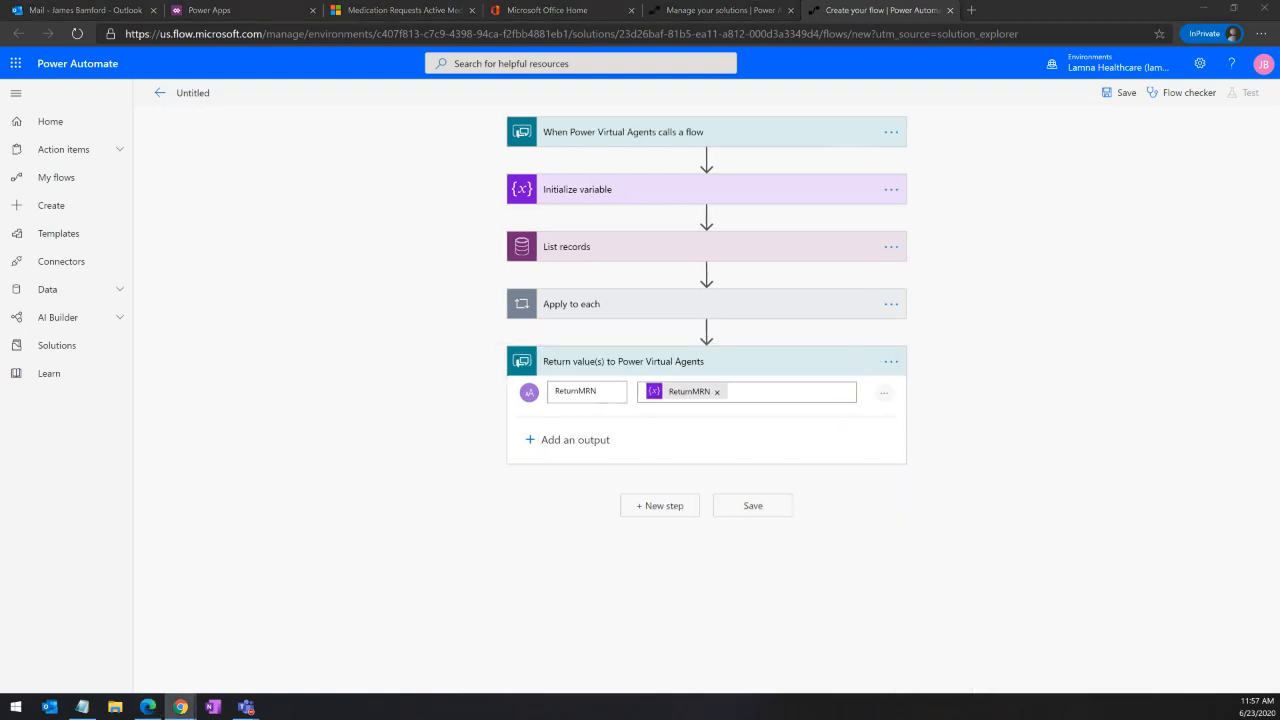
pyautogui.click(741, 512)
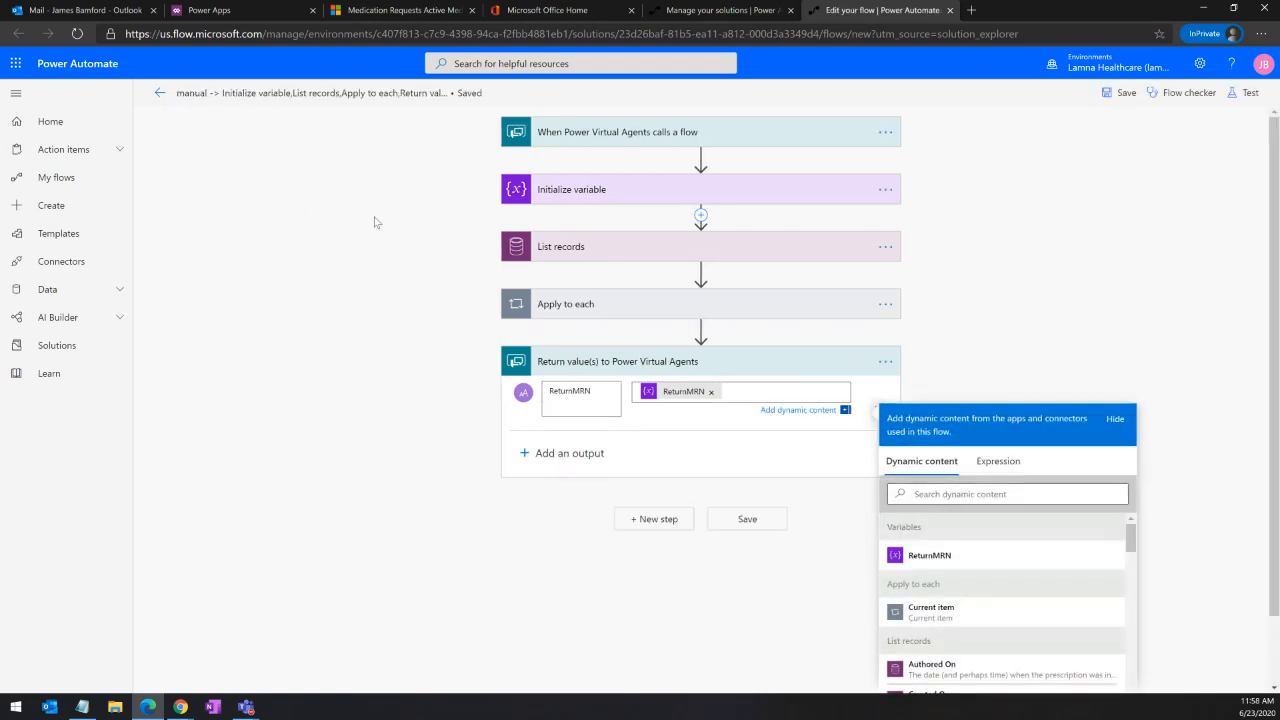
# Step: Rename the flow as "Demo: Get Medical Request Number" and save it
pyautogui.click(230, 92)
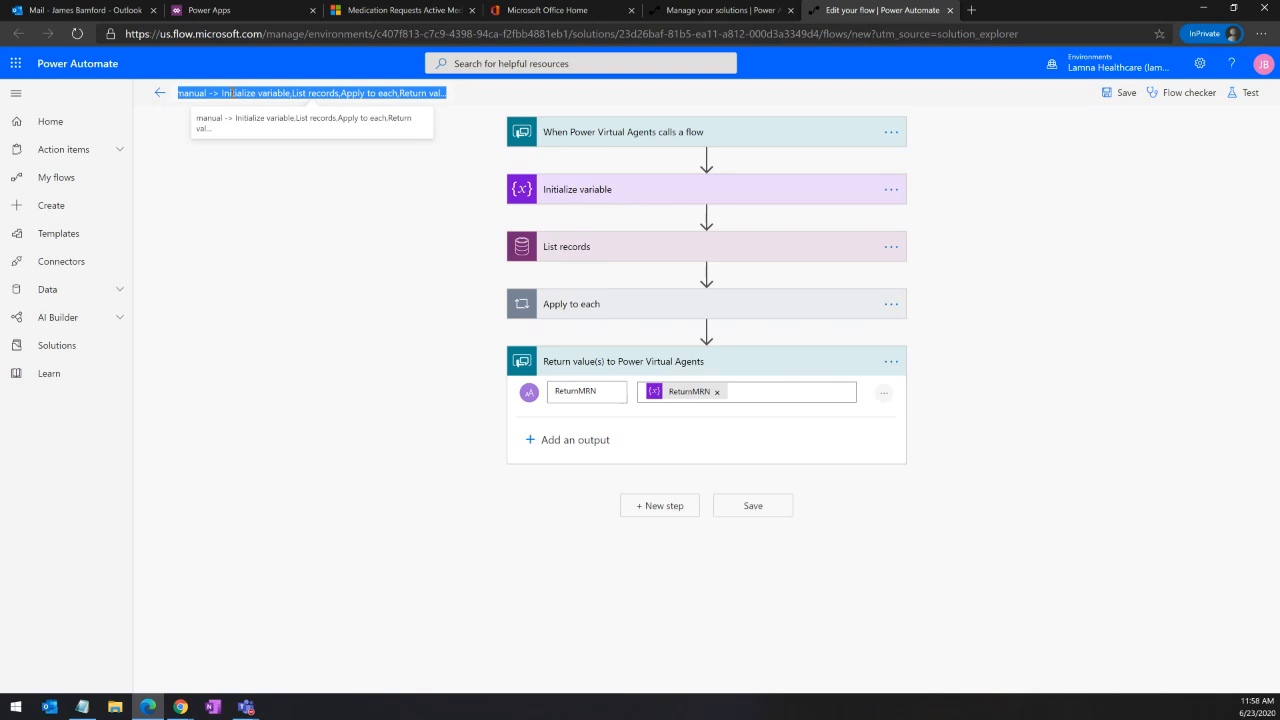
pyautogui.press('BackSpace')
pyautogui.write('Demo: Get')
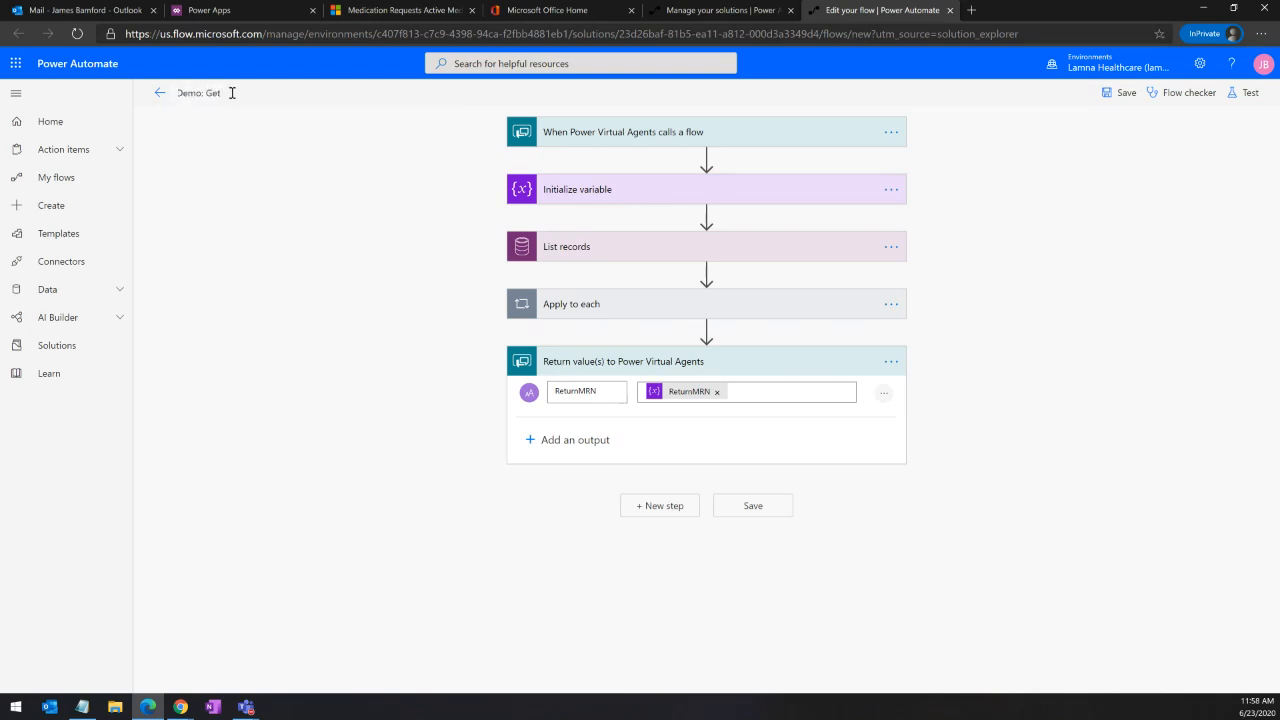
pyautogui.write(' Medical')
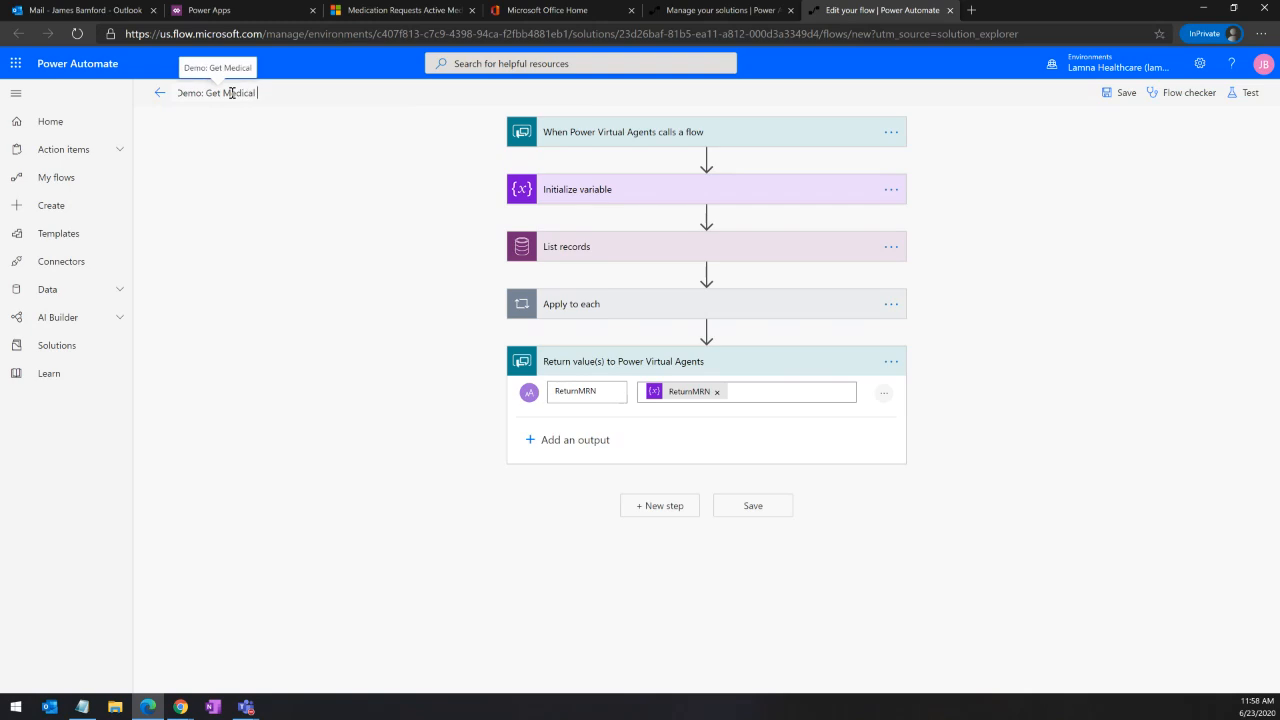
pyautogui.write(' Request')
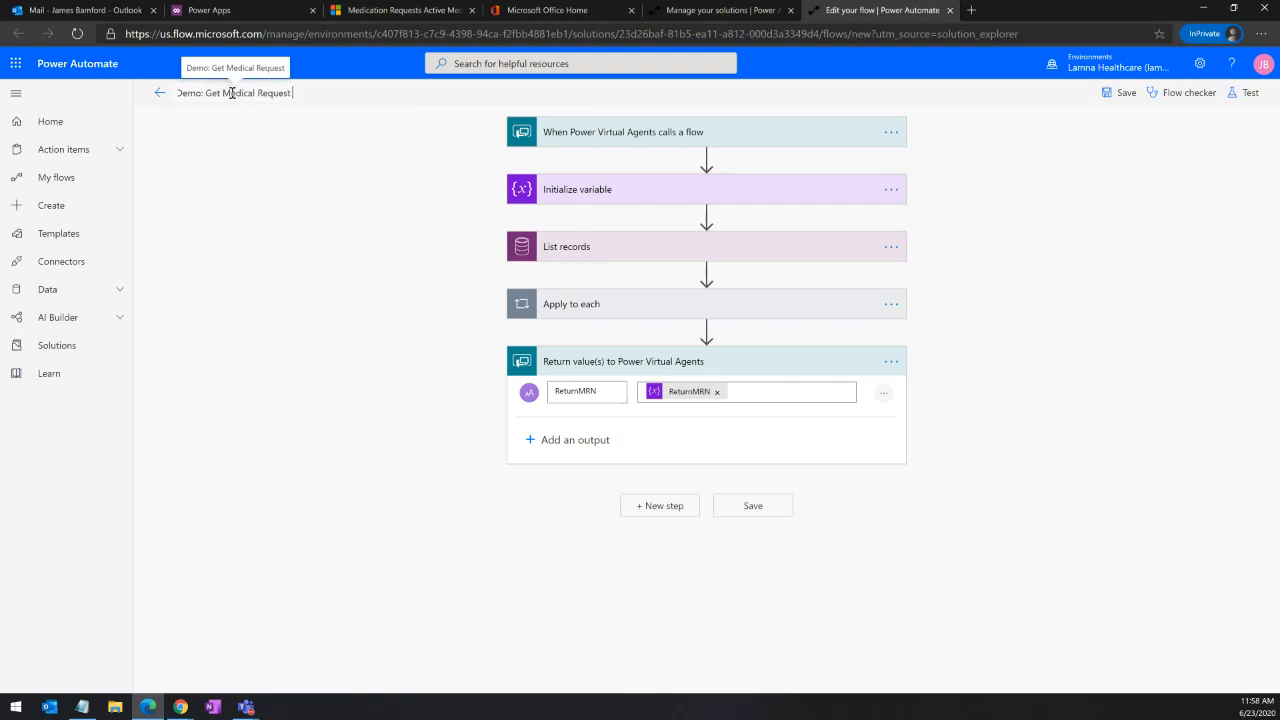
pyautogui.write(' Number')
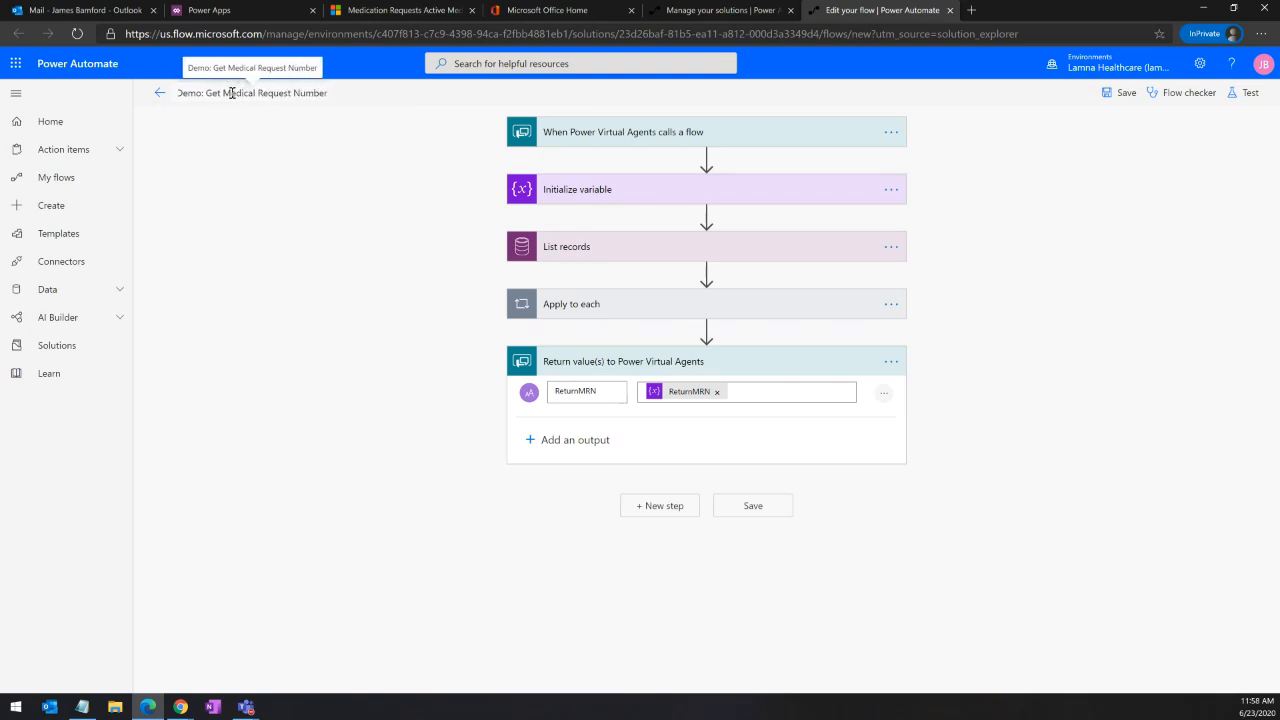
pyautogui.click(1115, 93)
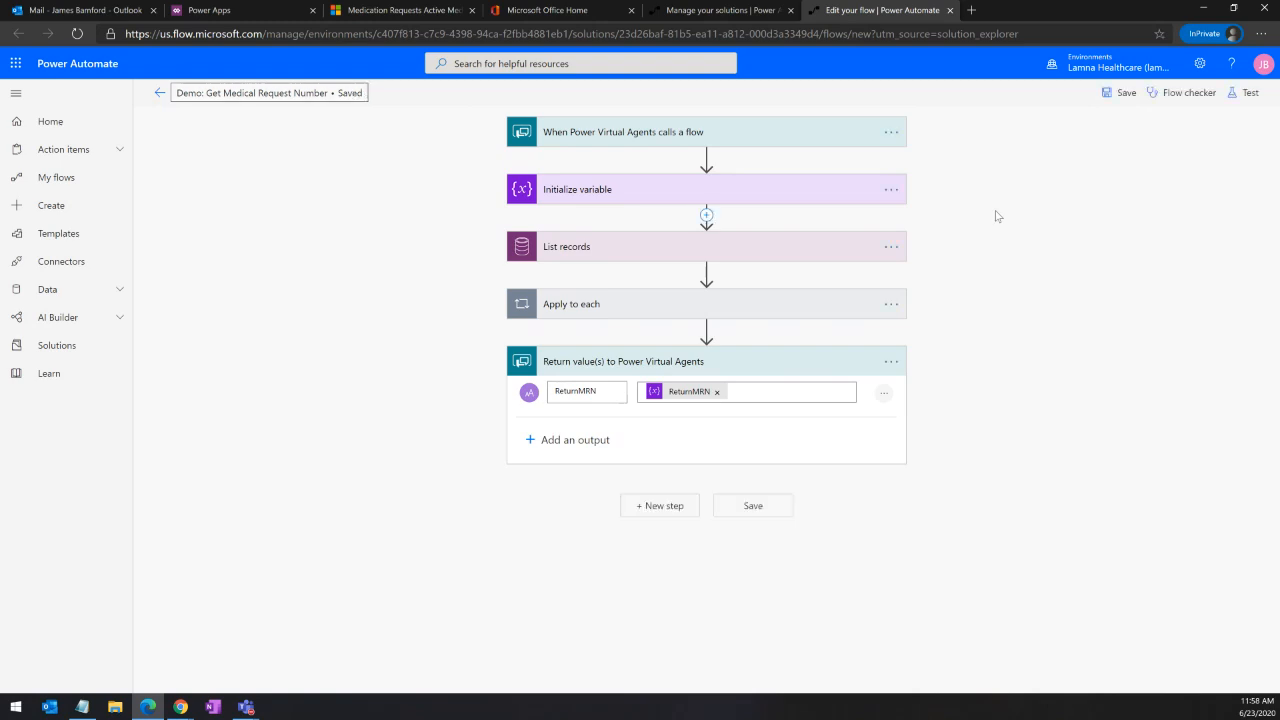
# Step: Review the settings of the flow's trigger, Initialize variable and List records, plus the Get record action inside the Apply to each loop
pyautogui.click(677, 139)
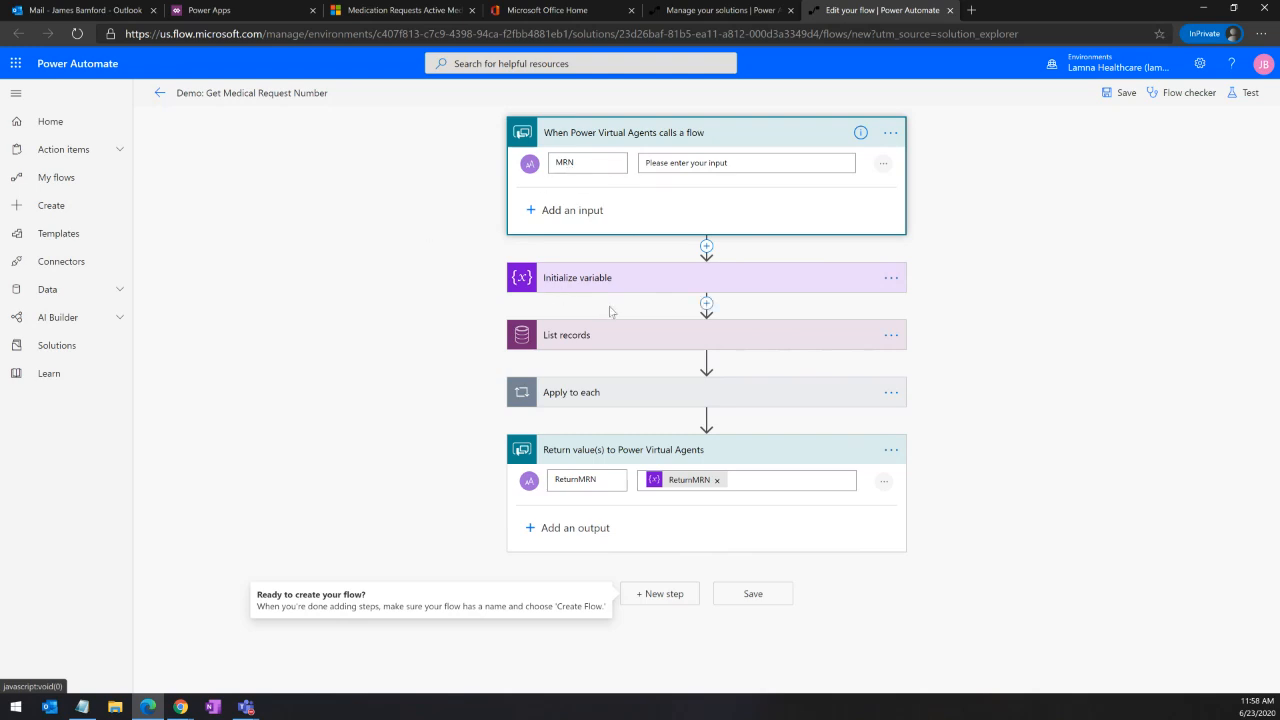
pyautogui.click(590, 282)
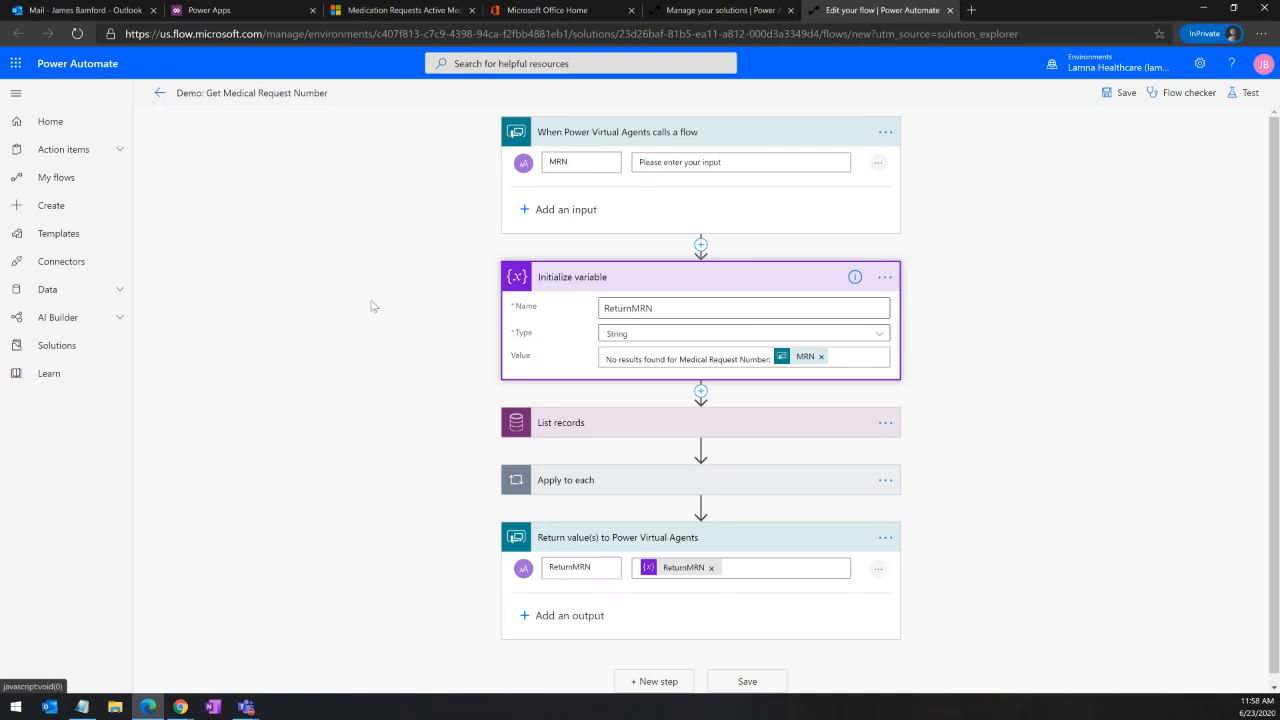
pyautogui.scroll(-1, 371, 306)
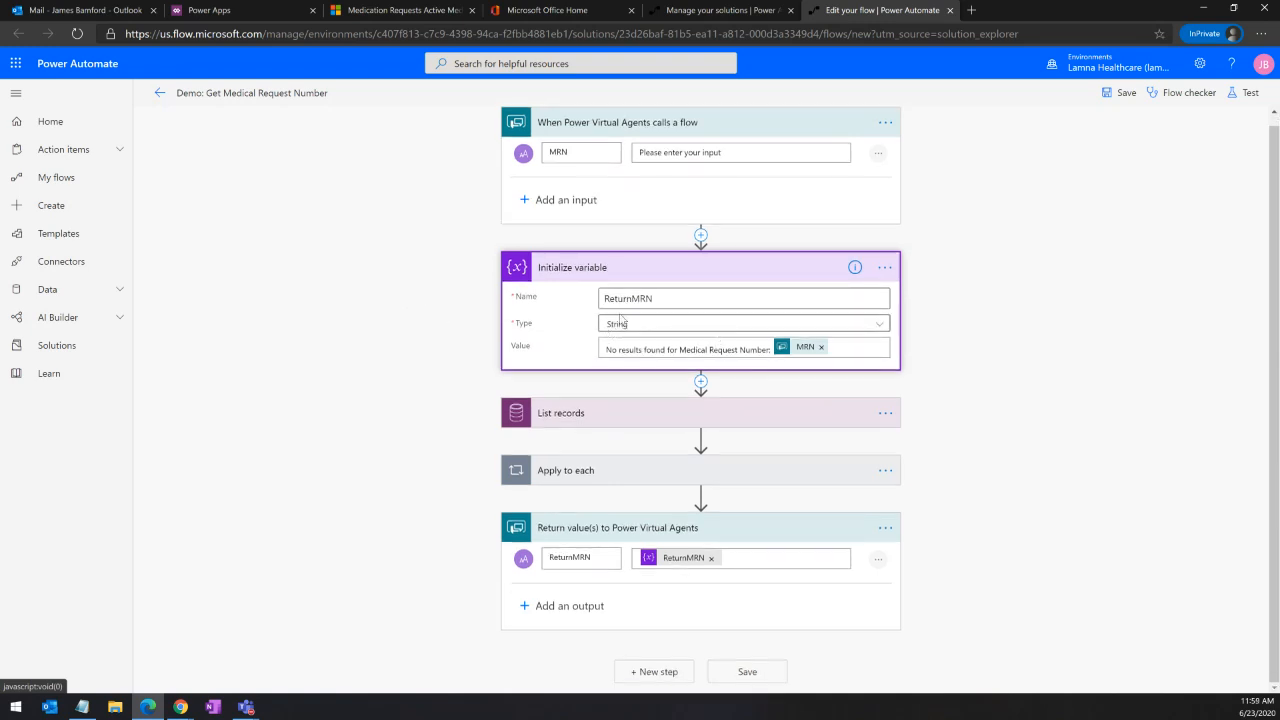
pyautogui.click(580, 421)
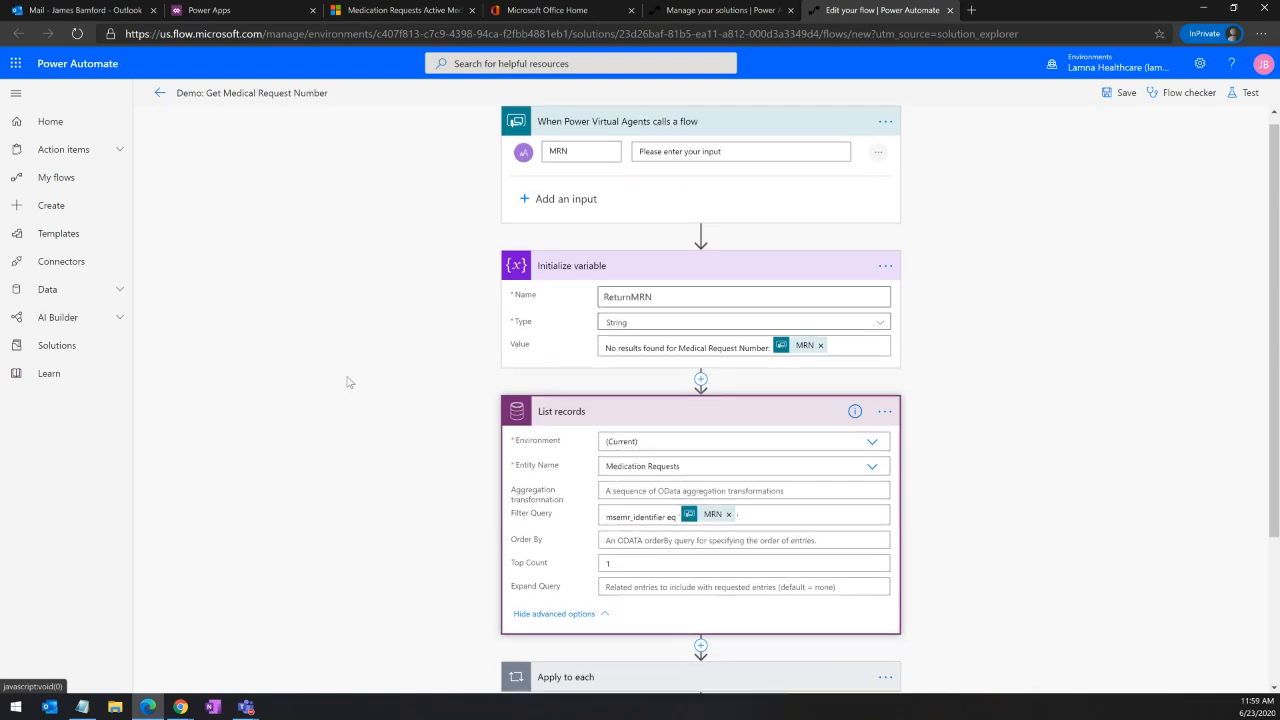
pyautogui.scroll(-2, 349, 380)
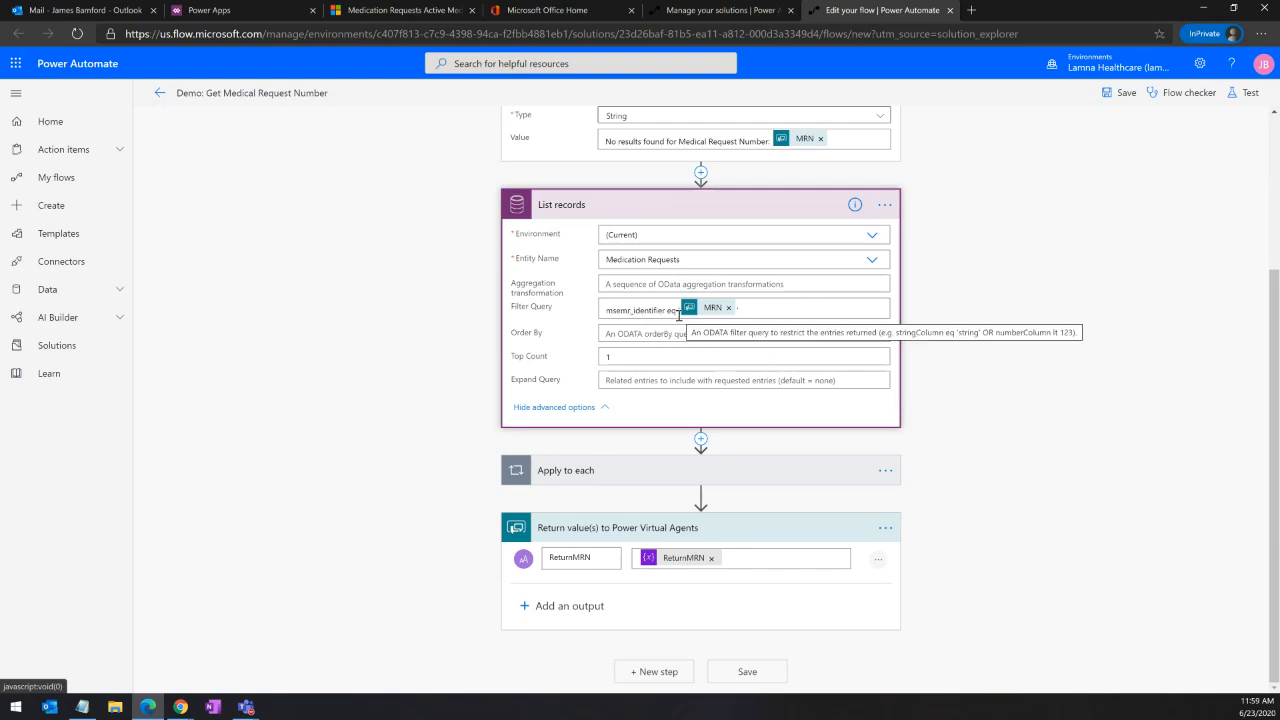
pyautogui.click(613, 215)
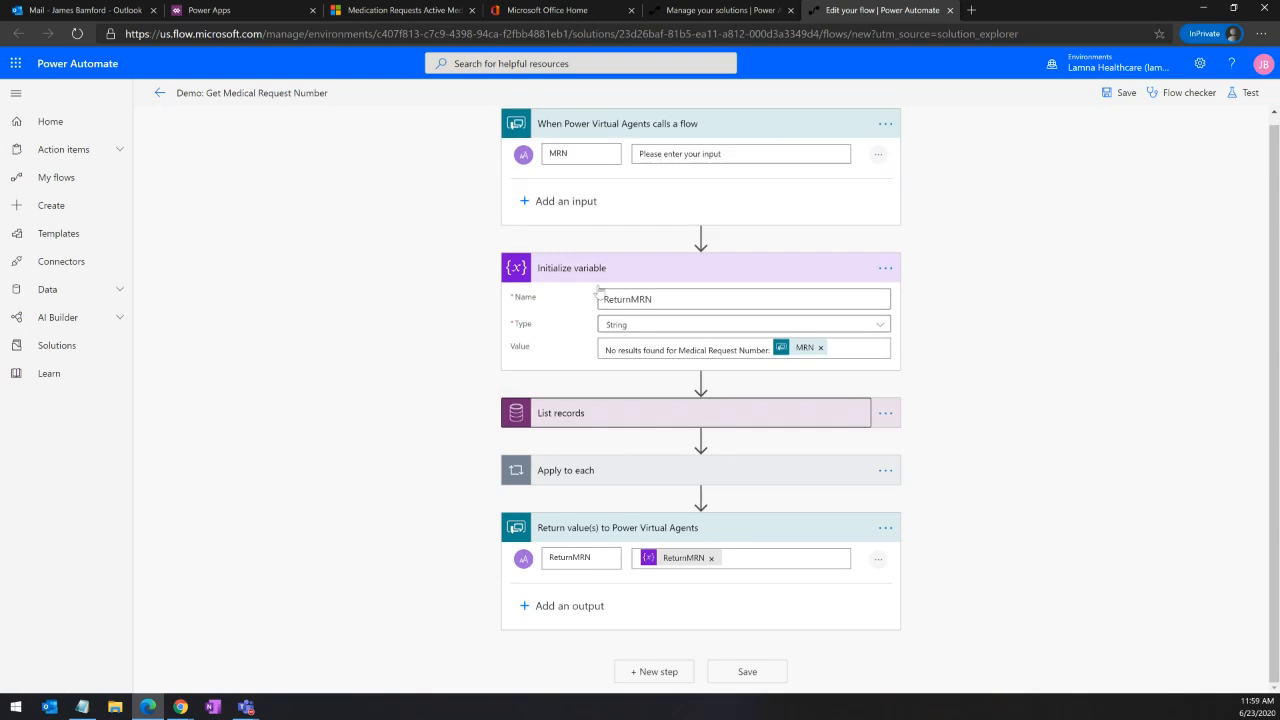
pyautogui.click(578, 476)
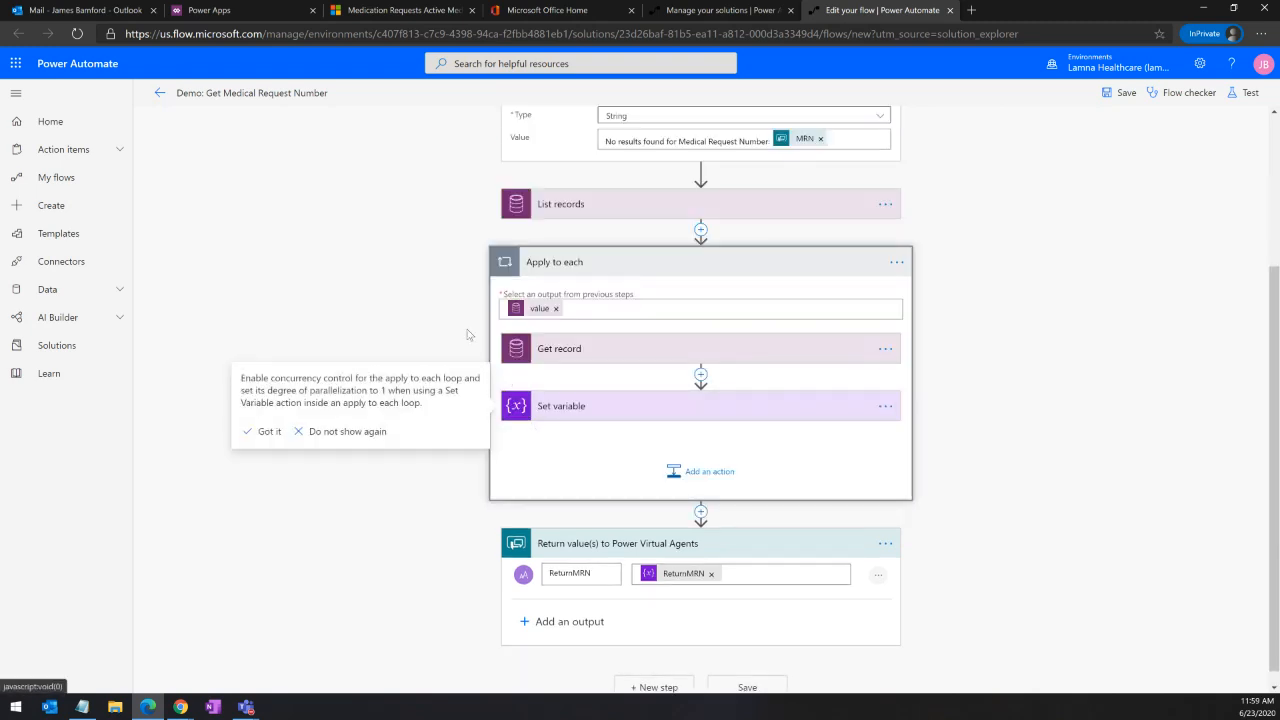
pyautogui.click(647, 357)
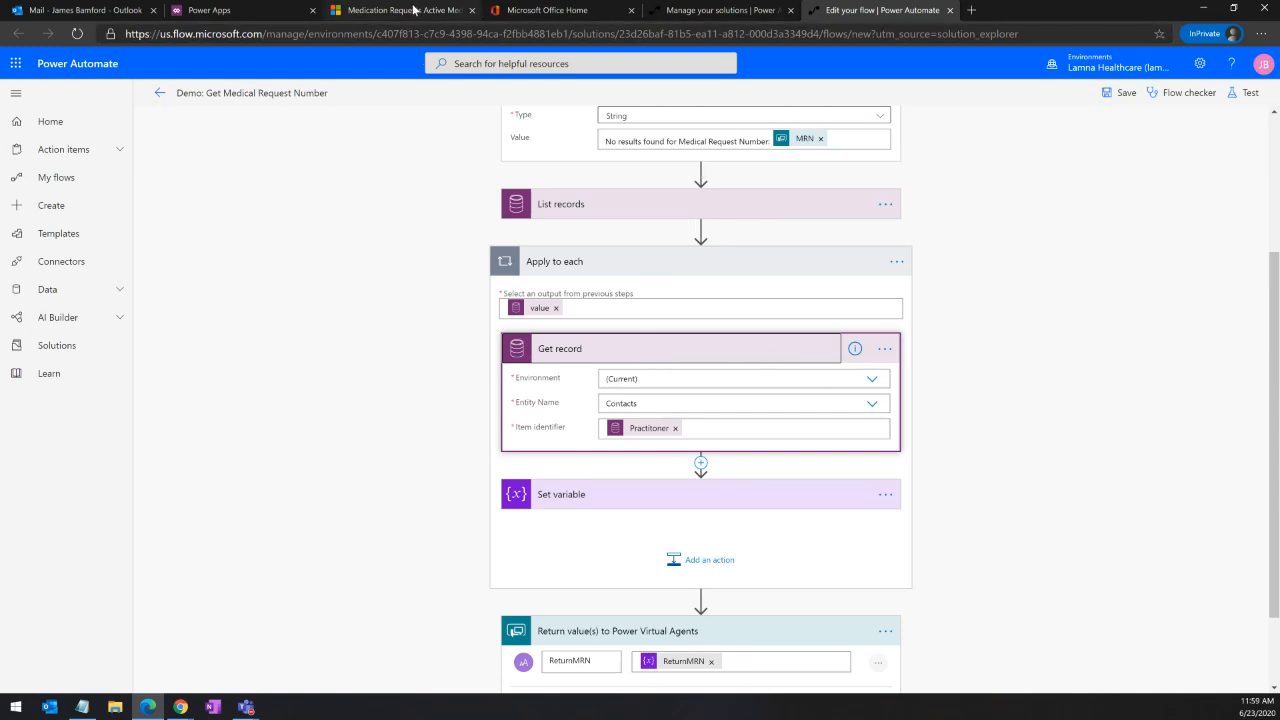
# Step: Switch to Dynamics 365, open the Amoxicillin medication request and preview its practitioner's contact card
pyautogui.click(411, 12)
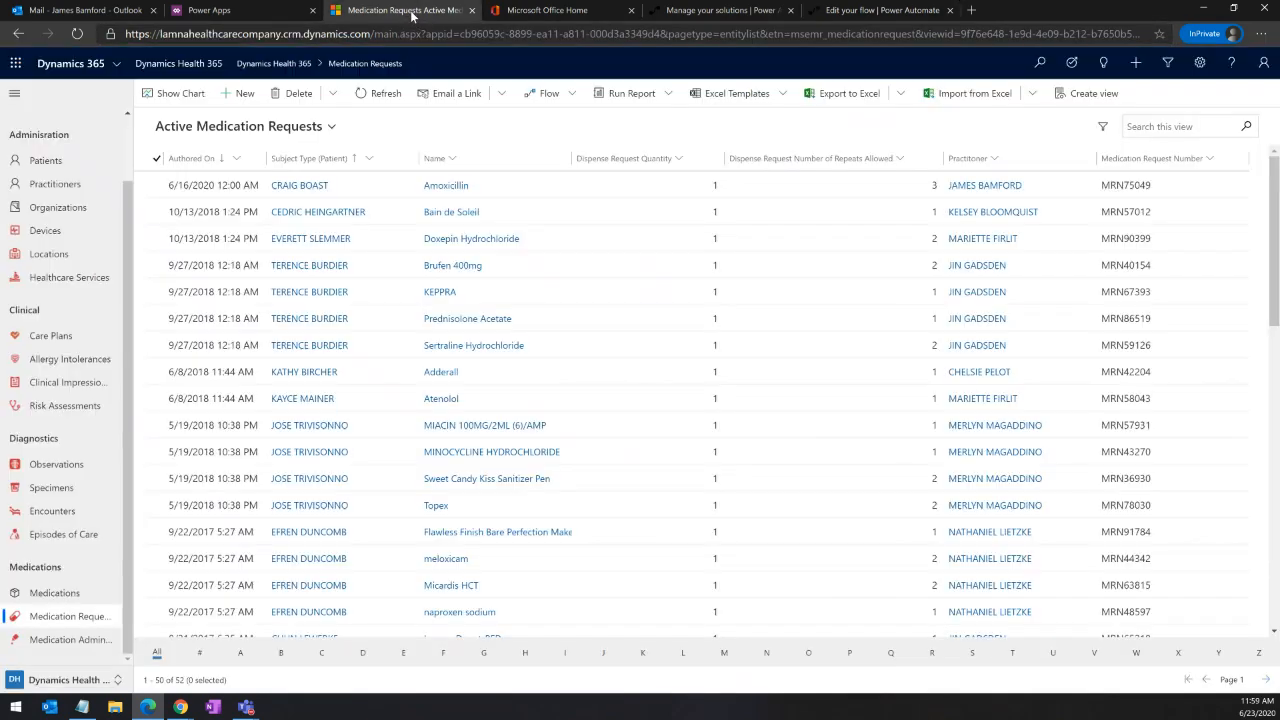
pyautogui.doubleClick(526, 186)
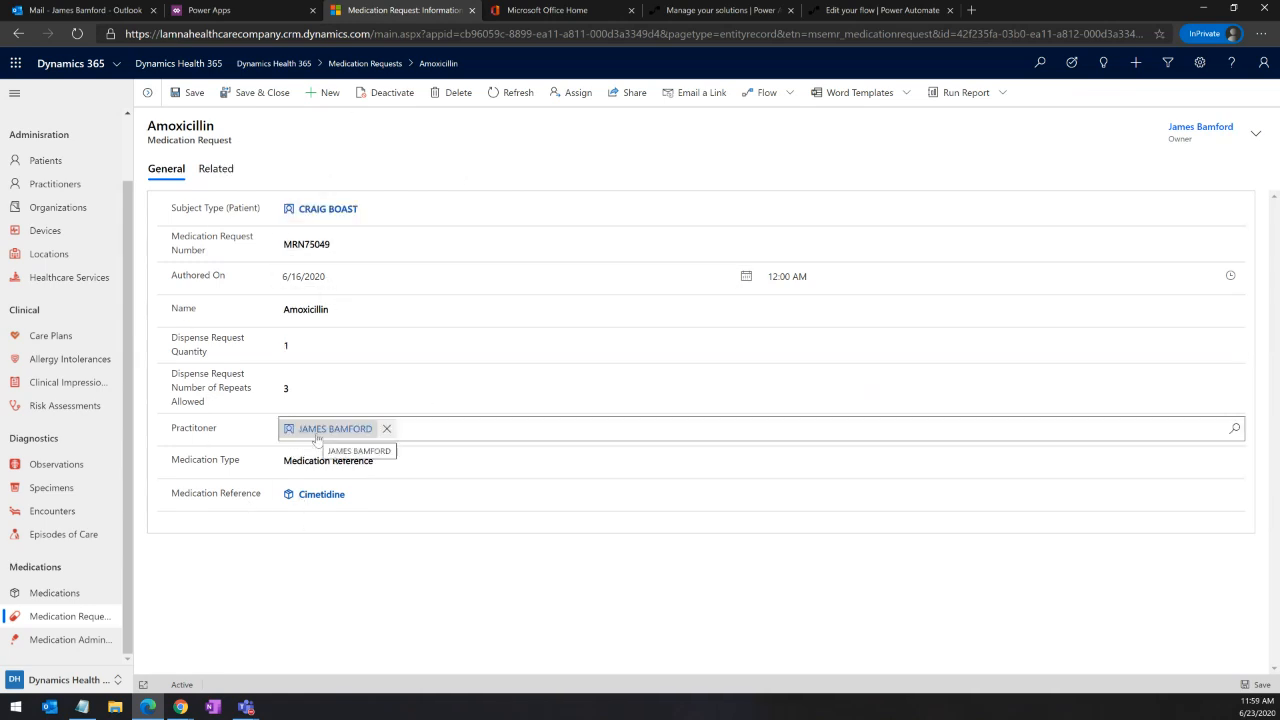
pyautogui.moveTo(316, 437)
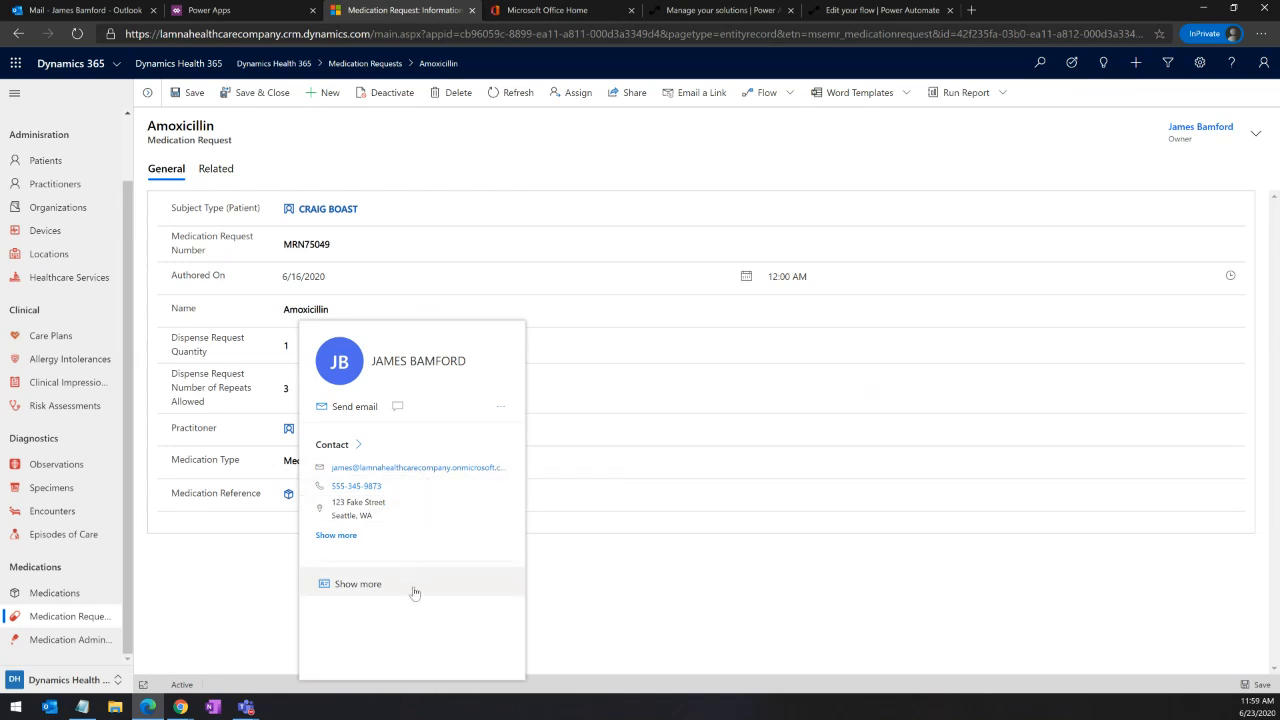
# Step: In the Power Automate flow, append "for" and the List records Name field, ending with a period, to the ReturnMRN variable's value
pyautogui.click(840, 18)
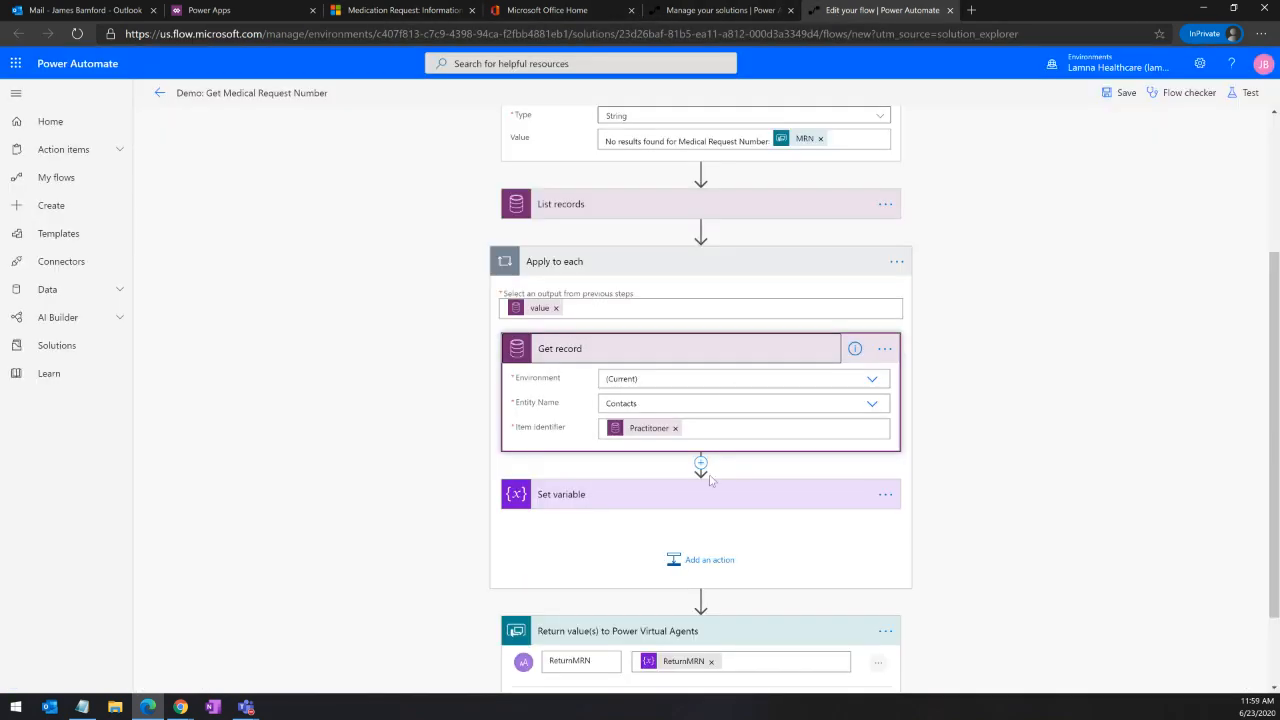
pyautogui.click(705, 492)
pyautogui.scroll(-2, 917, 343)
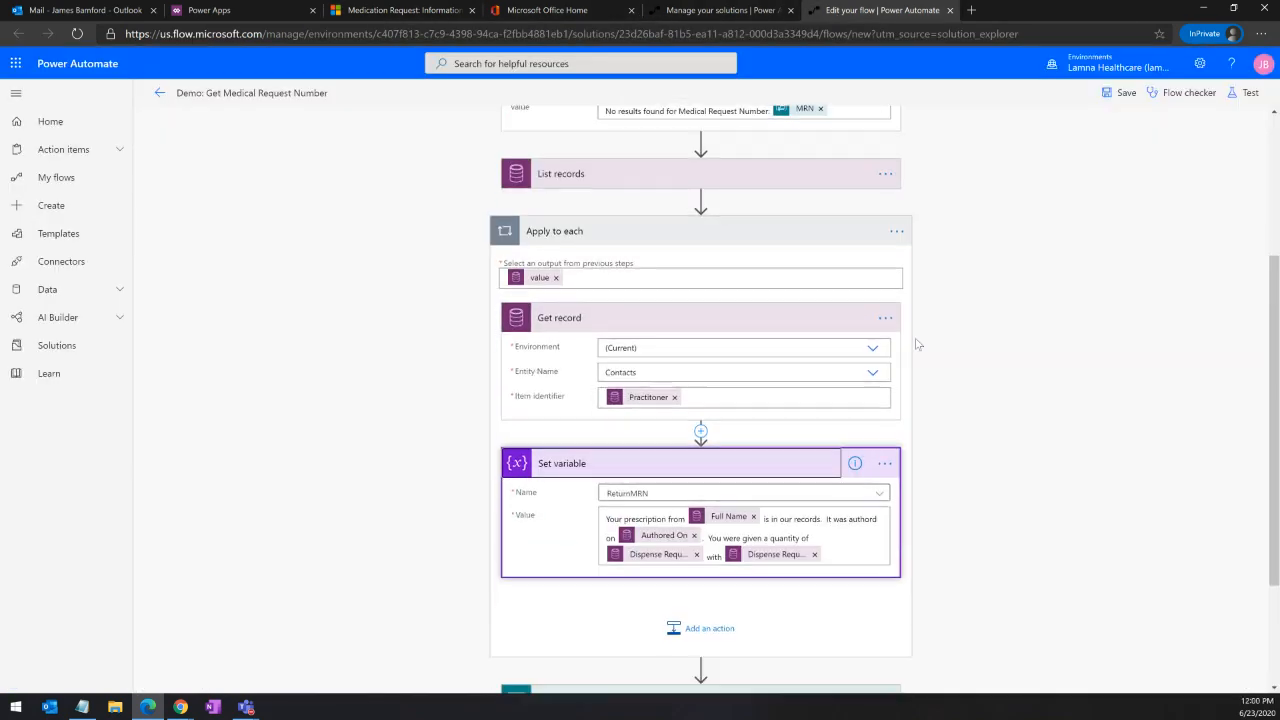
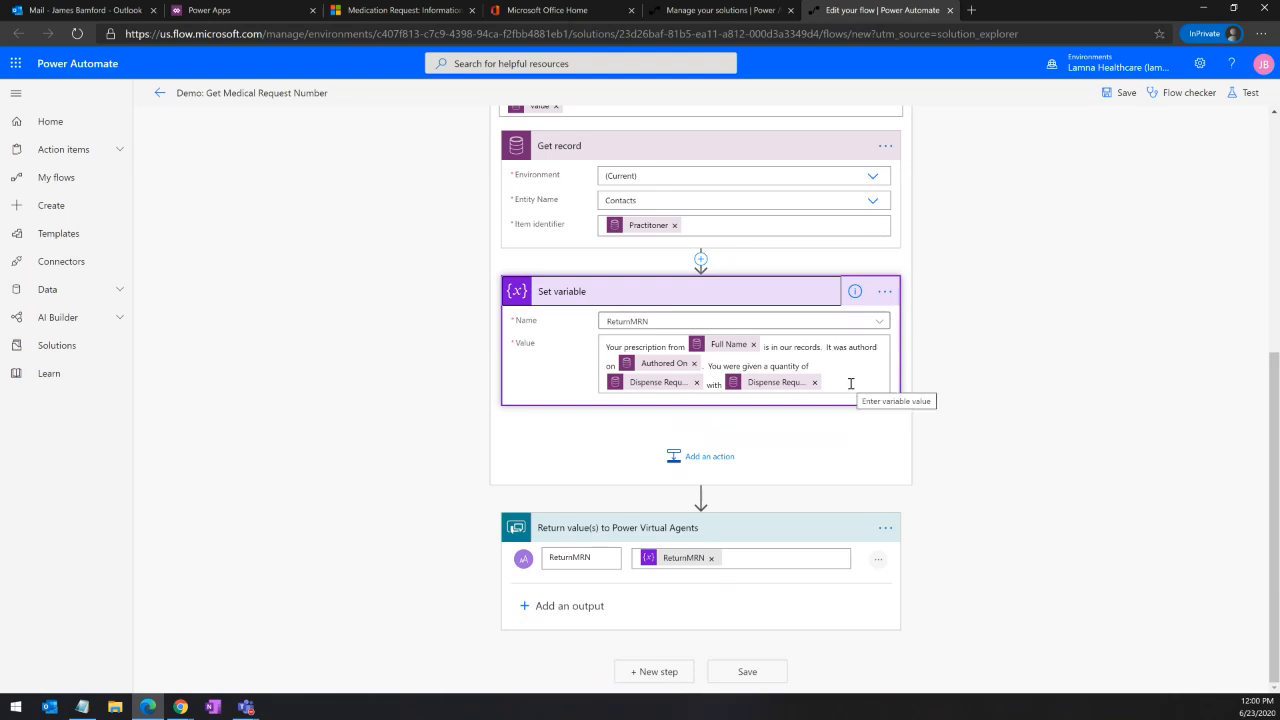
pyautogui.click(850, 383)
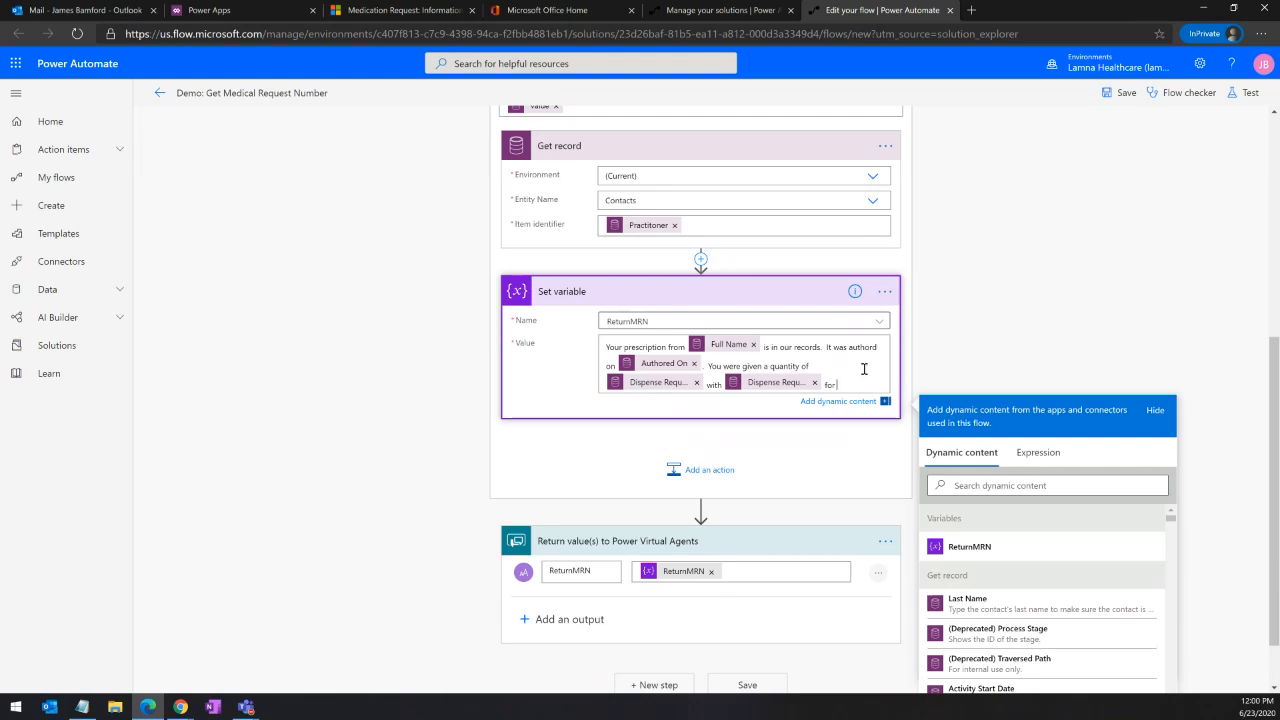
pyautogui.click(985, 489)
pyautogui.write('Na')
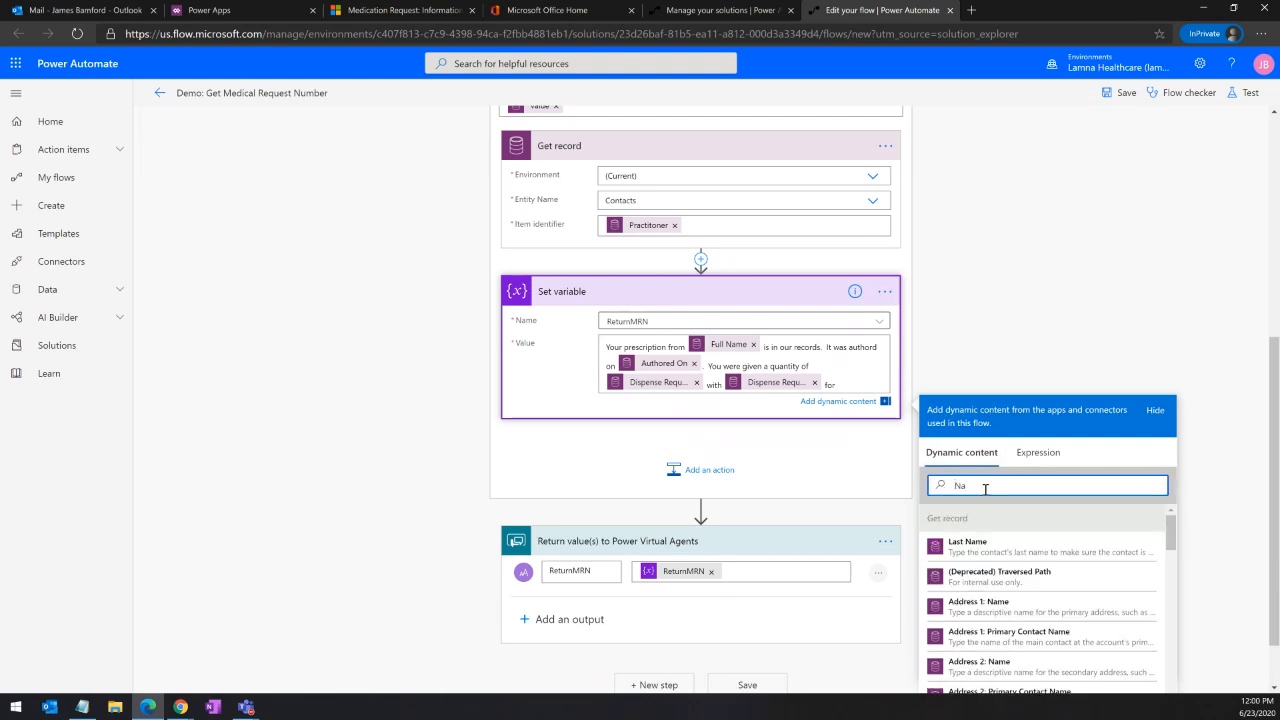
pyautogui.write('me')
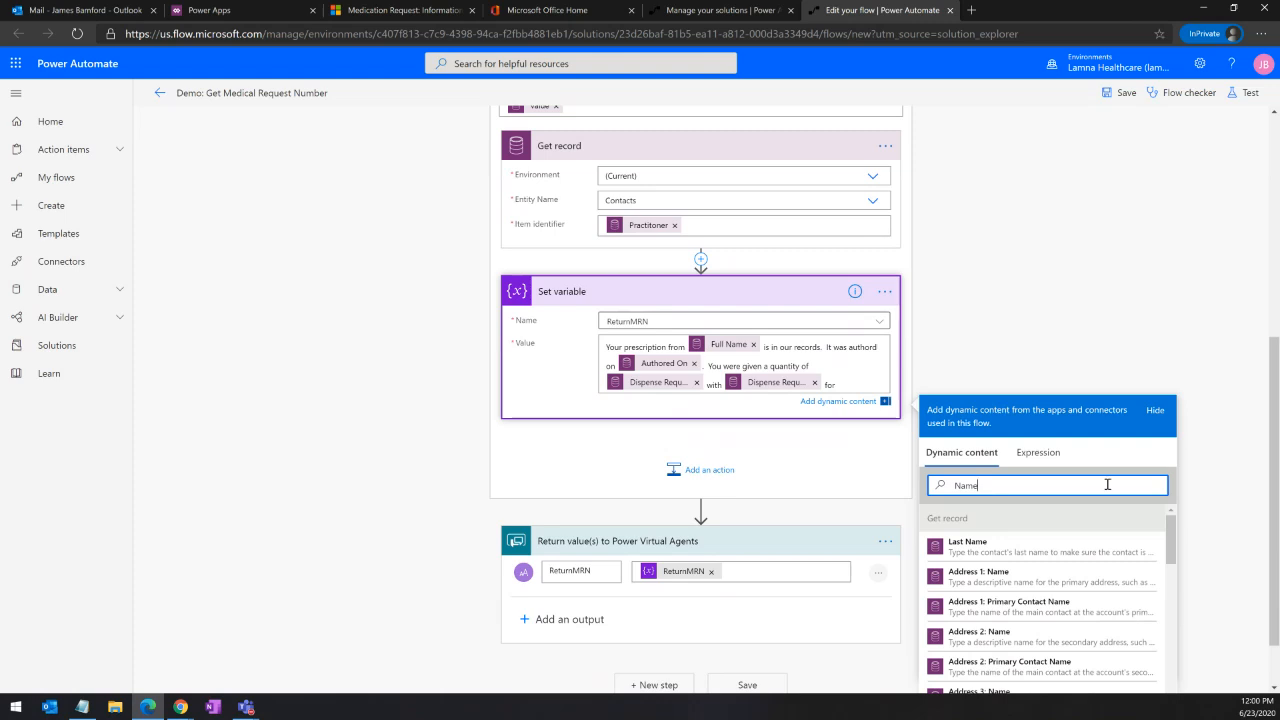
pyautogui.scroll(-2, 1187, 478)
pyautogui.moveTo(1172, 475); pyautogui.dragTo(1168, 676)
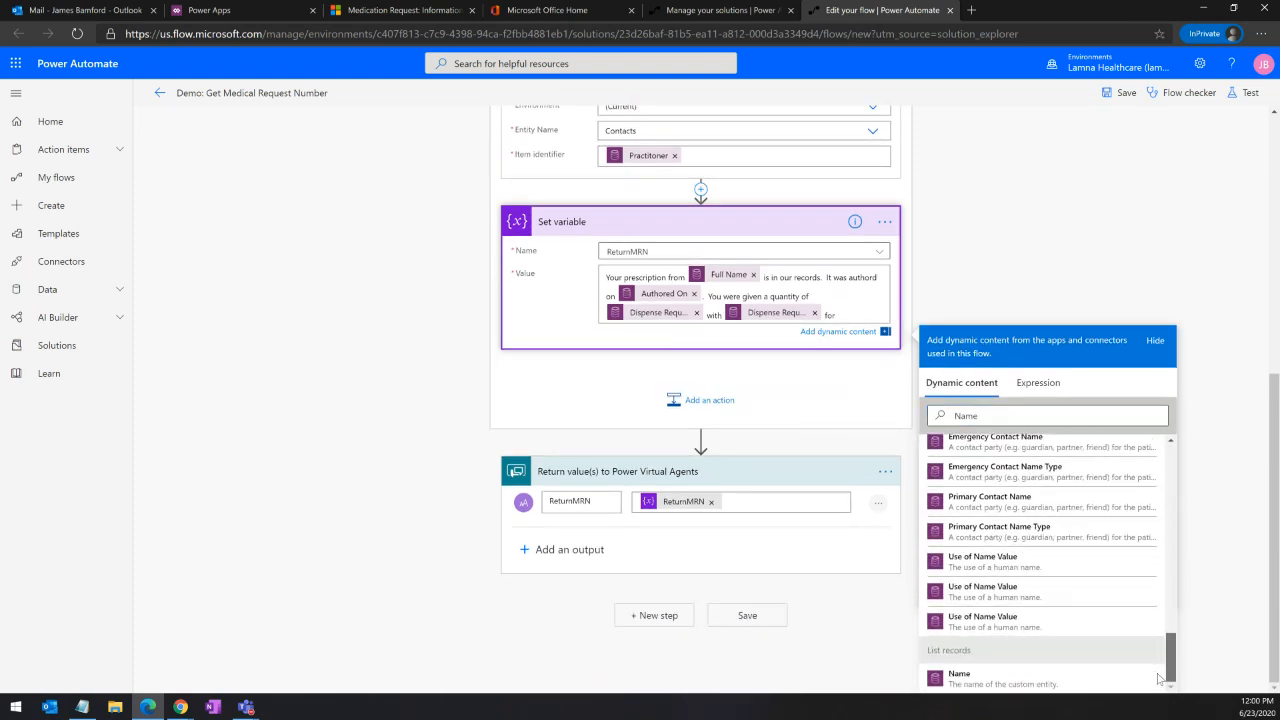
pyautogui.click(1030, 683)
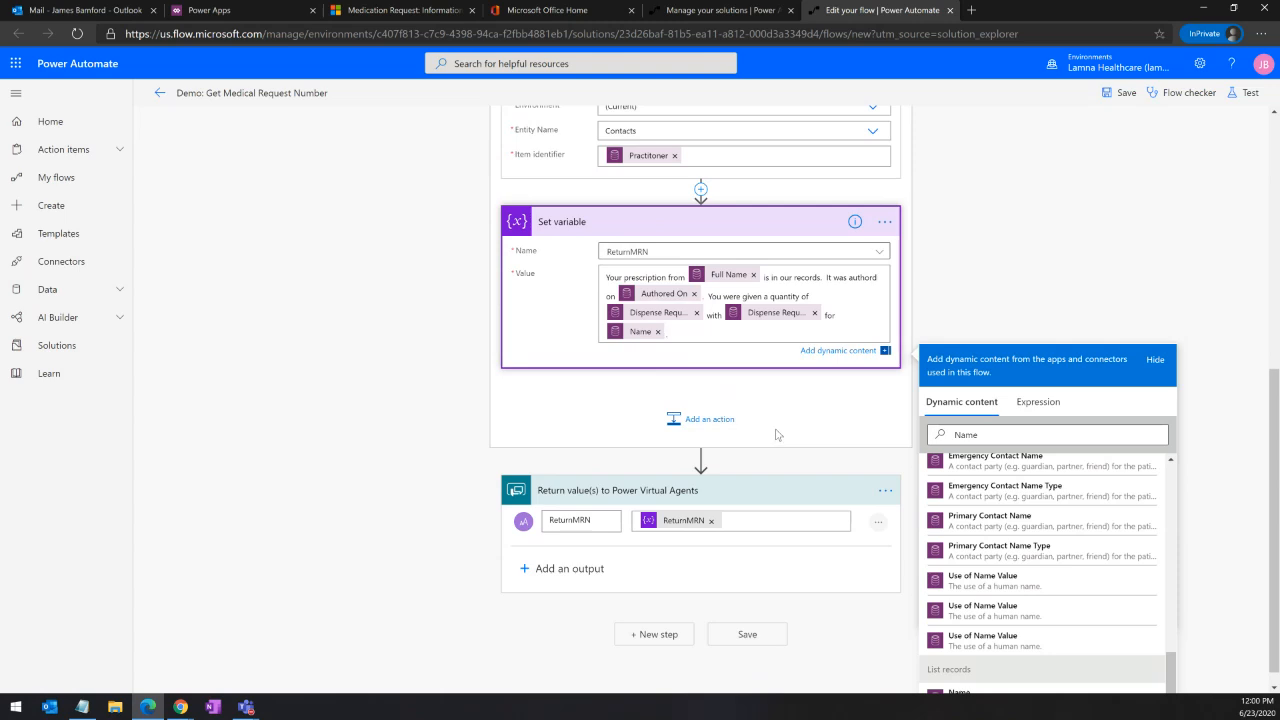
# Step: Save the Demo: Get Medical Request Number flow and leave the flow editor
pyautogui.click(740, 633)
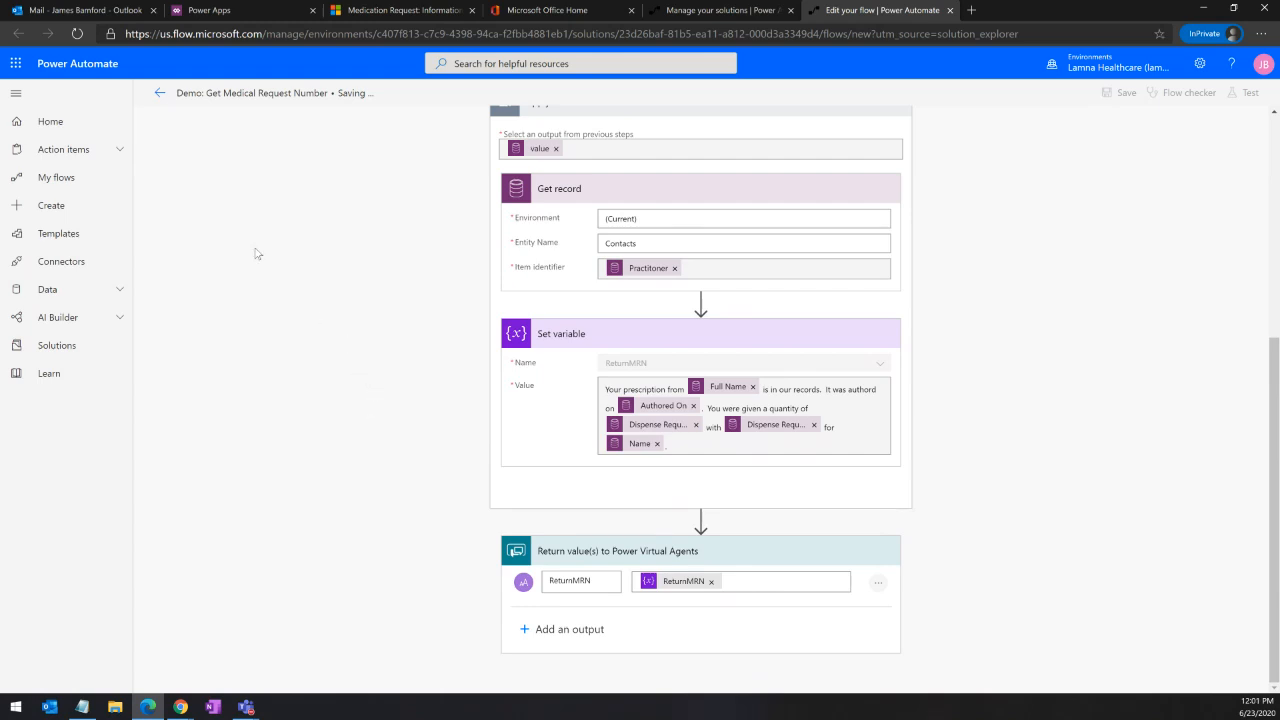
pyautogui.click(159, 93)
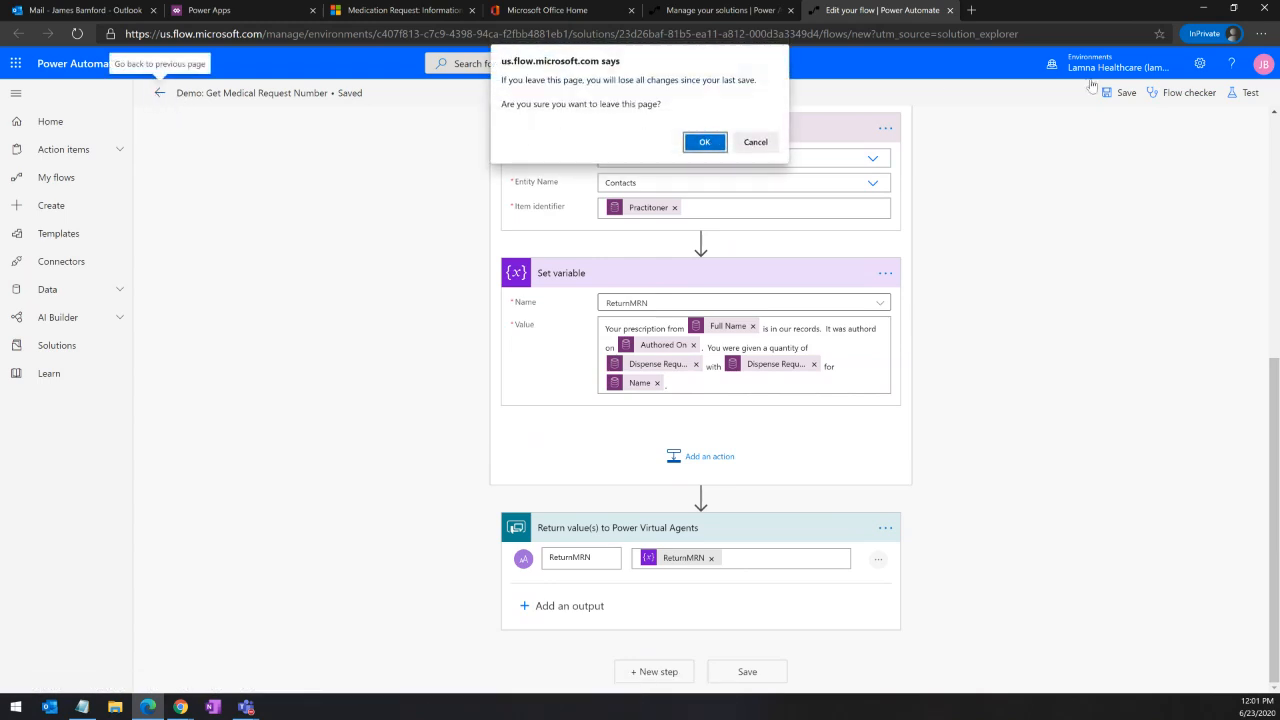
pyautogui.press('Tab')
pyautogui.press('Return')
pyautogui.click(1124, 93)
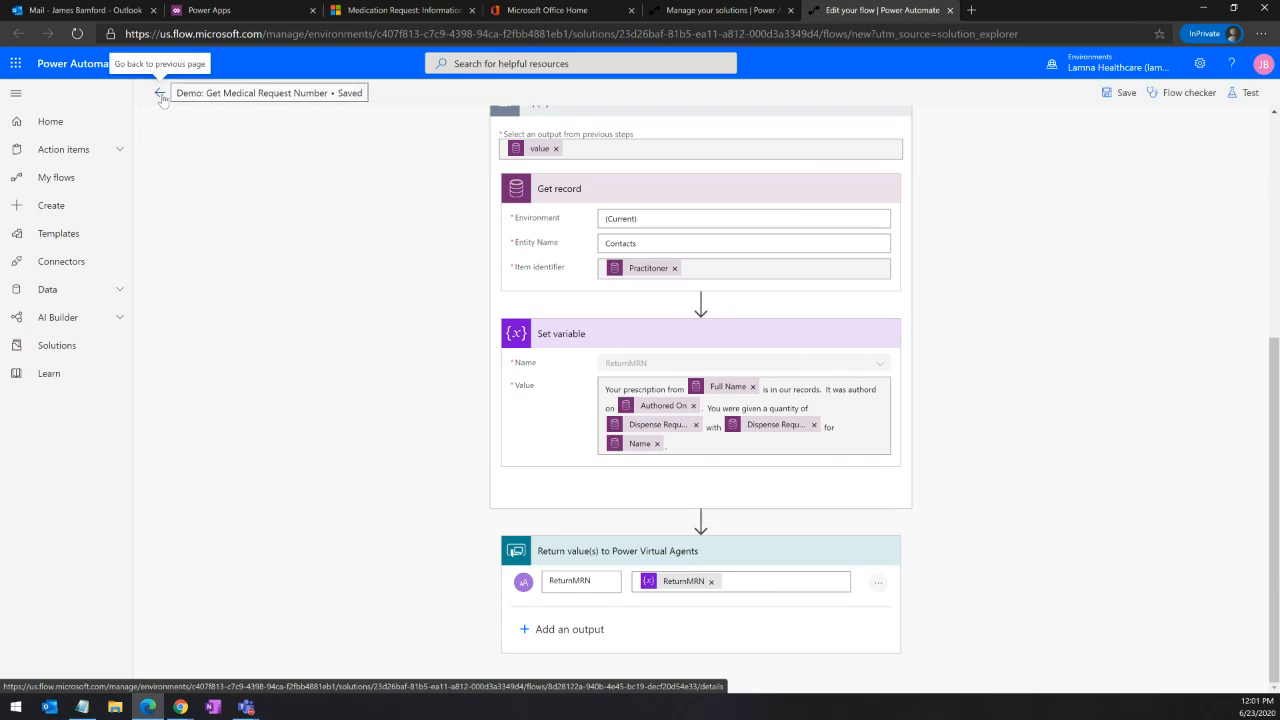
pyautogui.click(160, 94)
pyautogui.click(702, 141)
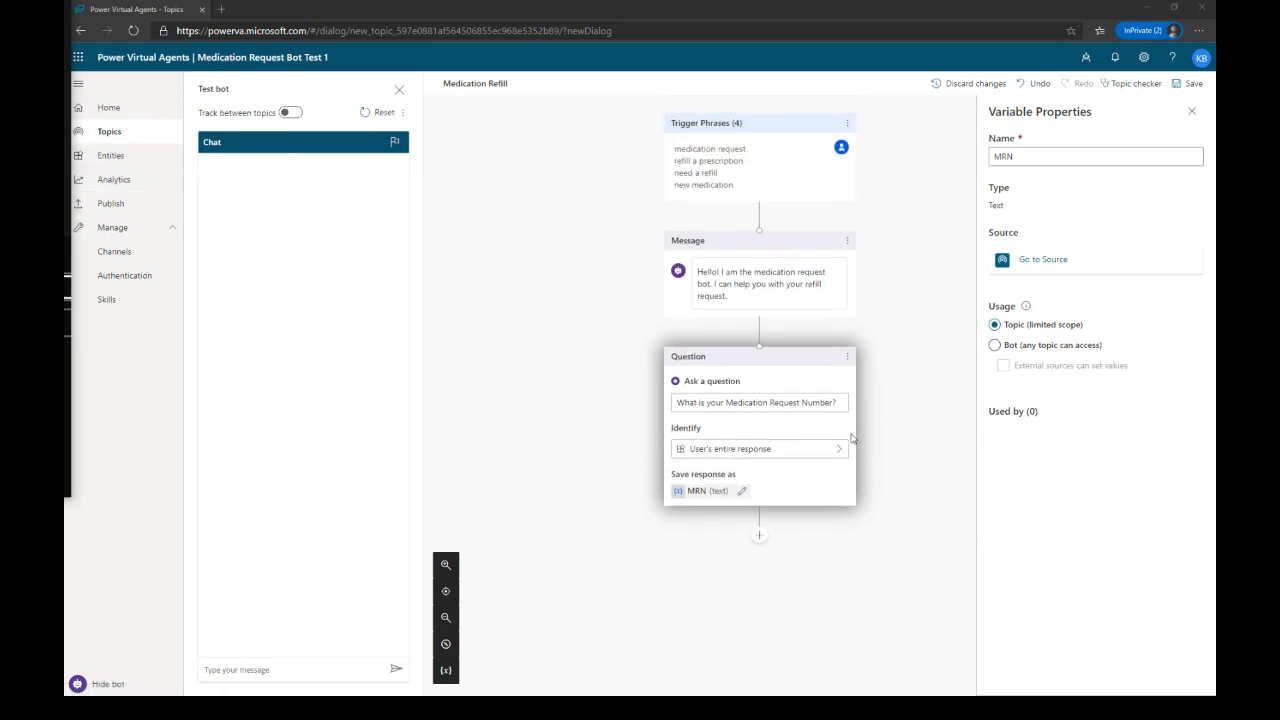
# Step: In the Medication Refill topic, add an action after the question that calls the Demo: Get Medical Request Number flow
pyautogui.scroll(1, 800, 411)
pyautogui.scroll(-2, 829, 497)
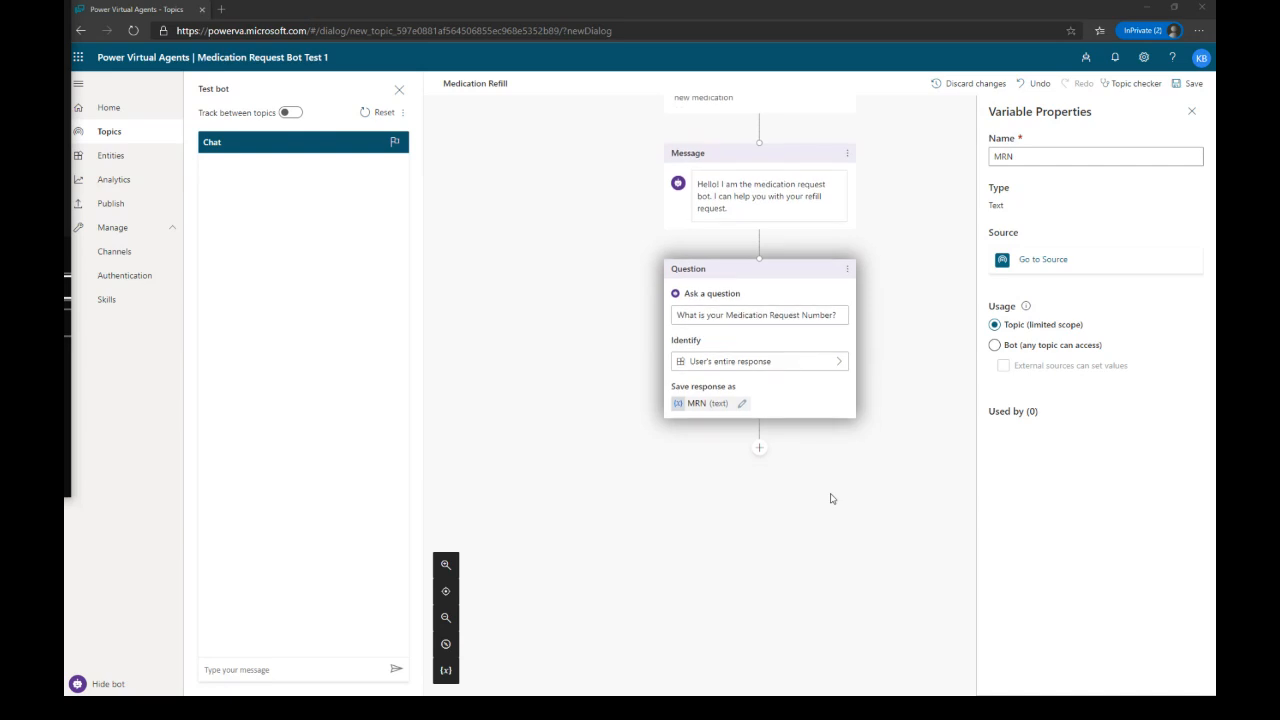
pyautogui.click(759, 447)
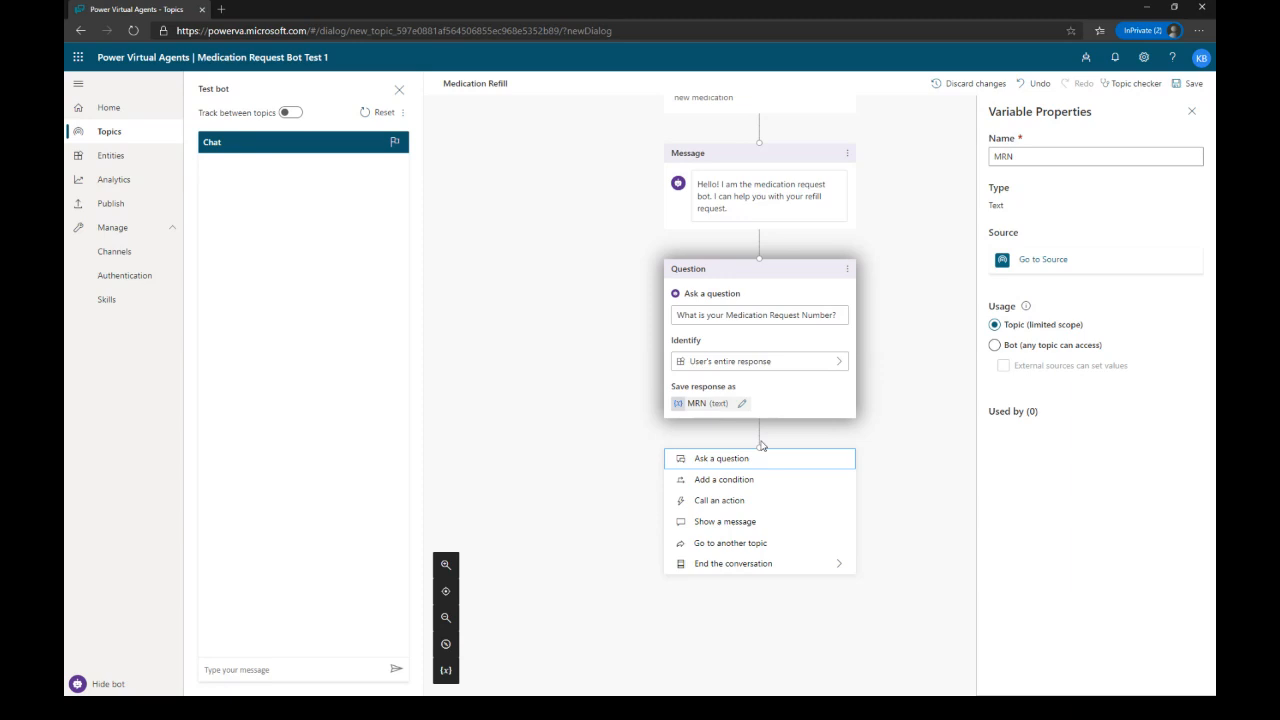
pyautogui.click(736, 506)
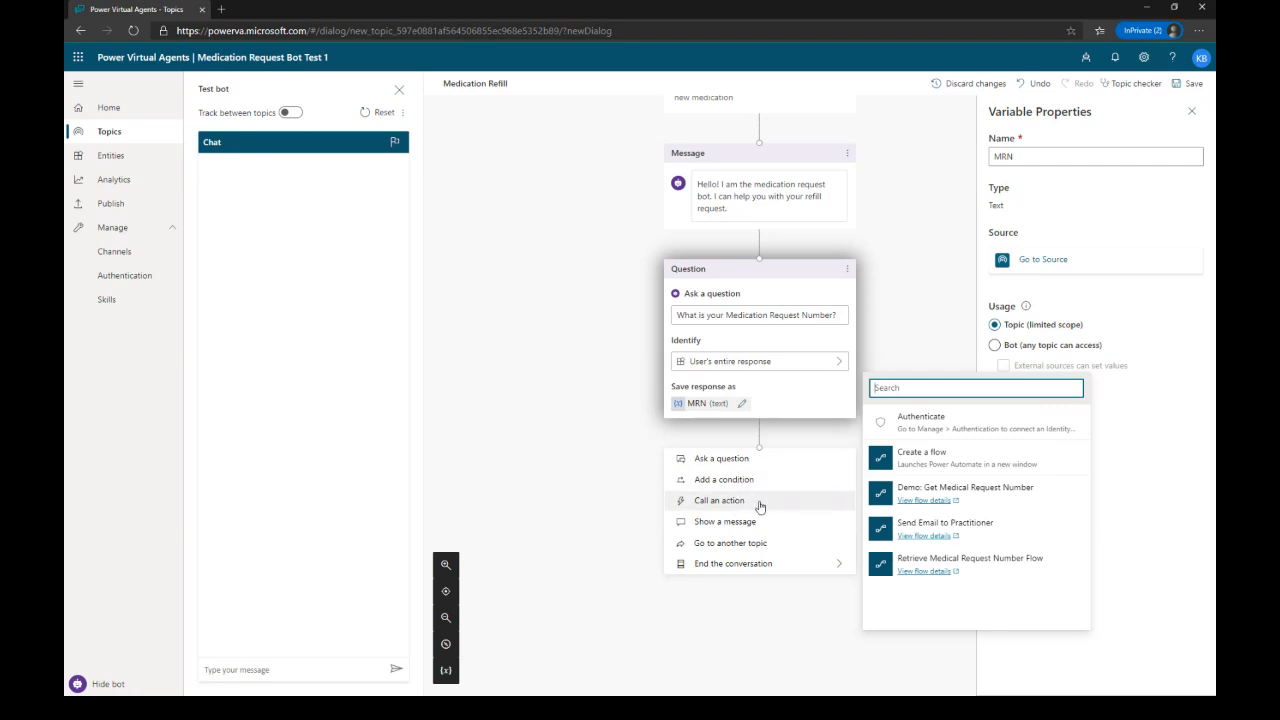
pyautogui.click(1026, 497)
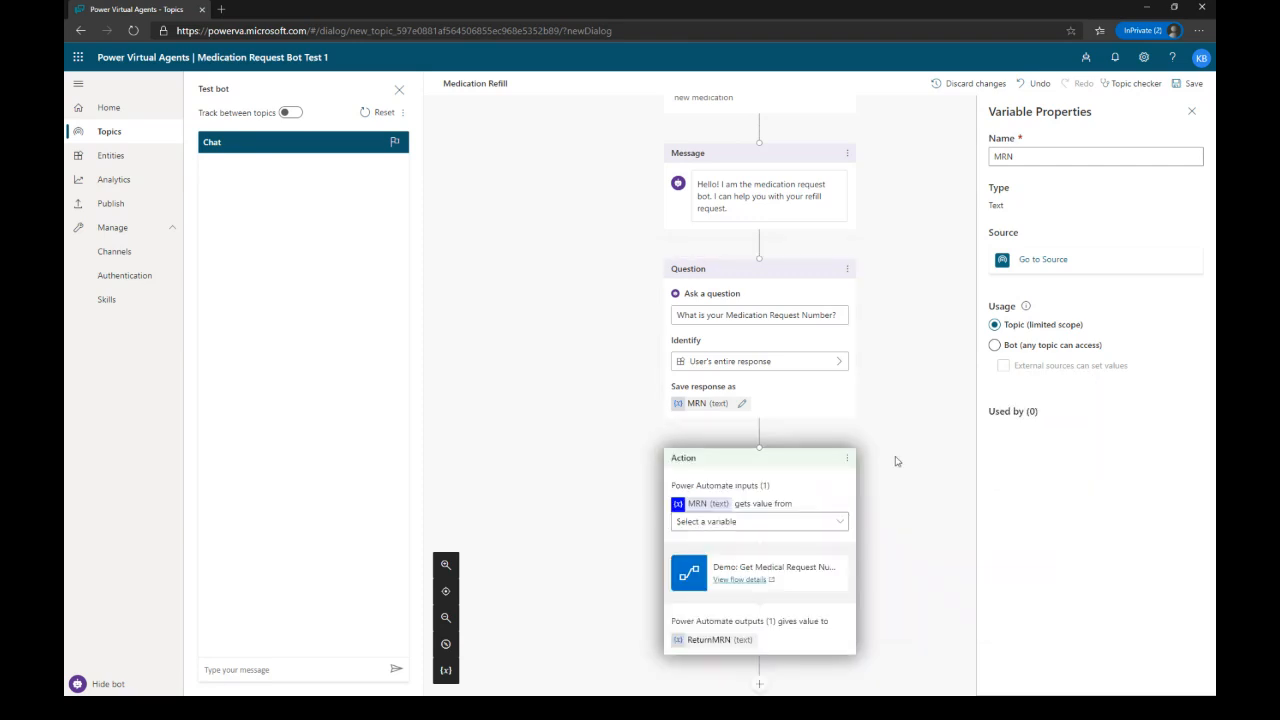
# Step: Supply the action's MRN flow input from the topic's MRN variable
pyautogui.moveTo(894, 457); pyautogui.dragTo(872, 277)
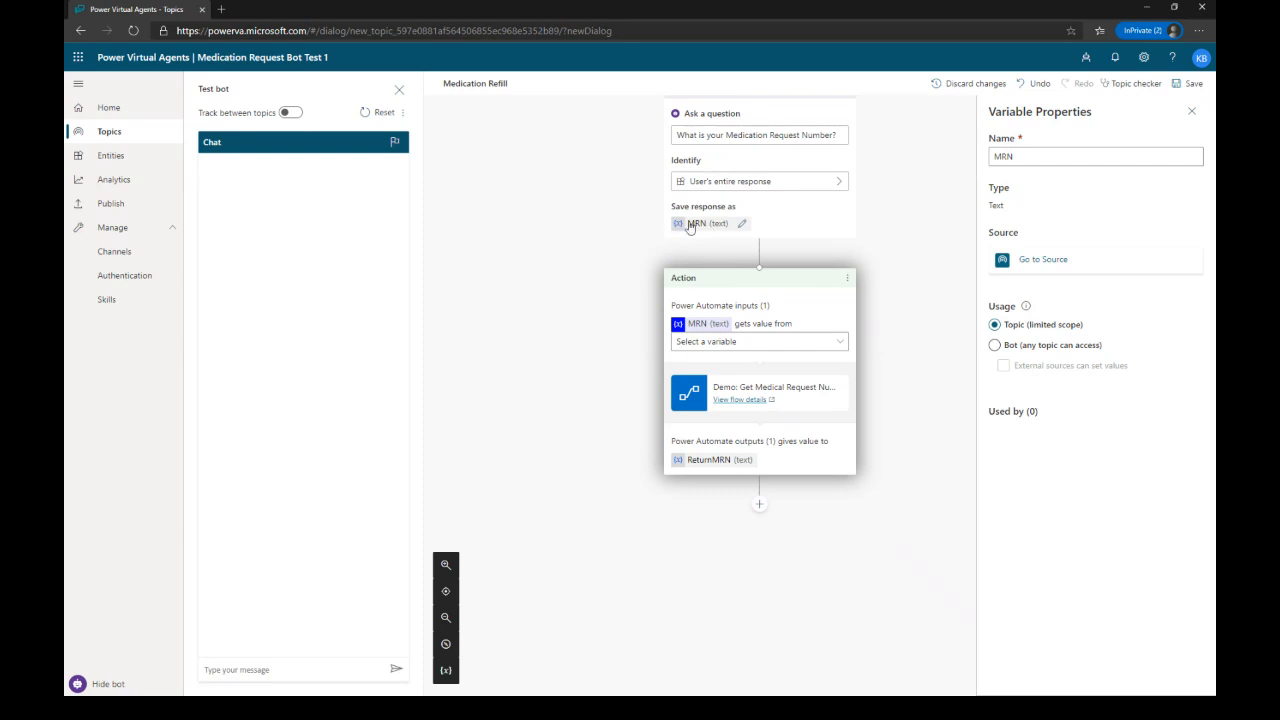
pyautogui.click(834, 344)
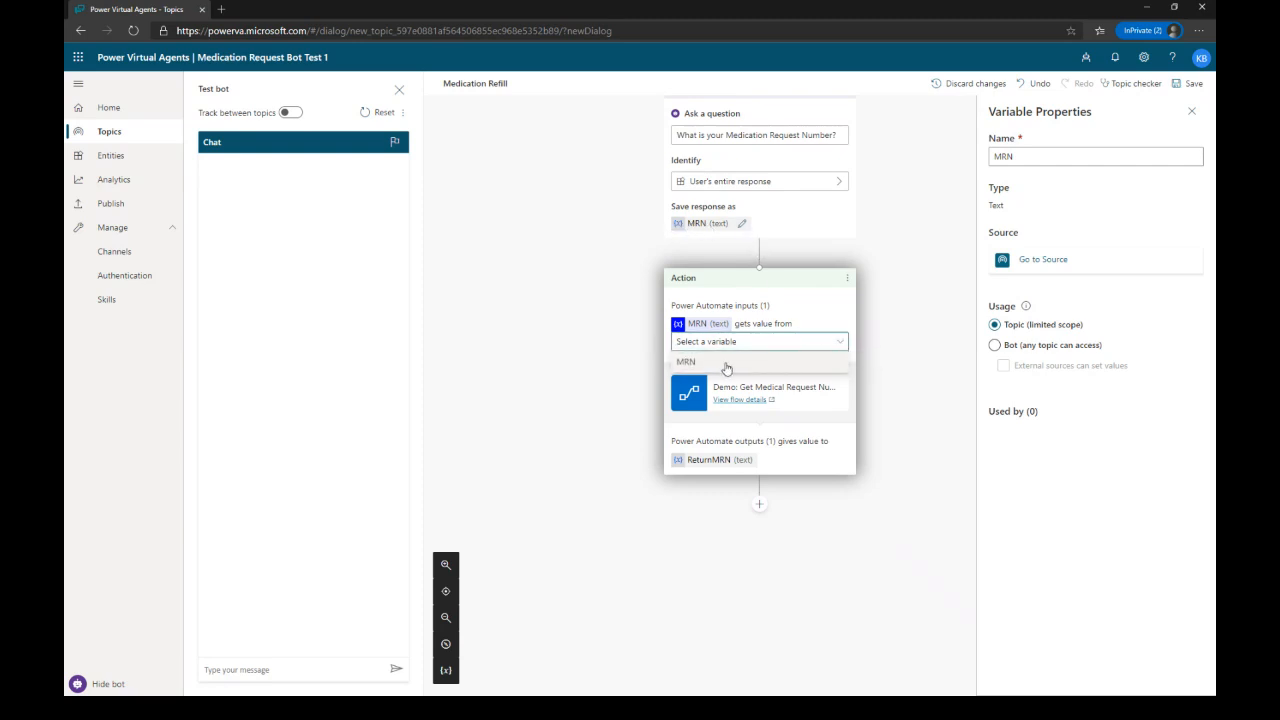
pyautogui.click(687, 363)
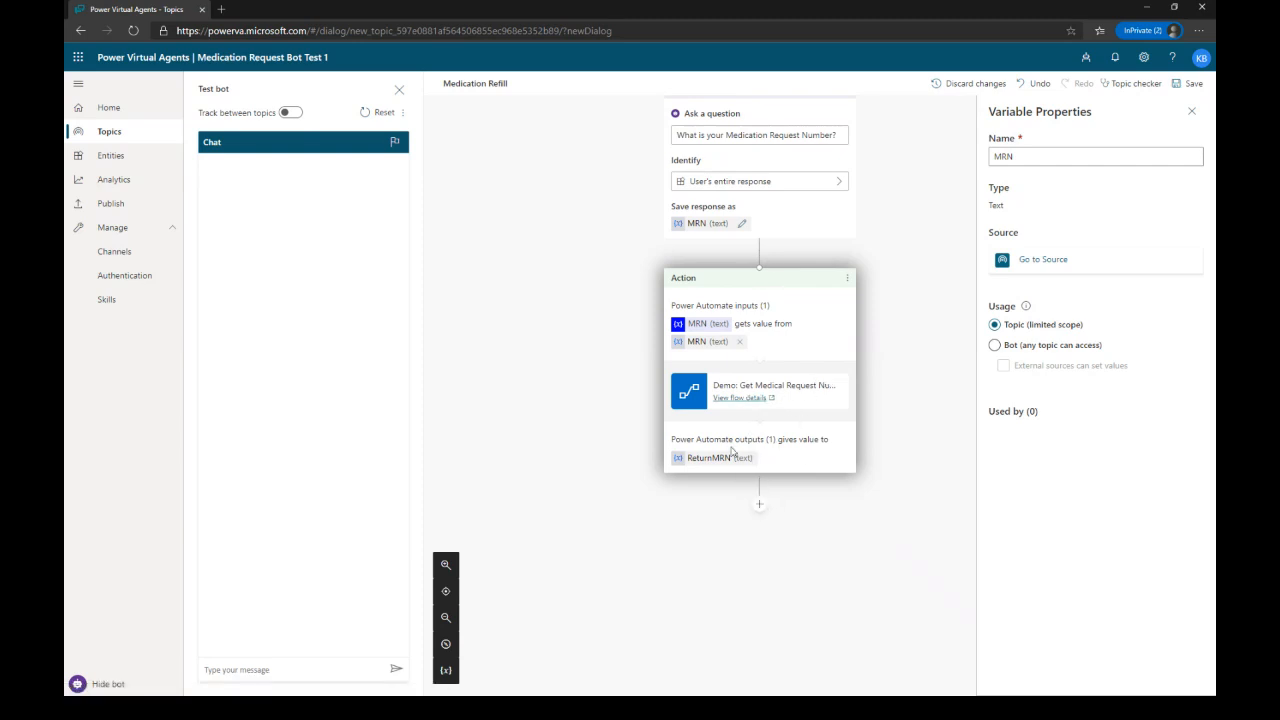
# Step: View the details page of the flow called by the action and return to the topic
pyautogui.click(759, 505)
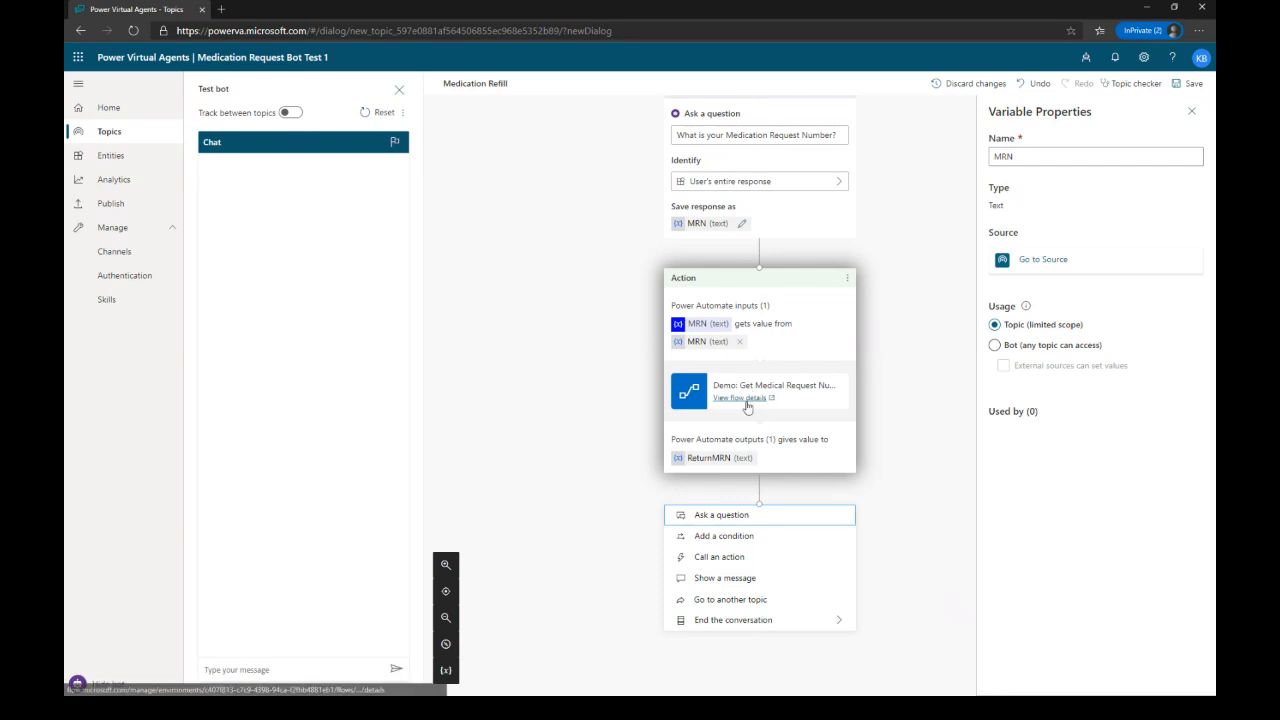
pyautogui.click(745, 398)
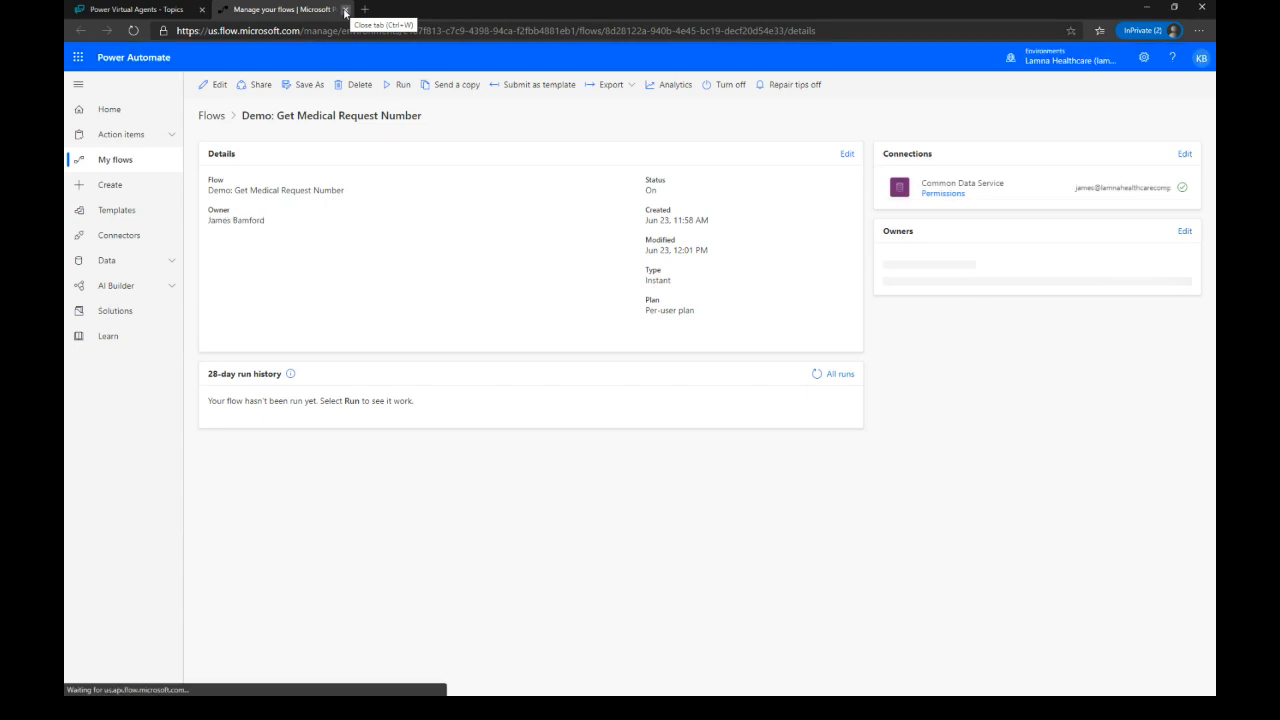
pyautogui.click(345, 11)
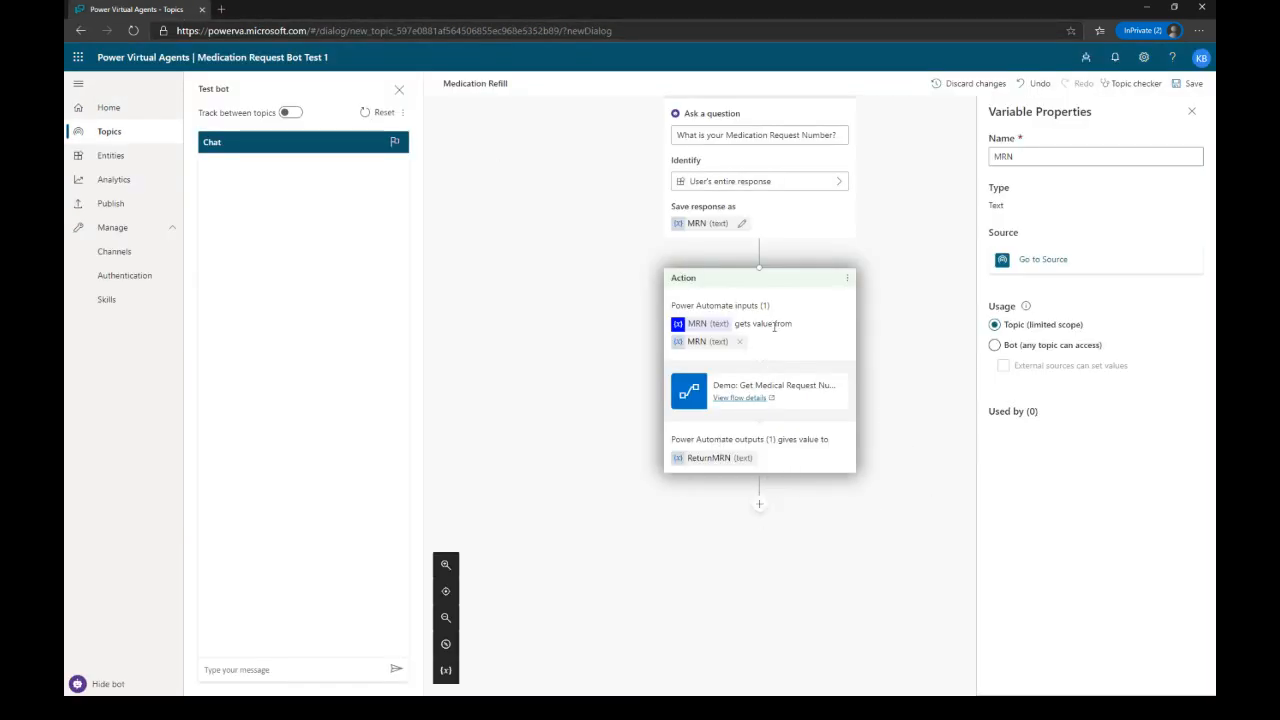
# Step: Add a message after the flow action that displays the ReturnMRN variable
pyautogui.click(760, 508)
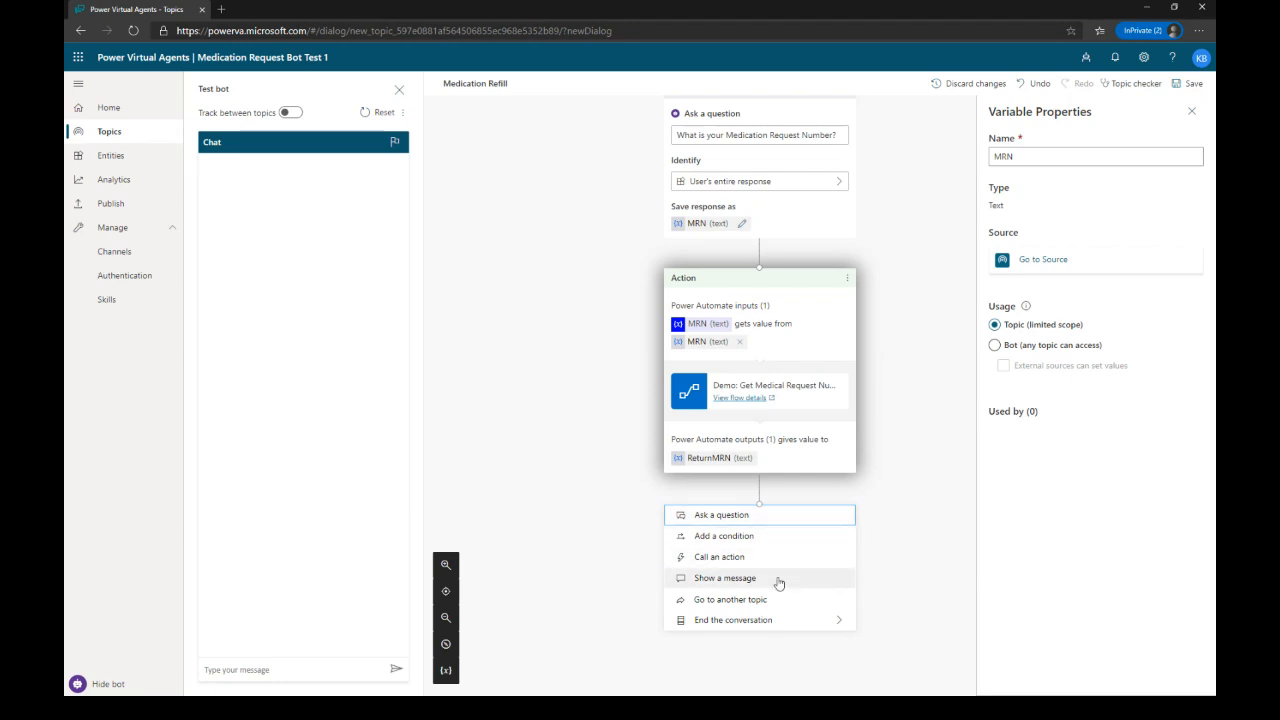
pyautogui.moveTo(775, 615)
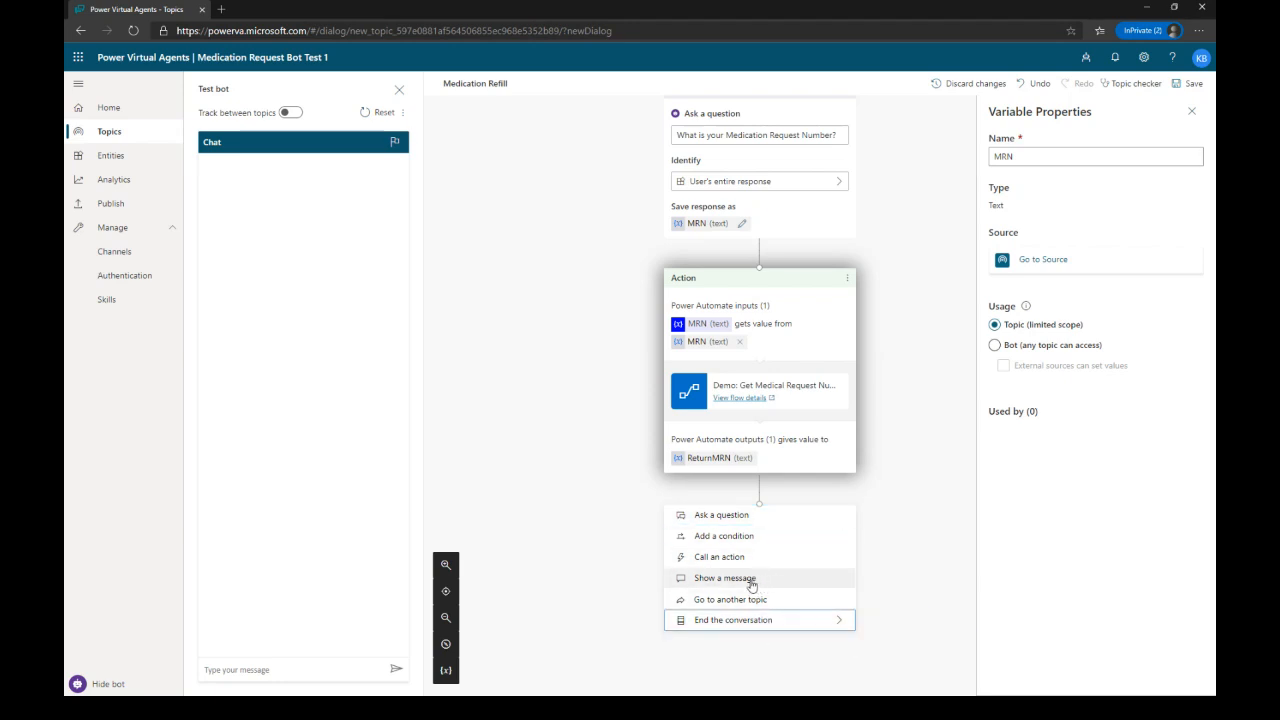
pyautogui.click(740, 580)
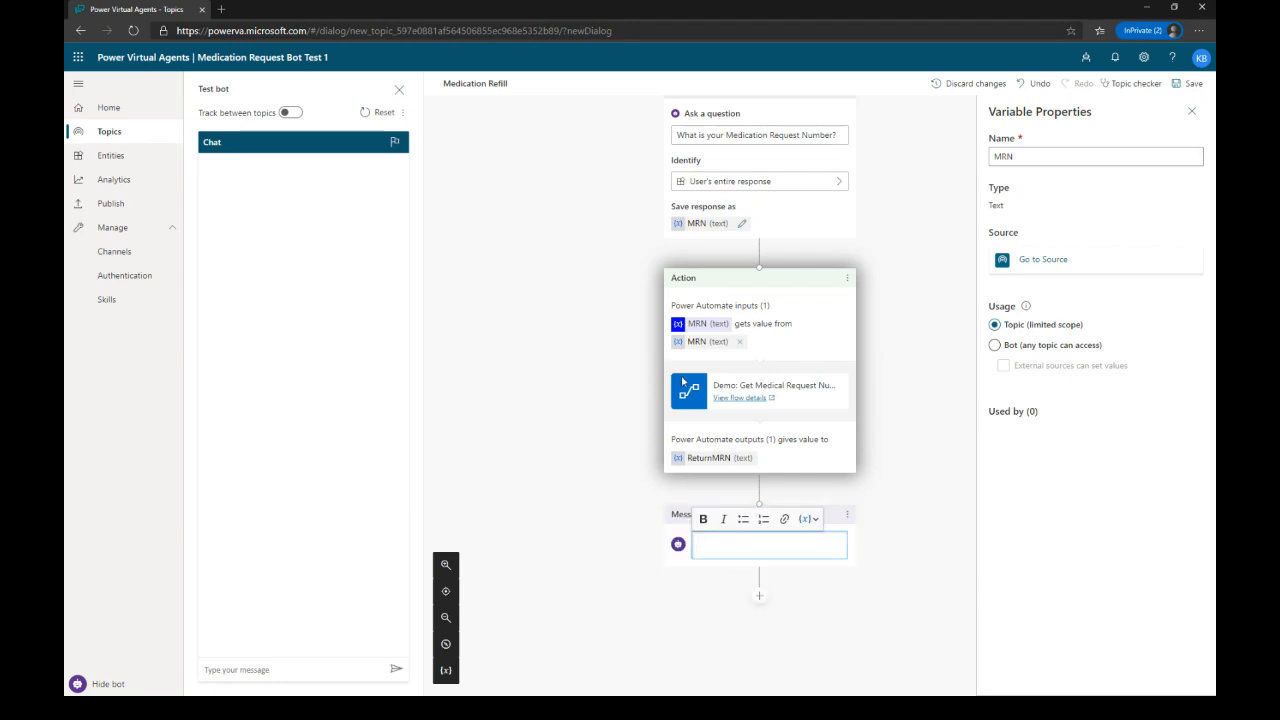
pyautogui.click(815, 521)
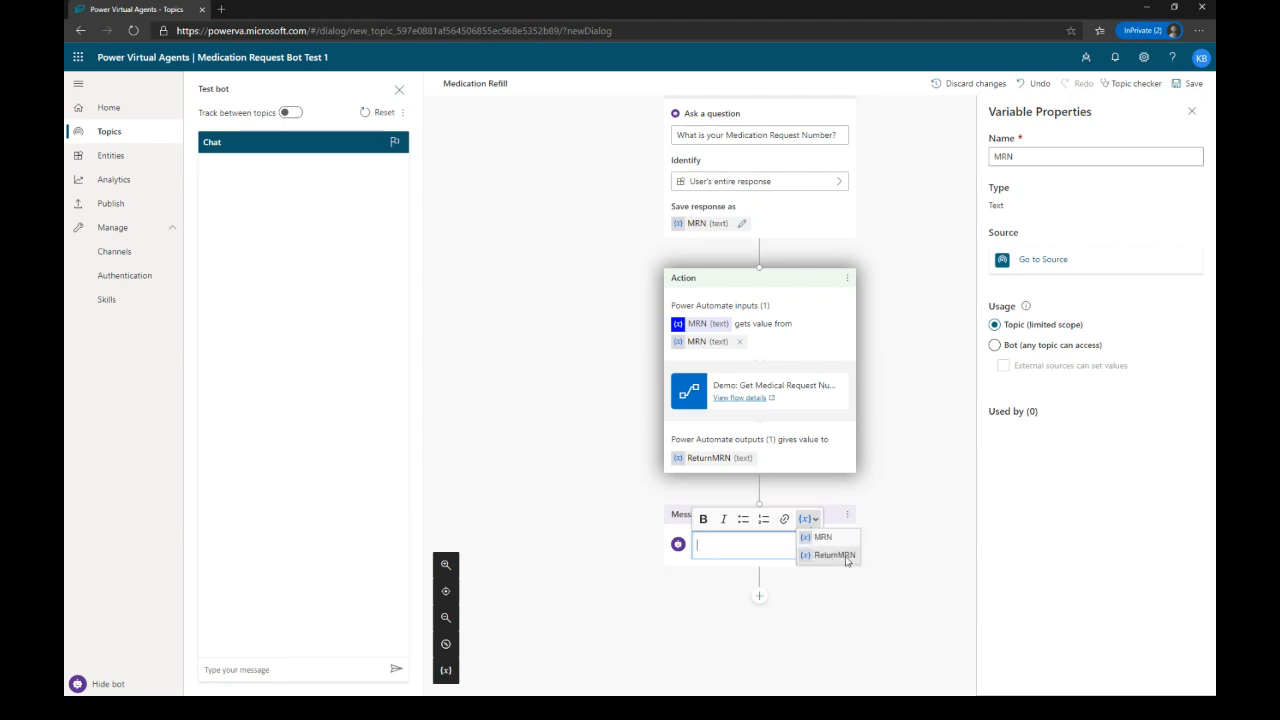
pyautogui.click(846, 557)
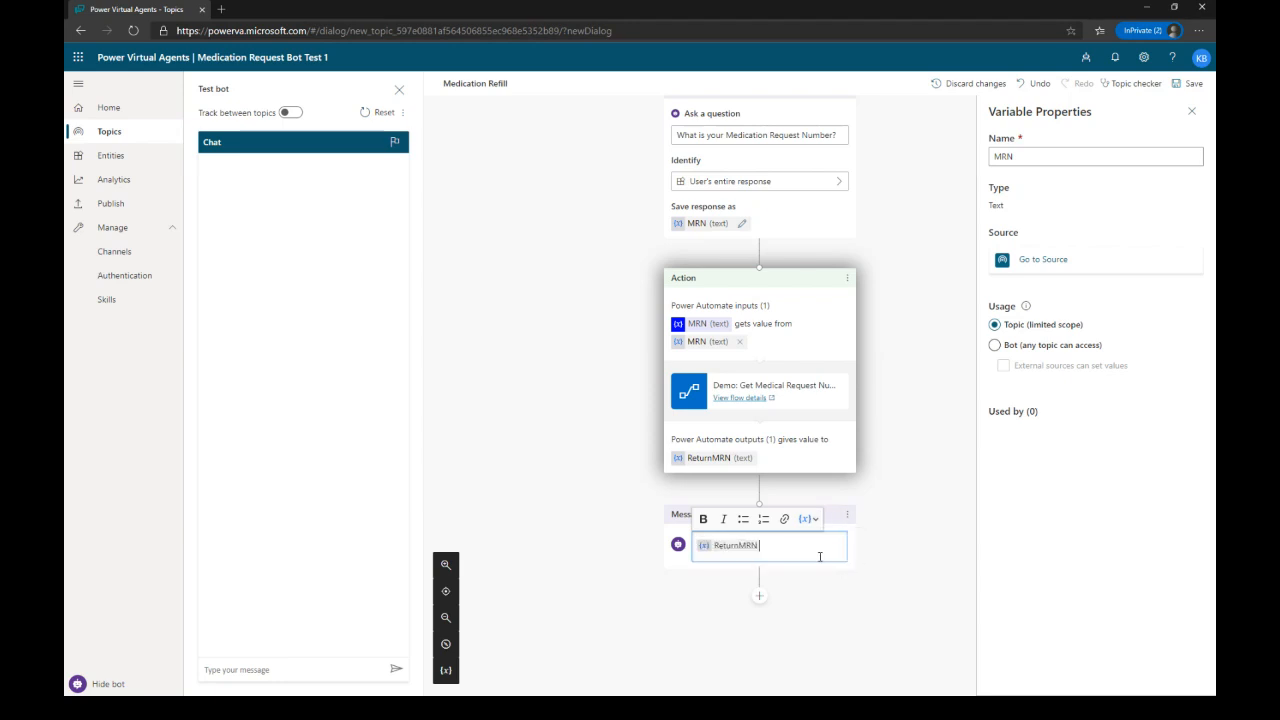
# Step: Add a question after the ReturnMRN message asking "Would you like to request a refill for this medication?"
pyautogui.click(759, 602)
pyautogui.scroll(-3, 949, 538)
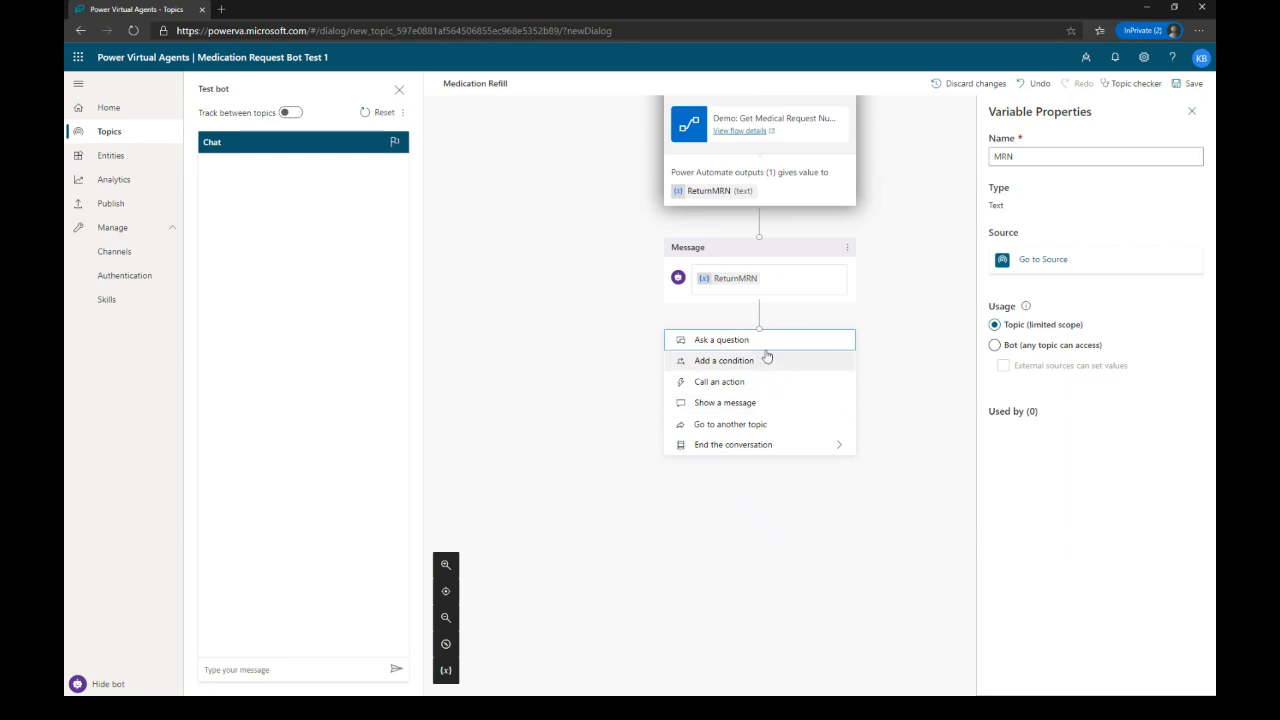
pyautogui.click(735, 343)
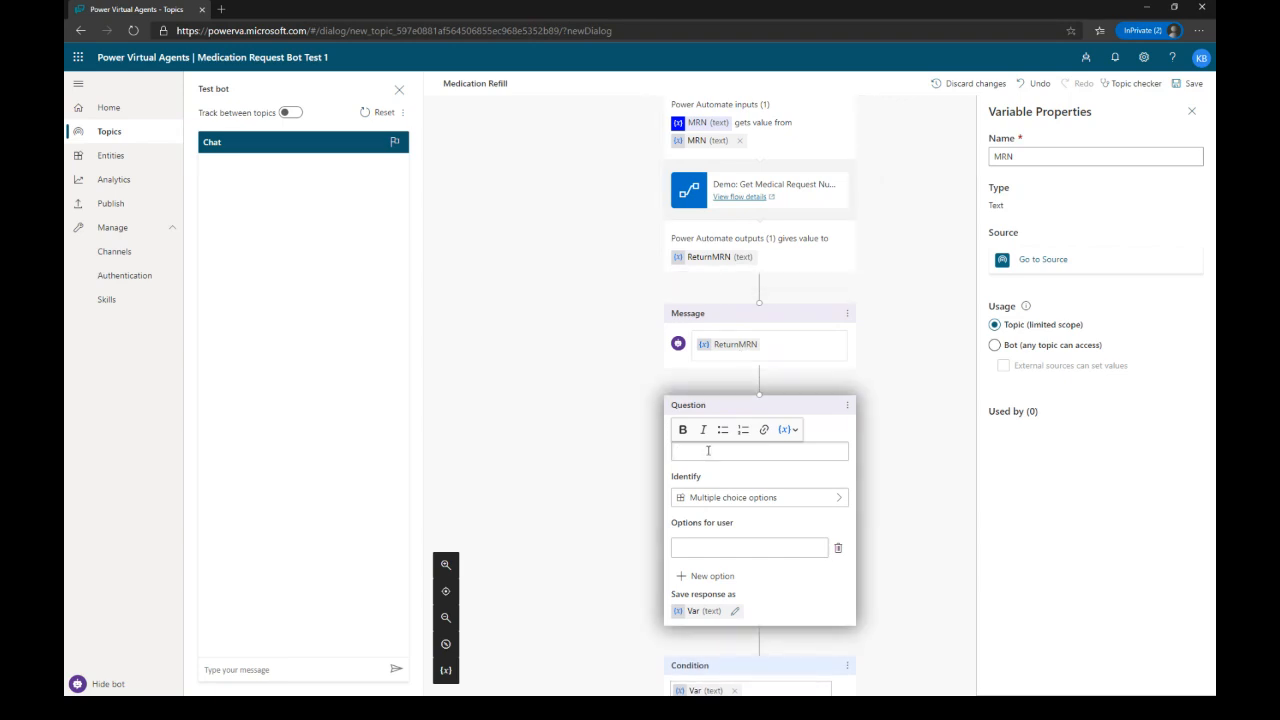
pyautogui.write('Would you like to rew')
pyautogui.write('uest a refi')
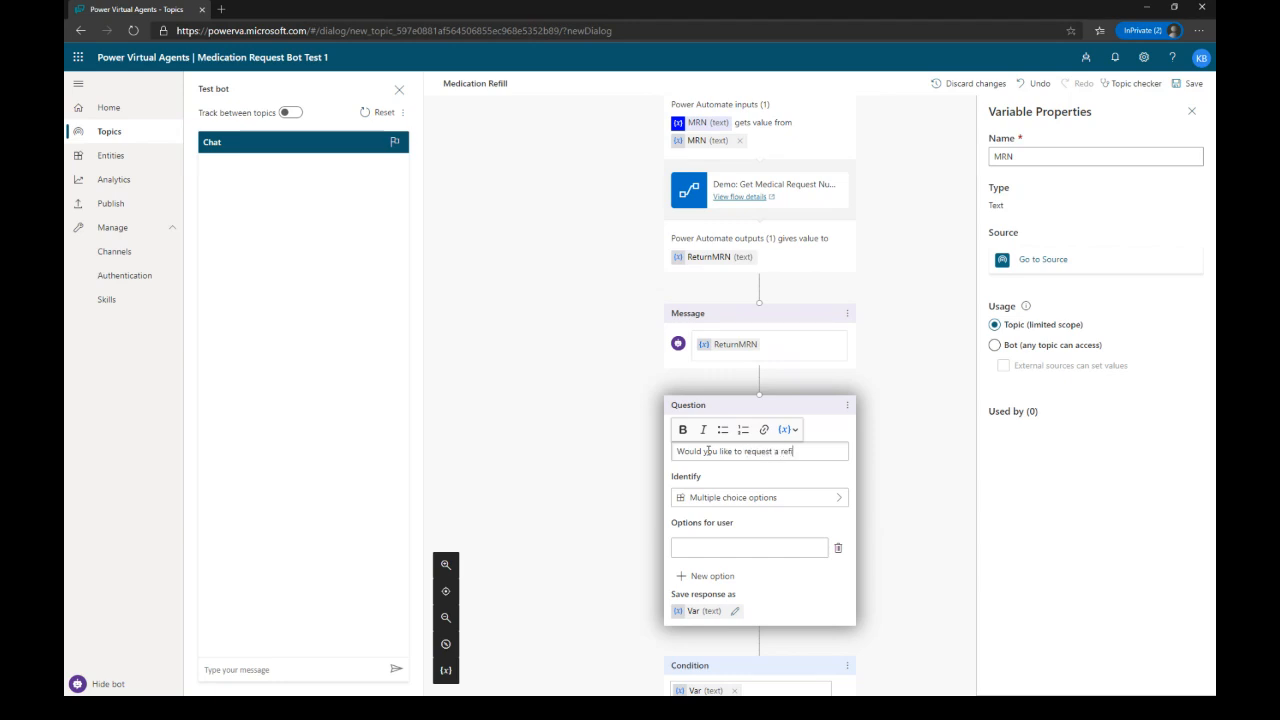
pyautogui.write('ll for this medication?')
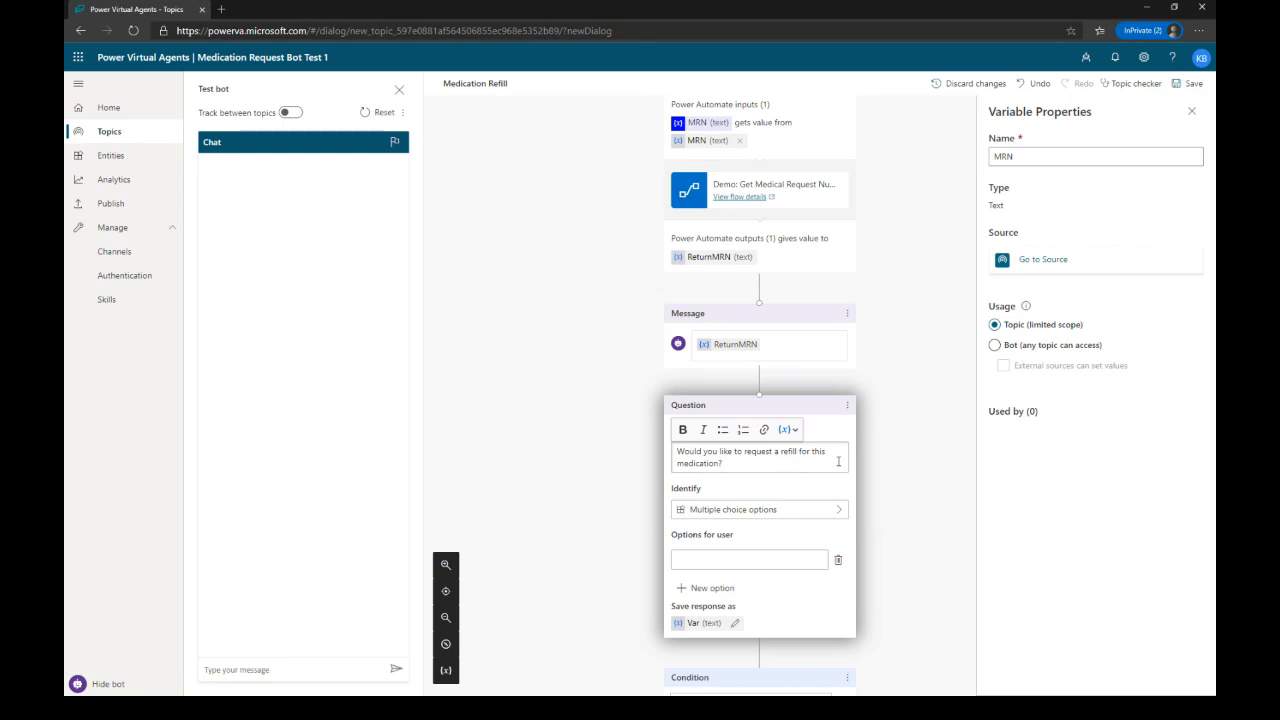
# Step: Have the refill question identify multiple choice options and enter Yes and No as the user's options
pyautogui.click(839, 512)
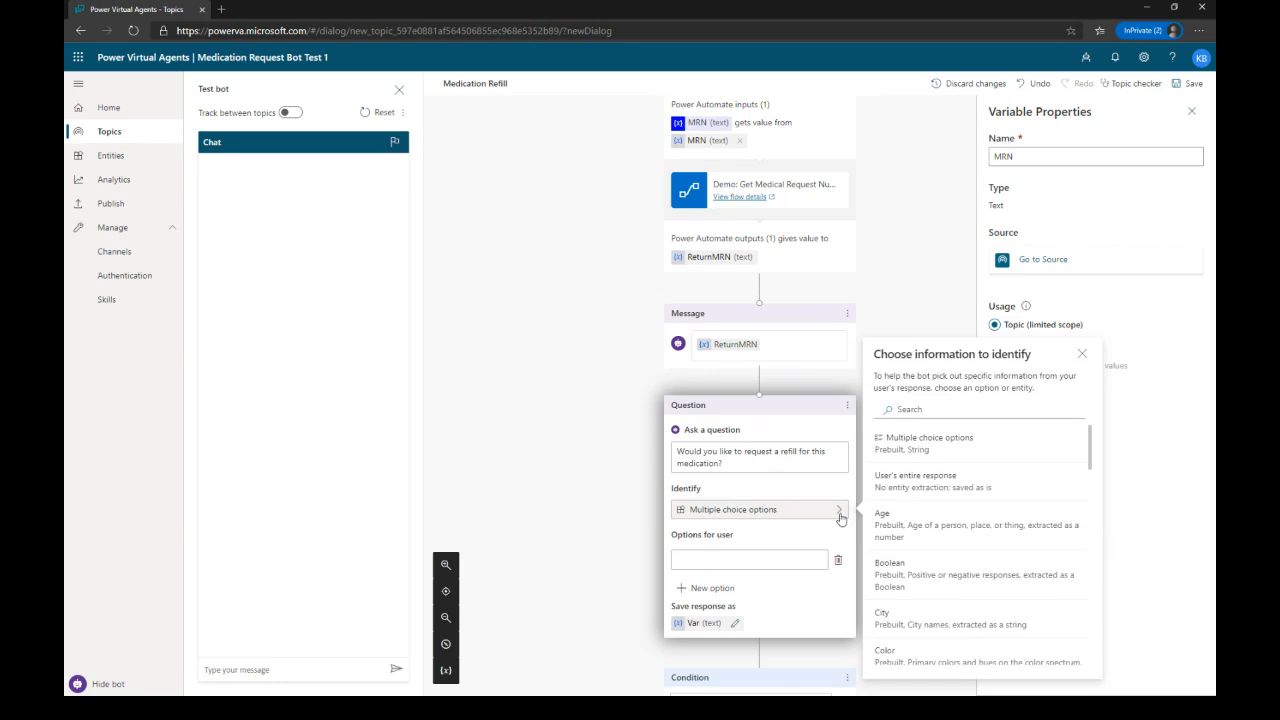
pyautogui.click(920, 448)
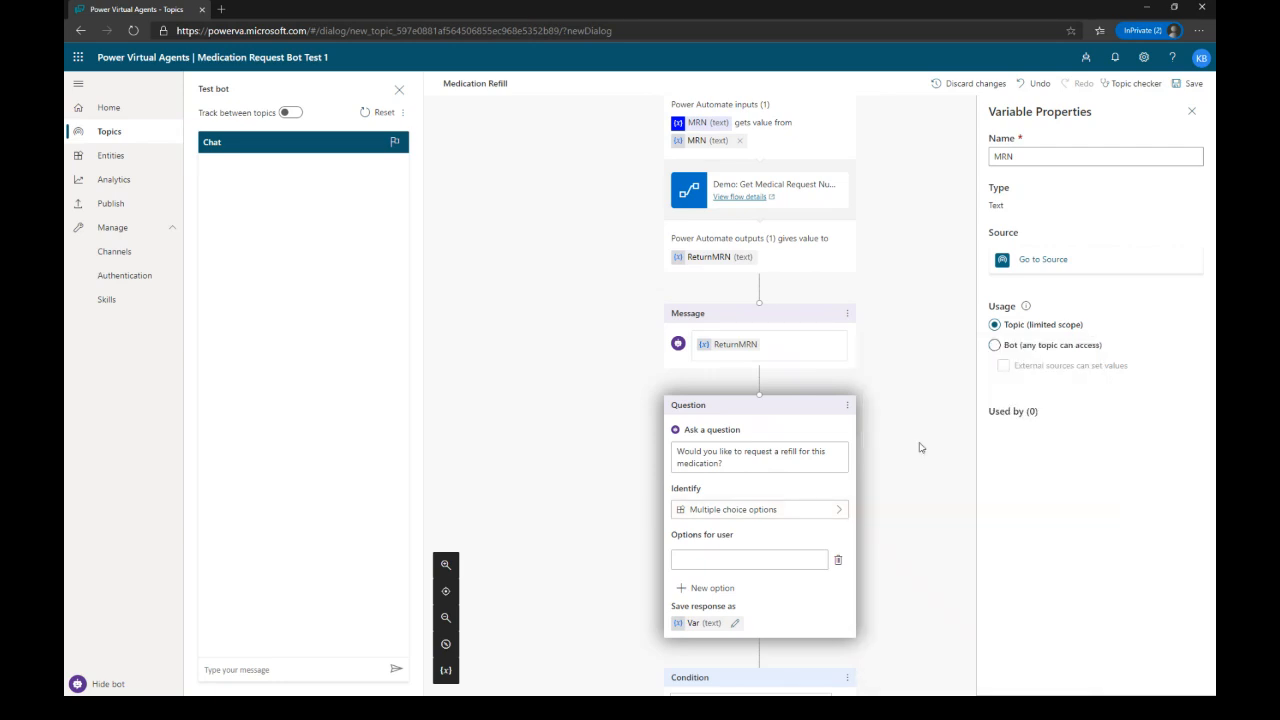
pyautogui.click(780, 560)
pyautogui.write('Yes')
pyautogui.click(708, 588)
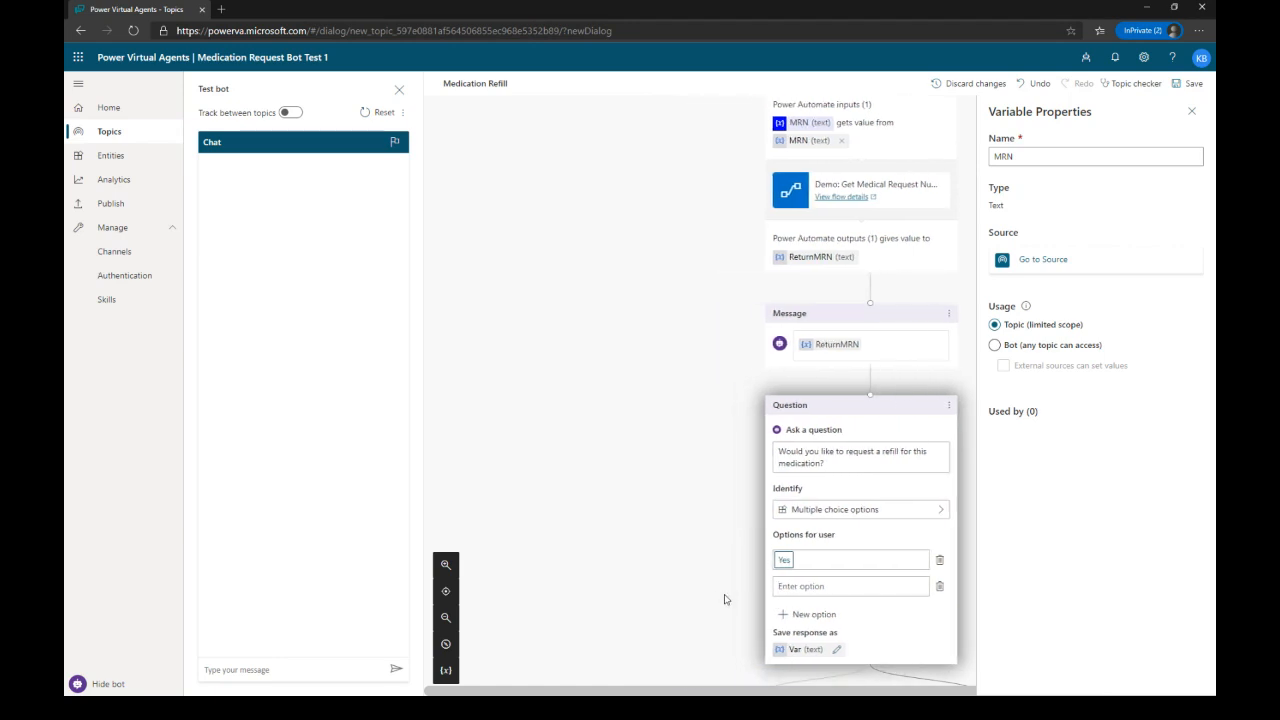
pyautogui.write('No')
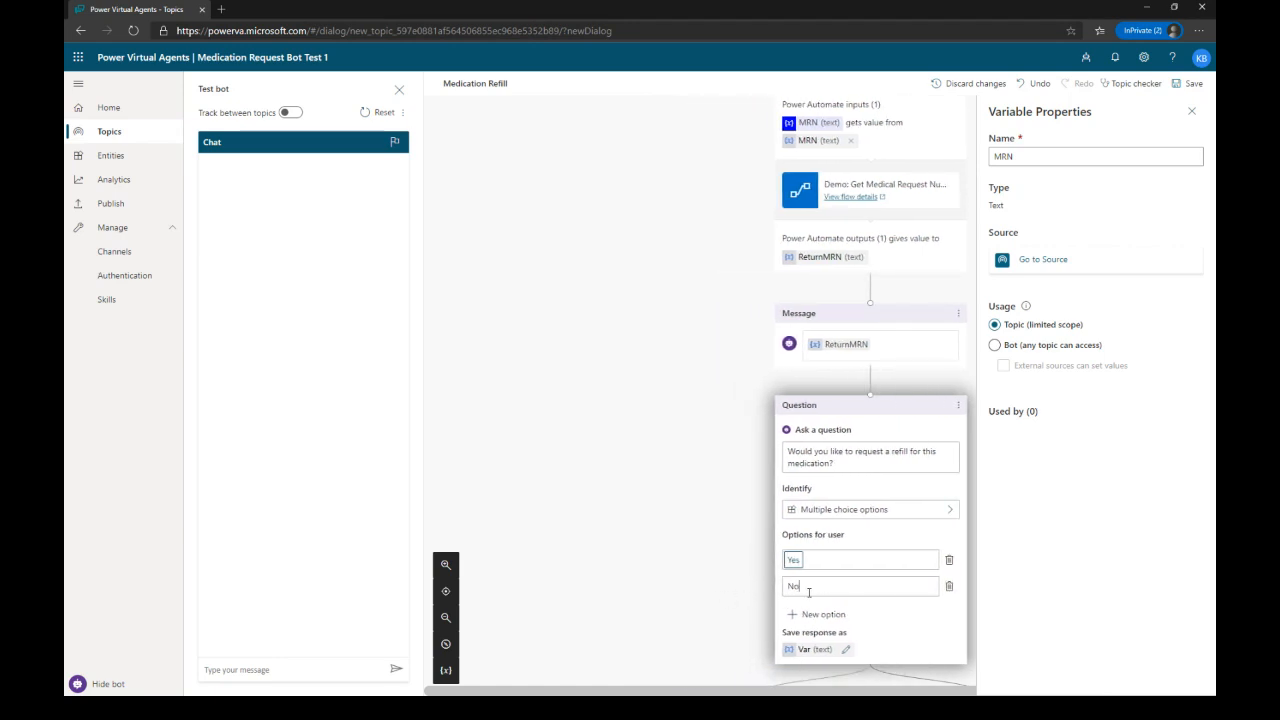
# Step: Rename the variable that stores the refill question's response to UserRefillReponse
pyautogui.click(1191, 111)
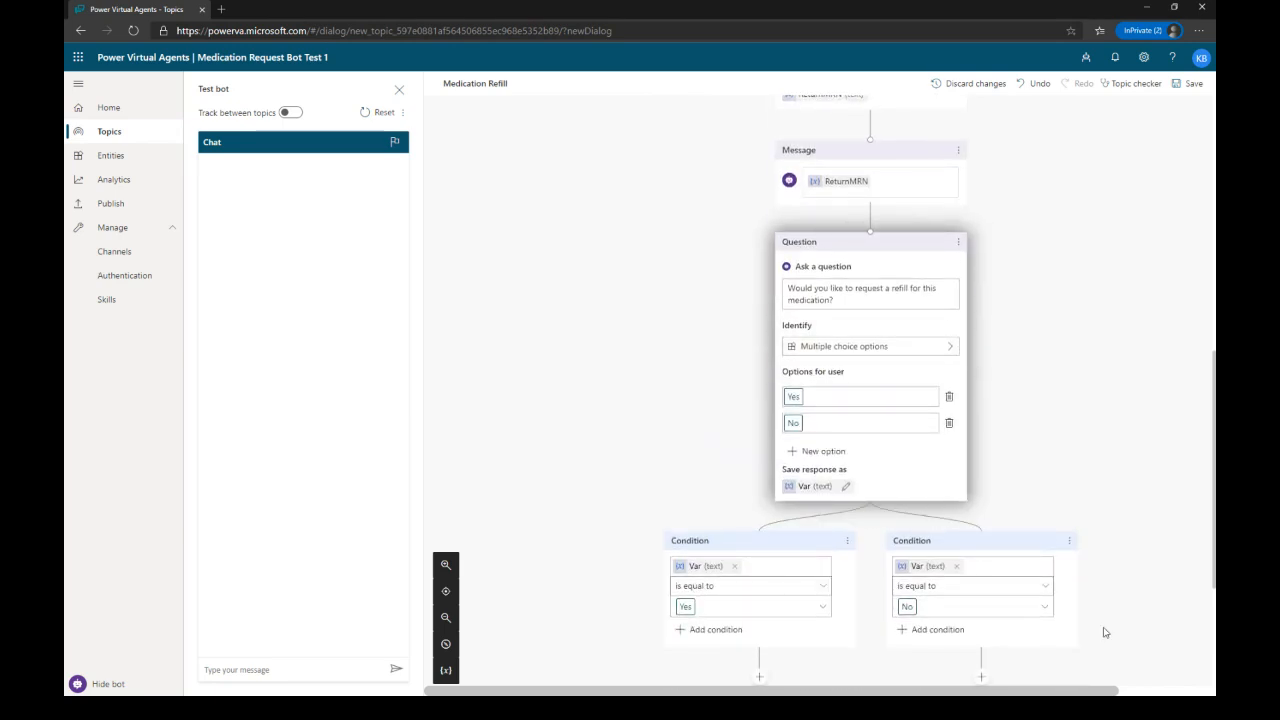
pyautogui.click(889, 422)
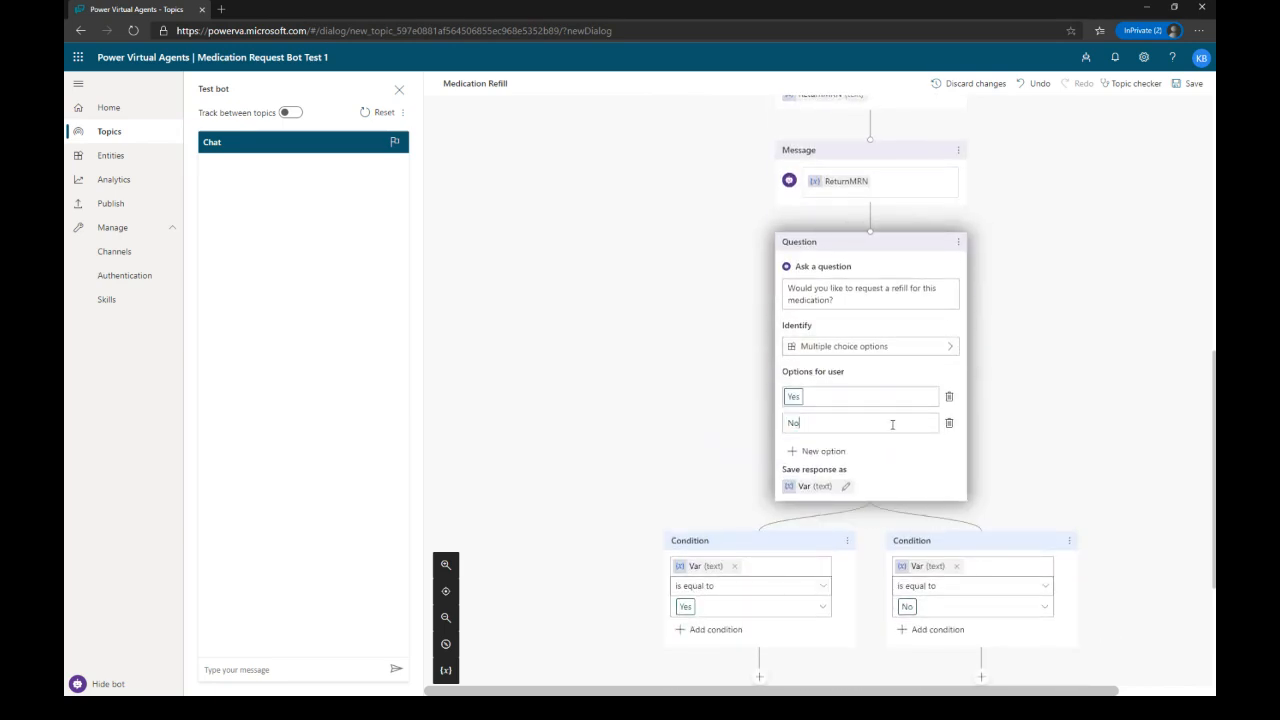
pyautogui.click(846, 487)
pyautogui.moveTo(1030, 157); pyautogui.dragTo(987, 160)
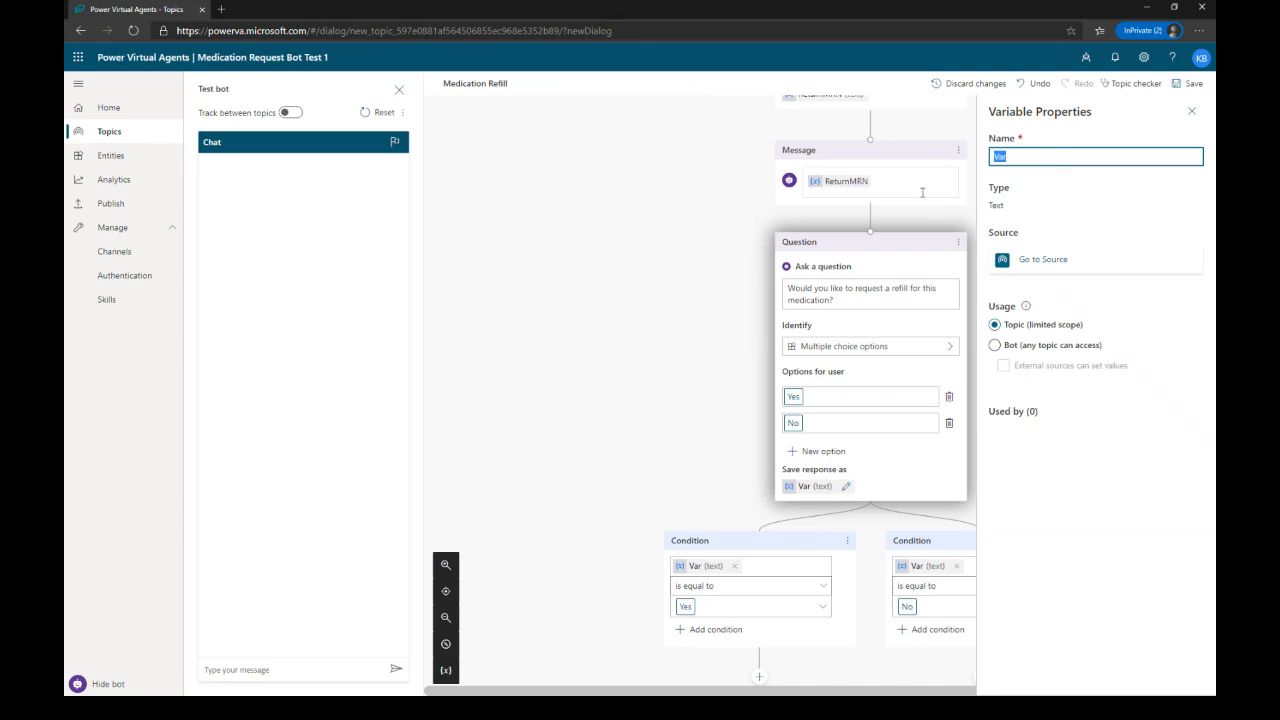
pyautogui.write('UserRefillReponse')
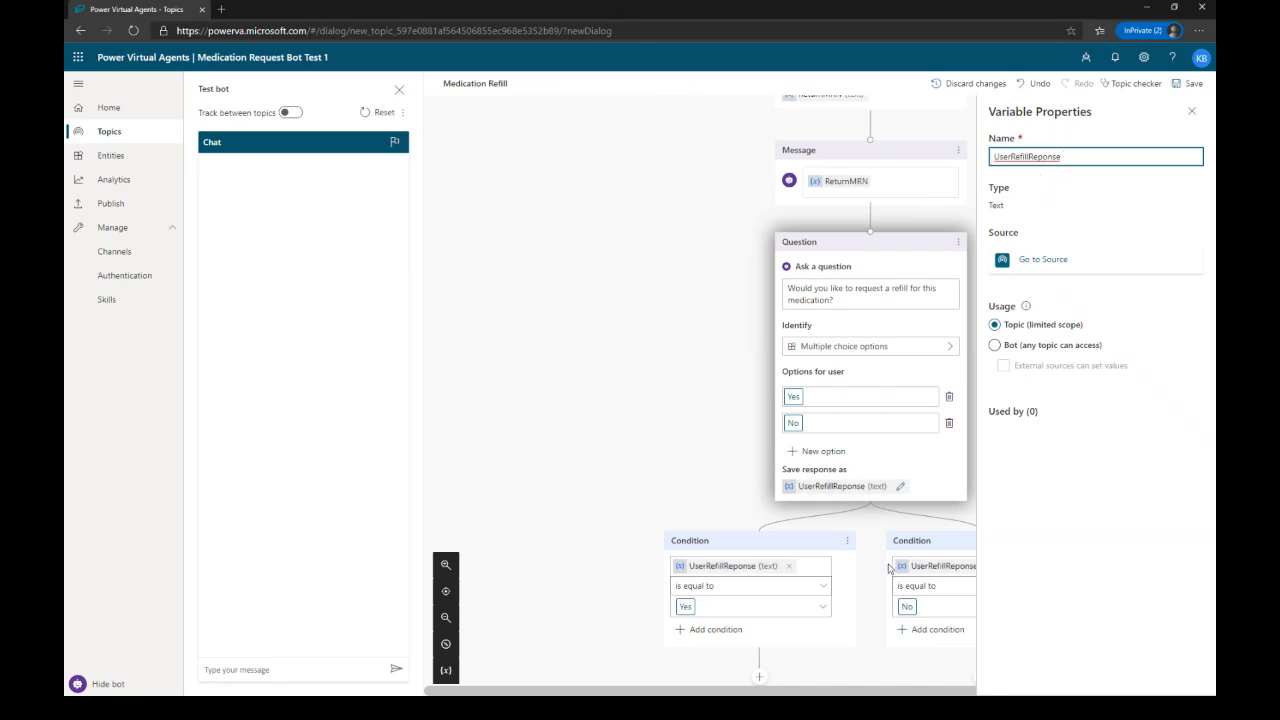
pyautogui.click(1191, 111)
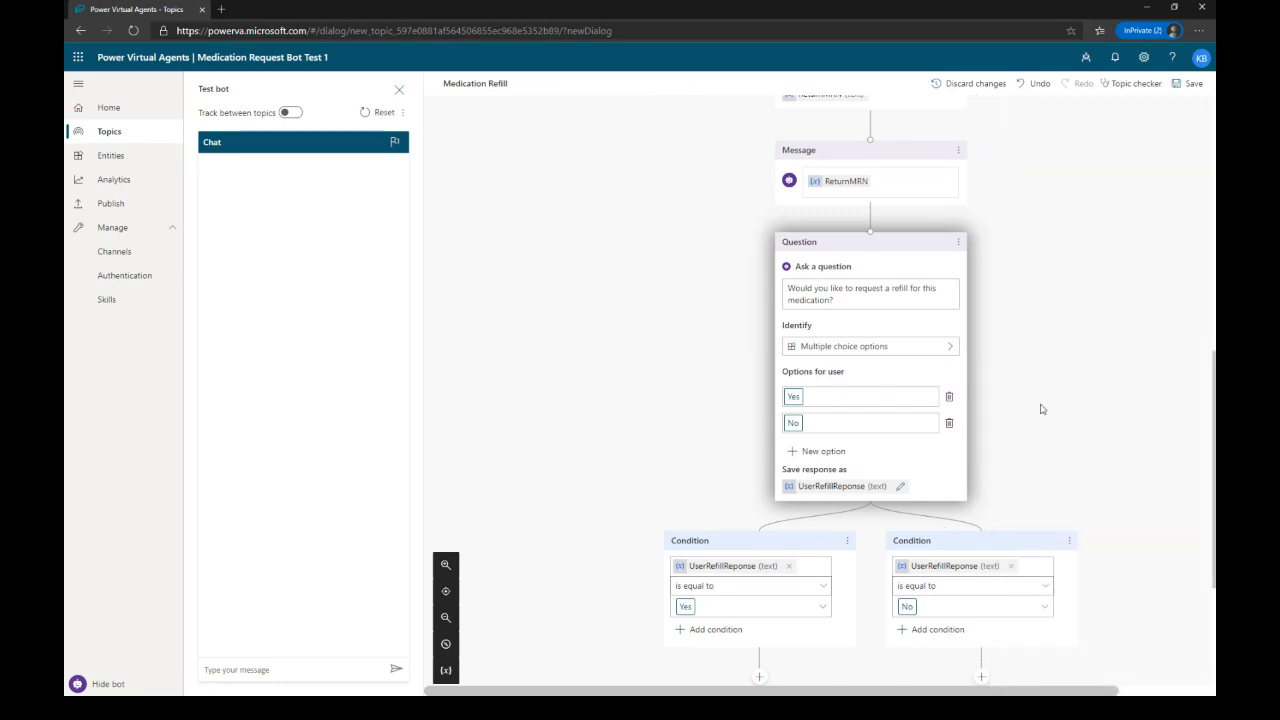
# Step: Add a message under the No condition reading "Thank you for using the Medication Request Bot. Have a nice day!"
pyautogui.scroll(-3, 888, 428)
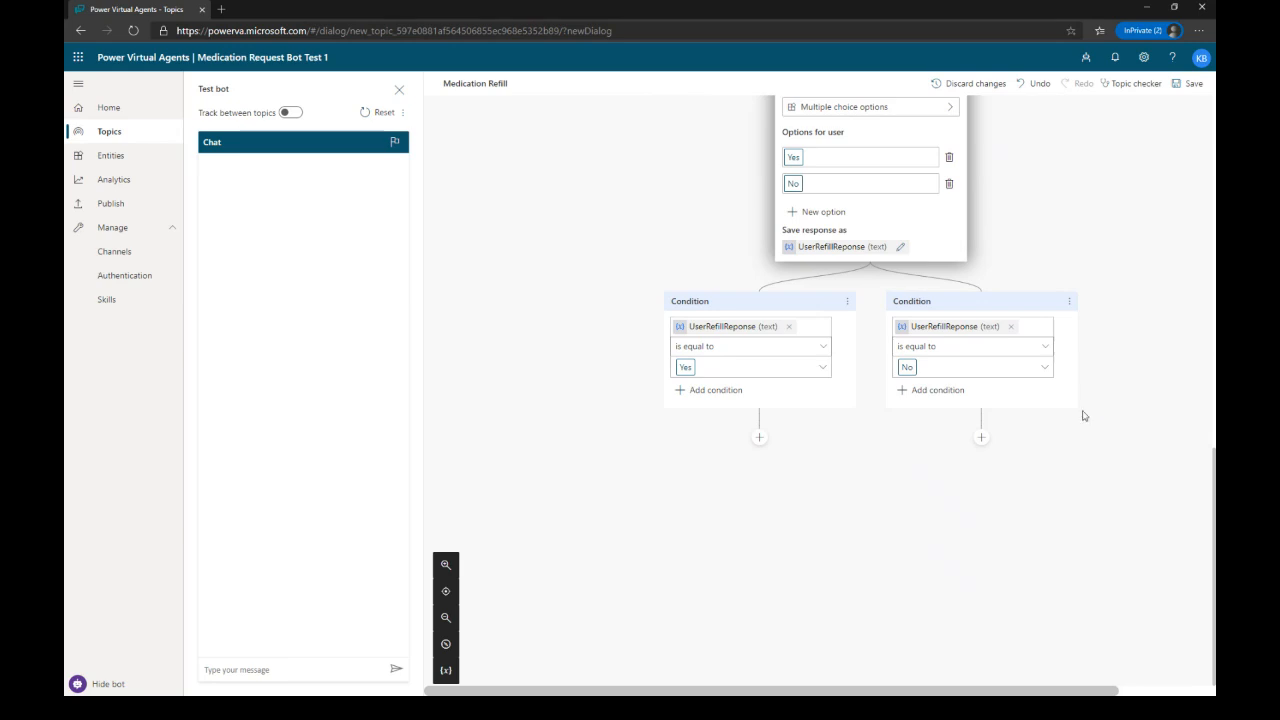
pyautogui.click(982, 441)
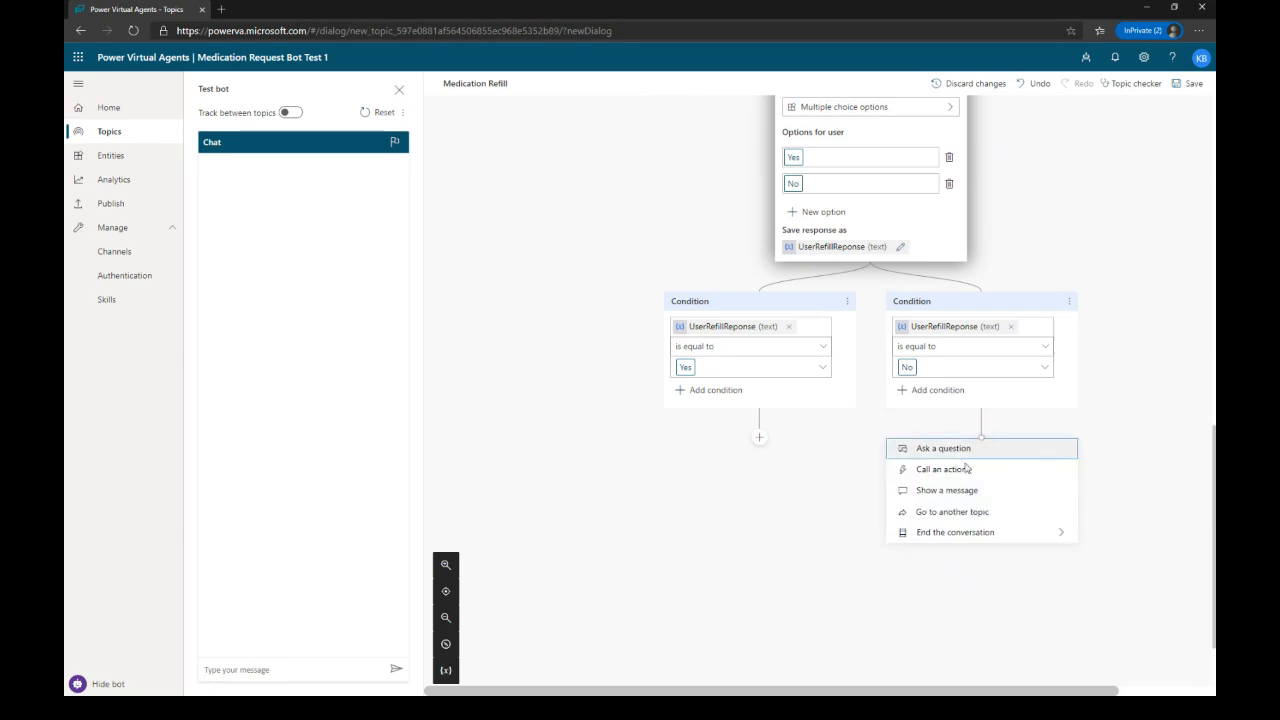
pyautogui.click(969, 494)
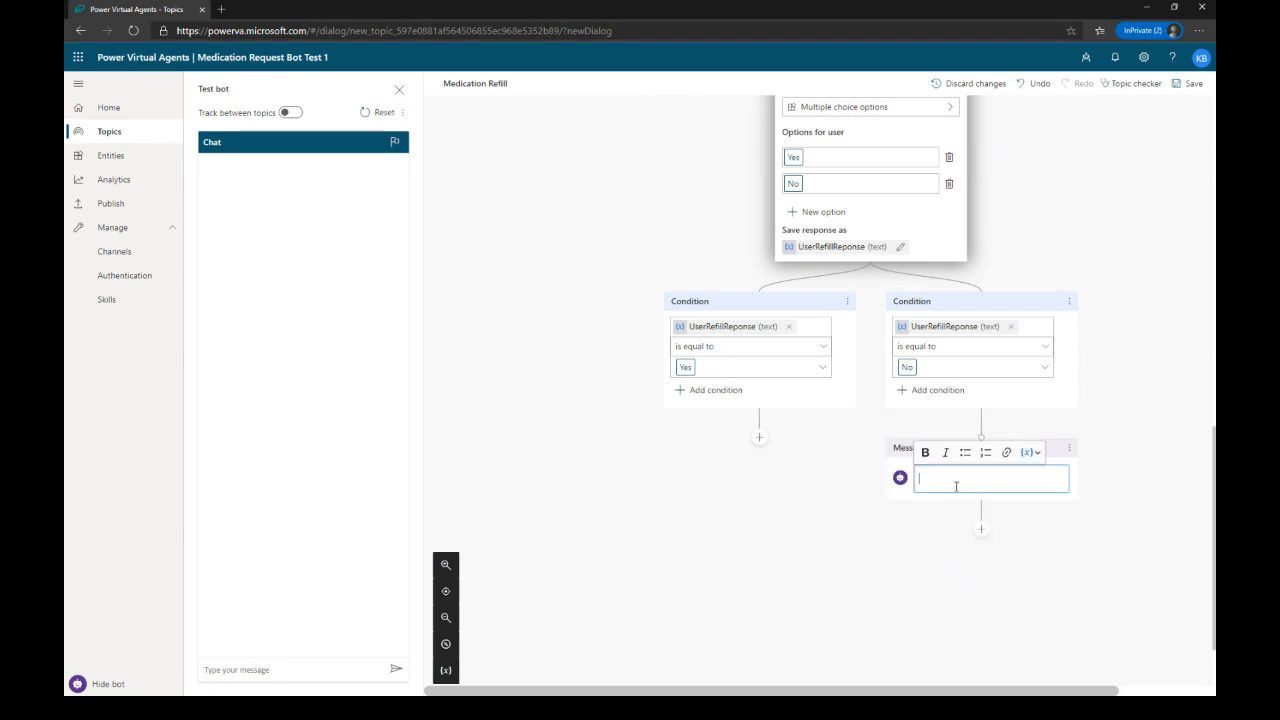
pyautogui.write('Than')
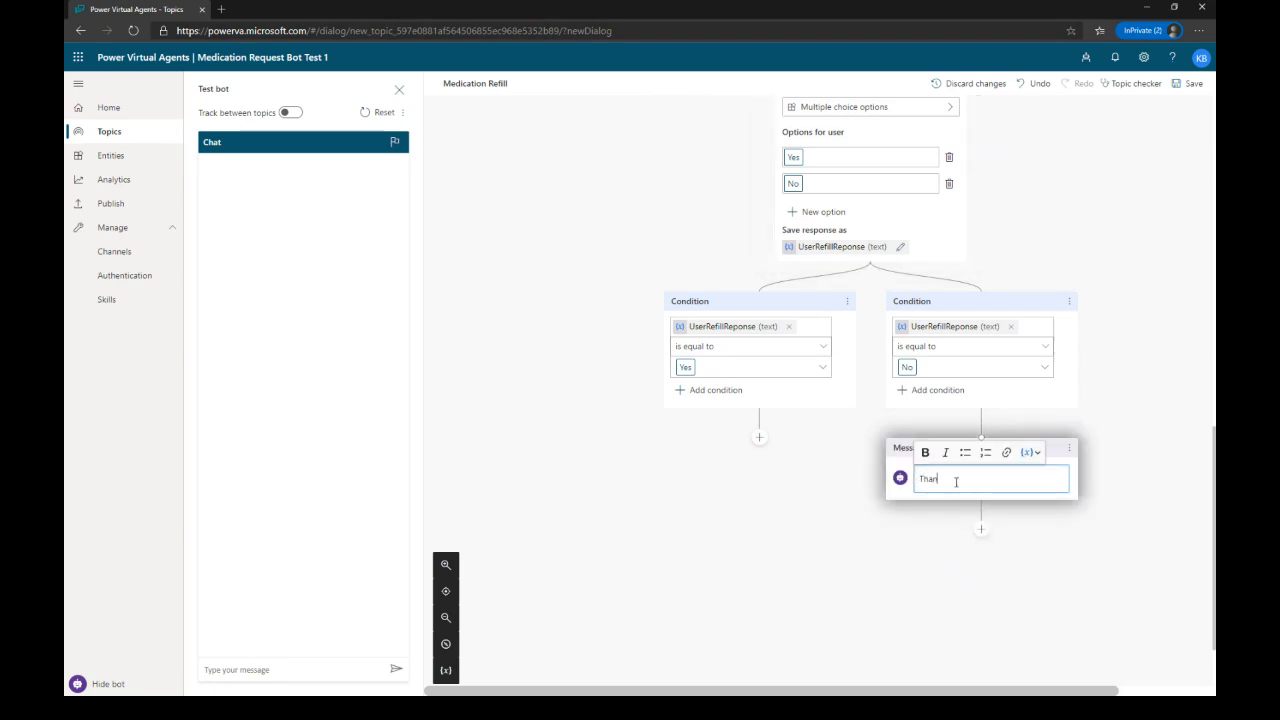
pyautogui.write('k you for using the Medication Request Bot. Ha')
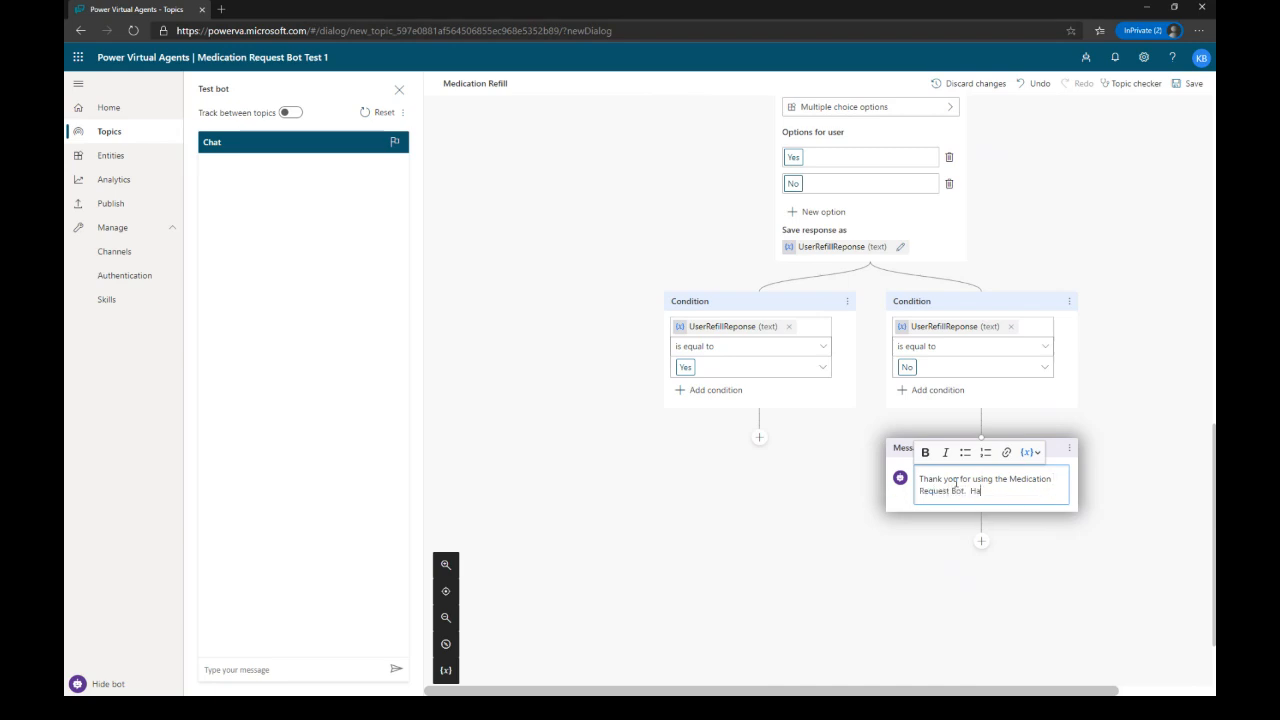
pyautogui.write('ve a nice day!')
# Step: End the conversation with a survey after the thank-you message on the No branch
pyautogui.click(981, 542)
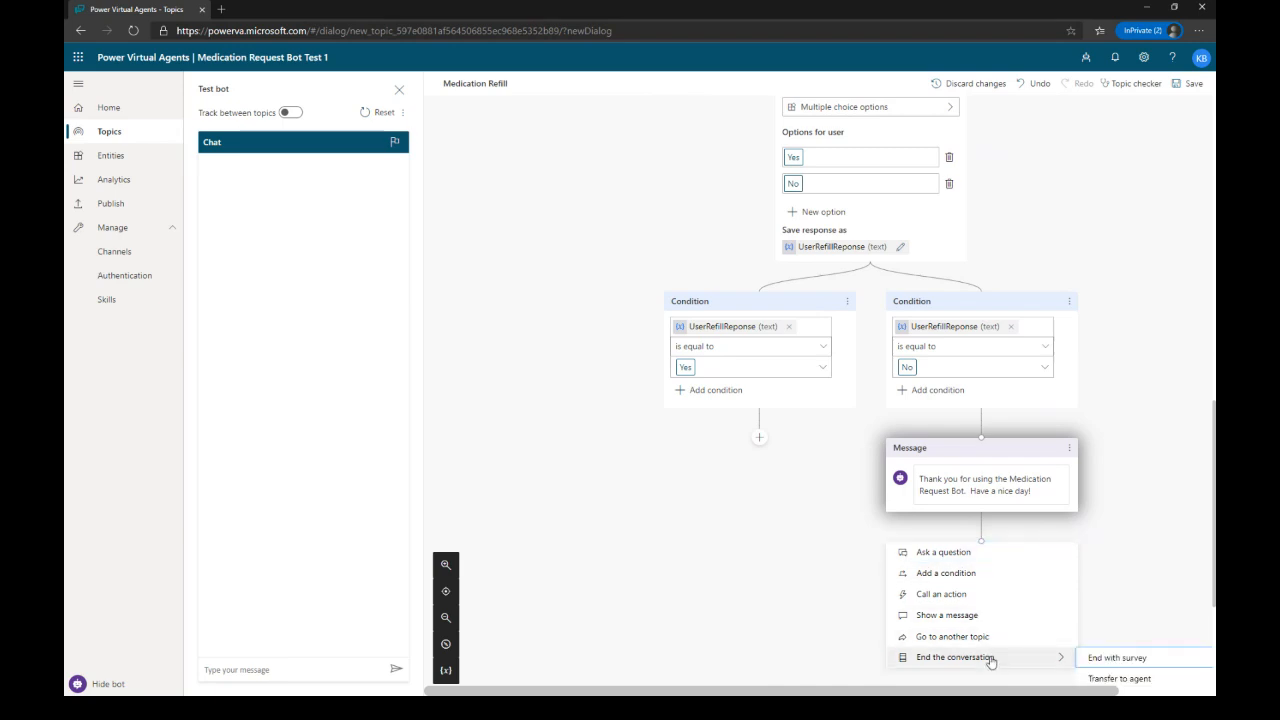
pyautogui.scroll(-3, 1010, 600)
pyautogui.moveTo(1014, 486)
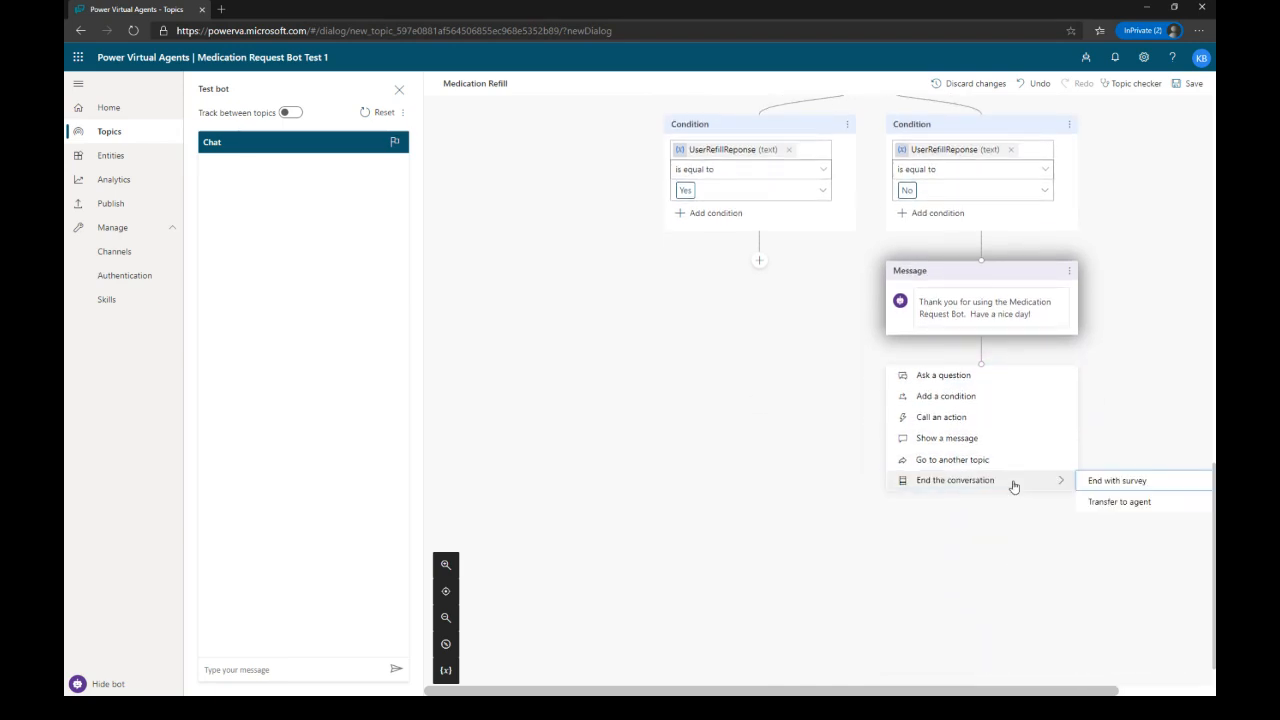
pyautogui.click(1117, 486)
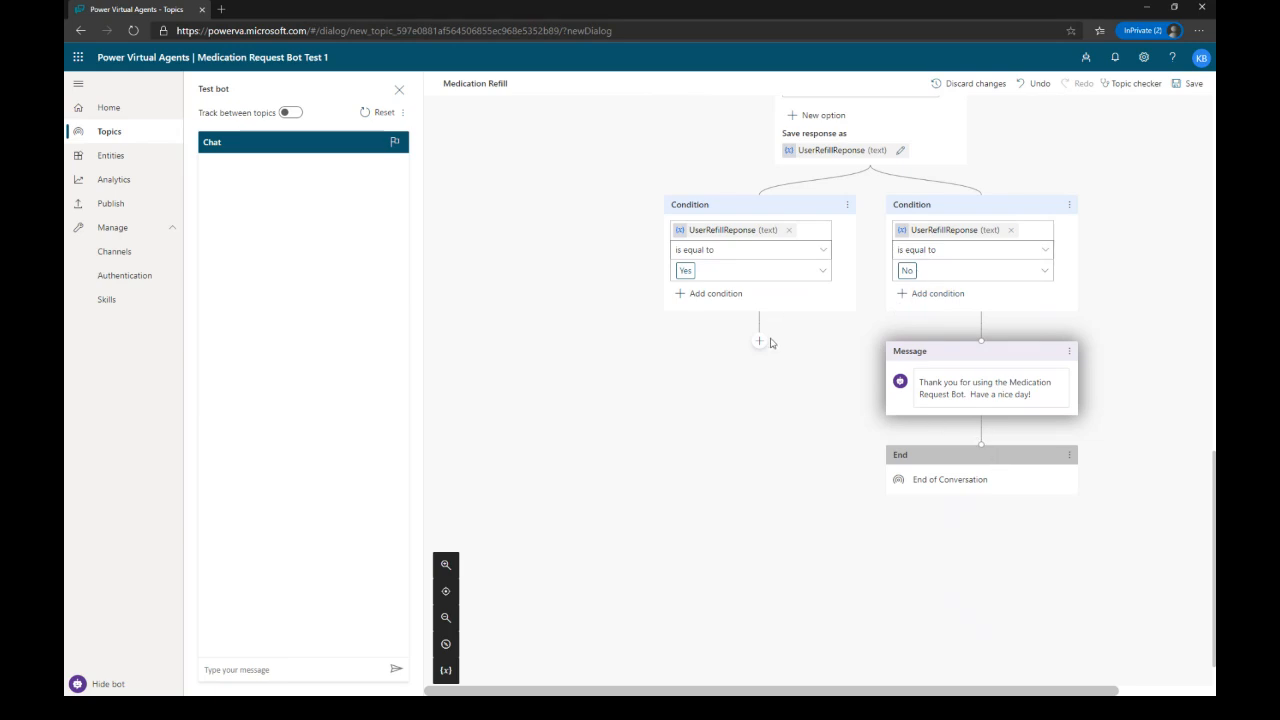
pyautogui.scroll(10, 846, 377)
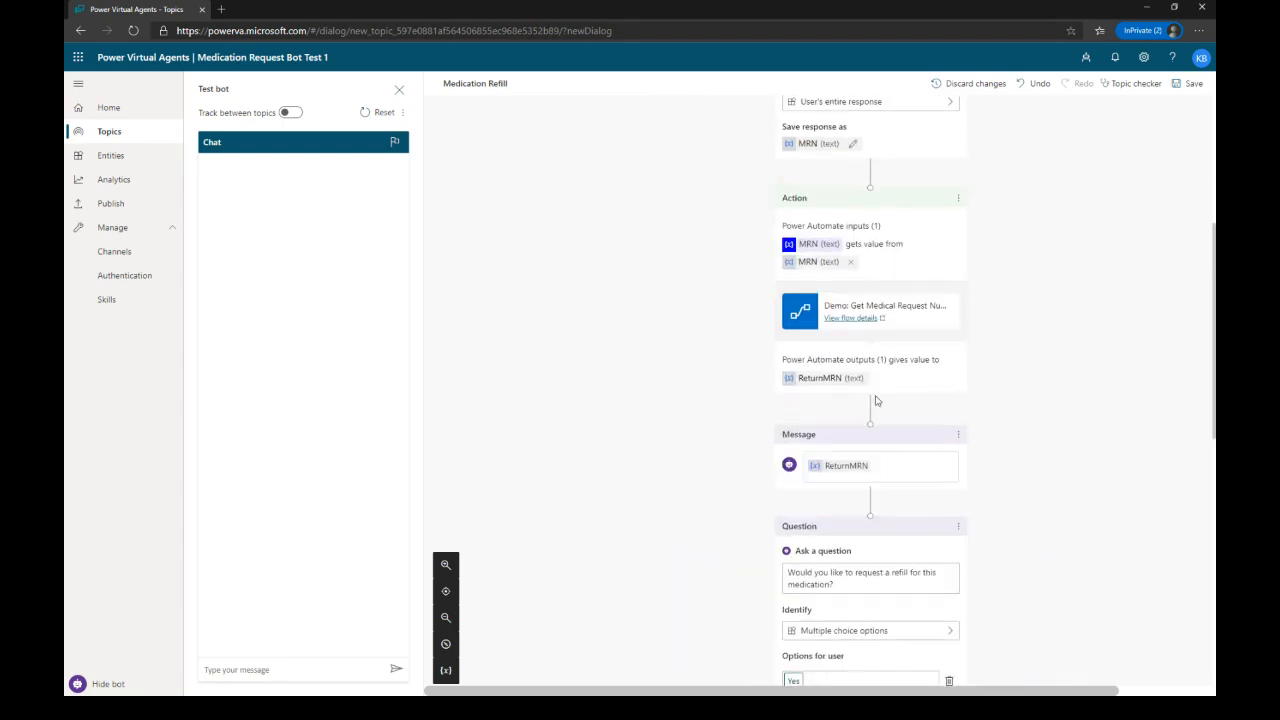
pyautogui.scroll(-10, 880, 400)
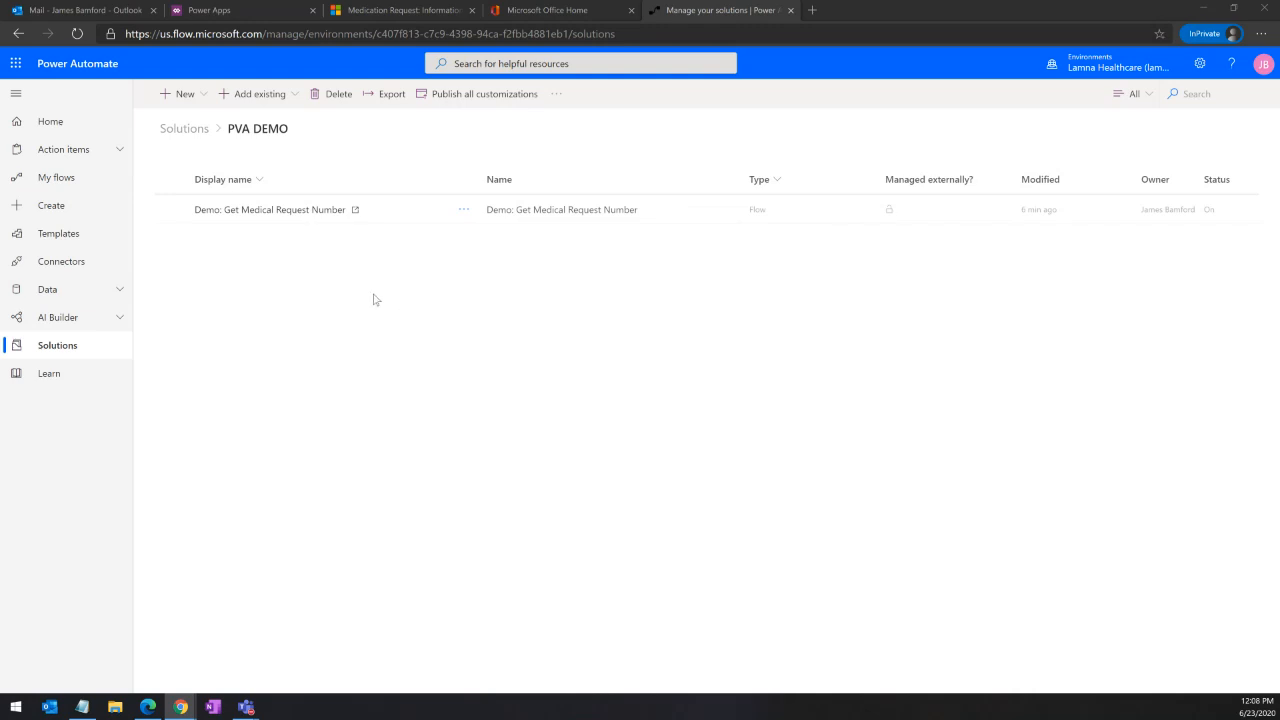
# Step: Save a copy of the Demo: Get Medical Request Number flow named "Demo: Send Medical Request Refill to Practitioner"
pyautogui.click(262, 210)
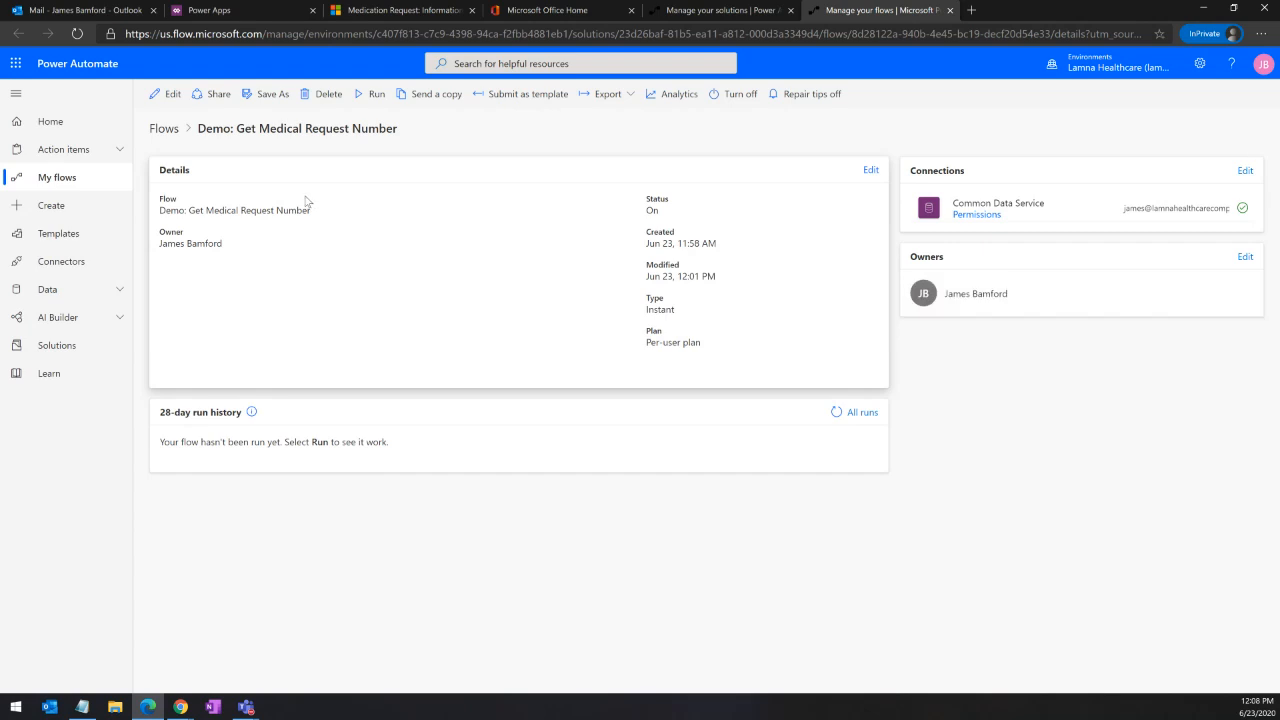
pyautogui.click(270, 100)
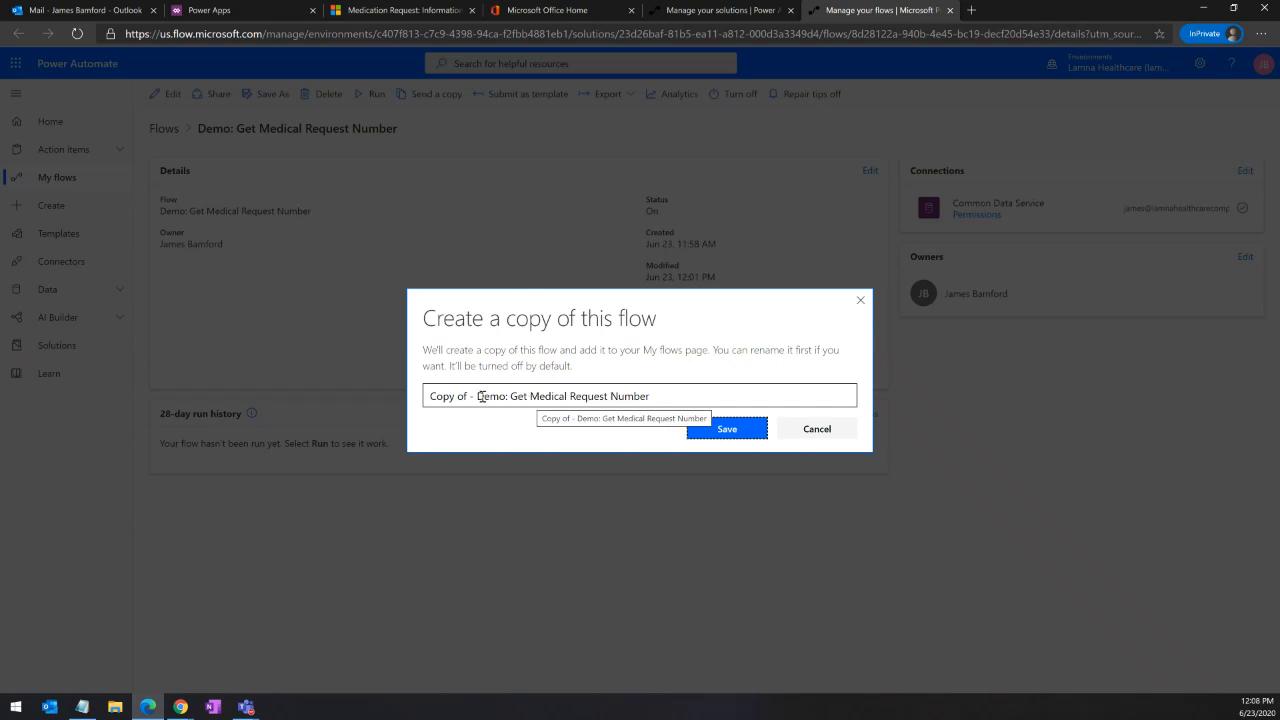
pyautogui.moveTo(481, 396); pyautogui.dragTo(421, 398)
pyautogui.press('BackSpace')
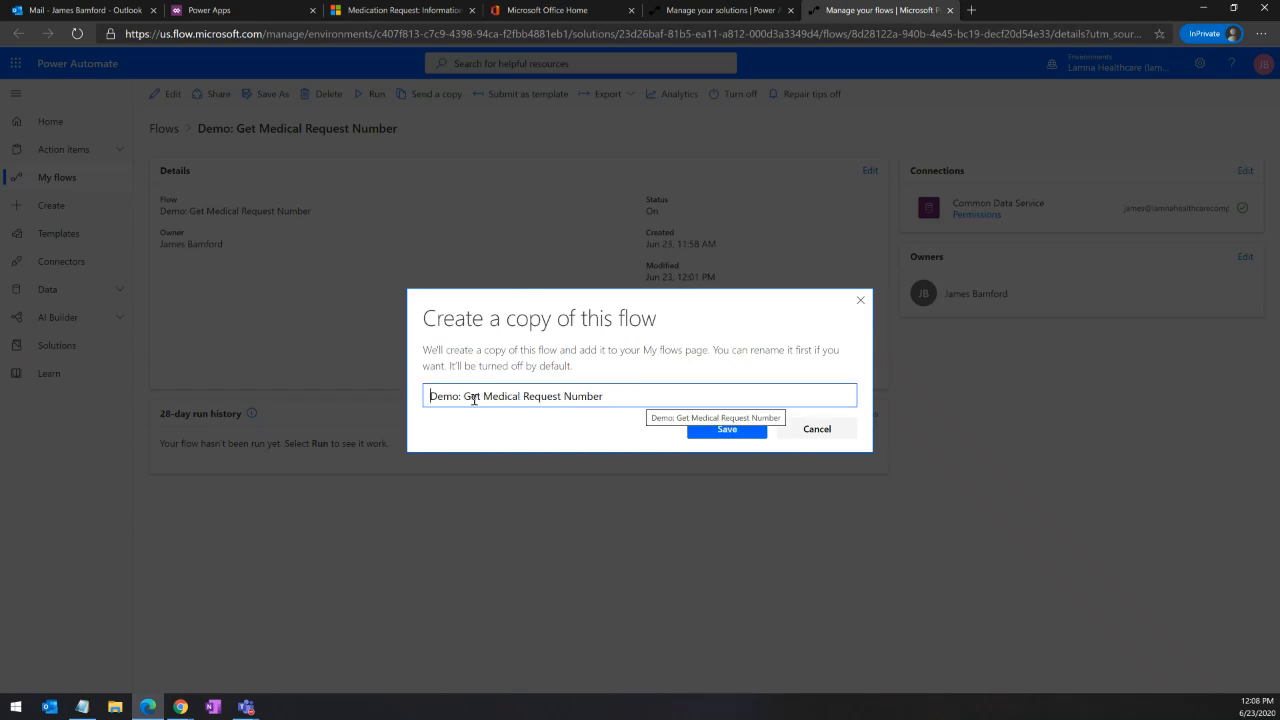
pyautogui.moveTo(467, 397); pyautogui.dragTo(610, 395)
pyautogui.write('Send')
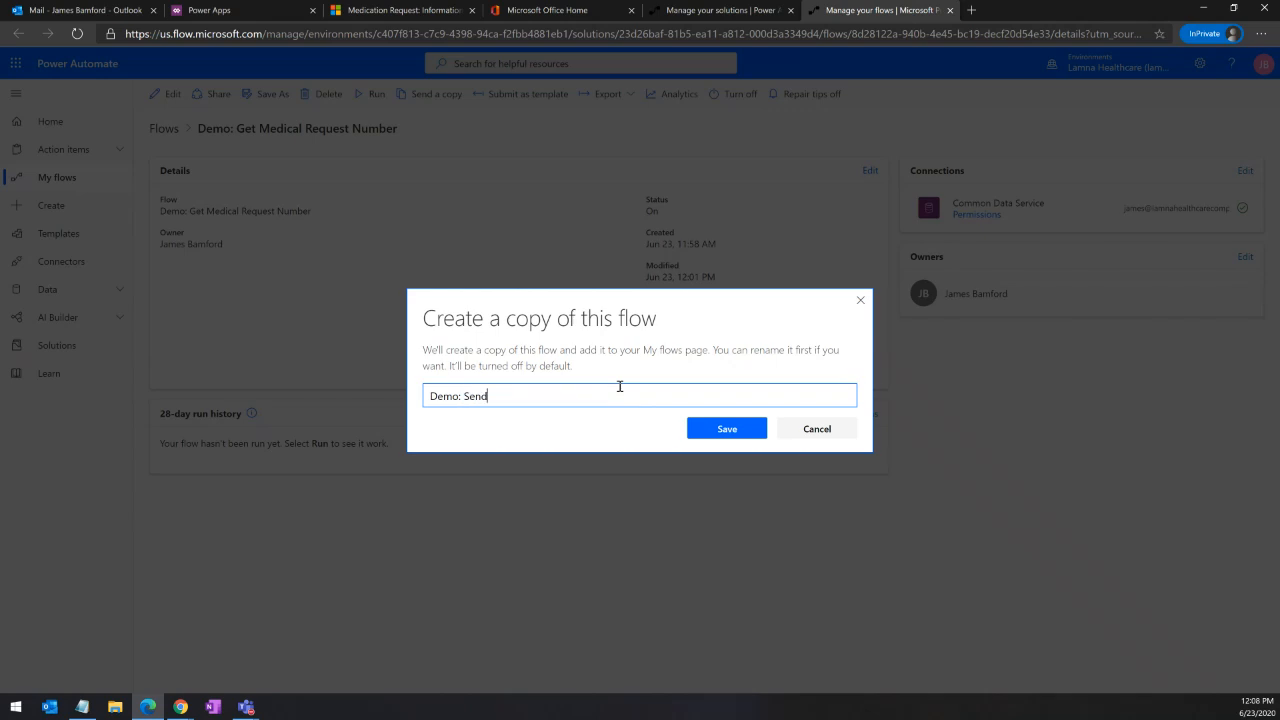
pyautogui.write(' Medical Request Refill to Practitioner')
pyautogui.click(716, 430)
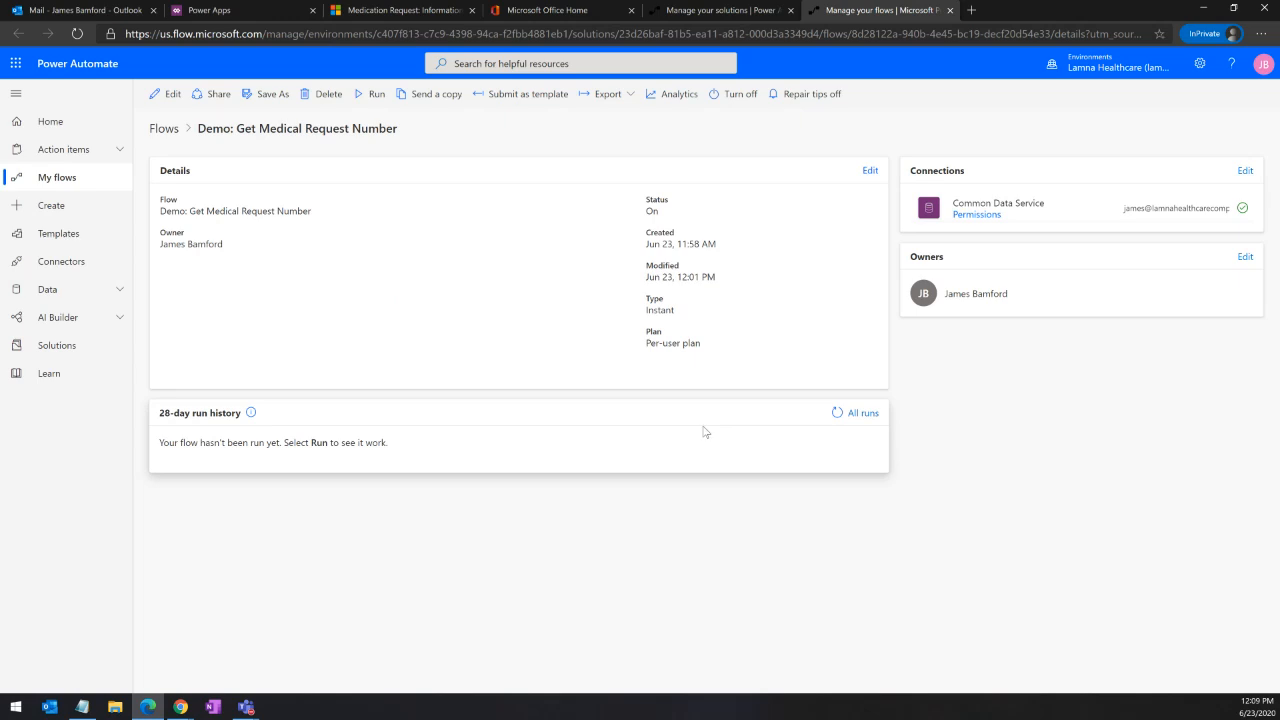
# Step: Close the original flow's details page and return to the PVA DEMO solution with no flow selected
pyautogui.click(717, 14)
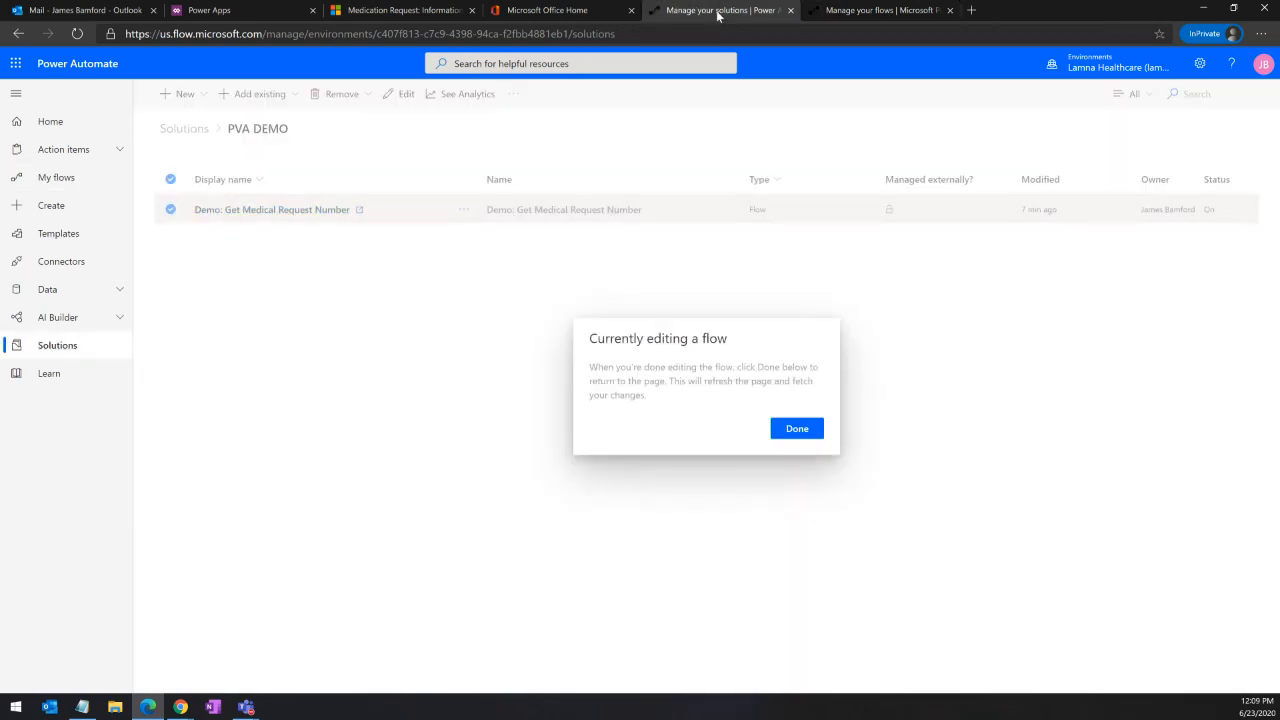
pyautogui.click(795, 430)
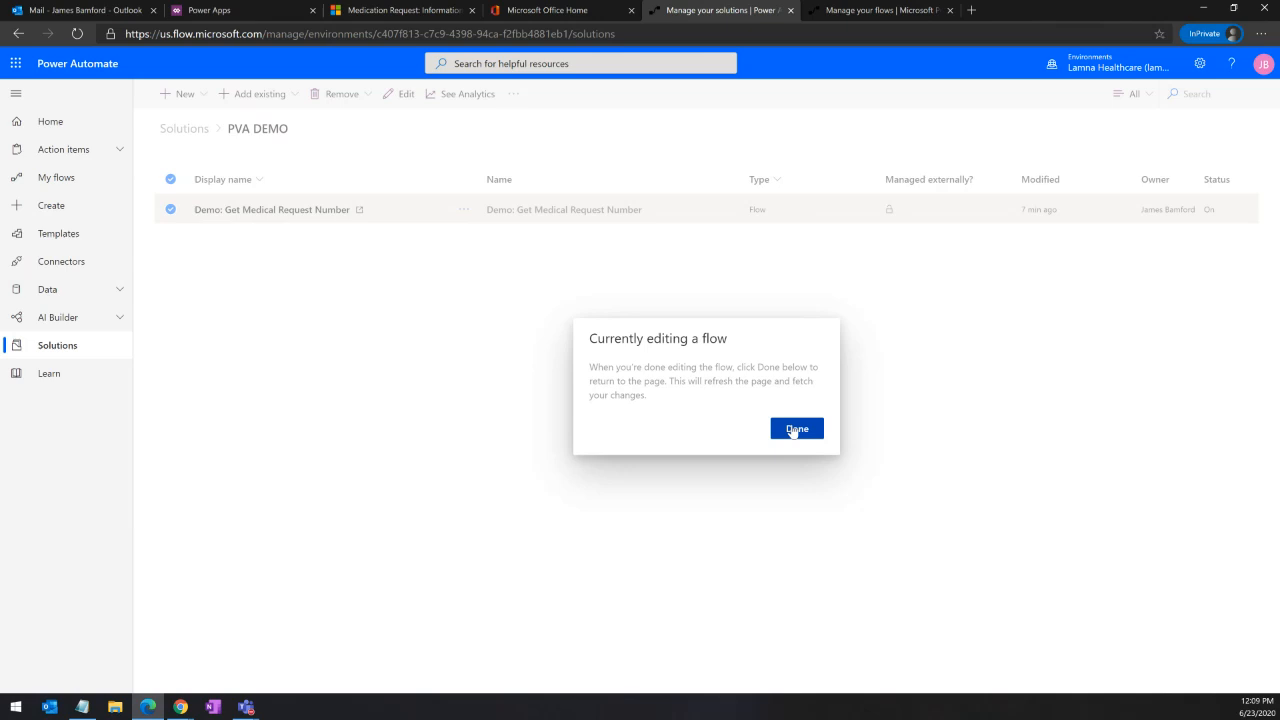
pyautogui.click(851, 12)
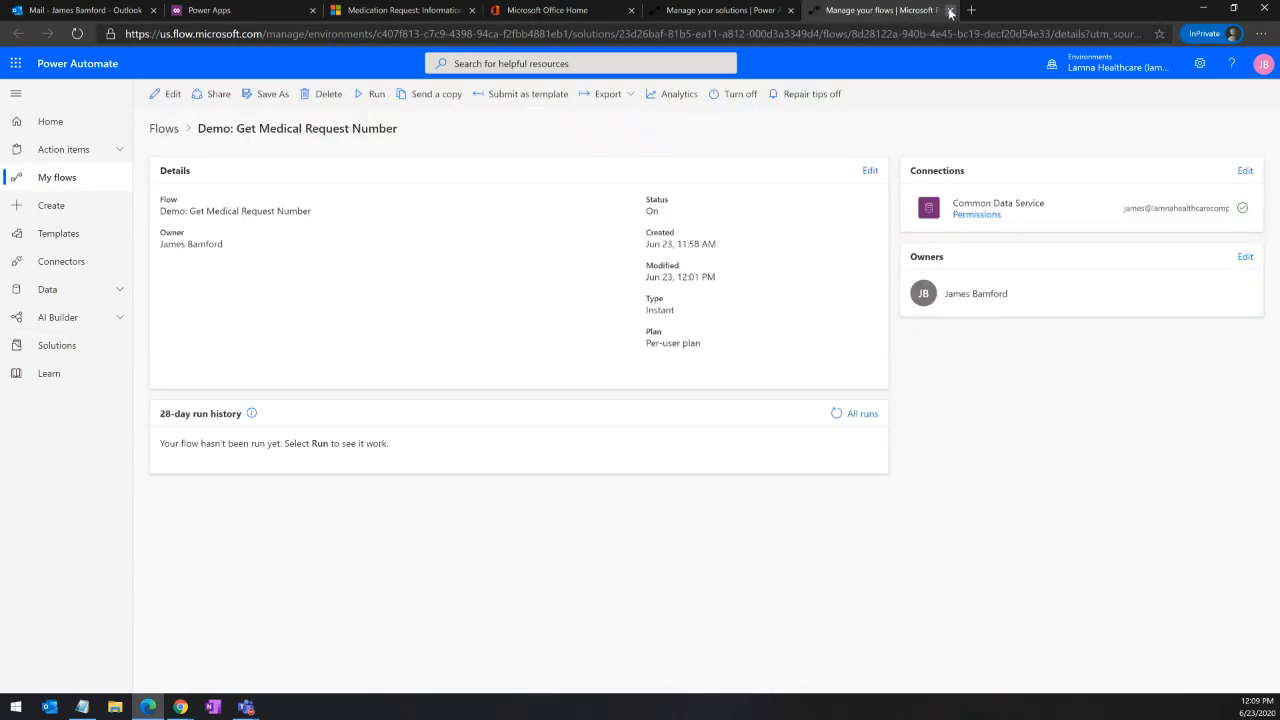
pyautogui.click(949, 10)
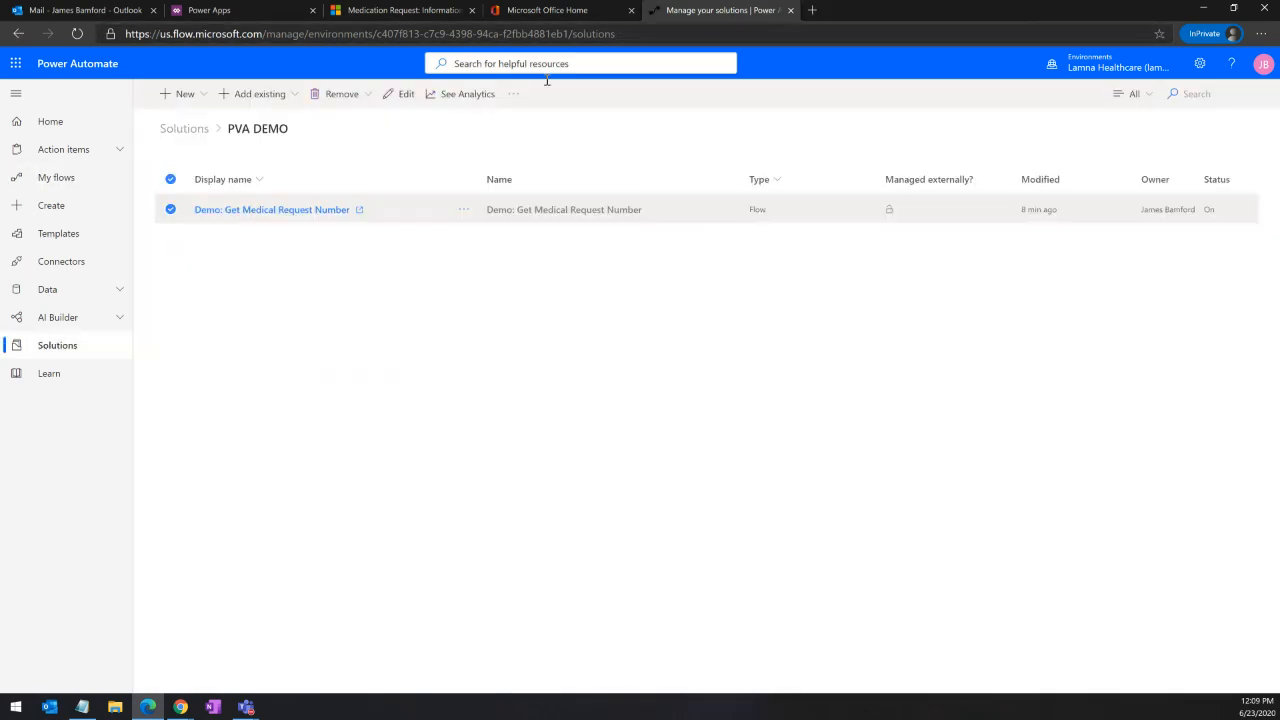
pyautogui.click(170, 179)
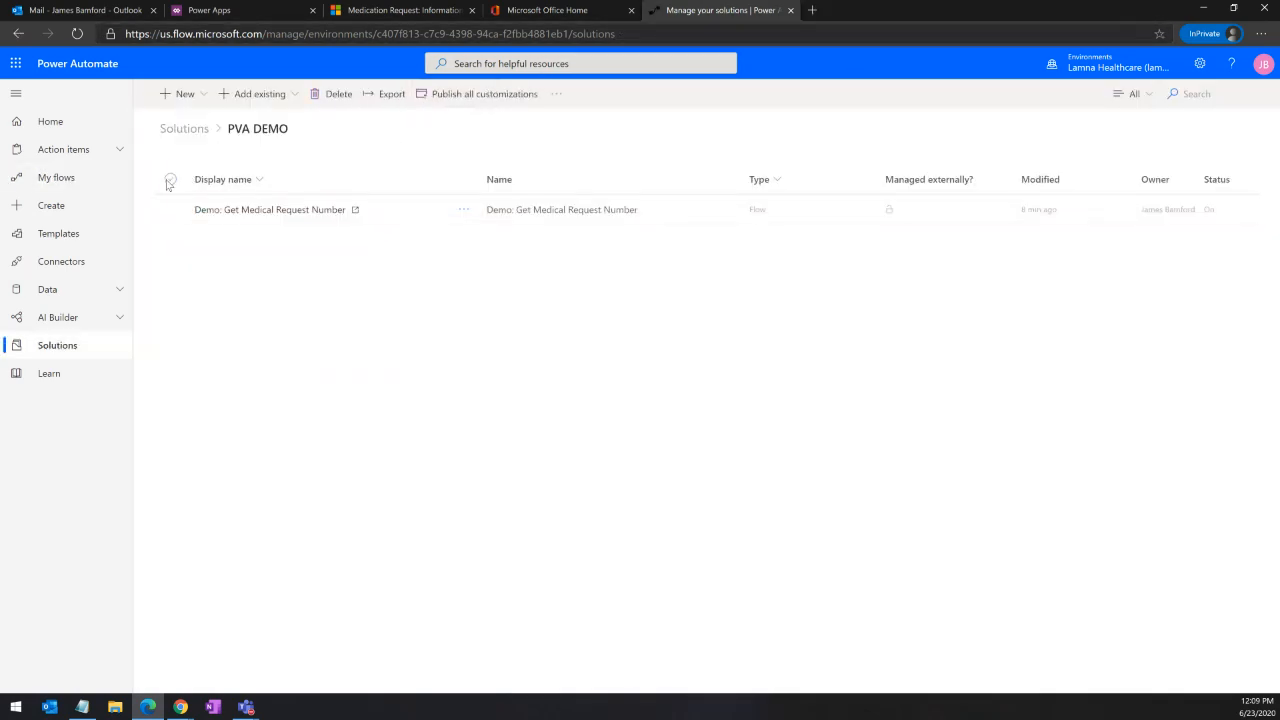
# Step: Add the existing flow Demo: Send Medical Request Refill to Practitioner from outside solutions to the PVA DEMO solution
pyautogui.click(290, 98)
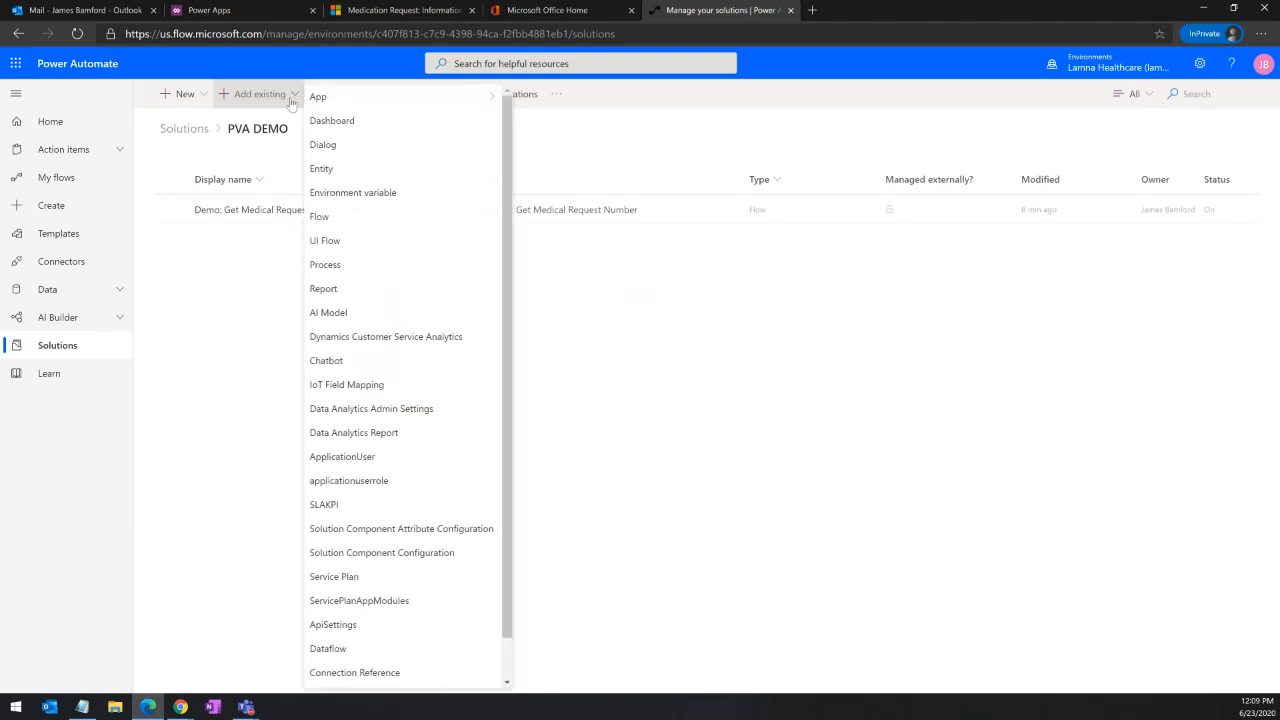
pyautogui.click(357, 219)
pyautogui.click(570, 178)
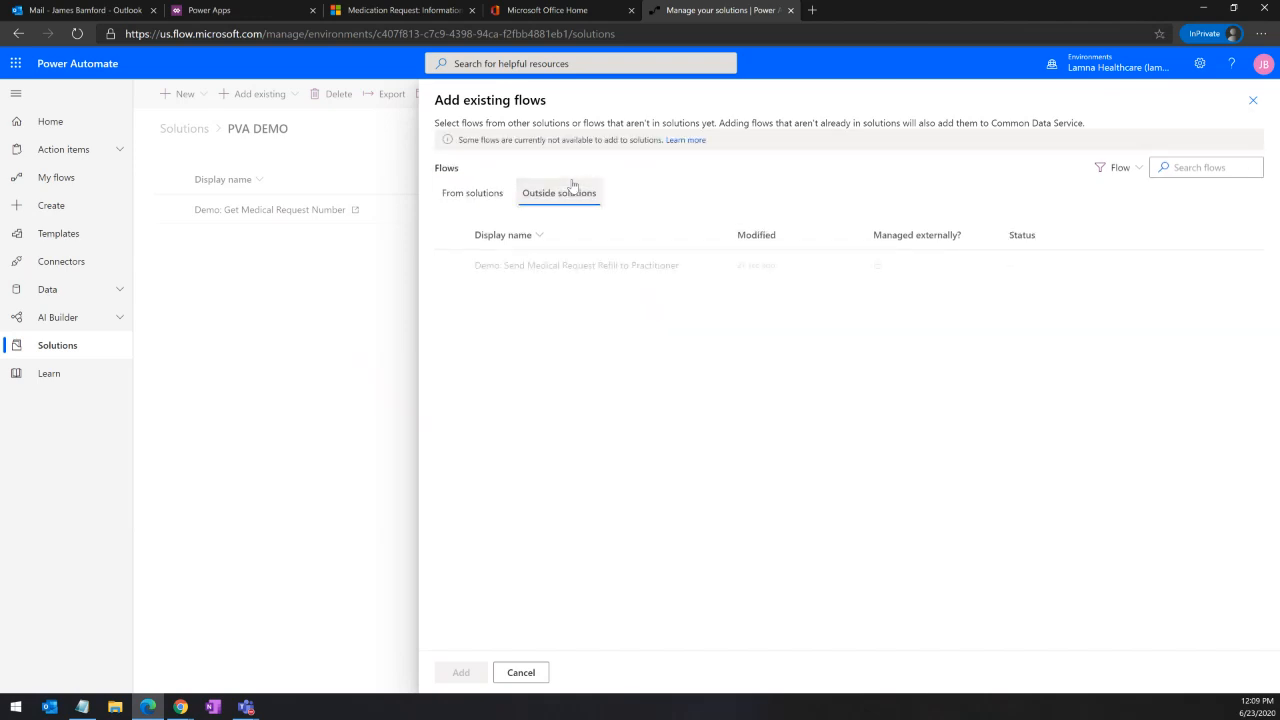
pyautogui.click(450, 268)
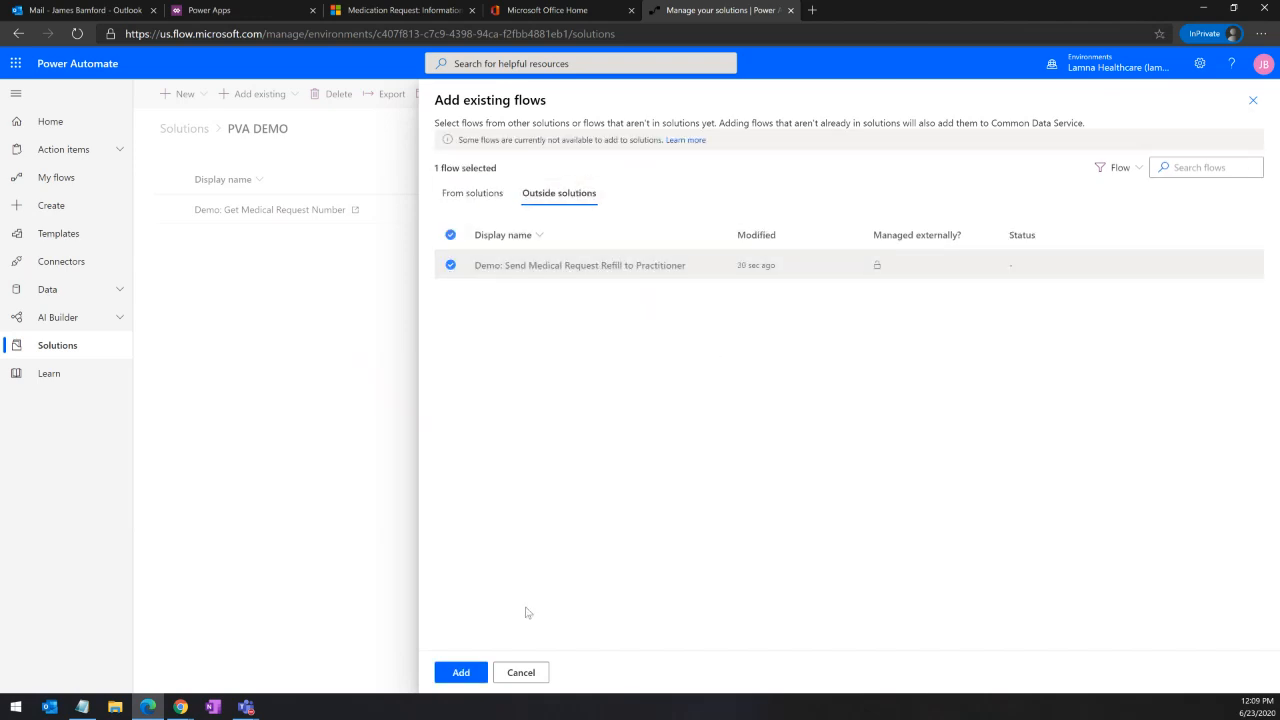
pyautogui.click(464, 673)
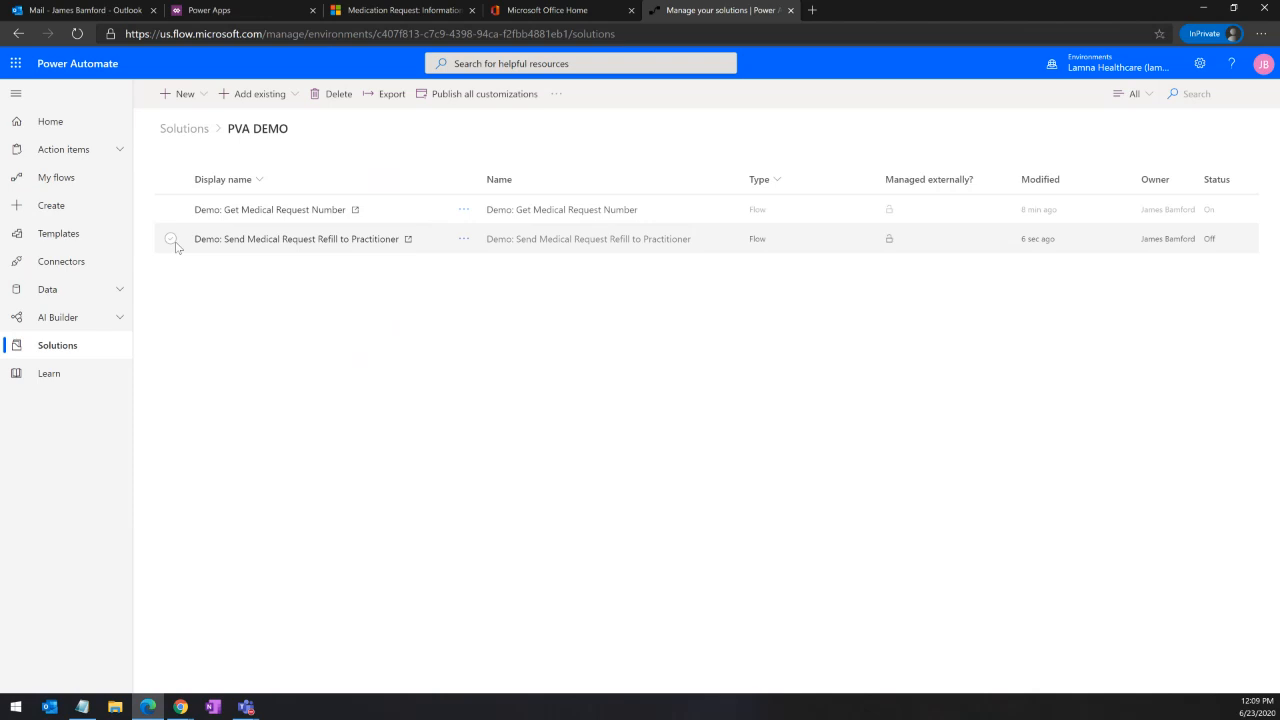
# Step: Open the Demo: Send Medical Request Refill to Practitioner flow for editing and delete its Return value(s) to Power Virtual Agents step
pyautogui.click(284, 244)
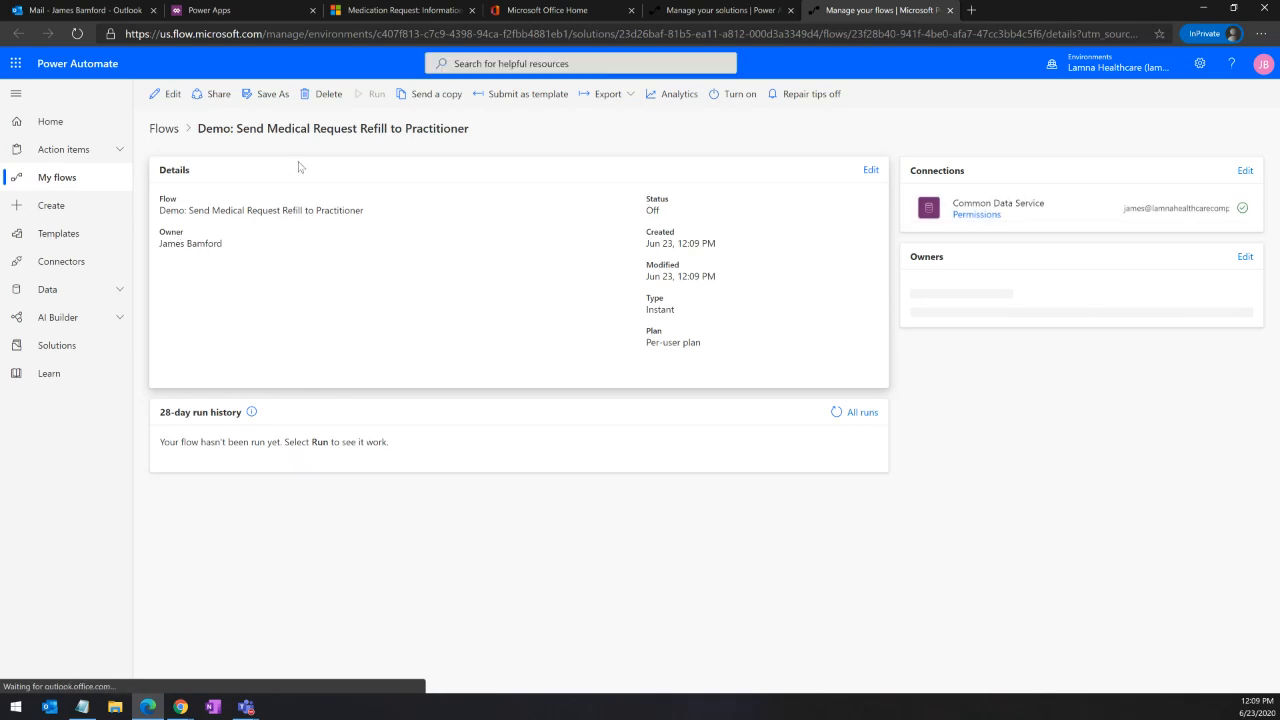
pyautogui.click(172, 95)
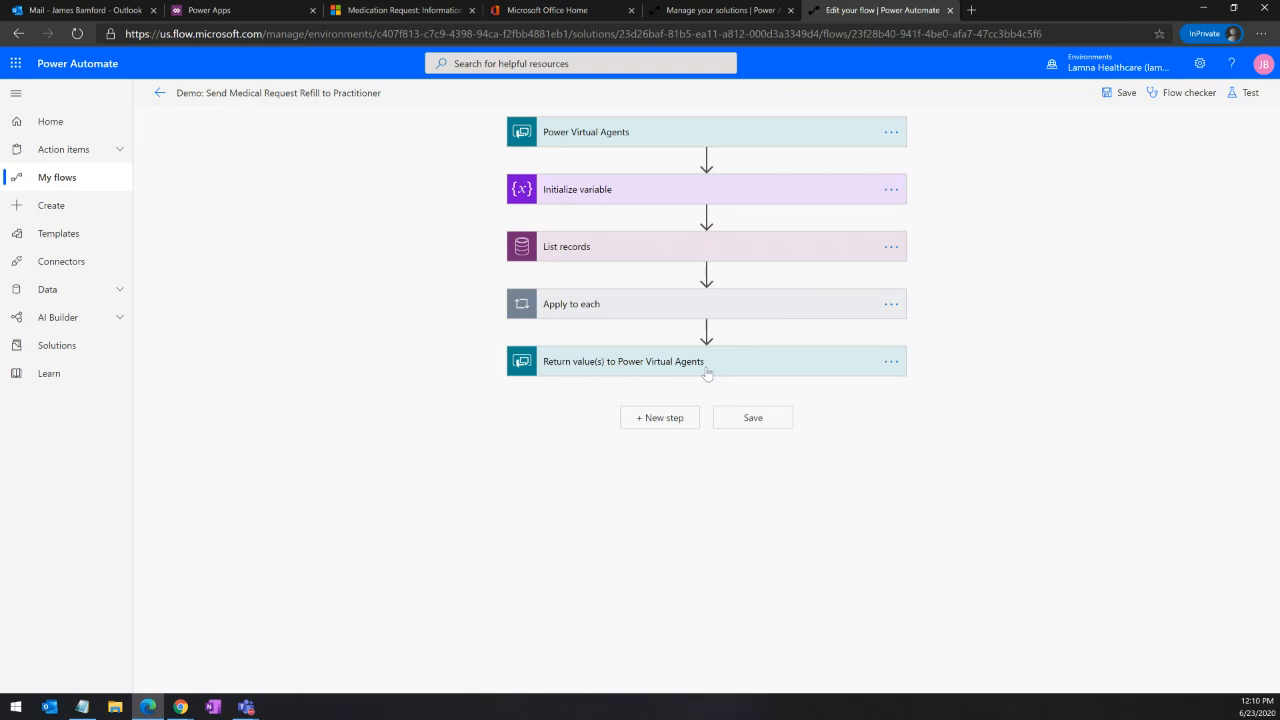
pyautogui.click(891, 362)
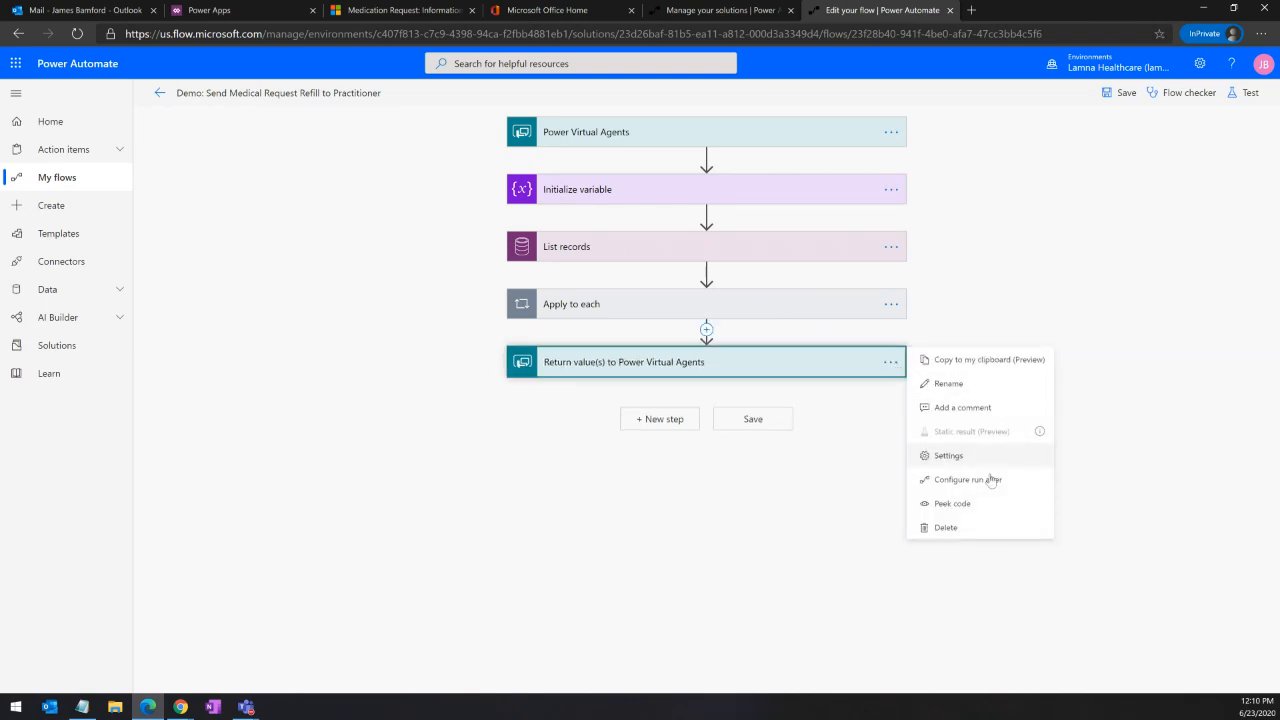
pyautogui.click(948, 528)
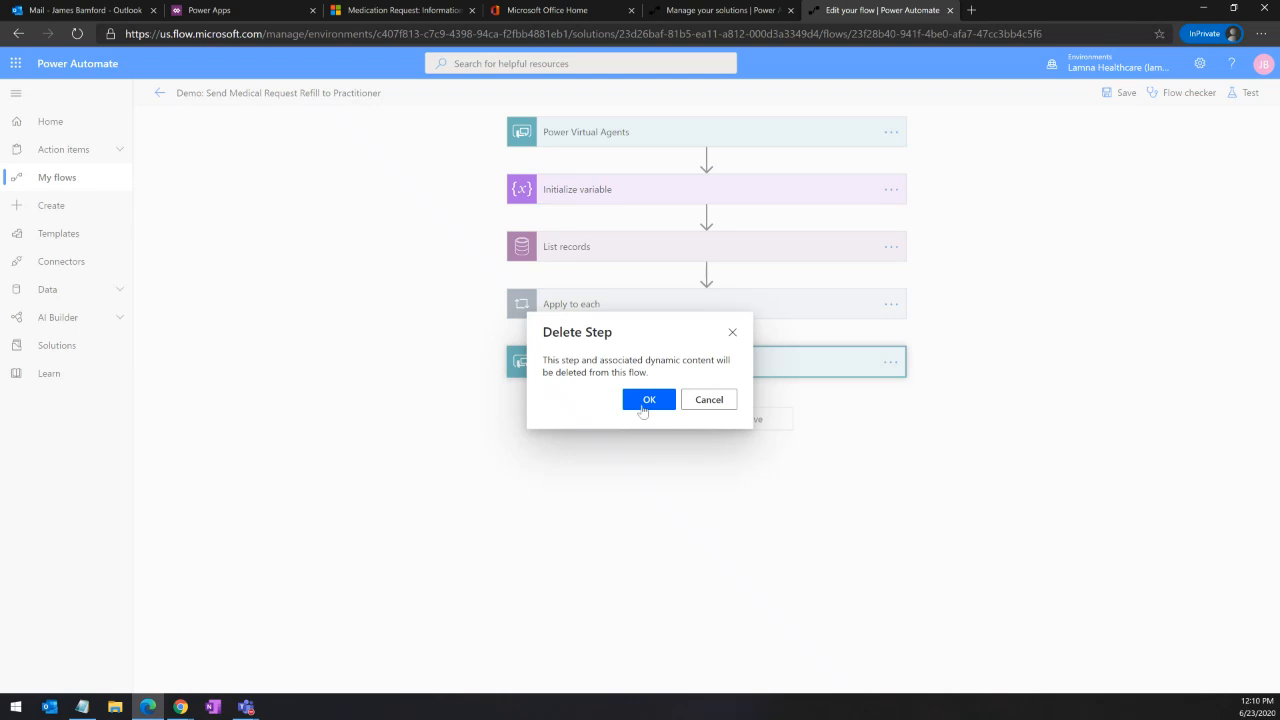
pyautogui.click(645, 405)
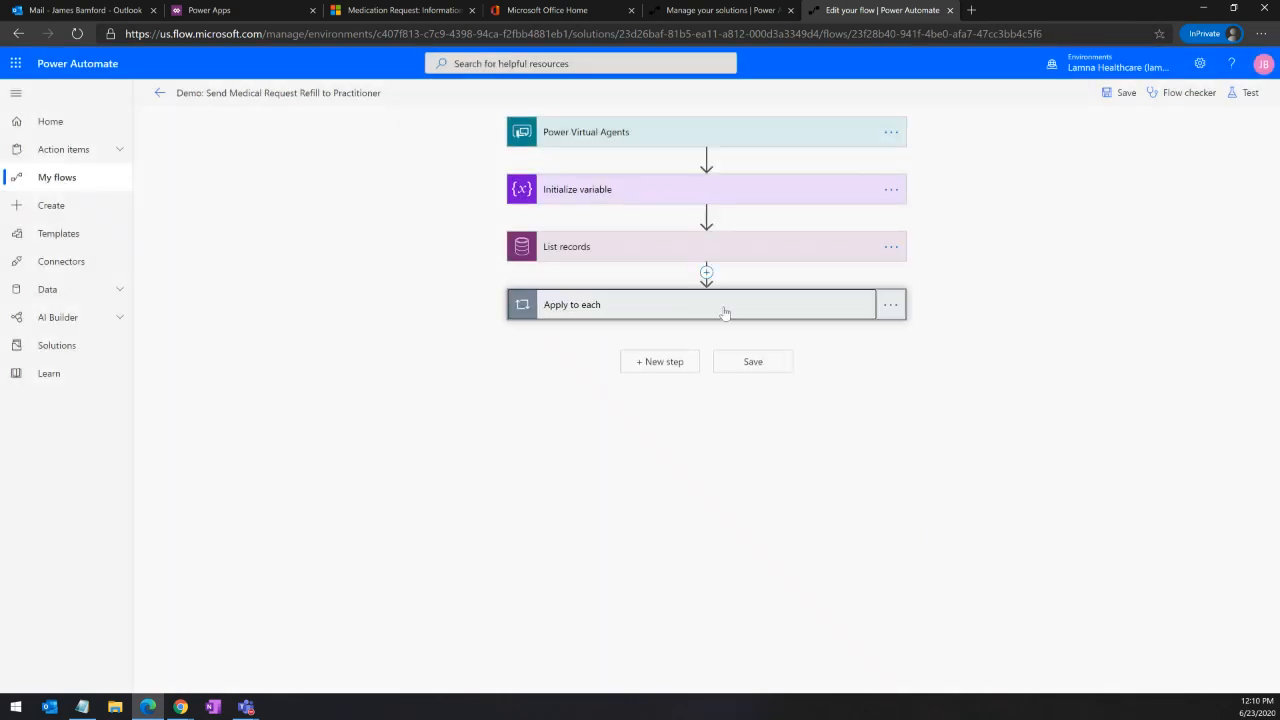
# Step: Rename the Get record action inside the Apply to each loop as "Get Practitioner"
pyautogui.click(724, 312)
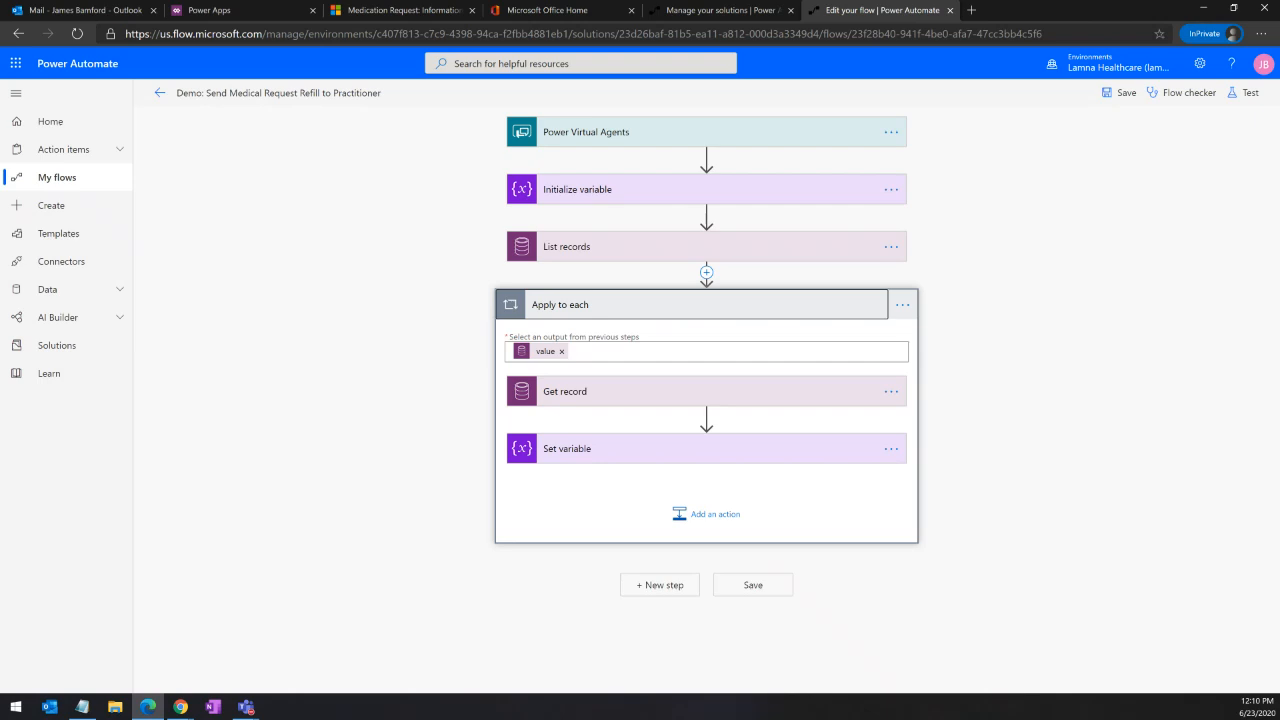
pyautogui.moveTo(706, 421)
pyautogui.click(826, 394)
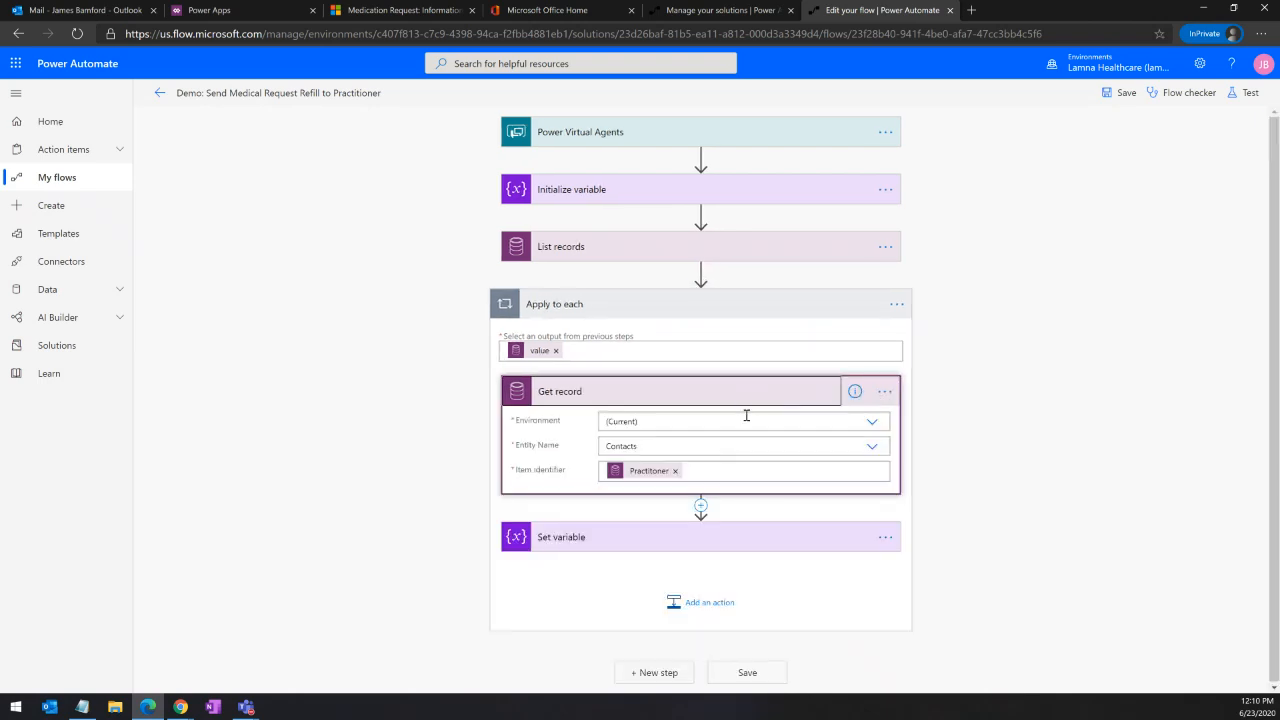
pyautogui.click(884, 393)
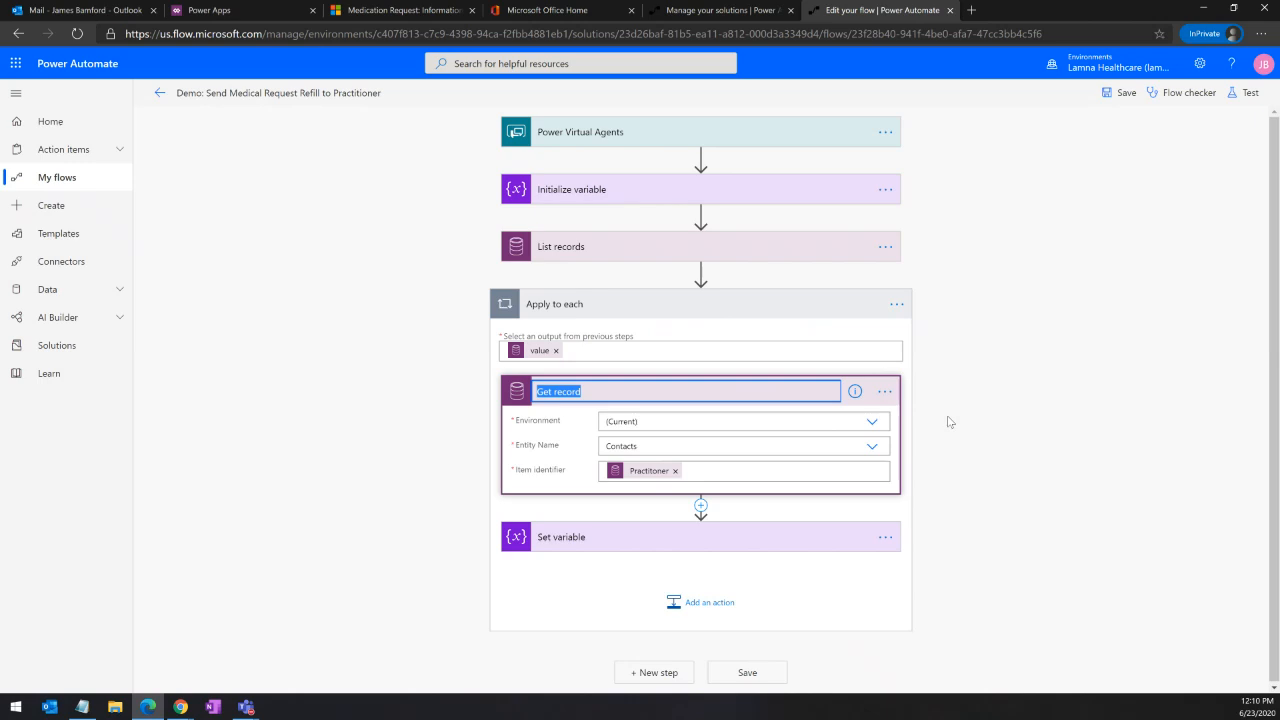
pyautogui.write('G')
pyautogui.click(949, 421)
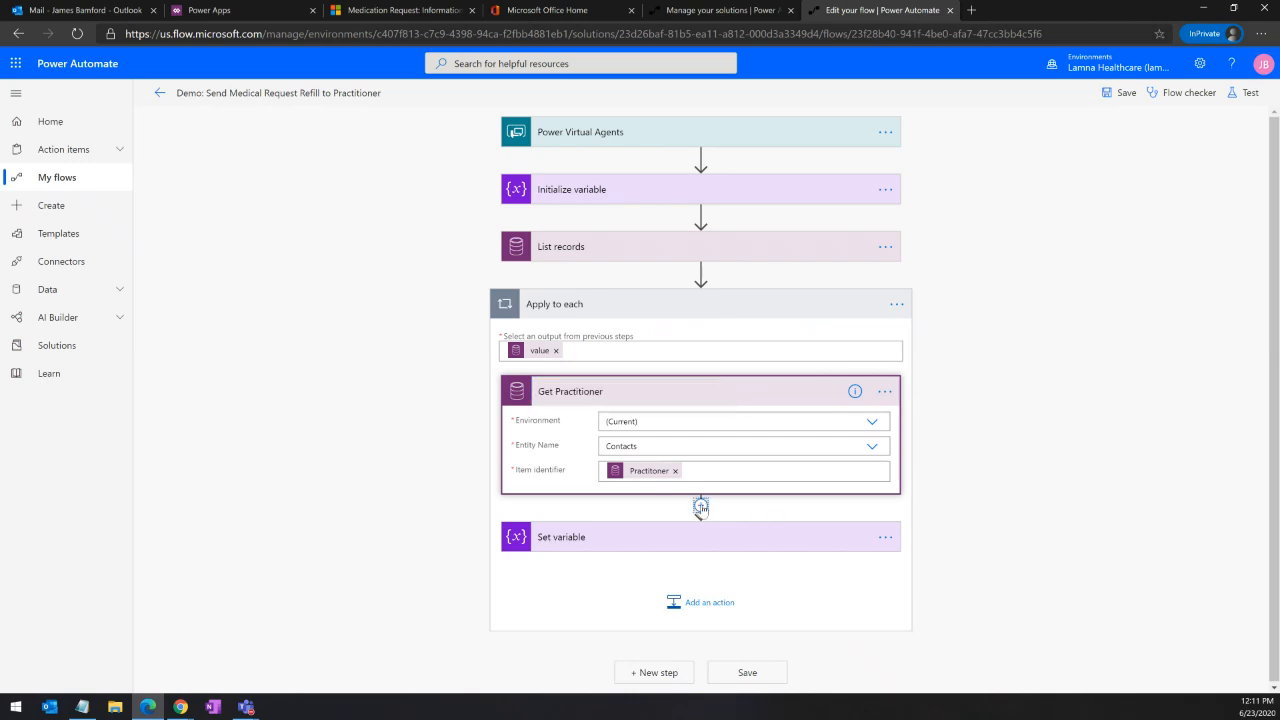
# Step: Add a Common Data Service Get record action directly after Get Practitioner and set its environment to (Current)
pyautogui.click(701, 505)
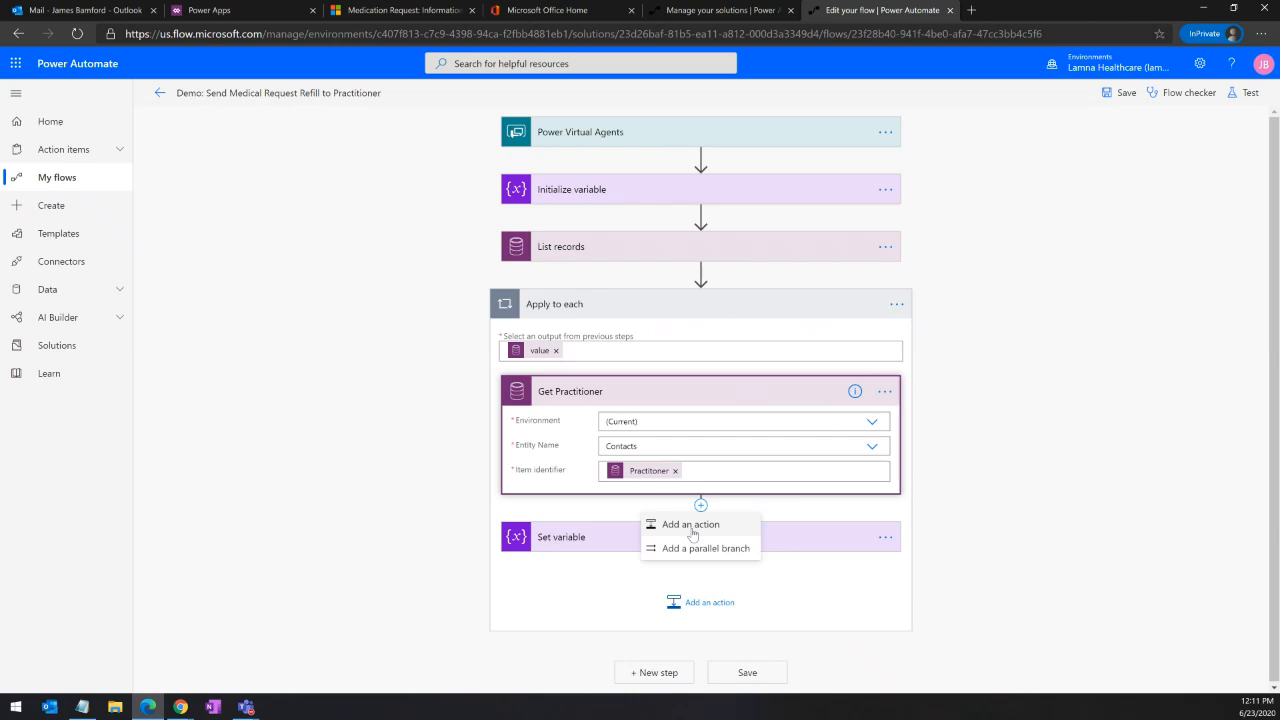
pyautogui.click(691, 526)
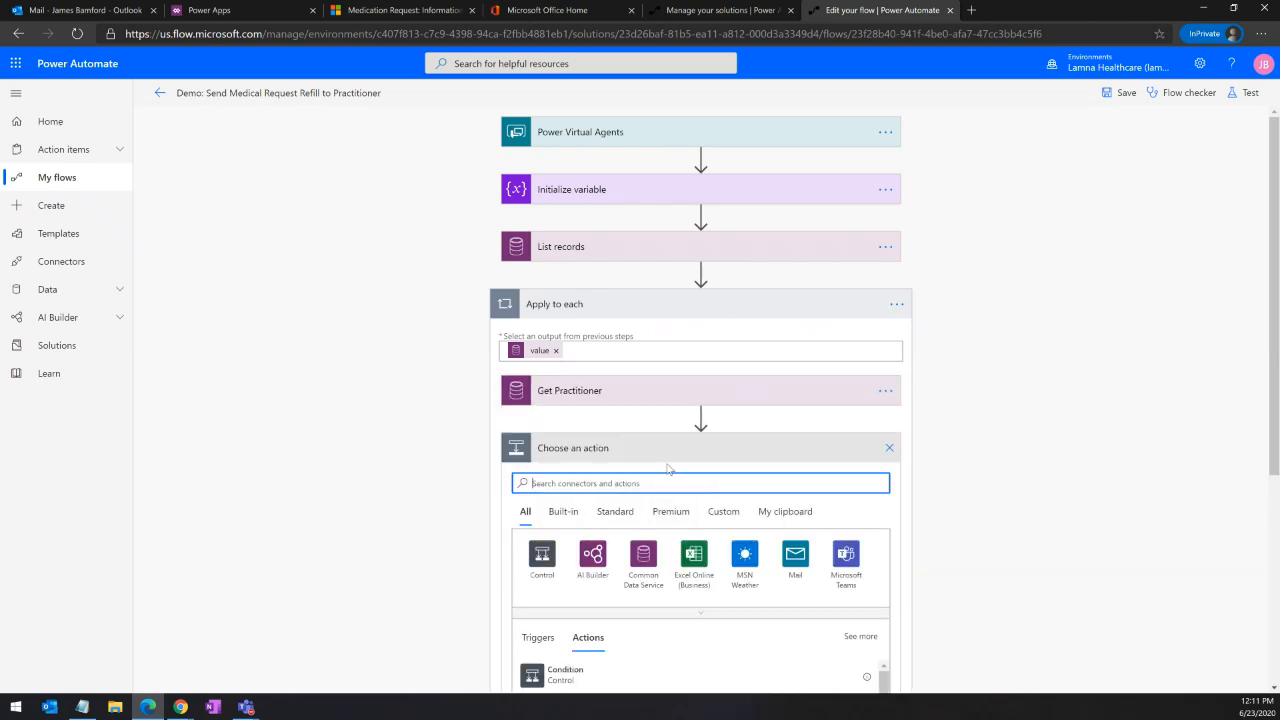
pyautogui.click(643, 556)
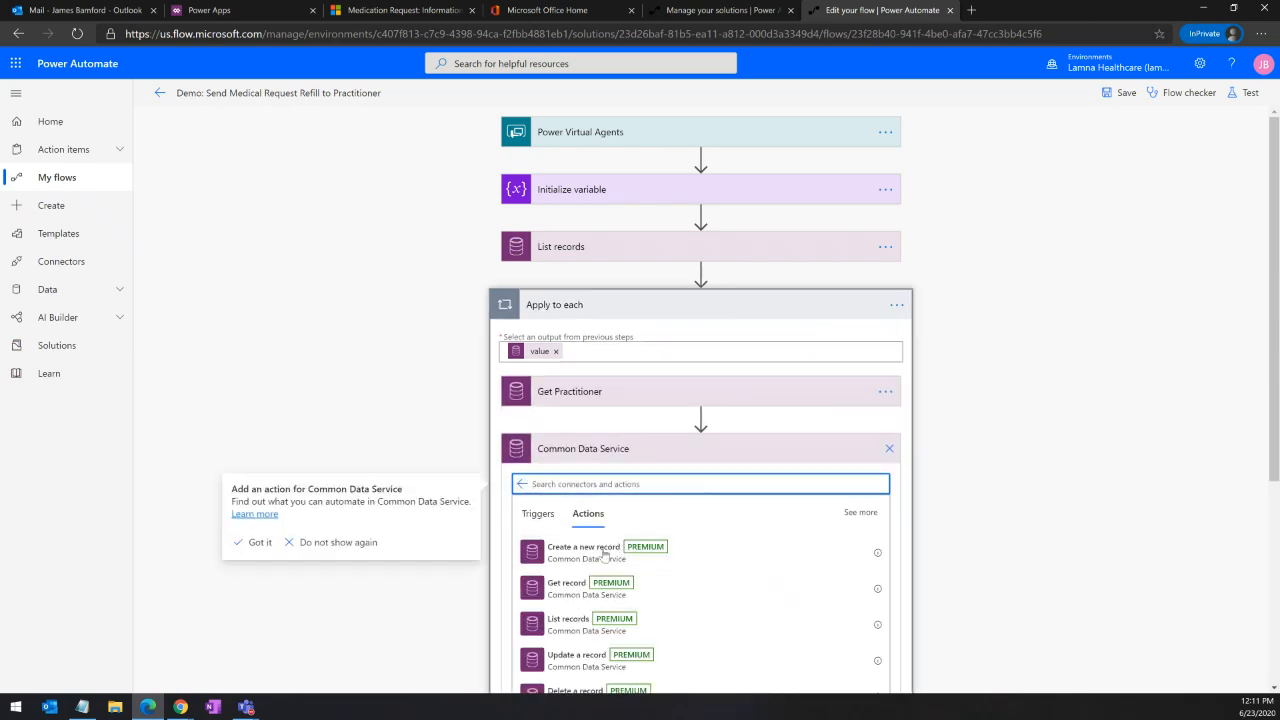
pyautogui.click(568, 588)
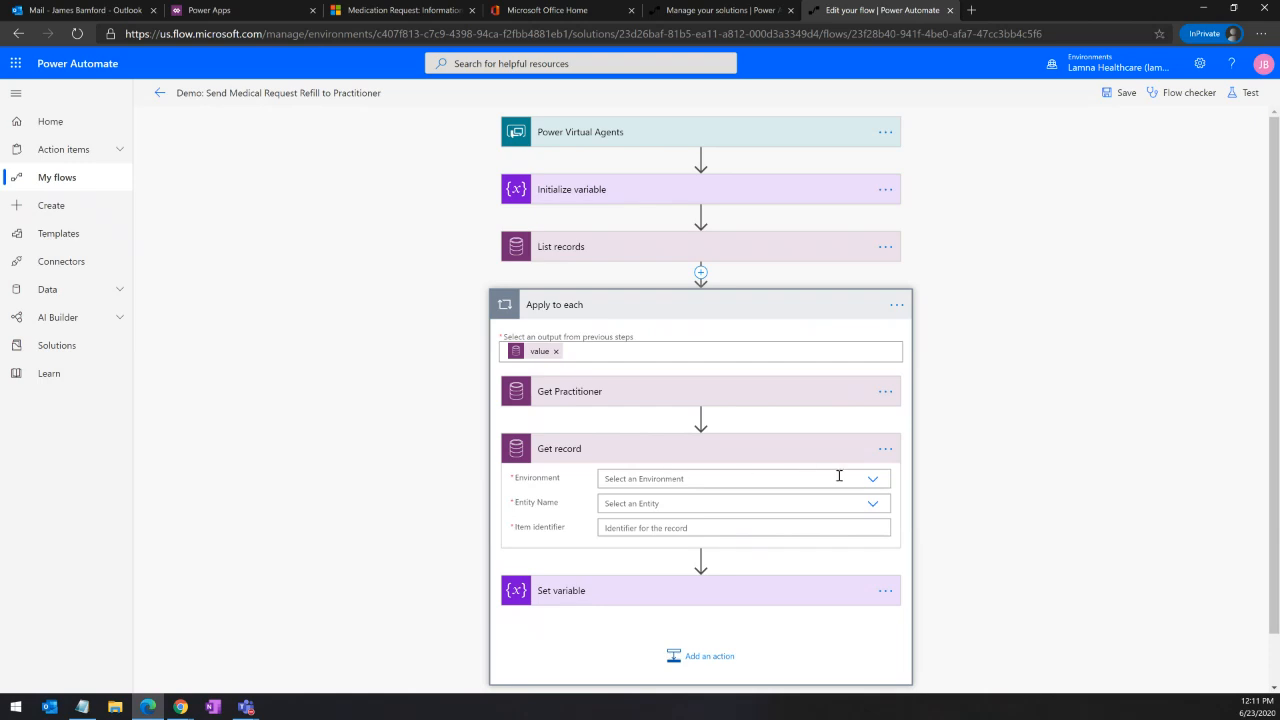
pyautogui.click(877, 484)
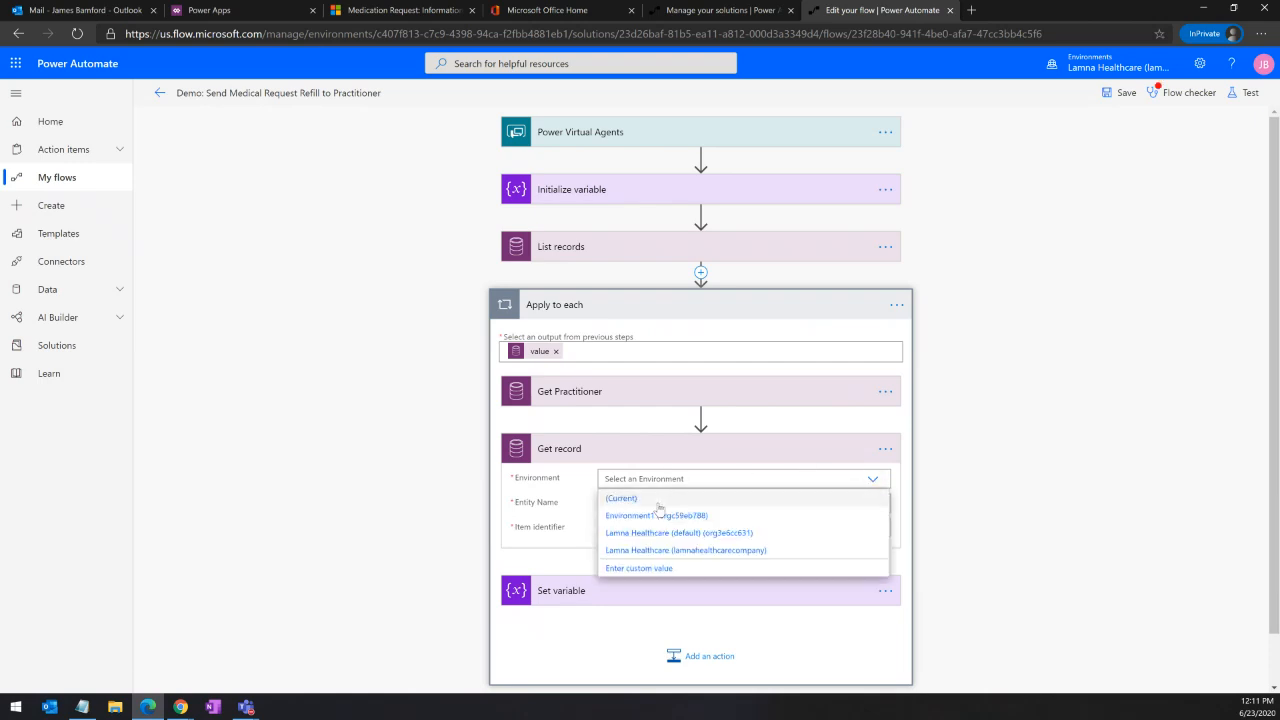
pyautogui.click(651, 499)
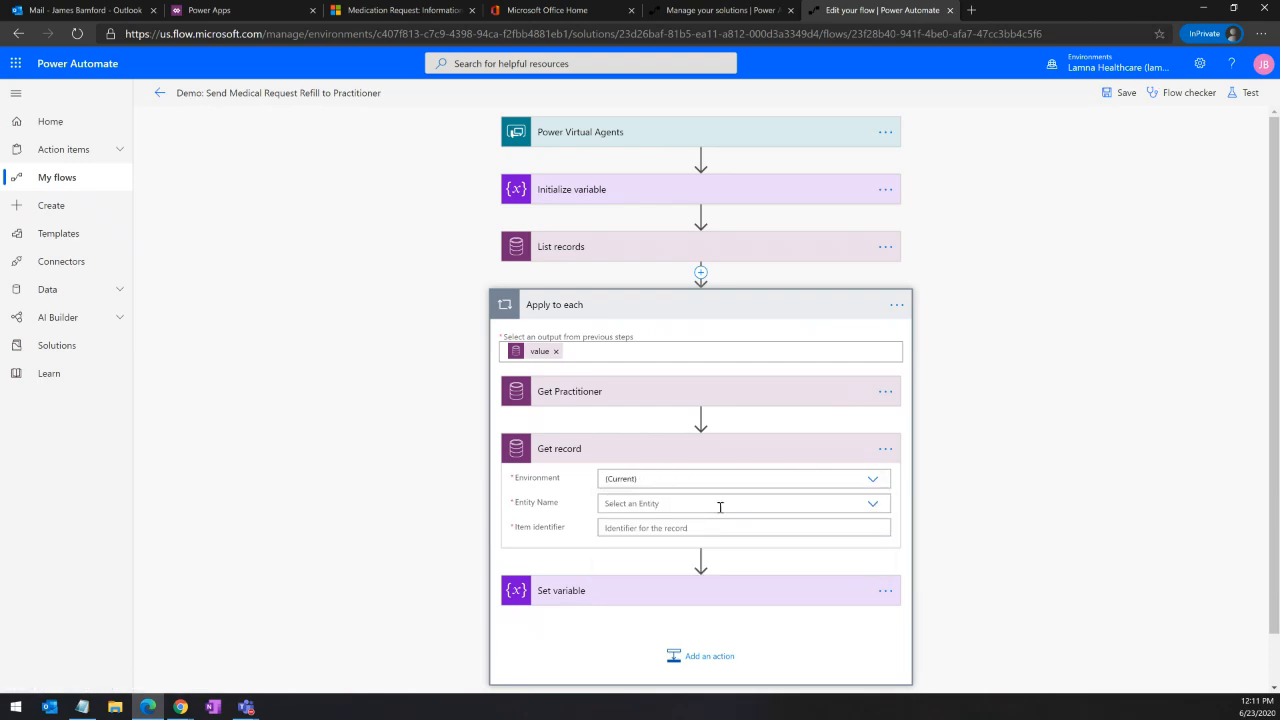
# Step: Set the entity name of the new Get record action to Contacts
pyautogui.click(873, 504)
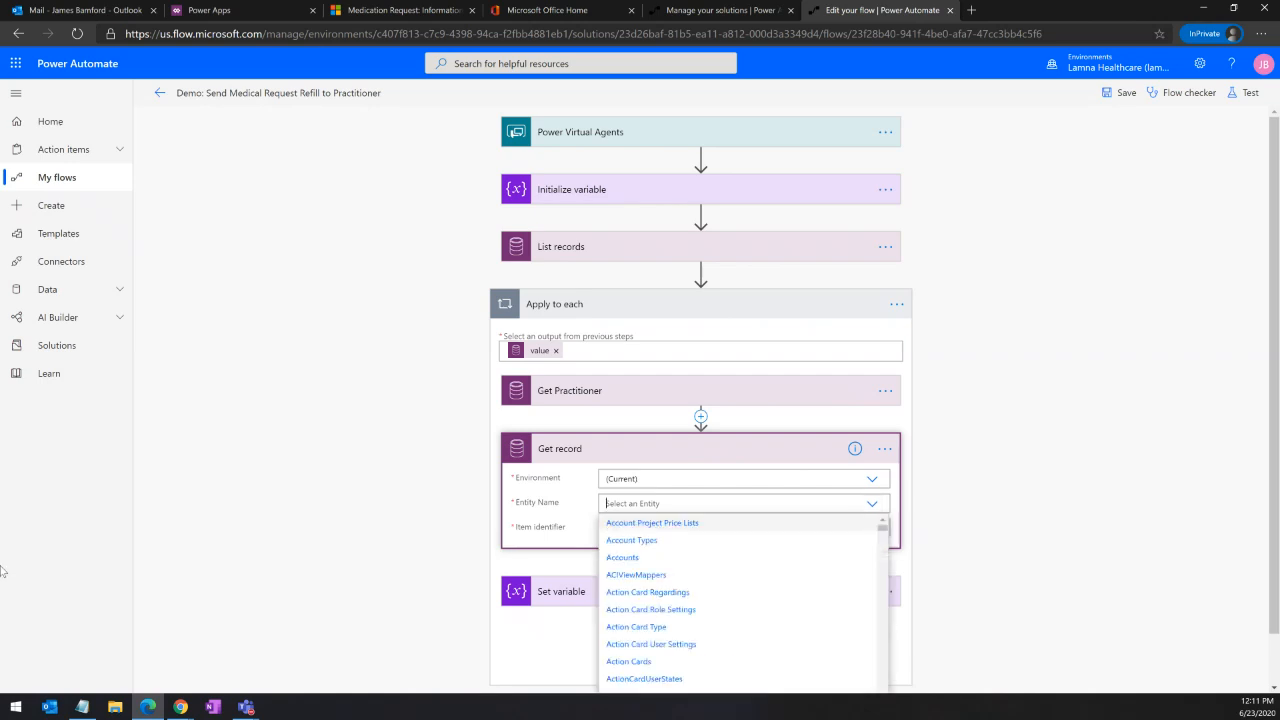
pyautogui.hotkey('alt', 'Tab')
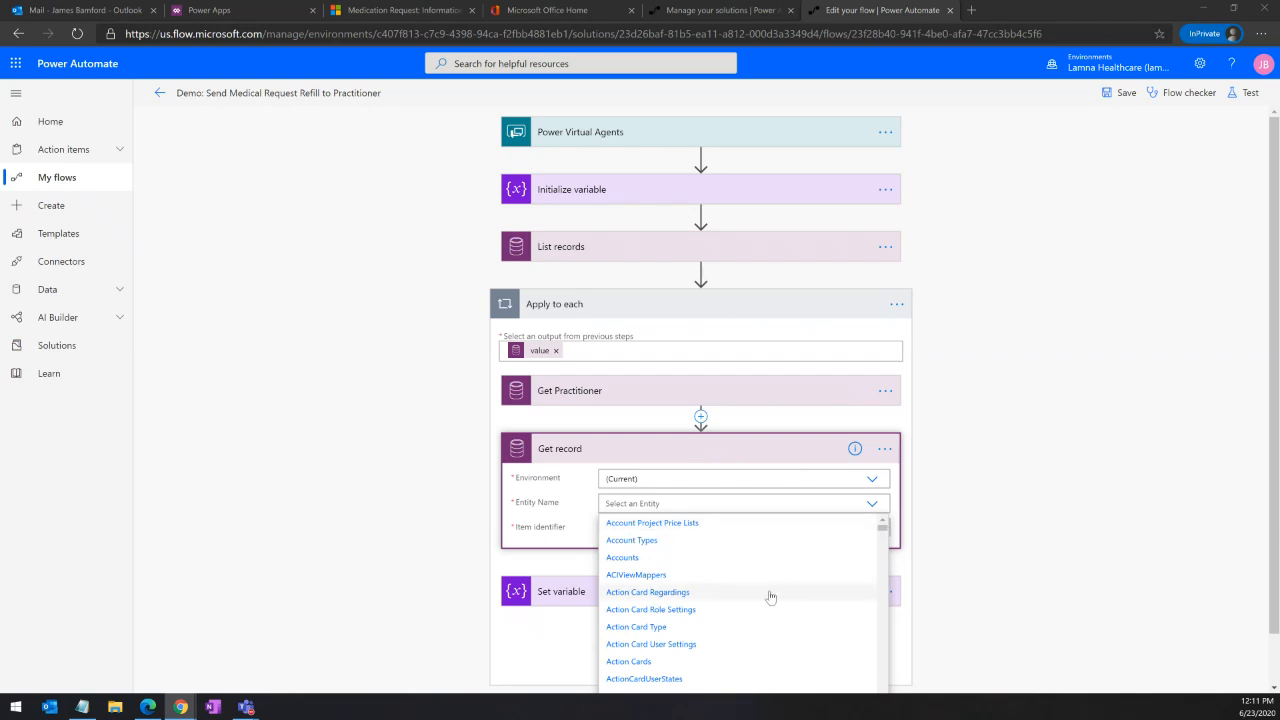
pyautogui.scroll(-3, 769, 593)
pyautogui.scroll(-10, 771, 591)
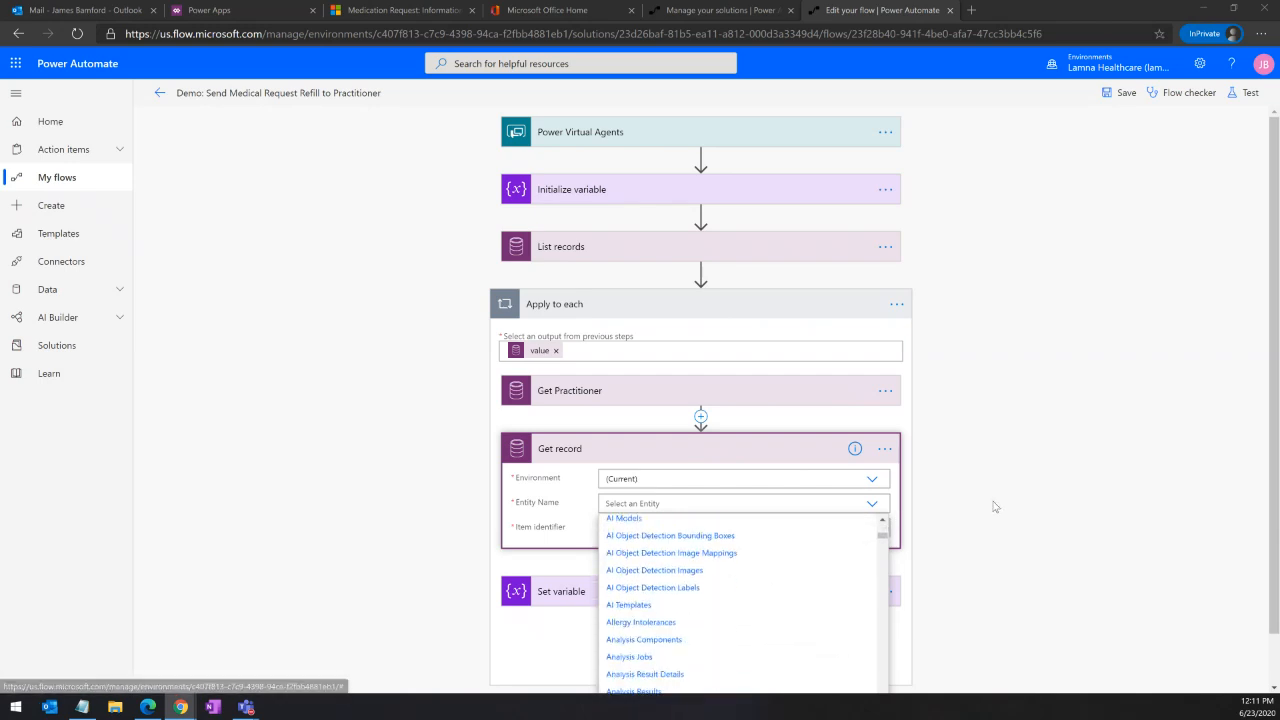
pyautogui.scroll(-3, 688, 630)
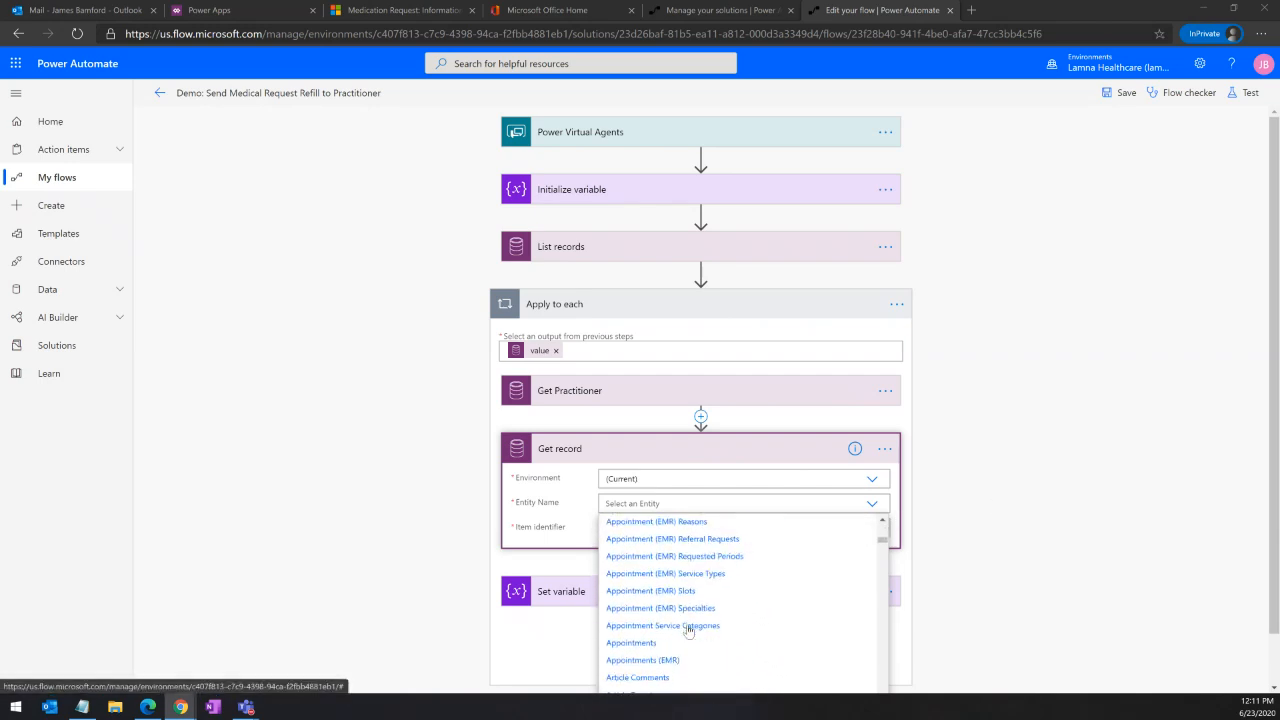
pyautogui.scroll(-6, 688, 620)
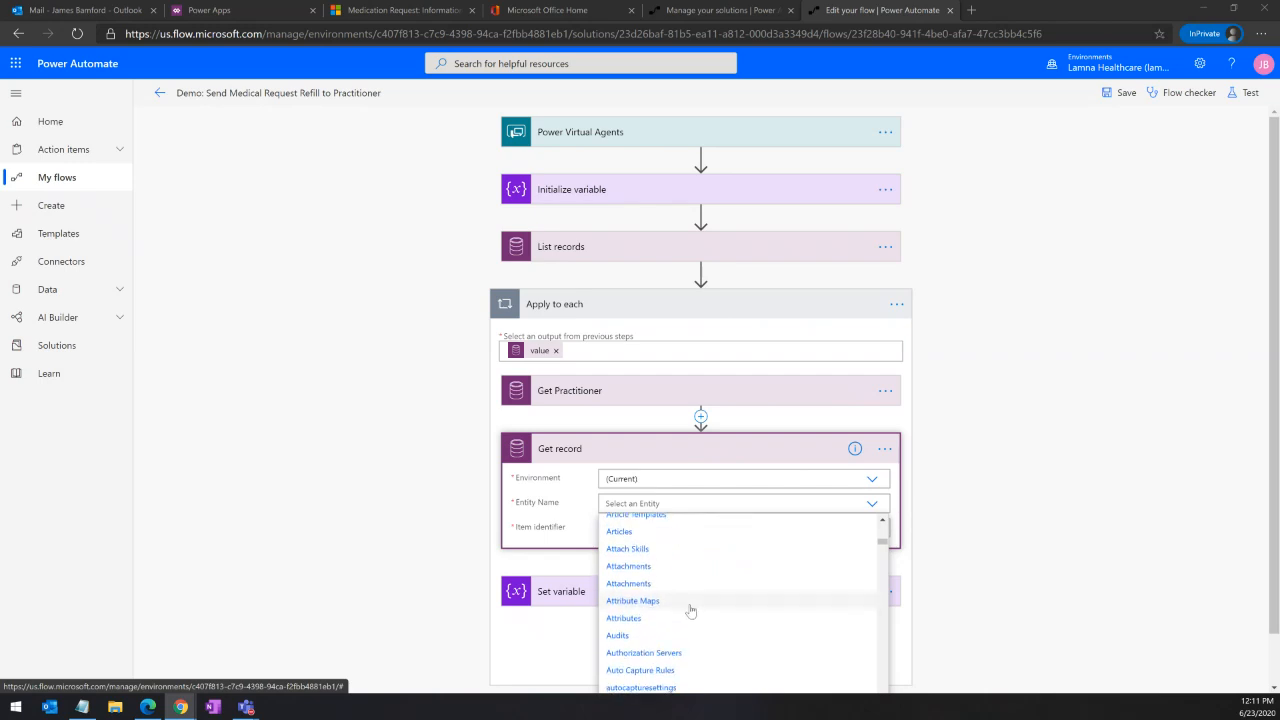
pyautogui.scroll(-8, 688, 607)
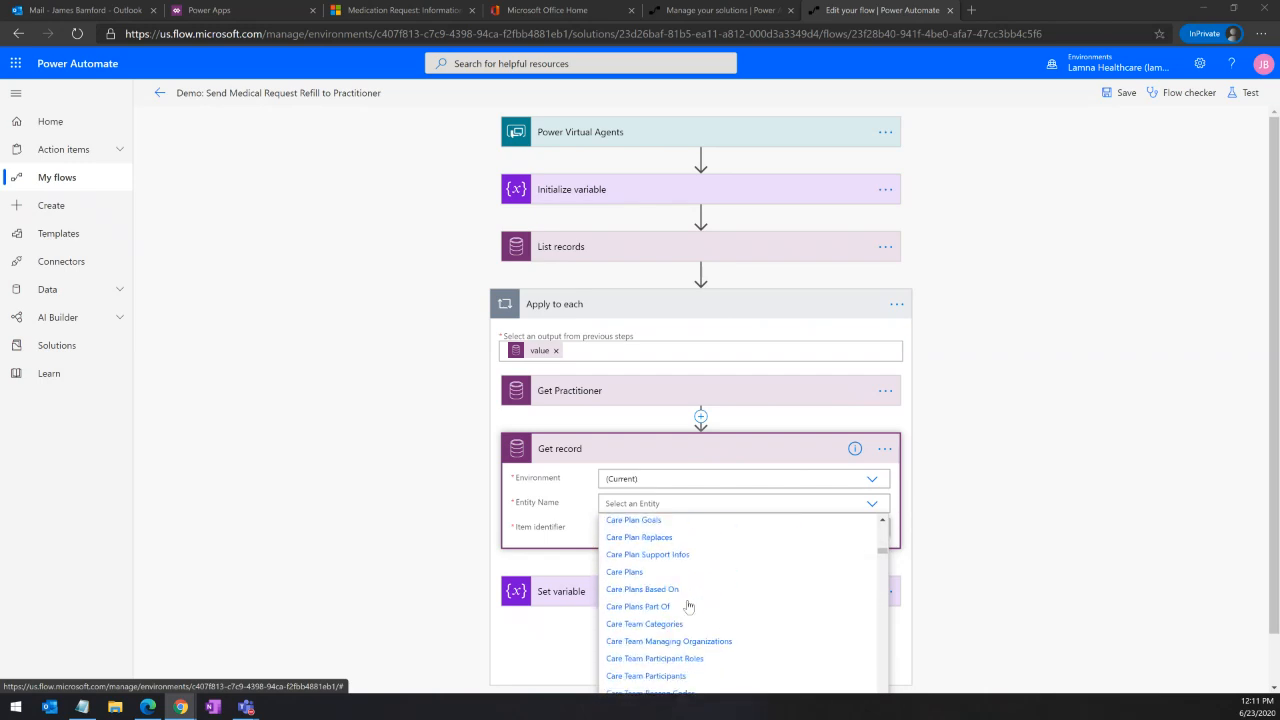
pyautogui.scroll(-6, 688, 605)
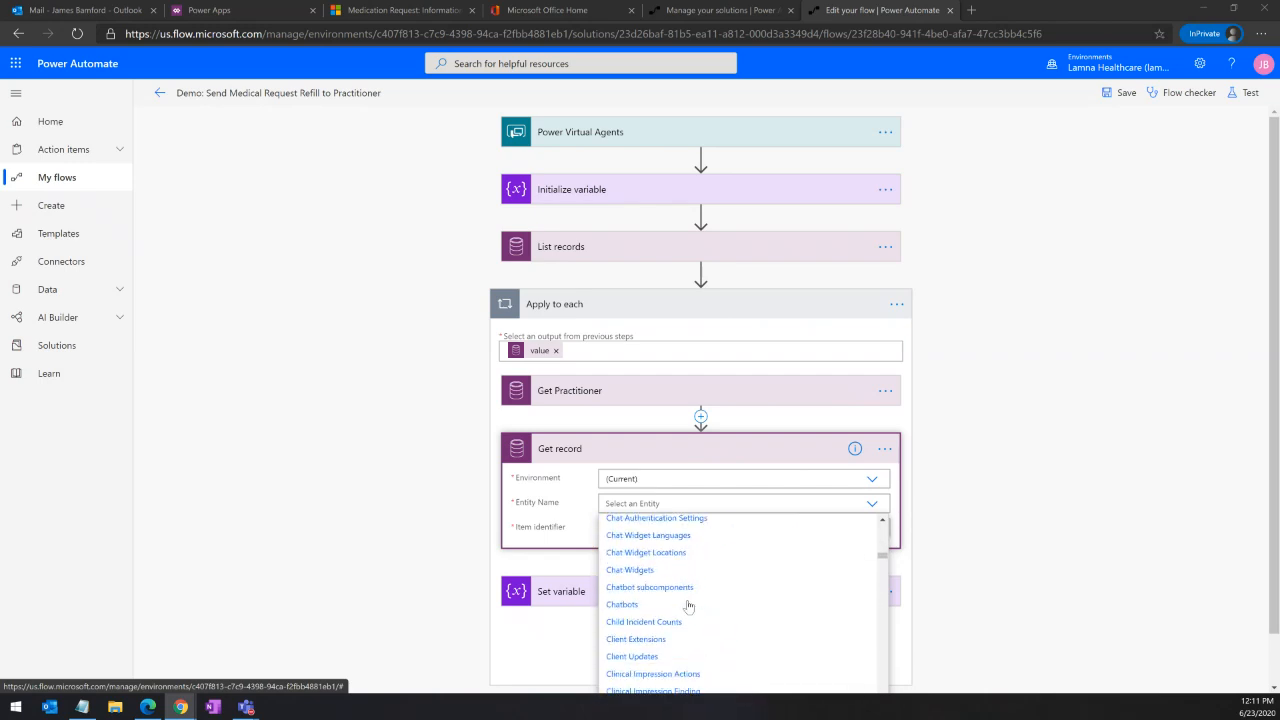
pyautogui.scroll(-7, 688, 605)
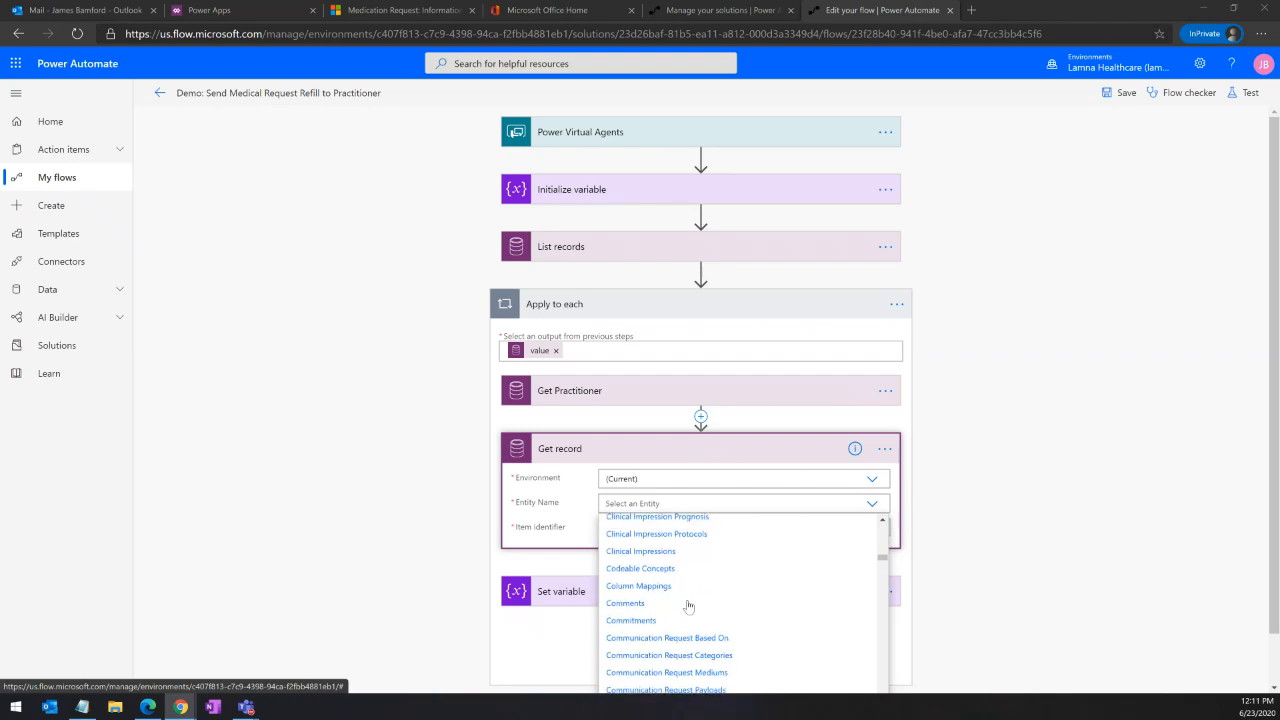
pyautogui.scroll(-6, 688, 605)
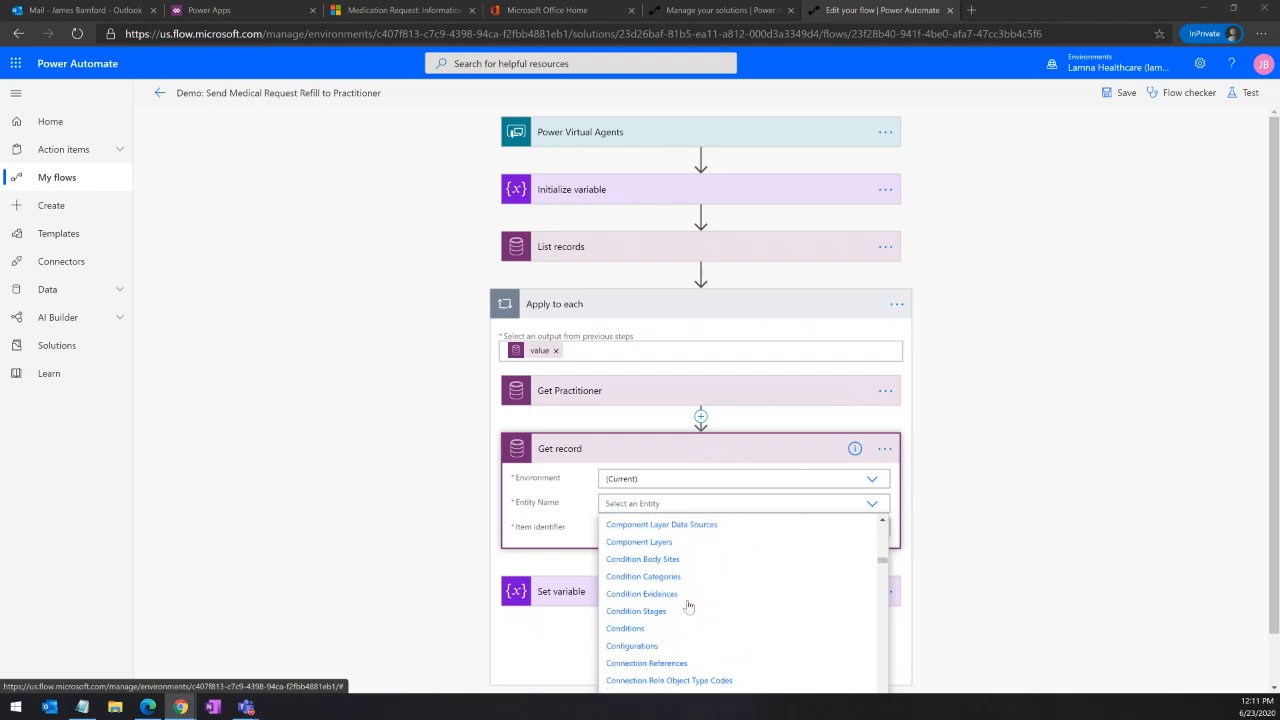
pyautogui.scroll(-6, 688, 605)
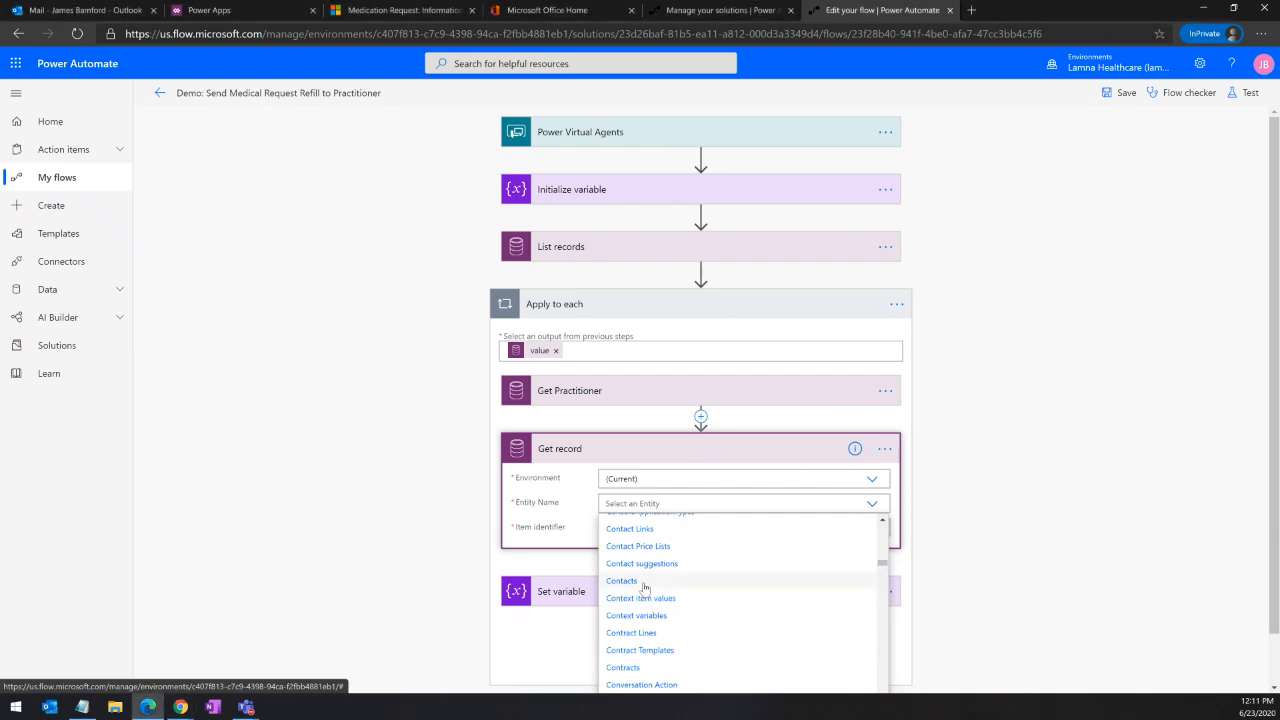
pyautogui.click(645, 582)
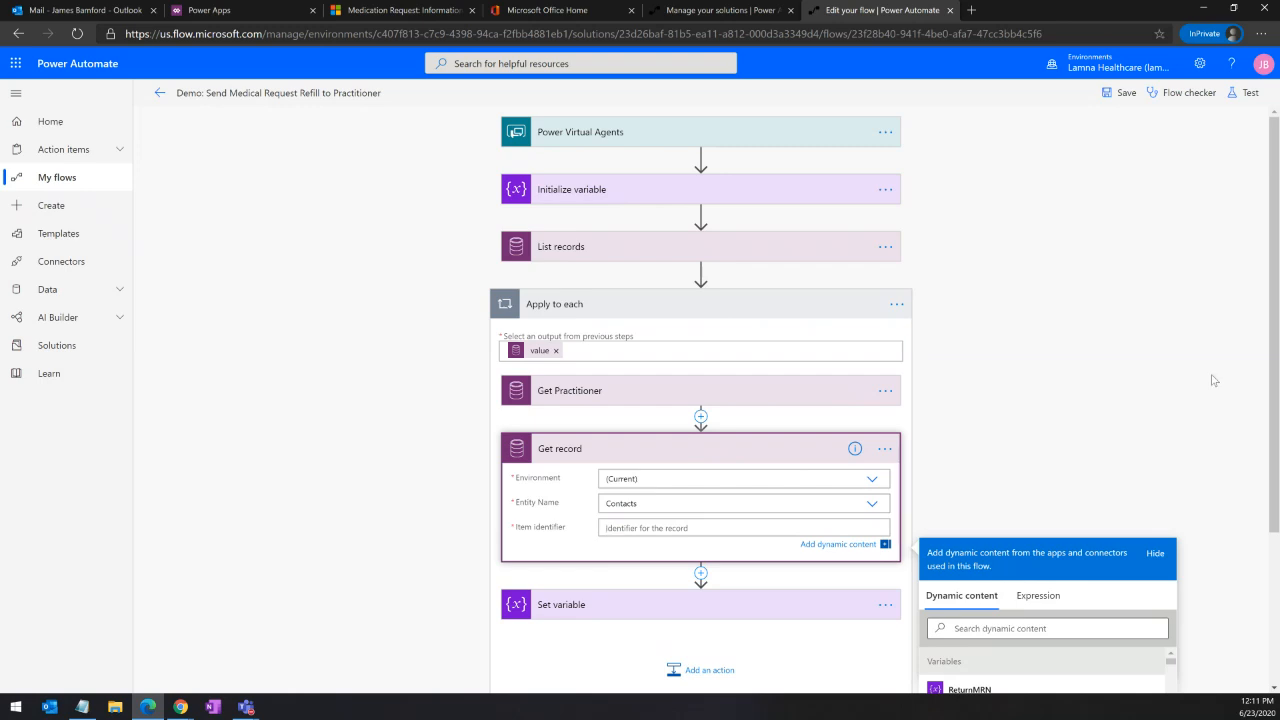
# Step: Check the patient field name in the Amoxicillin medication request and use Subject Type (Patient) as the new Get record action's item identifier
pyautogui.scroll(-2, 1215, 380)
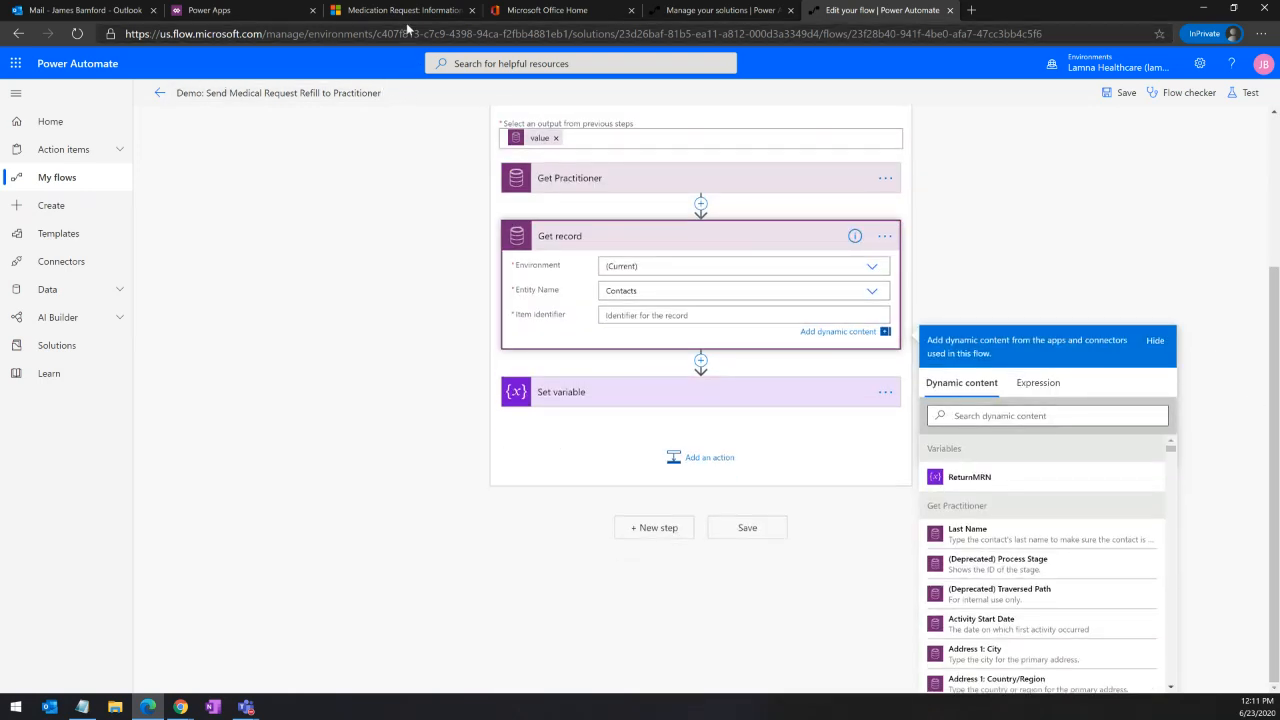
pyautogui.click(405, 12)
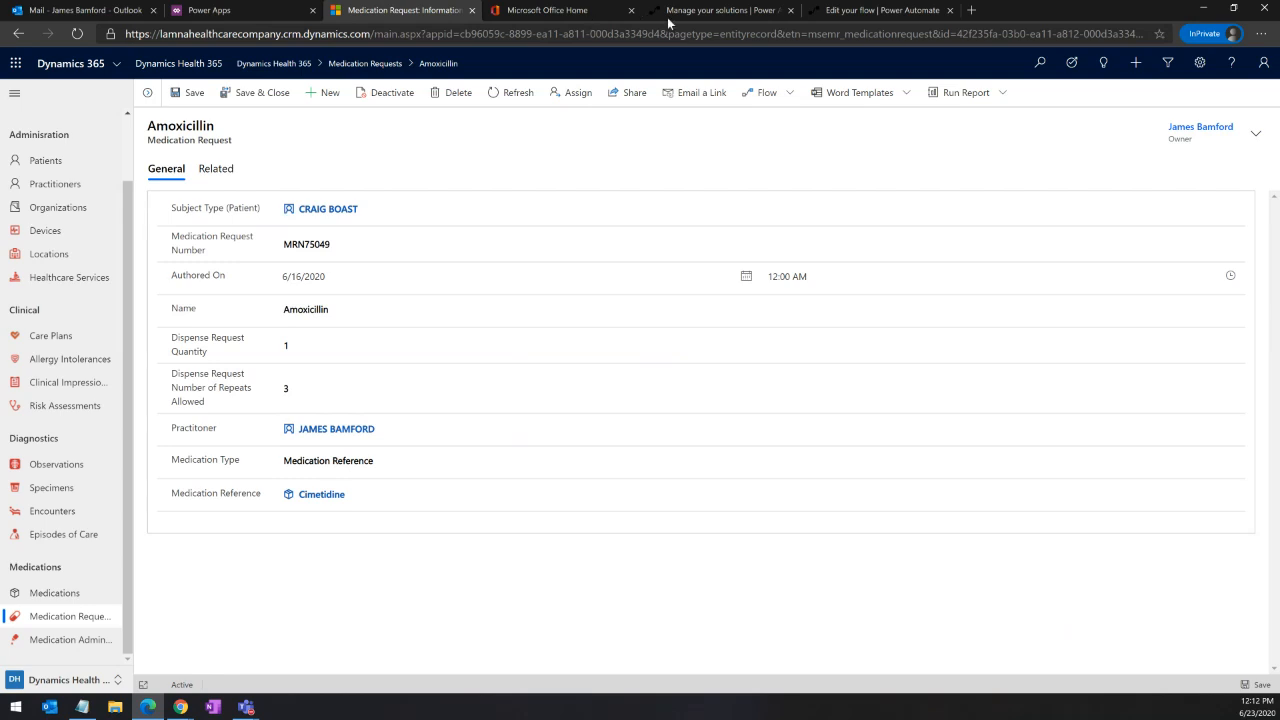
pyautogui.click(829, 11)
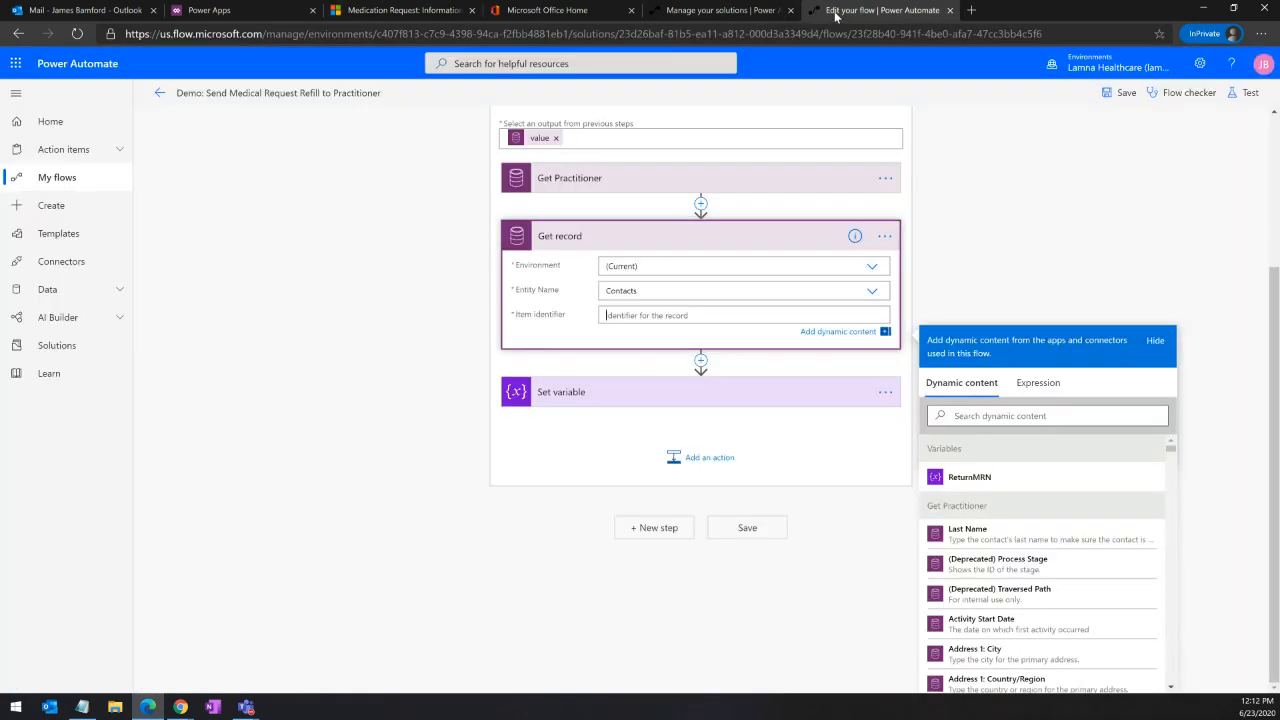
pyautogui.click(974, 416)
pyautogui.write('subject')
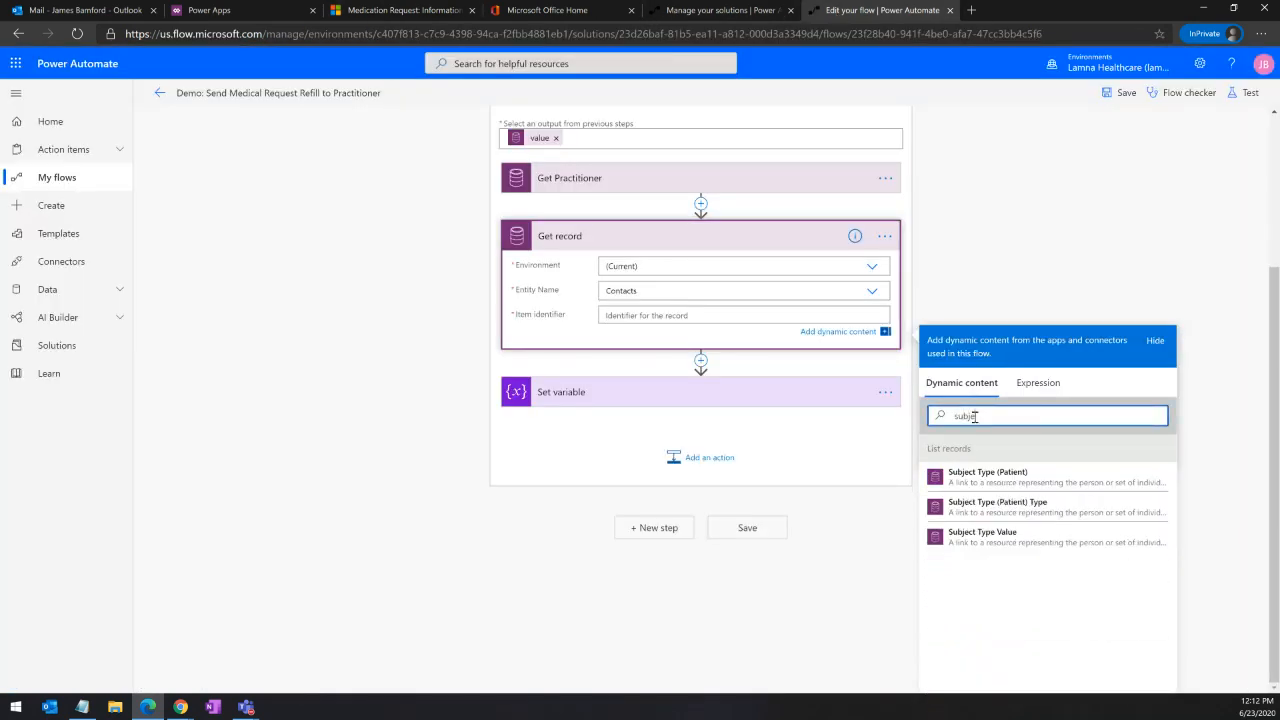
pyautogui.click(963, 477)
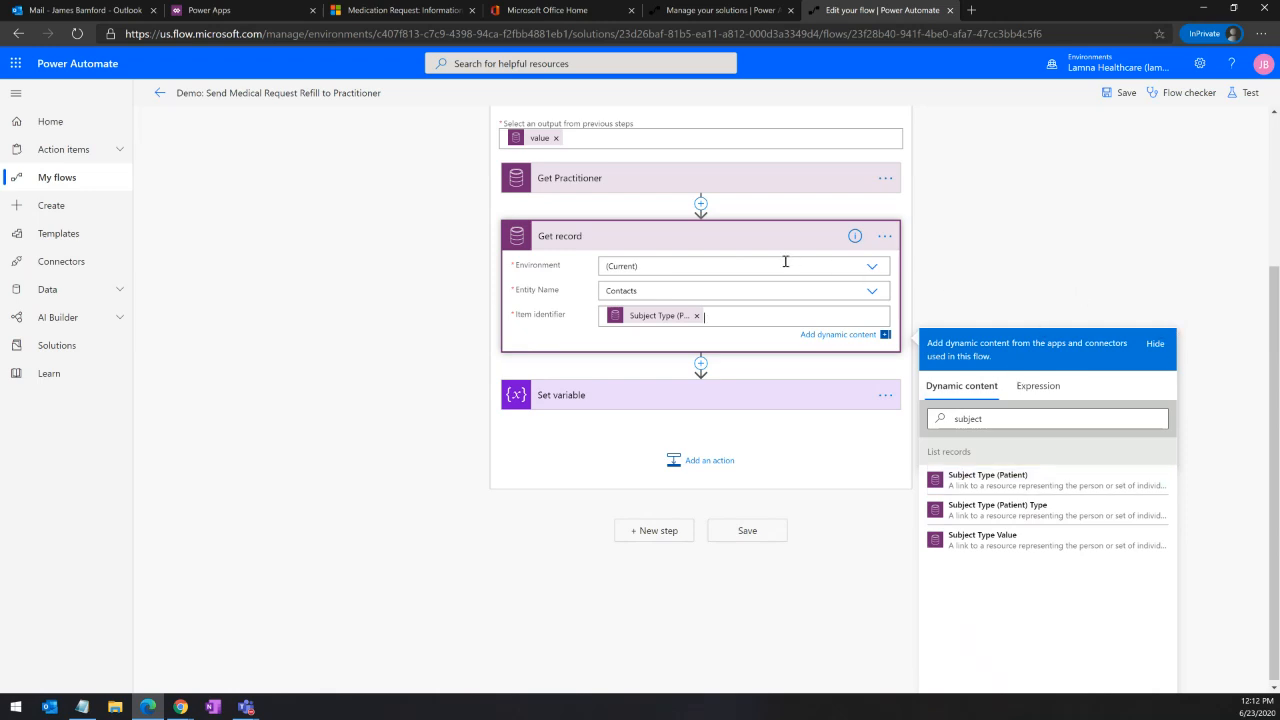
# Step: Compare the item identifiers of Get Practitioner and Get record with the Amoxicillin medication request's fields, and collapse both actions
pyautogui.click(621, 184)
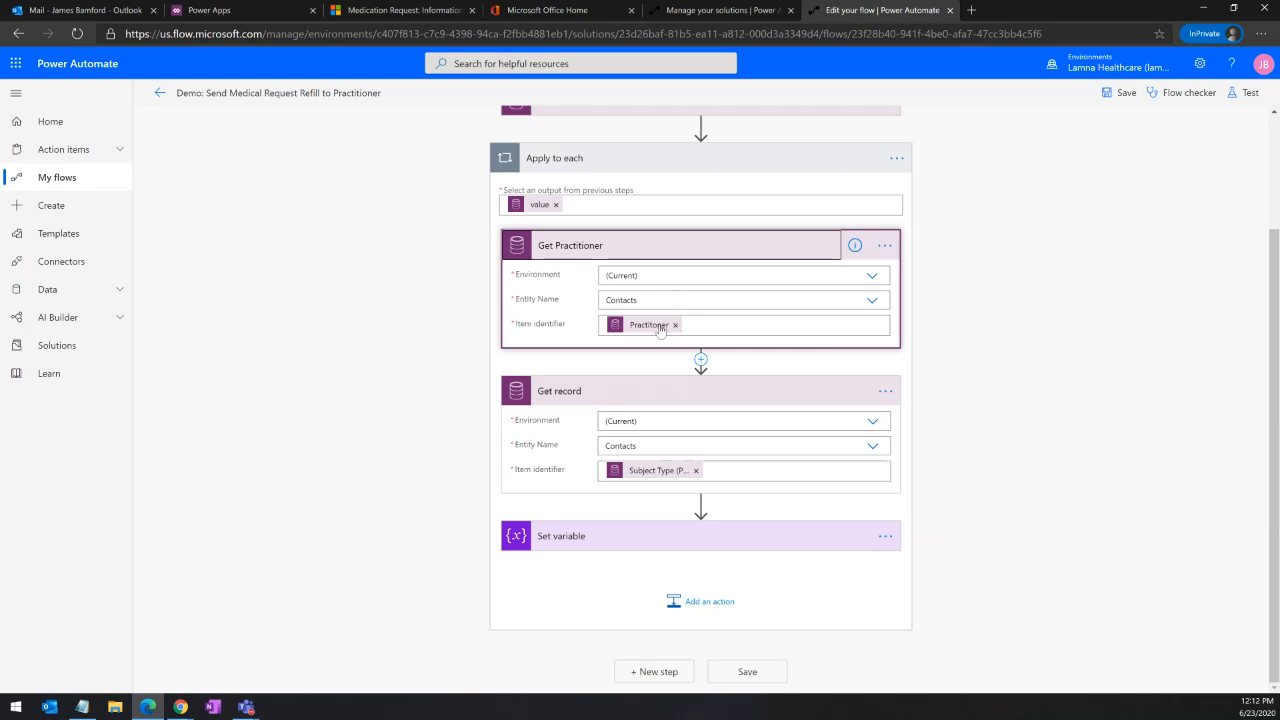
pyautogui.moveTo(651, 330)
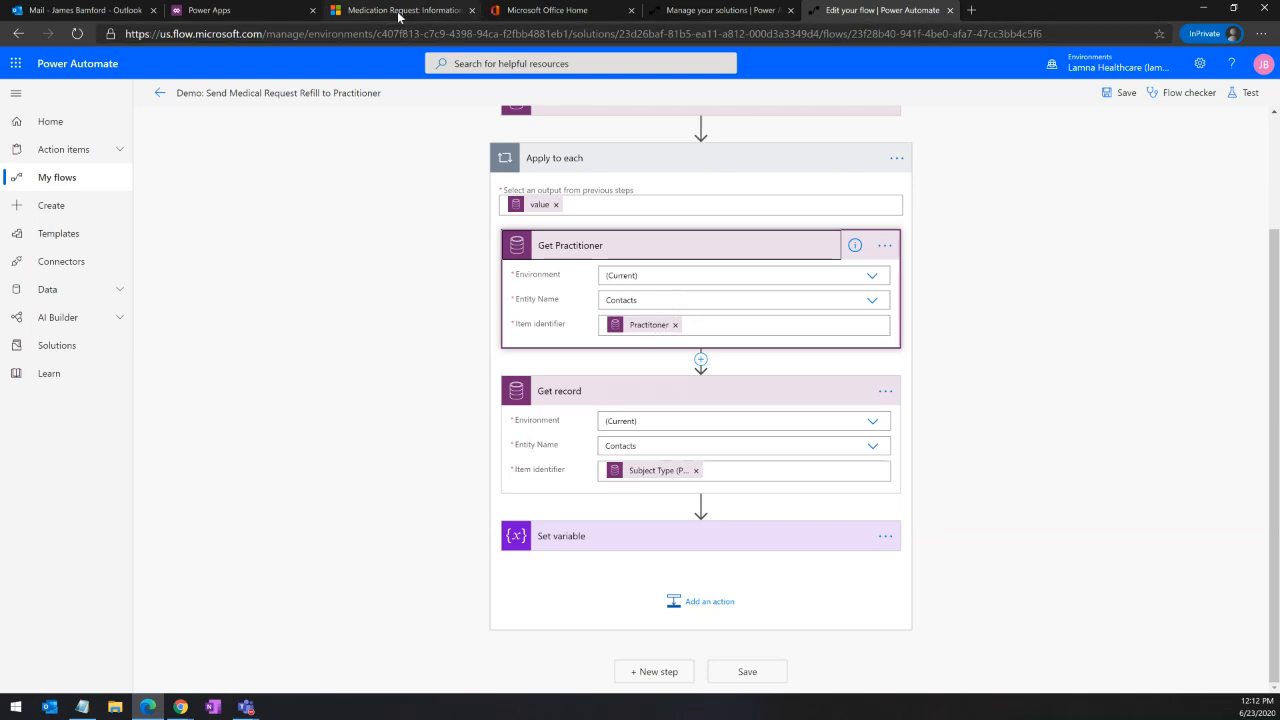
pyautogui.click(399, 12)
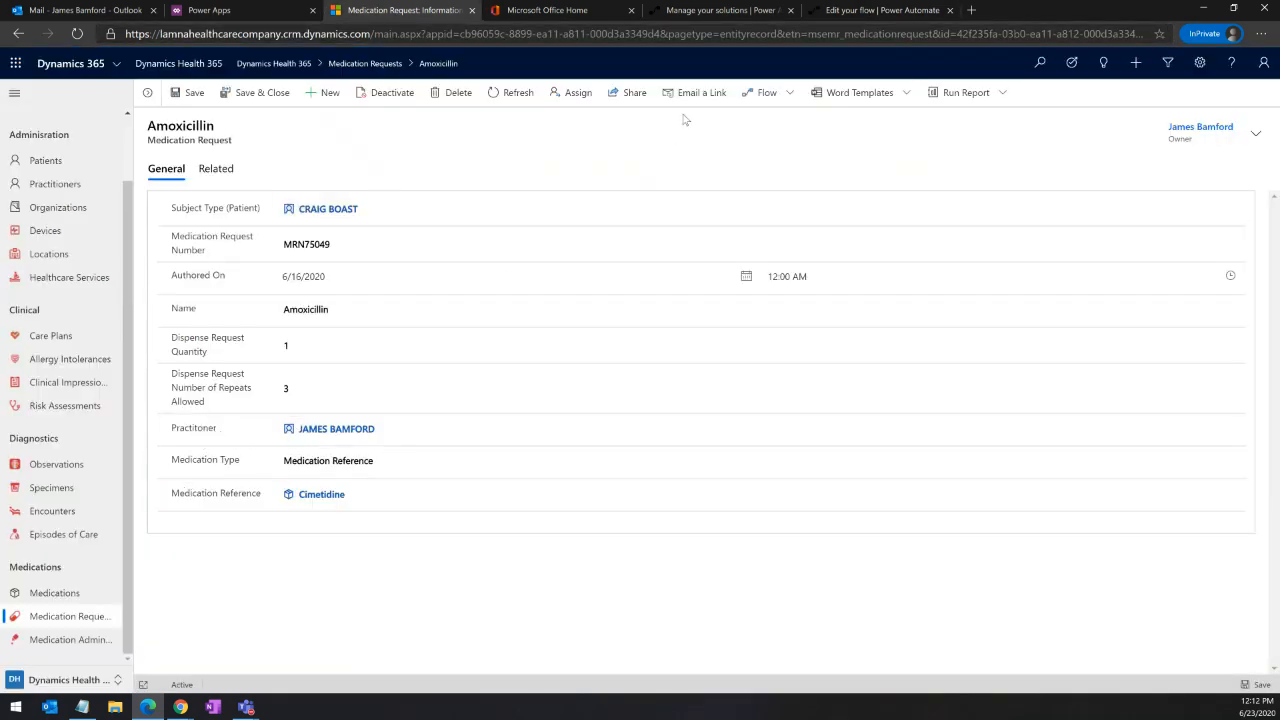
pyautogui.click(855, 12)
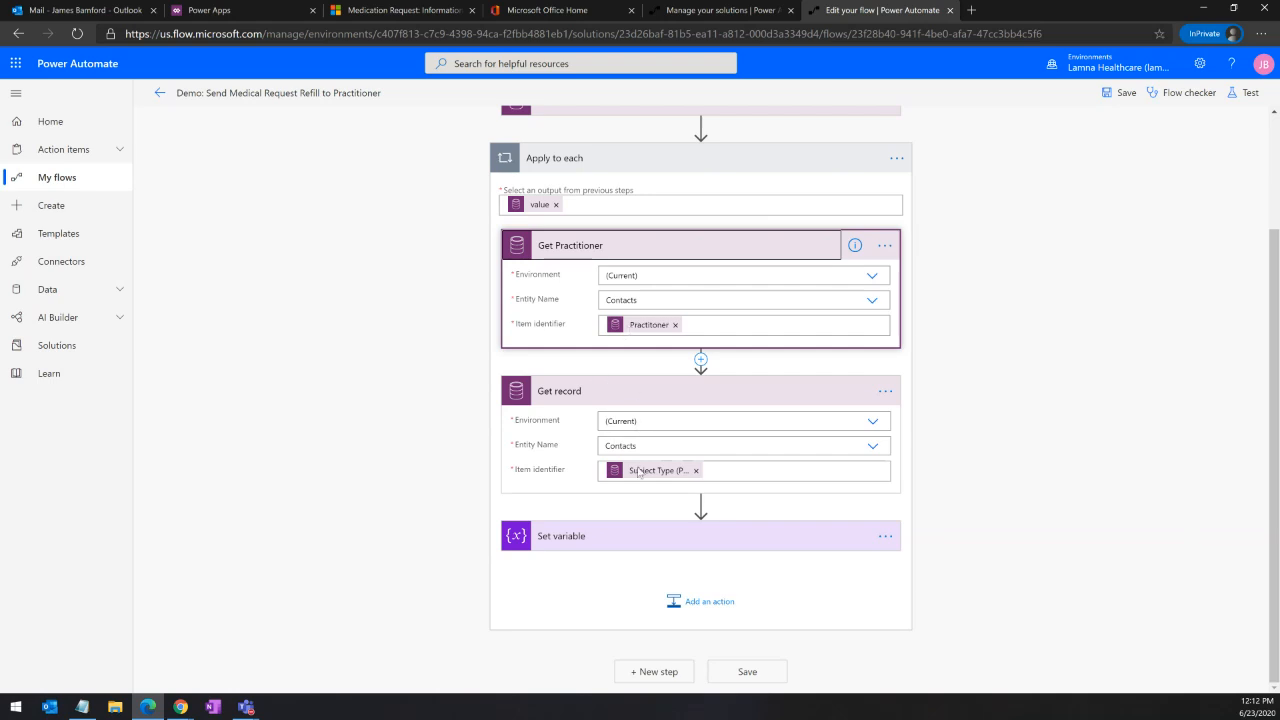
pyautogui.moveTo(656, 479)
pyautogui.click(671, 252)
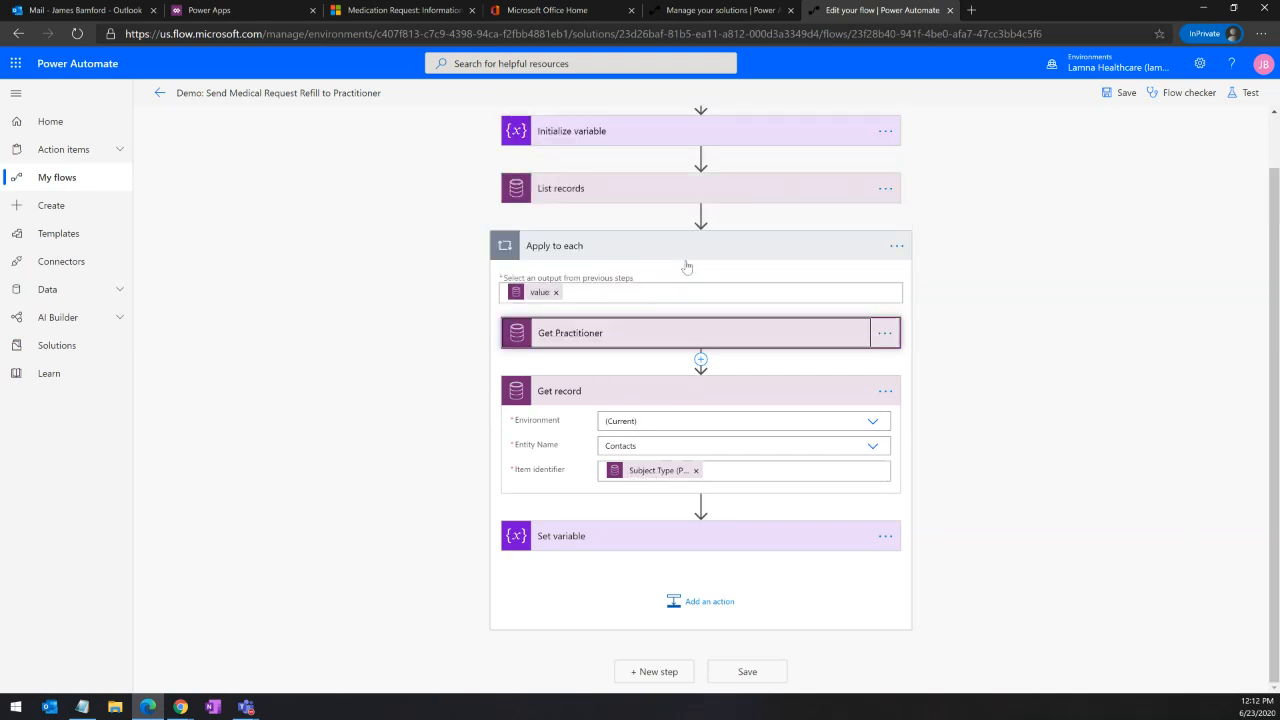
pyautogui.click(695, 394)
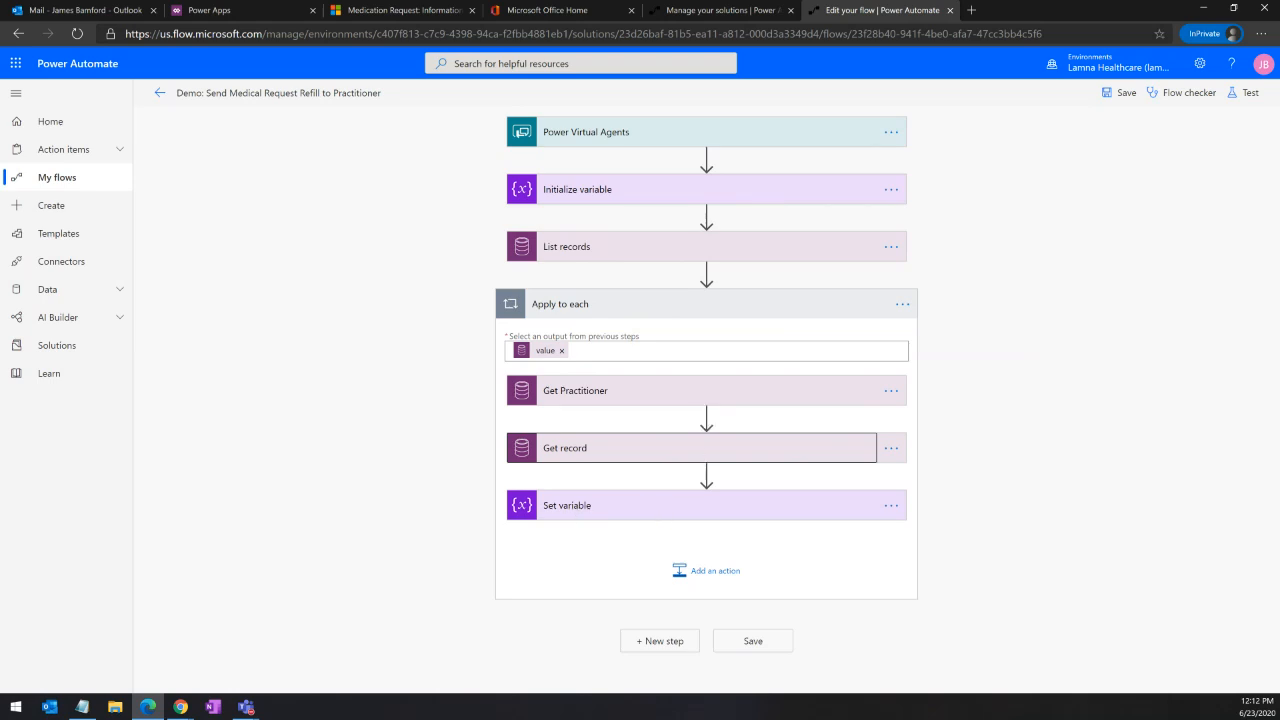
# Step: Delete the Set variable action from the Apply to each loop
pyautogui.click(685, 518)
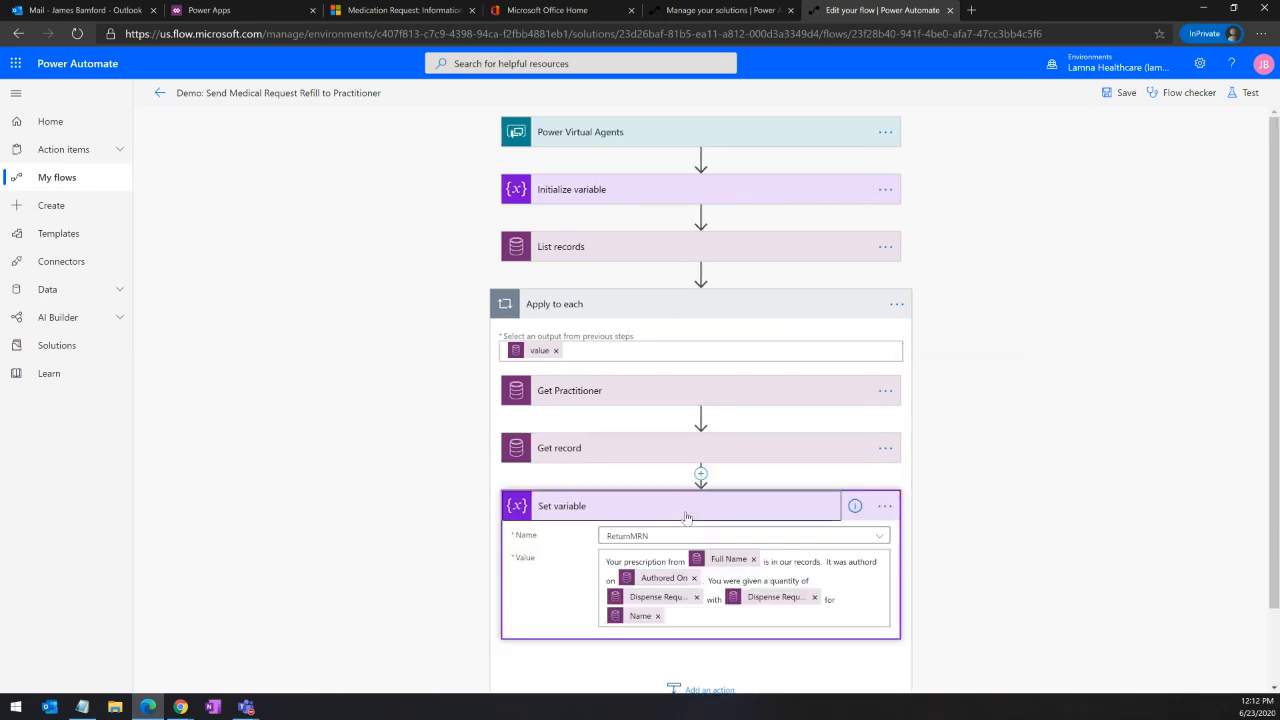
pyautogui.click(885, 506)
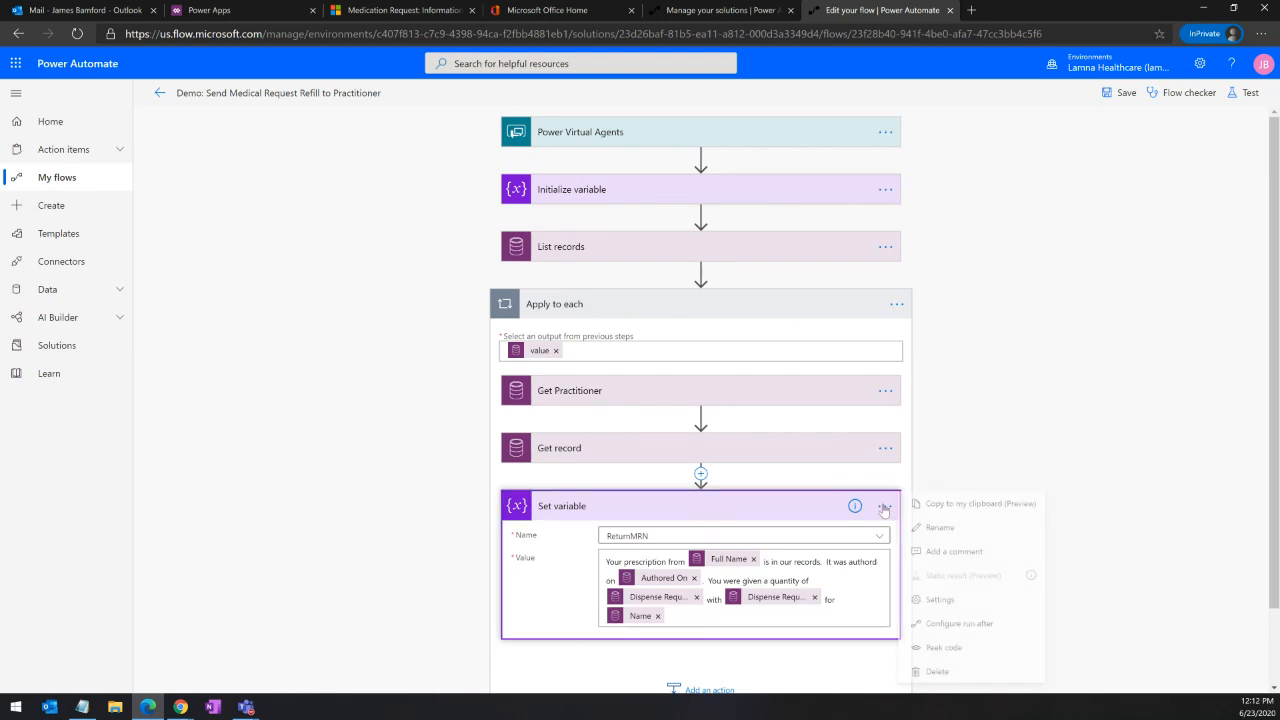
pyautogui.click(940, 671)
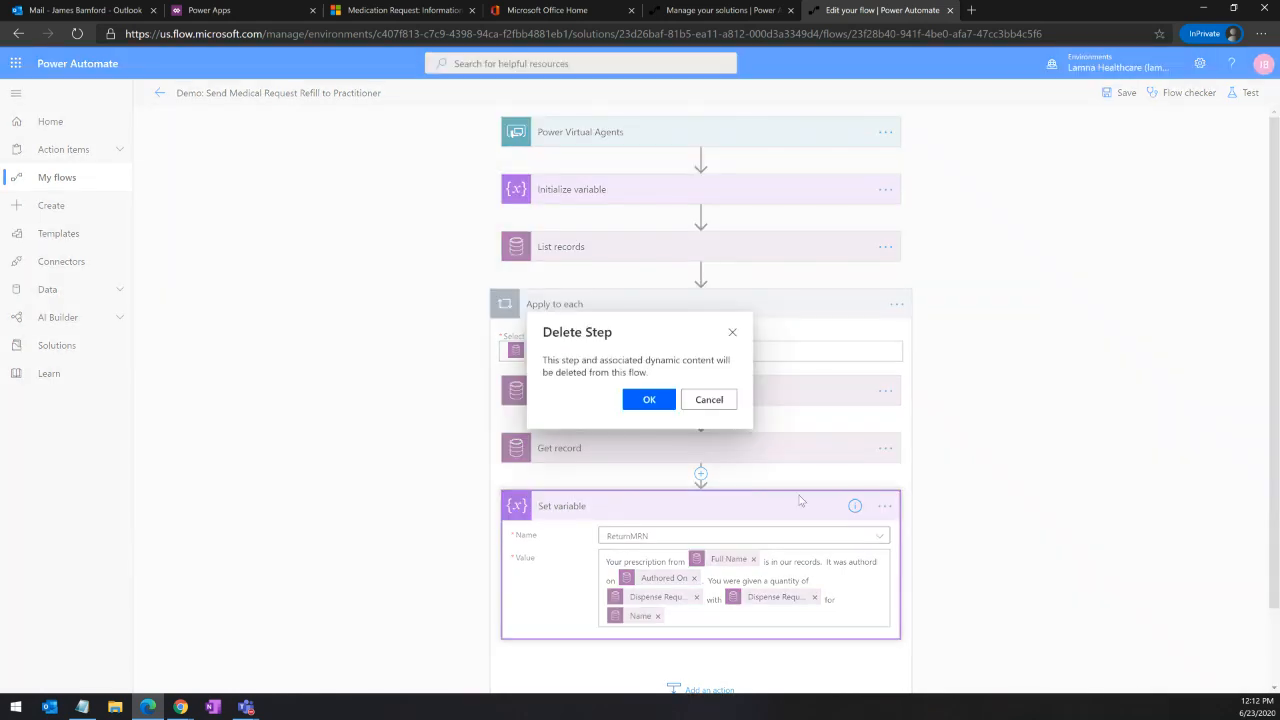
pyautogui.click(645, 403)
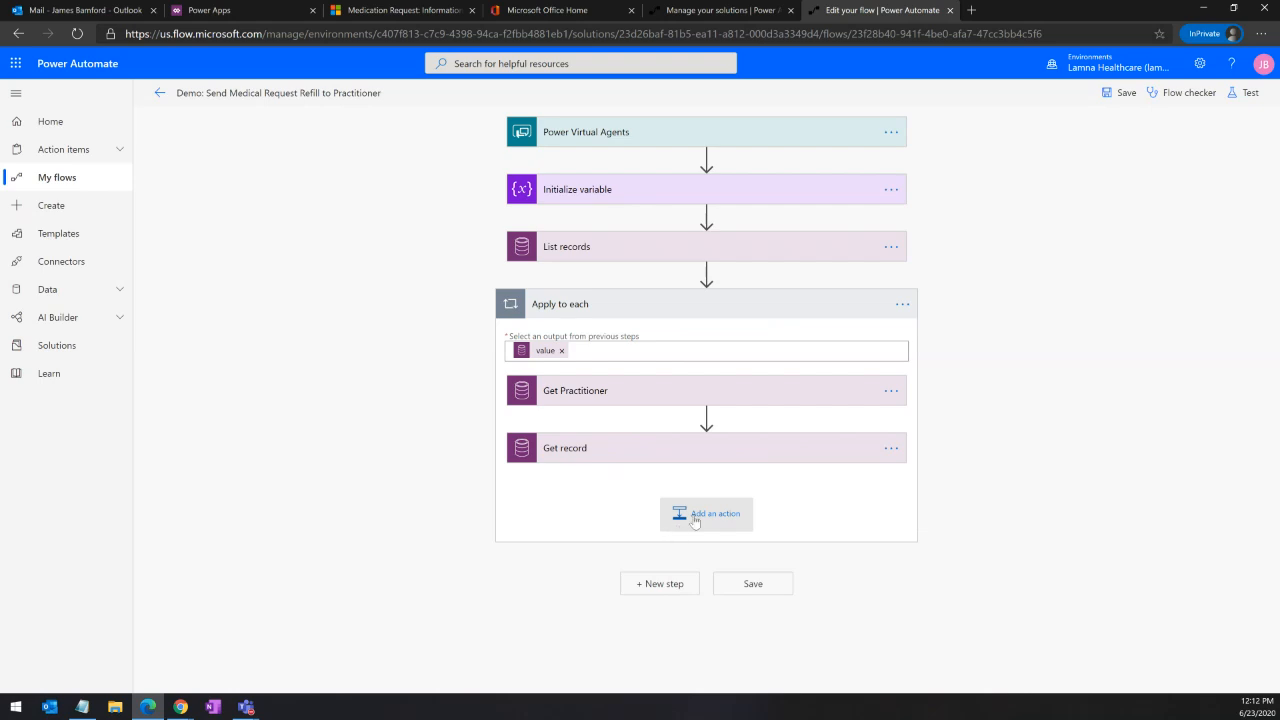
# Step: Add an Office 365 Outlook Send an email (V2) action after Get record inside the Apply to each loop
pyautogui.click(694, 517)
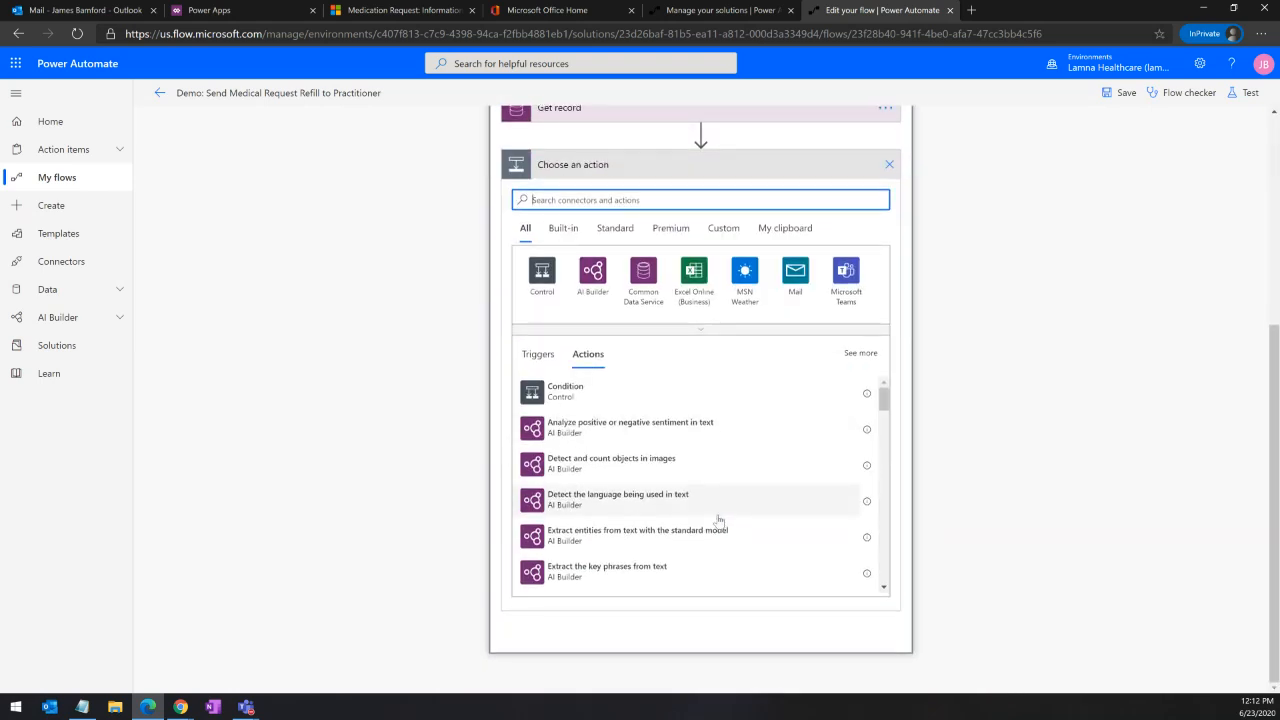
pyautogui.write('send')
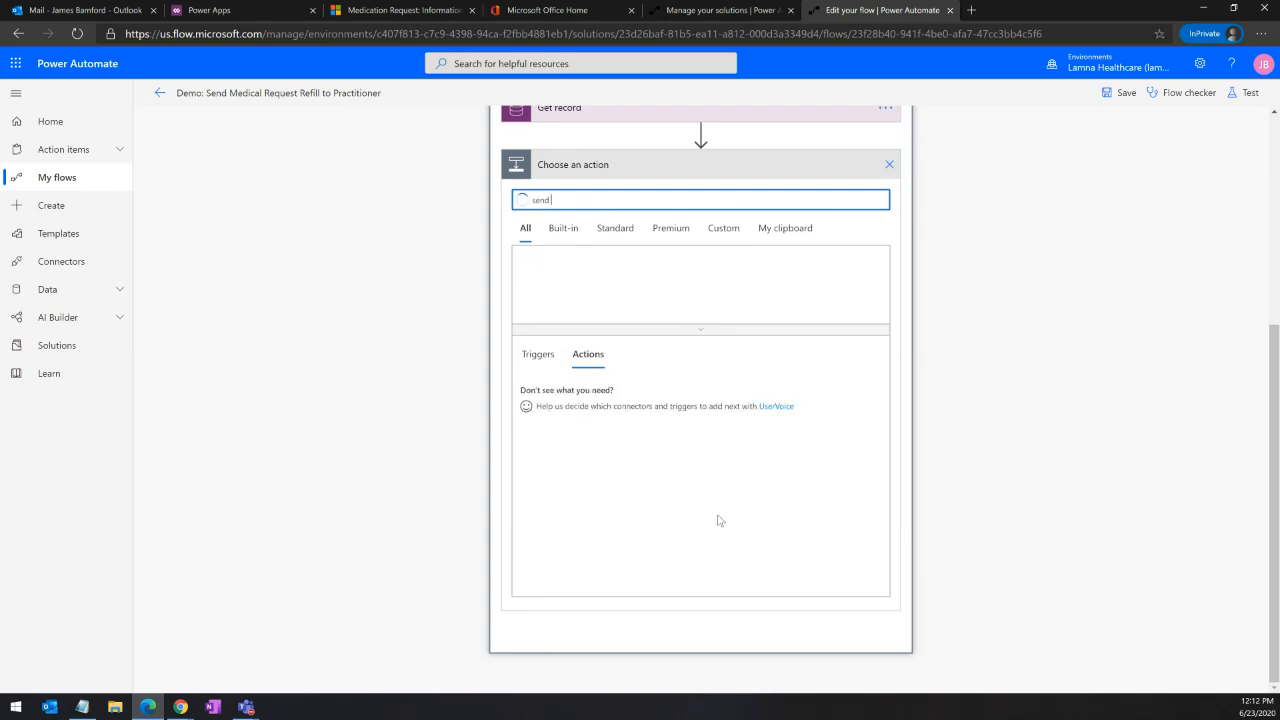
pyautogui.write(' email')
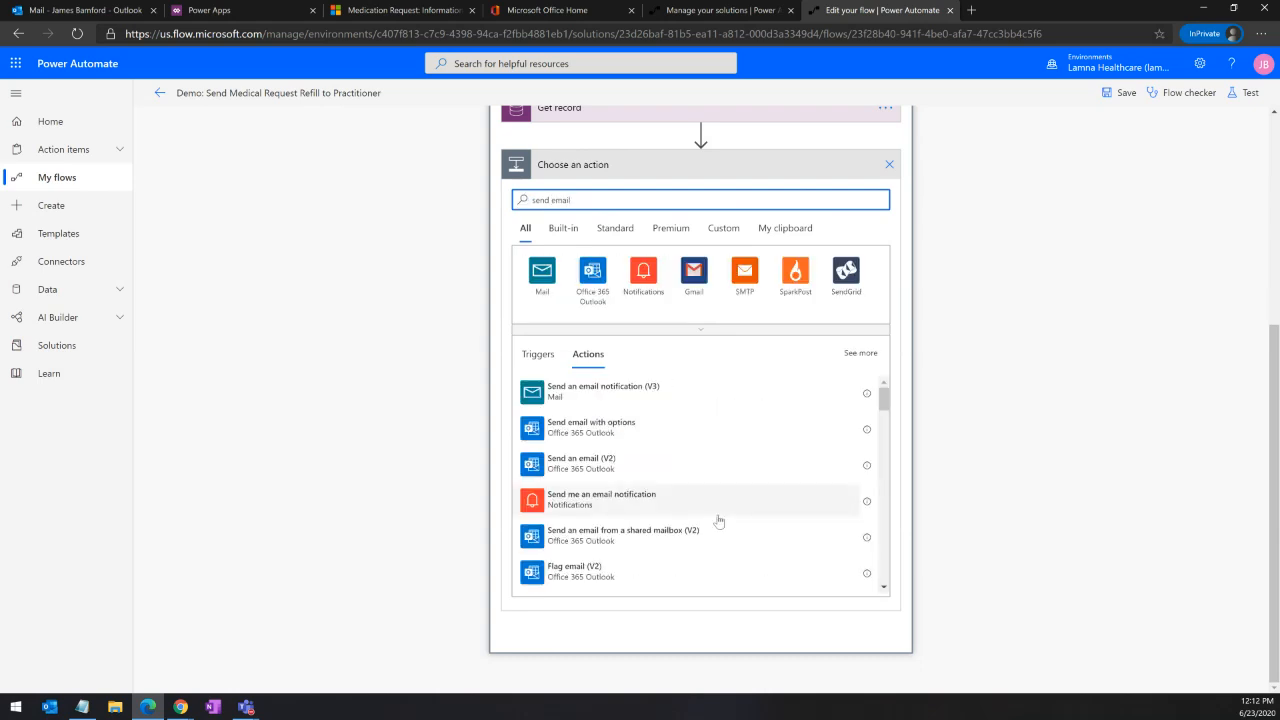
pyautogui.click(646, 474)
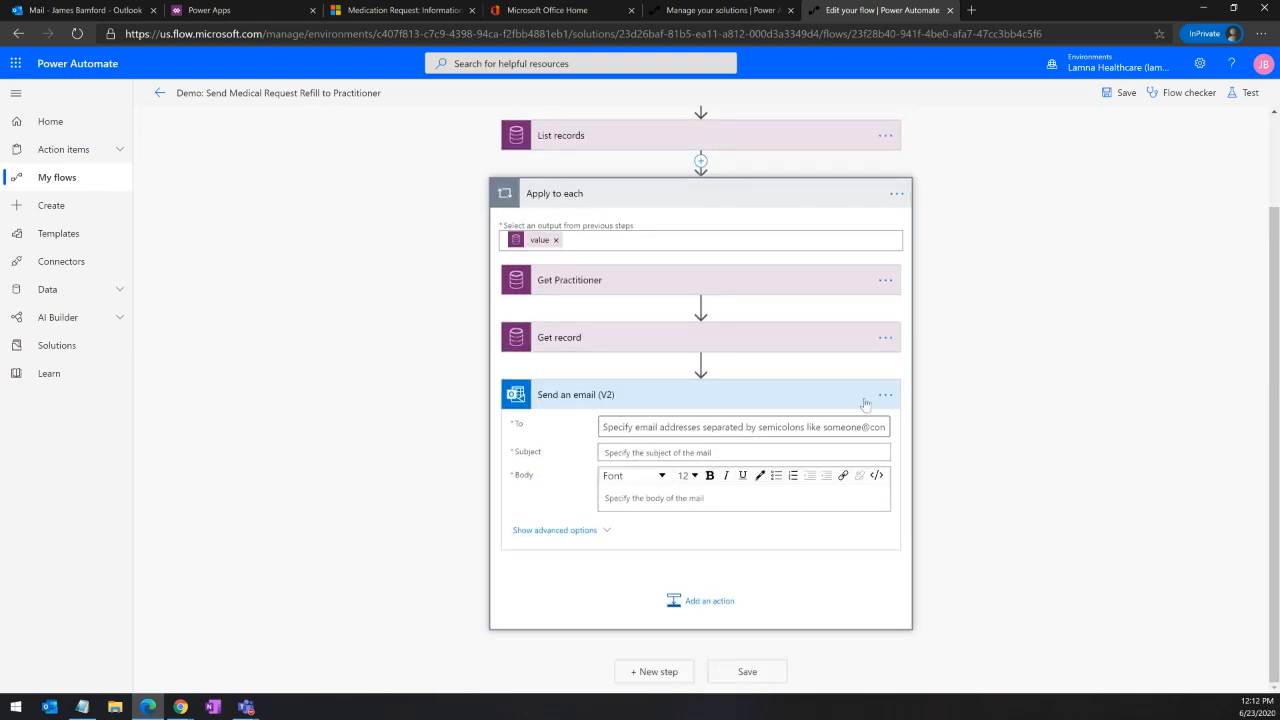
pyautogui.hotkey('alt', 'Tab')
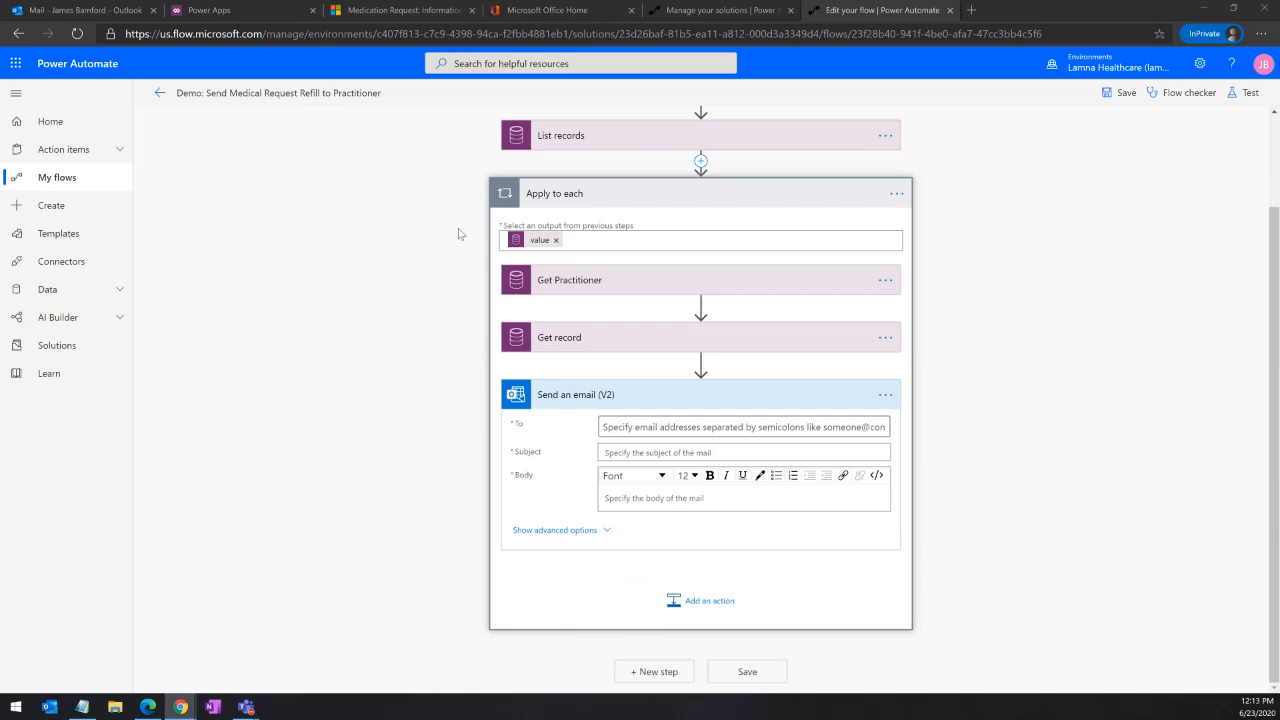
# Step: Check the email field on the Amoxicillin request's practitioner contact and use Get Practitioner's Email as the recipient of the email action
pyautogui.click(653, 425)
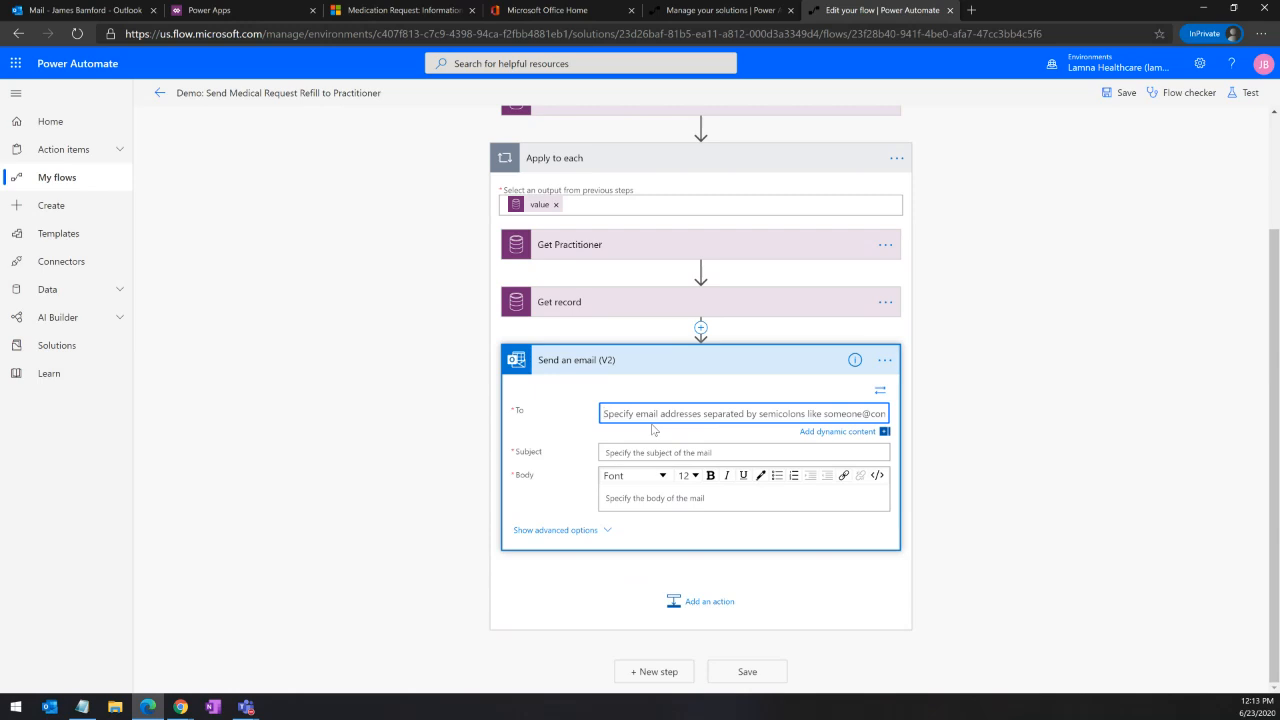
pyautogui.click(412, 11)
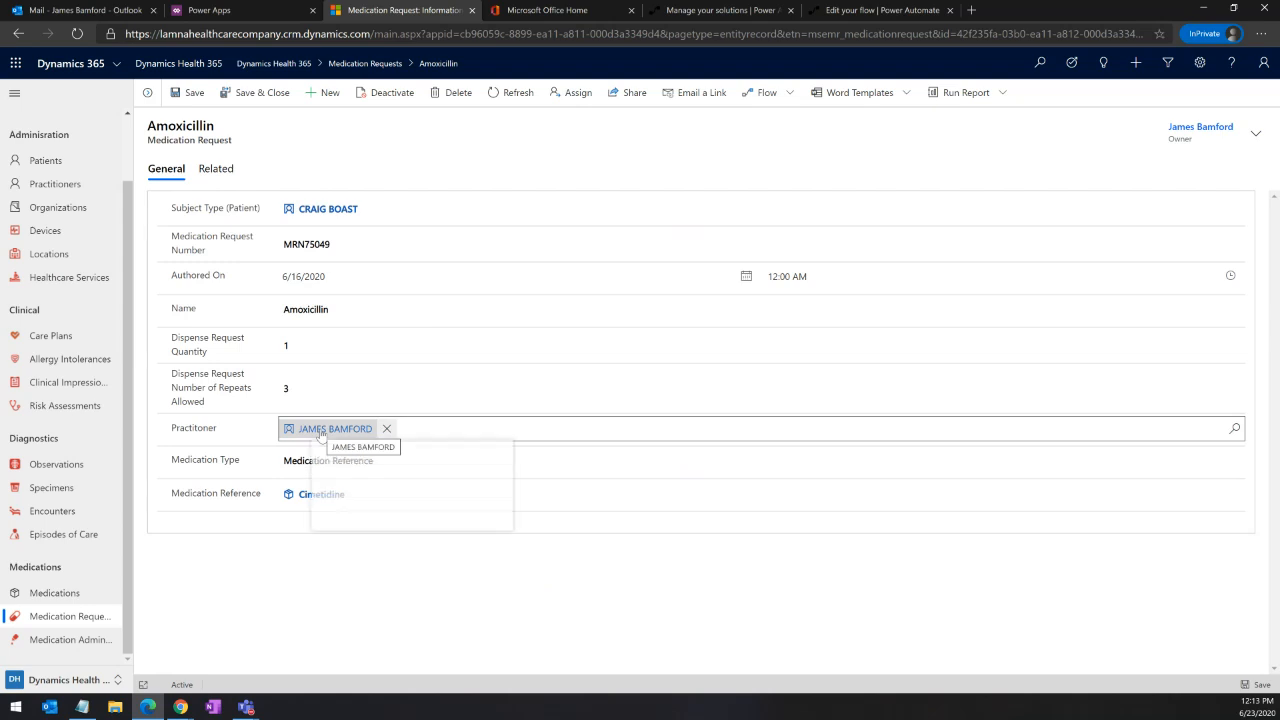
pyautogui.moveTo(321, 433)
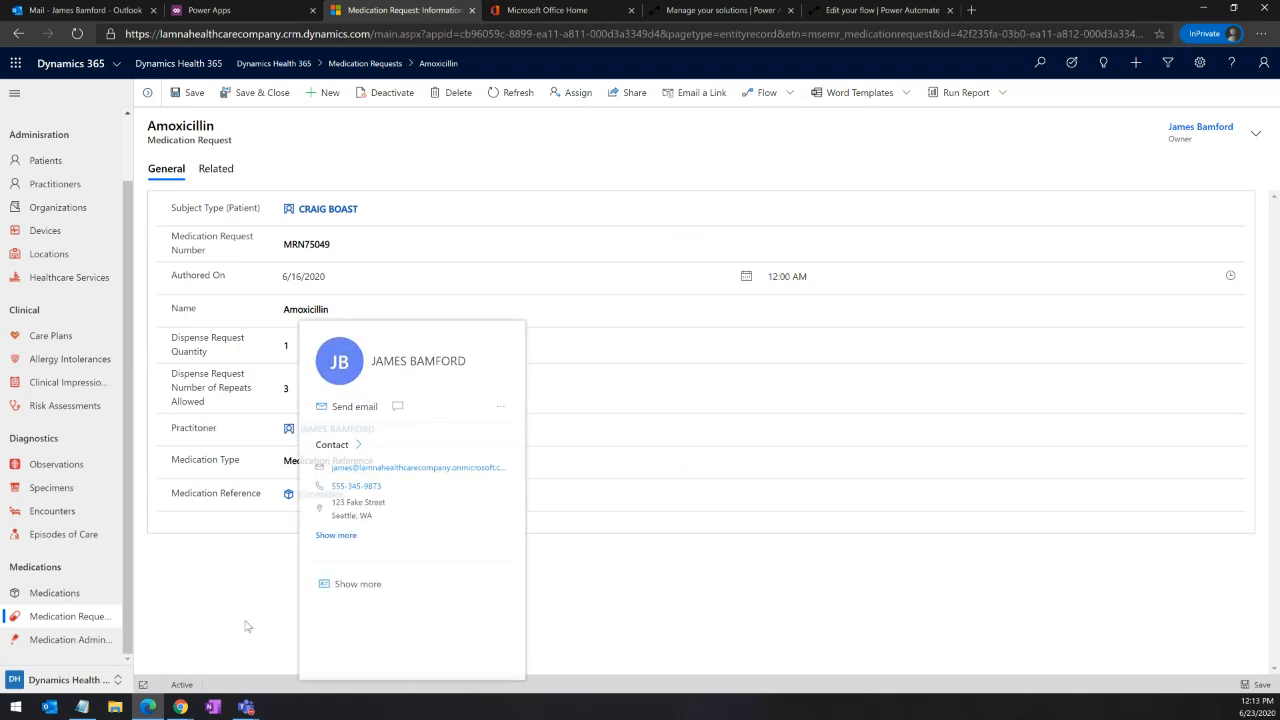
pyautogui.click(337, 432)
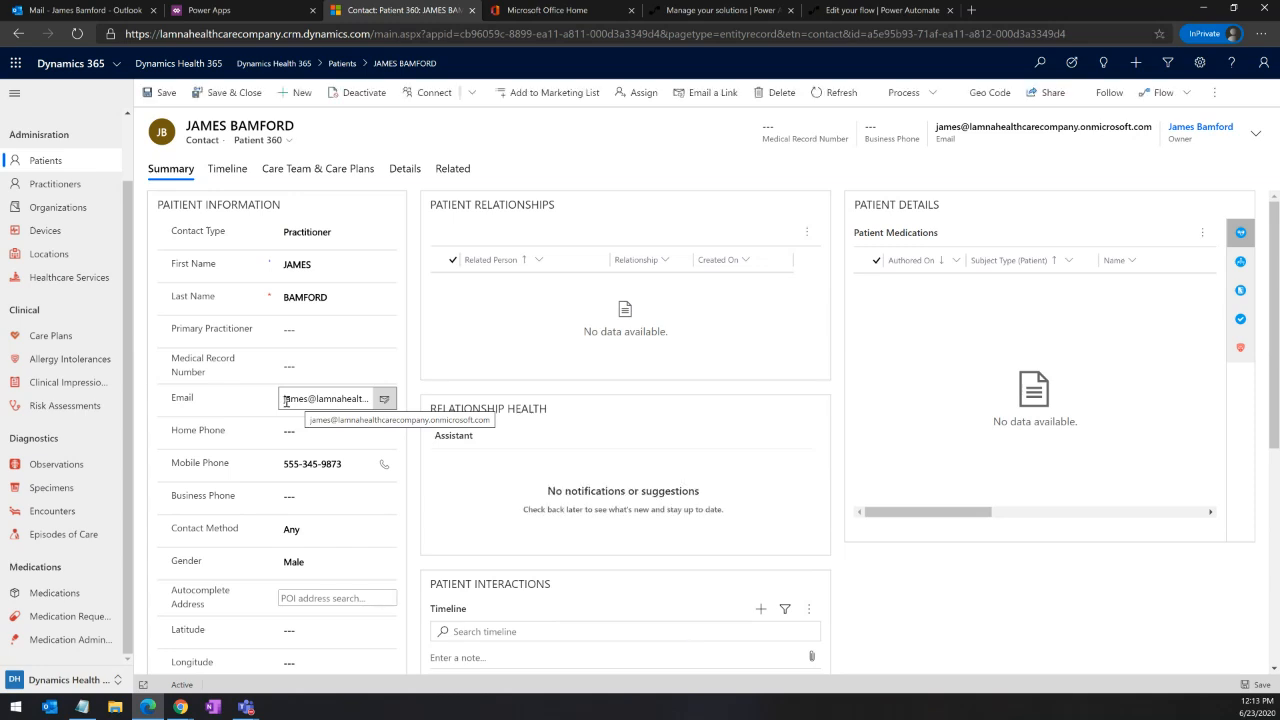
pyautogui.click(870, 10)
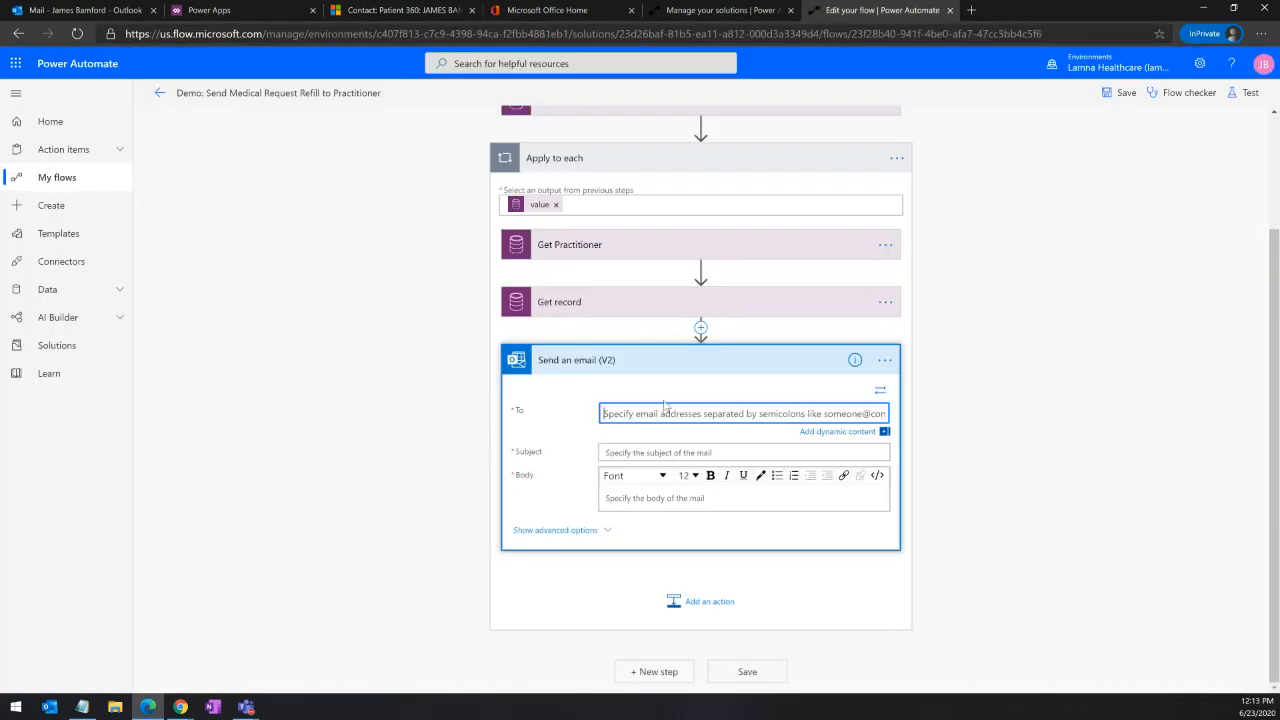
pyautogui.click(822, 431)
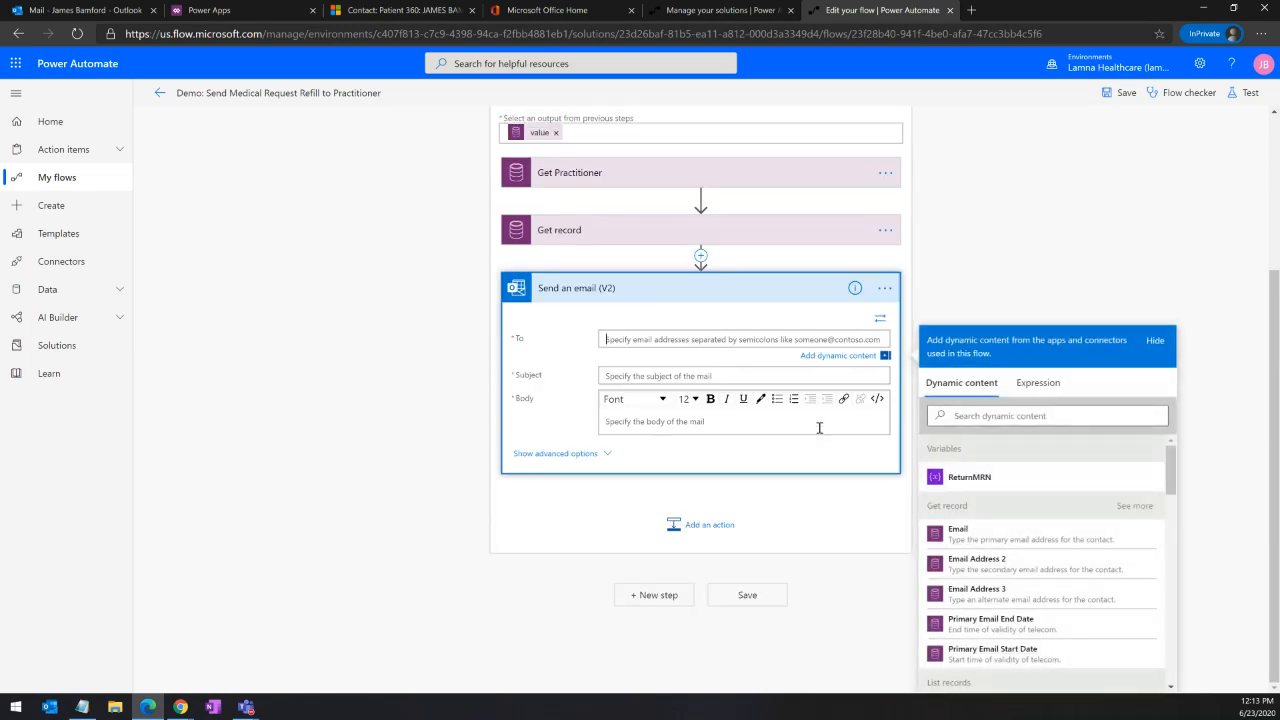
pyautogui.click(1004, 415)
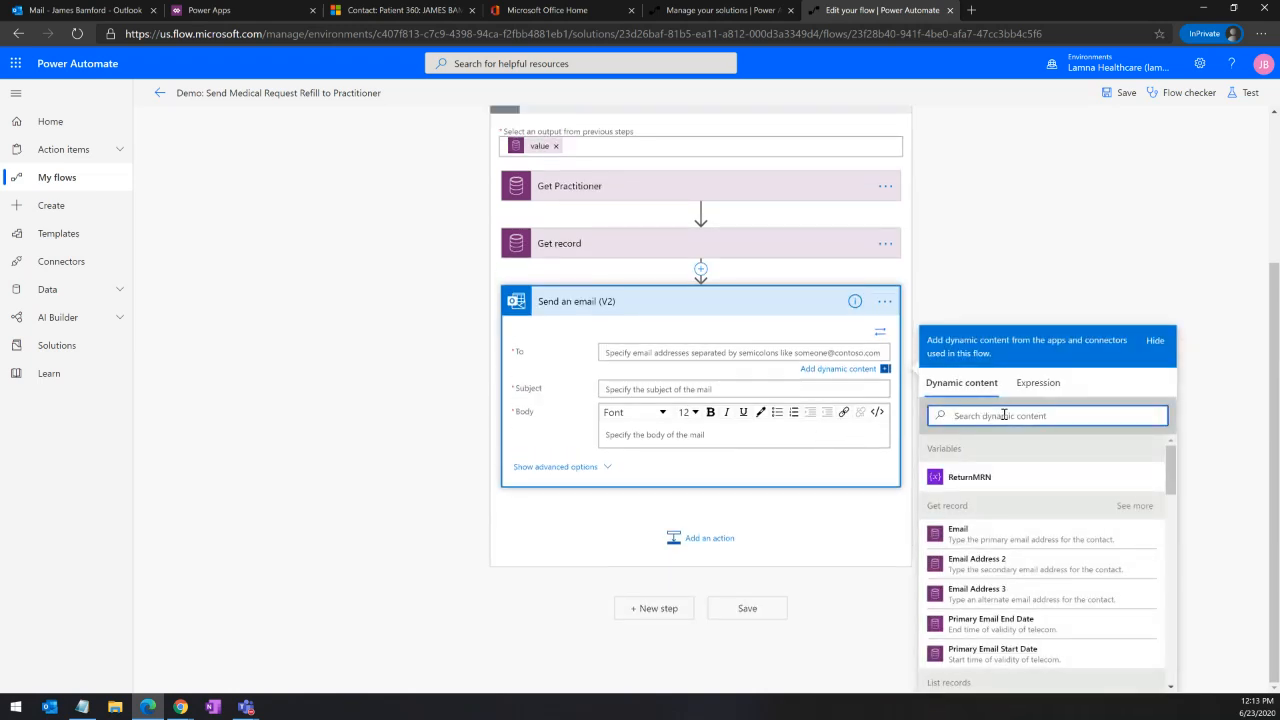
pyautogui.write('Email')
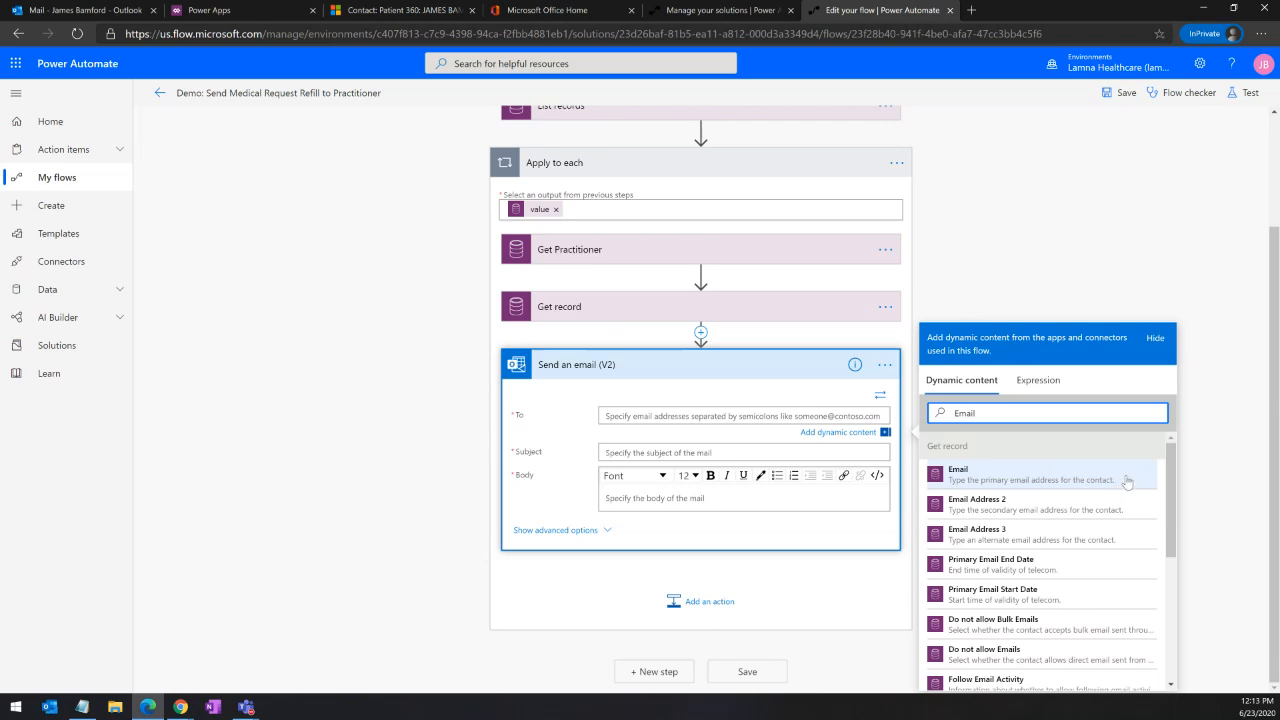
pyautogui.scroll(-3, 1126, 483)
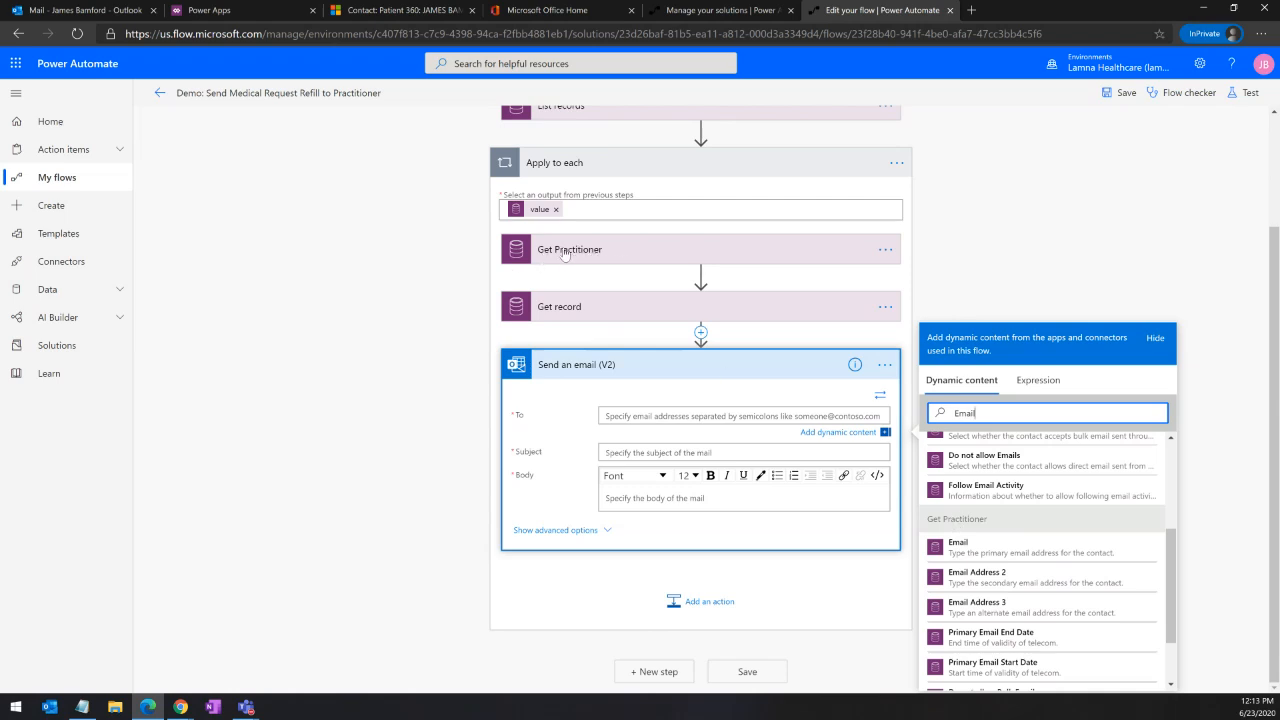
pyautogui.click(968, 550)
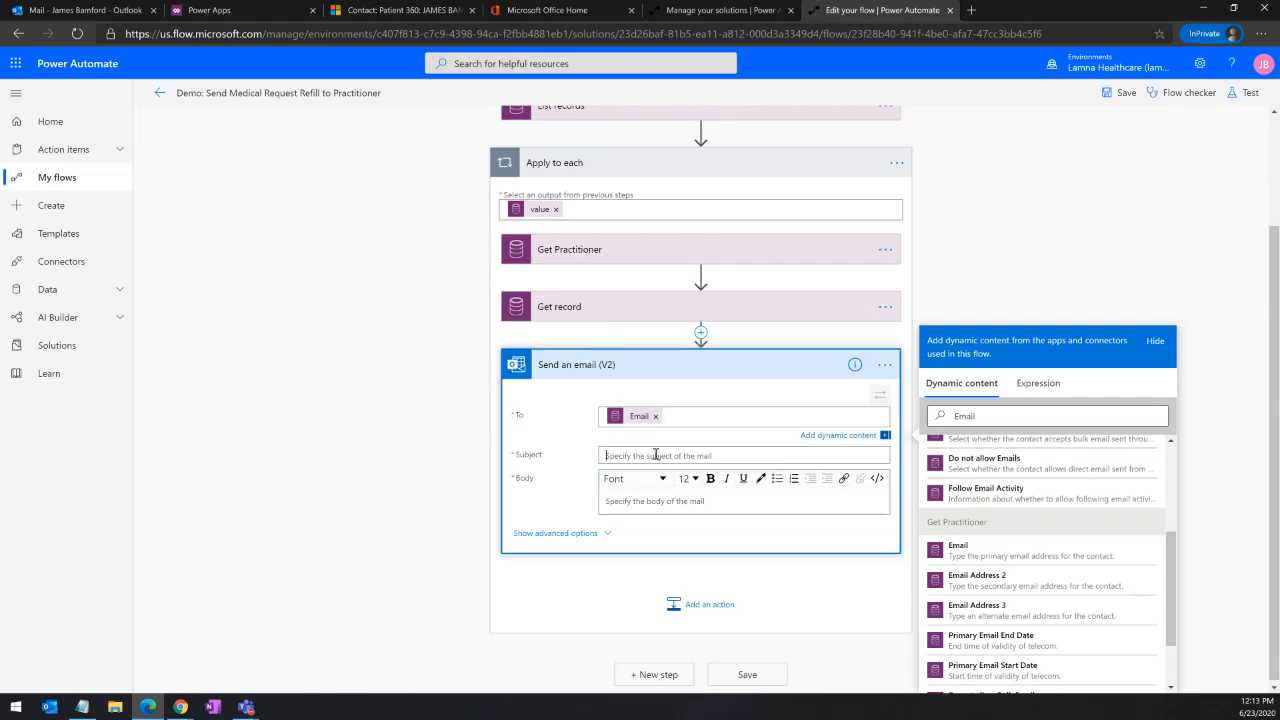
# Step: Check the patient in the Amoxicillin medication request and set the subject to Get record's Full Name plus "is requesting a refill of their prescription"
pyautogui.click(655, 455)
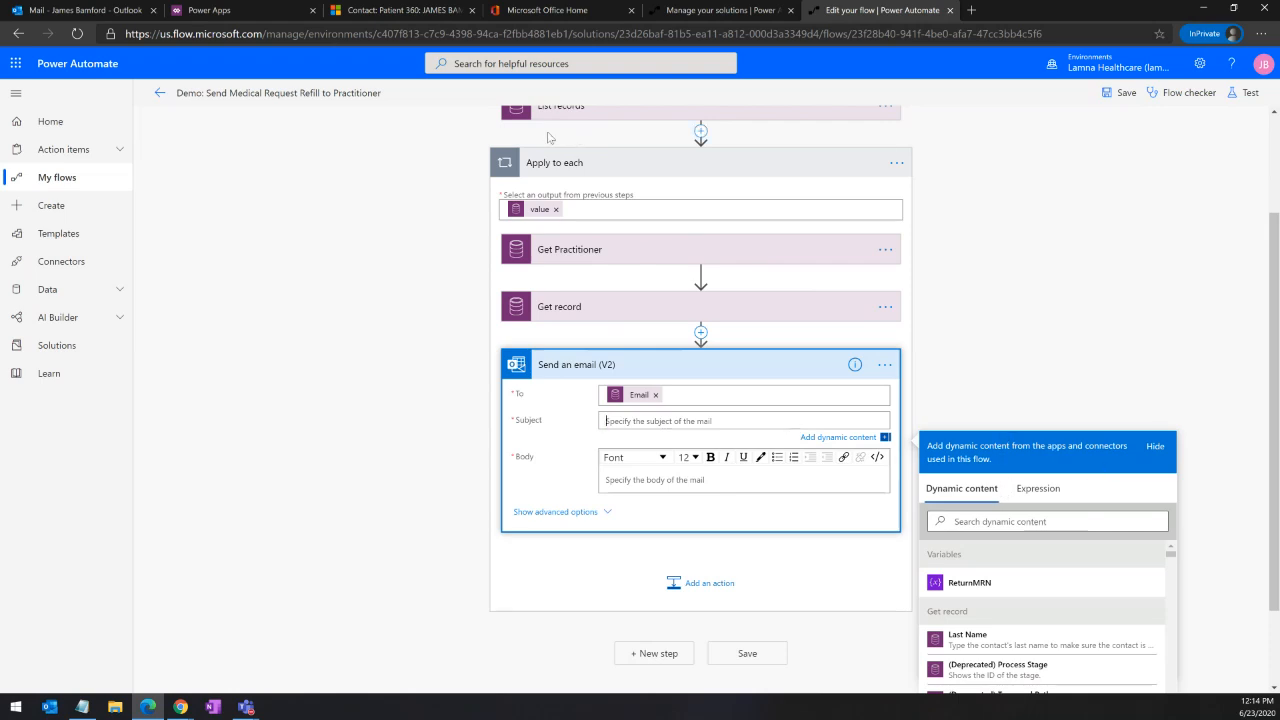
pyautogui.click(383, 16)
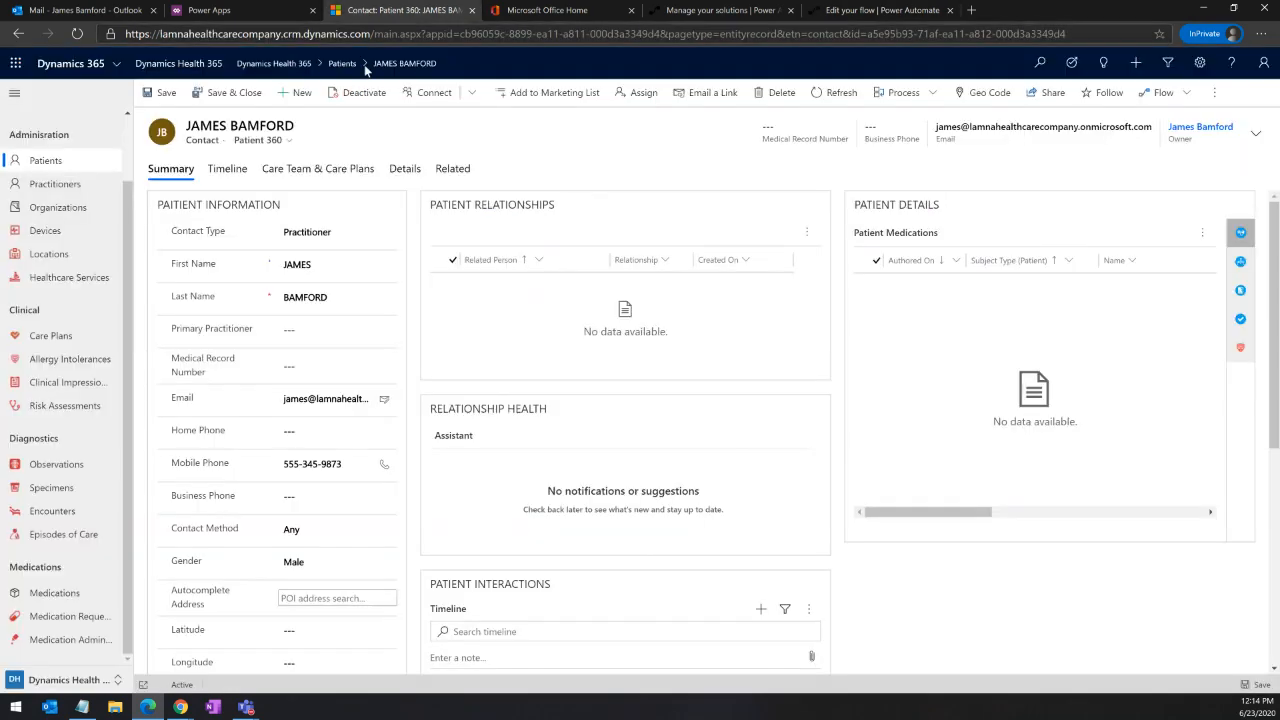
pyautogui.click(18, 34)
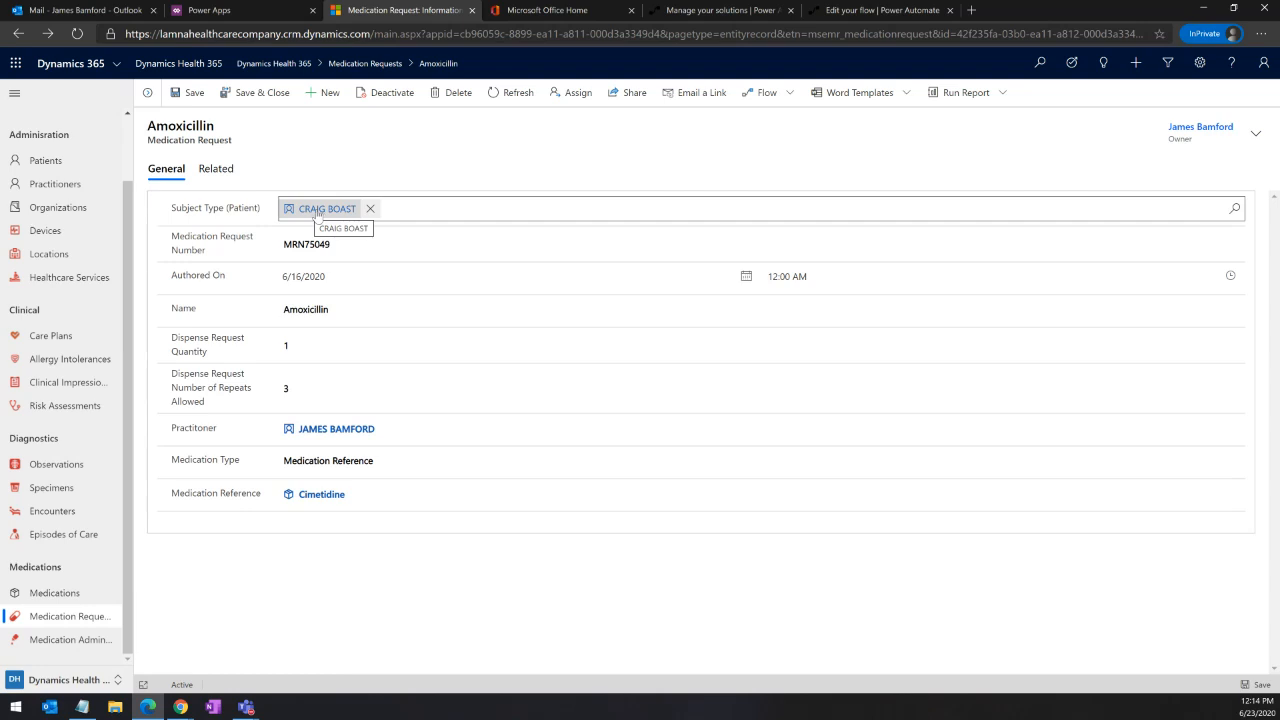
pyautogui.moveTo(324, 214)
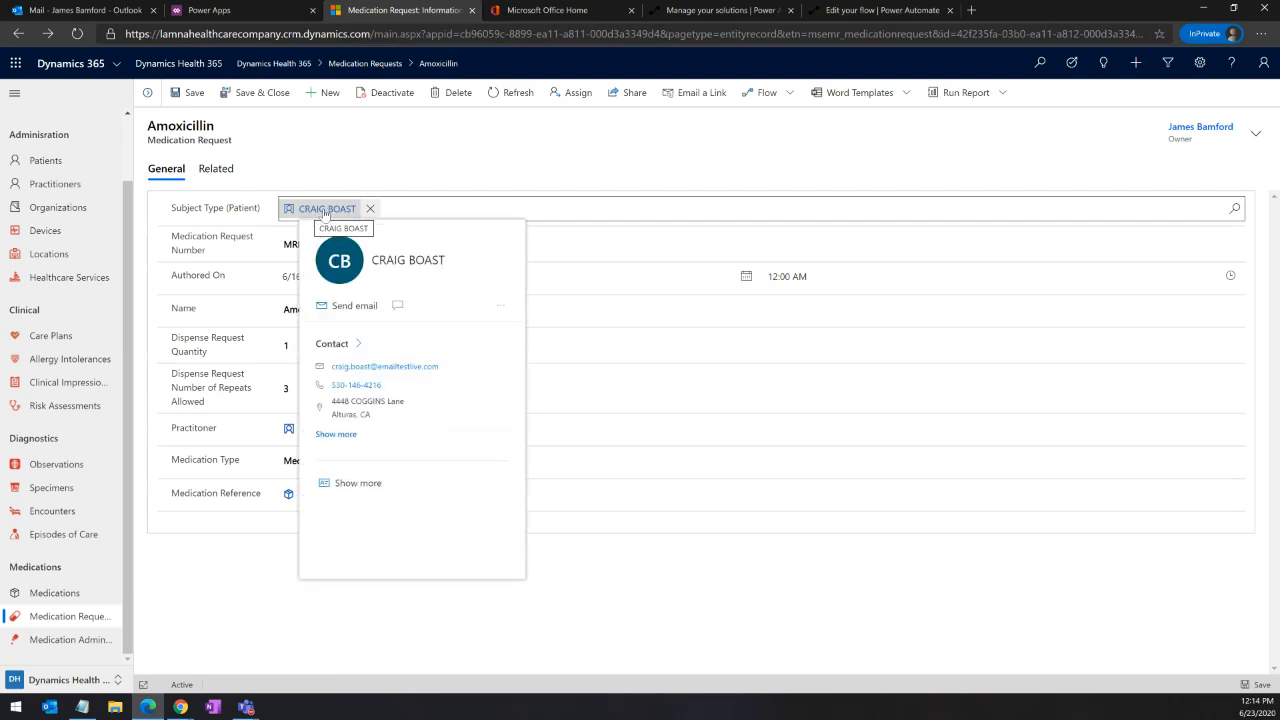
pyautogui.click(915, 13)
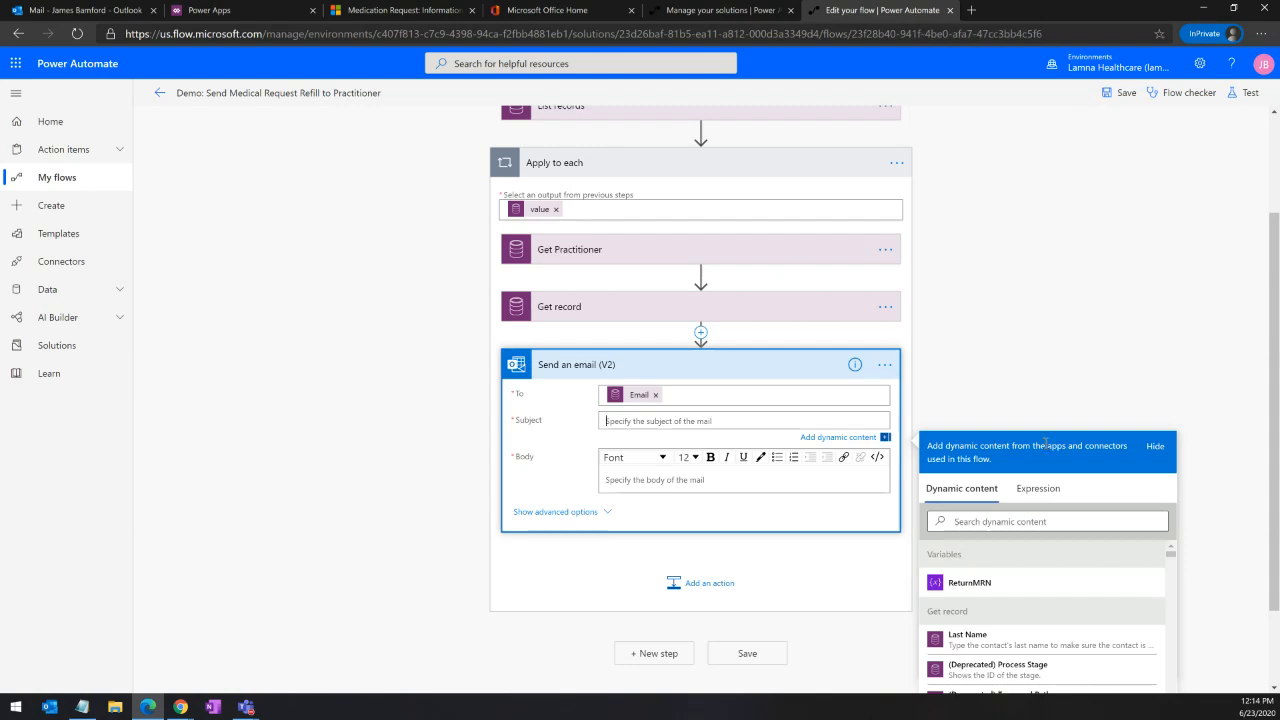
pyautogui.scroll(-2, 1040, 440)
pyautogui.click(1015, 415)
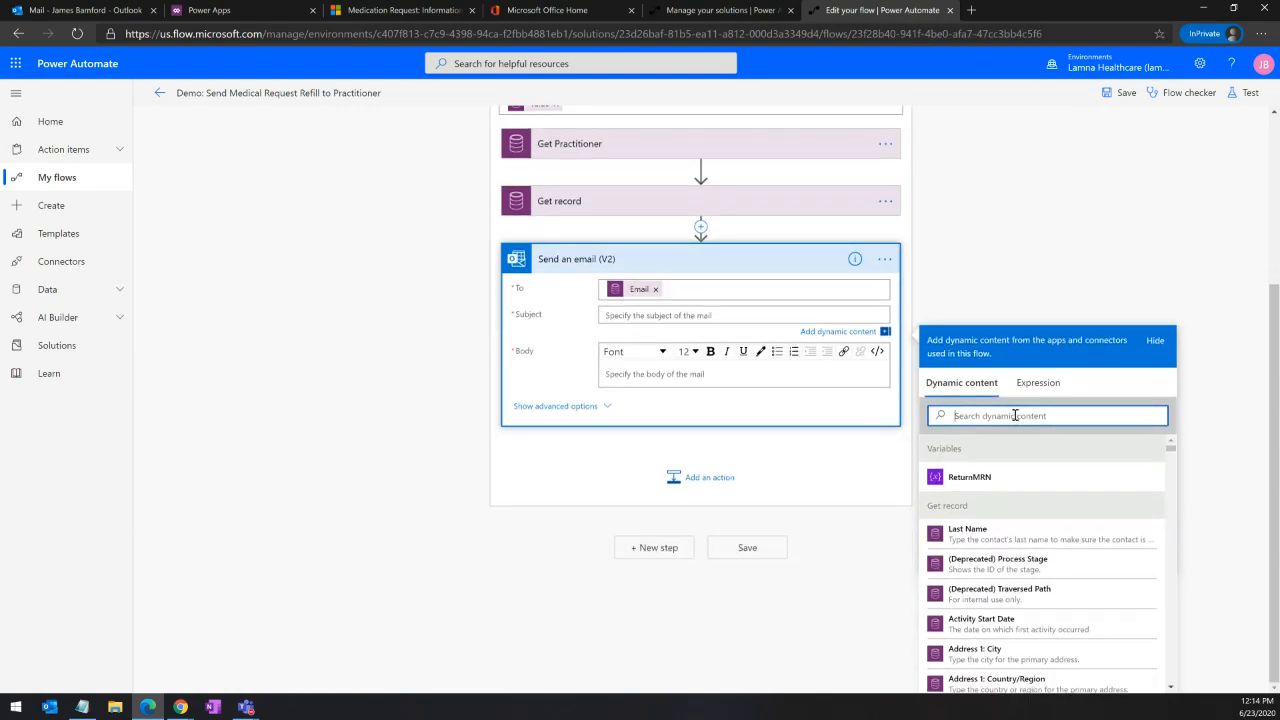
pyautogui.write('fulln')
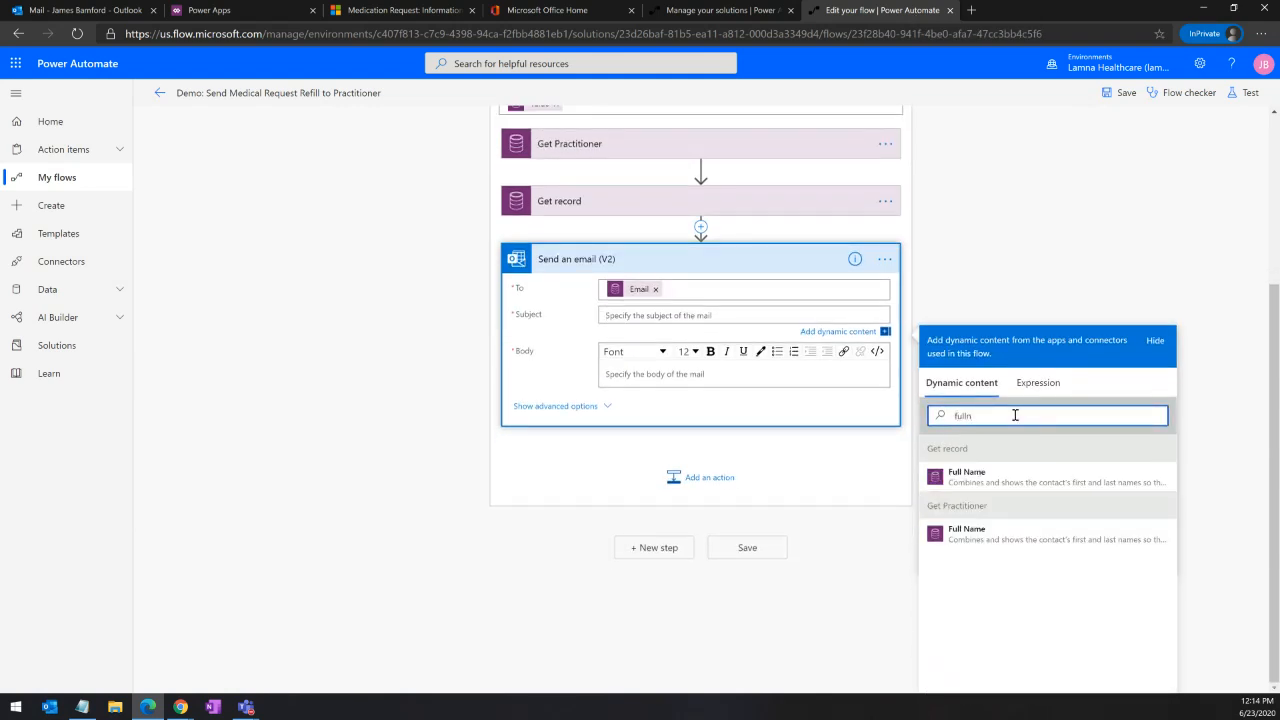
pyautogui.click(973, 480)
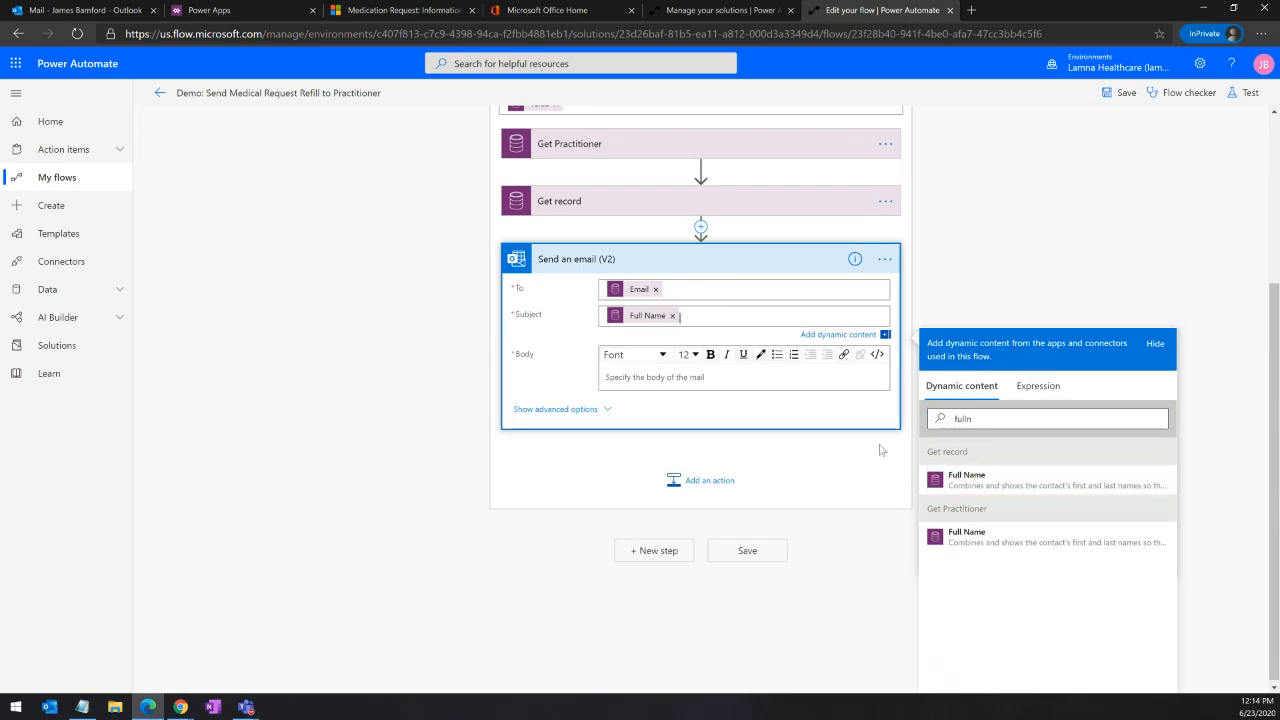
pyautogui.write('is requesting a refill of their prescription')
# Step: Start the email body with a greeting line of "Hello", Get Practitioner's Full Name and a comma
pyautogui.click(668, 377)
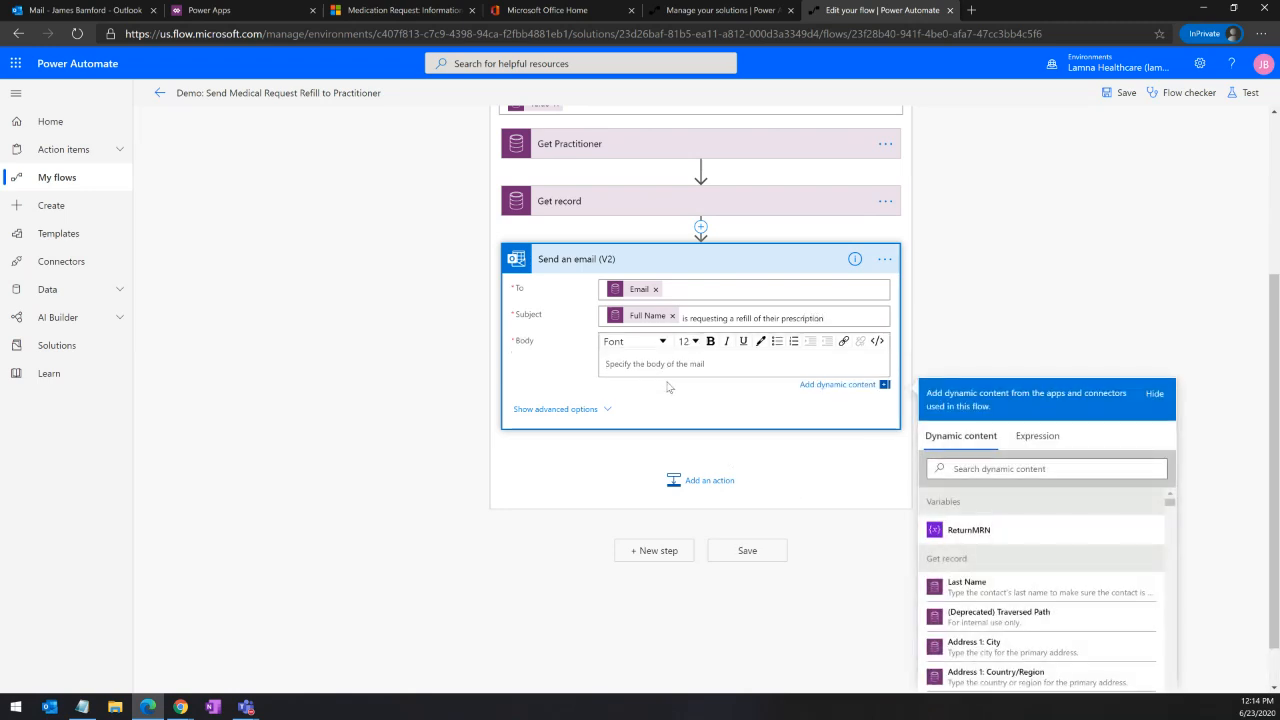
pyautogui.write('Hello')
pyautogui.click(996, 470)
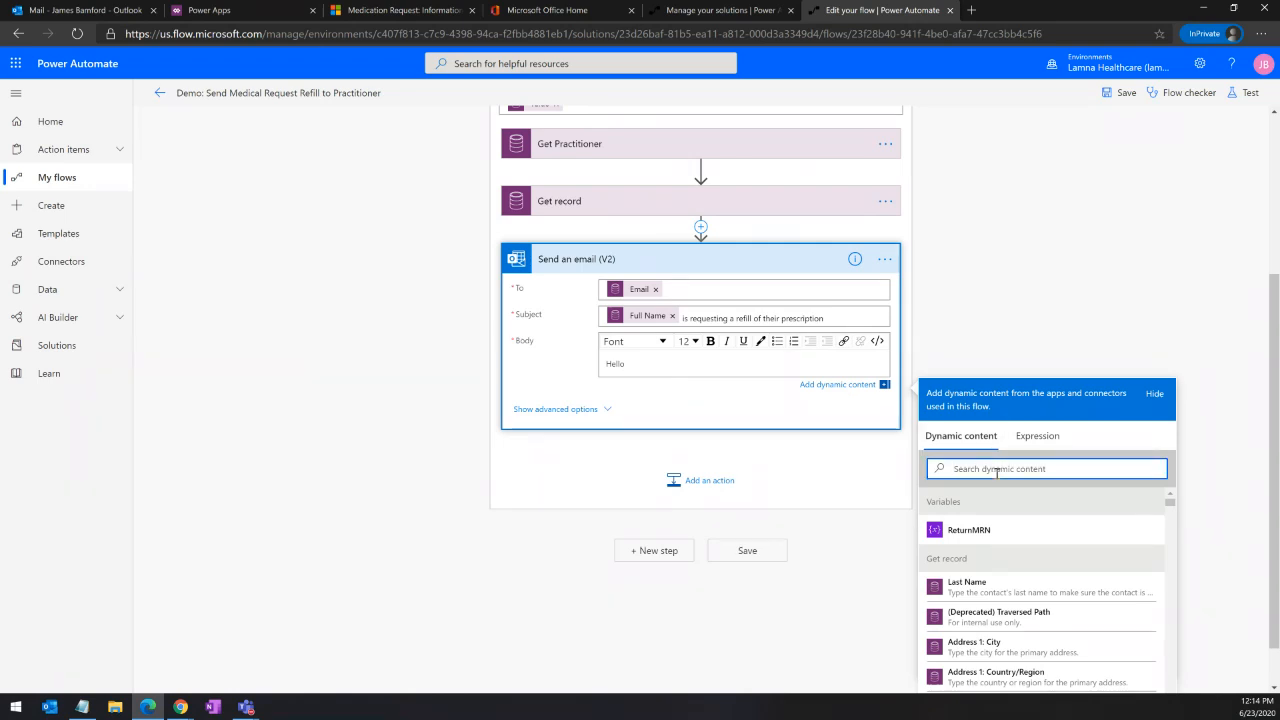
pyautogui.write('fulln')
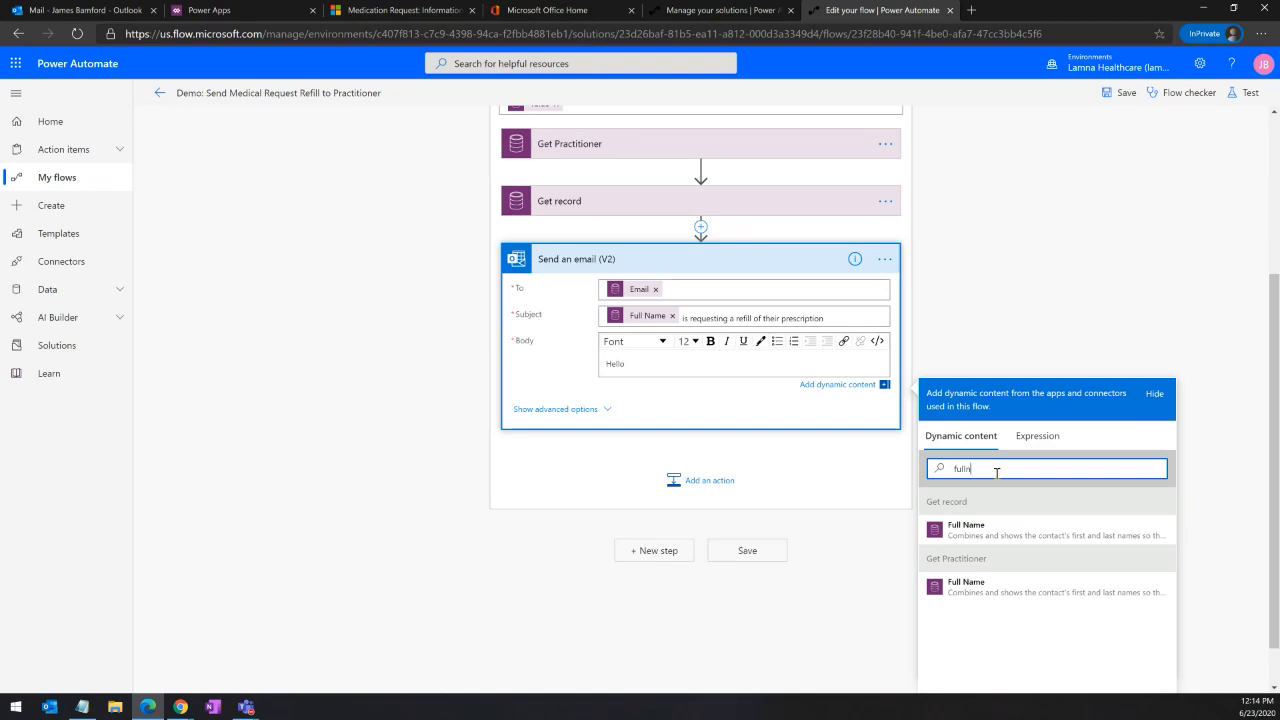
pyautogui.click(991, 590)
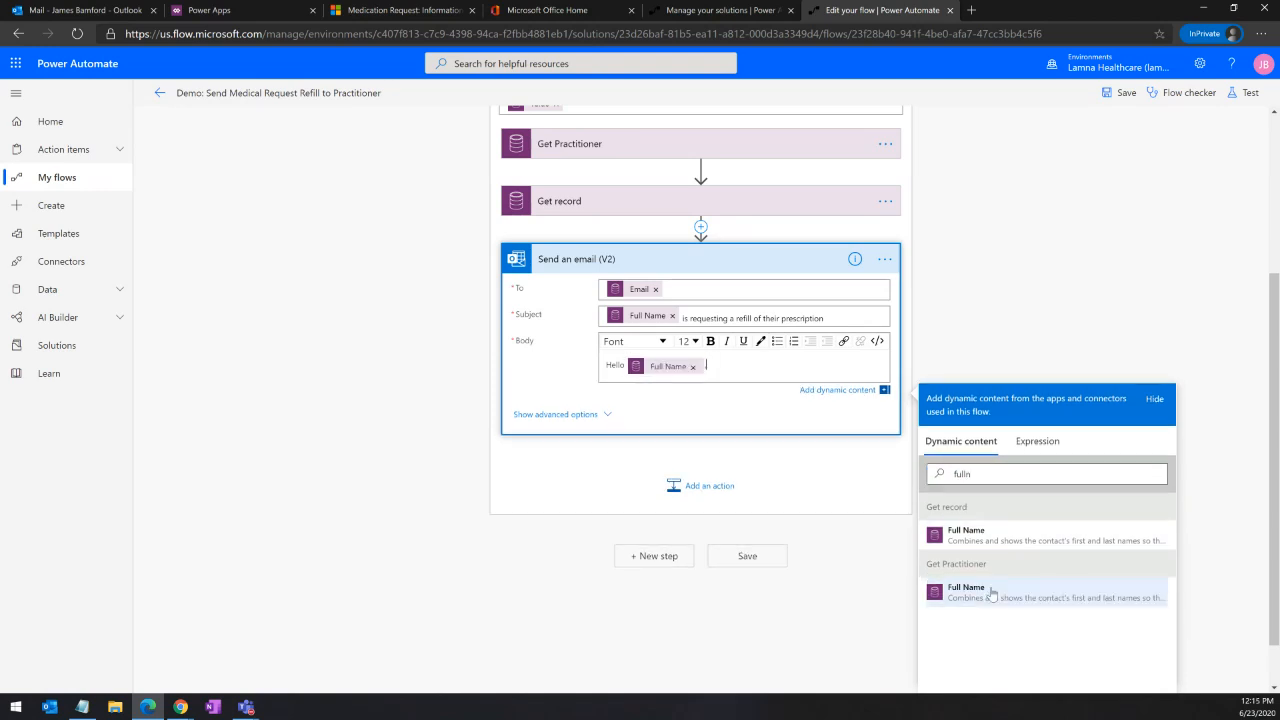
pyautogui.press('Return')
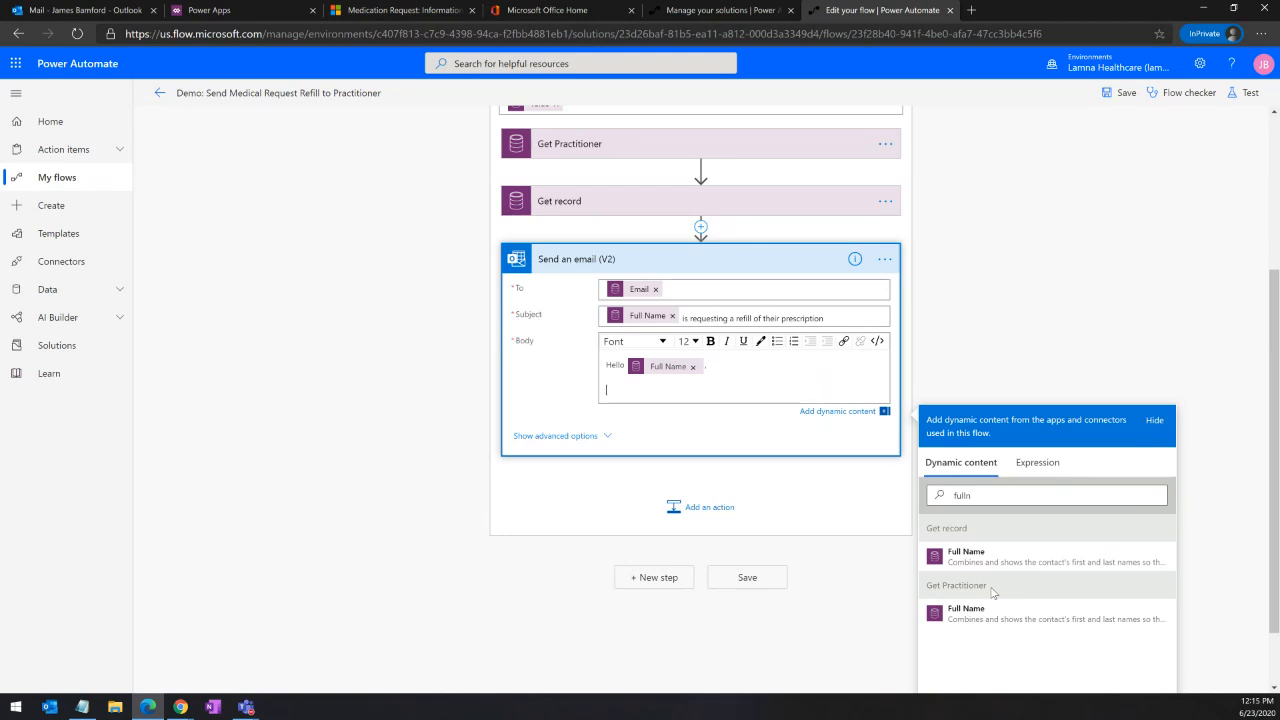
# Step: Add the body line "We have received a request to refill the following medicaiton:" below the greeting, followed by a new line
pyautogui.write('We have received a request to refill the following med')
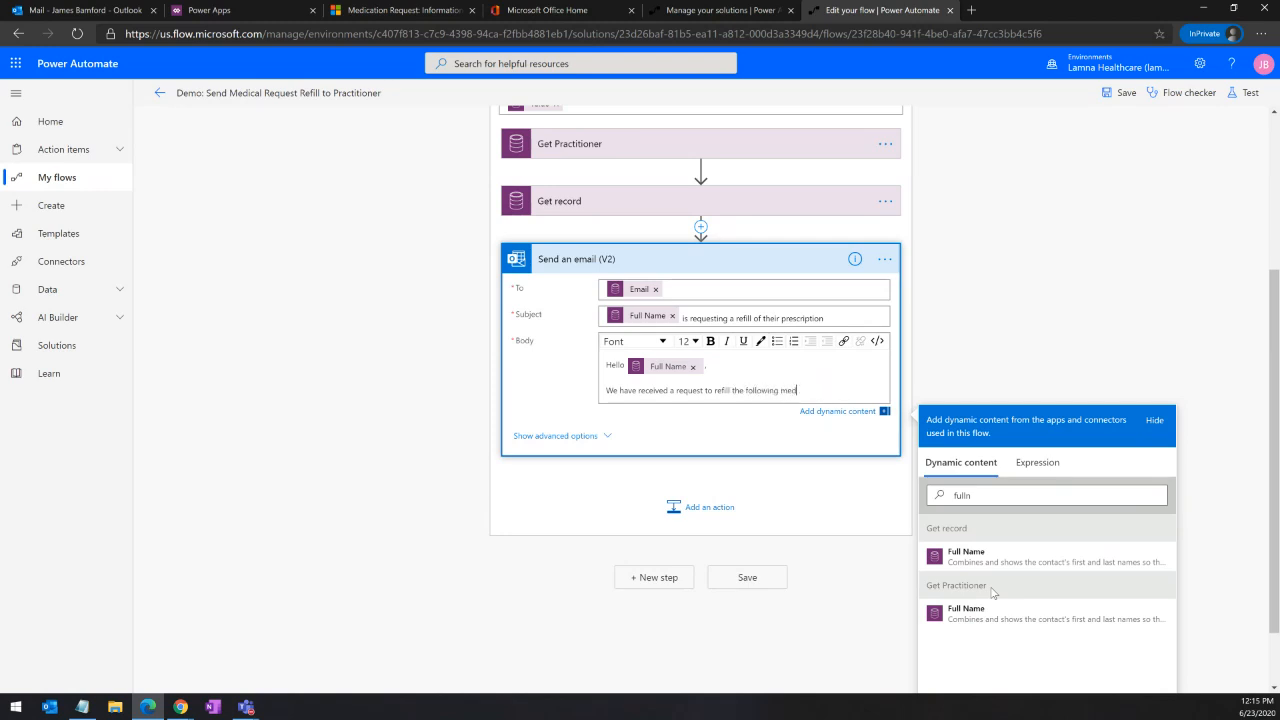
pyautogui.write('icaiton:')
pyautogui.press('Return')
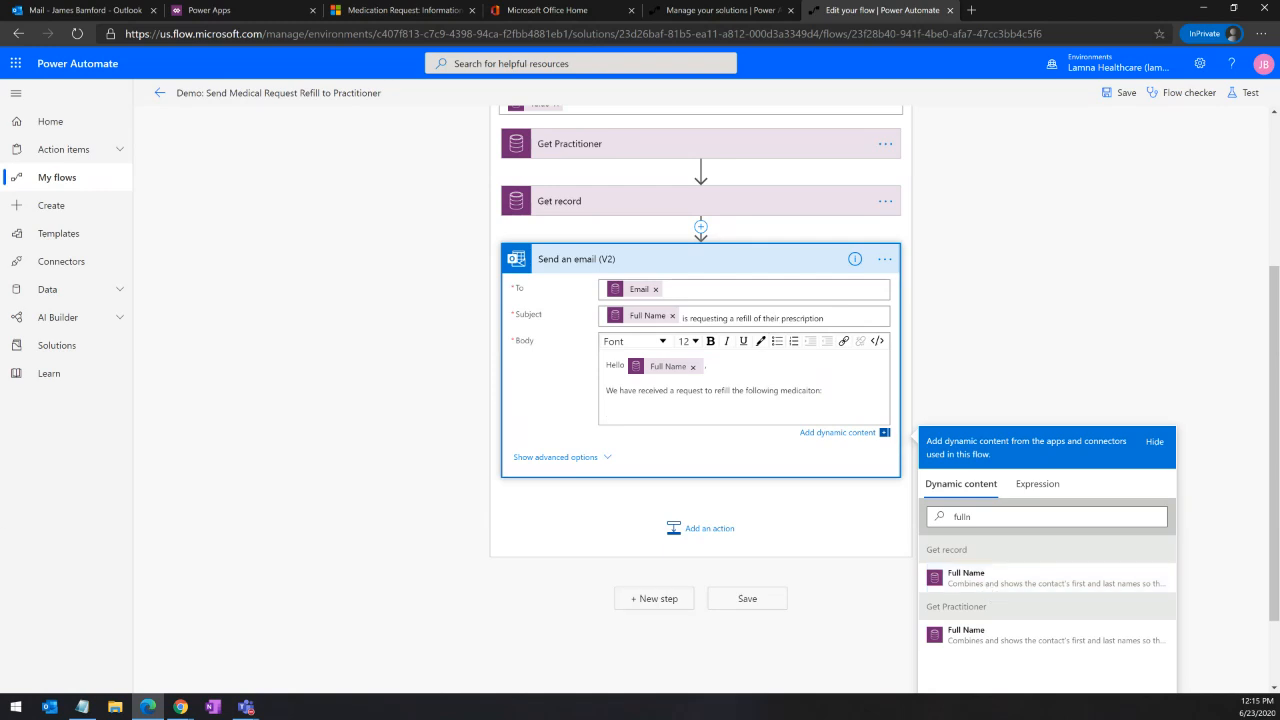
pyautogui.hotkey('alt', 'Tab')
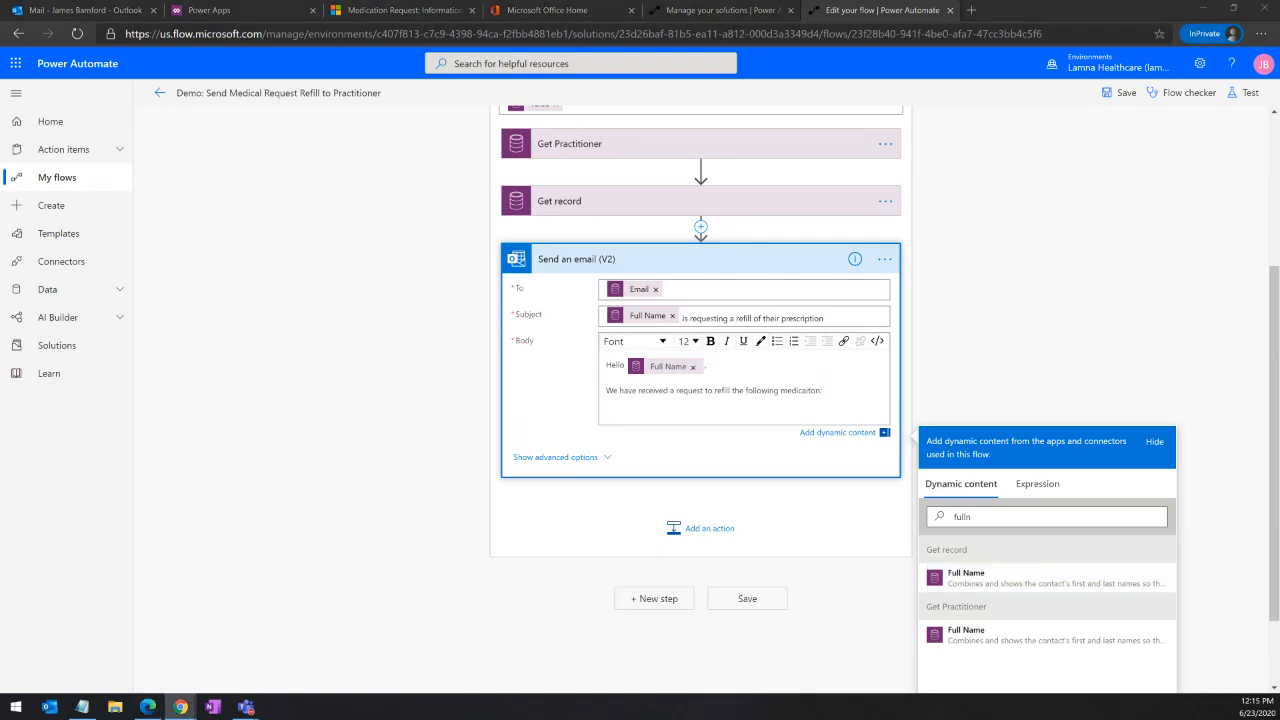
# Step: Add the labels "Medication Request Number:" and "Medication:" on separate lines of the email body, below the refill request sentence
pyautogui.click(627, 410)
pyautogui.write('Medication Request Number')
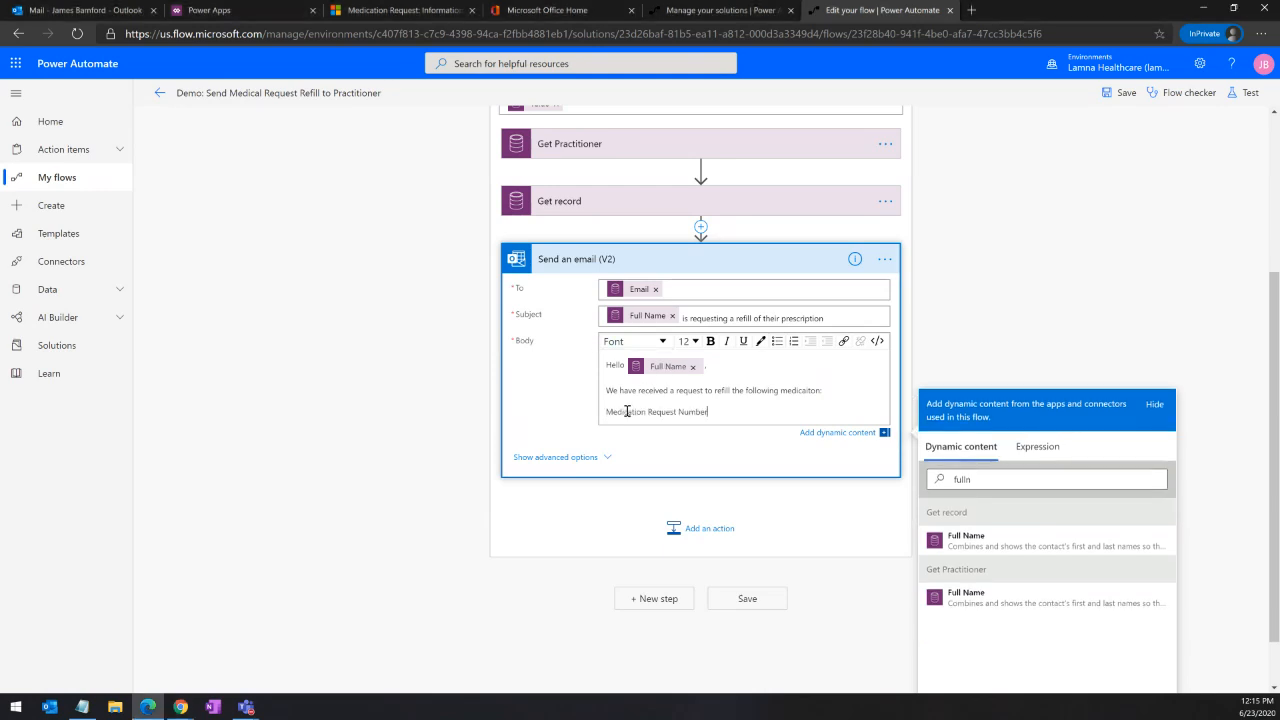
pyautogui.write(':')
pyautogui.press('Return')
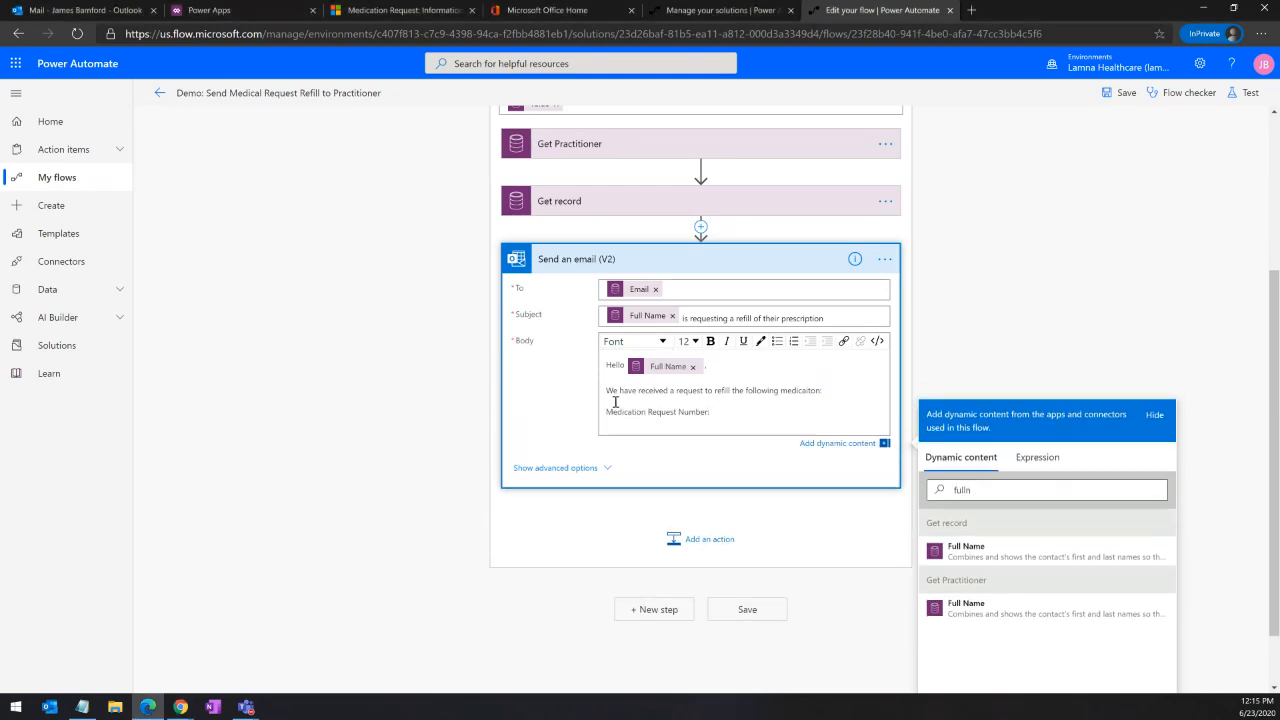
pyautogui.hotkey('alt', 'Tab')
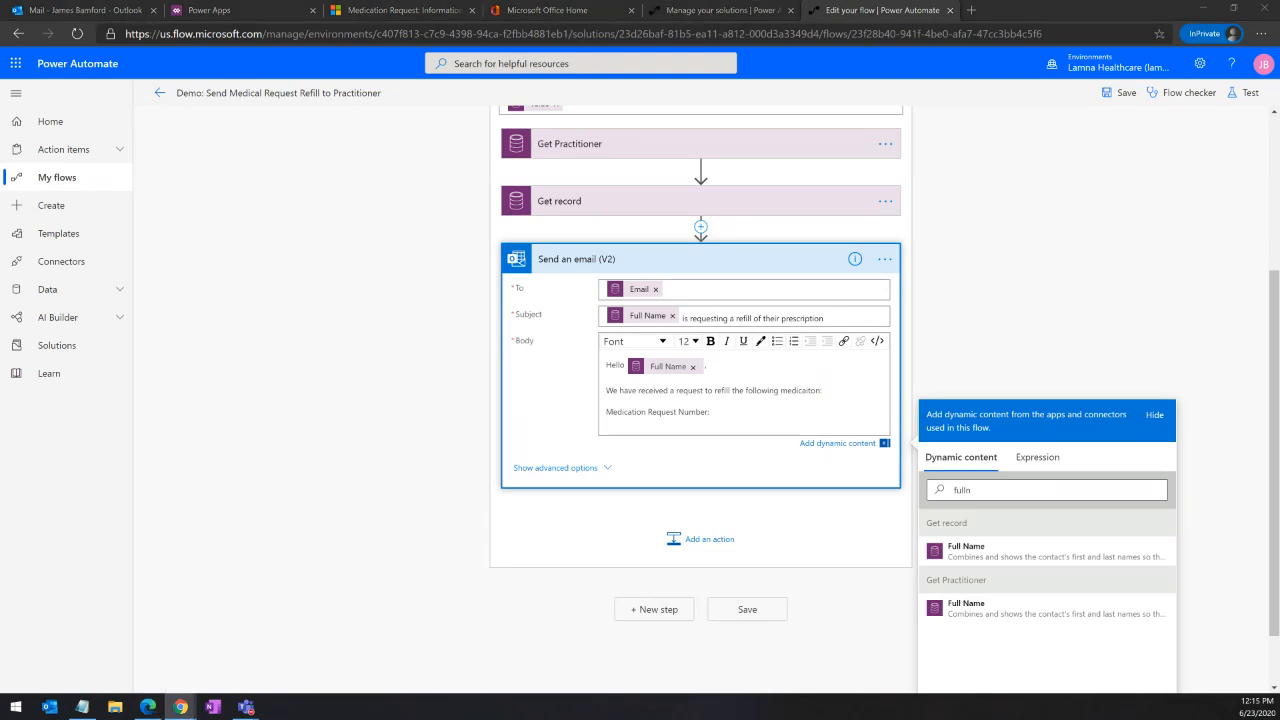
pyautogui.click(619, 423)
pyautogui.write('Medication')
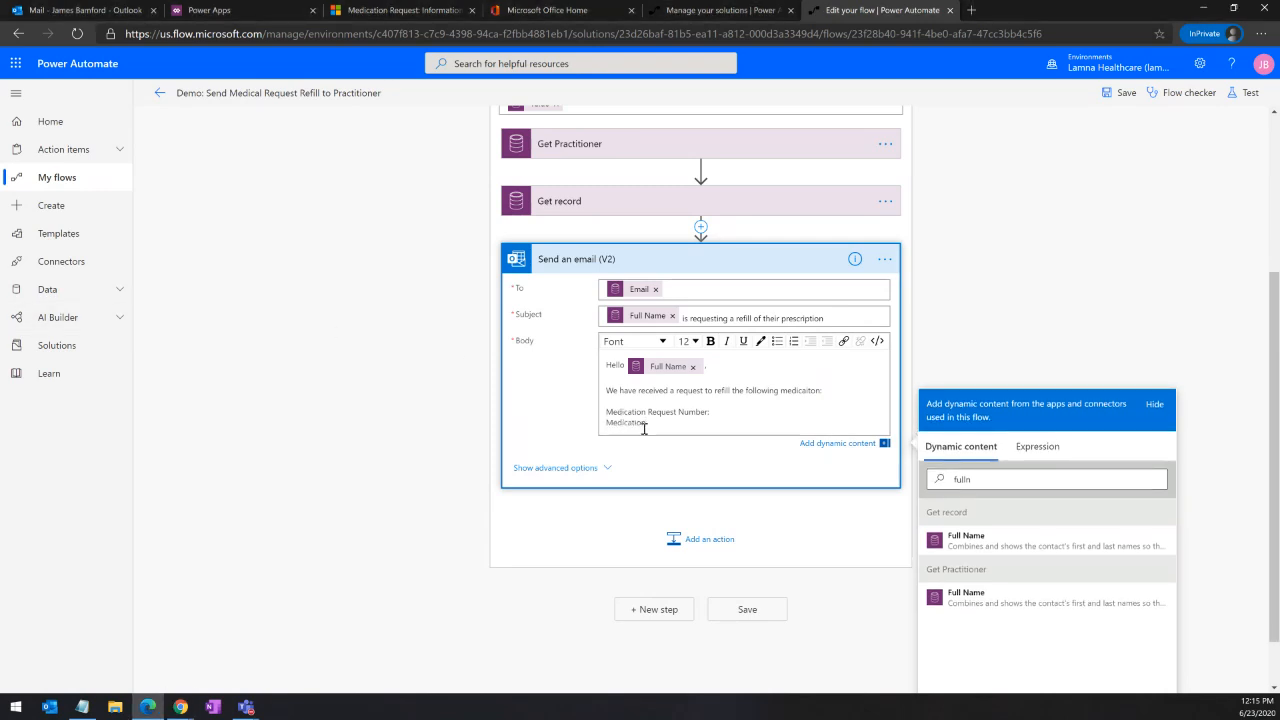
pyautogui.write(':')
pyautogui.press('Return')
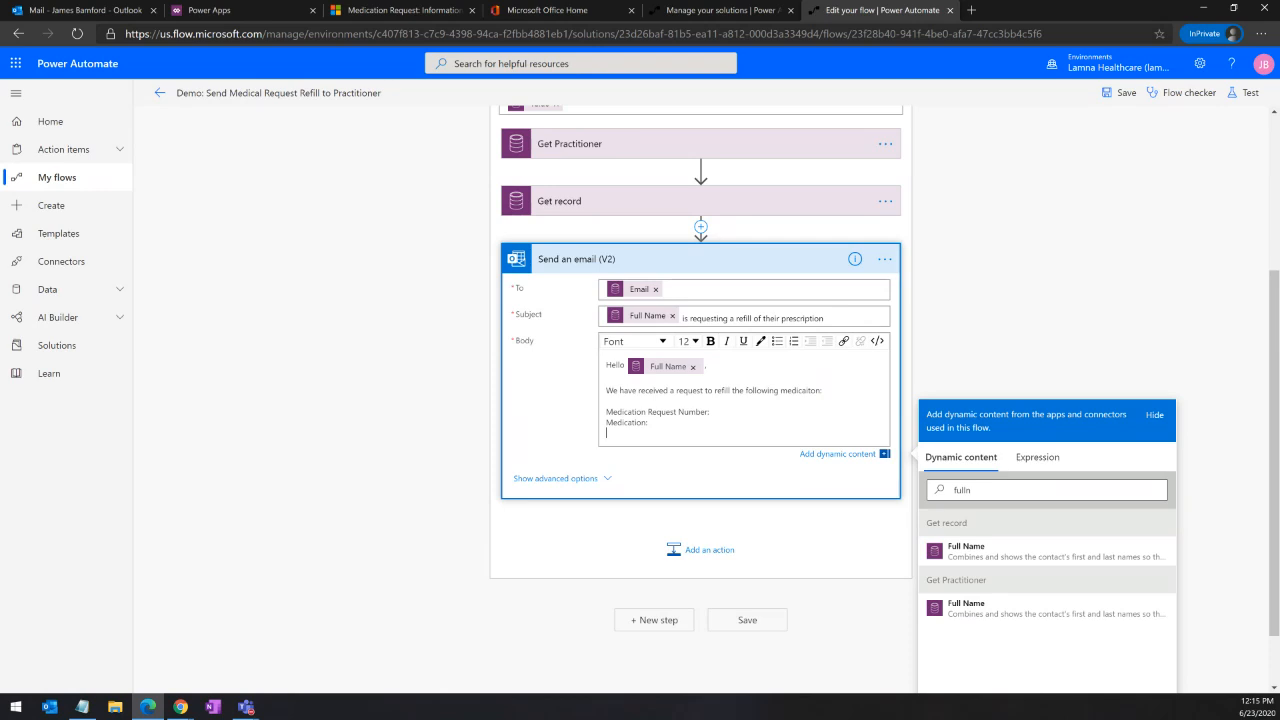
# Step: Add the labels "Quantity:" and "Current Refill:" on separate lines below the Medication label, followed by blank lines
pyautogui.hotkey('alt', 'Tab')
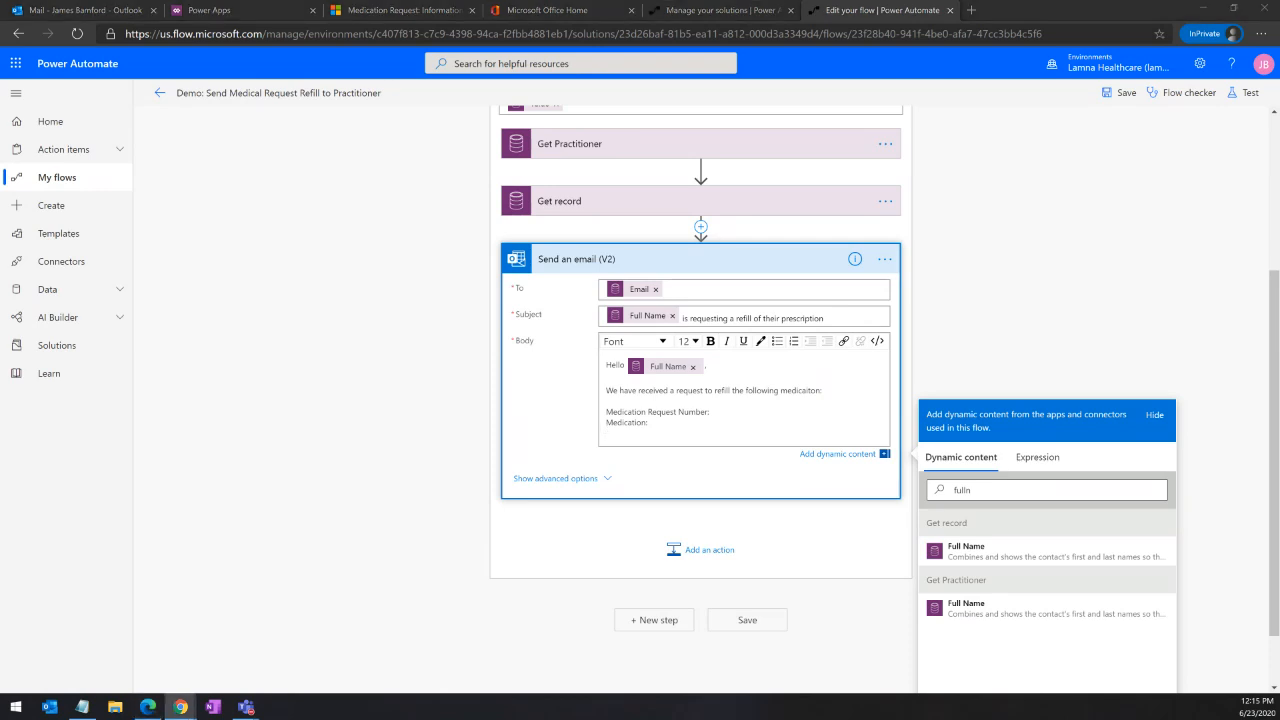
pyautogui.click(620, 433)
pyautogui.write('Quantity')
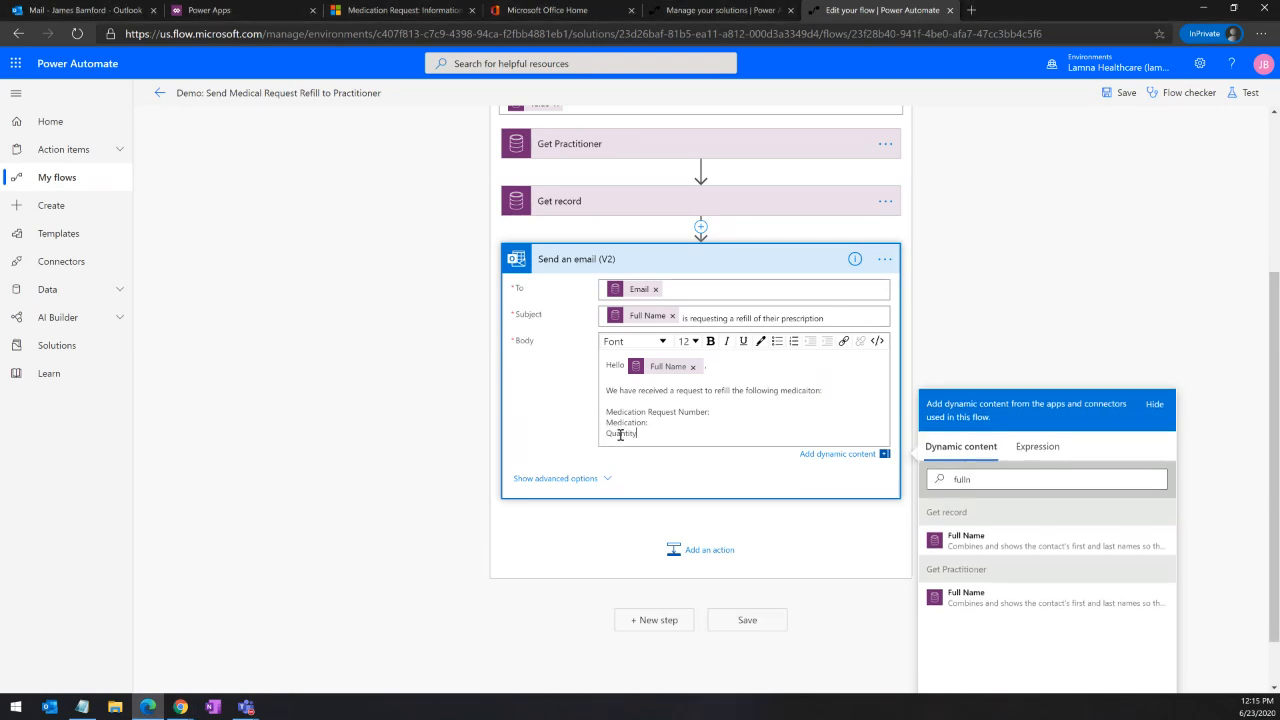
pyautogui.press('Return')
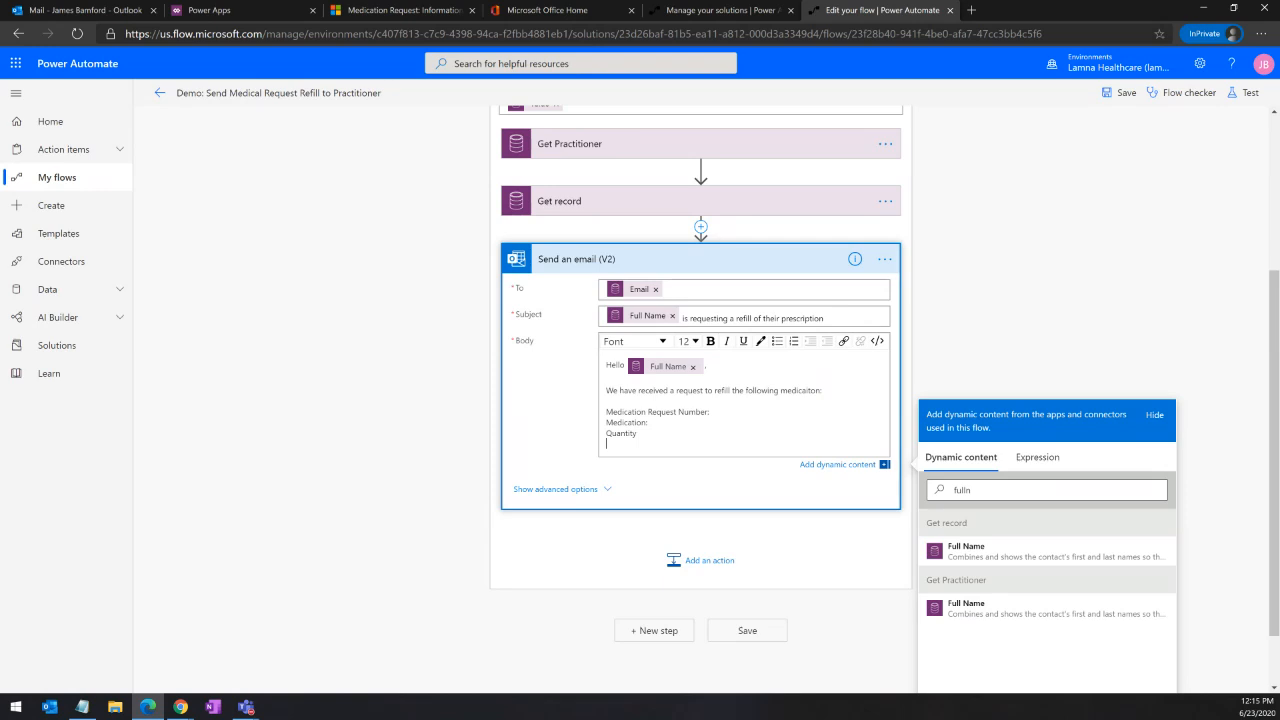
pyautogui.hotkey('alt', 'Tab')
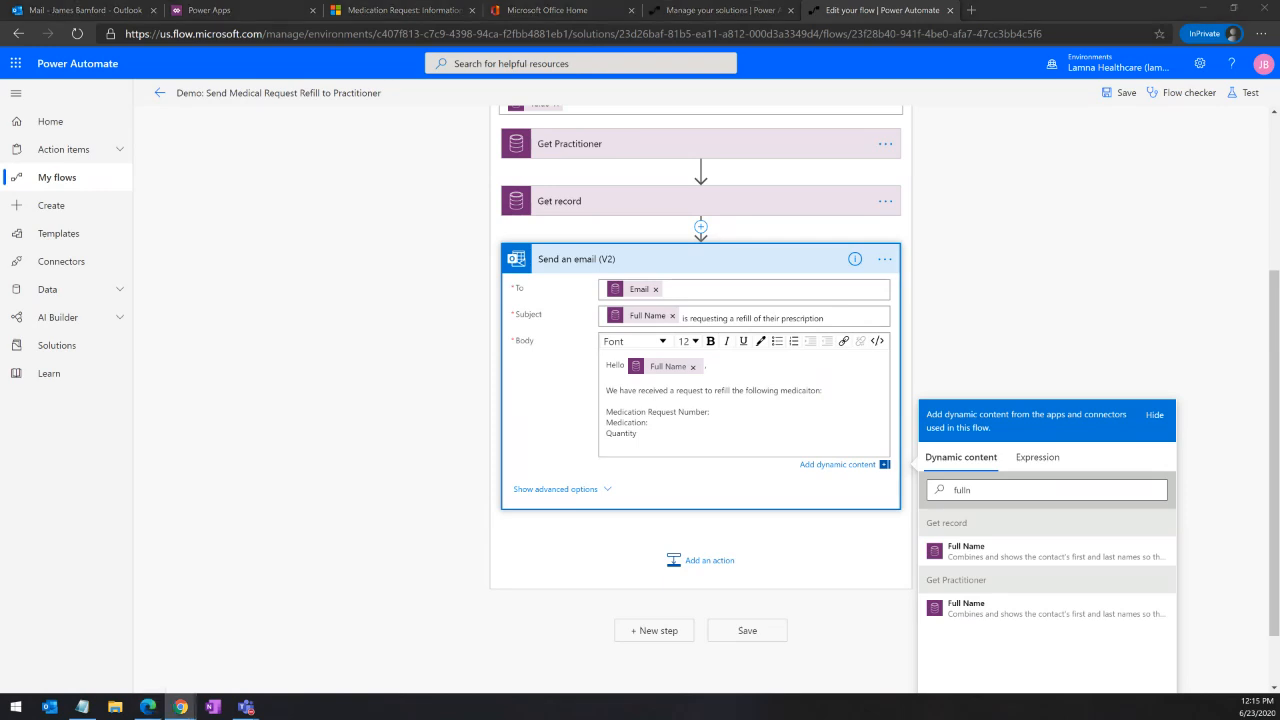
pyautogui.click(641, 444)
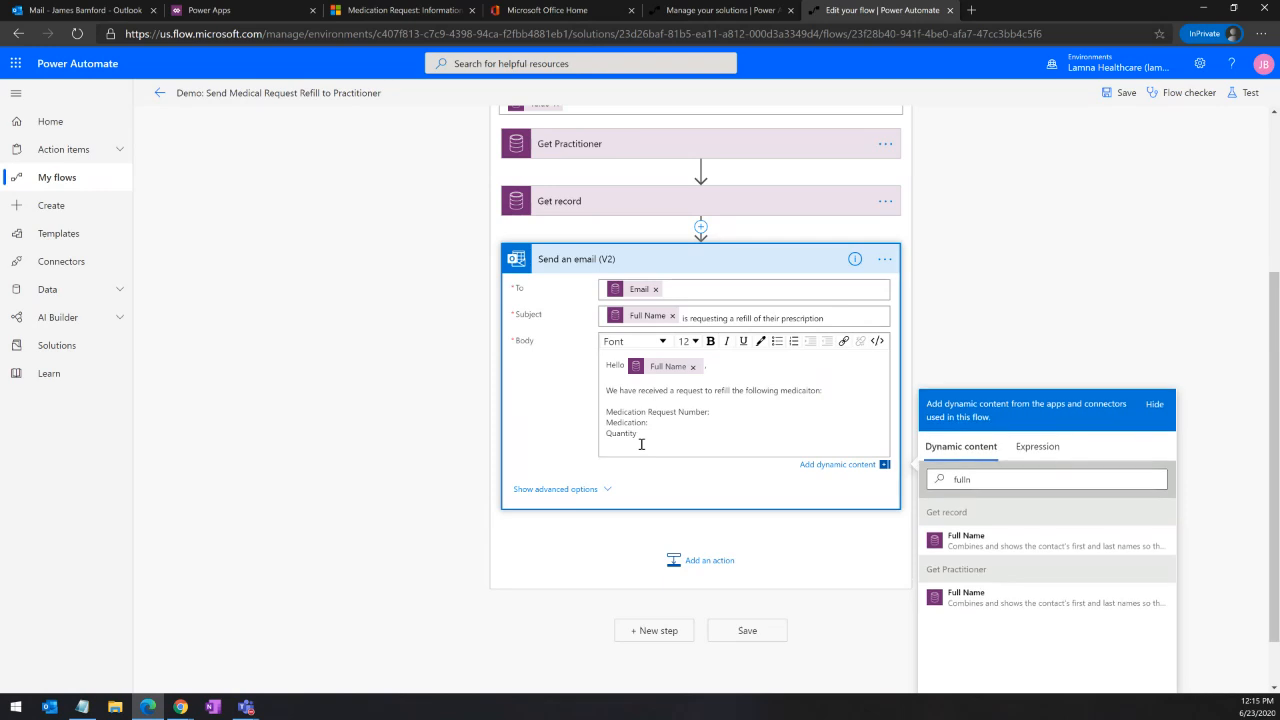
pyautogui.write('Current Refill')
pyautogui.click(656, 439)
pyautogui.write(':')
pyautogui.press('Return')
pyautogui.press('Return')
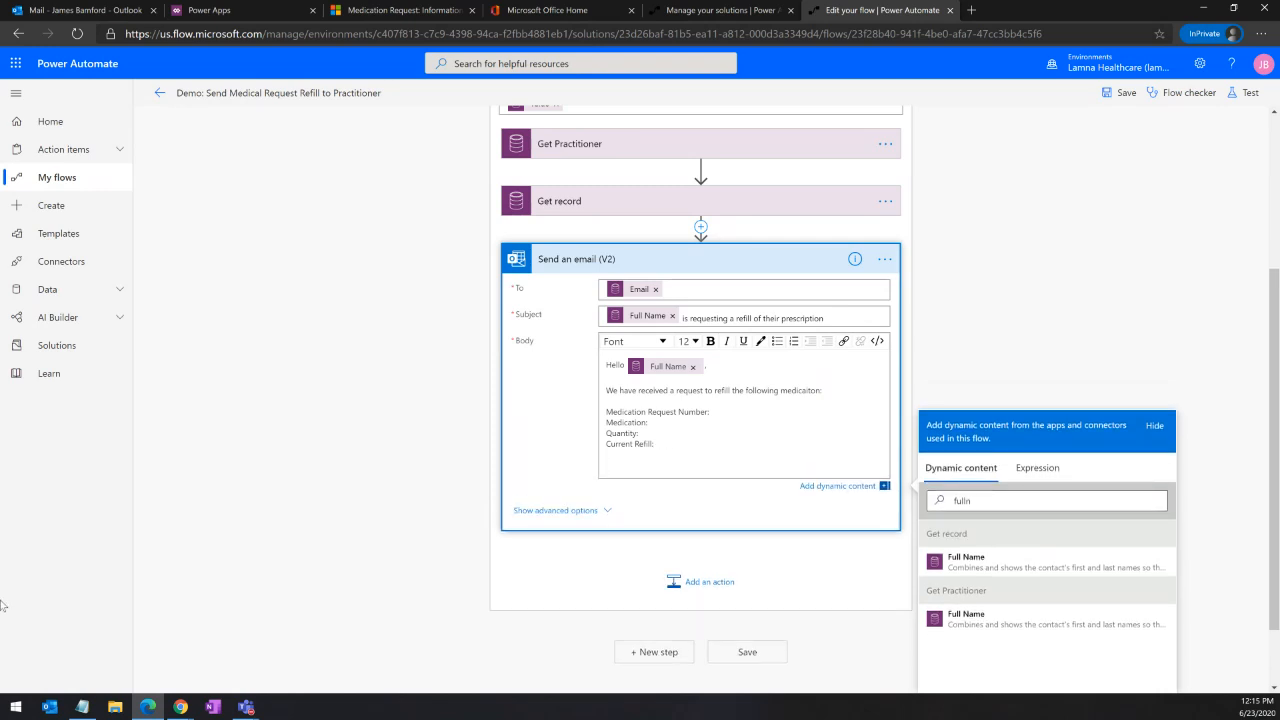
# Step: Close the body with "Please contact the patient at your earliest convenience.", "Thank you," and "Medication Request Bot" on the last line
pyautogui.hotkey('alt', 'Tab')
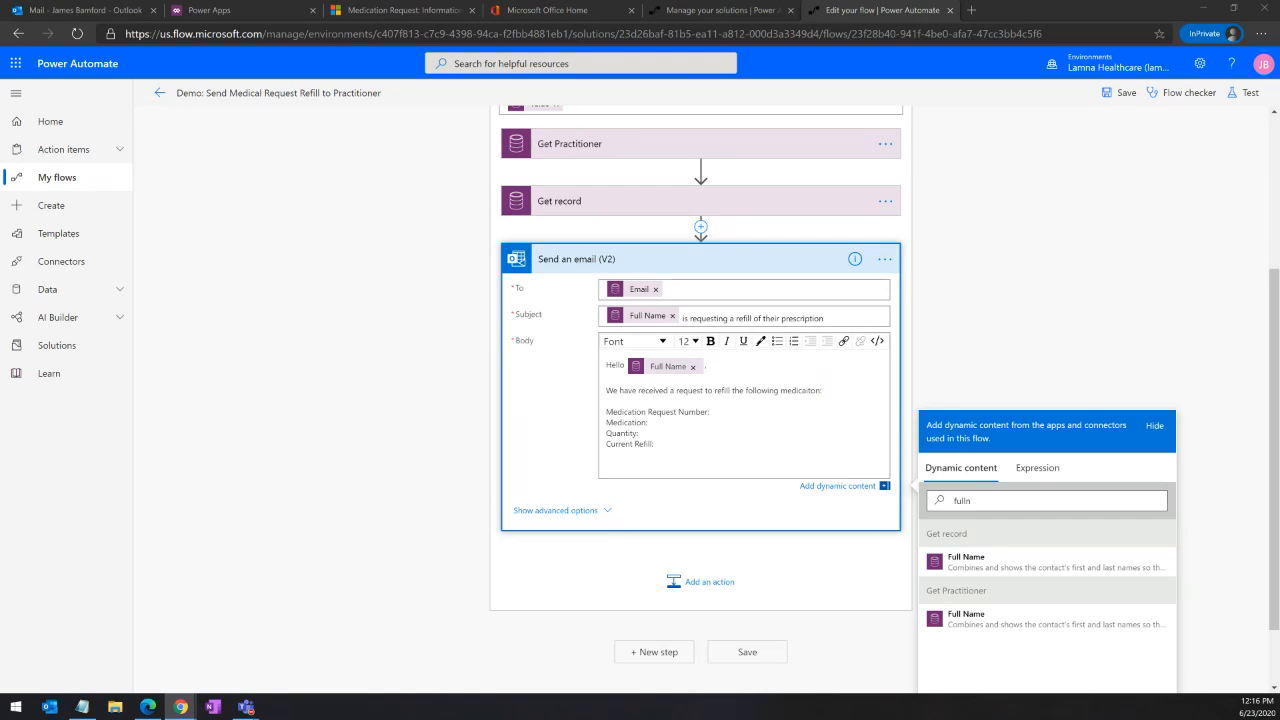
pyautogui.click(626, 466)
pyautogui.write('Please contact the patient at your earliest convenience.  Thank you, Medication Request Bot')
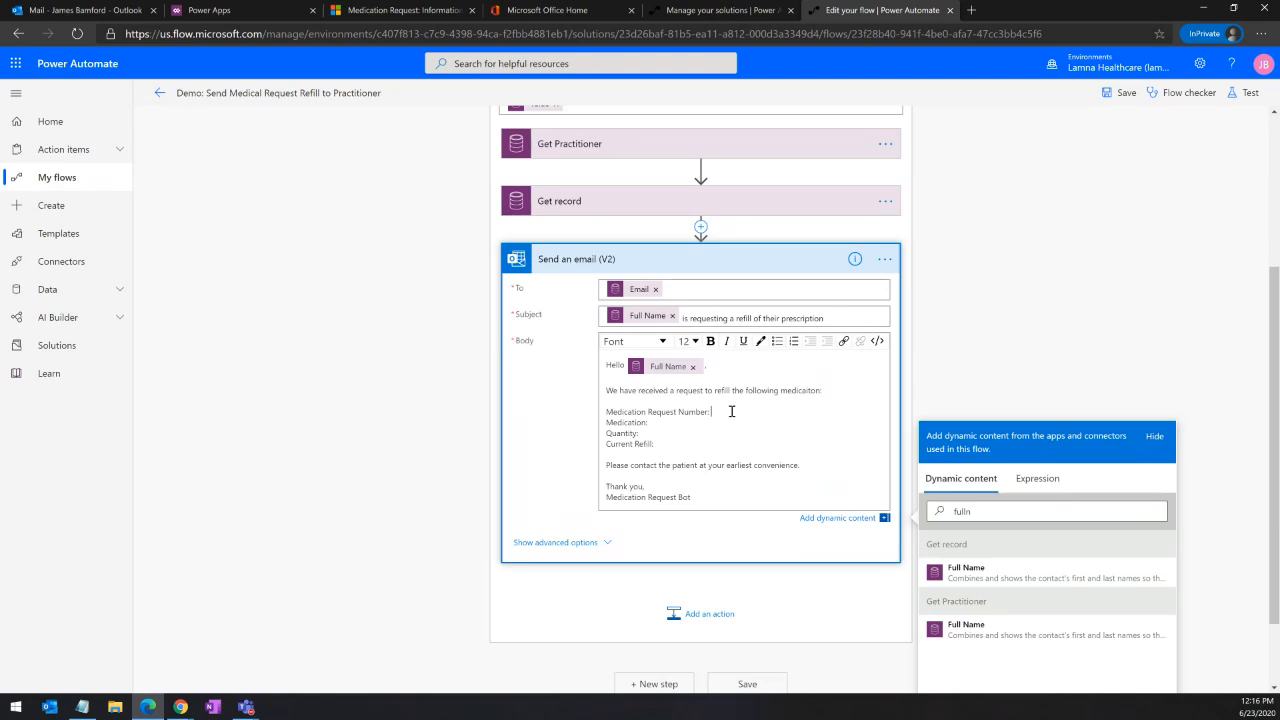
# Step: Insert the Medication Request Number dynamic value from List records after the "Medication Request Number:" label
pyautogui.doubleClick(955, 511)
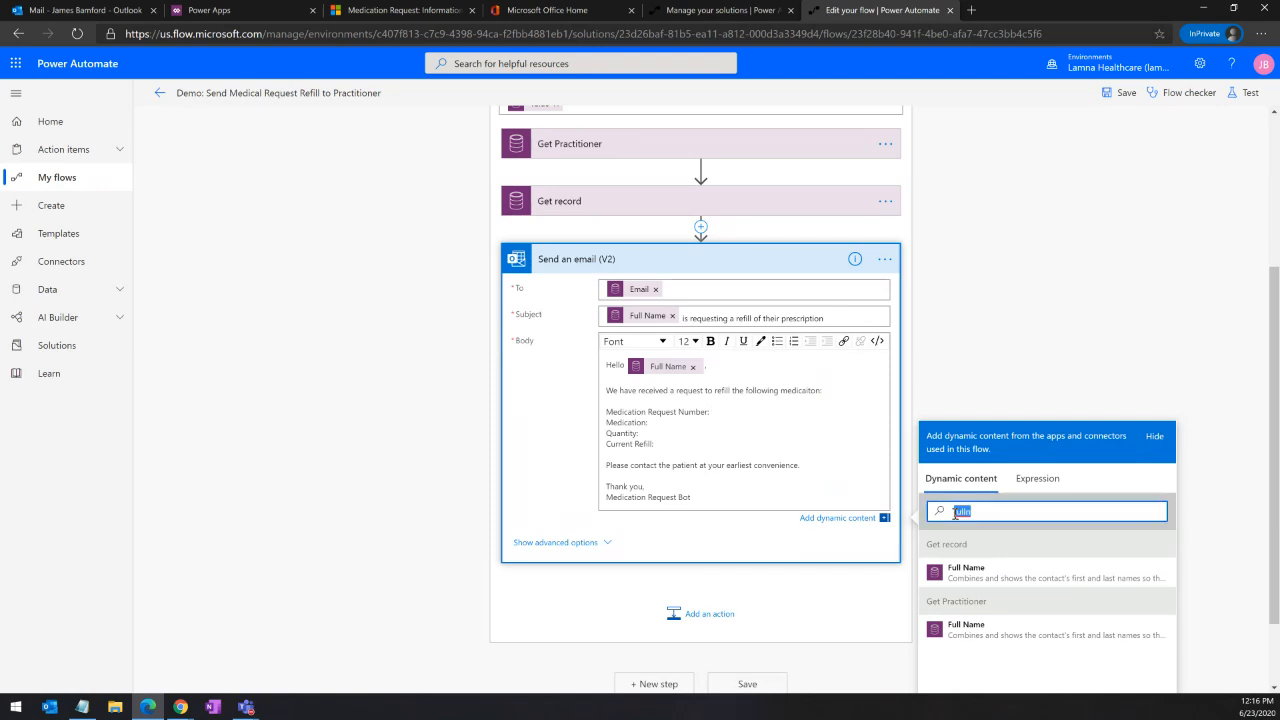
pyautogui.write('med')
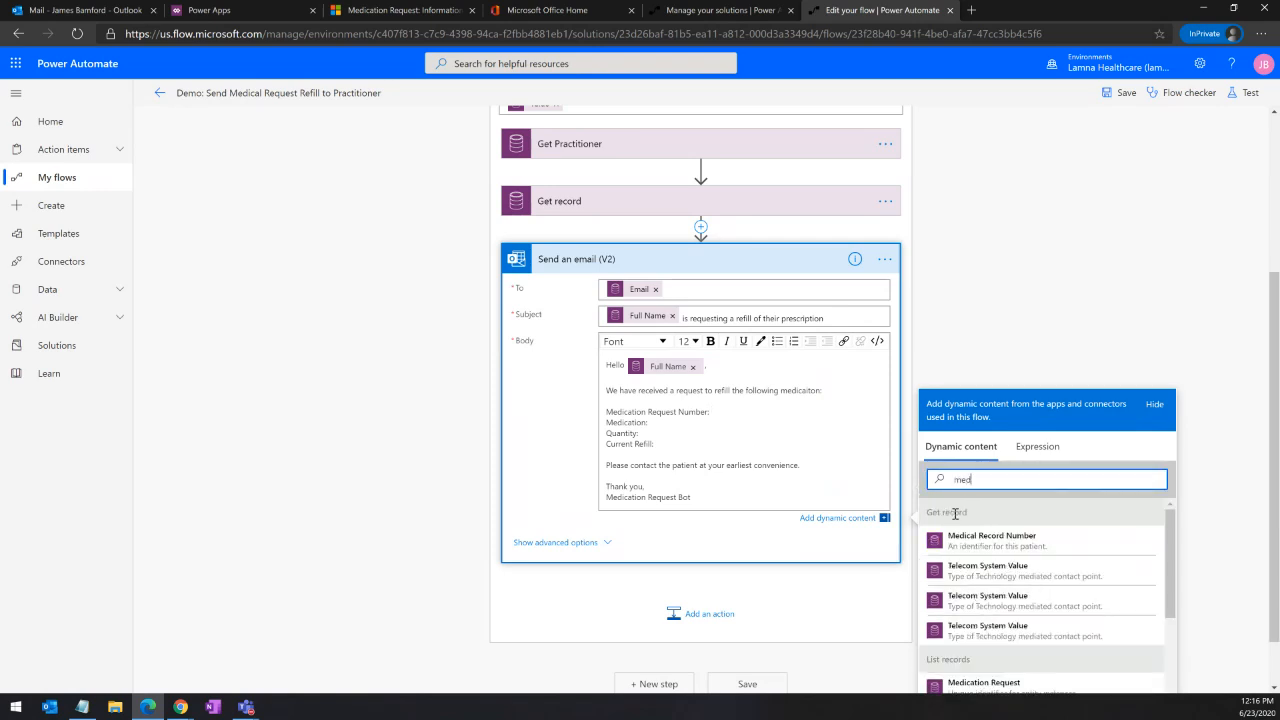
pyautogui.write('ication')
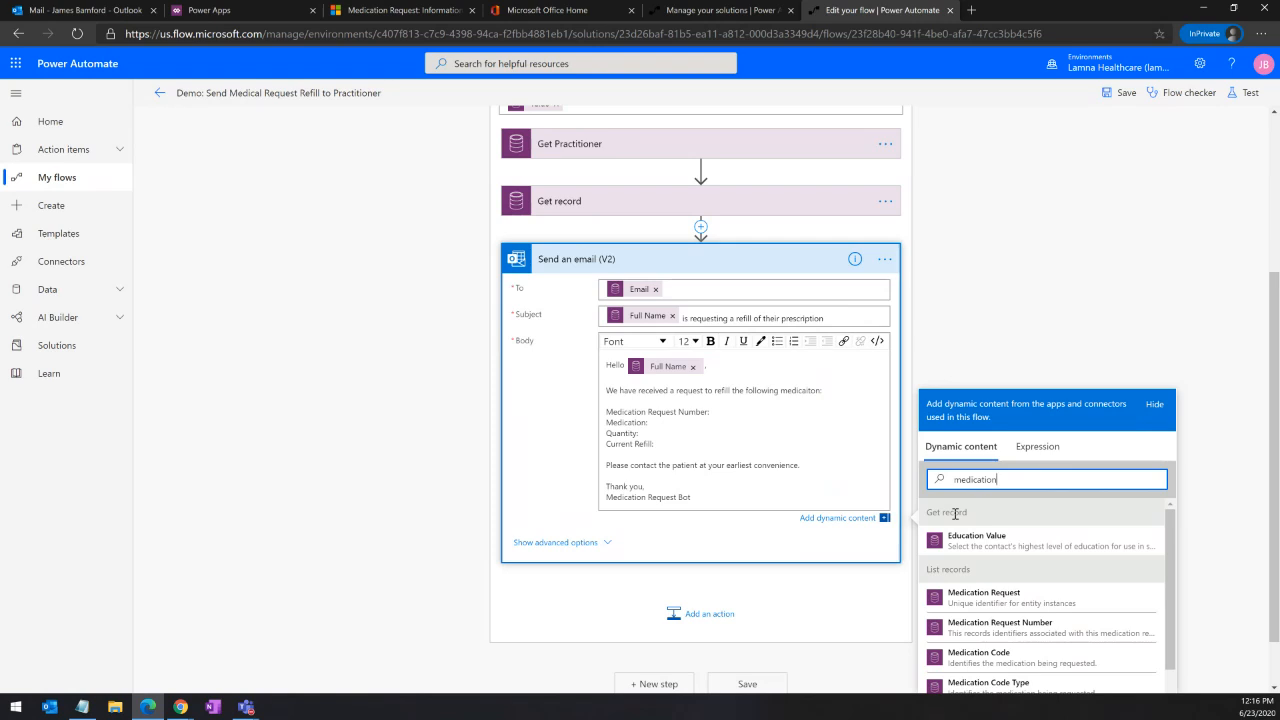
pyautogui.press('BackSpace')
pyautogui.press('BackSpace')
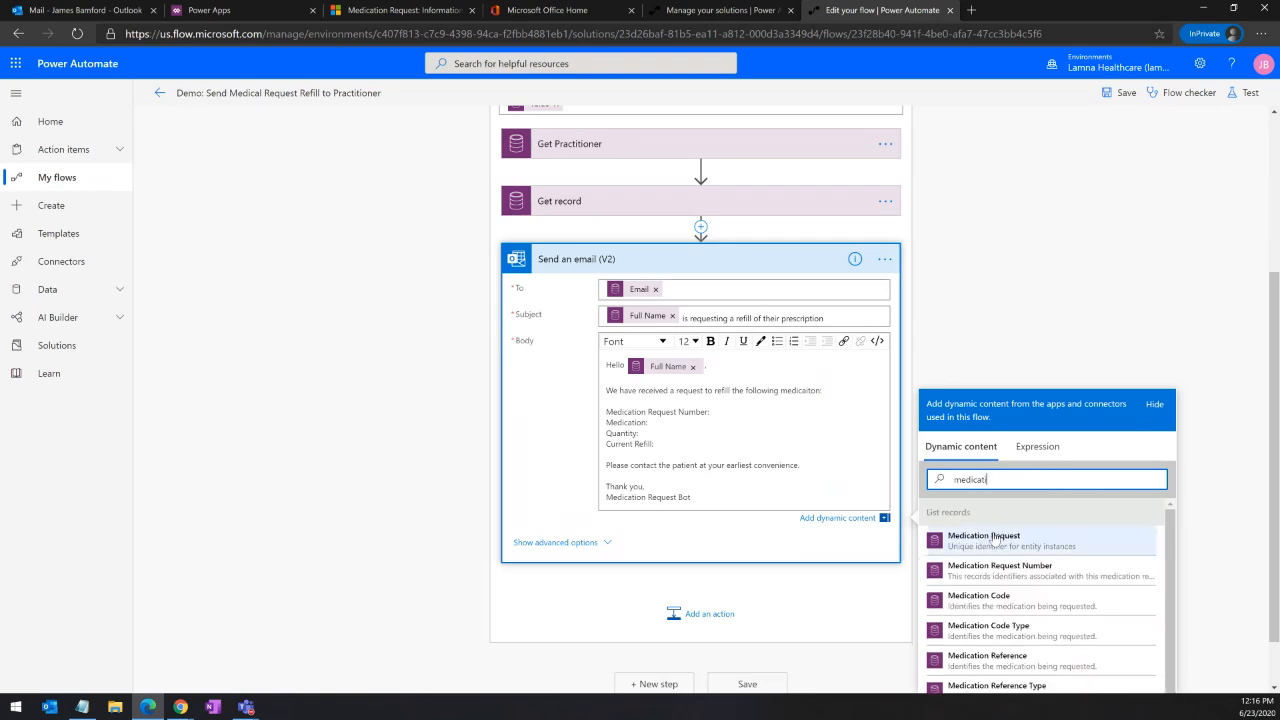
pyautogui.click(997, 568)
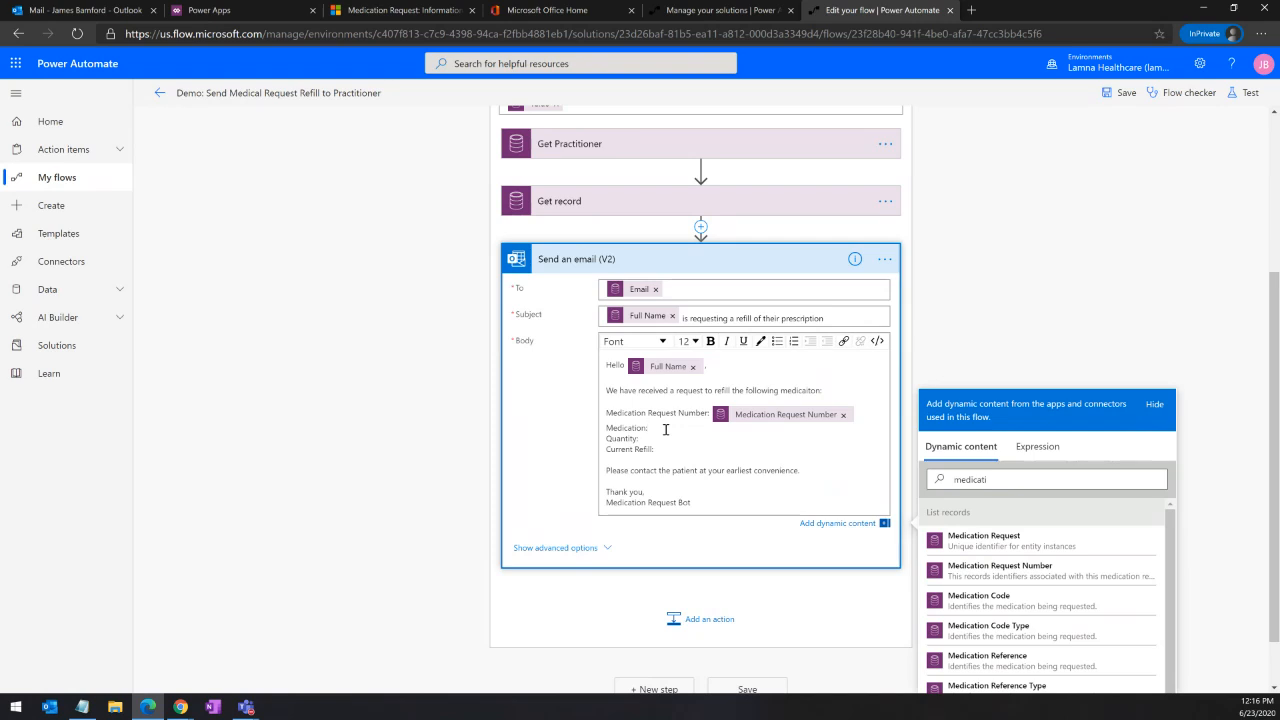
# Step: Insert the Name dynamic value from List records after the "Medication:" label
pyautogui.moveTo(1017, 476); pyautogui.dragTo(913, 483)
pyautogui.press('BackSpace')
pyautogui.write('Name')
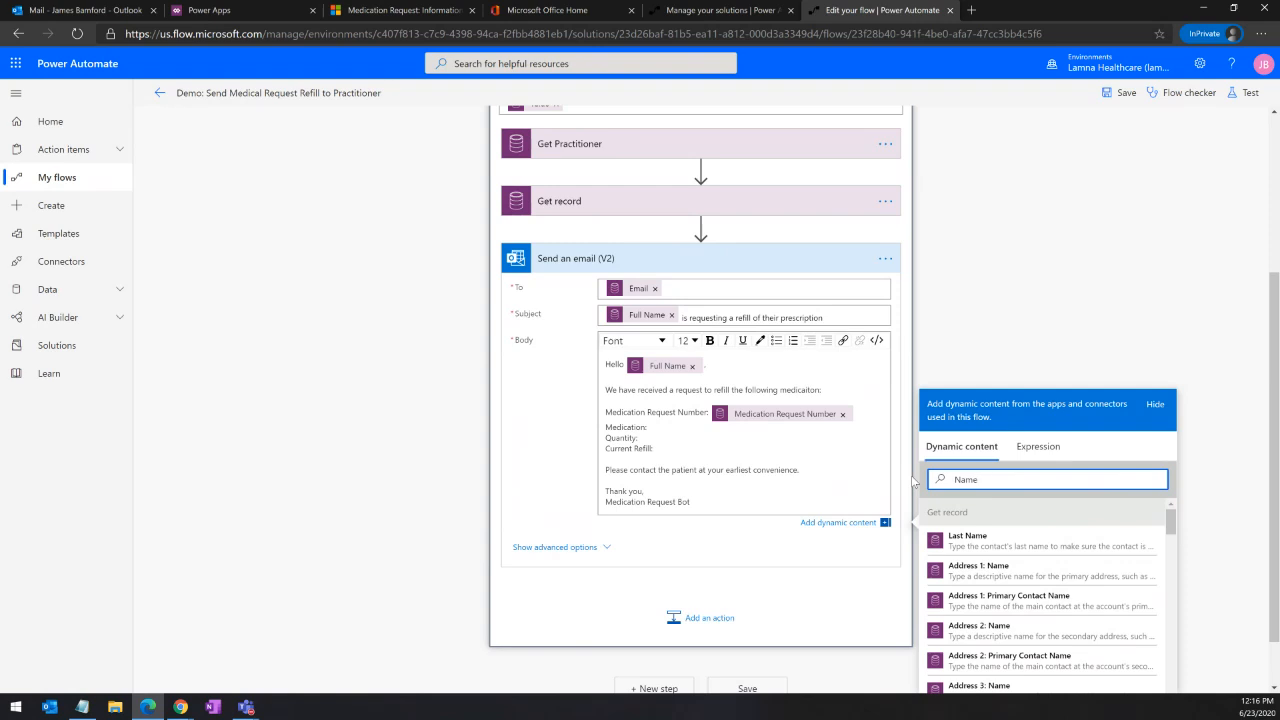
pyautogui.scroll(-1, 1222, 458)
pyautogui.scroll(-1, 1125, 494)
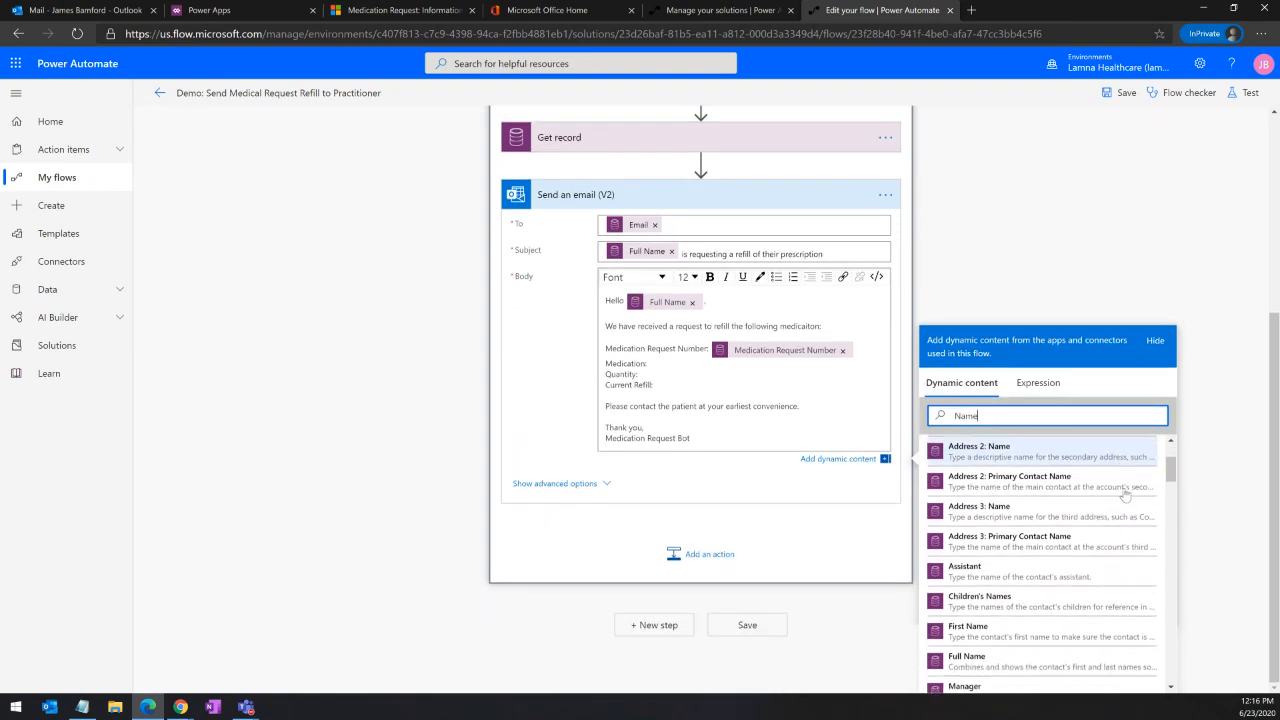
pyautogui.scroll(-8, 1125, 496)
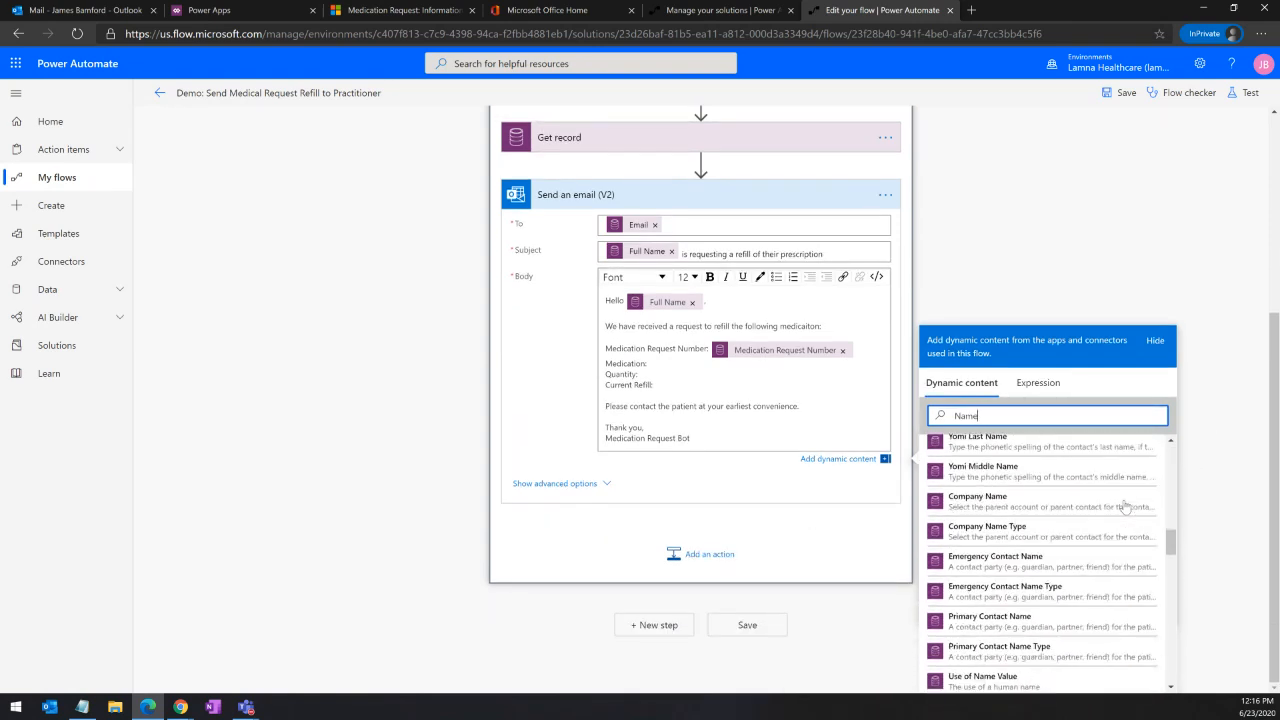
pyautogui.scroll(-8, 1125, 507)
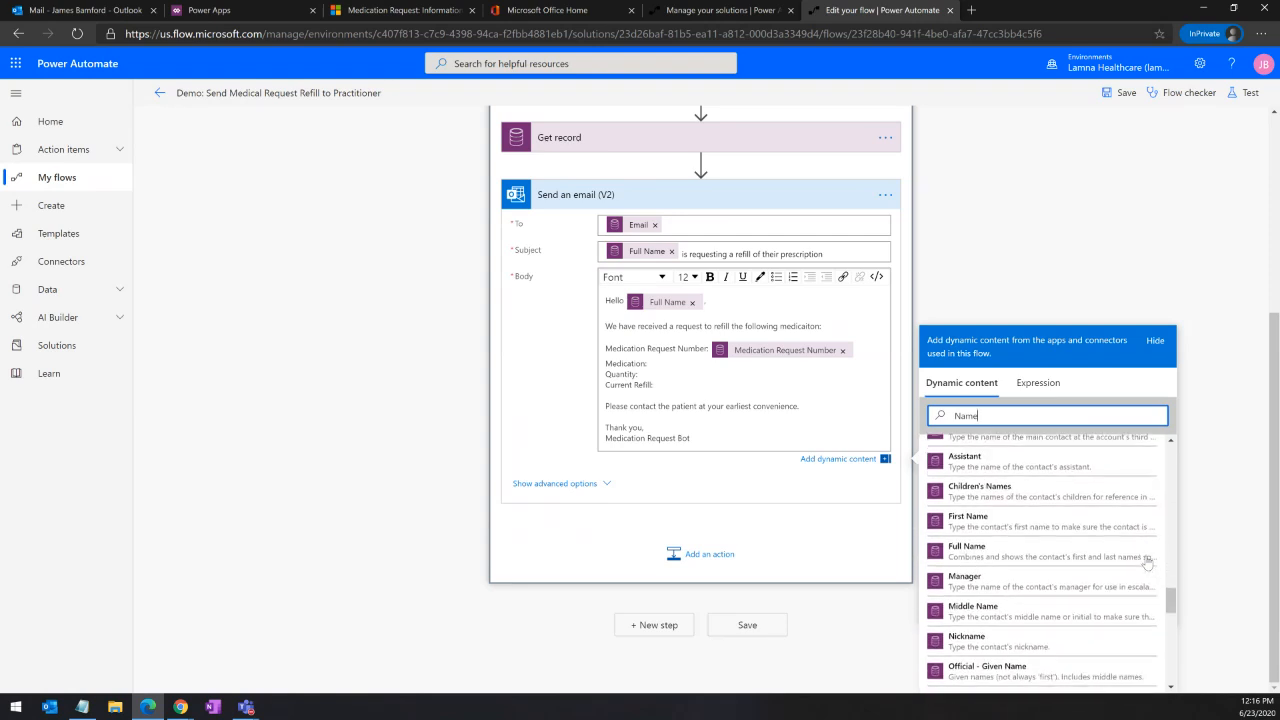
pyautogui.scroll(-8, 1147, 565)
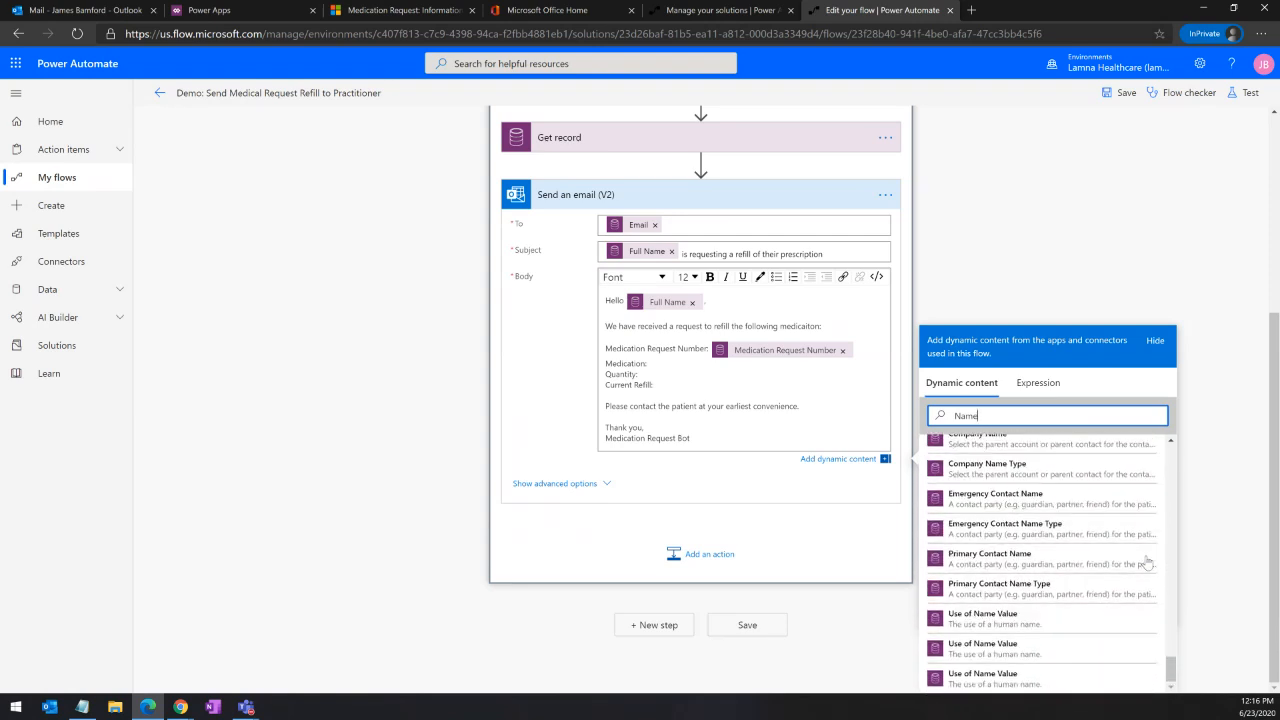
pyautogui.scroll(8, 1147, 563)
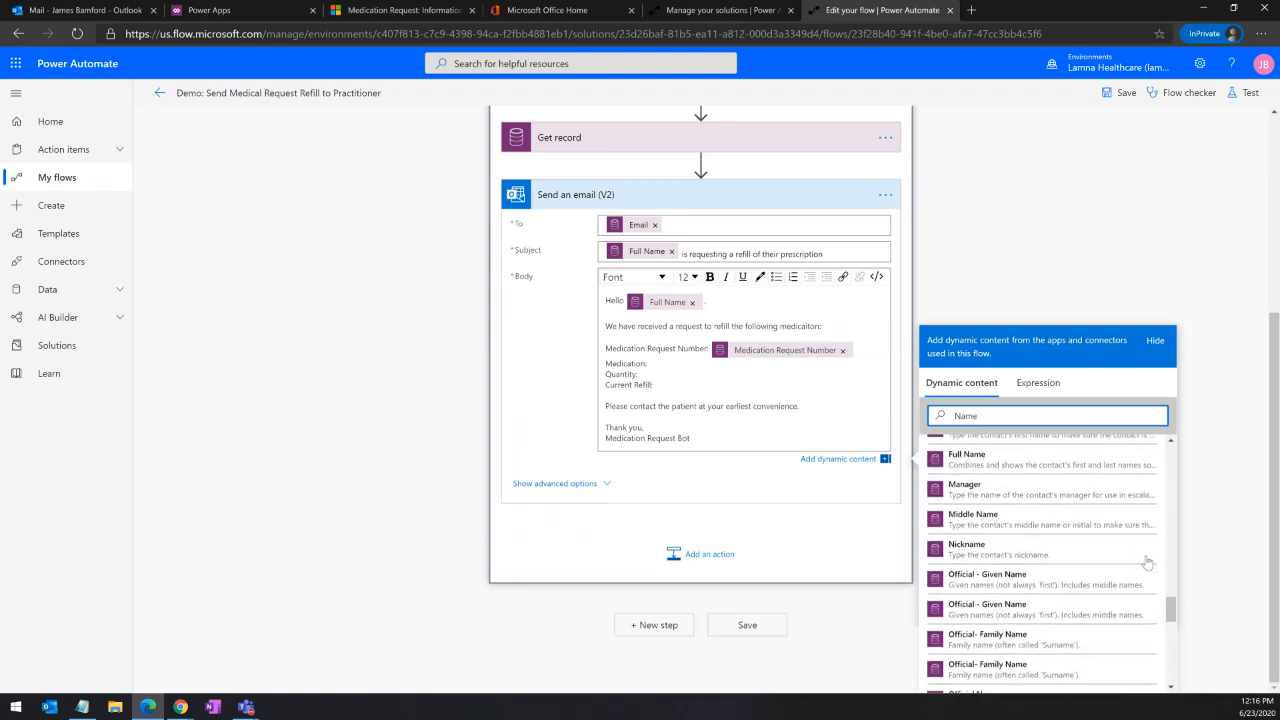
pyautogui.scroll(8, 1147, 563)
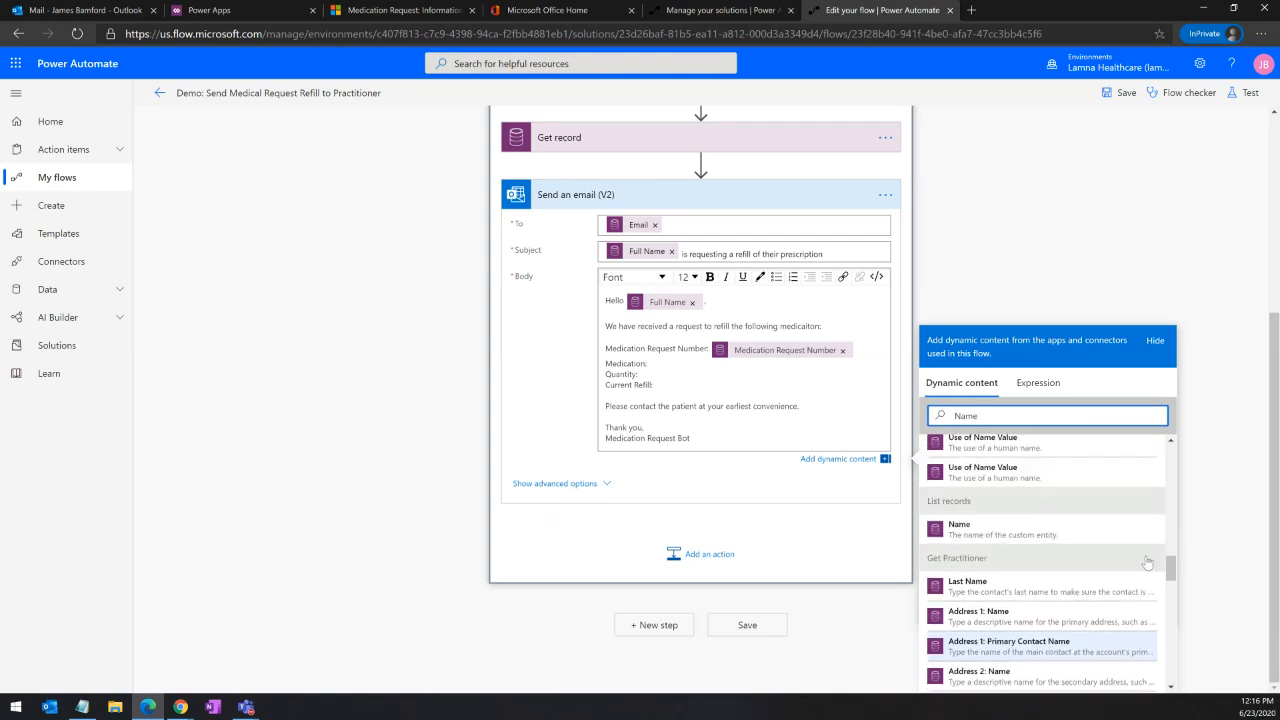
pyautogui.click(1015, 530)
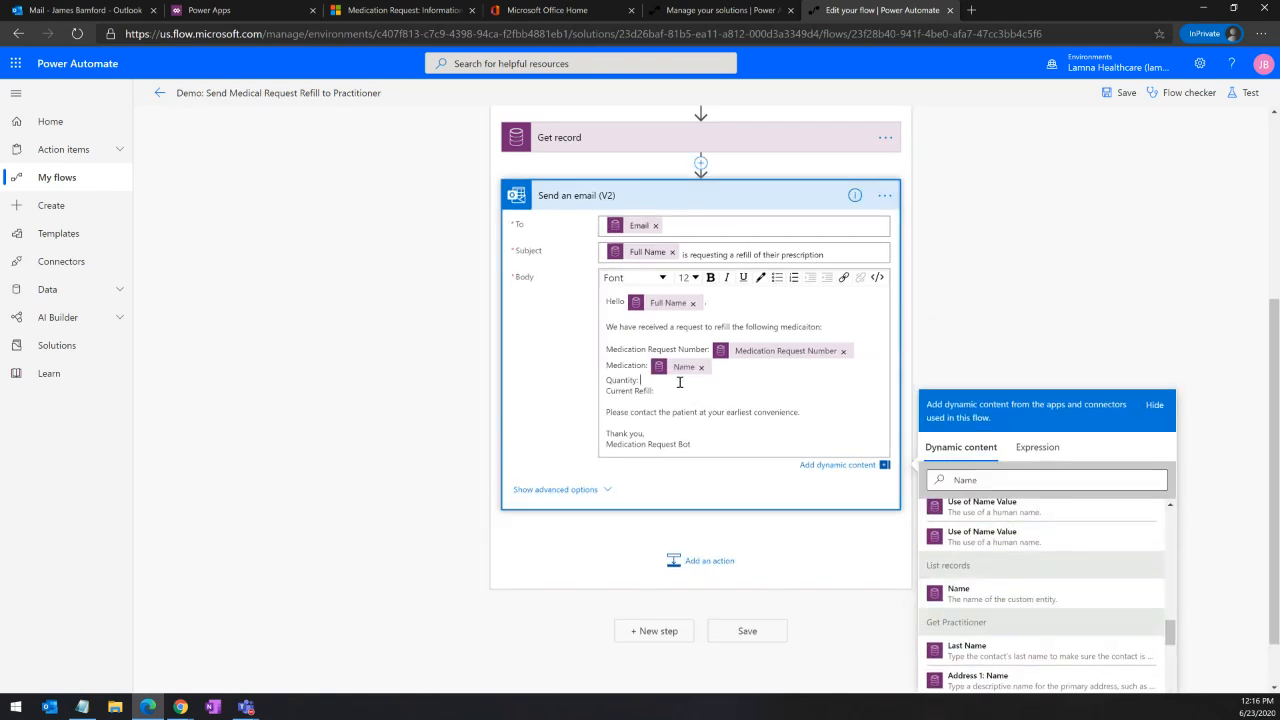
# Step: Insert the Dispense Request Quantity dynamic value from List records after the "Quantity:" label
pyautogui.click(1007, 480)
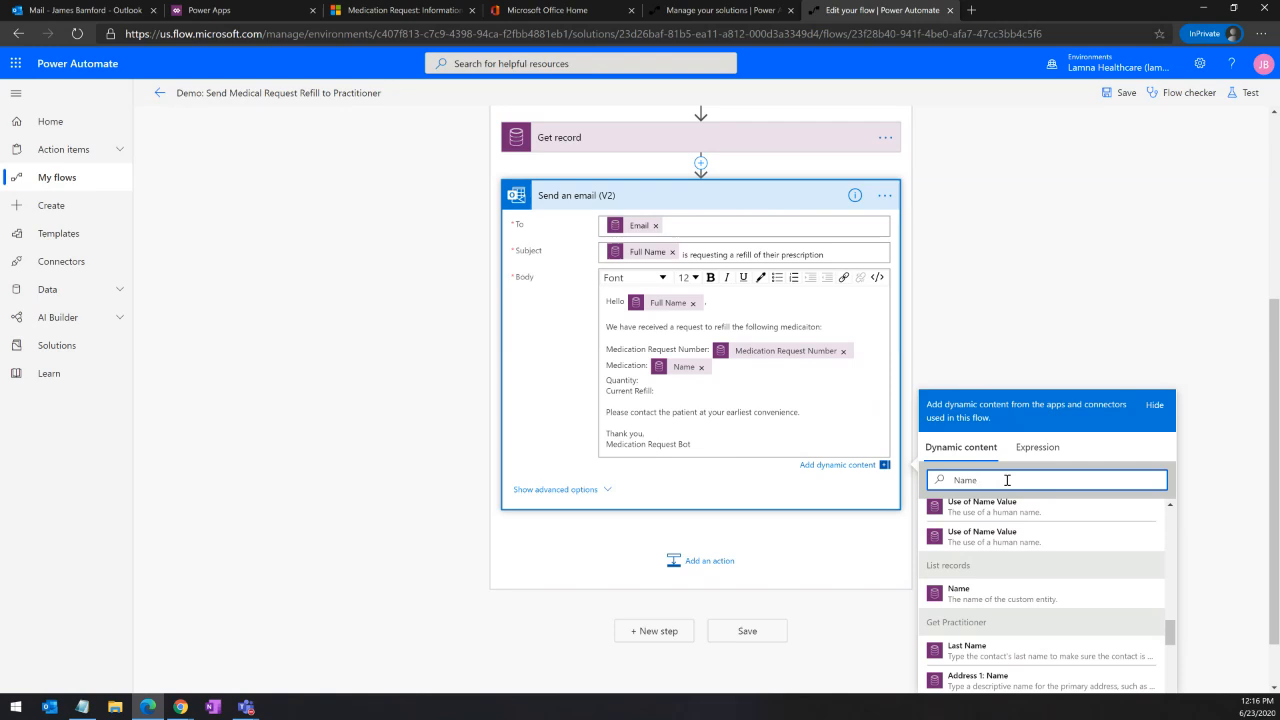
pyautogui.press('BackSpace')
pyautogui.press('BackSpace')
pyautogui.press('BackSpace')
pyautogui.press('BackSpace')
pyautogui.write('Quant')
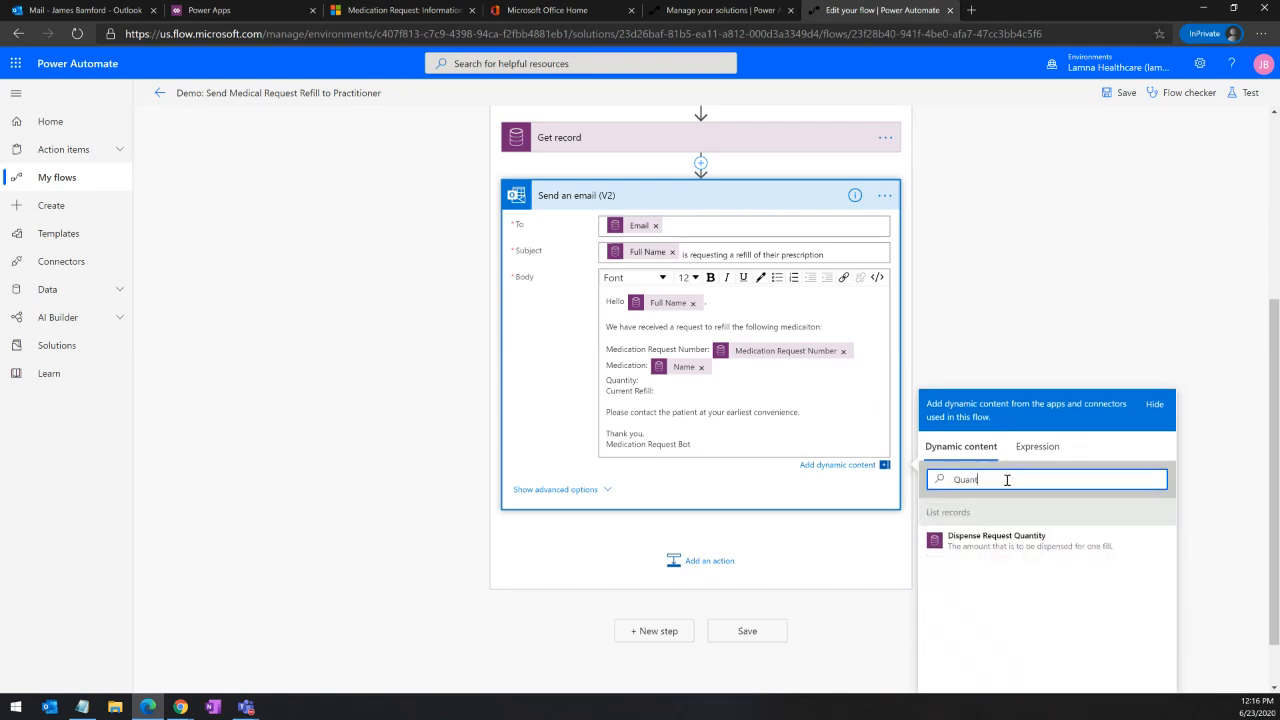
pyautogui.click(990, 537)
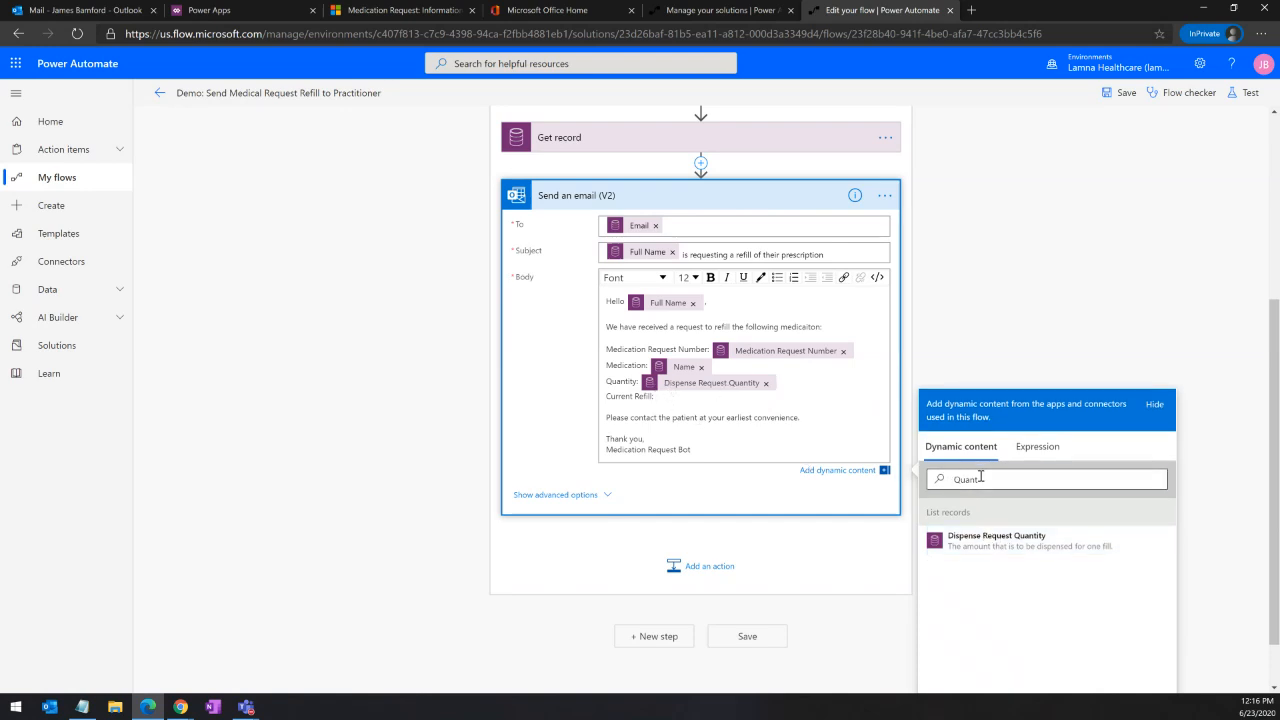
# Step: Clear the dynamic content search and check the name of the repeats field in the Amoxicillin medication request
pyautogui.doubleClick(942, 478)
pyautogui.press('BackSpace')
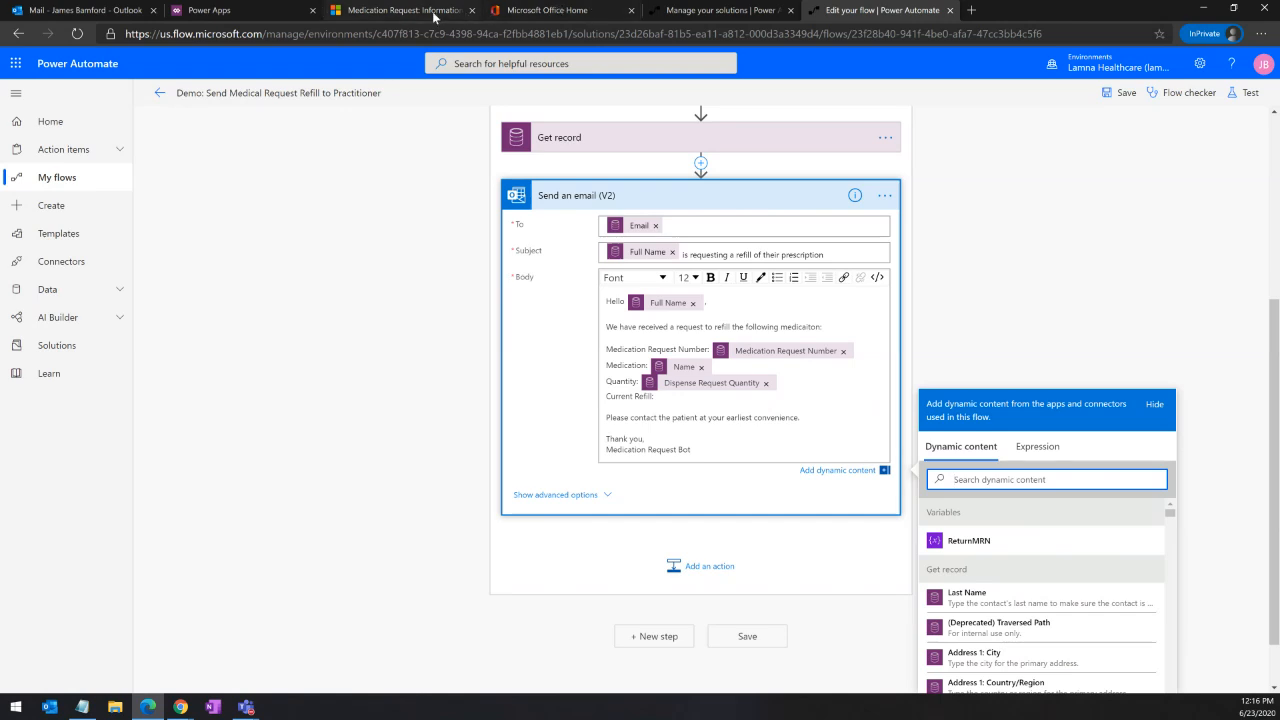
pyautogui.click(435, 15)
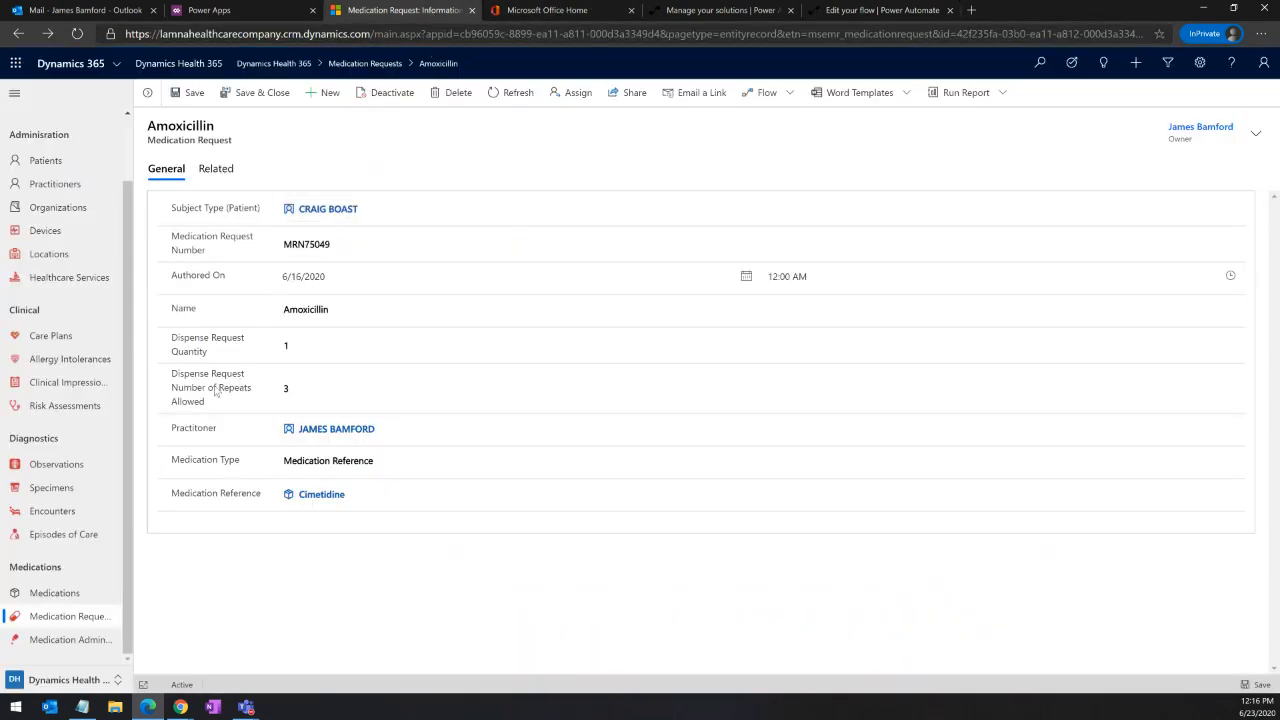
pyautogui.click(854, 12)
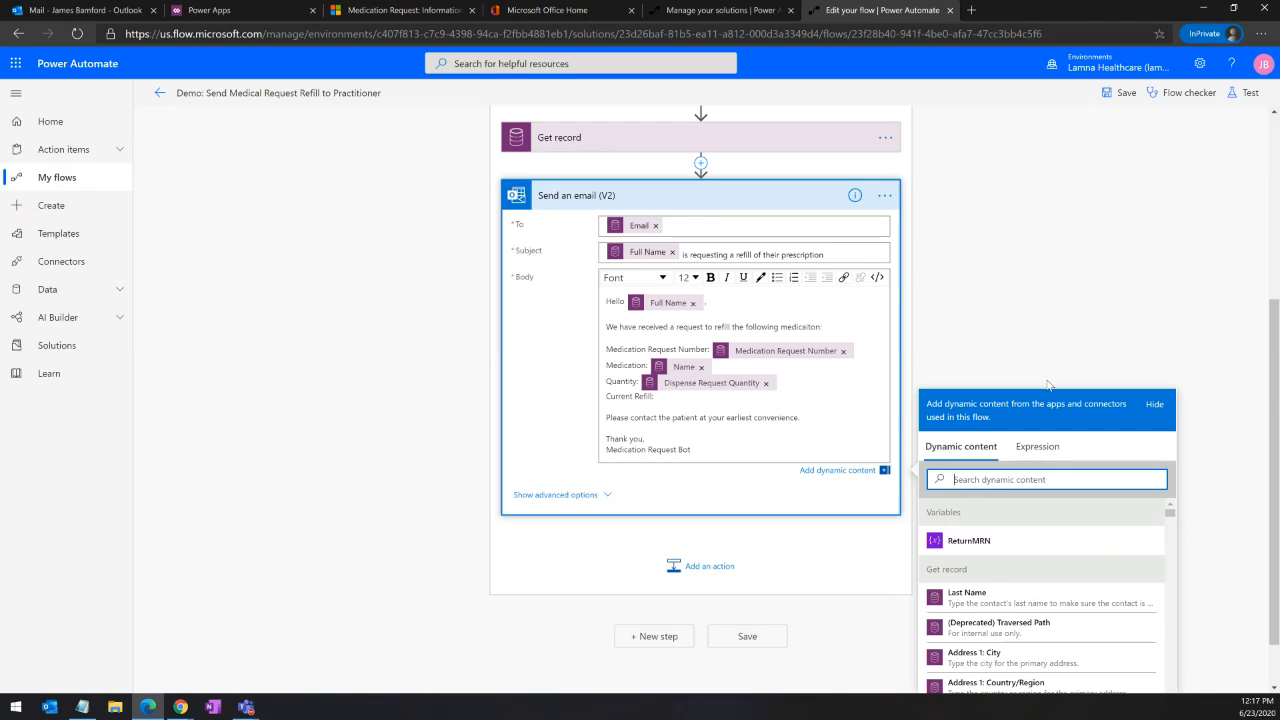
# Step: Try to find the repeats field by searching the dynamic content for "repeat", and clear the search
pyautogui.write('repeat')
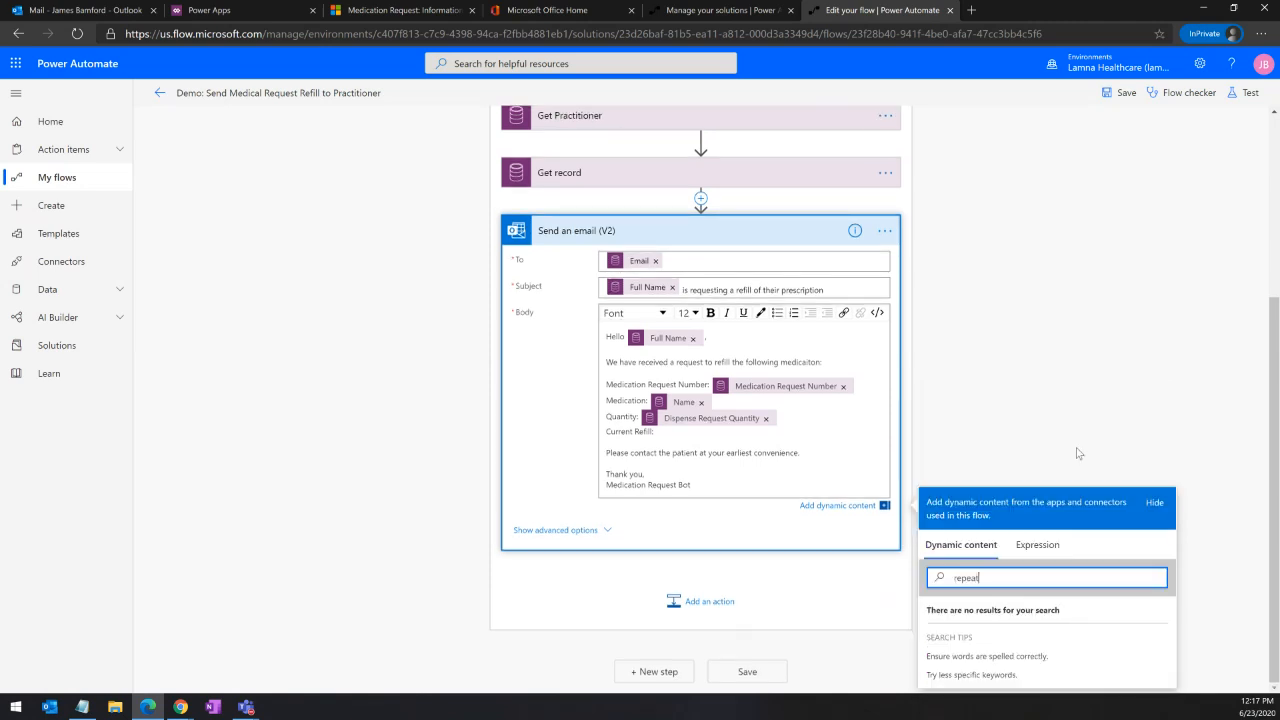
pyautogui.press('BackSpace')
pyautogui.press('BackSpace')
pyautogui.press('BackSpace')
pyautogui.press('BackSpace')
pyautogui.press('BackSpace')
pyautogui.press('BackSpace')
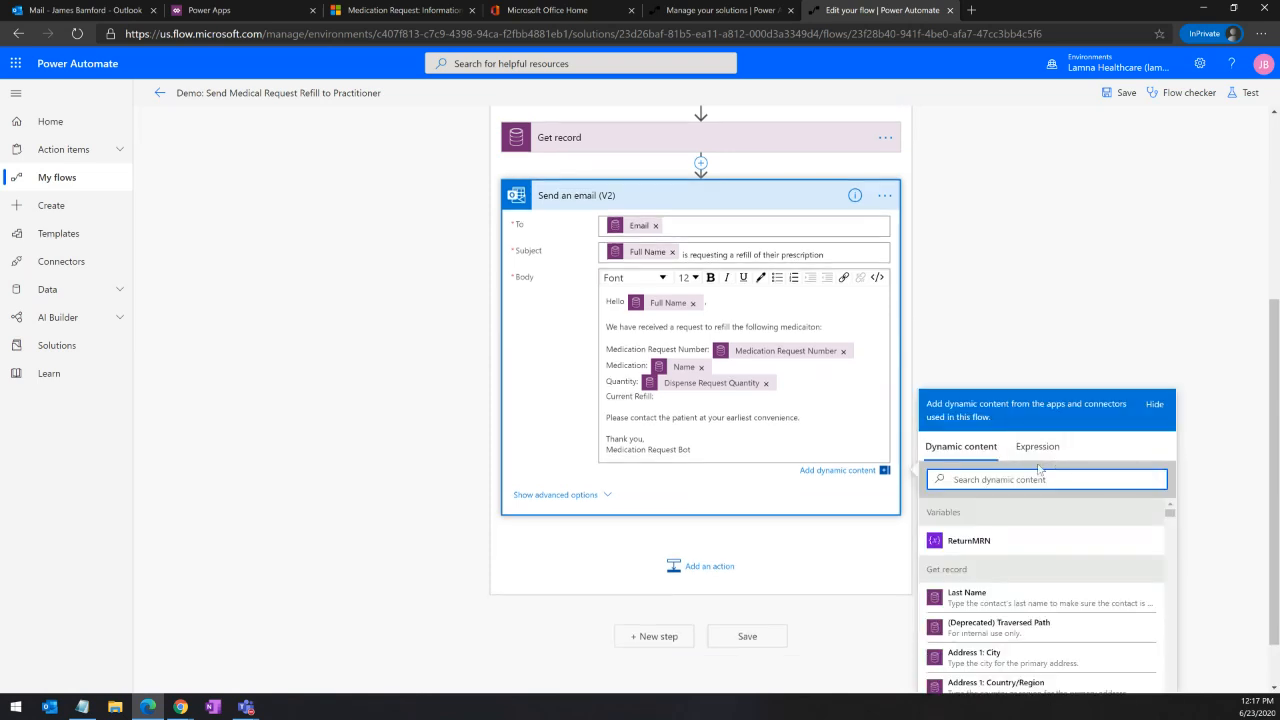
# Step: Insert the Dispense Request Number of Repeats Allowed dynamic value from List records after the "Current Refill:" label
pyautogui.write('disp')
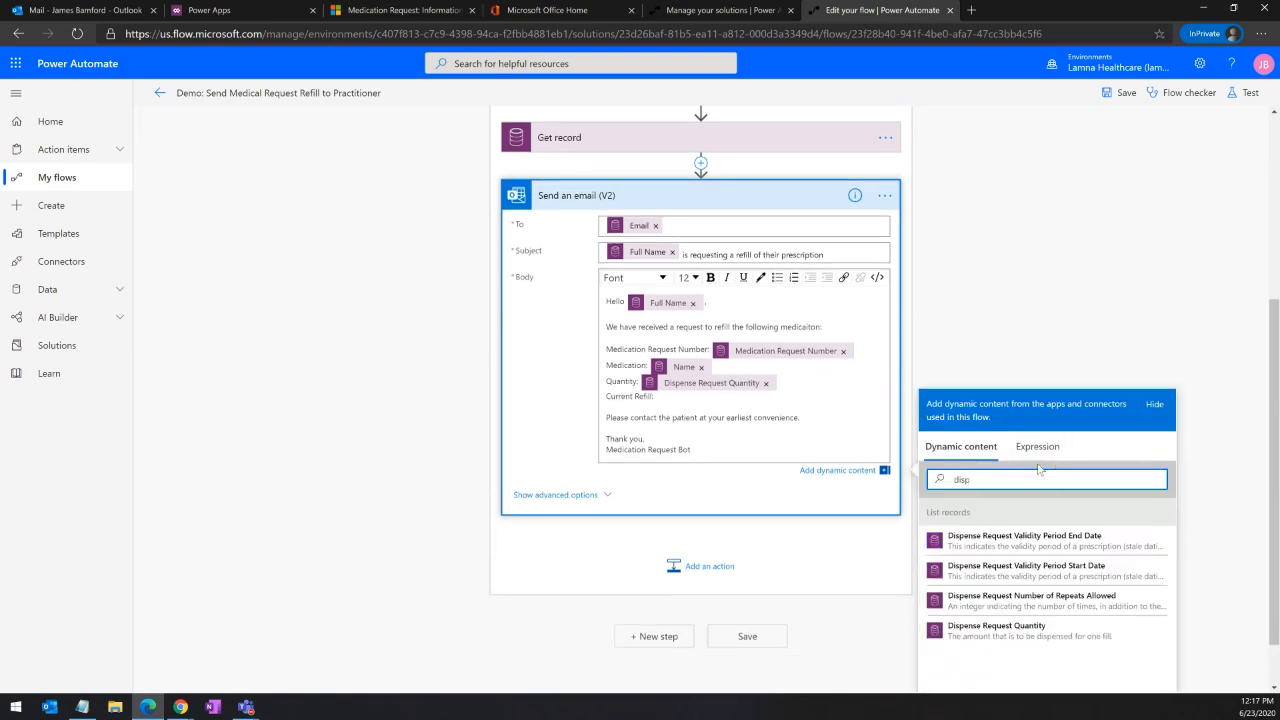
pyautogui.click(1020, 613)
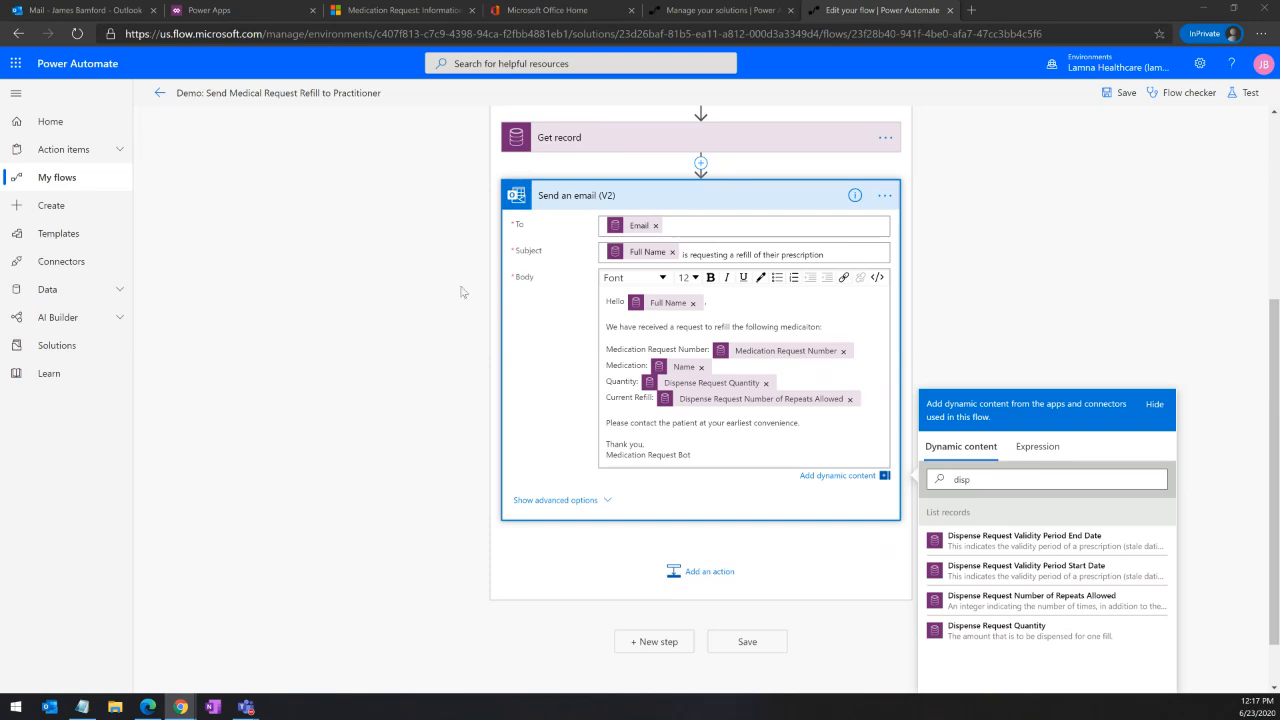
pyautogui.click(1019, 279)
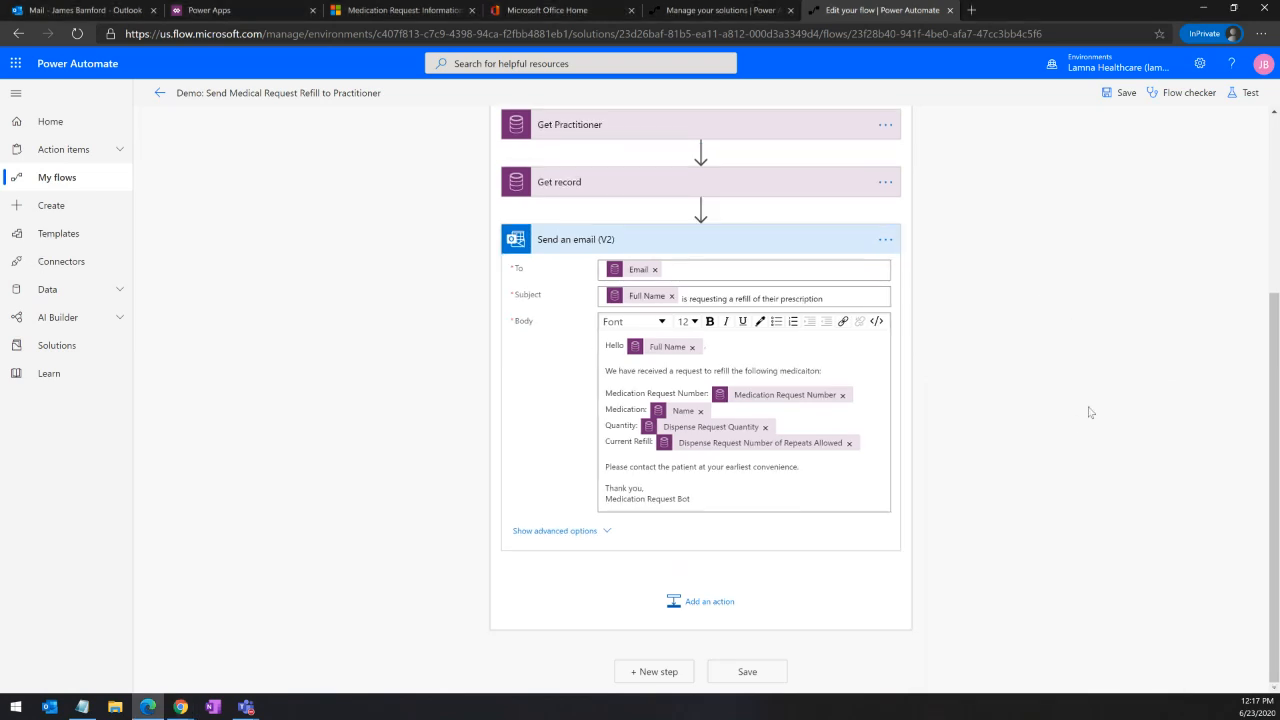
# Step: Review the refill flow's actions against the Amoxicillin medication request and the Medication Request entity's fields
pyautogui.scroll(3, 867, 342)
pyautogui.scroll(1, 867, 342)
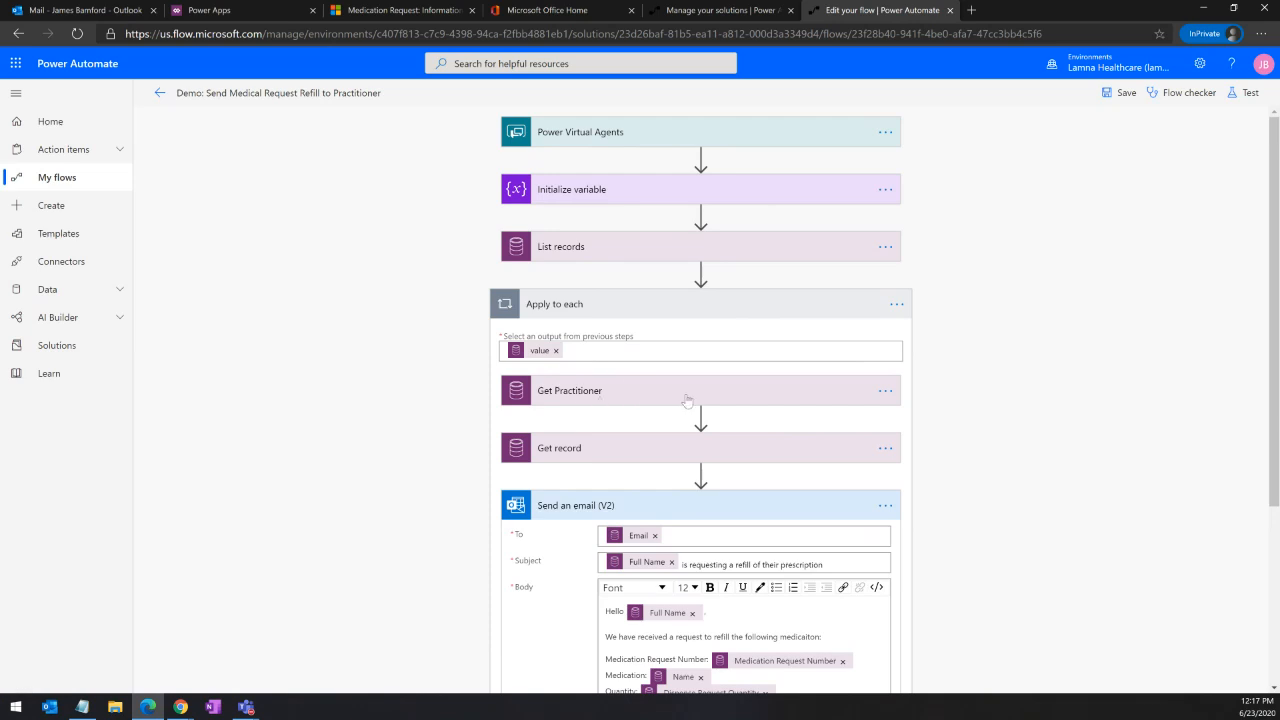
pyautogui.click(420, 12)
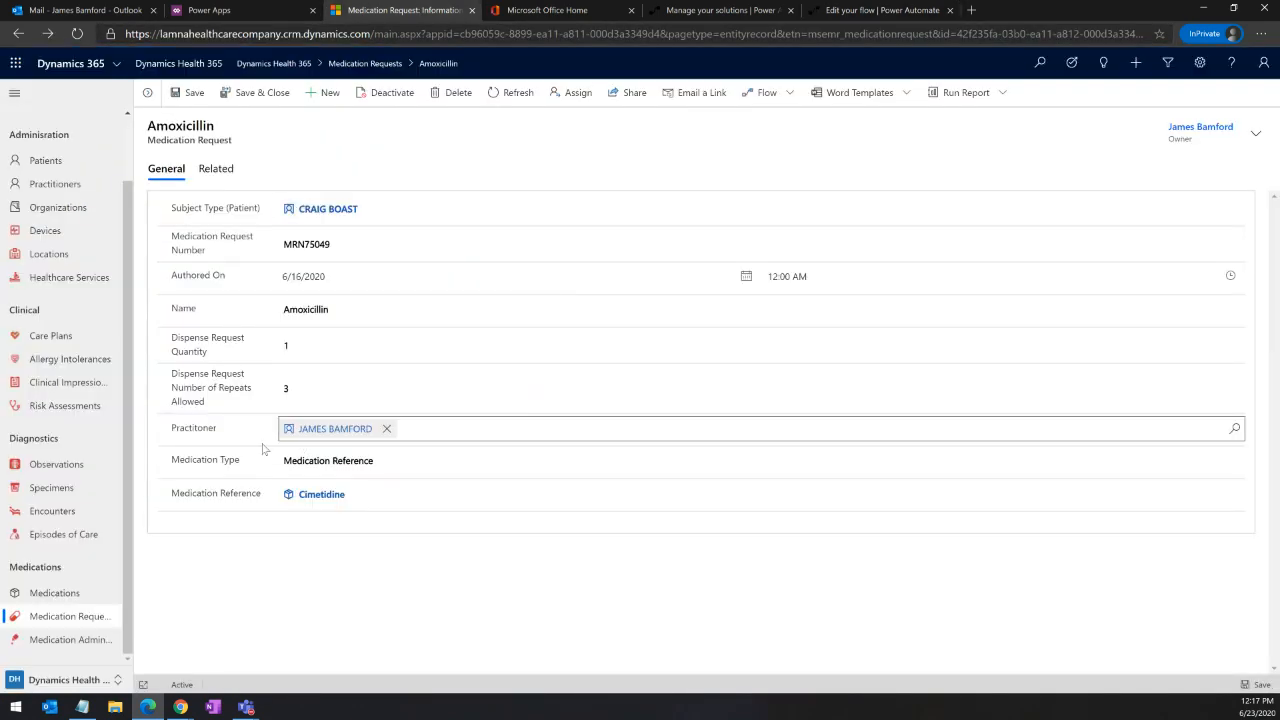
pyautogui.click(862, 12)
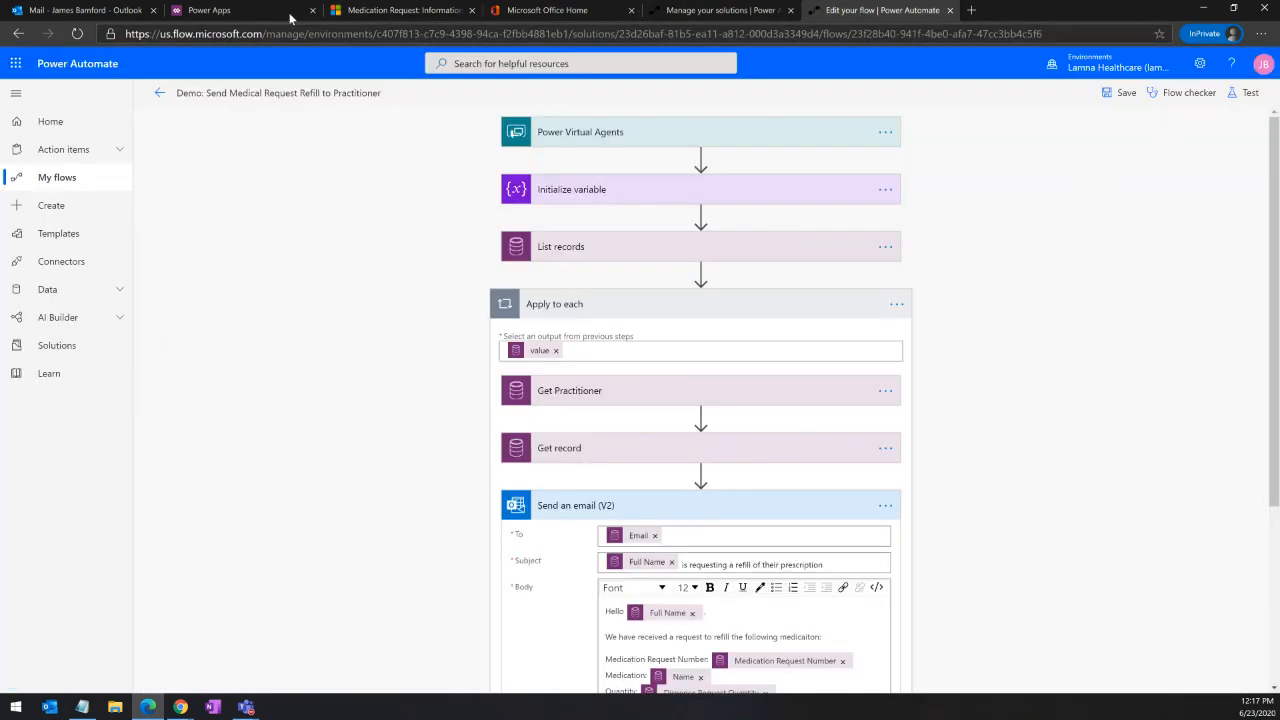
pyautogui.click(255, 13)
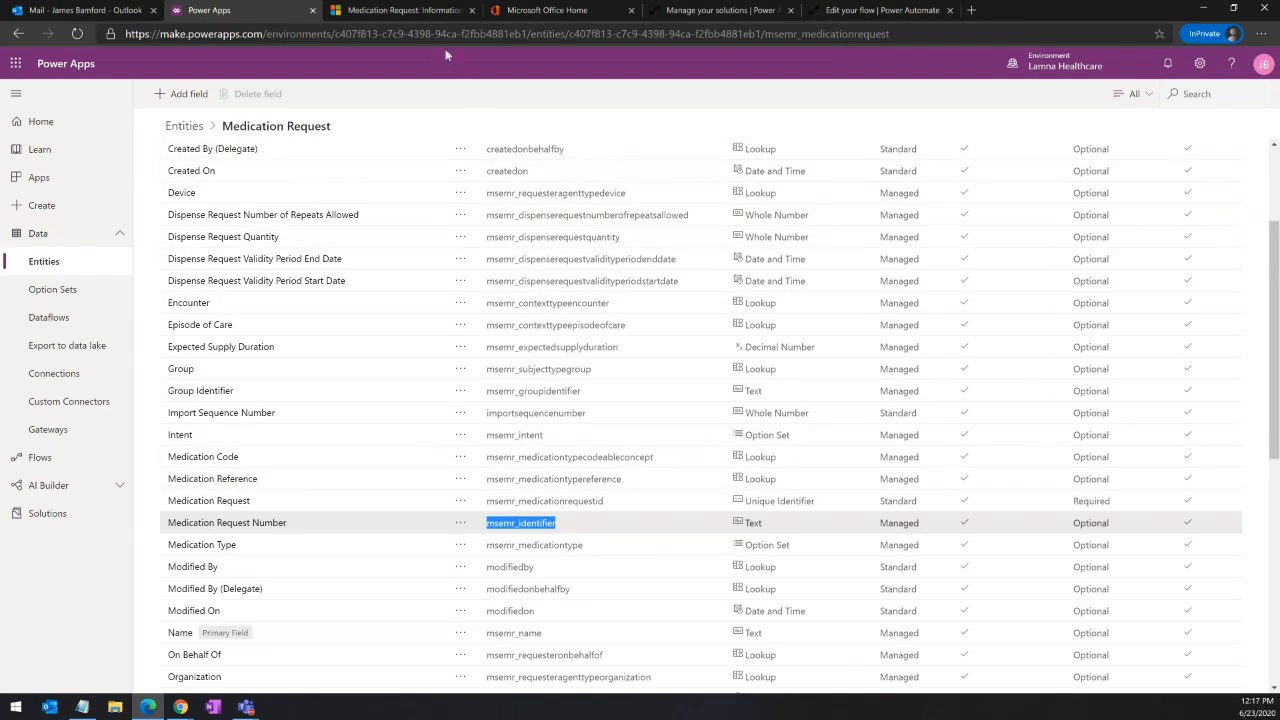
pyautogui.click(424, 17)
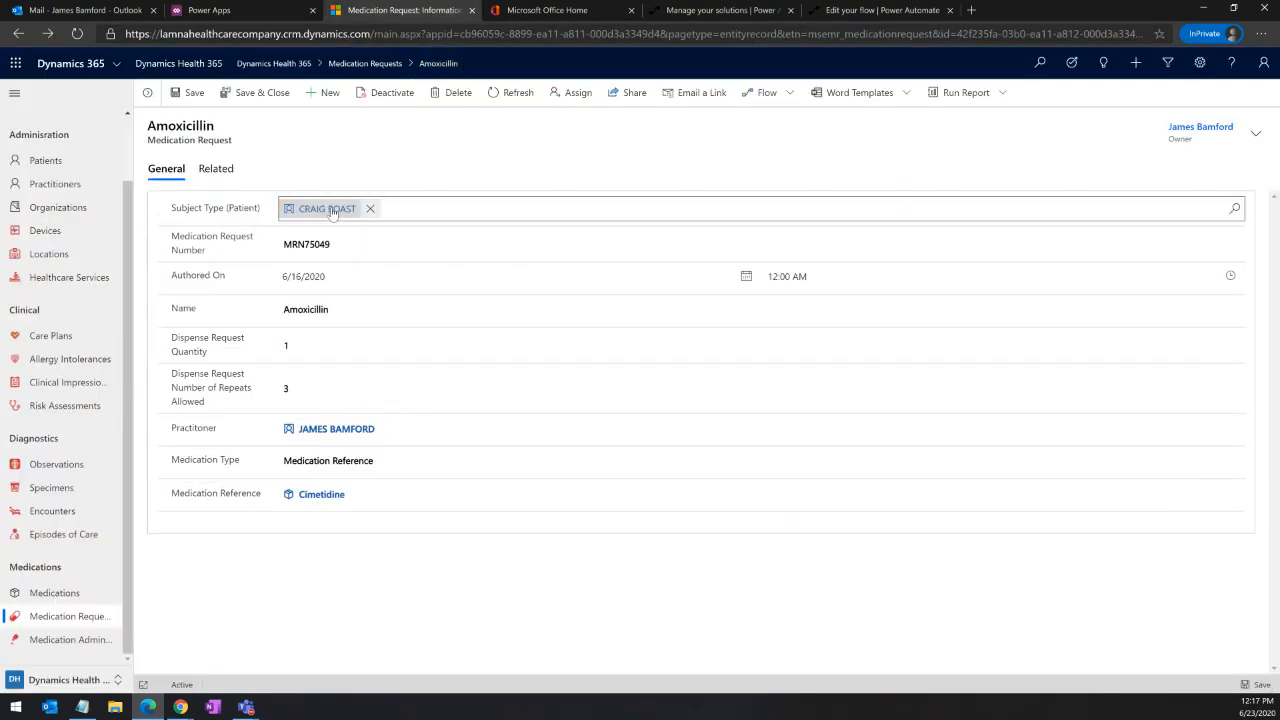
pyautogui.click(876, 11)
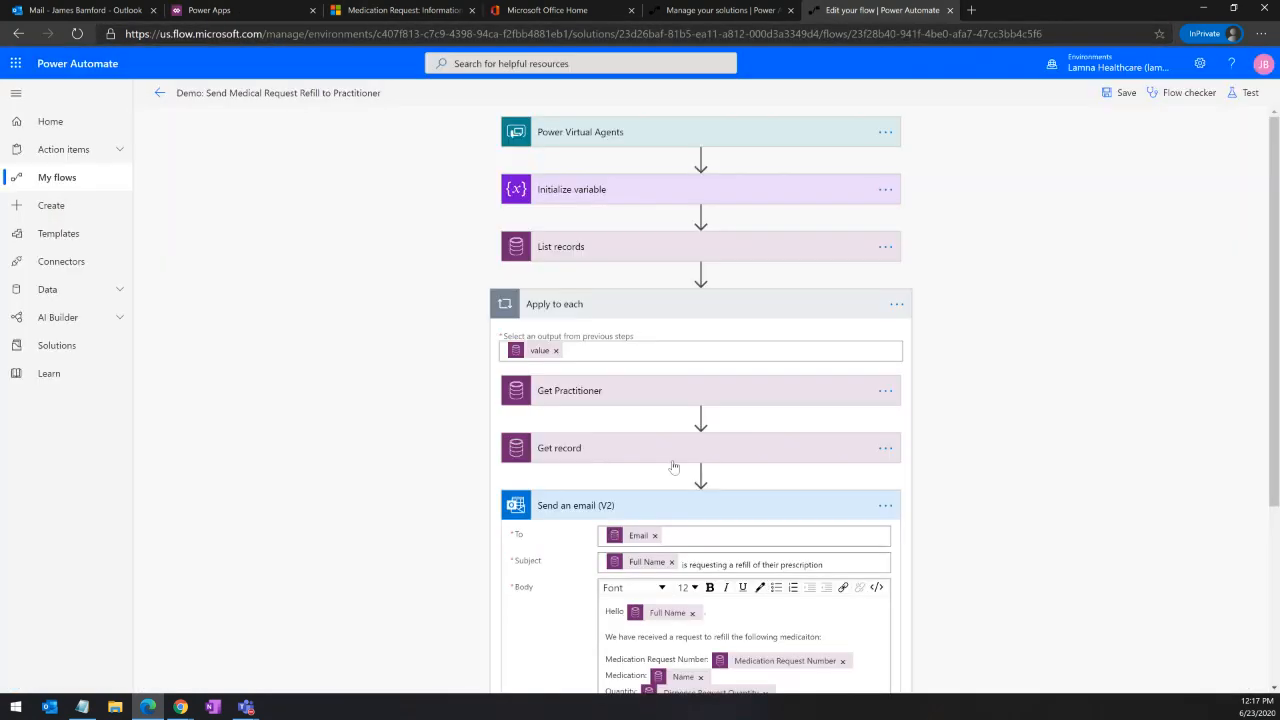
# Step: Save the Demo: Send Medical Request Refill to Practitioner flow and leave its editor
pyautogui.scroll(-3, 674, 466)
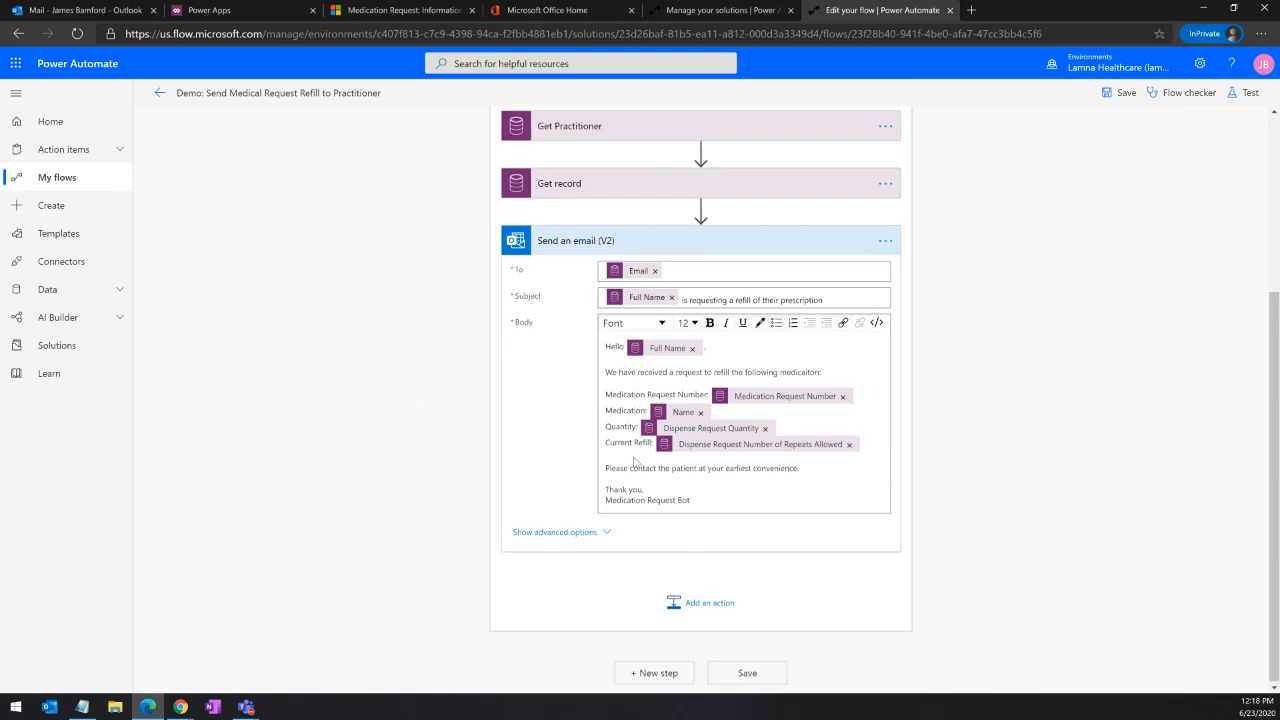
pyautogui.click(749, 680)
pyautogui.click(160, 94)
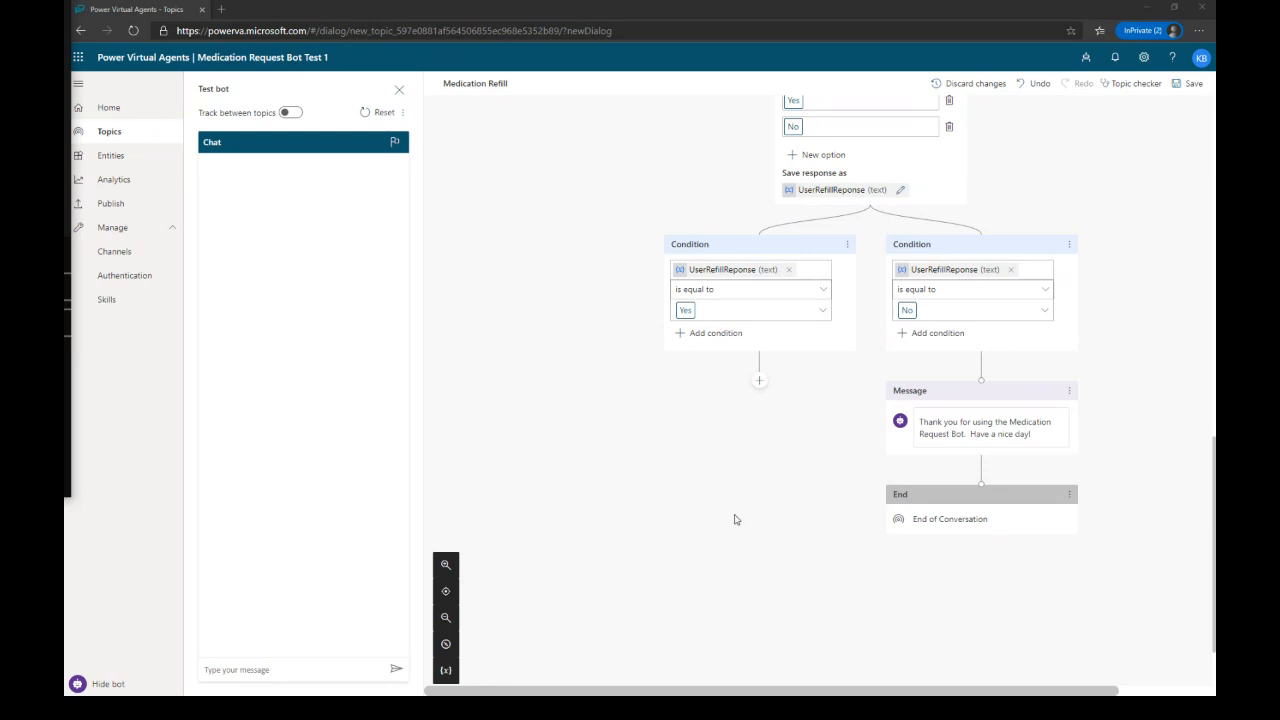
# Step: Call the Demo: Send Medical Request Refill to Practitioner flow under the Yes condition, with its MRN input taken from the MRN variable
pyautogui.click(760, 386)
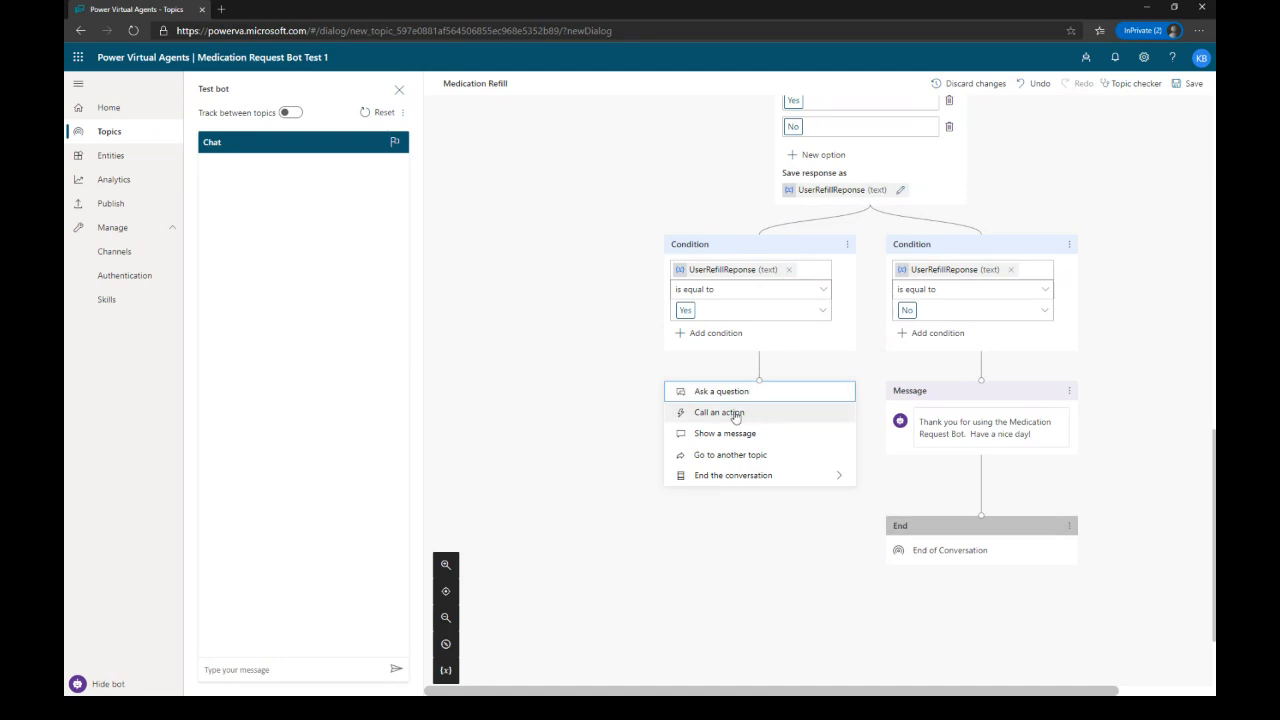
pyautogui.click(736, 413)
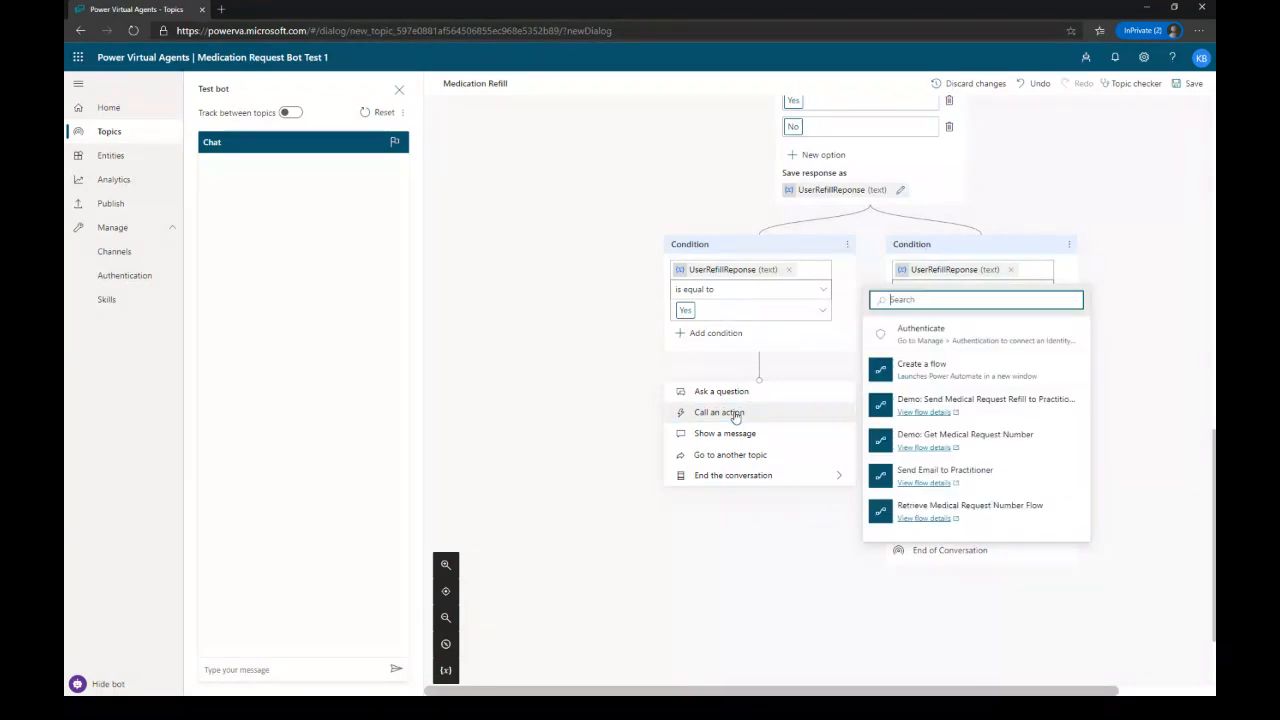
pyautogui.click(1031, 407)
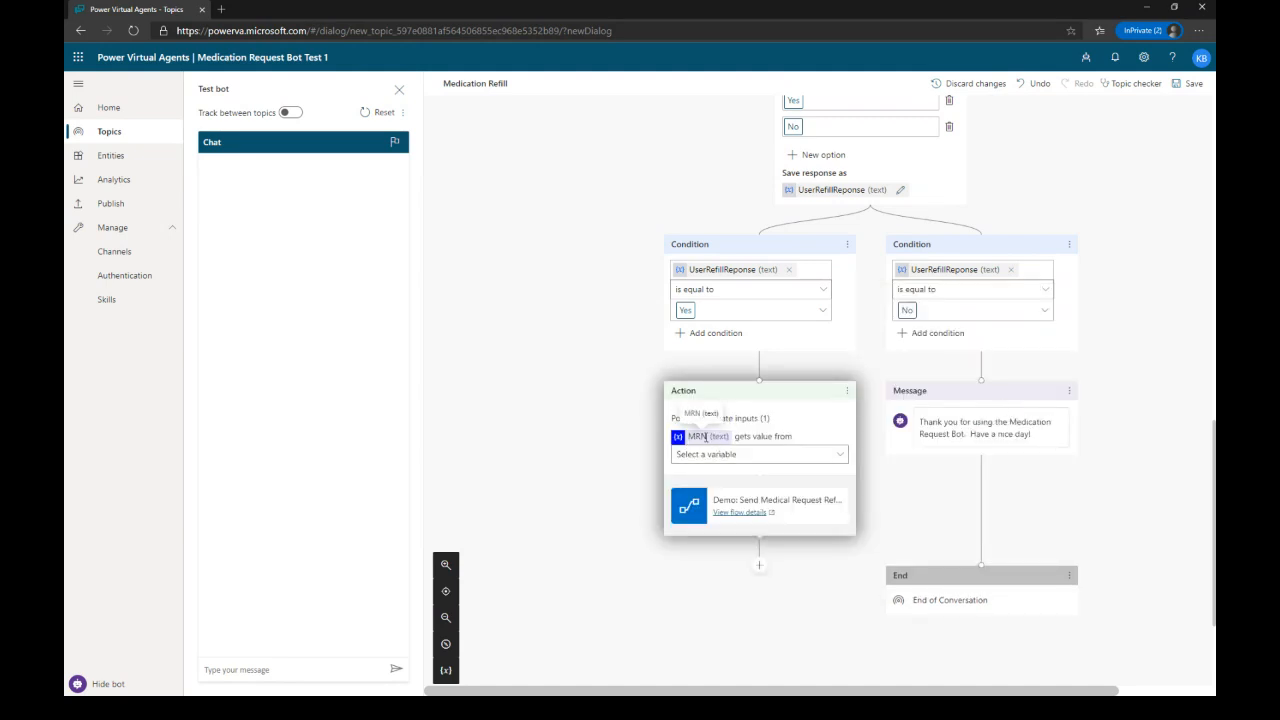
pyautogui.click(804, 458)
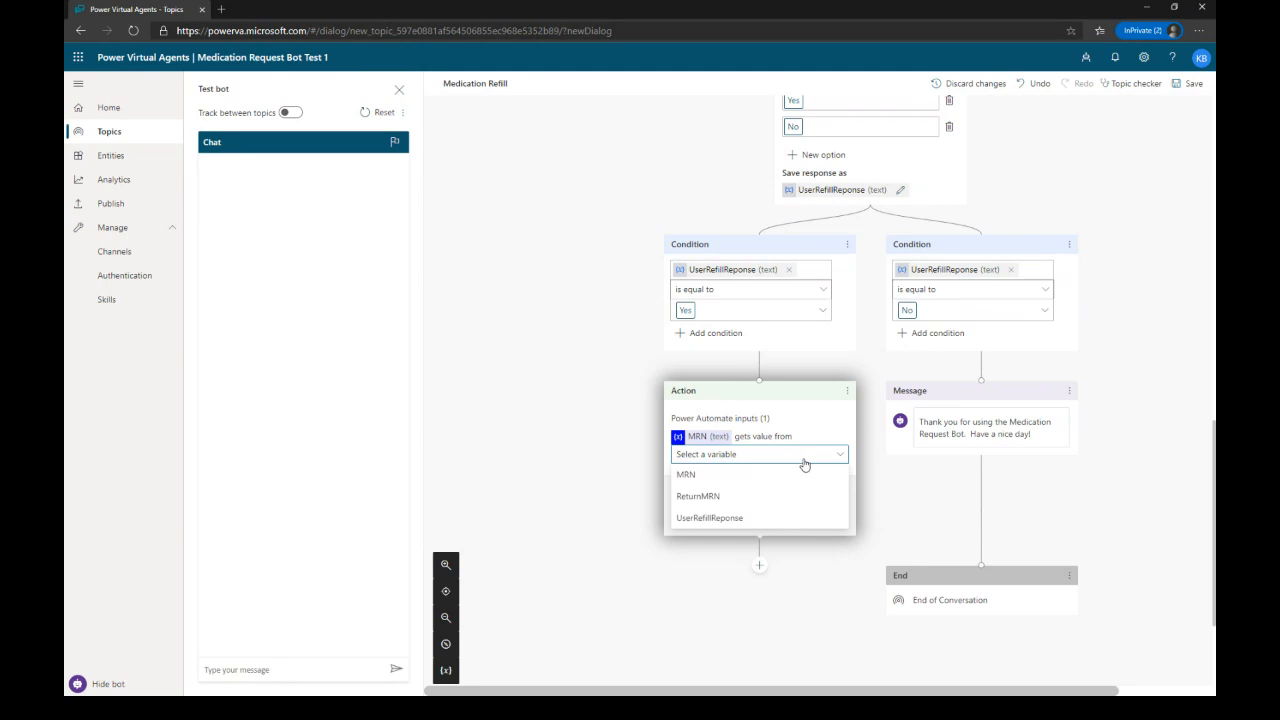
pyautogui.click(706, 478)
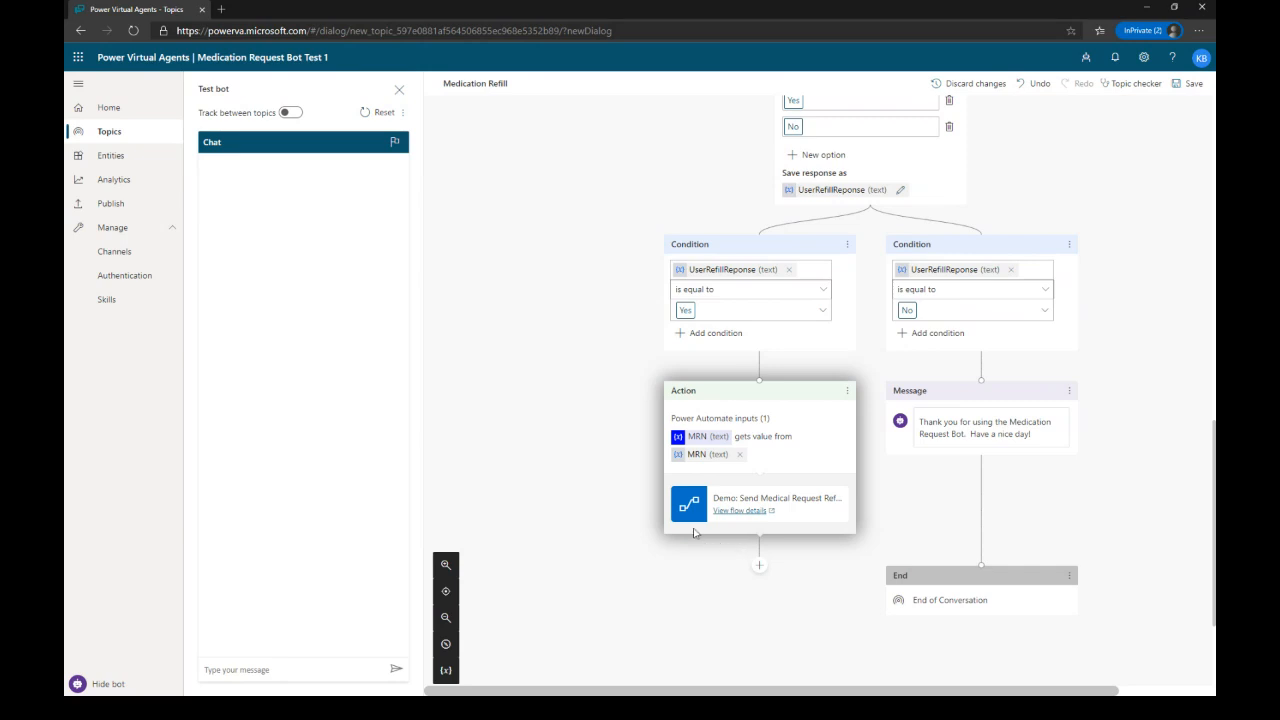
# Step: Add a message below the refill flow action reading "Your request has been submitted for medication"
pyautogui.click(760, 566)
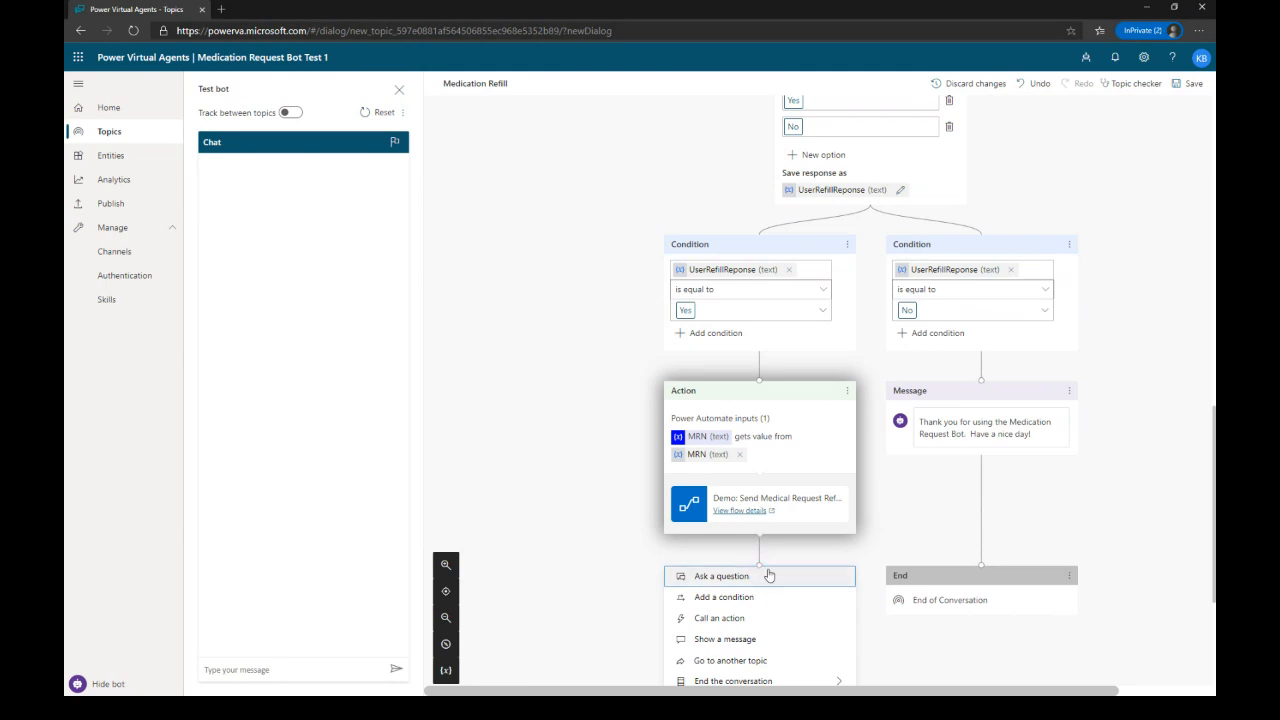
pyautogui.scroll(-3, 815, 580)
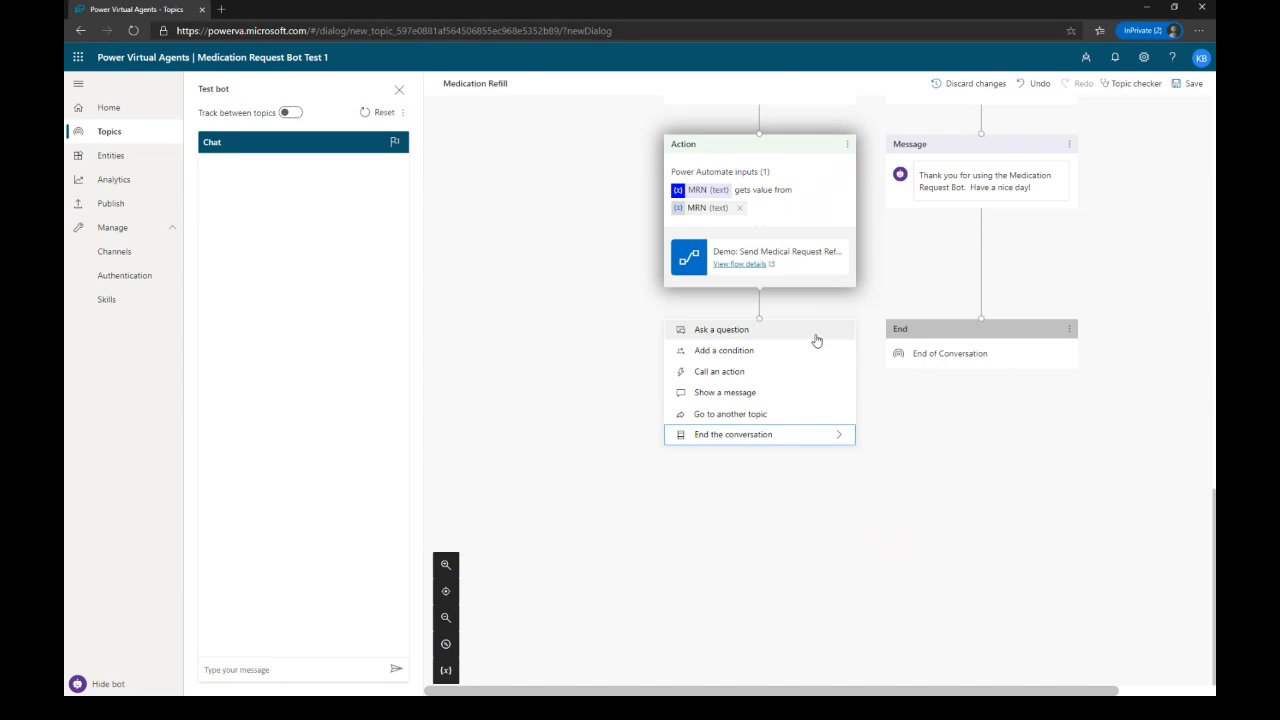
pyautogui.click(760, 396)
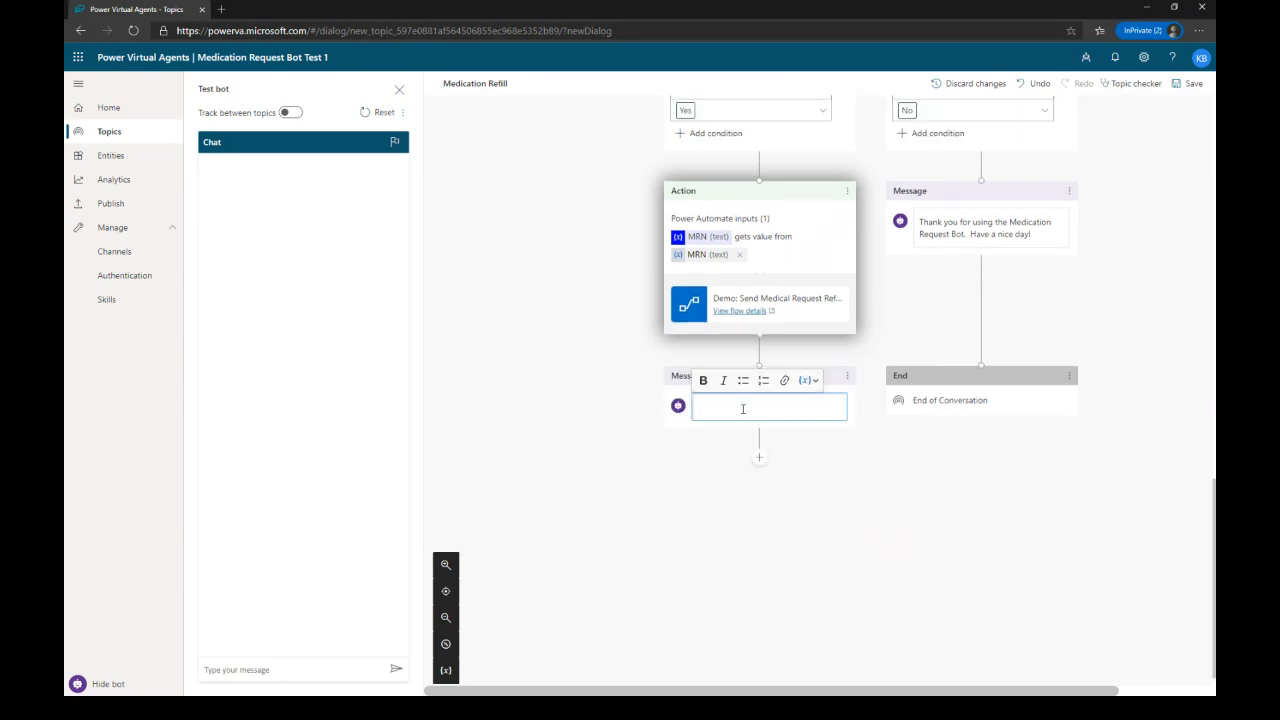
pyautogui.write('Your req')
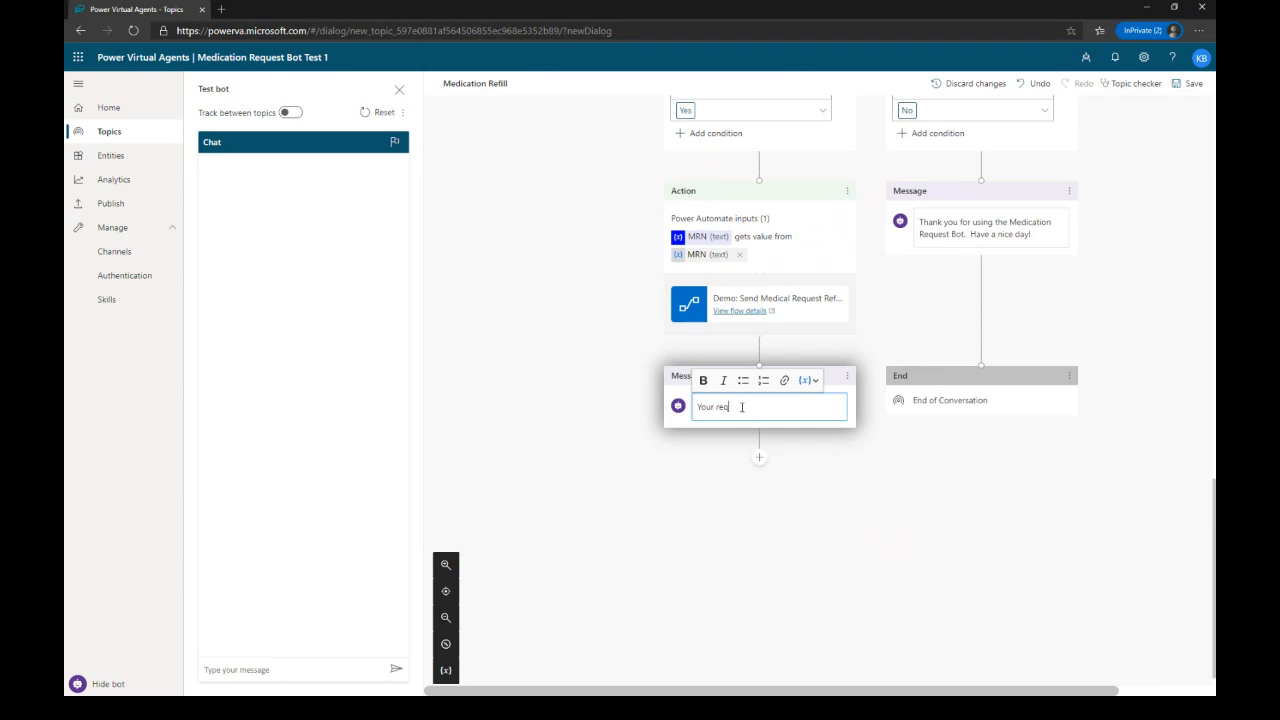
pyautogui.write('uest has been submitted for me')
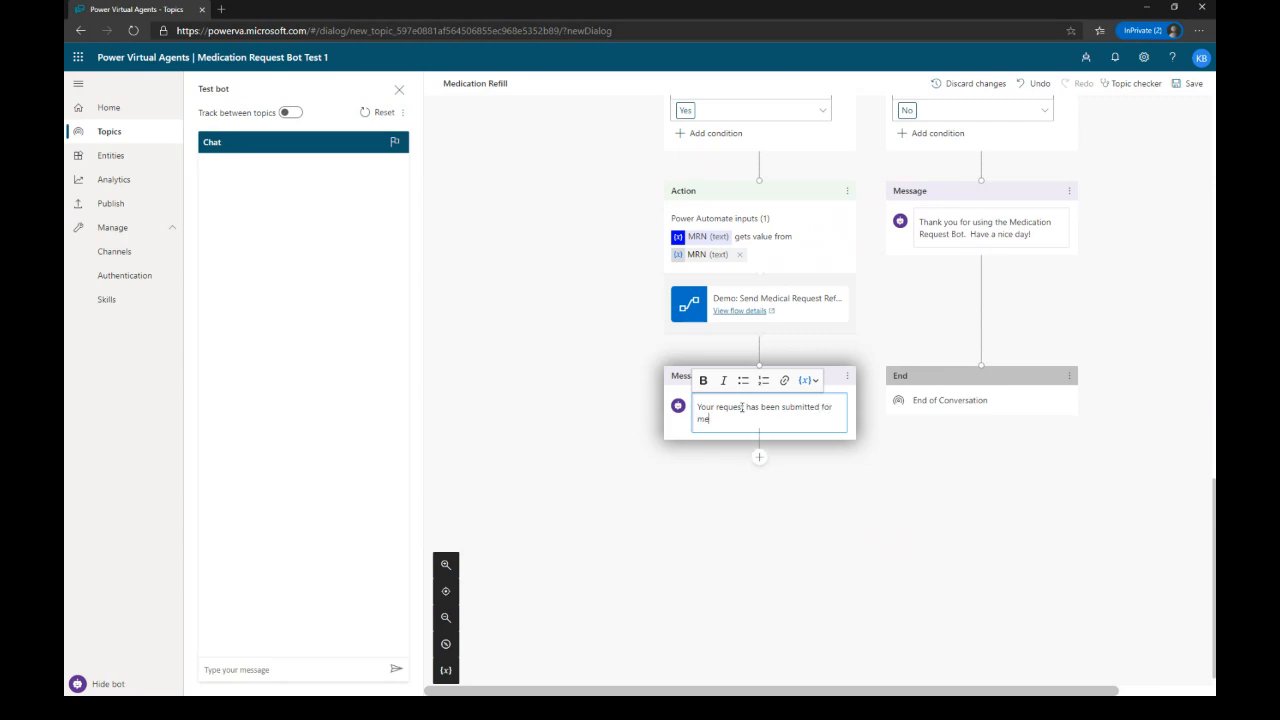
pyautogui.write('dication')
# Step: Insert the MRN variable at the end of the new message and finish it with ". Thank you!"
pyautogui.click(817, 381)
pyautogui.click(820, 398)
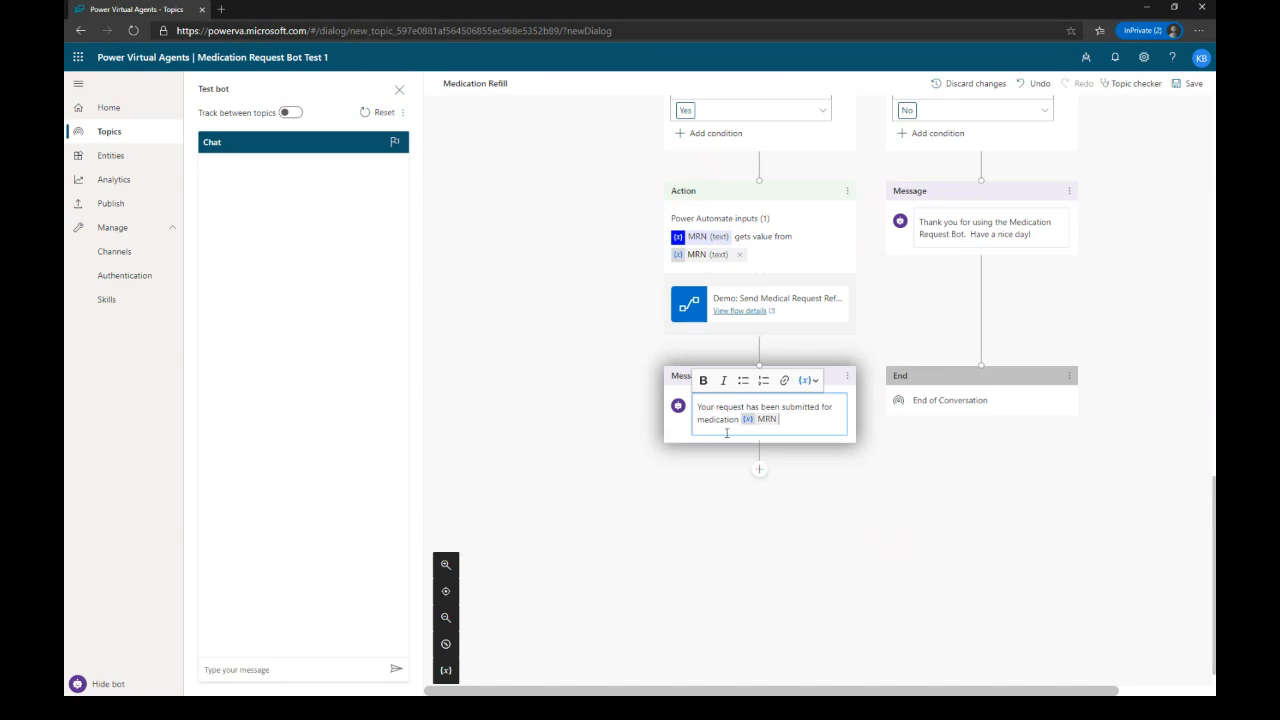
pyautogui.write('. THank you!')
pyautogui.click(809, 427)
pyautogui.press('BackSpace')
pyautogui.write('h')
pyautogui.click(886, 538)
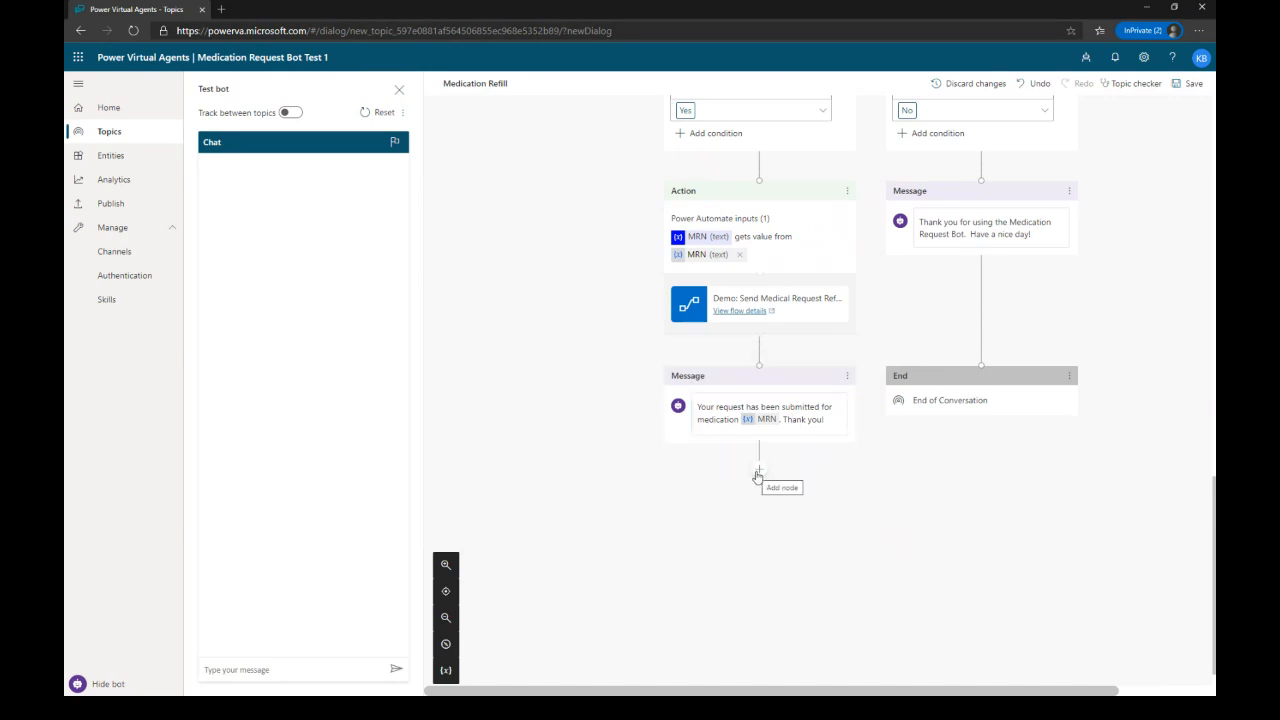
# Step: End the conversation with a survey after the submission message in the Yes branch
pyautogui.click(759, 473)
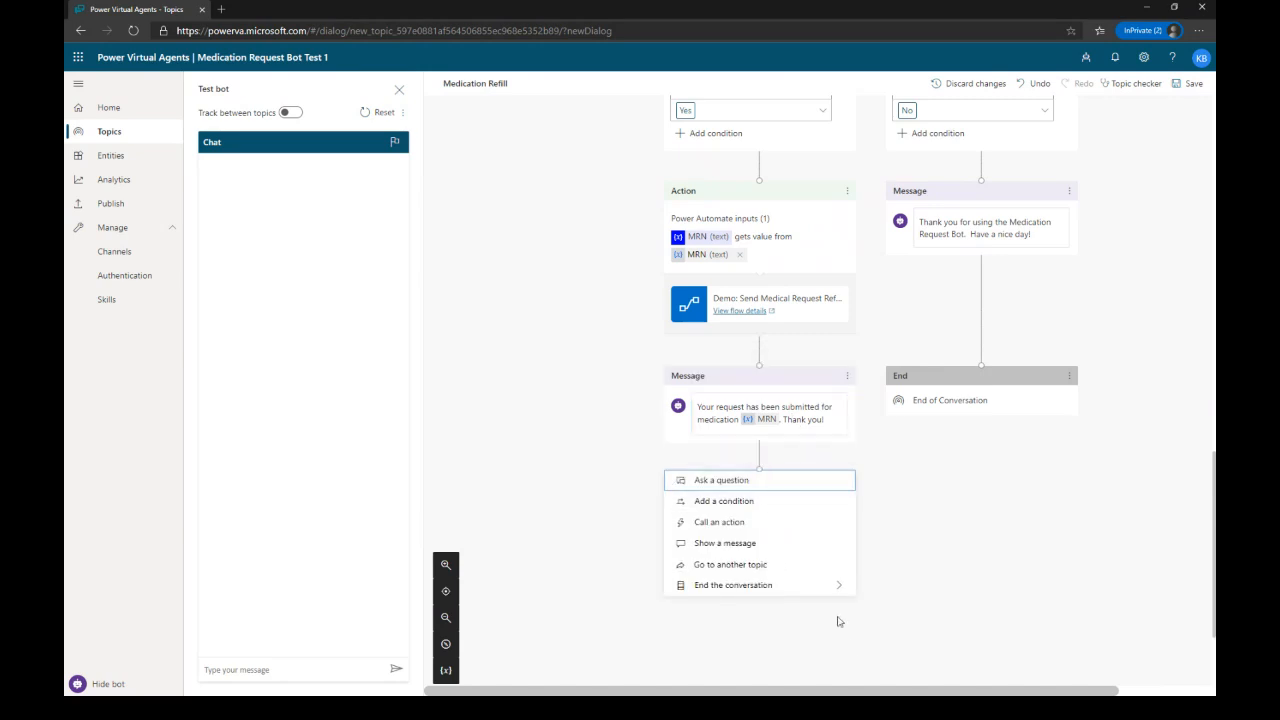
pyautogui.moveTo(824, 591)
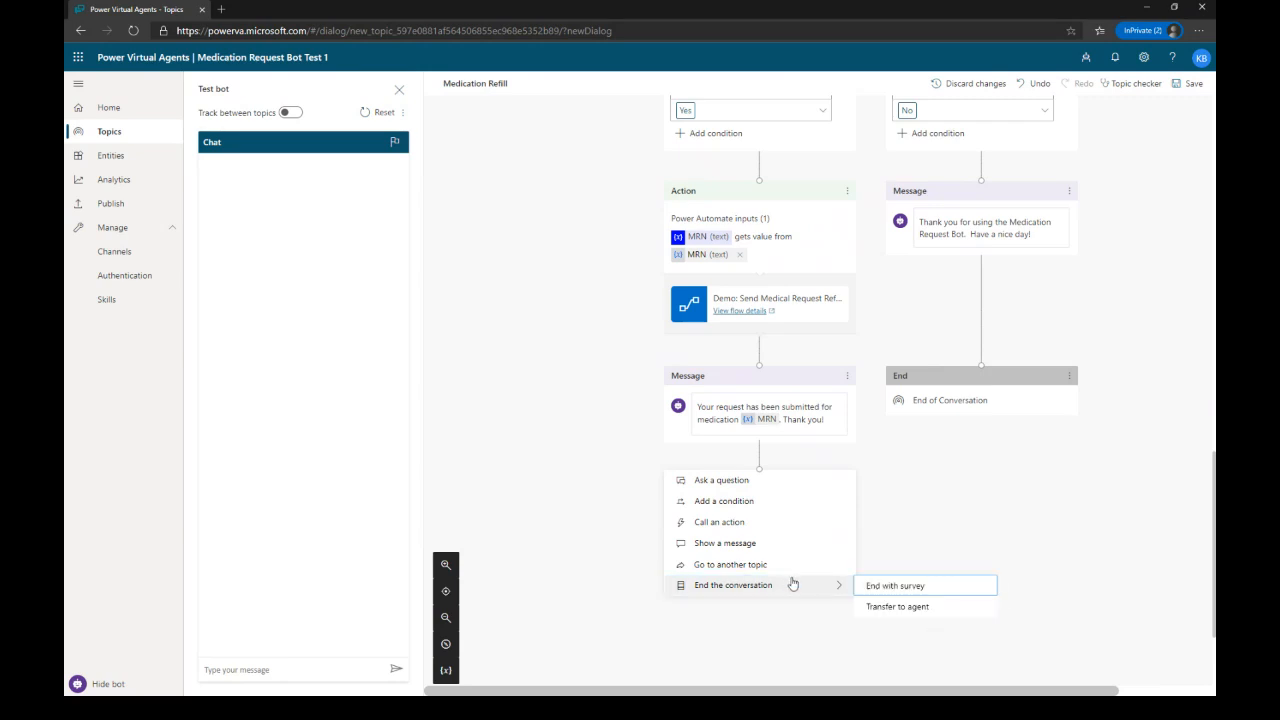
pyautogui.click(889, 588)
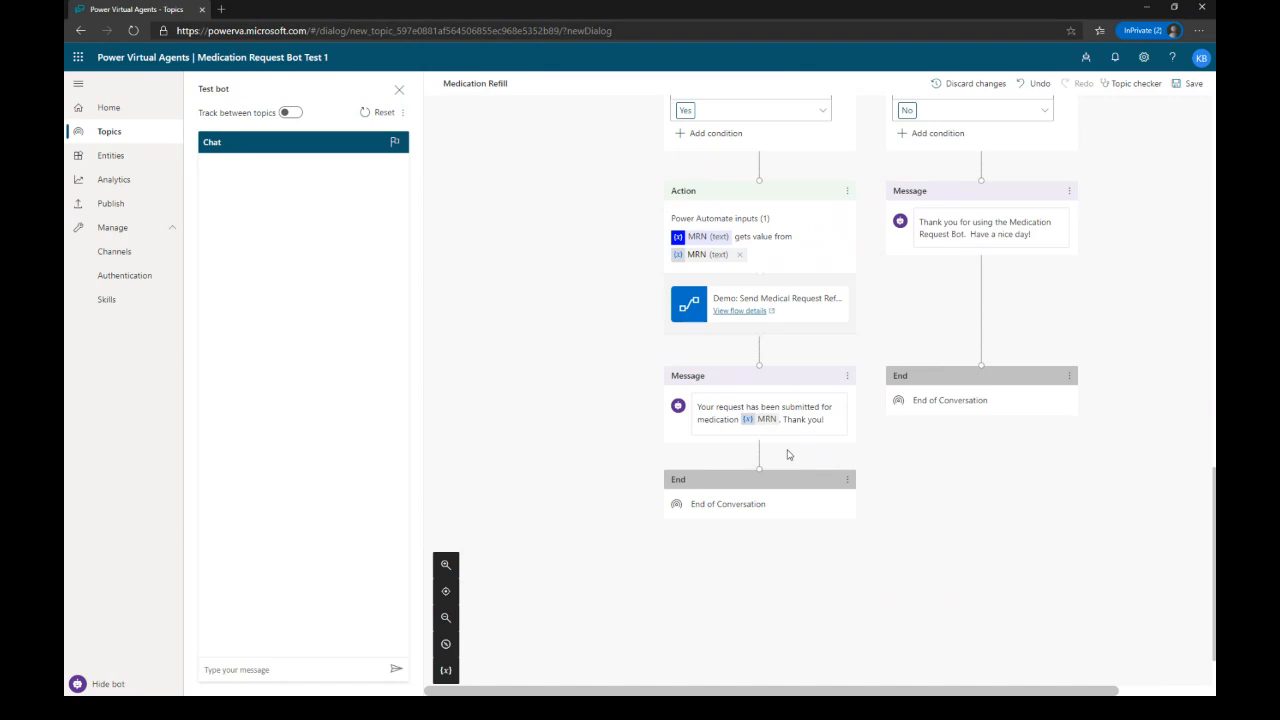
# Step: Delete the End of Conversation node from the No branch and save the Medication Refill topic
pyautogui.click(1069, 377)
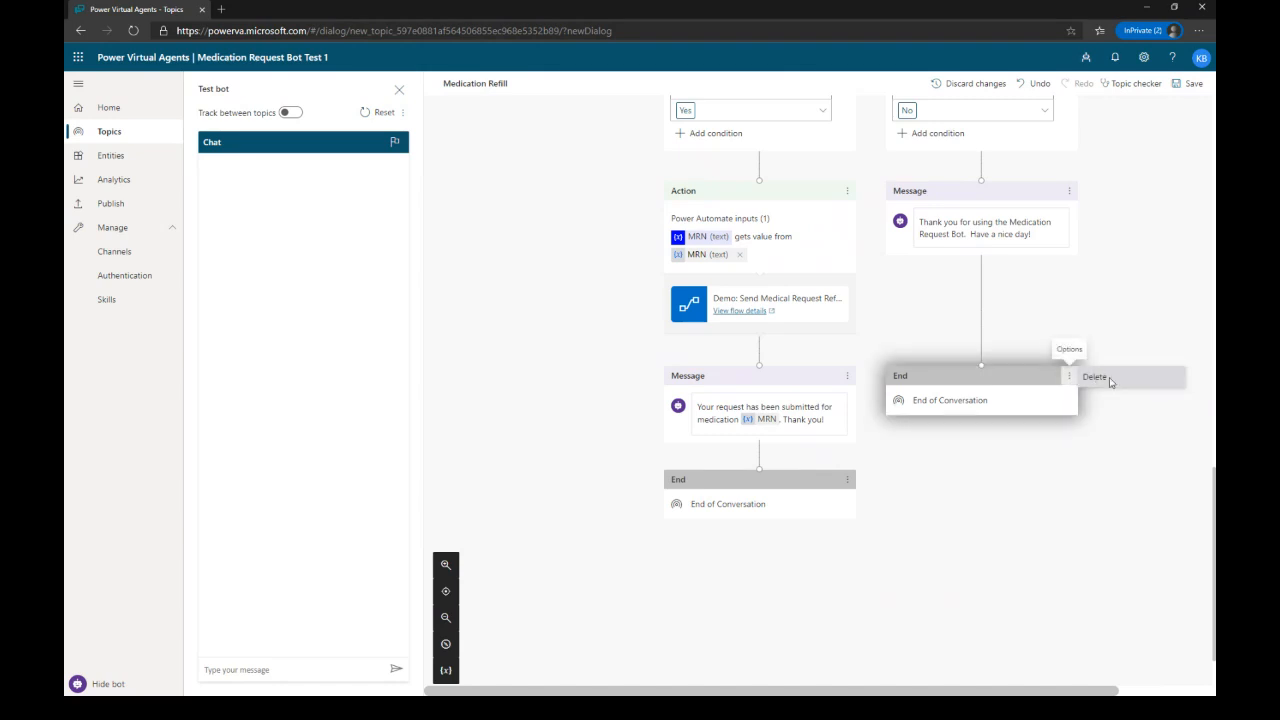
pyautogui.click(1097, 377)
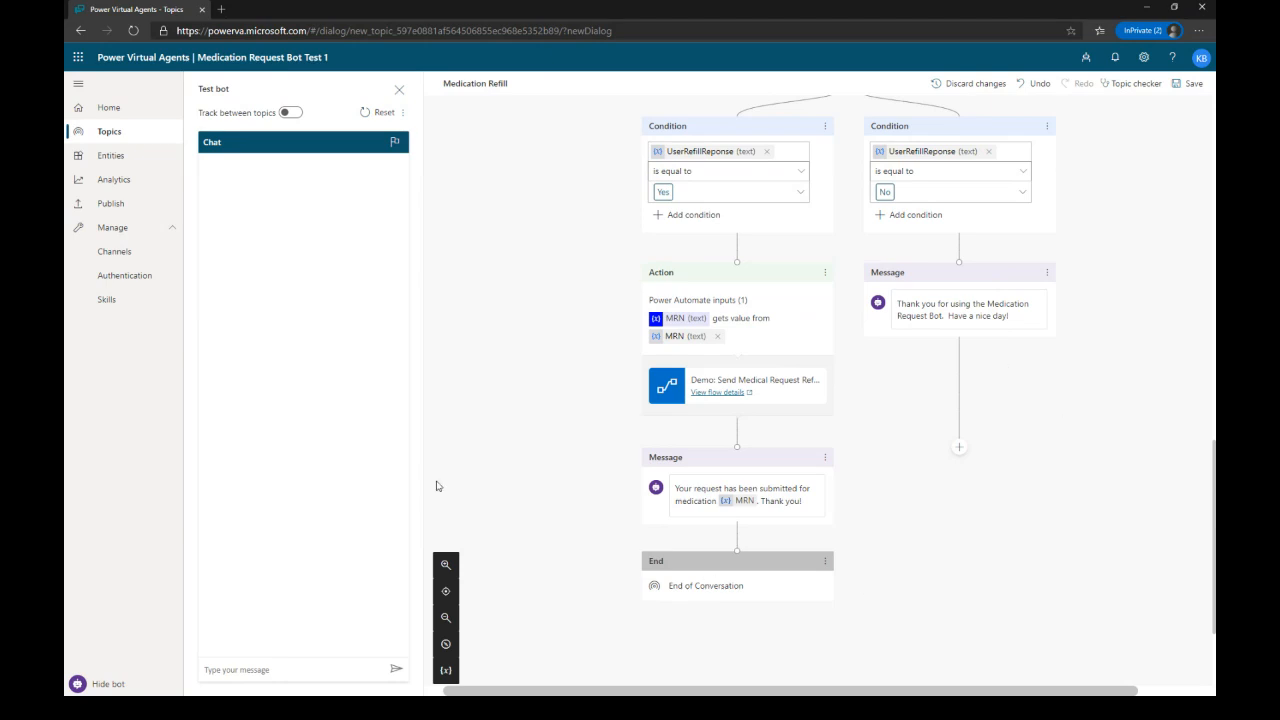
pyautogui.click(1188, 83)
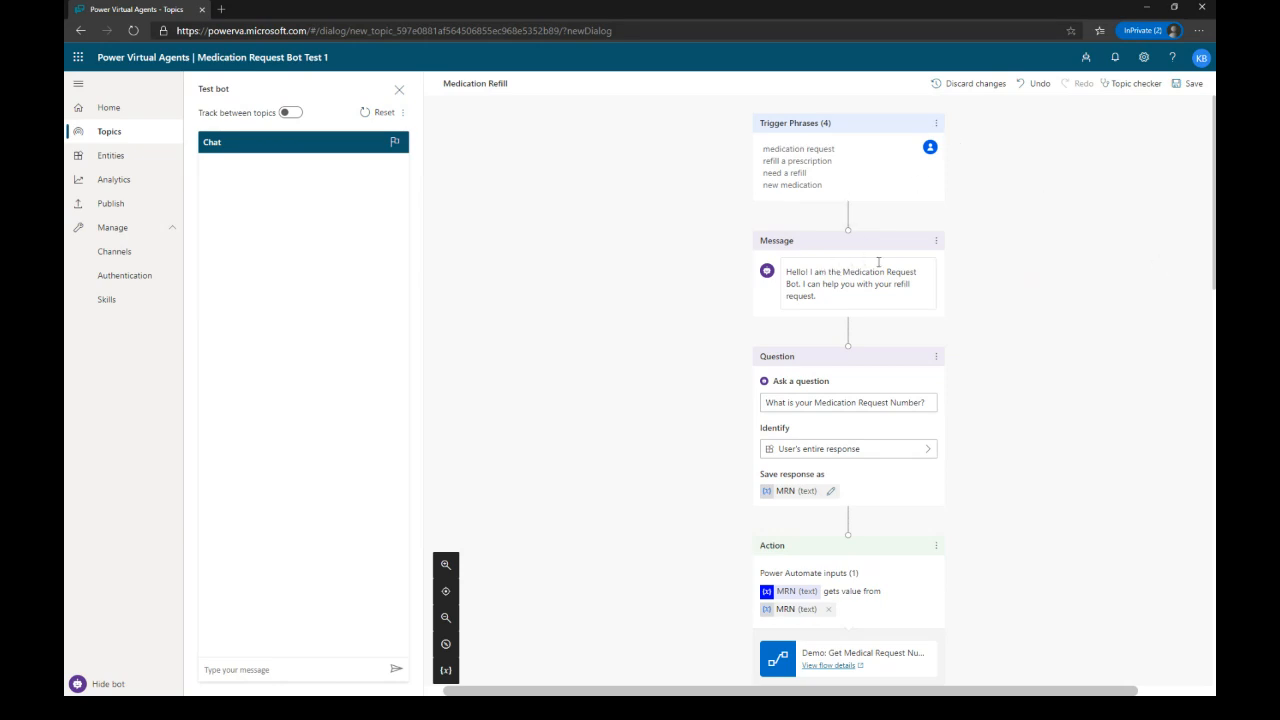
# Step: Review the Medication Refill topic from the Medication Request Number question through its Yes and No branches
pyautogui.scroll(-3, 1078, 394)
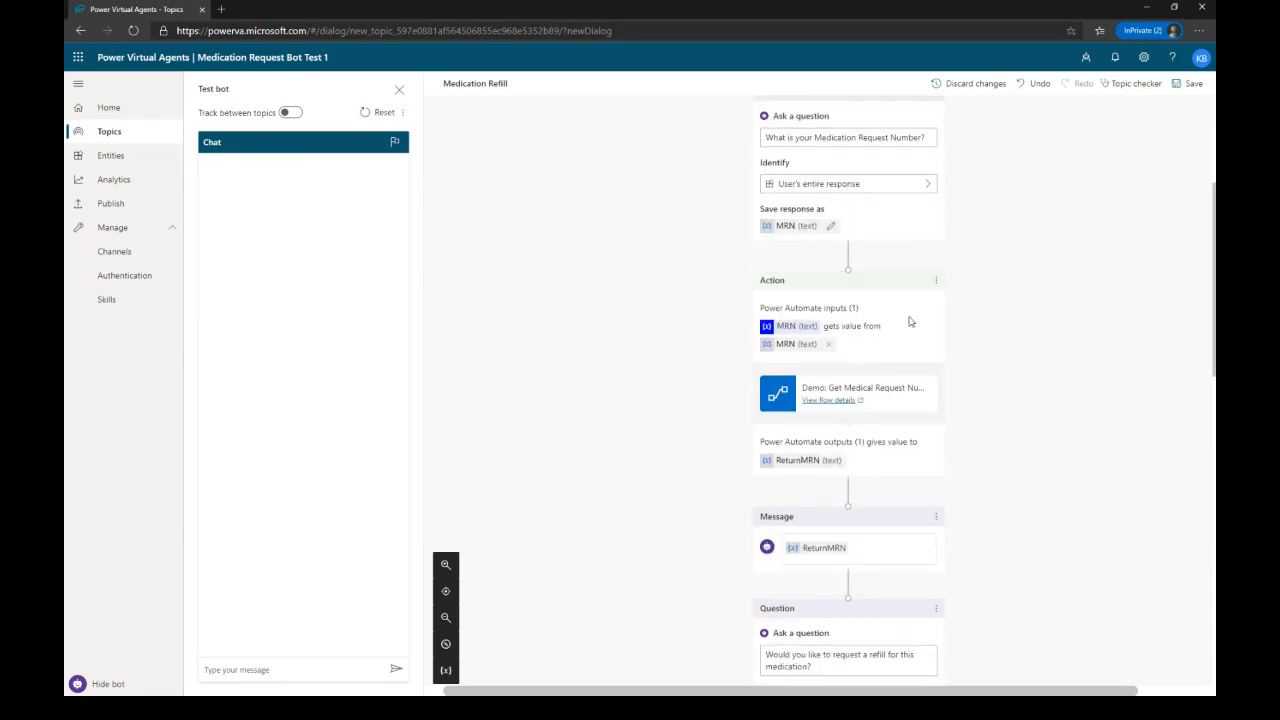
pyautogui.scroll(-2, 966, 353)
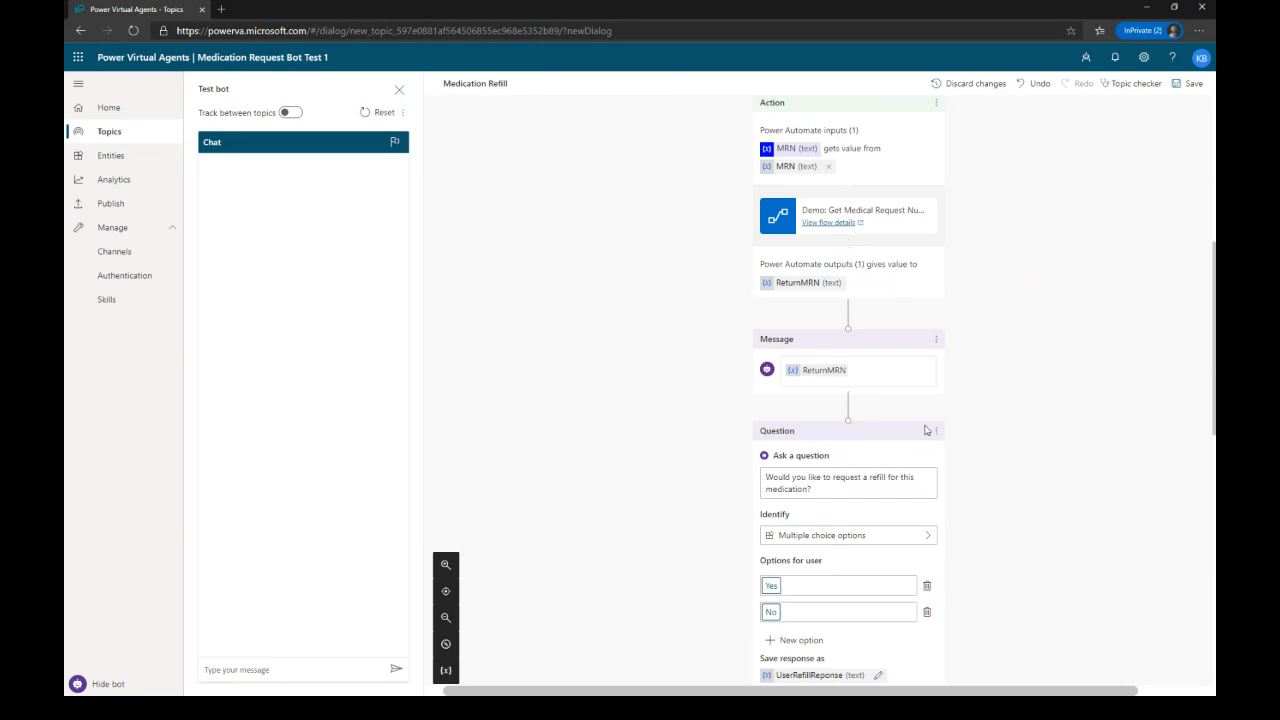
pyautogui.scroll(-2, 1080, 363)
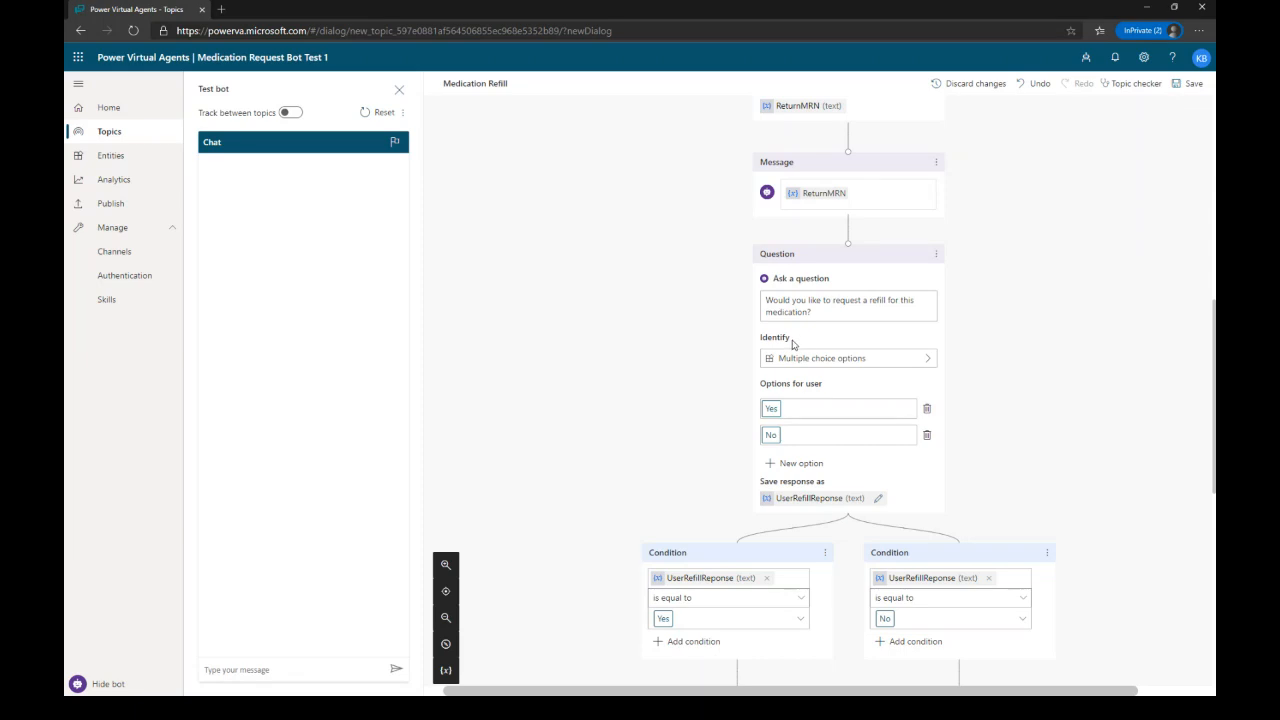
pyautogui.scroll(-3, 1054, 466)
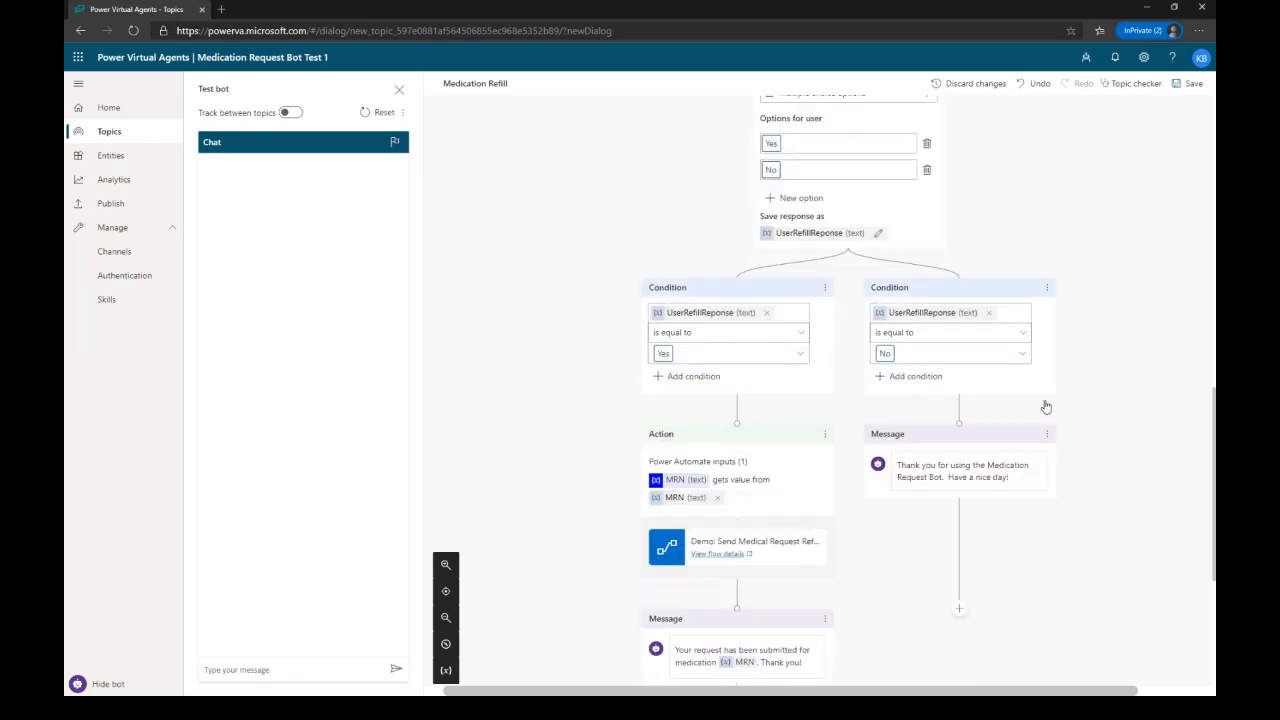
pyautogui.scroll(-3, 1000, 420)
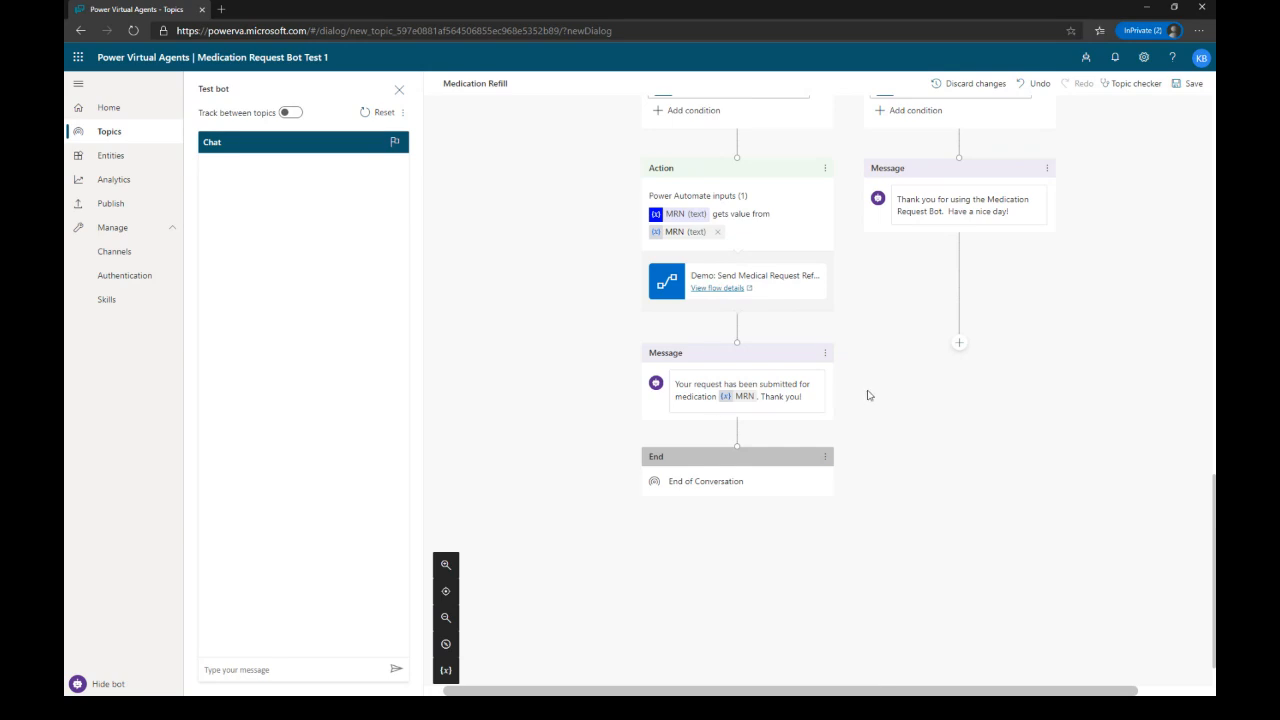
pyautogui.scroll(4, 1046, 477)
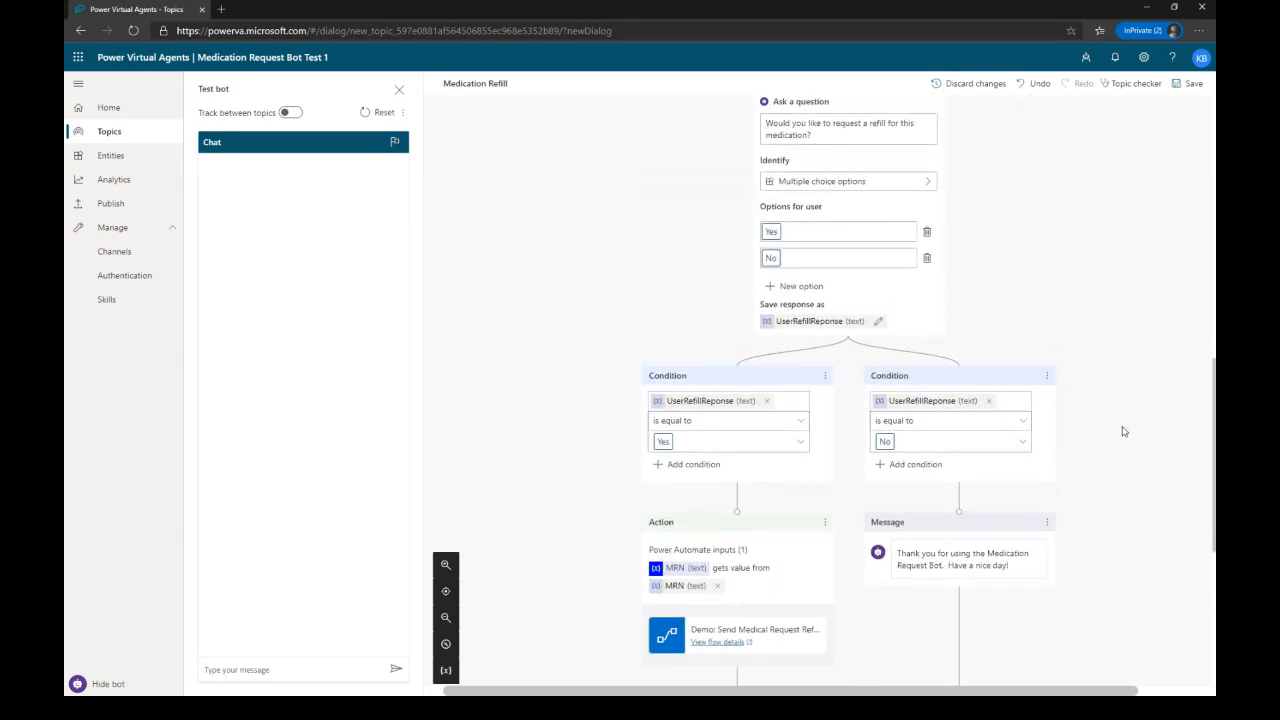
# Step: Save the Medication Refill topic and send "medication refill please" to the bot in the test chat
pyautogui.click(1193, 83)
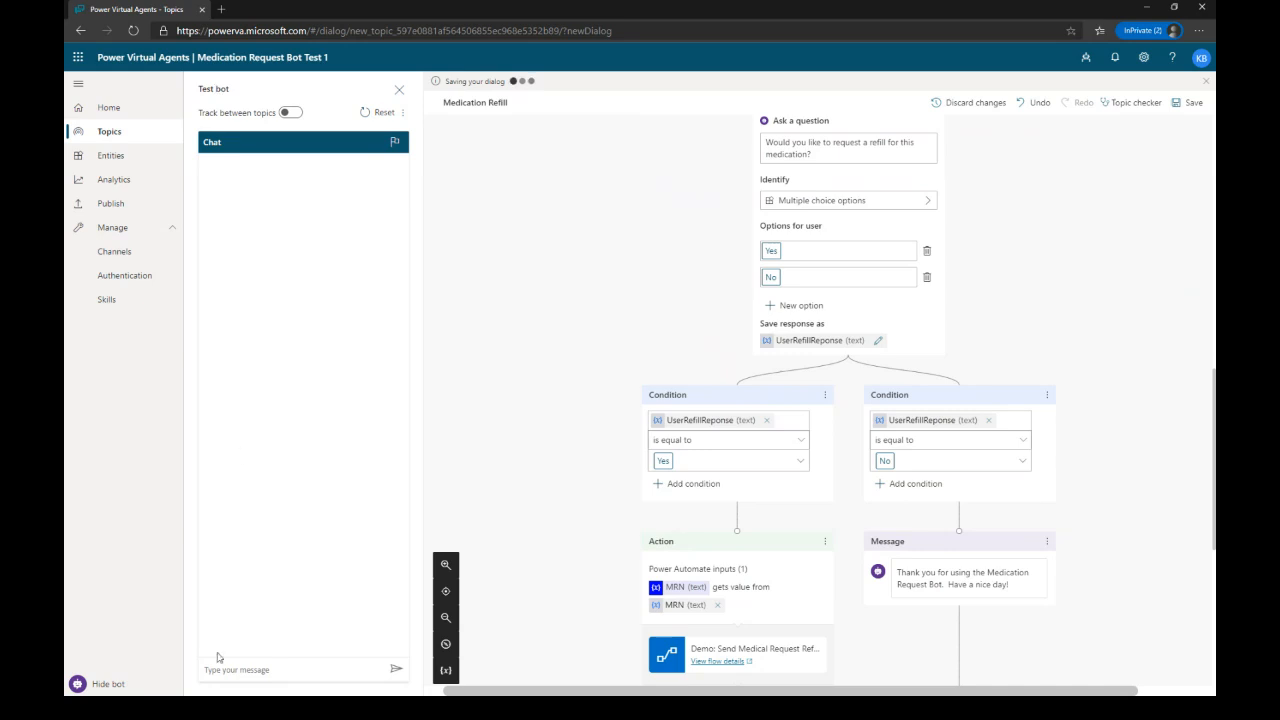
pyautogui.click(329, 672)
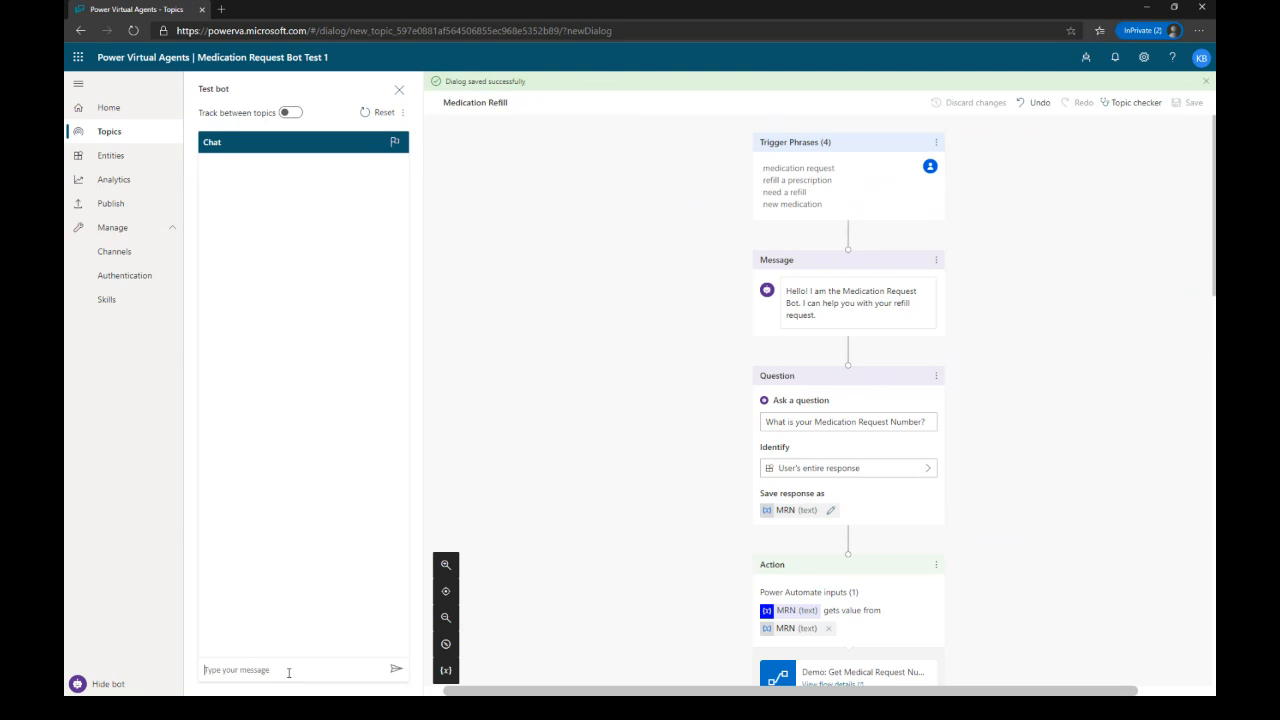
pyautogui.write('medication refill please')
pyautogui.click(397, 668)
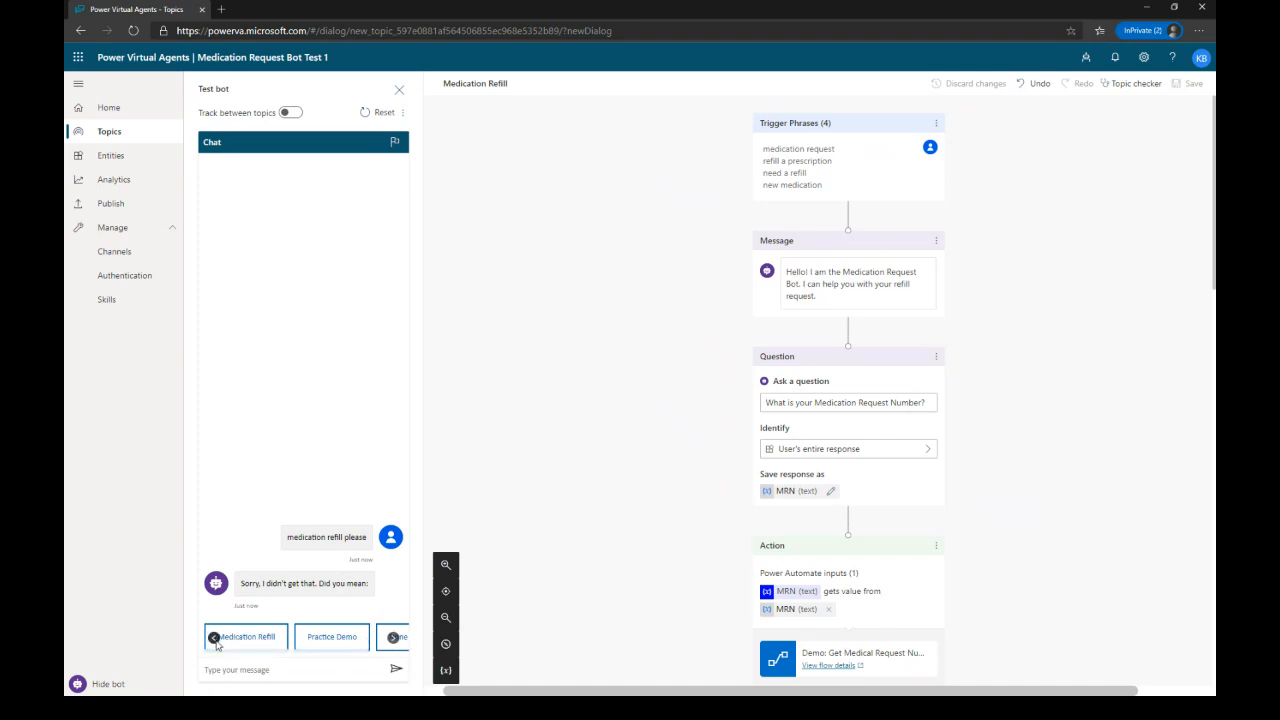
# Step: Send the trigger phrase "medication request" in the test chat to start the Medication Refill topic
pyautogui.click(283, 670)
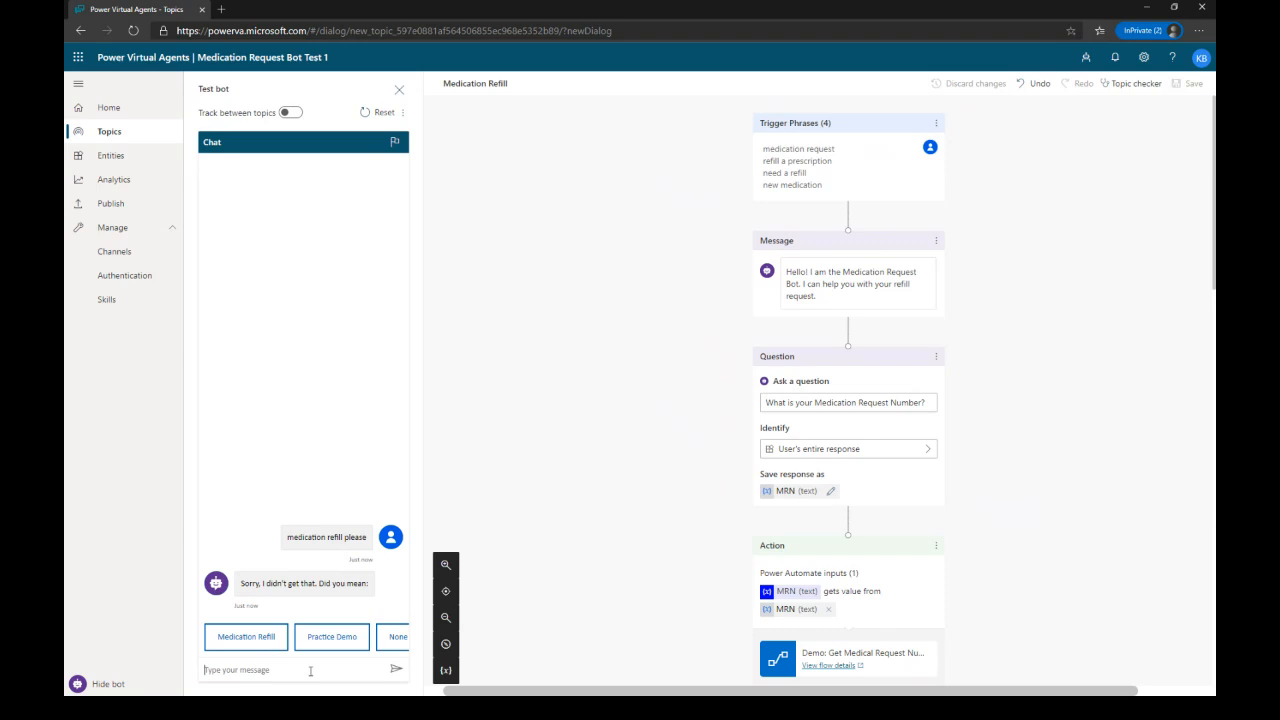
pyautogui.write('medication request')
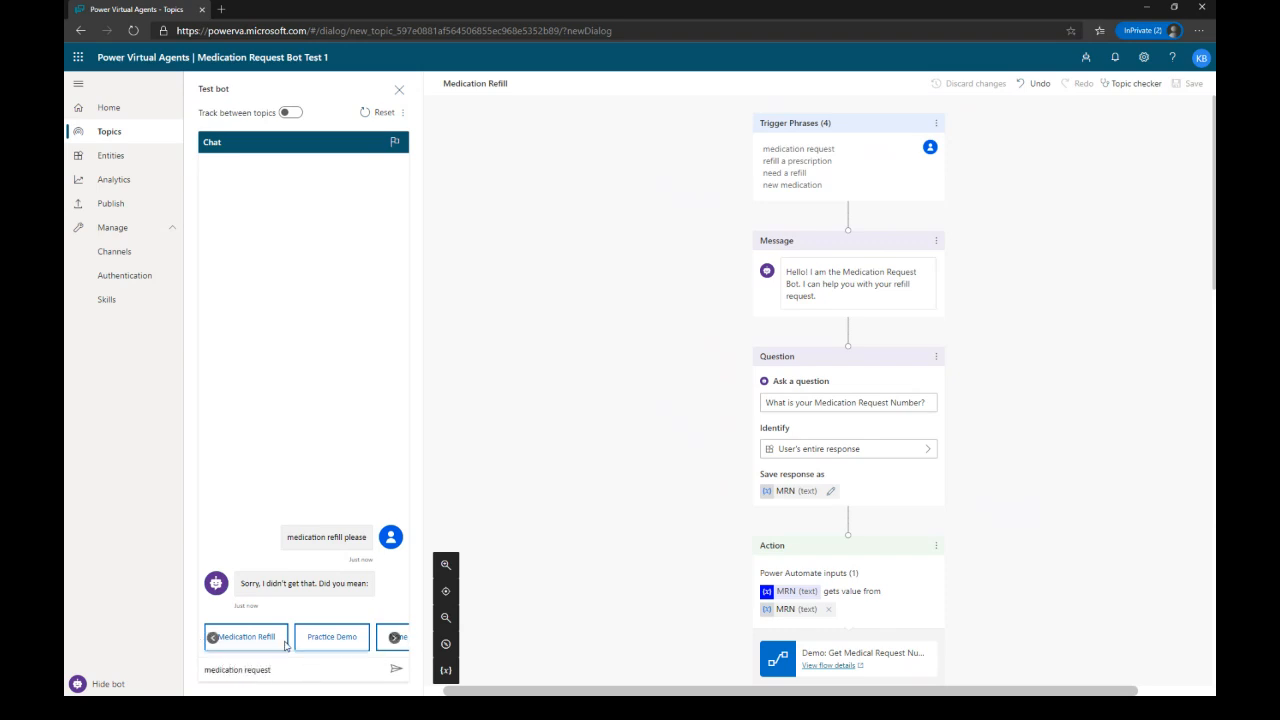
pyautogui.click(395, 670)
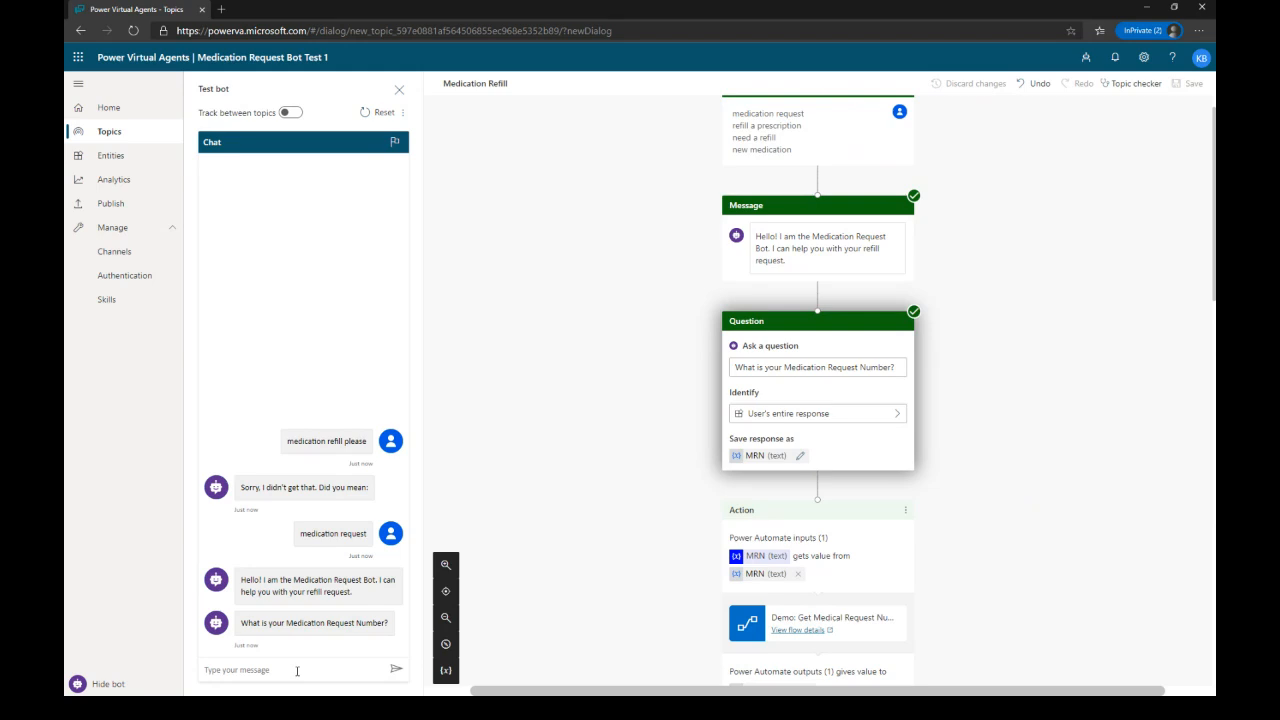
# Step: Give the bot a medication request number and answer Yes to requesting a refill for it
pyautogui.write('MRN57012')
pyautogui.click(396, 671)
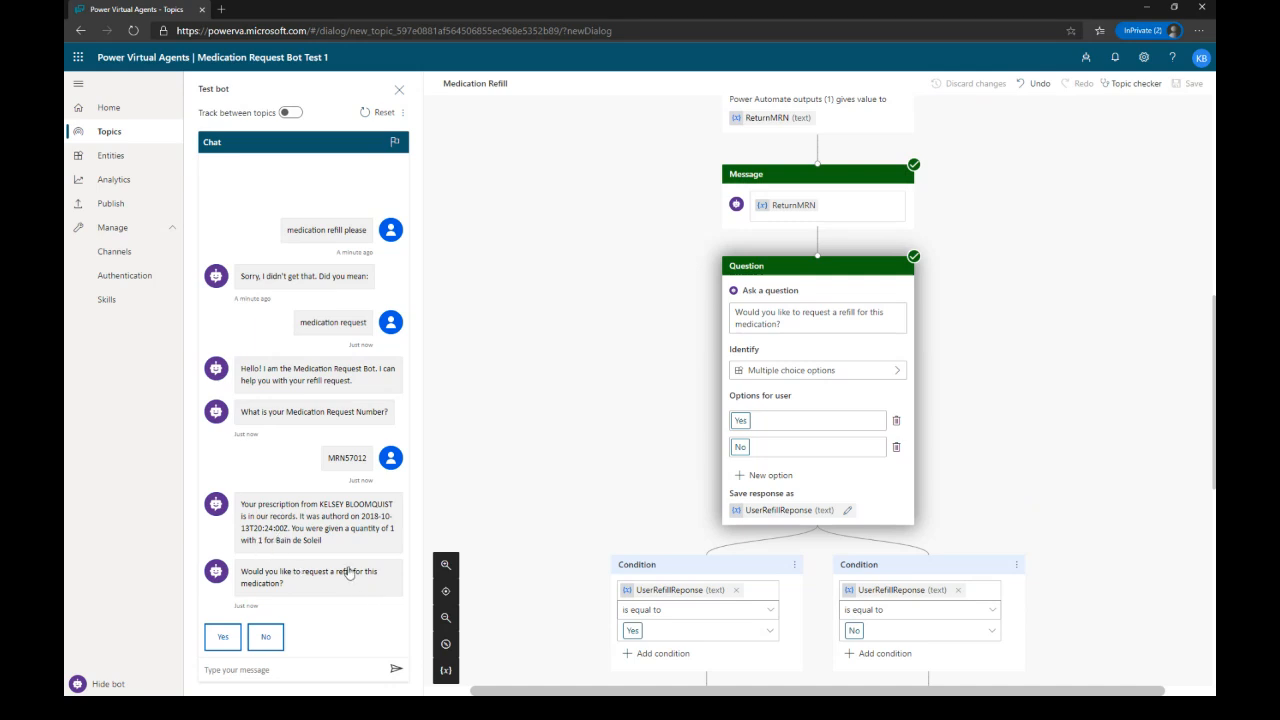
pyautogui.click(223, 645)
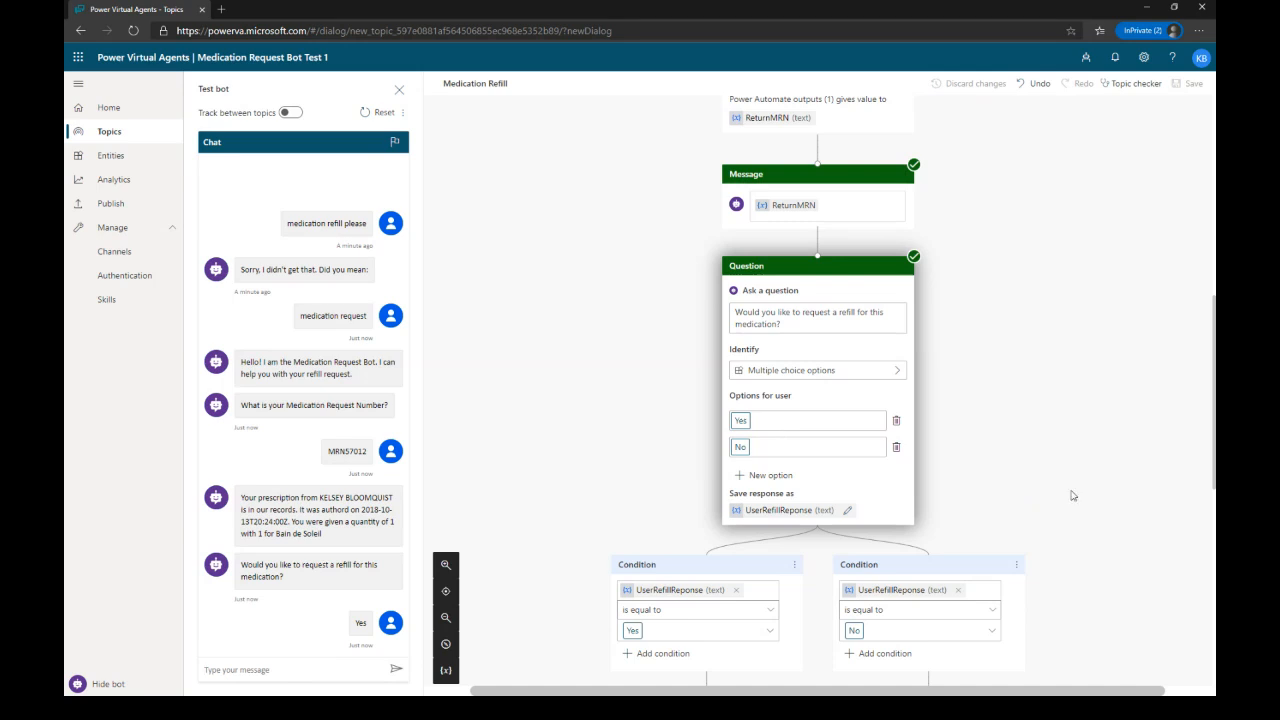
pyautogui.scroll(-2, 1072, 495)
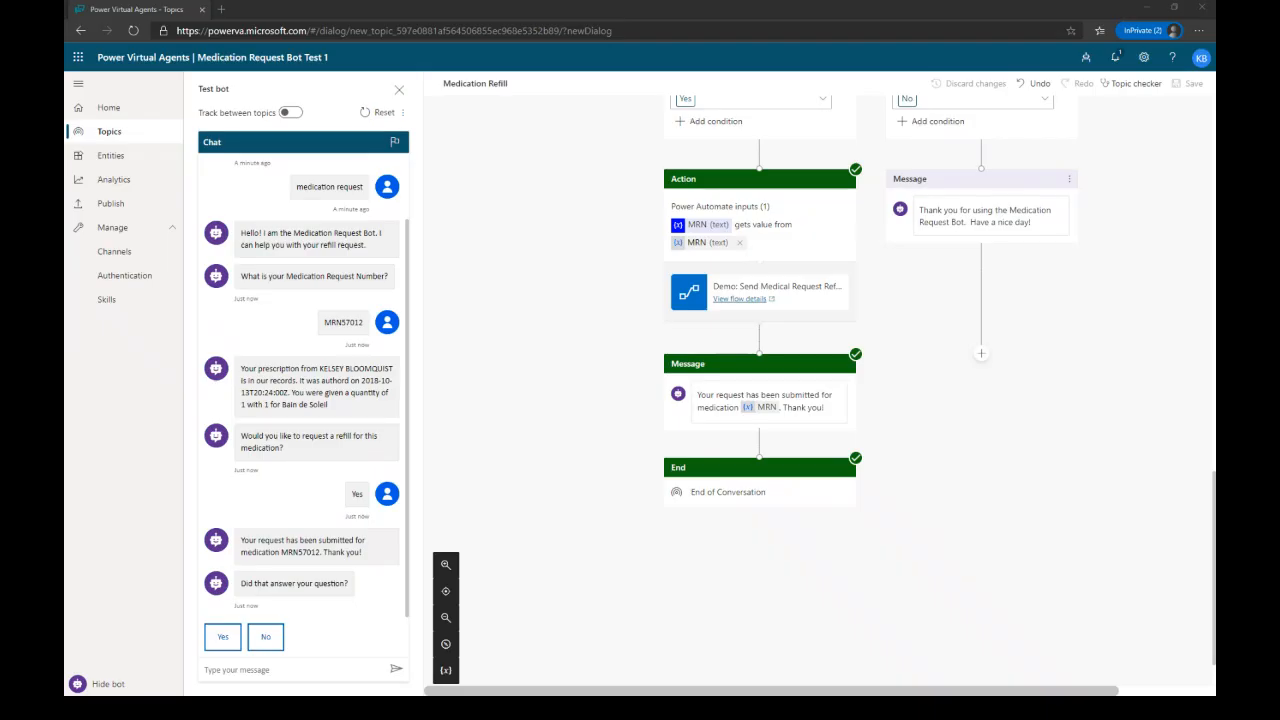
# Step: Switch to Outlook, read the newest refill request email in the practitioner's inbox, and return to the bot
pyautogui.moveTo(1215, 6); pyautogui.dragTo(514, 1)
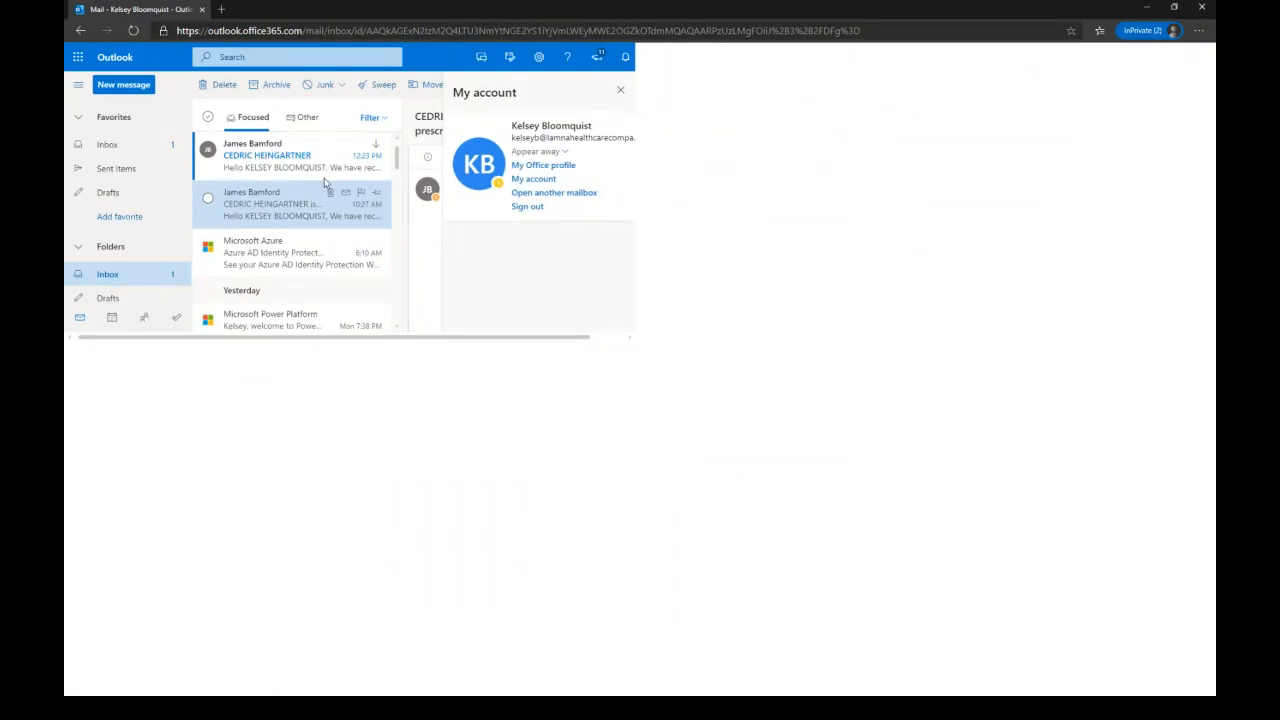
pyautogui.click(307, 165)
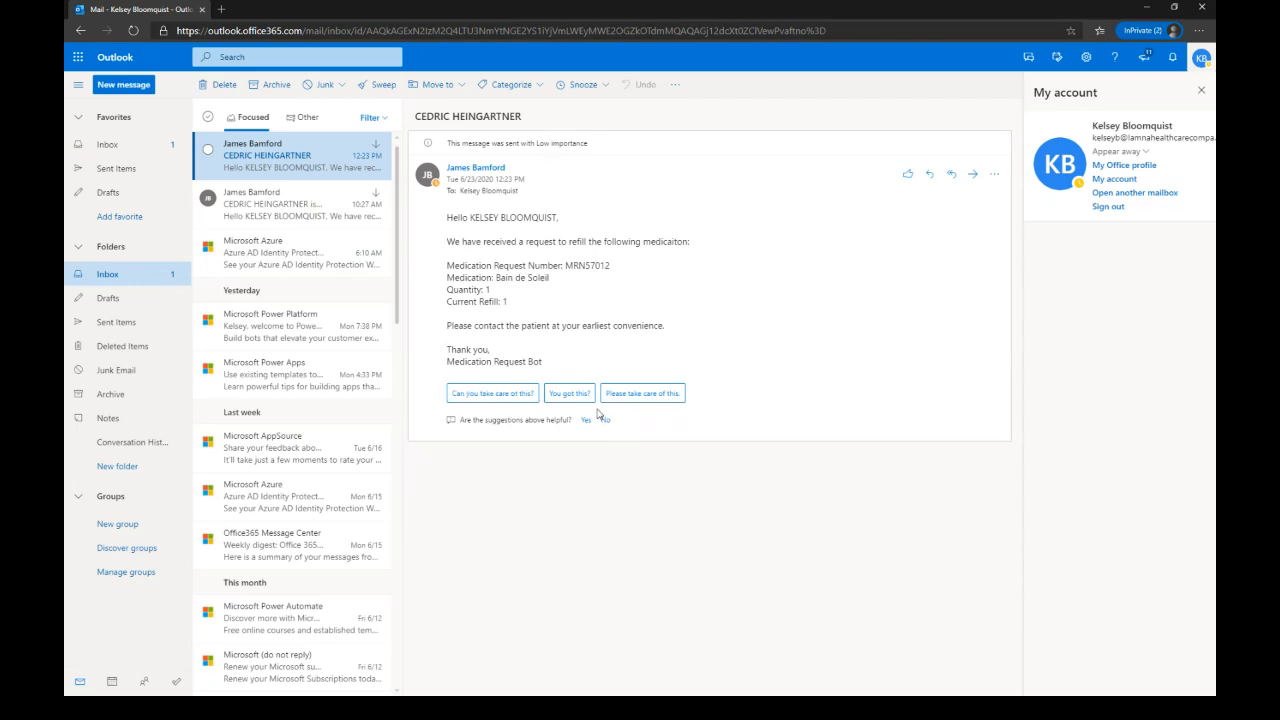
pyautogui.click(1150, 14)
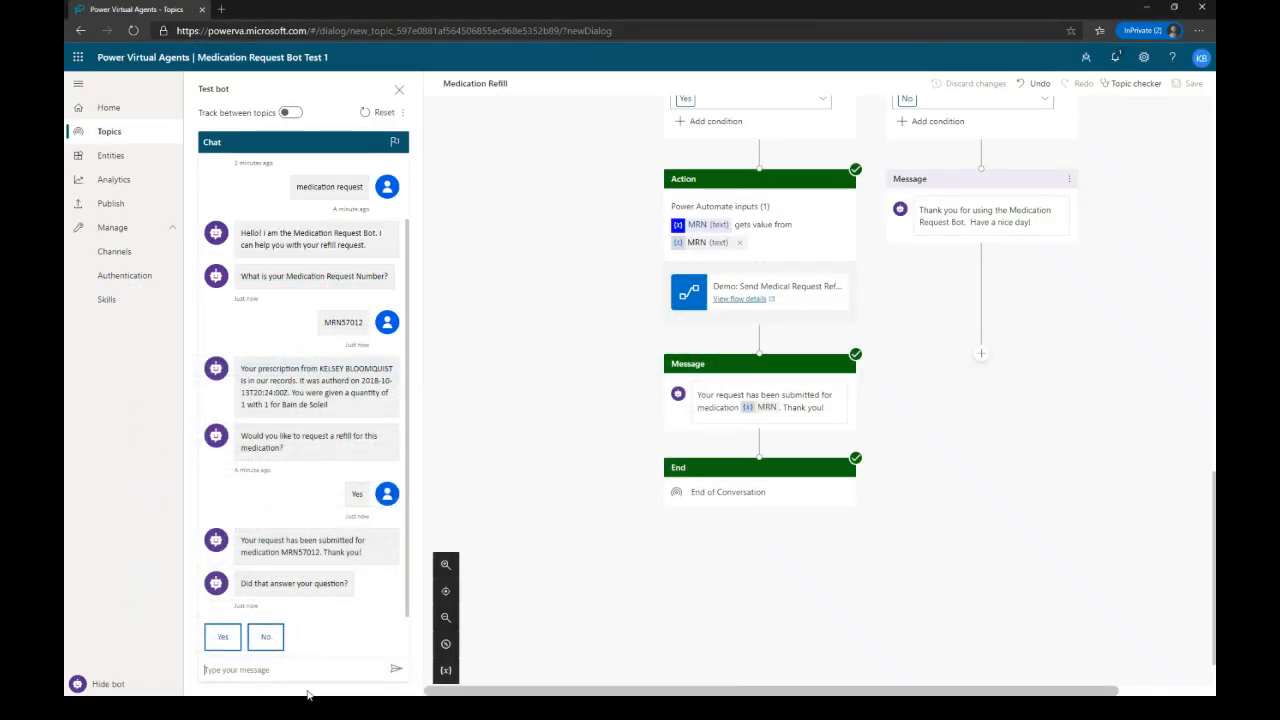
# Step: Complete the closing survey in the test chat with Yes, an Excellent rating, and "No, thanks" to further help
pyautogui.click(224, 638)
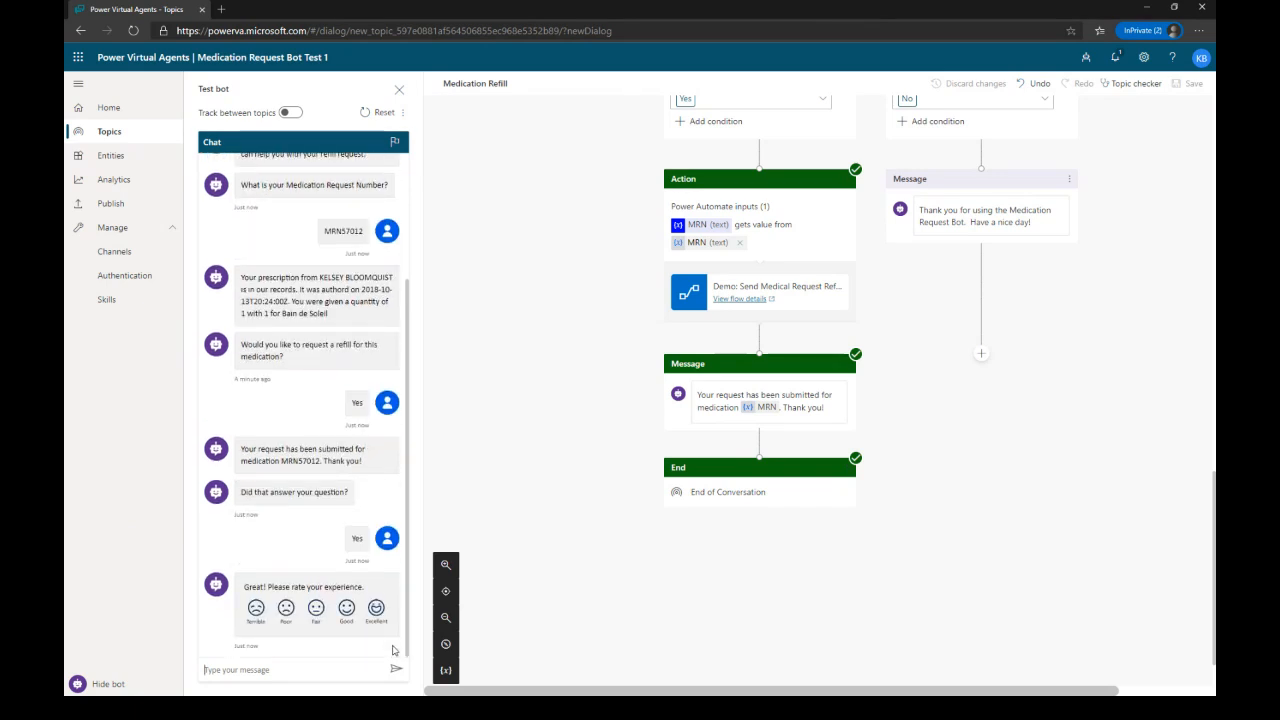
pyautogui.click(377, 612)
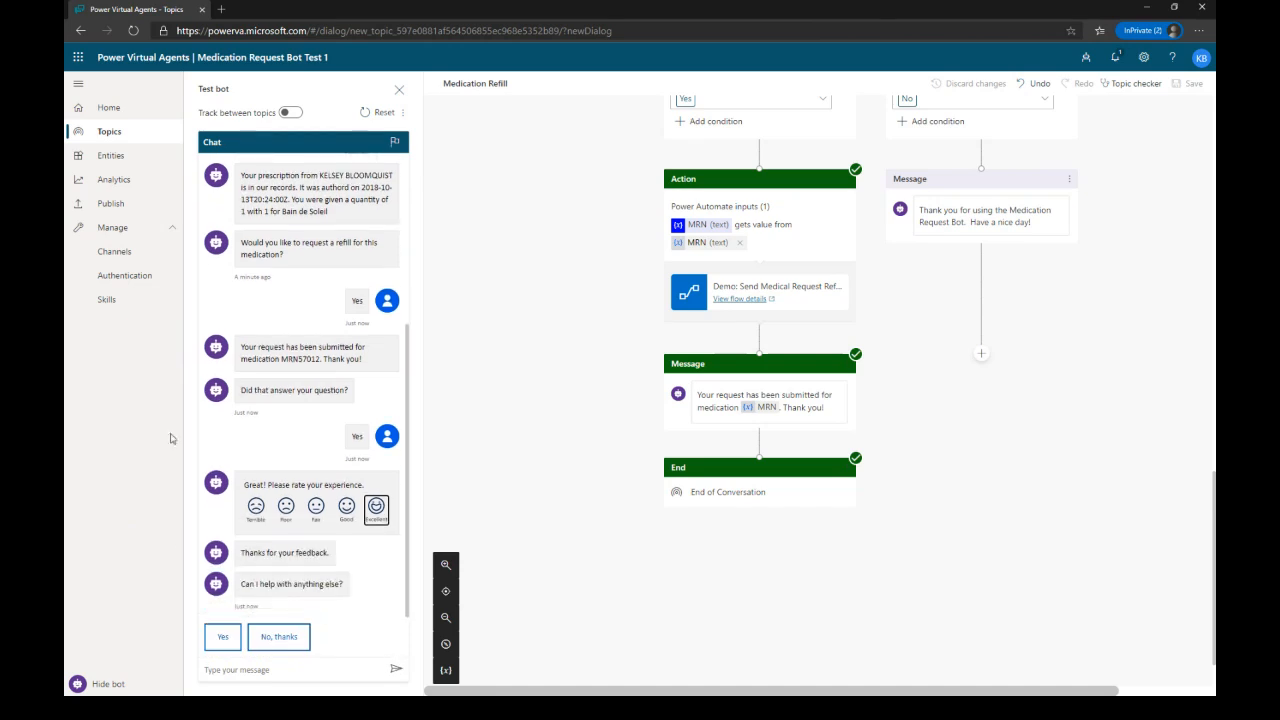
pyautogui.click(274, 642)
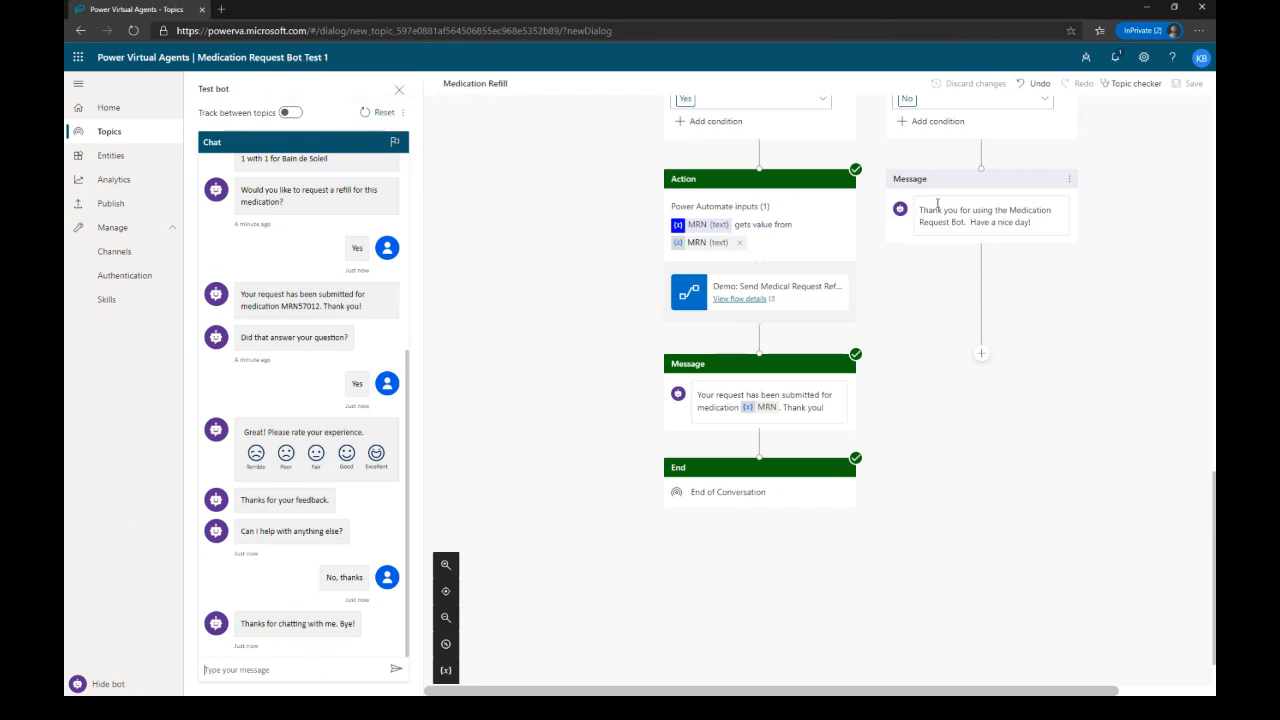
# Step: Reset the test chat, send "need a refill", and choose Medication Refill from the suggested topics
pyautogui.click(375, 112)
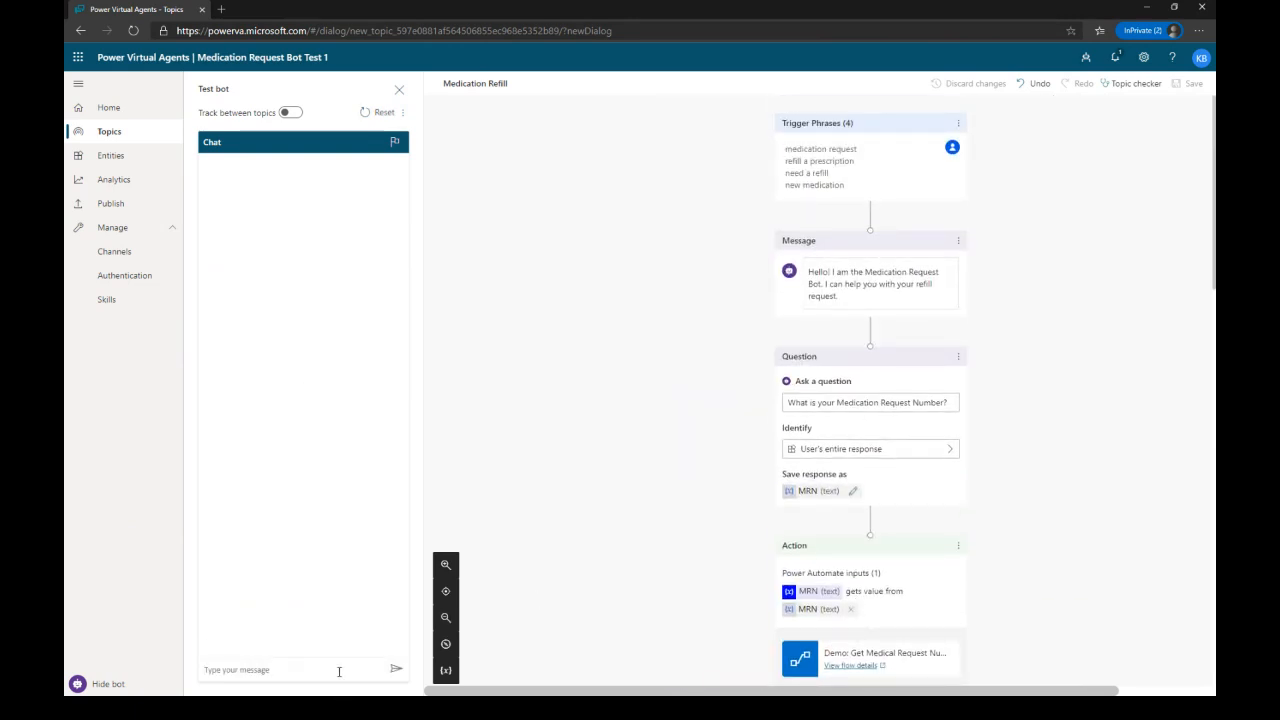
pyautogui.click(339, 671)
pyautogui.write('need a refill')
pyautogui.press('Return')
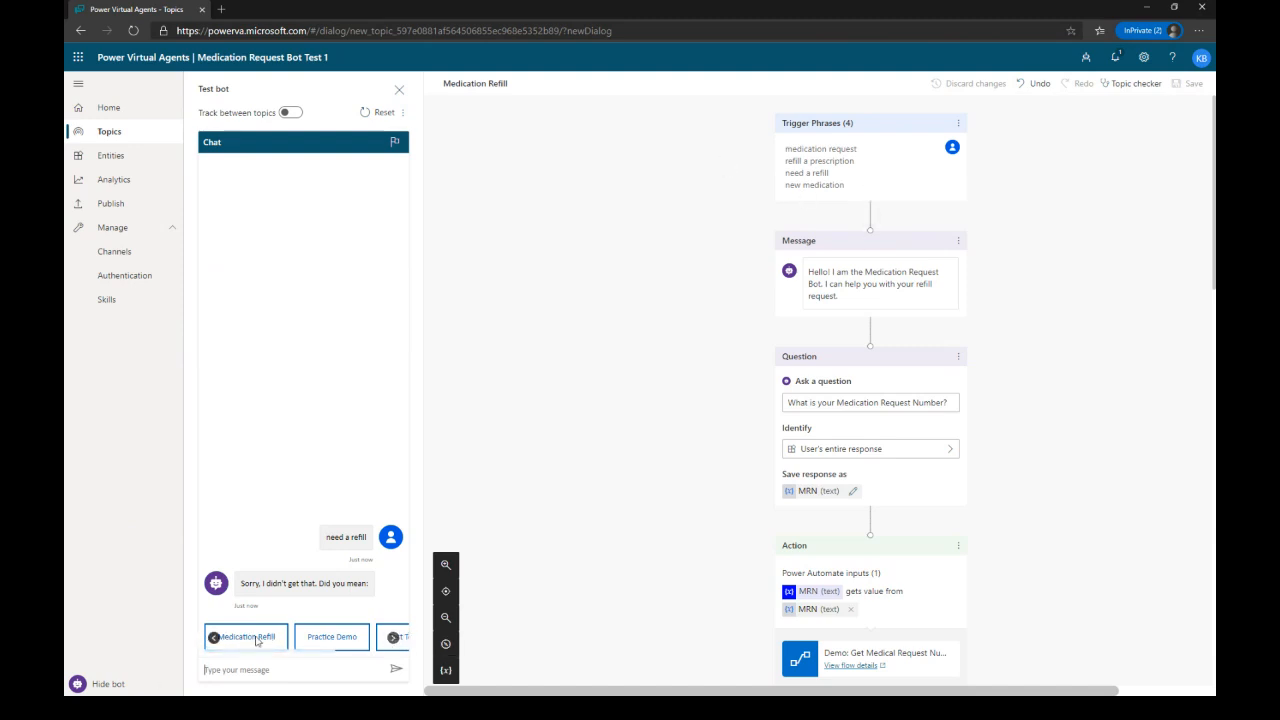
pyautogui.click(394, 638)
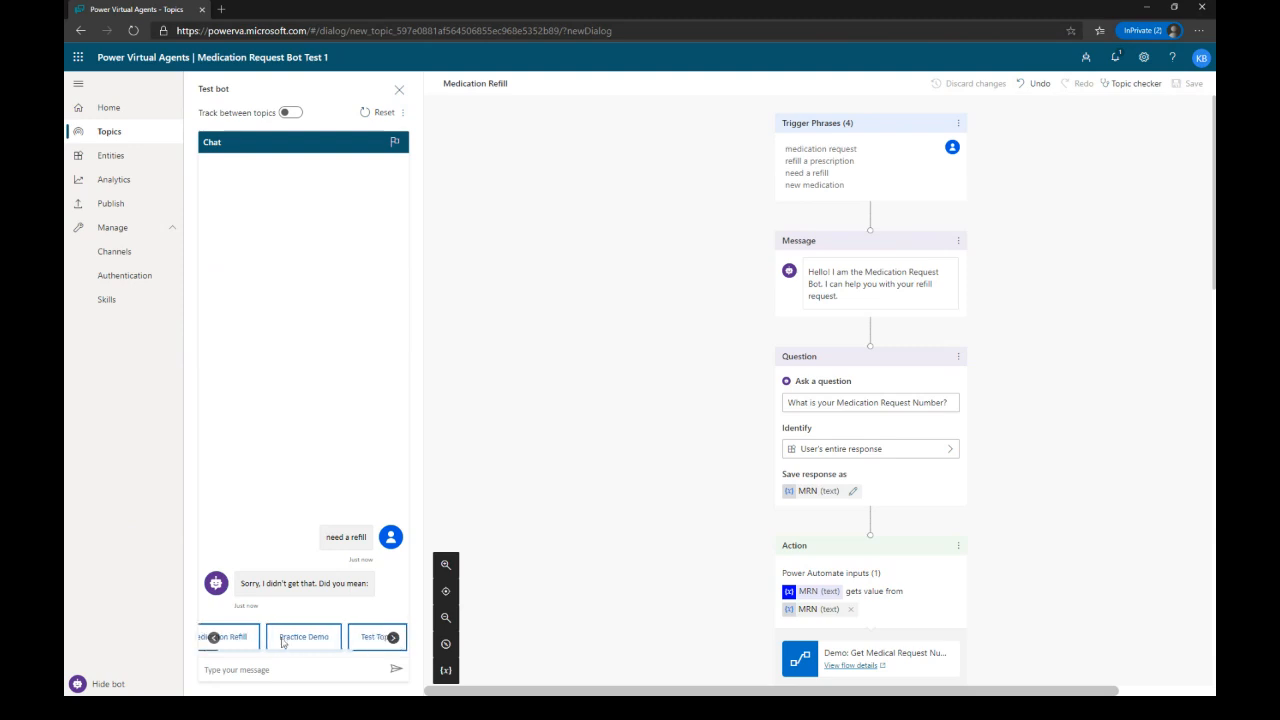
pyautogui.click(213, 638)
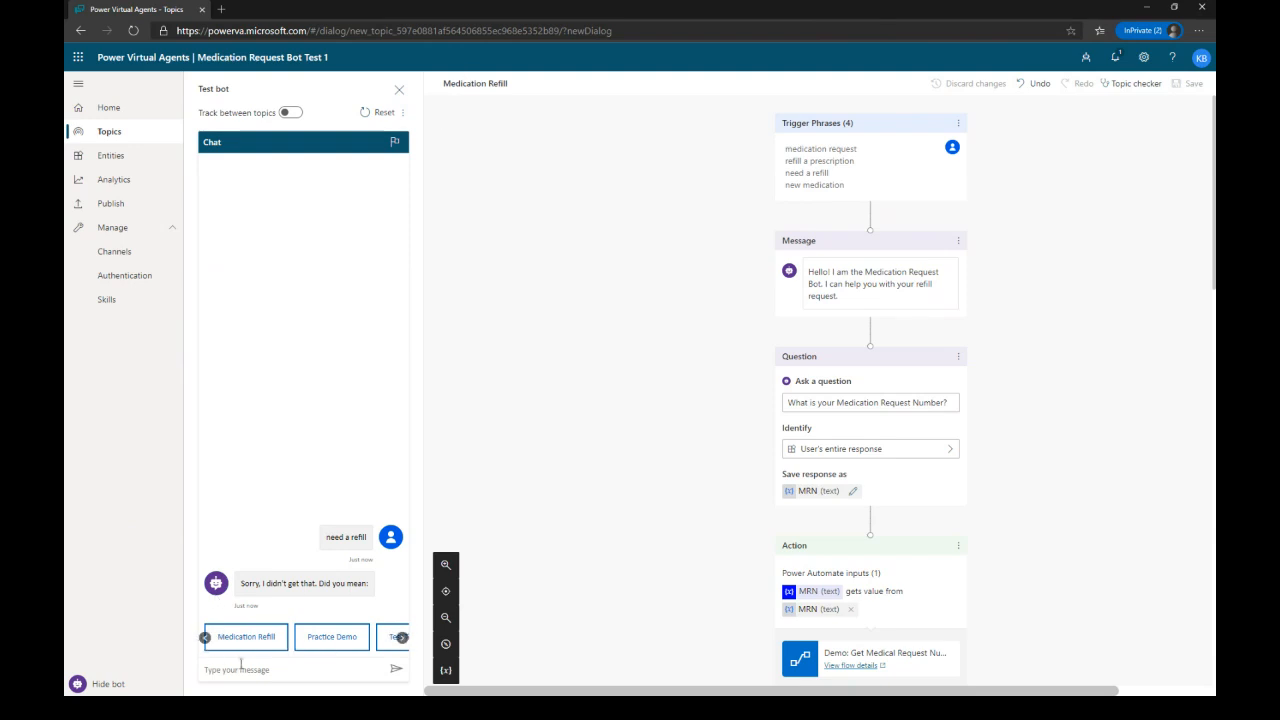
pyautogui.click(247, 644)
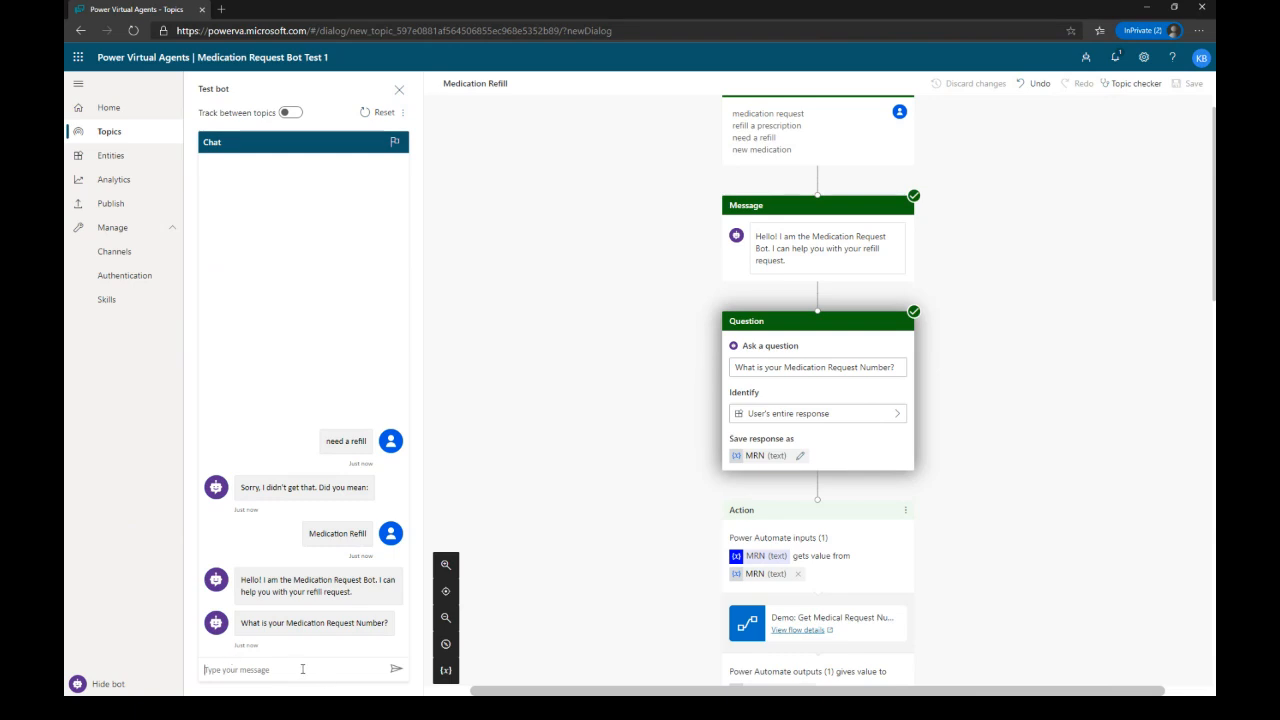
# Step: Give the bot a different medication request number, answer No to the refill, and check the path followed through the topic
pyautogui.write('MRN75049')
pyautogui.press('Return')
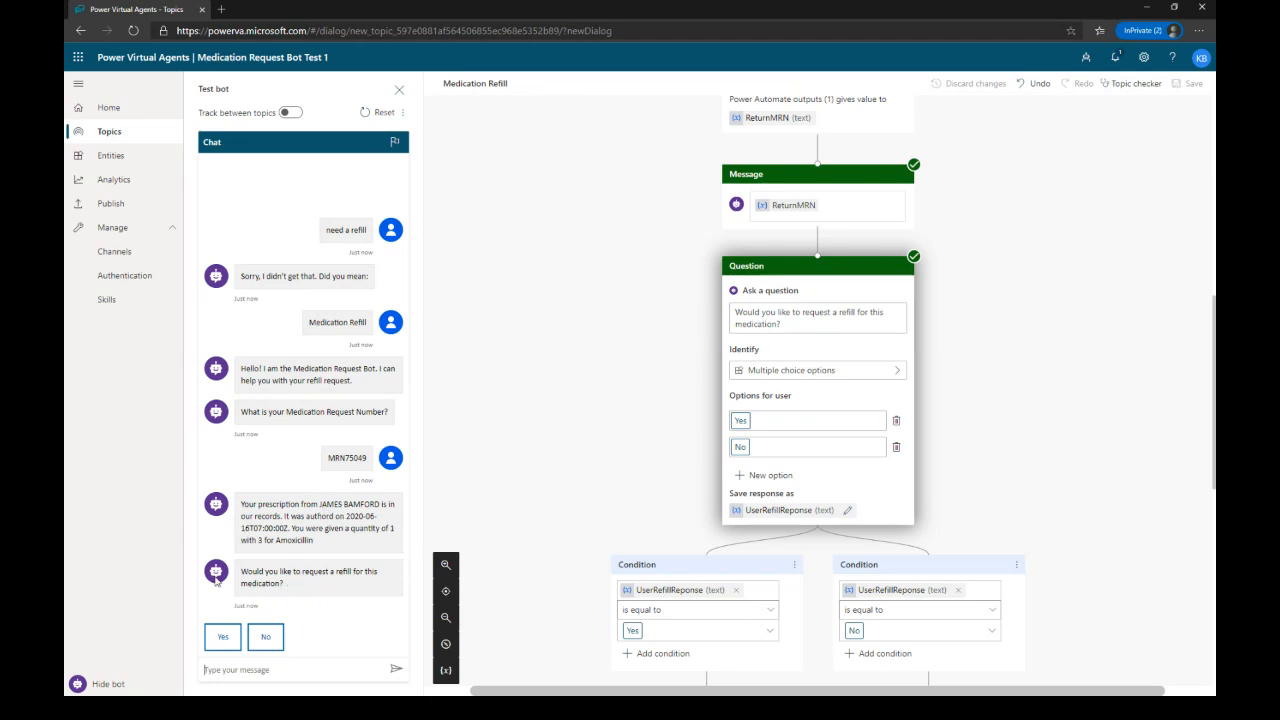
pyautogui.click(266, 638)
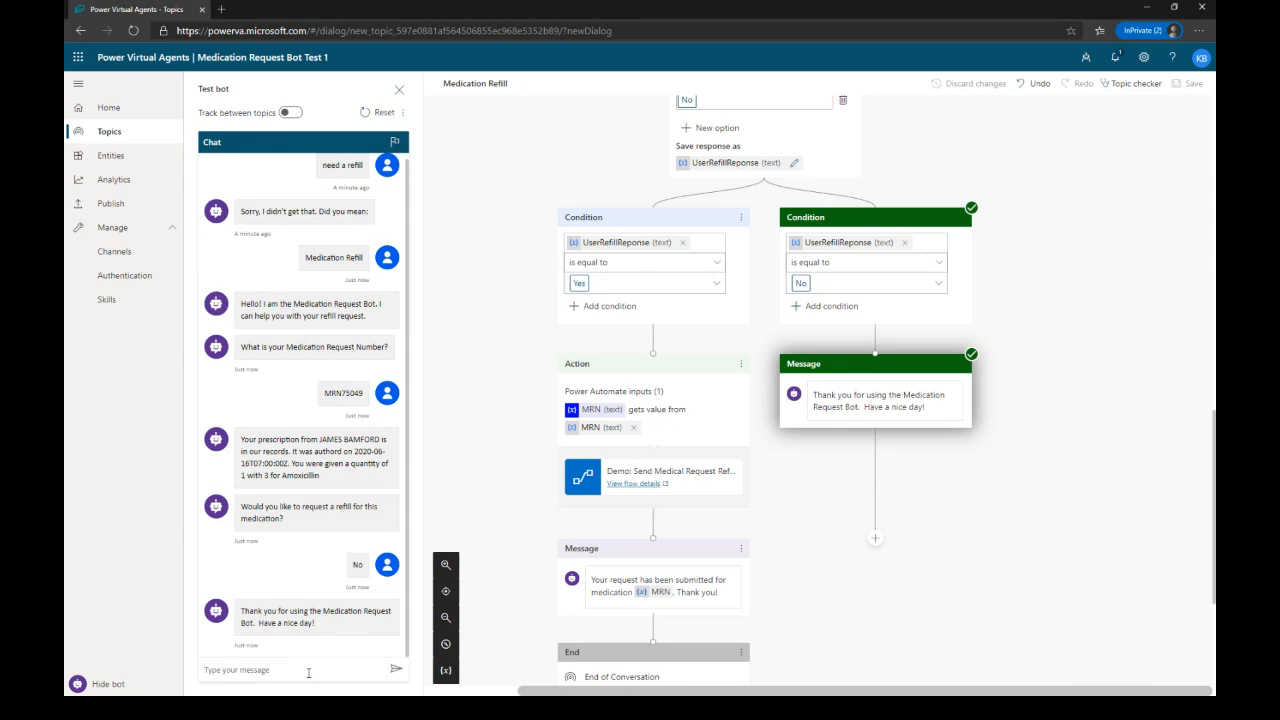
pyautogui.scroll(-3, 876, 542)
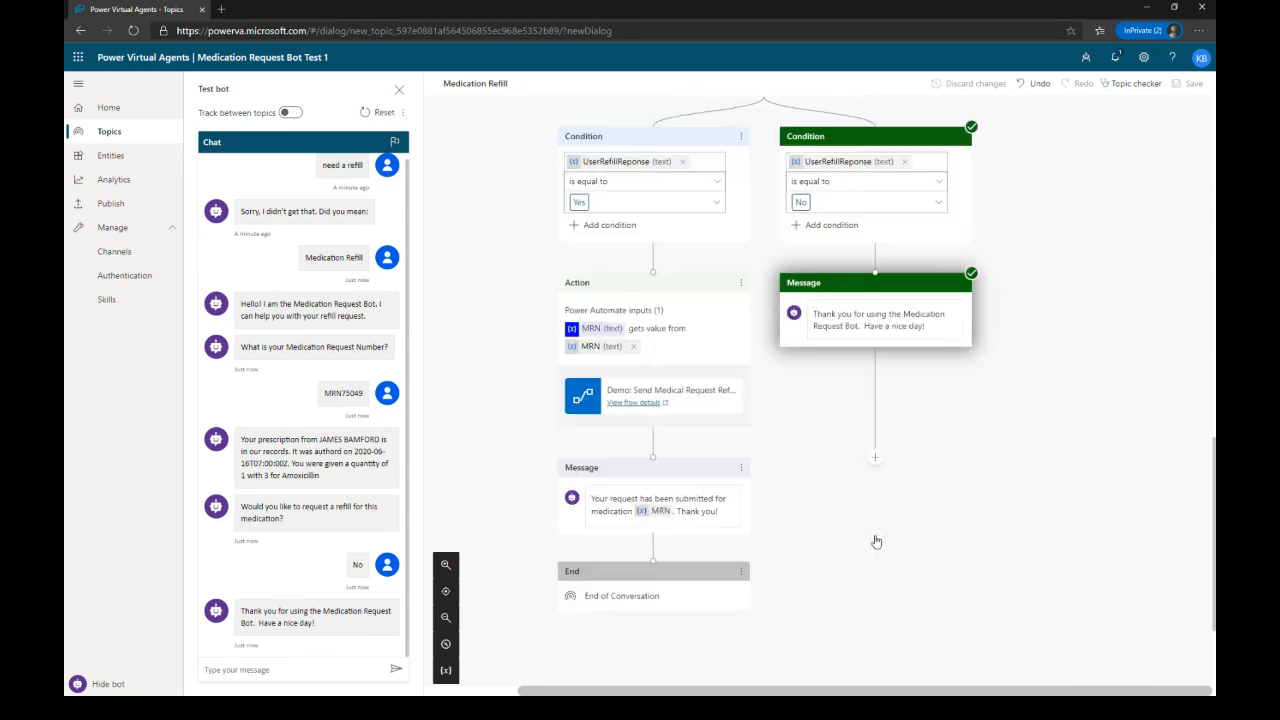
pyautogui.moveTo(875, 293)
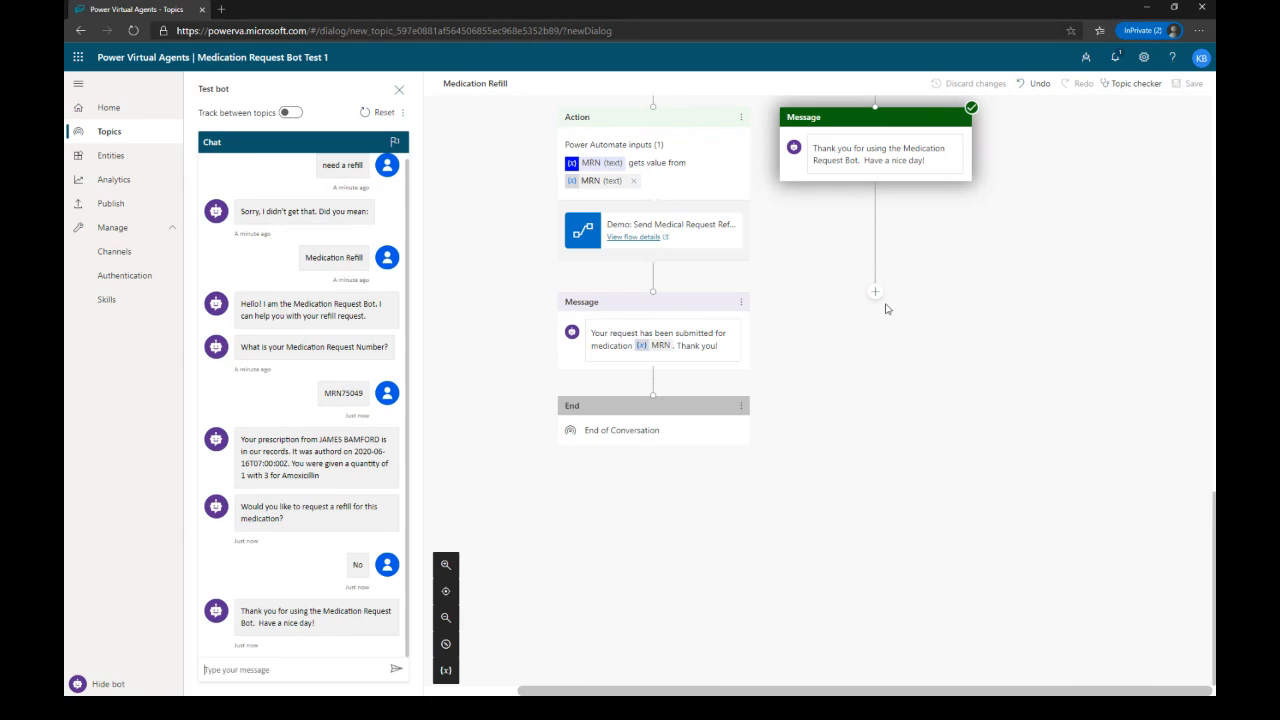
pyautogui.scroll(10, 1042, 488)
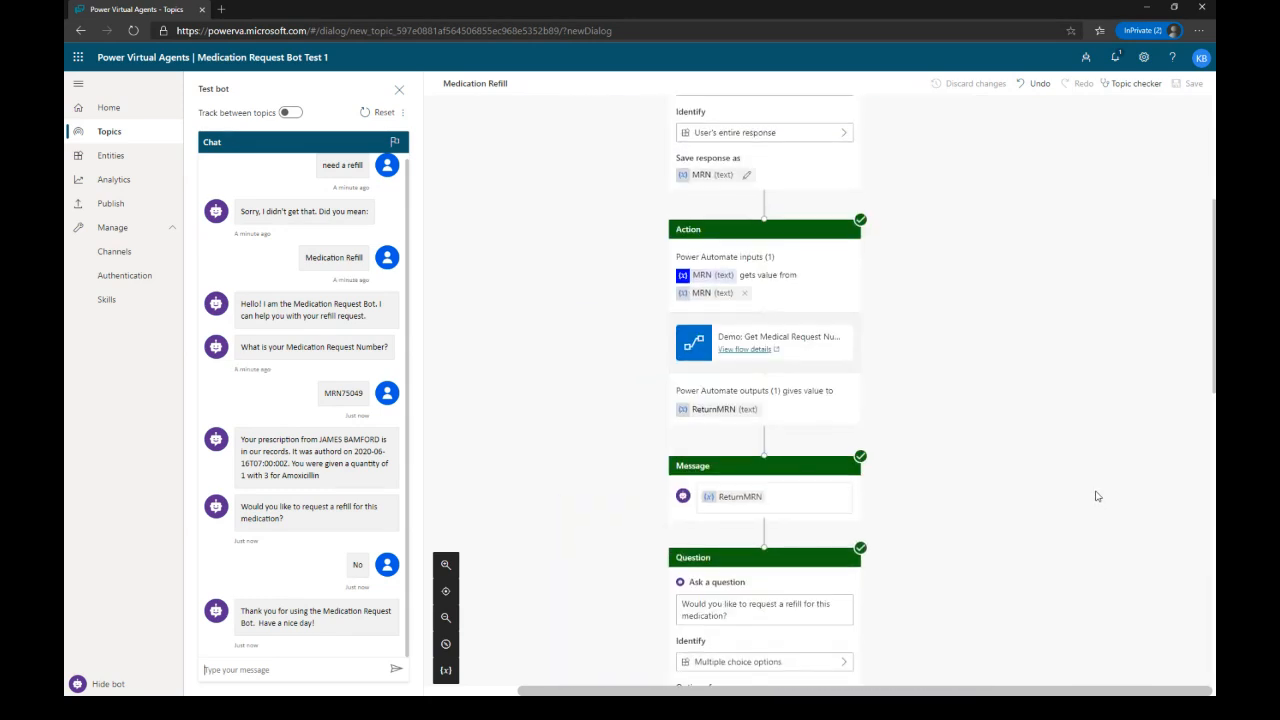
pyautogui.scroll(5, 1097, 496)
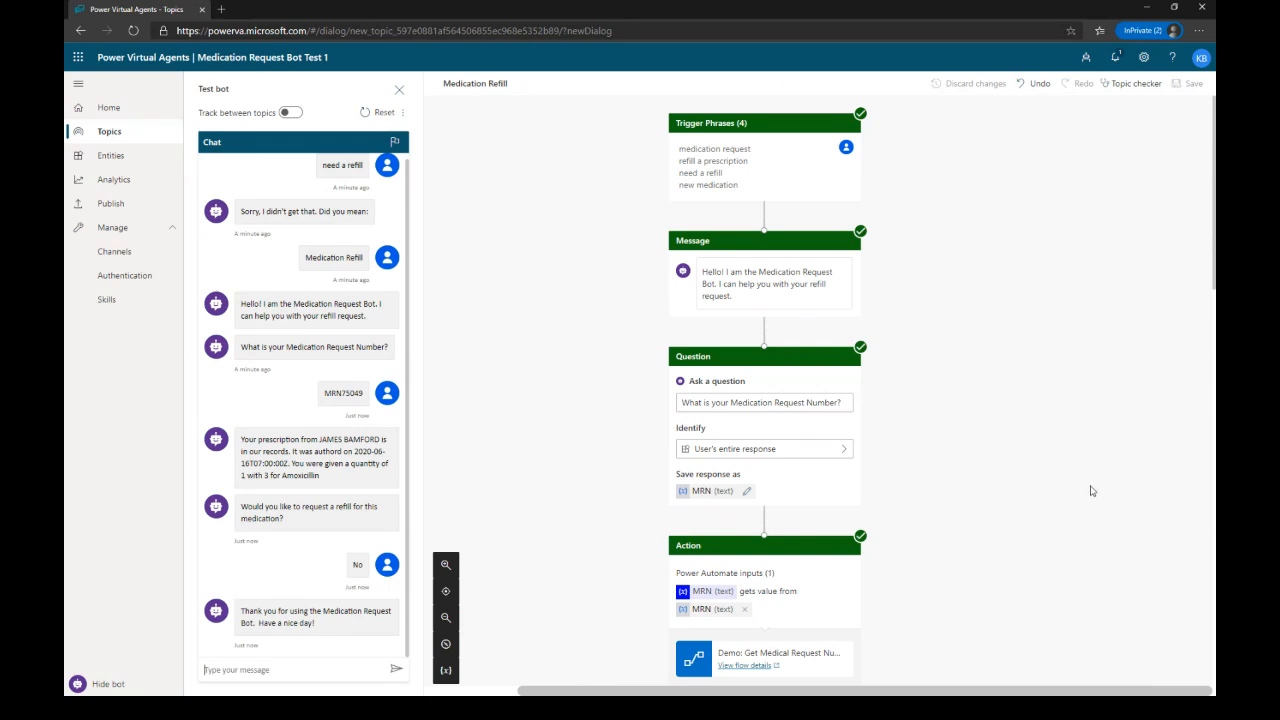